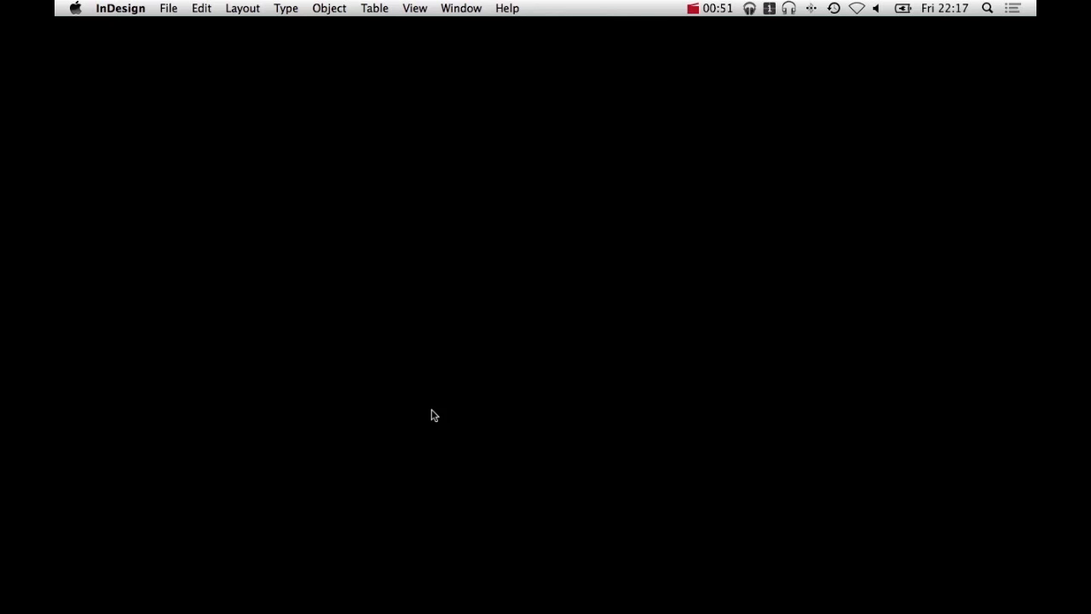
left_click(168, 8)
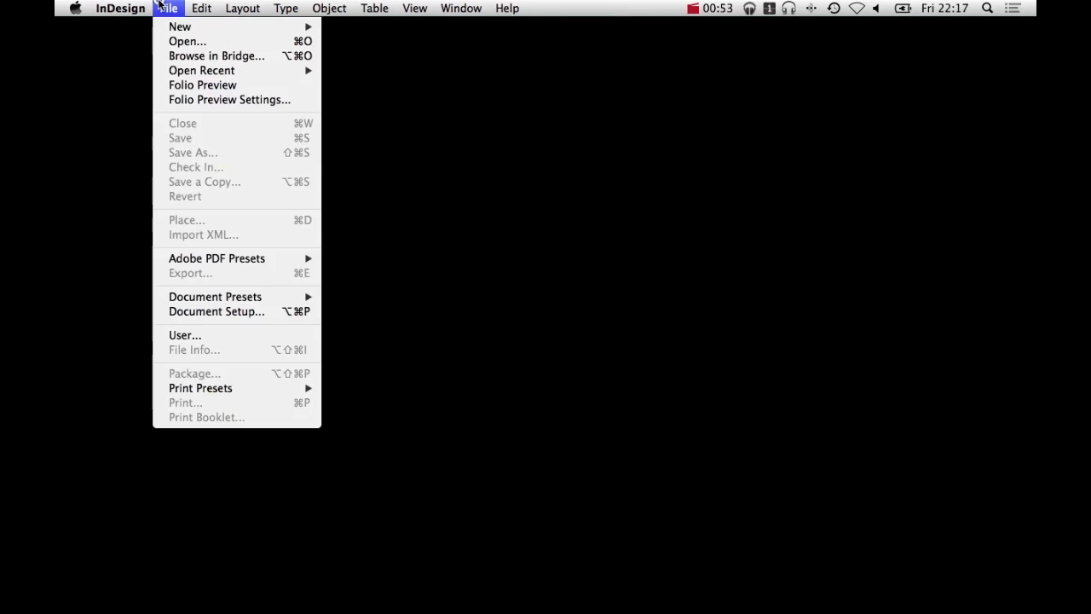
mouse_move(183, 26)
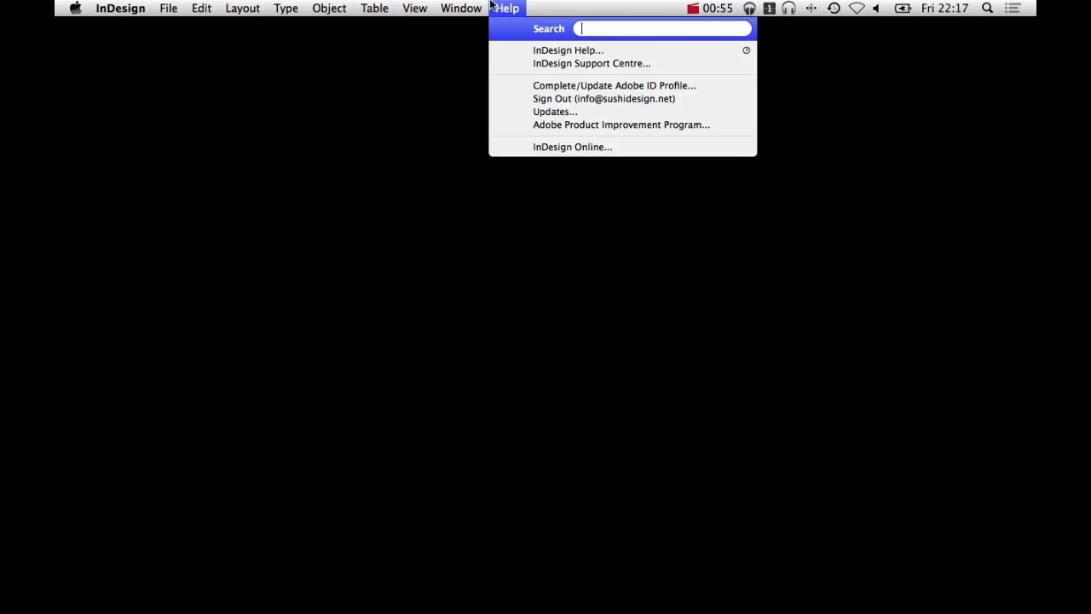
left_click(164, 6)
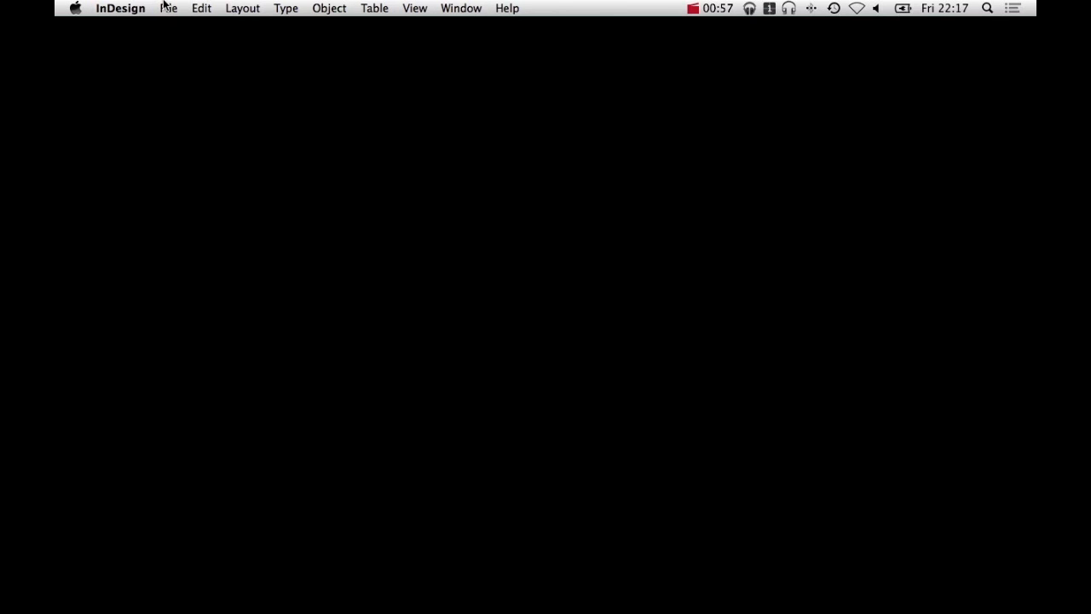
Start a new print document without facing pages, using A3 page size in landscape orientation
left_click(164, 6)
mouse_move(196, 26)
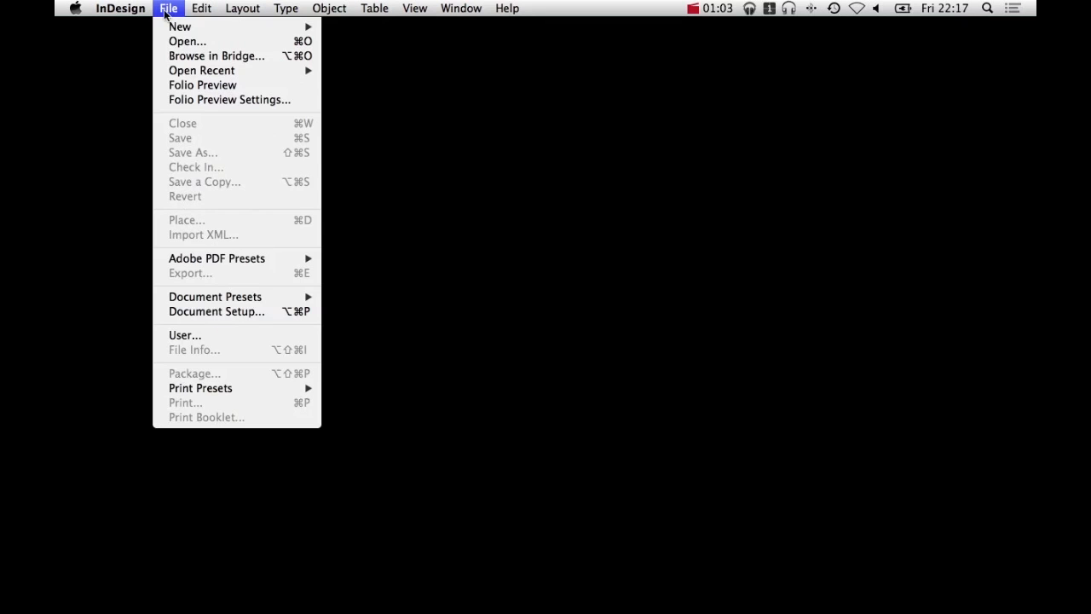
left_click(356, 32)
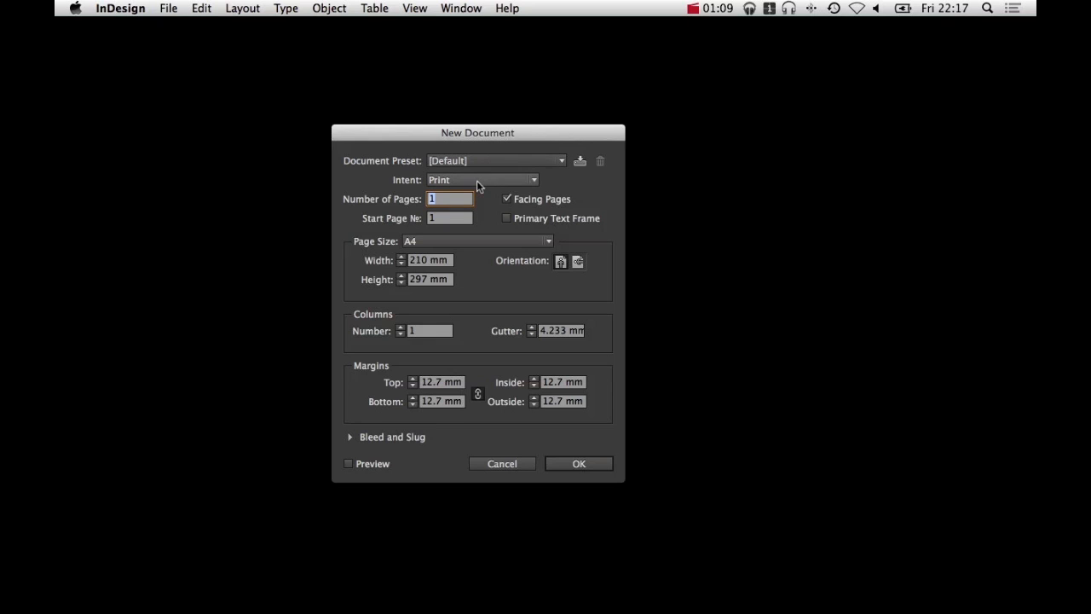
left_click_drag(407, 129, 444, 90)
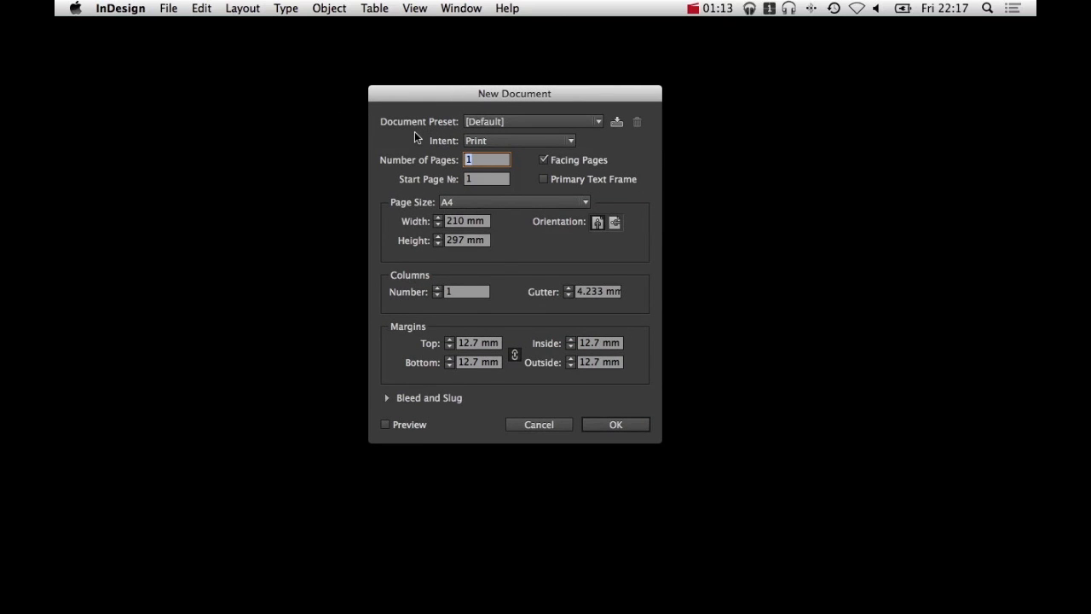
left_click(558, 161)
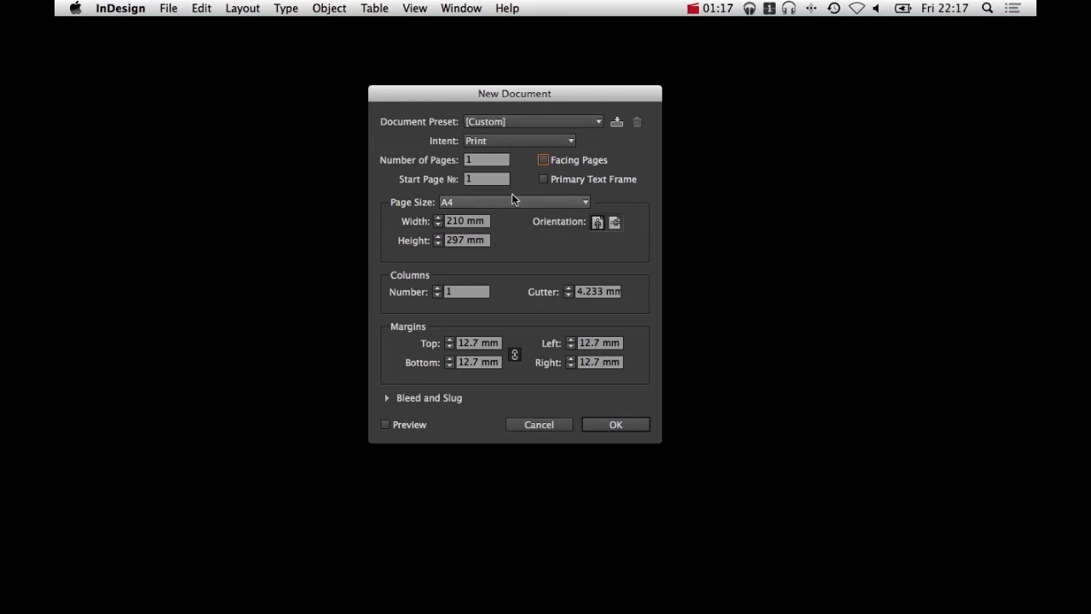
left_click(468, 202)
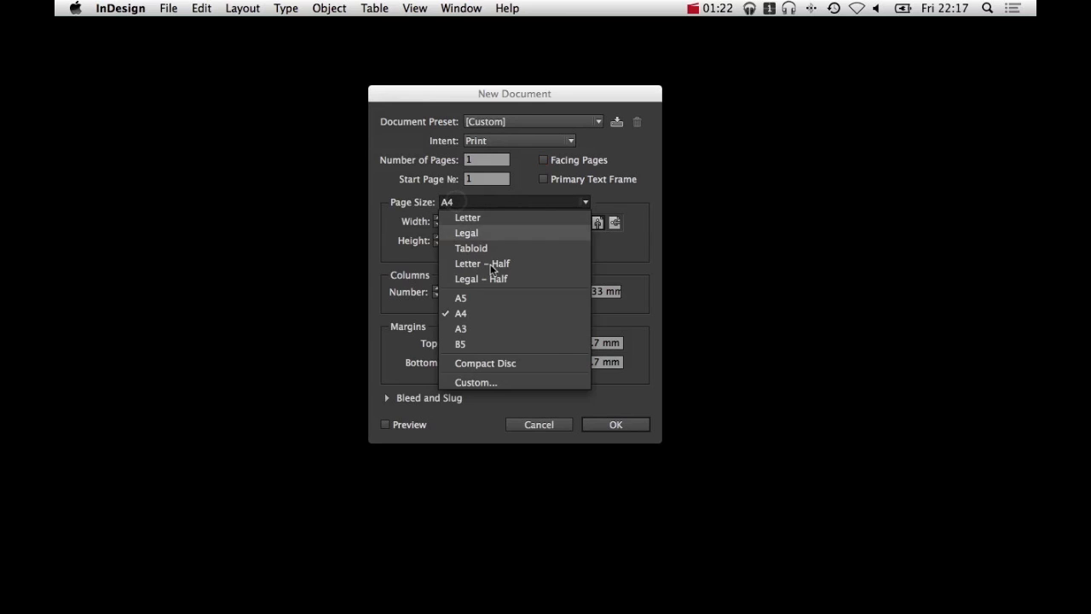
left_click(490, 329)
left_click(615, 222)
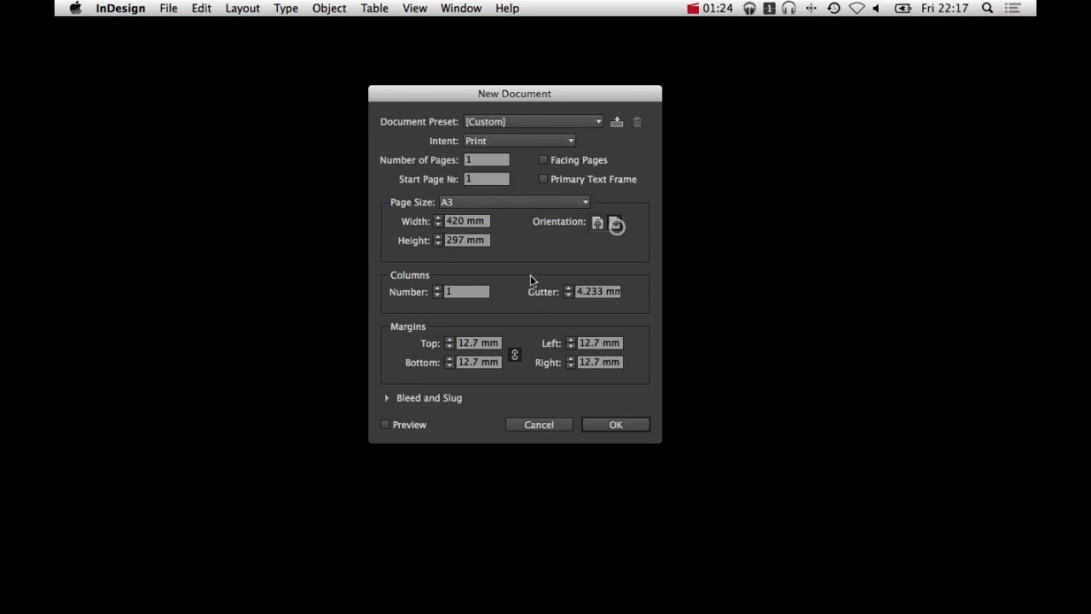
Set 12 columns with a 5 mm gutter and 15 mm margins on all sides, and create the document
double_click(437, 289)
left_click(437, 289)
left_click(437, 289)
left_click(437, 289)
left_click(437, 289)
left_click(438, 289)
left_click(437, 289)
left_click(437, 289)
left_click(437, 289)
left_click(568, 288)
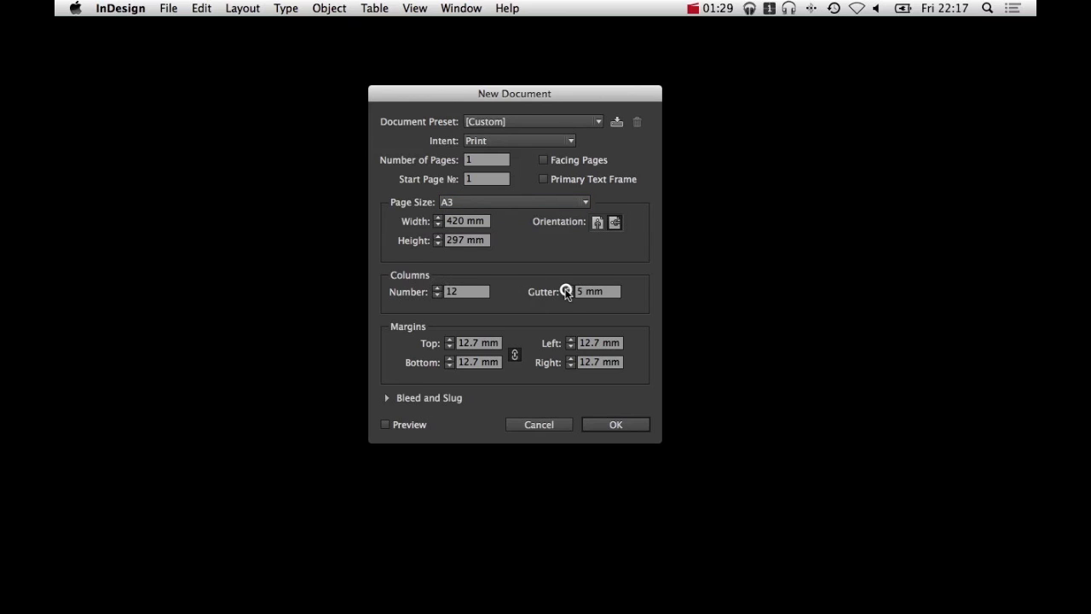
left_click(451, 340)
left_click(450, 340)
left_click(451, 340)
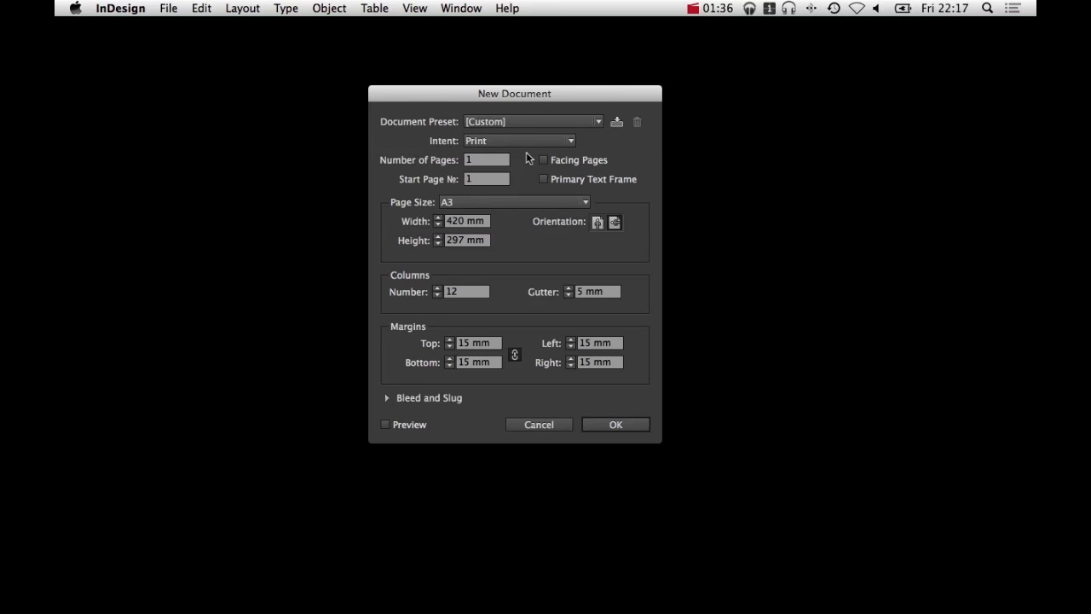
left_click(636, 426)
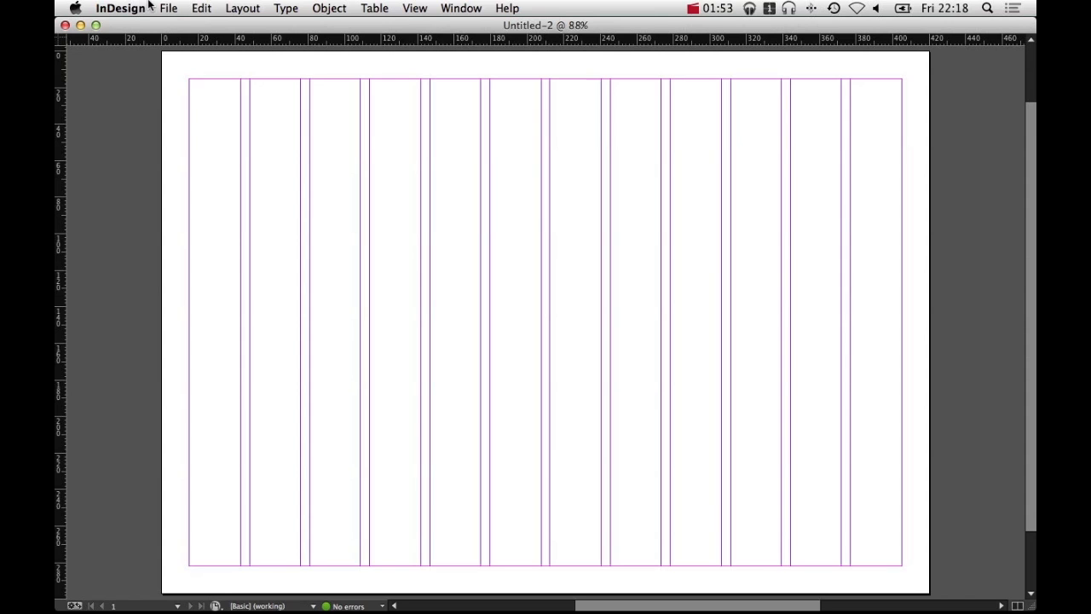
Hide the rulers, show the workspace panels and close the Paragraph Styles panel
key("super+r")
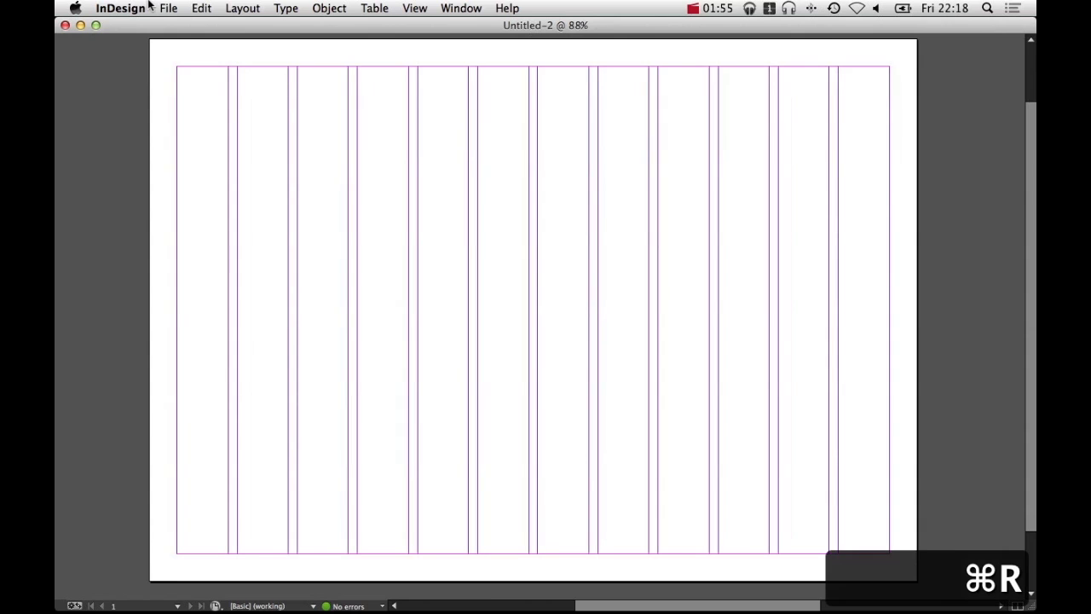
key("Tab")
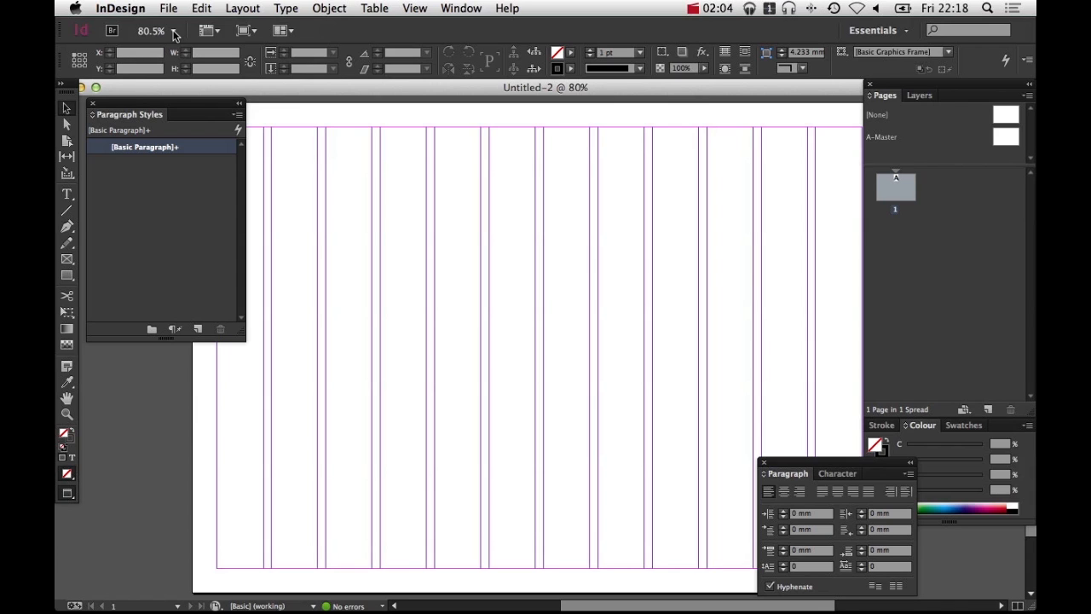
left_click(92, 103)
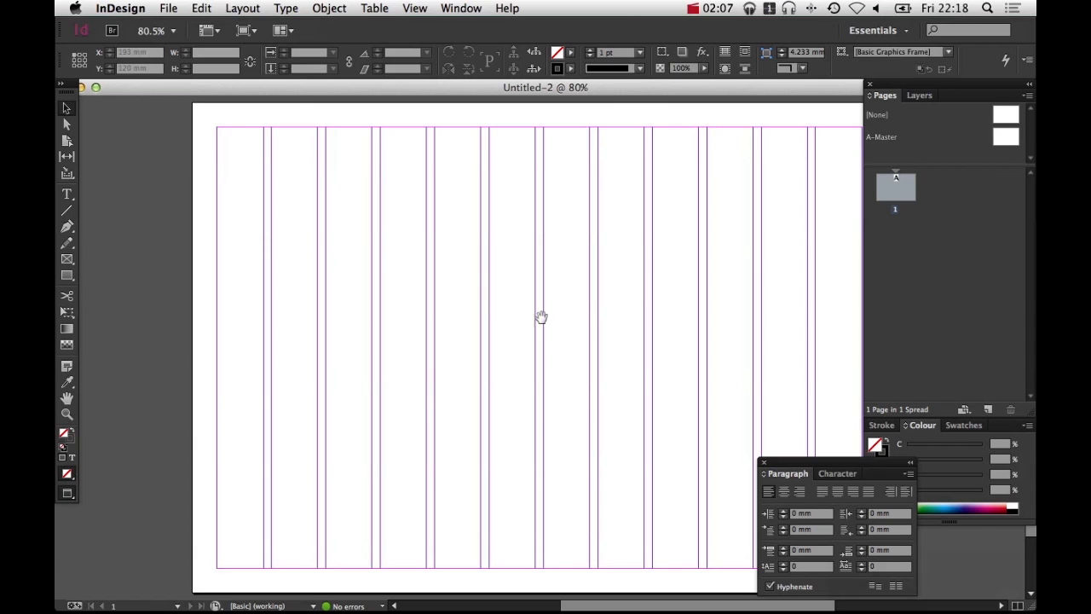
Move the Paragraph panel aside, away from the page
key("space")
left_click_drag(540, 316, 471, 323)
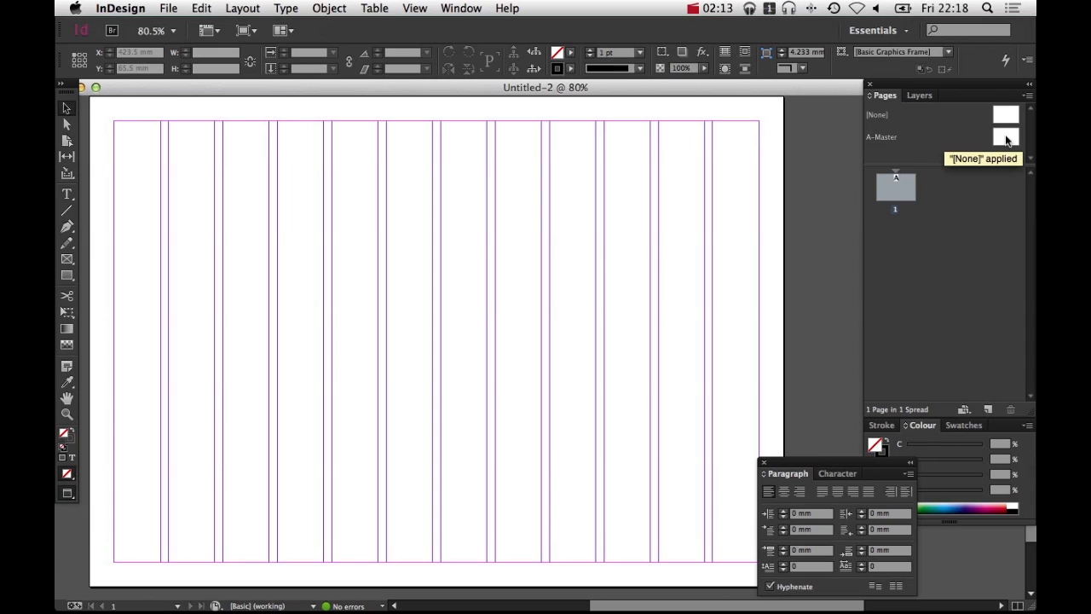
left_click_drag(843, 464, 783, 468)
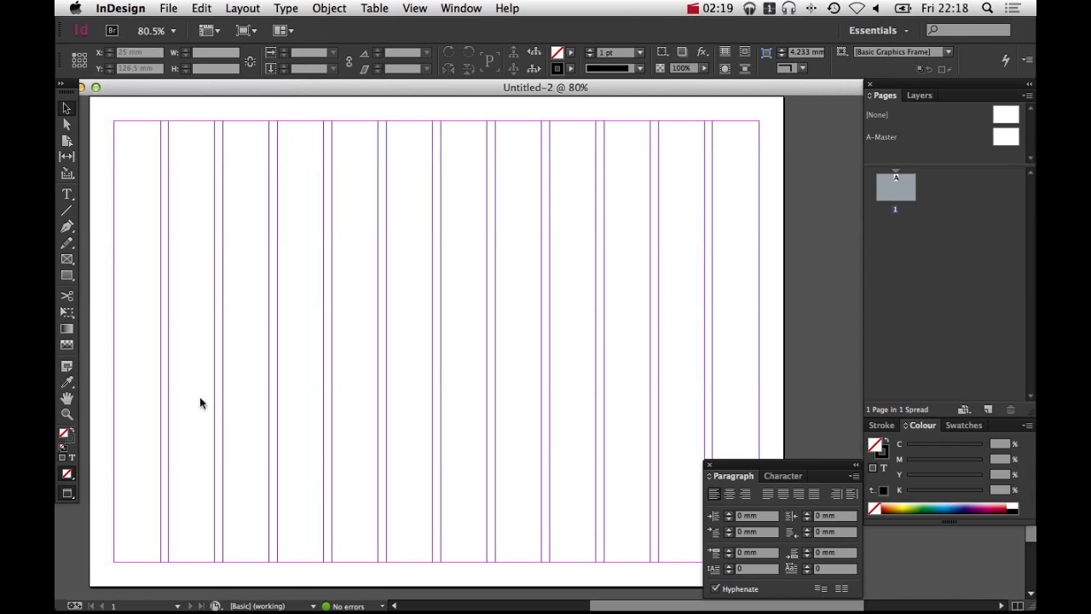
Open the A-Master page for editing
left_click(1002, 141)
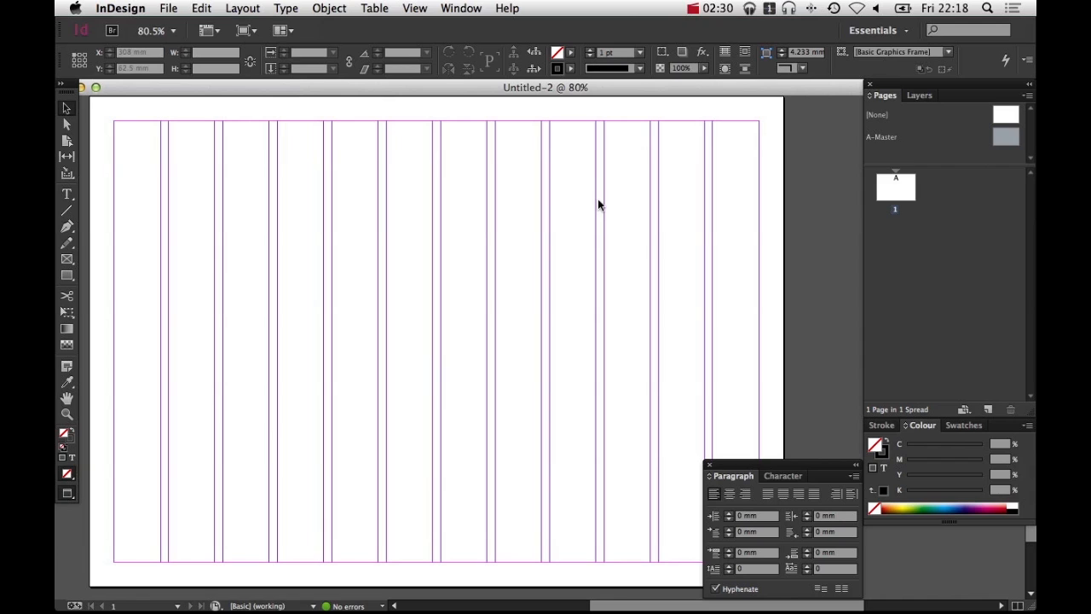
double_click(1004, 141)
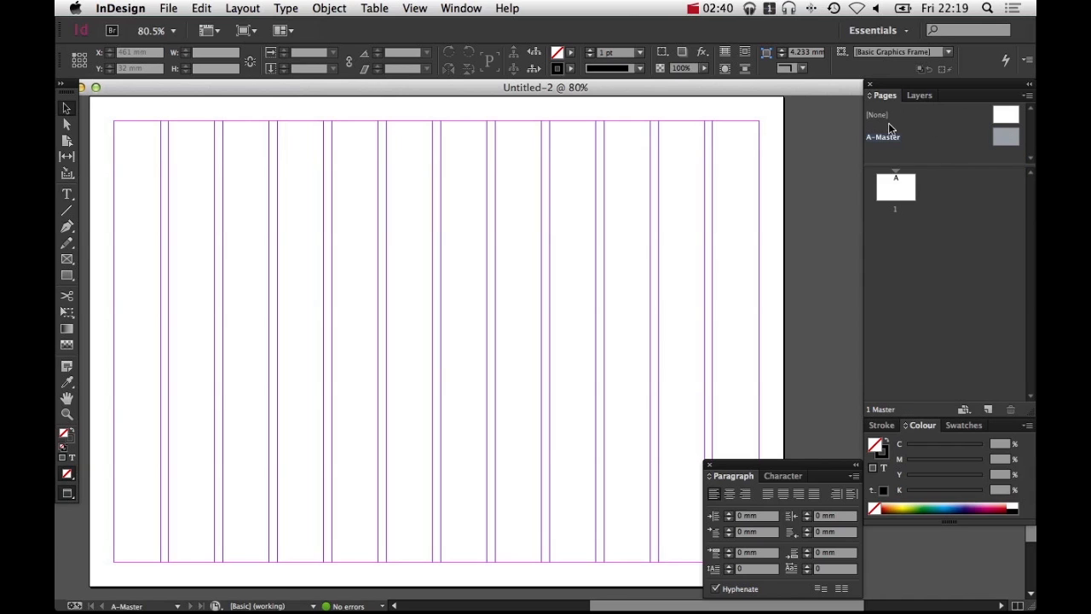
double_click(999, 139)
key("space")
left_click_drag(694, 243, 602, 246)
double_click(881, 184)
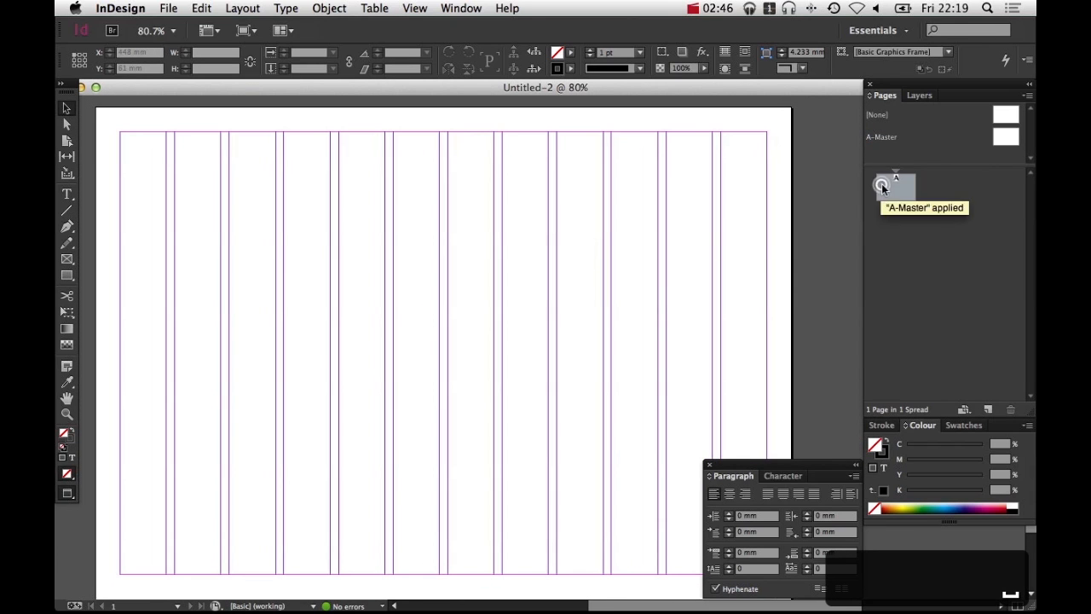
double_click(1006, 139)
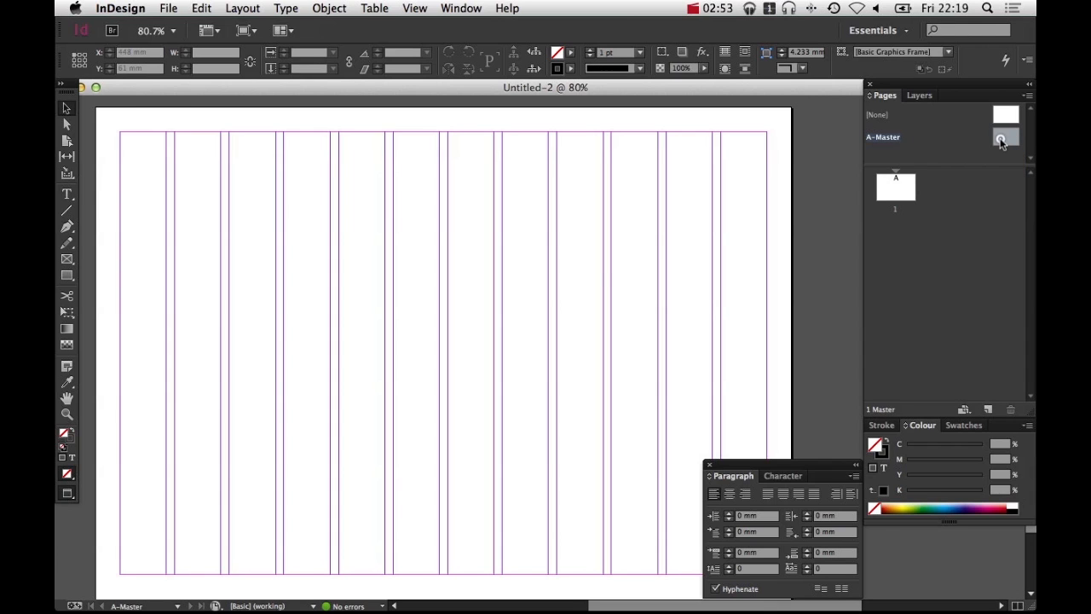
double_click(1002, 140)
key("space")
left_click_drag(617, 275, 565, 270)
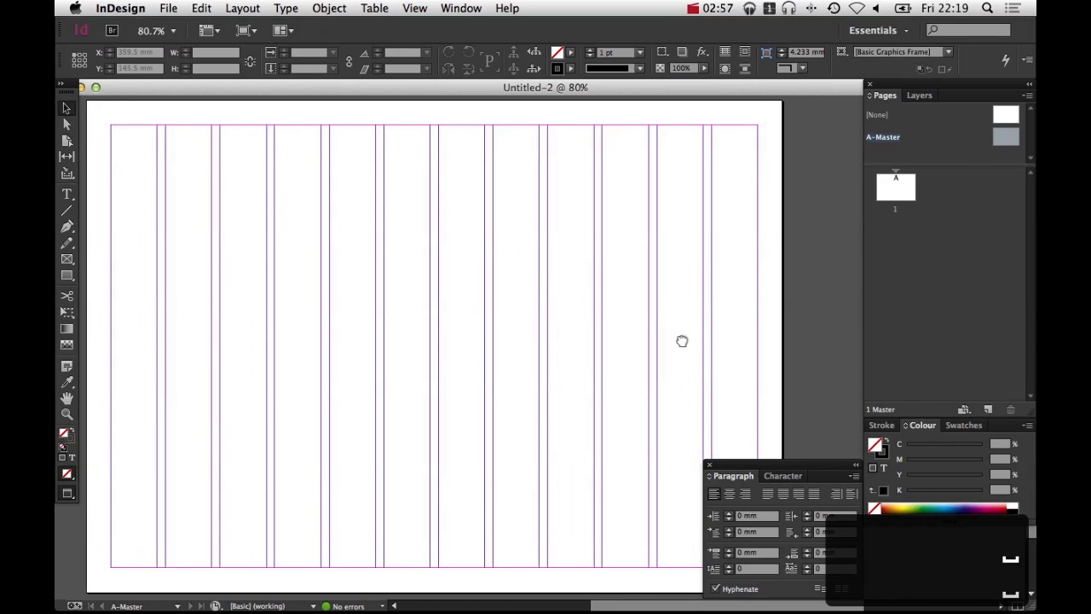
left_click_drag(682, 338, 687, 341)
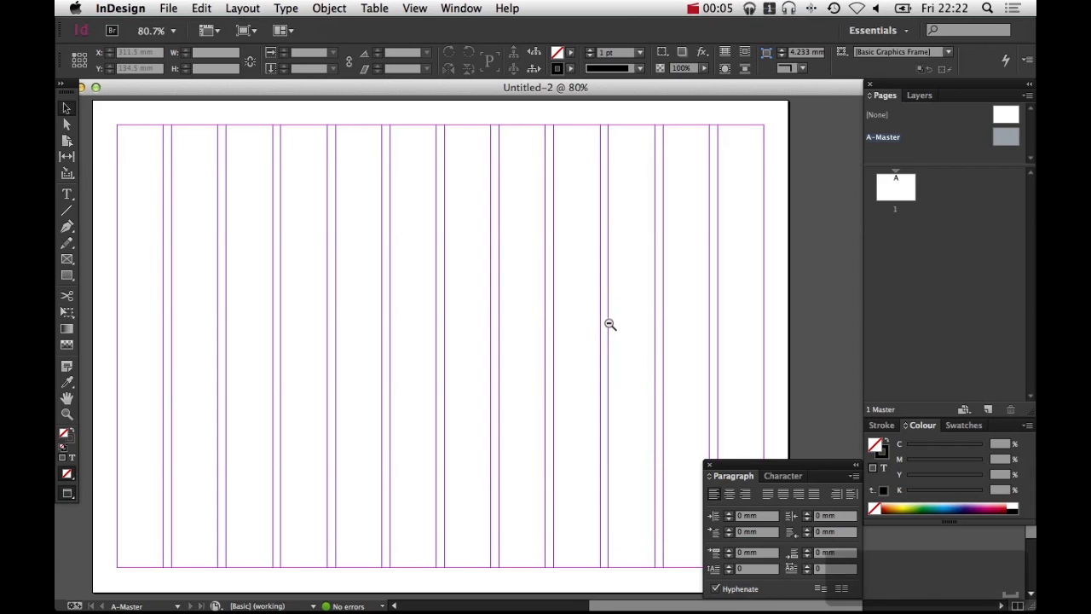
Draw a rectangle frame on the master covering the left half of the page, about 207.5 × 297 mm
key("super+minus")
key("f")
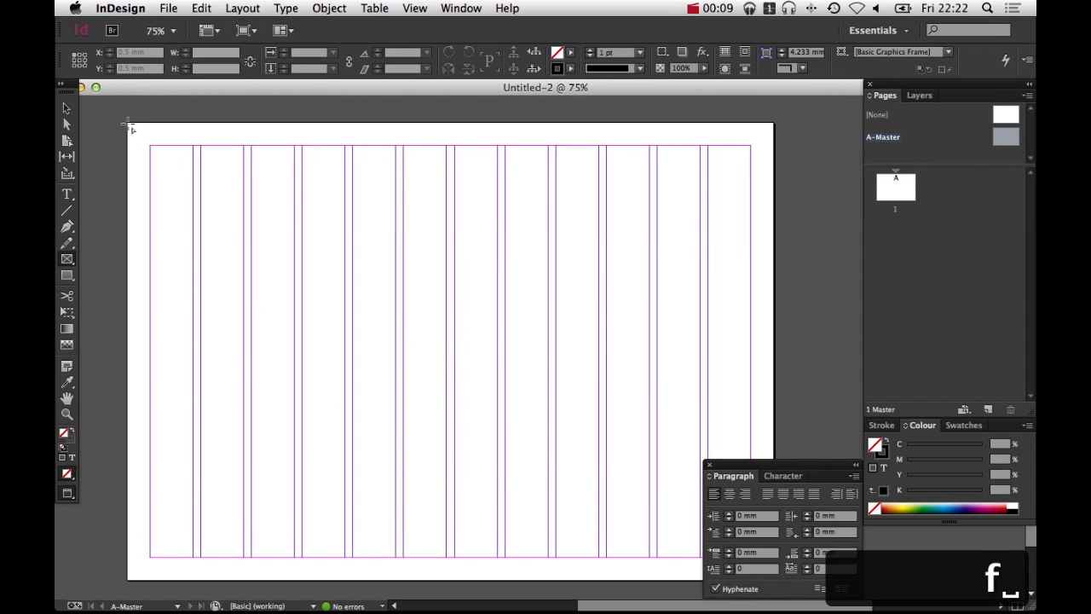
left_click_drag(128, 123, 448, 490)
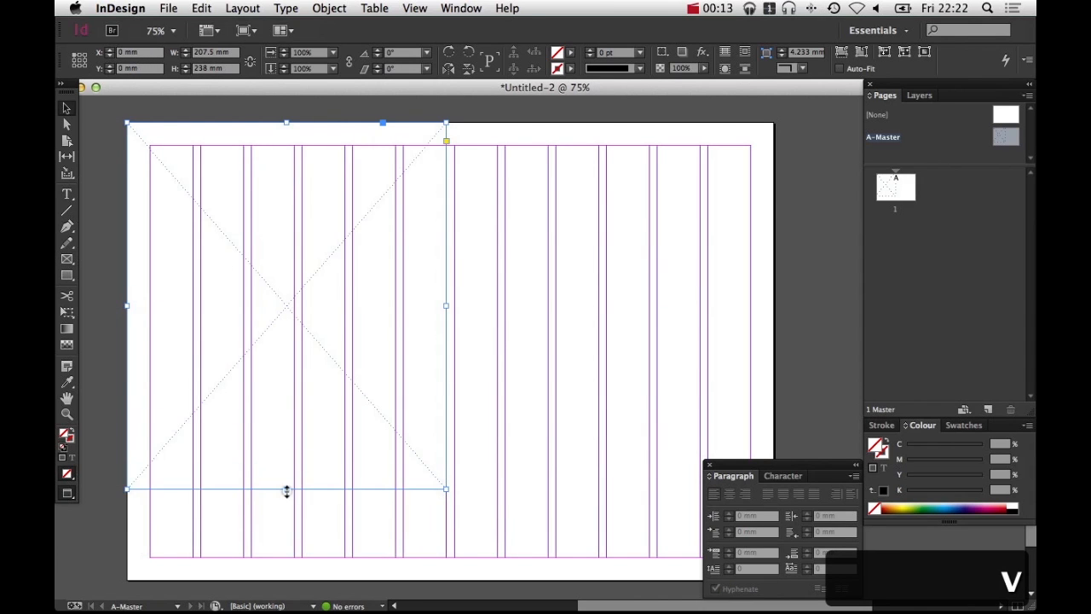
left_click_drag(286, 490, 289, 581)
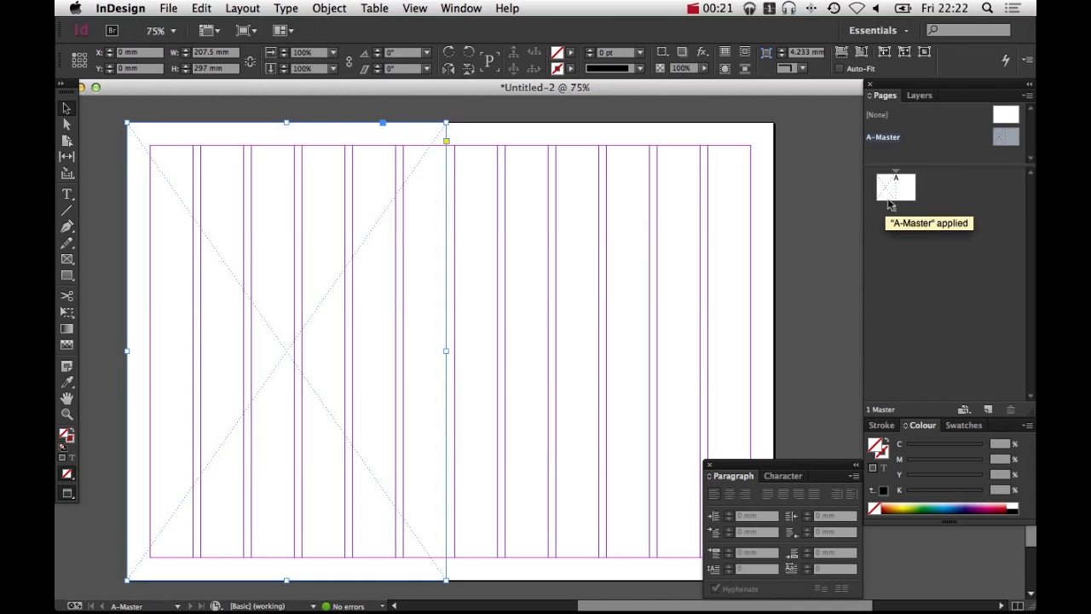
left_click_drag(893, 177, 893, 187)
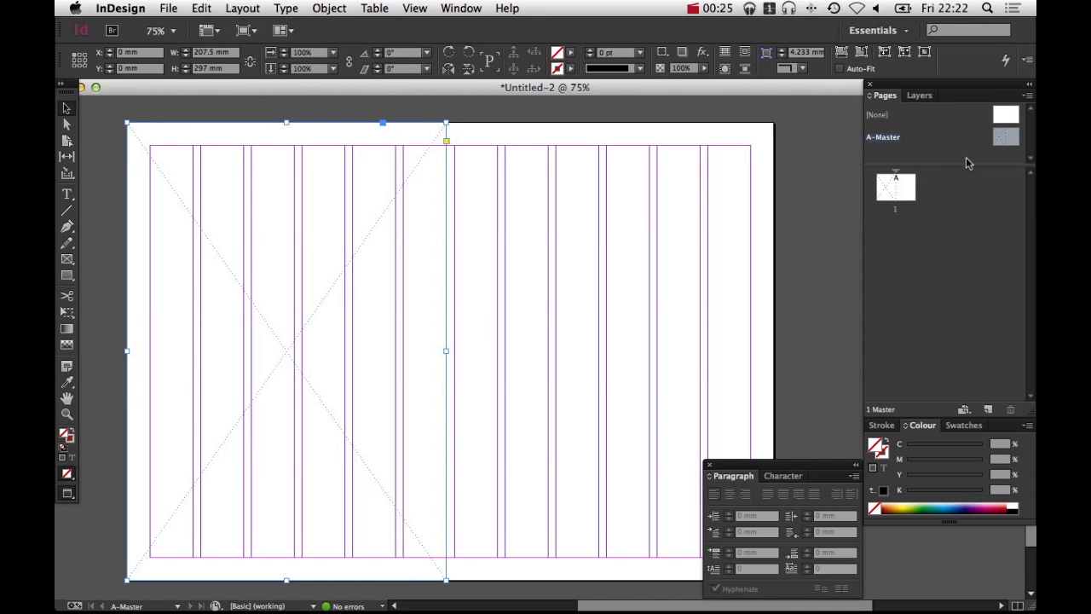
key("super+d")
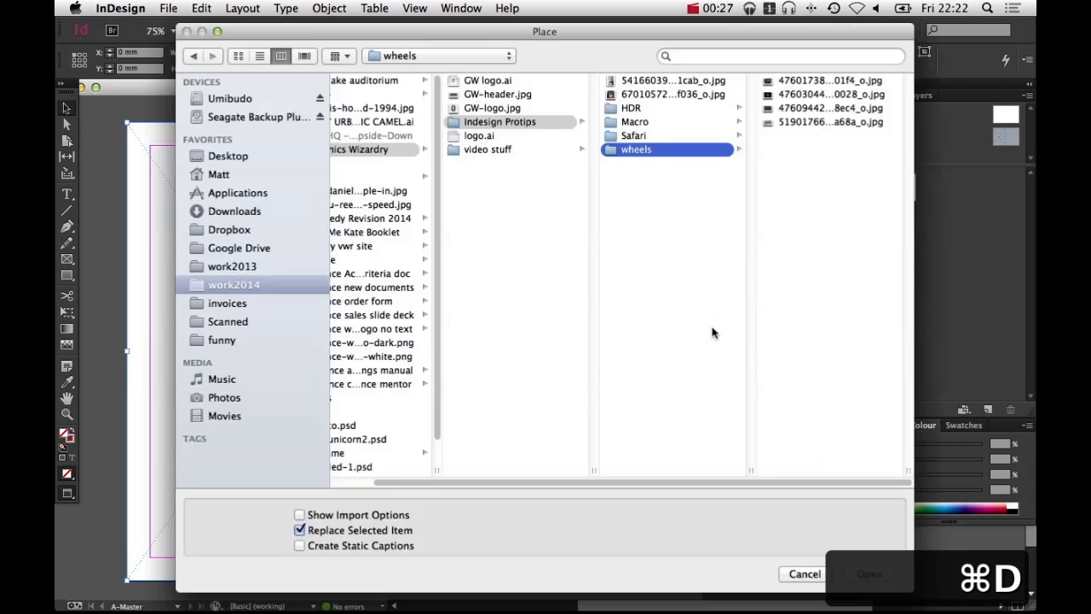
left_click(663, 107)
left_click(663, 121)
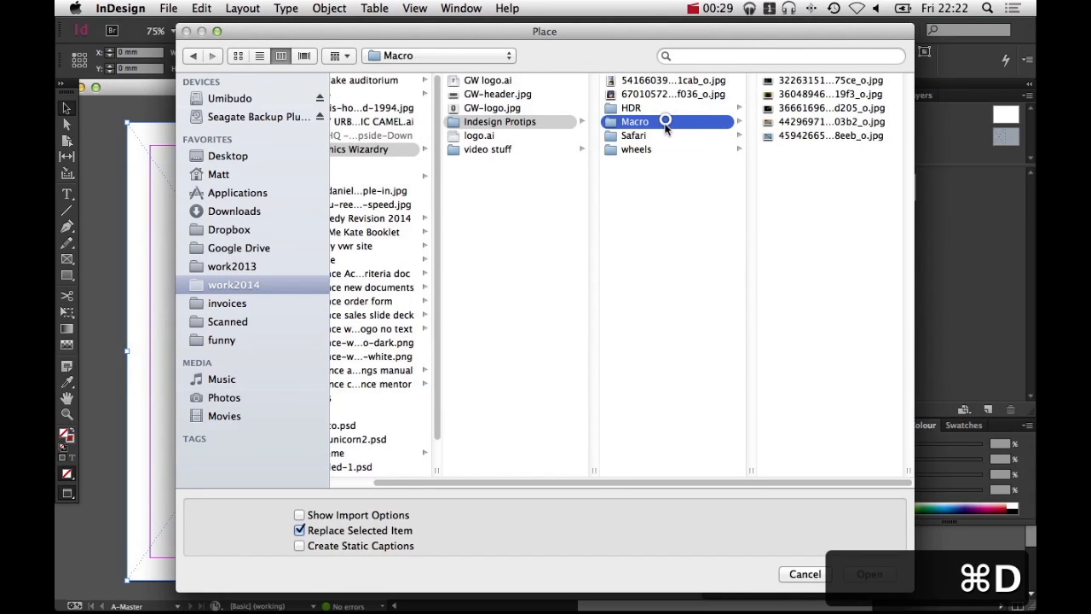
left_click(662, 135)
left_click(786, 95)
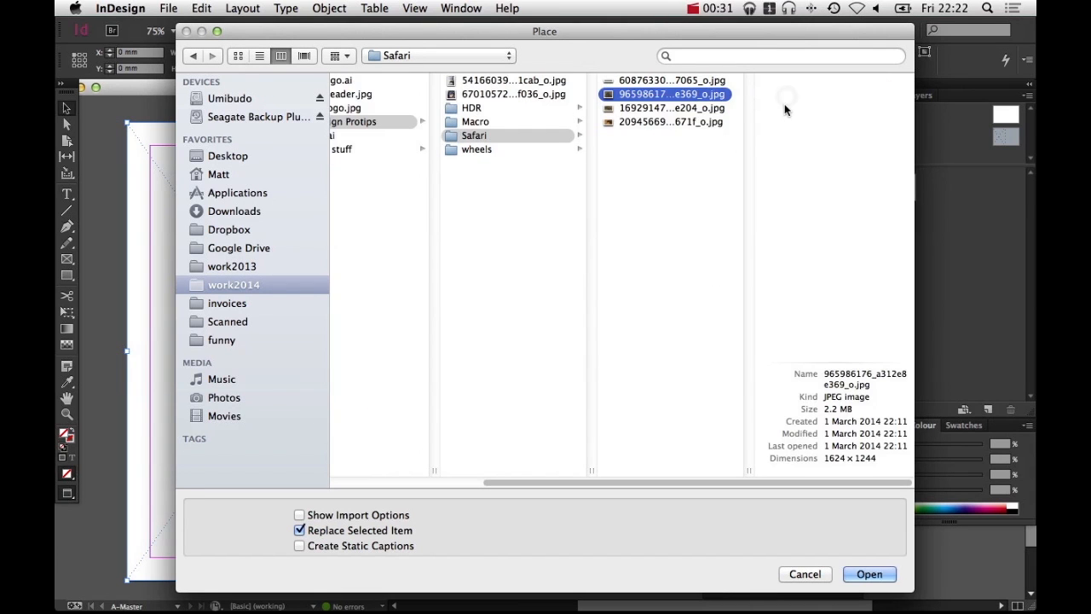
left_click(672, 108)
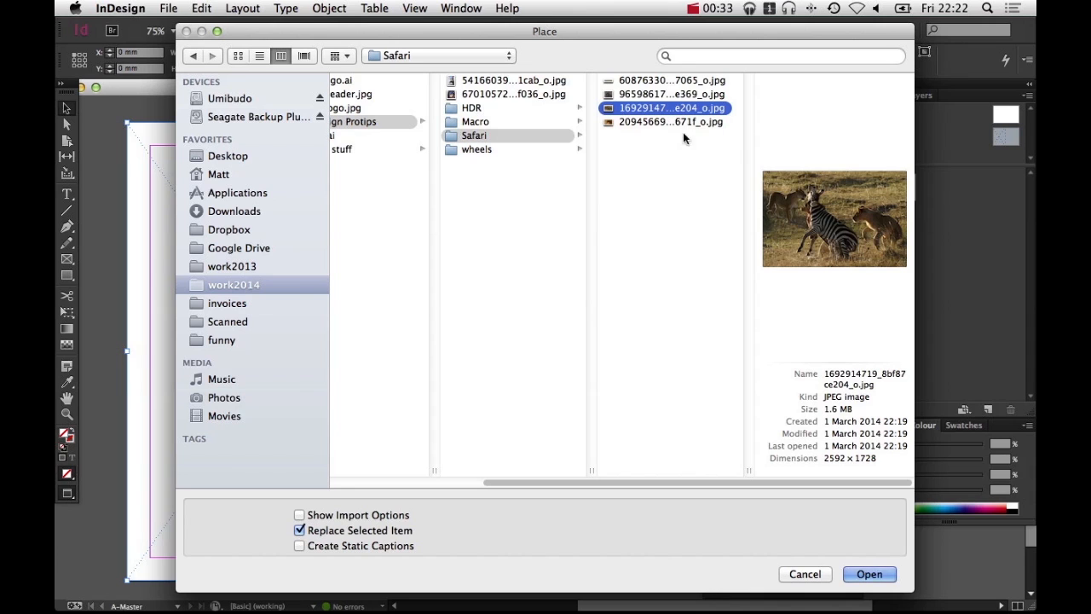
left_click(854, 580)
key("Return")
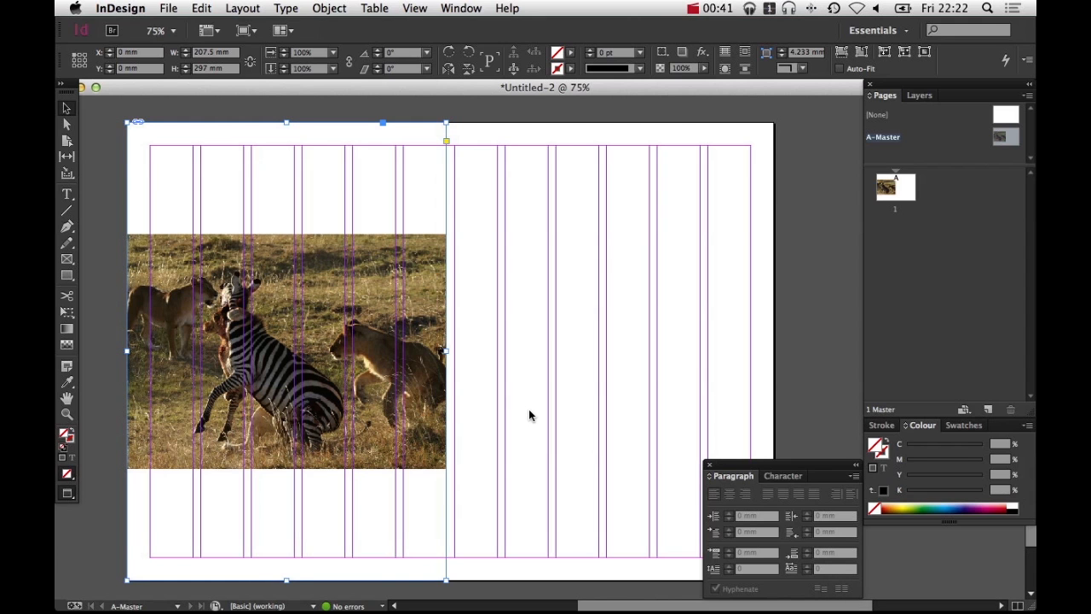
Fill the frame proportionally with the photo and nudge the image's position inside the frame
key("super+alt+shift+c")
right_click(295, 334)
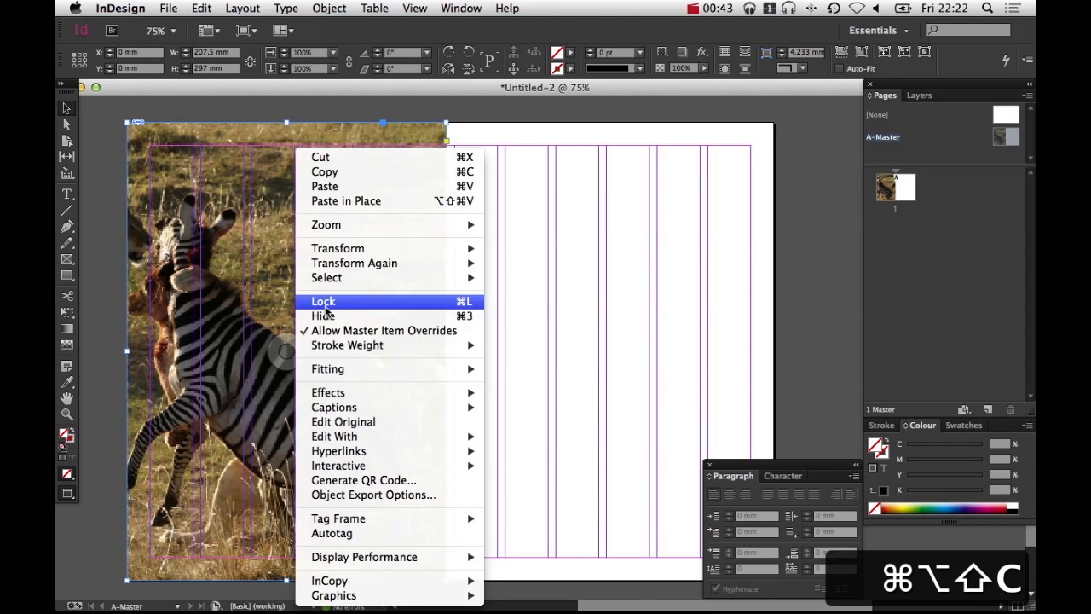
mouse_move(397, 375)
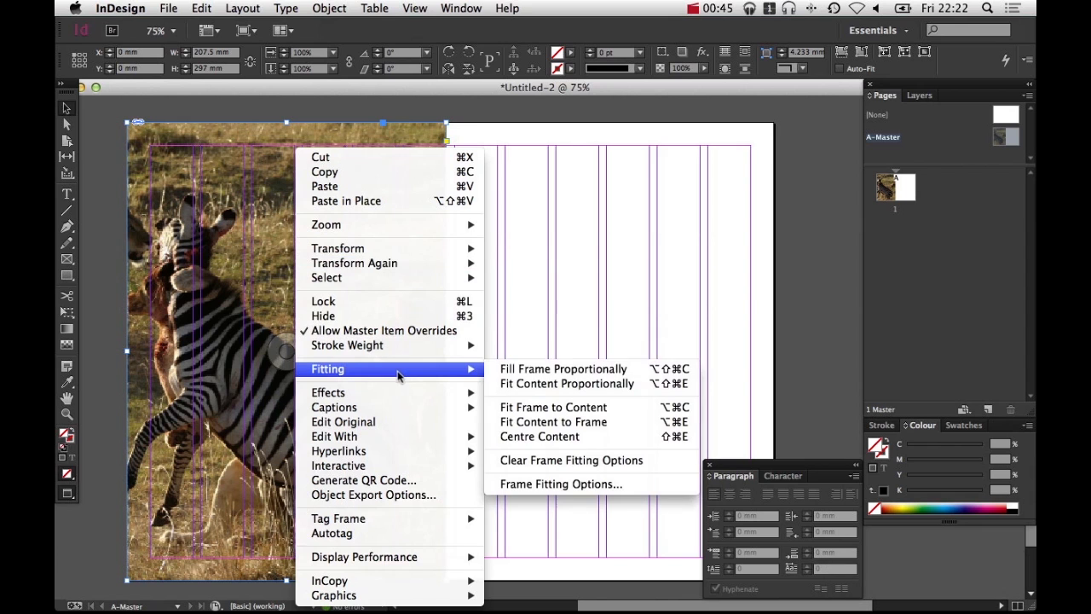
left_click(512, 369)
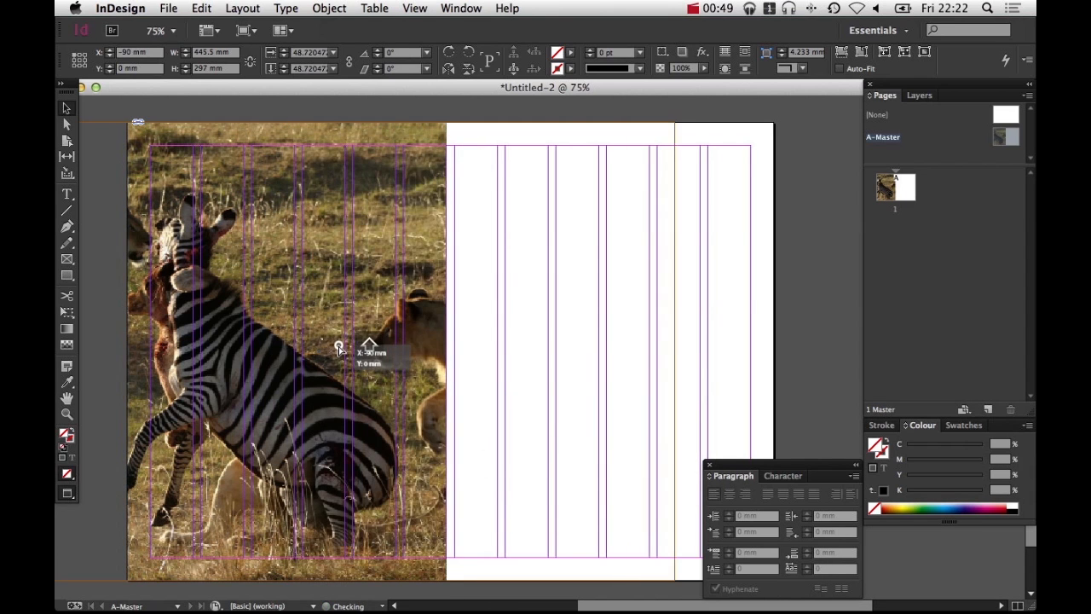
mouse_move(297, 352)
left_mouse_down()
mouse_move(341, 362)
mouse_move(304, 354)
left_mouse_up()
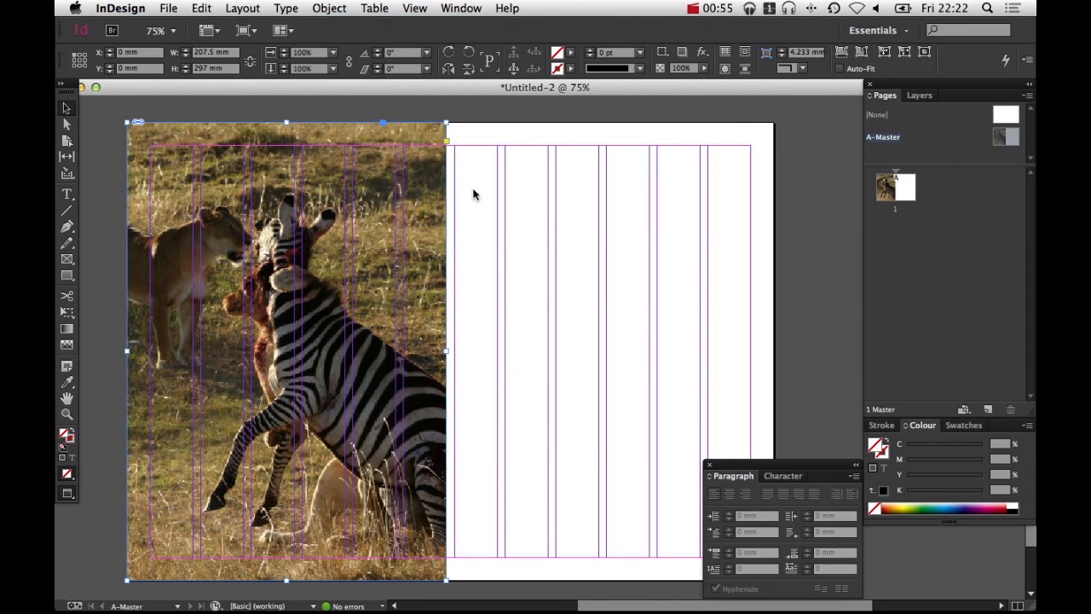
Shift the photo slightly inside its frame to reposition the zebra
left_click(507, 122)
left_click(266, 284)
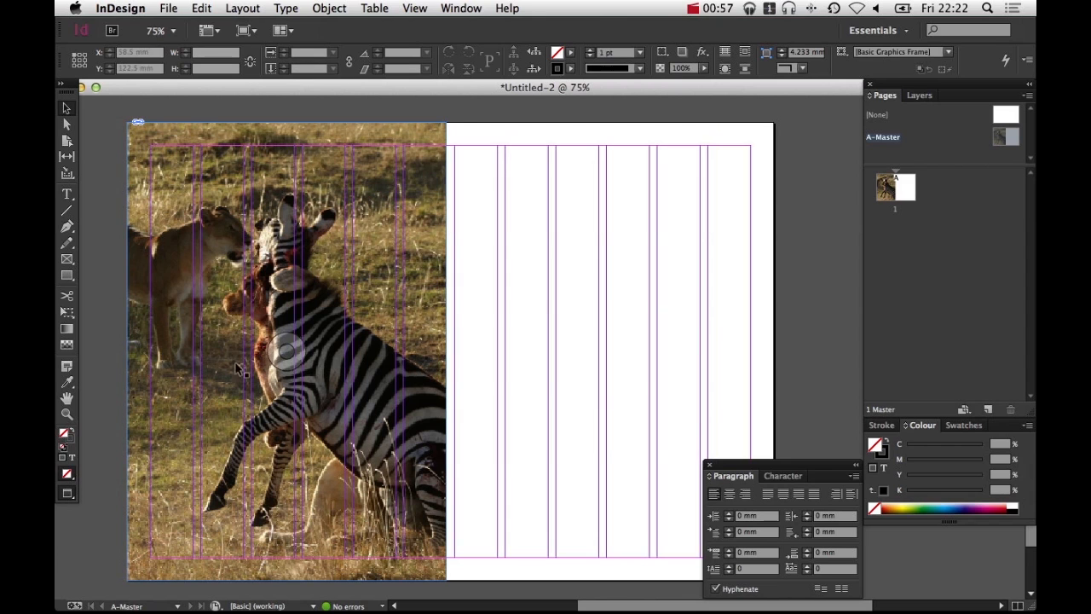
scroll(571, 370, "right", 2)
scroll(600, 434, "down", 2)
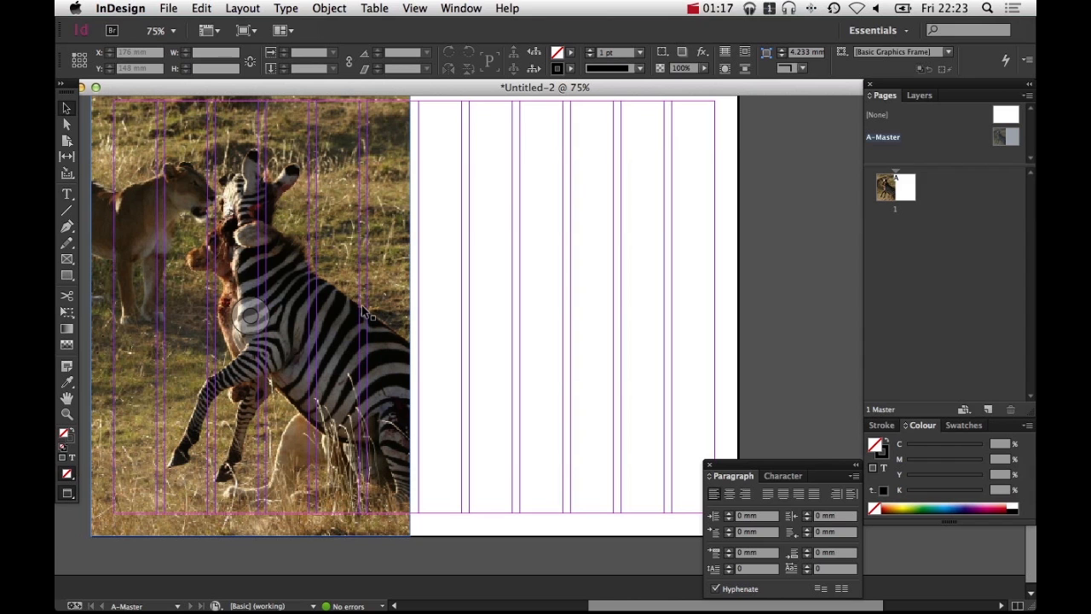
left_click(302, 245)
left_click_drag(498, 346, 476, 337)
left_click(529, 343)
left_click(317, 339)
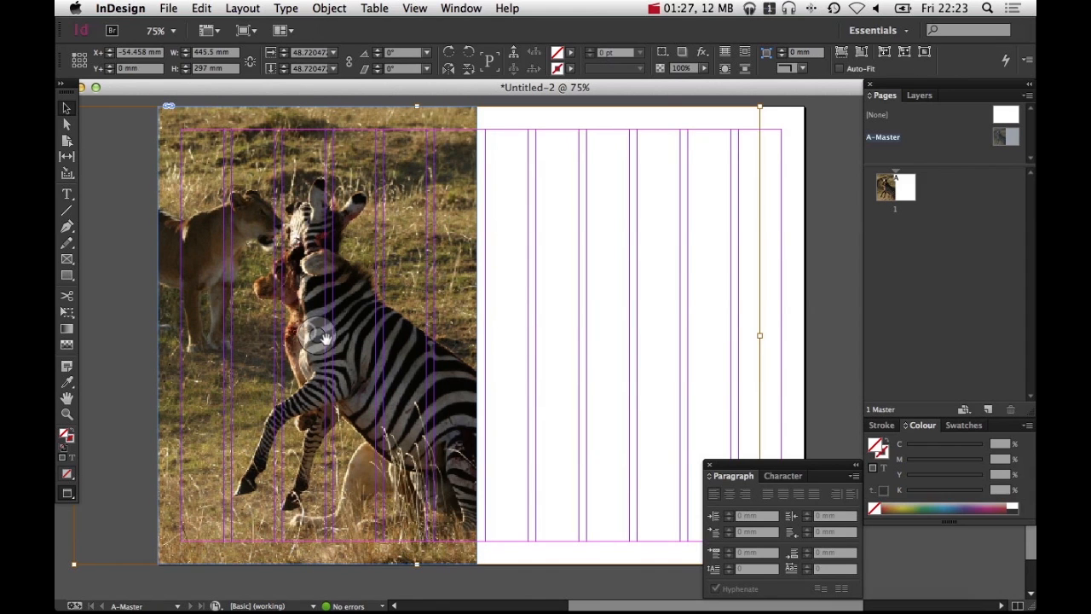
mouse_move(324, 338)
left_mouse_down()
mouse_move(301, 342)
mouse_move(325, 342)
left_mouse_up()
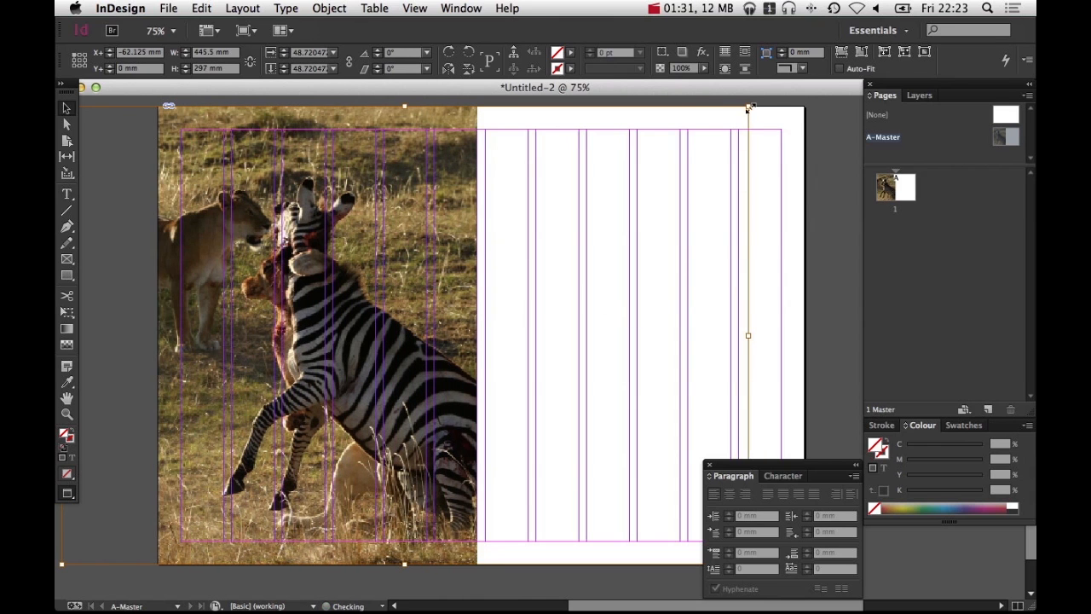
Draw a black-filled rectangle about 213 × 128.5 mm over the lower right half of the page and send it to the back
left_click(559, 373)
key("space")
left_click_drag(612, 388, 445, 346)
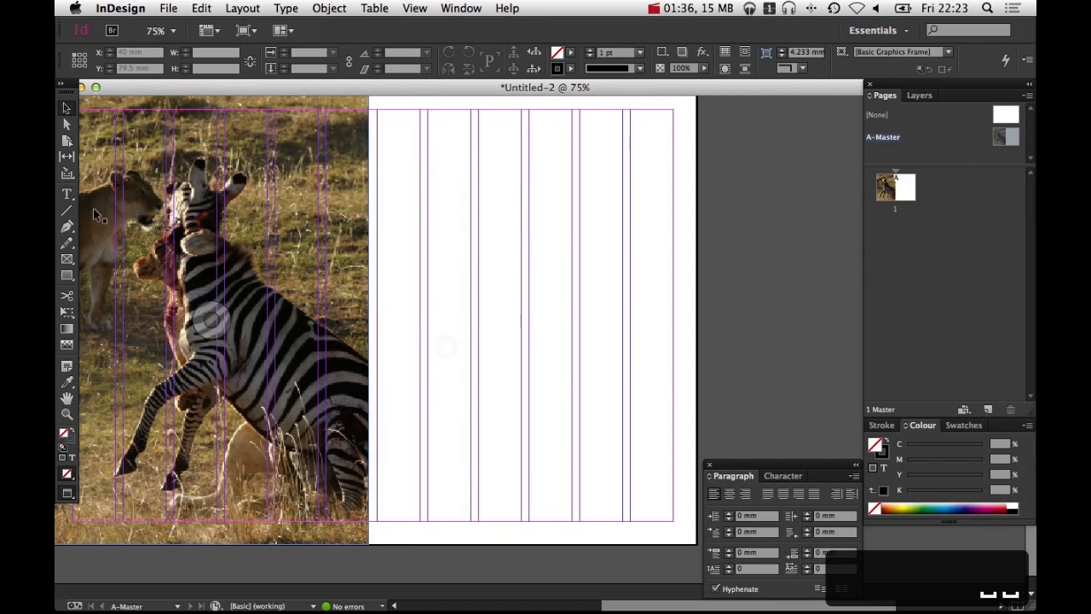
left_click(69, 276)
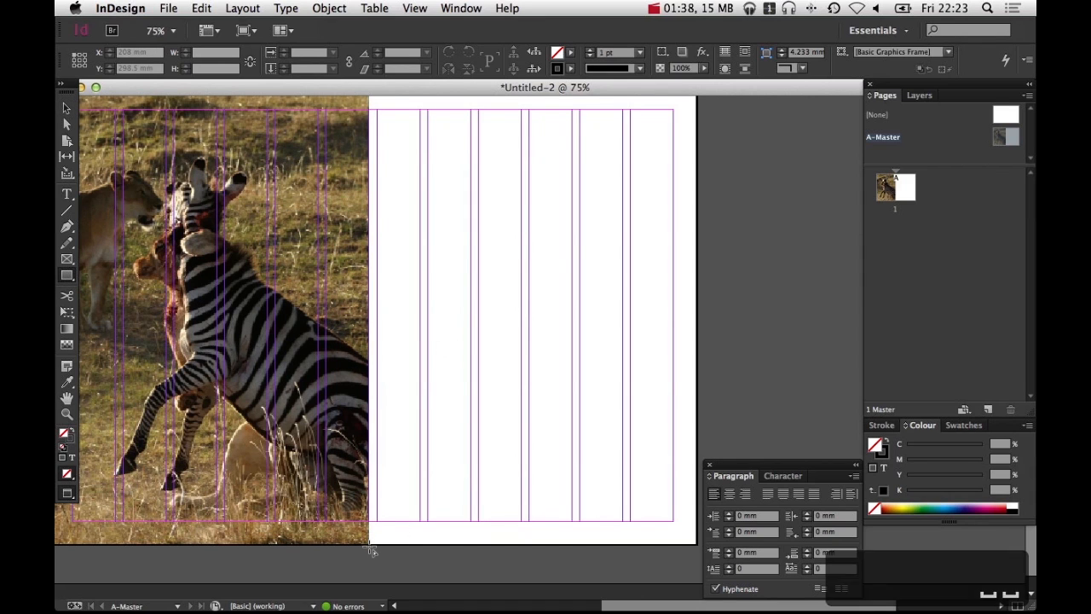
left_click(71, 431)
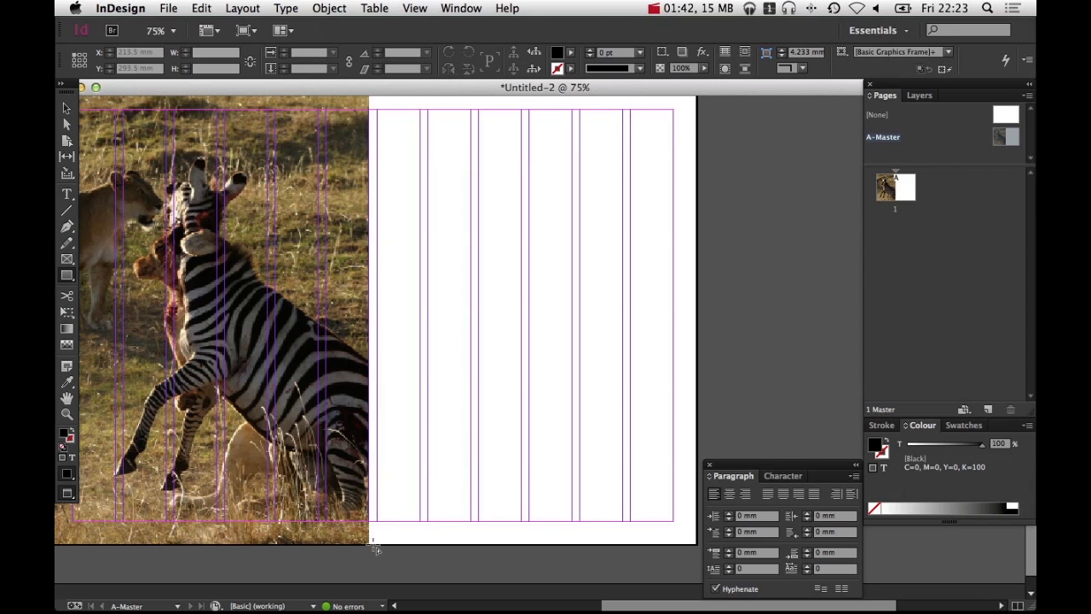
left_click_drag(370, 551, 694, 346)
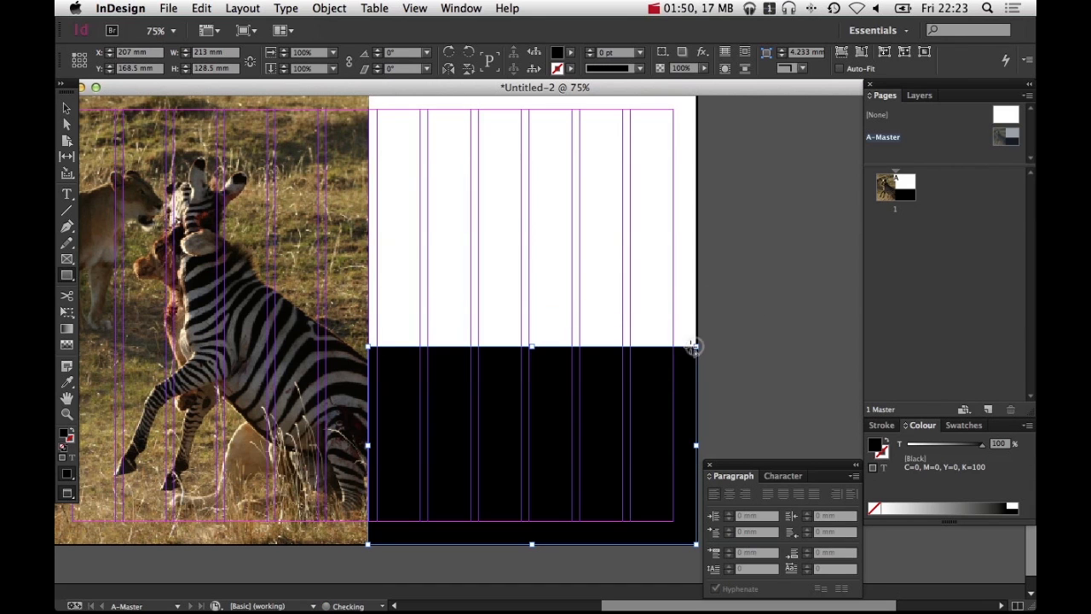
key("super+shift+bracketleft")
key("v")
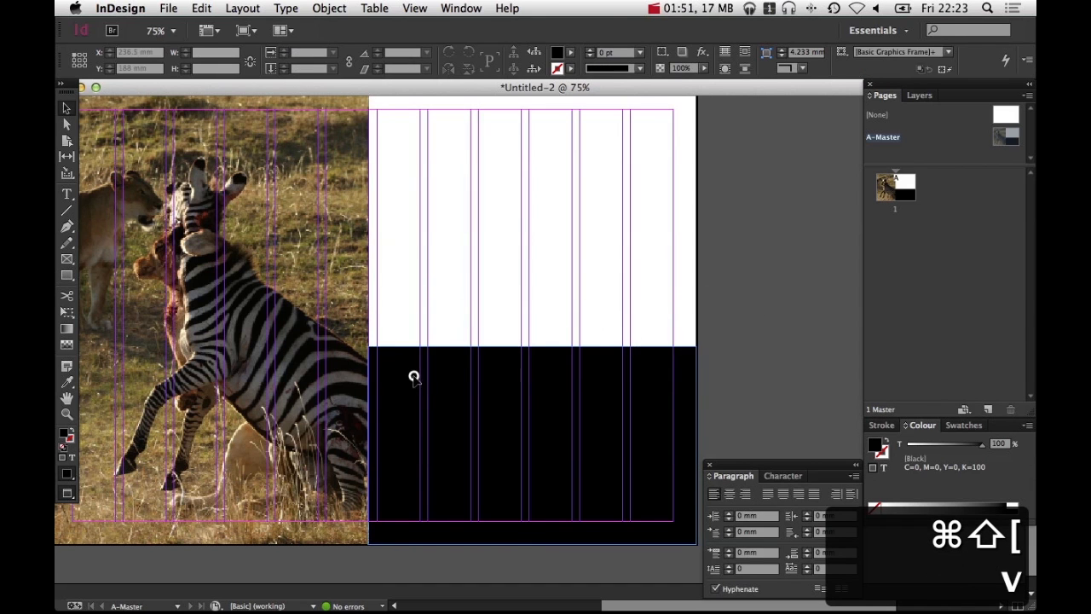
Move the rectangle's left edge to 207.5 mm so it meets the photo frame's edge
left_click_drag(353, 411, 406, 482)
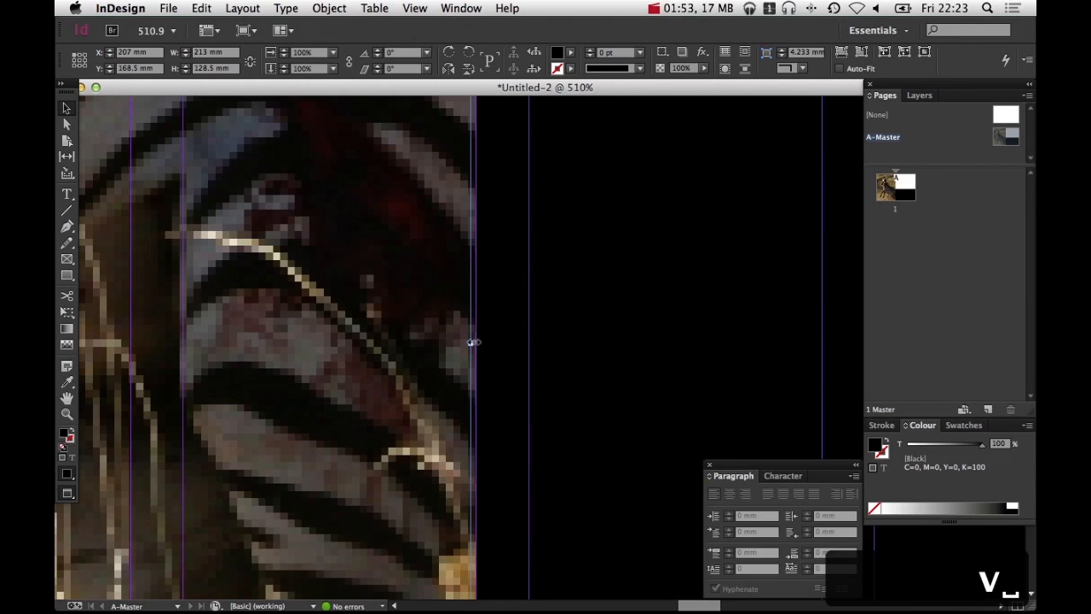
left_click_drag(472, 344, 479, 344)
left_click(588, 370, "alt+super")
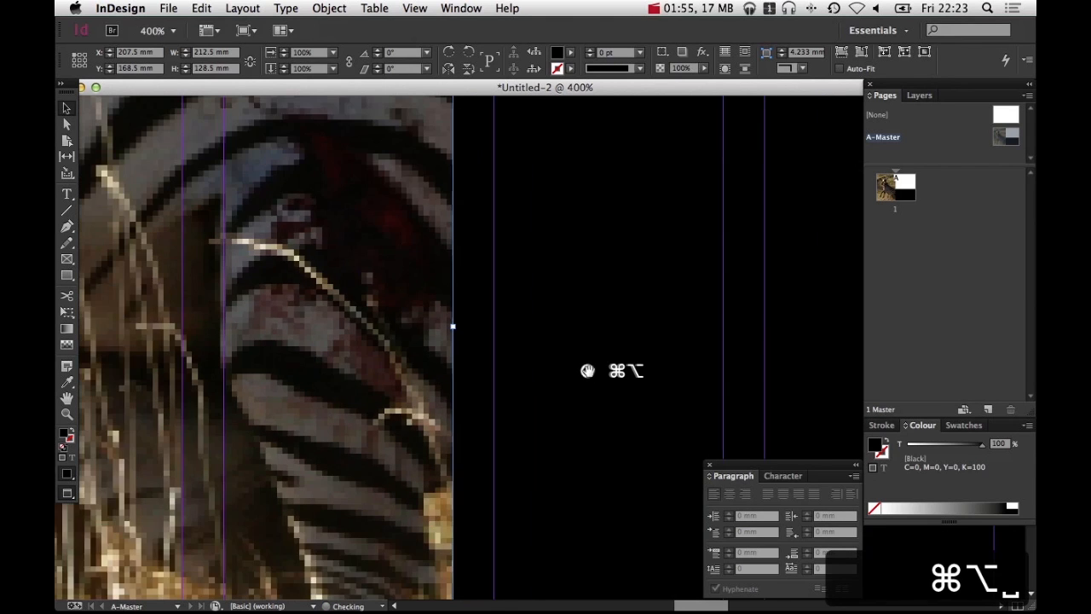
left_click(594, 370, "alt+super")
left_click(593, 371, "alt+super")
left_click(593, 370, "alt+super")
left_click(593, 370, "alt+super")
left_click(570, 157)
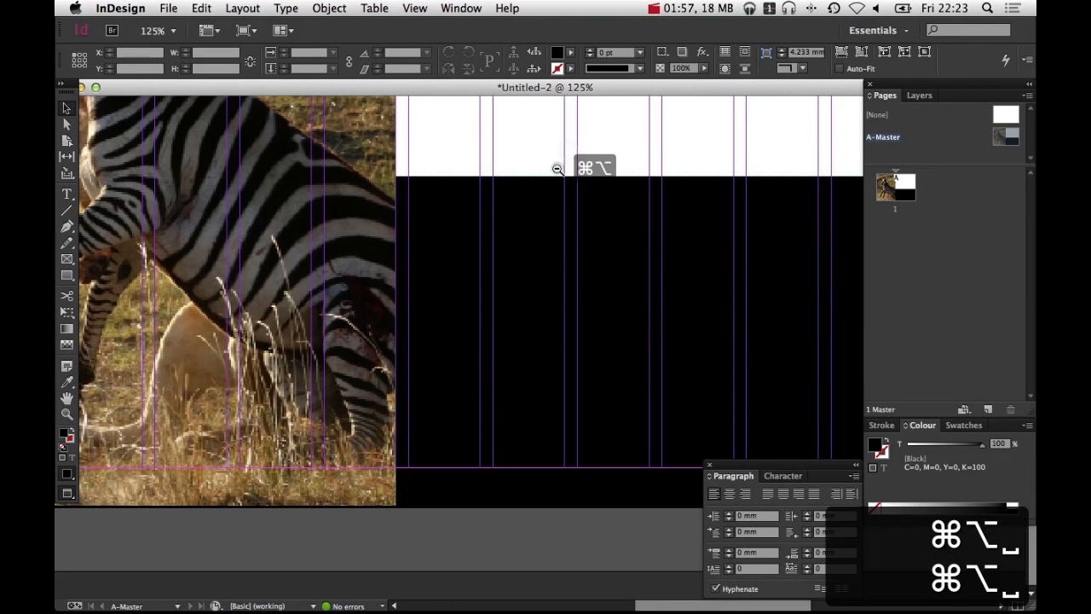
left_click(558, 168, "alt+super")
left_click_drag(428, 373, 591, 477)
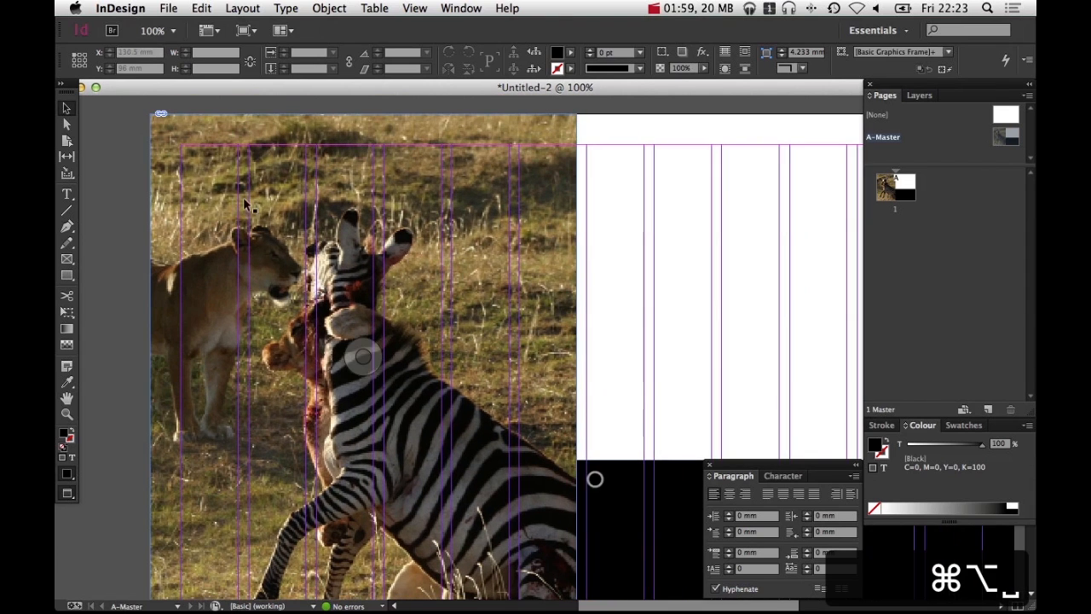
Sample an olive grass colour from the photo with the Eyedropper tool
scroll(597, 241, "down", 5)
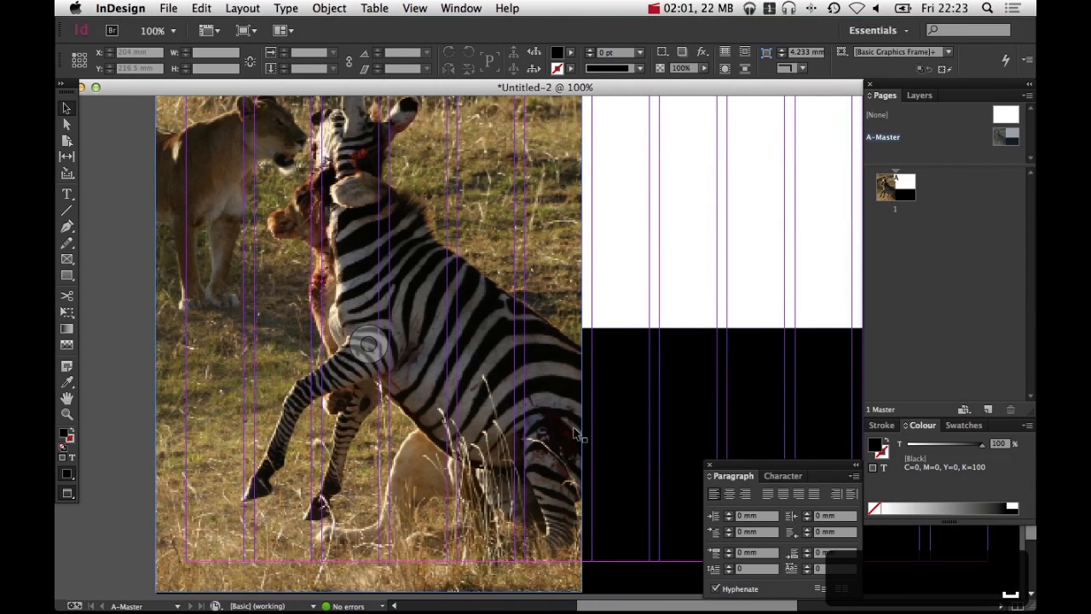
scroll(358, 227, "up", 5)
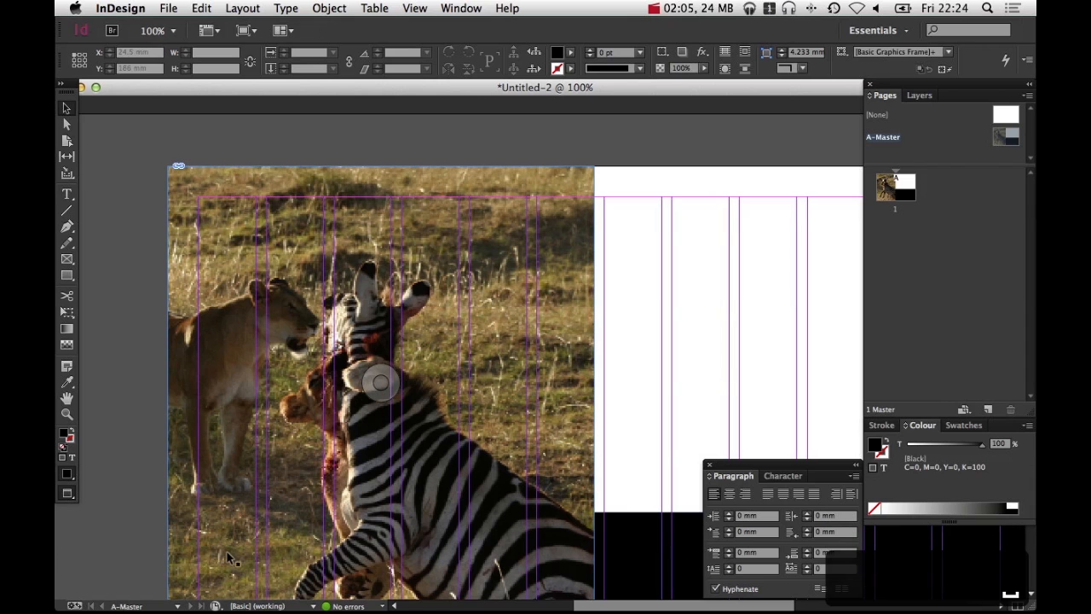
scroll(239, 358, "down", 2)
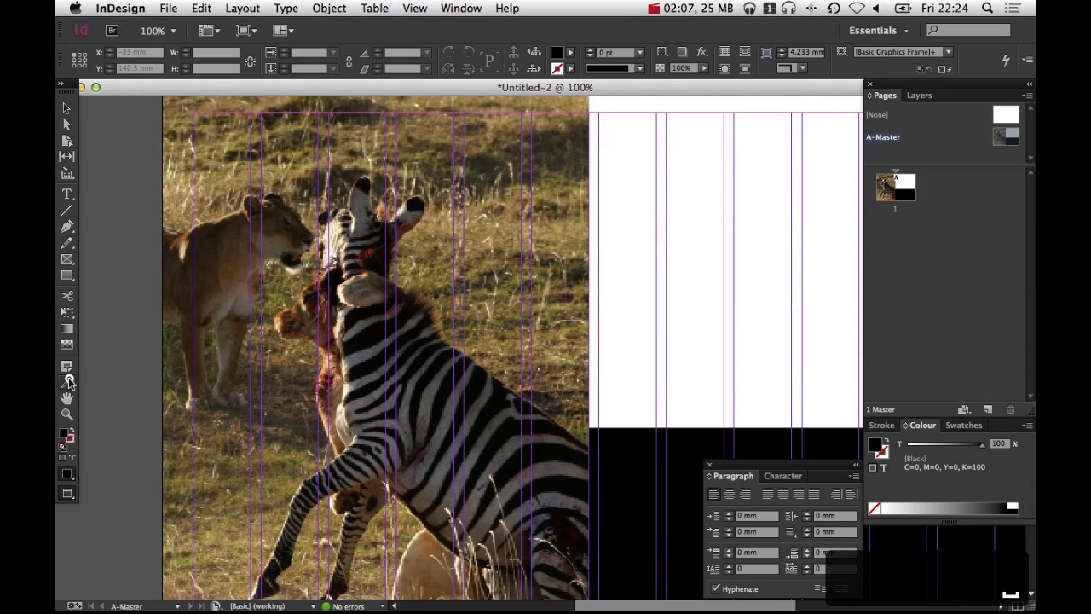
scroll(360, 275, "down", 3)
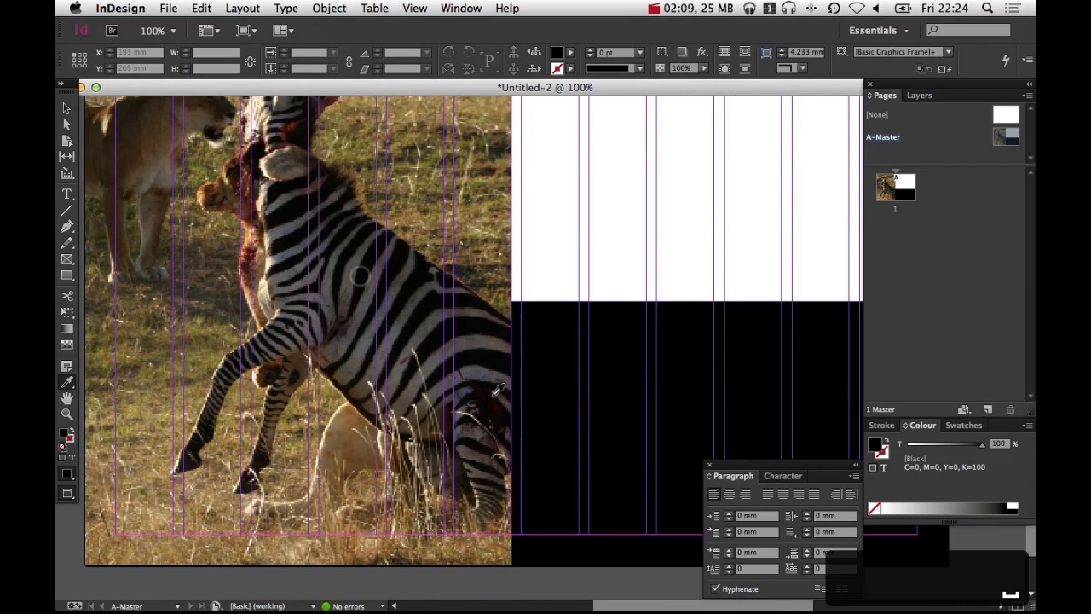
left_click(498, 404)
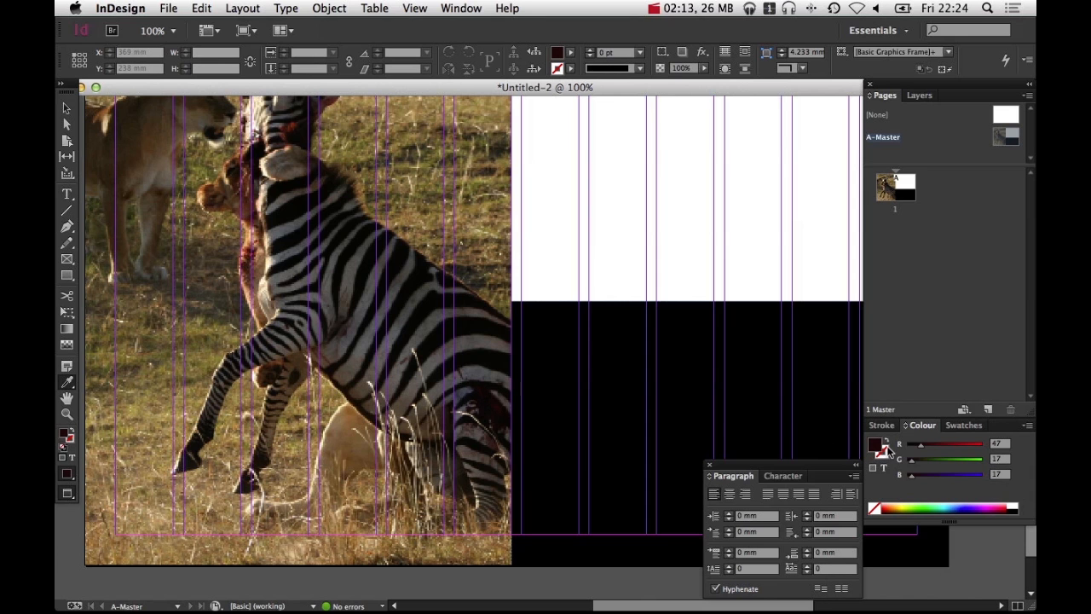
left_click_drag(404, 265, 477, 397)
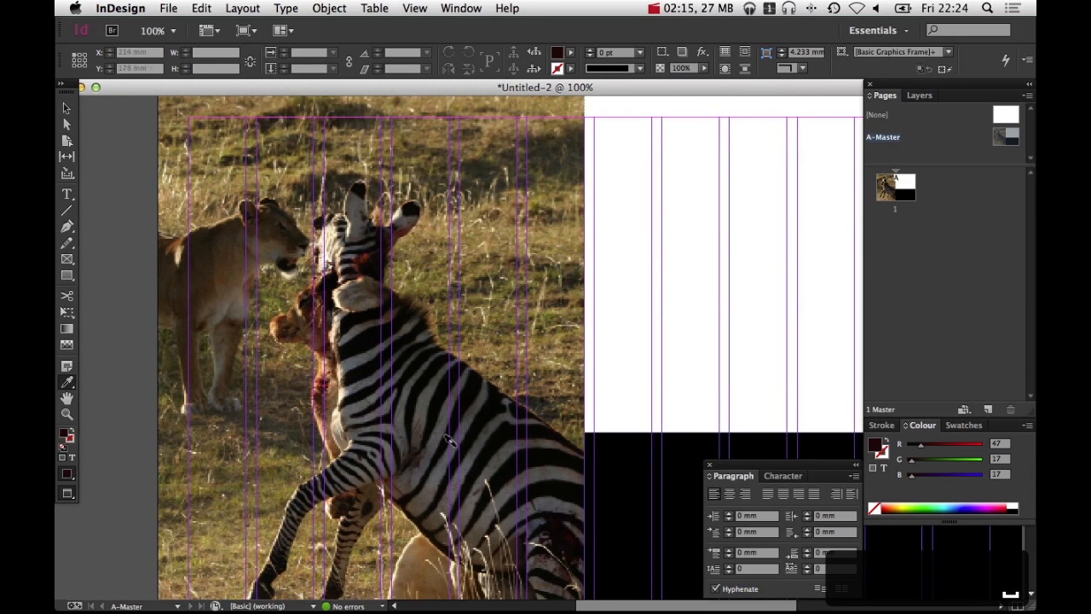
key("i")
left_click(174, 493)
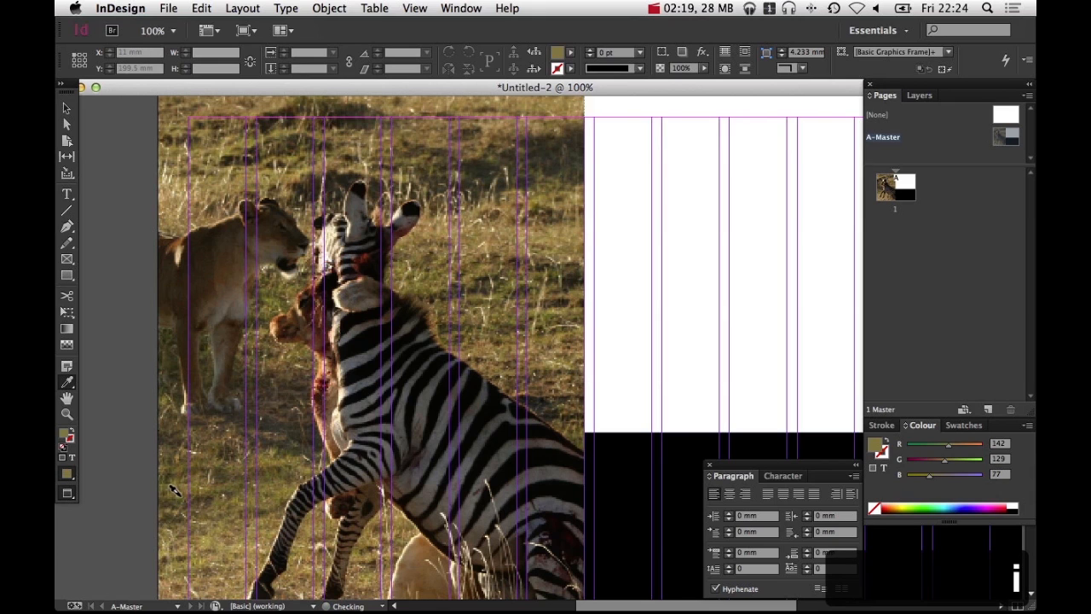
key("i")
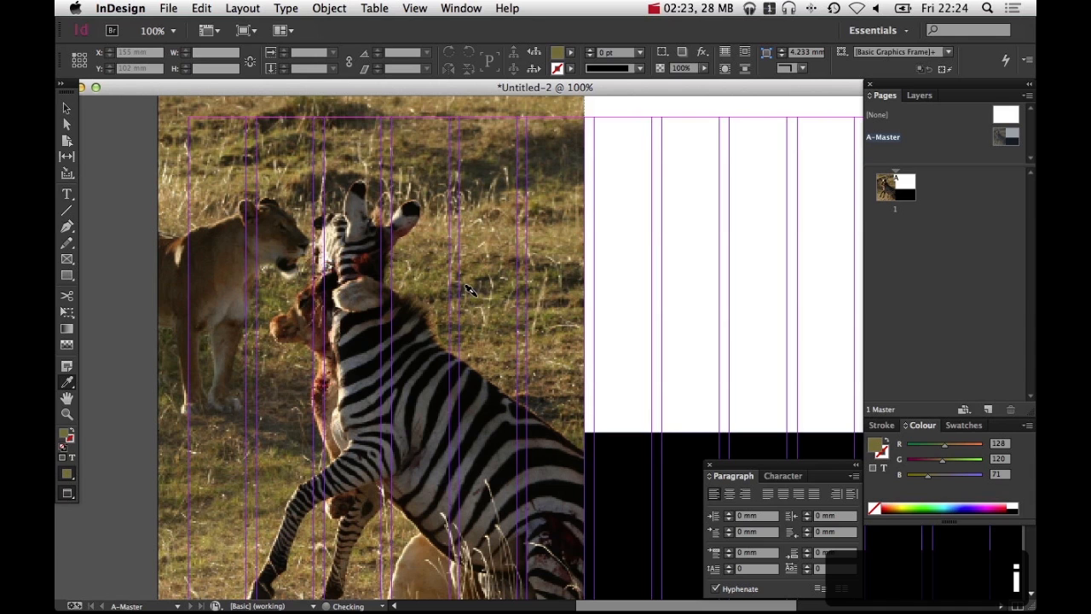
Try switching the sampled colour to CMYK mode, and undo the last two actions
left_click(1028, 424)
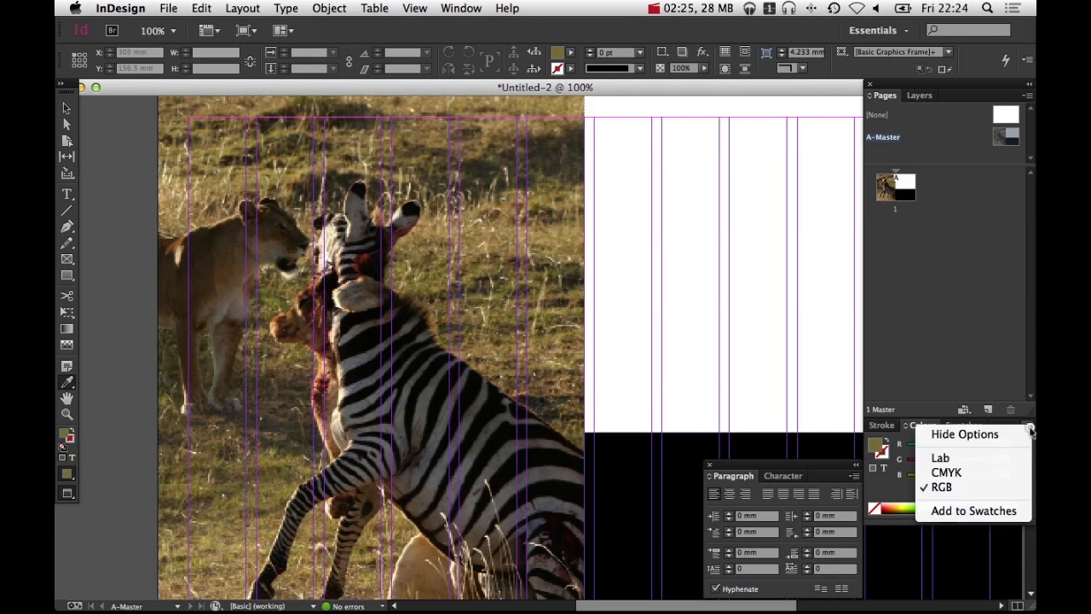
left_click(984, 472)
key("space")
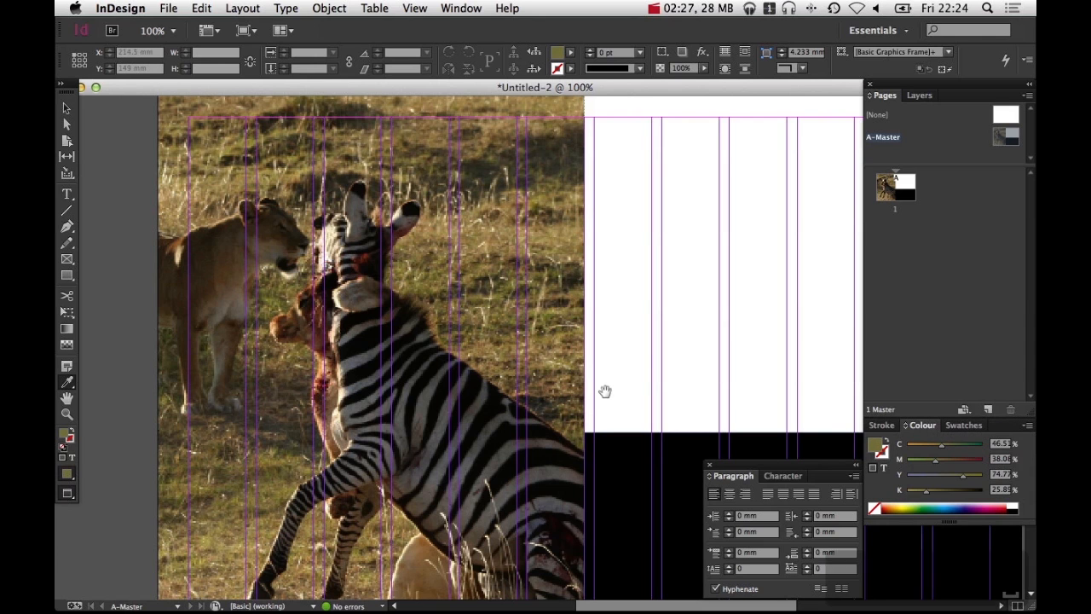
left_click_drag(604, 390, 366, 239)
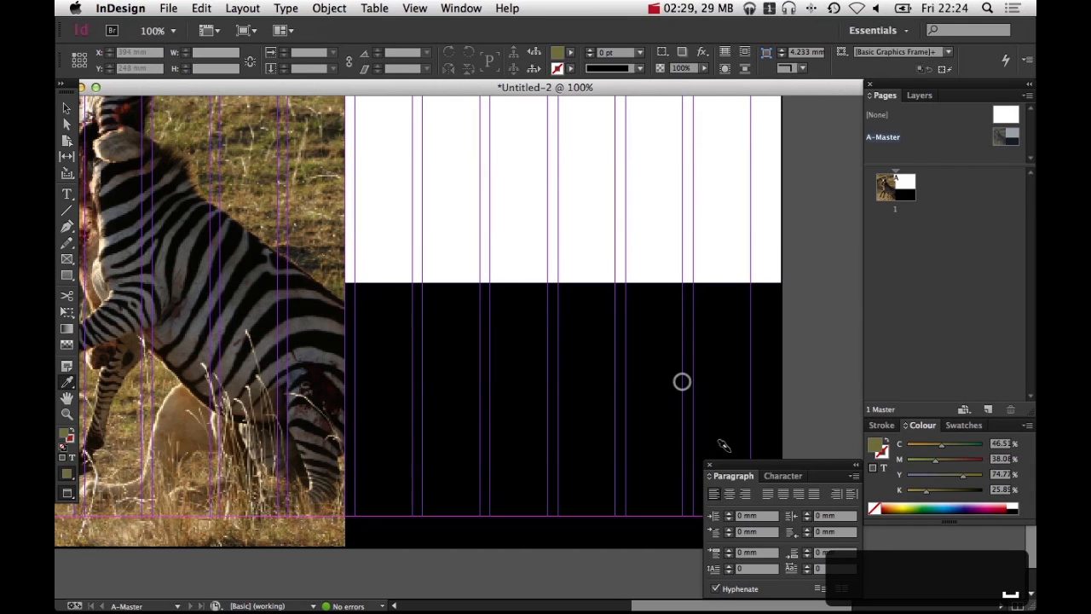
left_click(628, 339, "super")
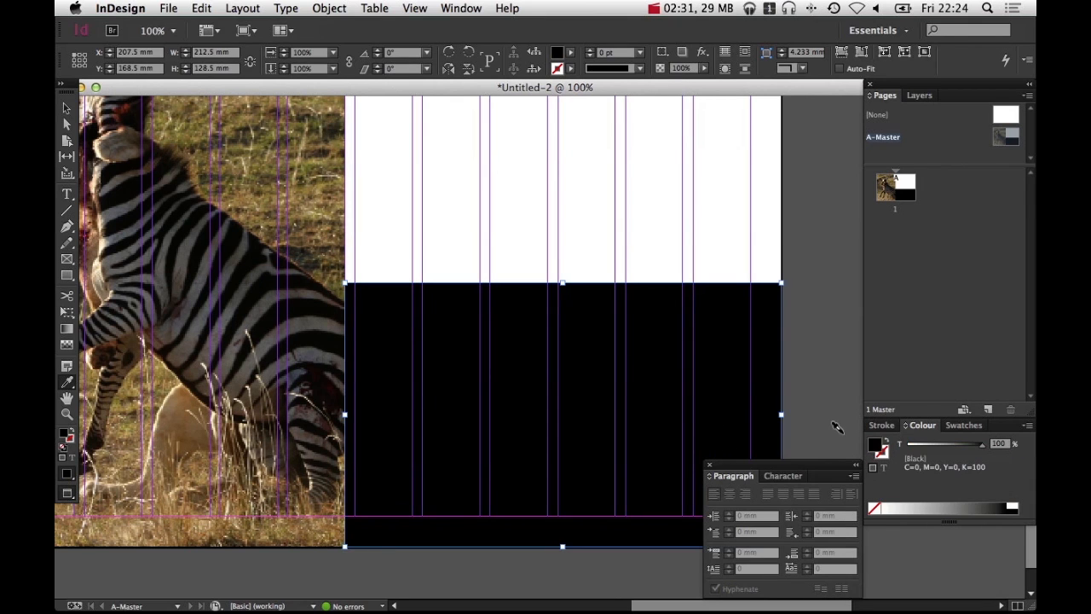
key("super+z")
key("super+z")
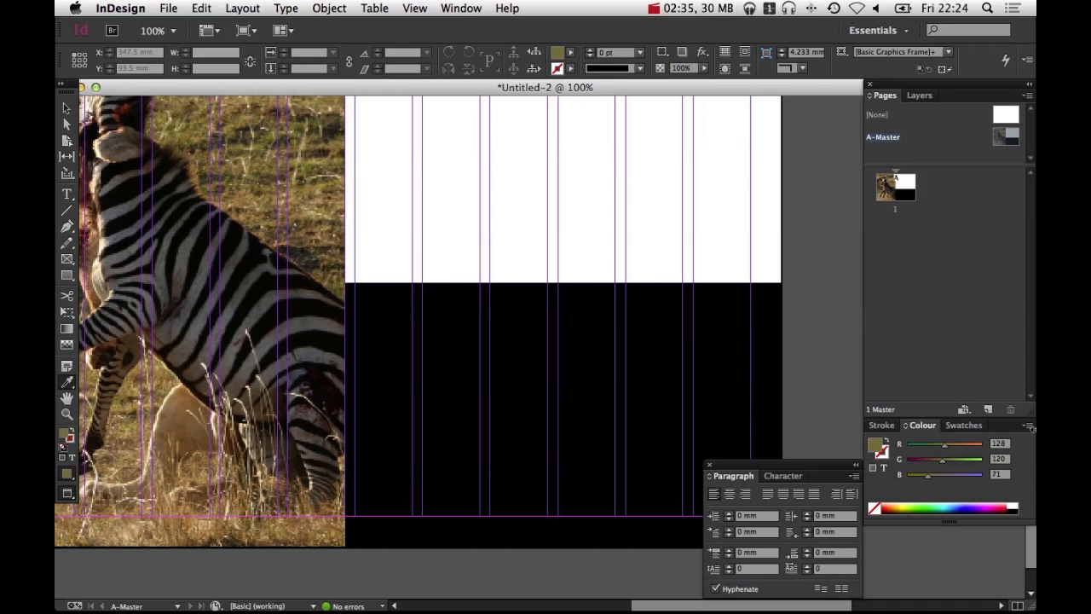
Add the sampled colour R=128 G=120 B=71 as a new swatch
left_click(972, 424)
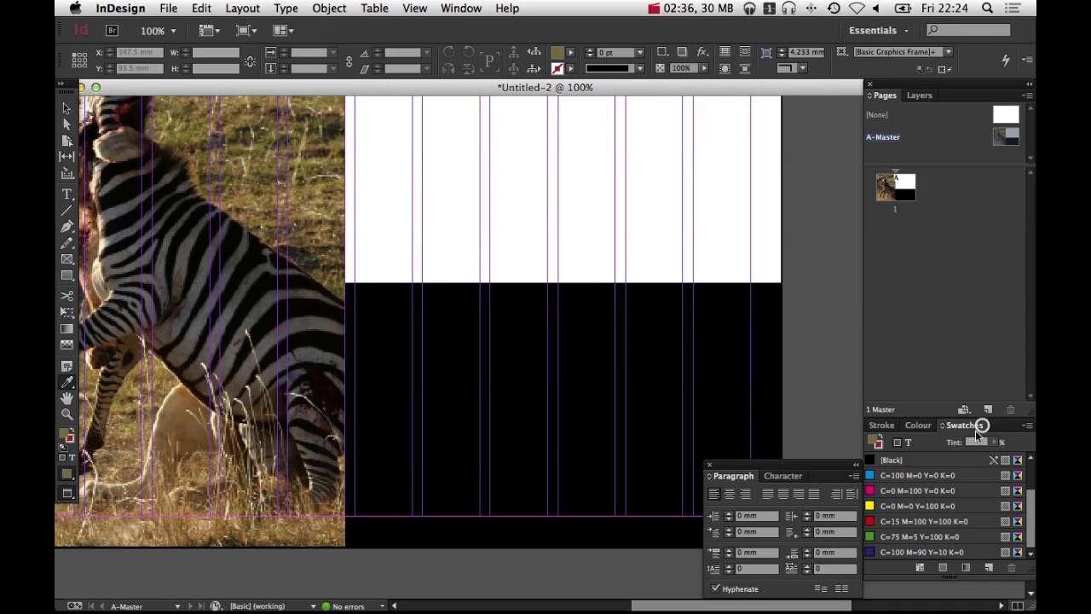
left_click(920, 425)
left_click(461, 8)
mouse_move(482, 80)
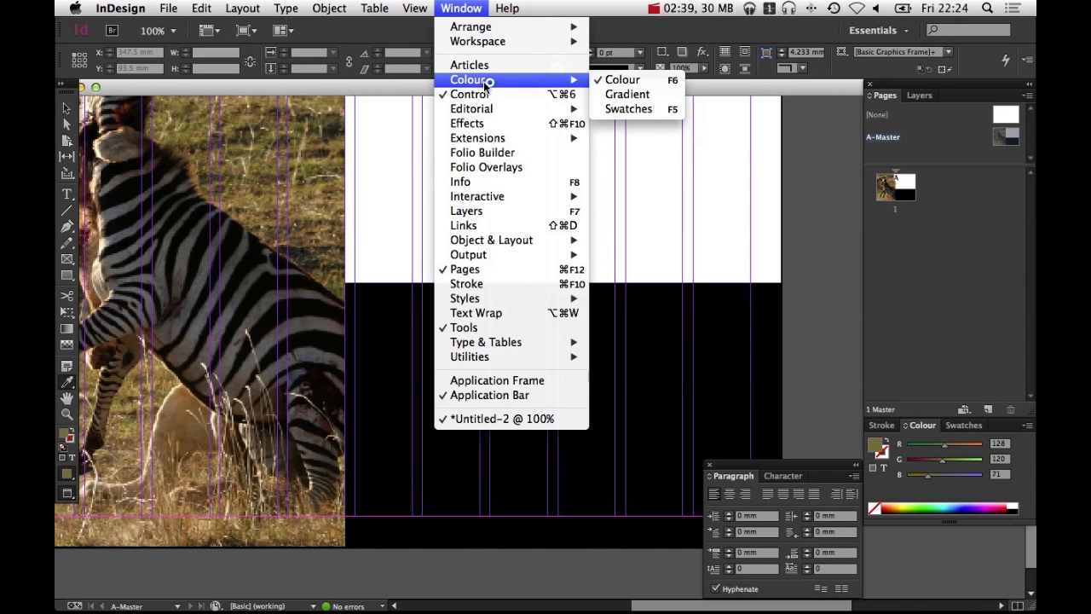
left_click(931, 220)
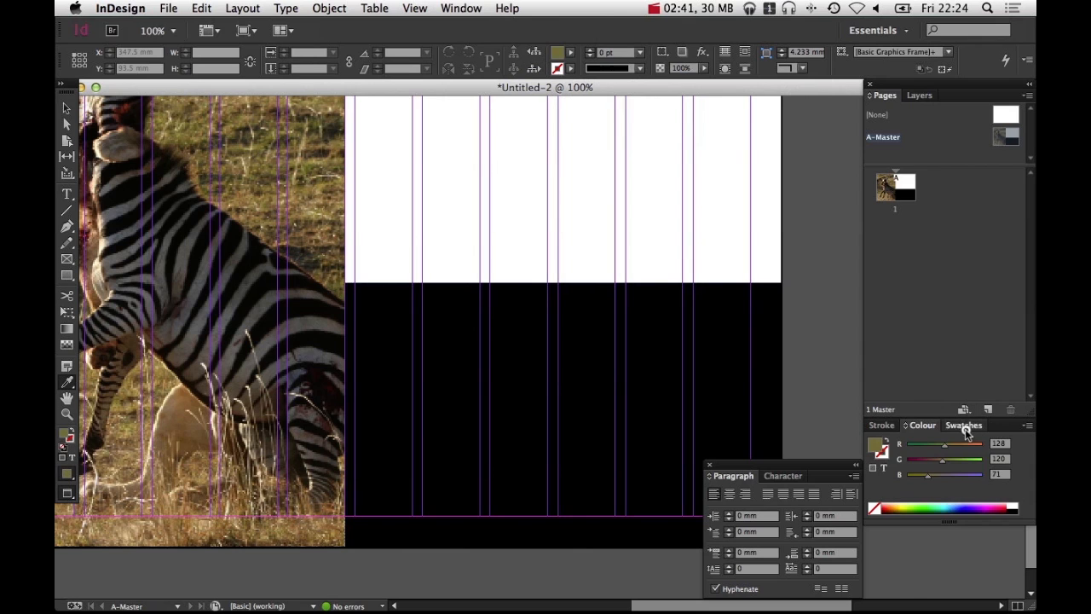
left_click(965, 427)
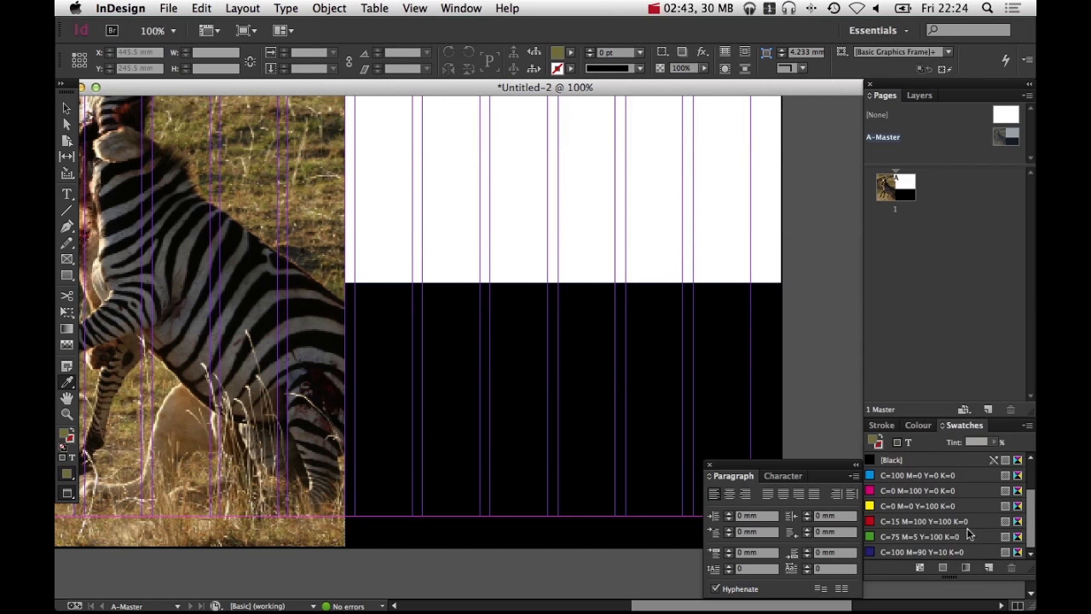
left_click(988, 567)
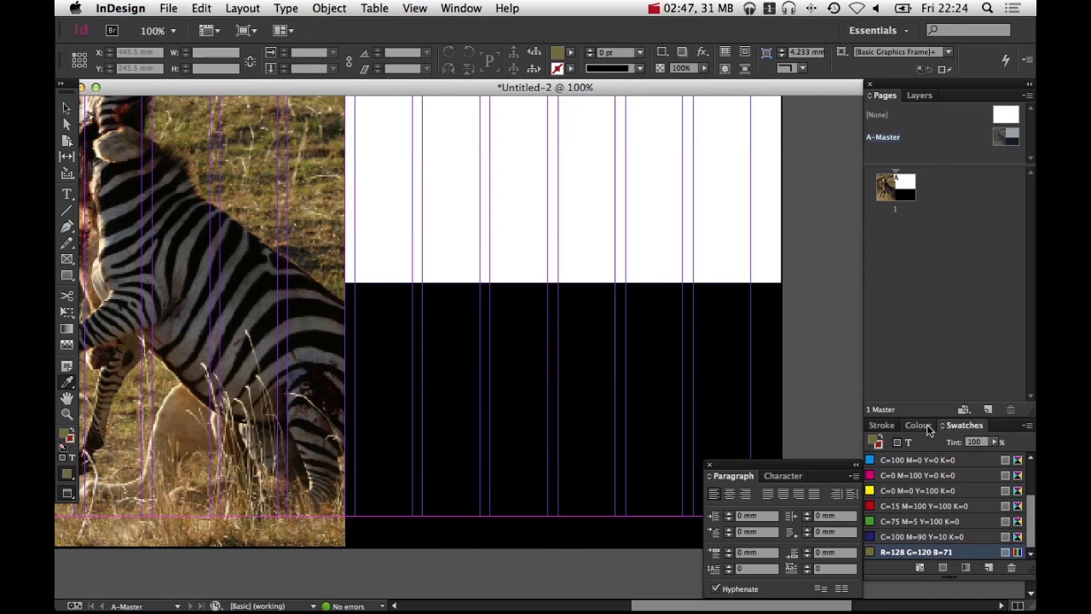
Fill the lower-right rectangle with the new R=128 G=120 B=71 swatch
key("v")
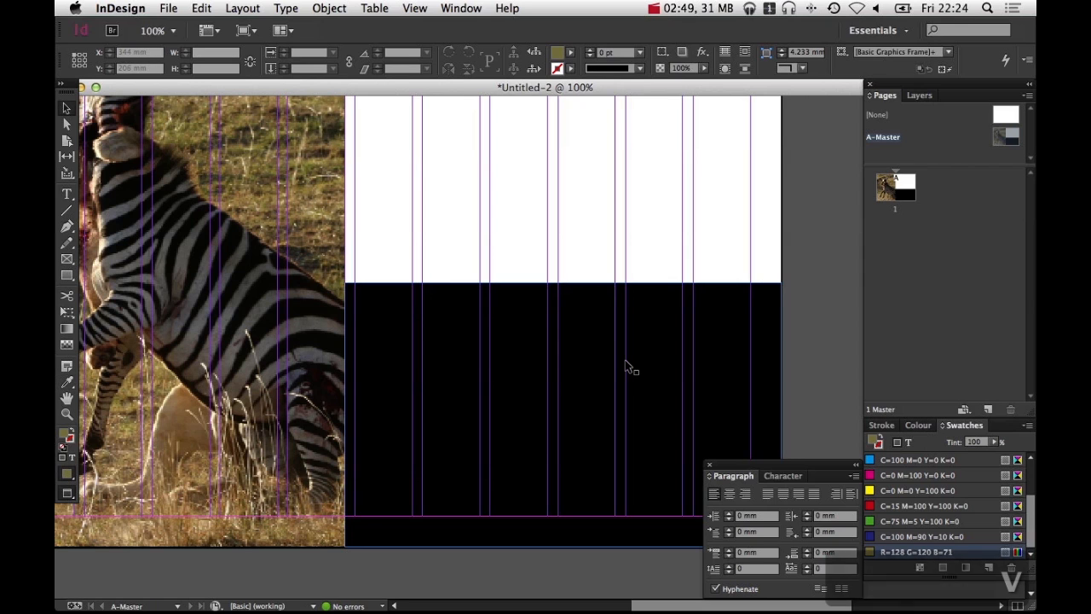
left_click(625, 359)
scroll(908, 525, "down", 1)
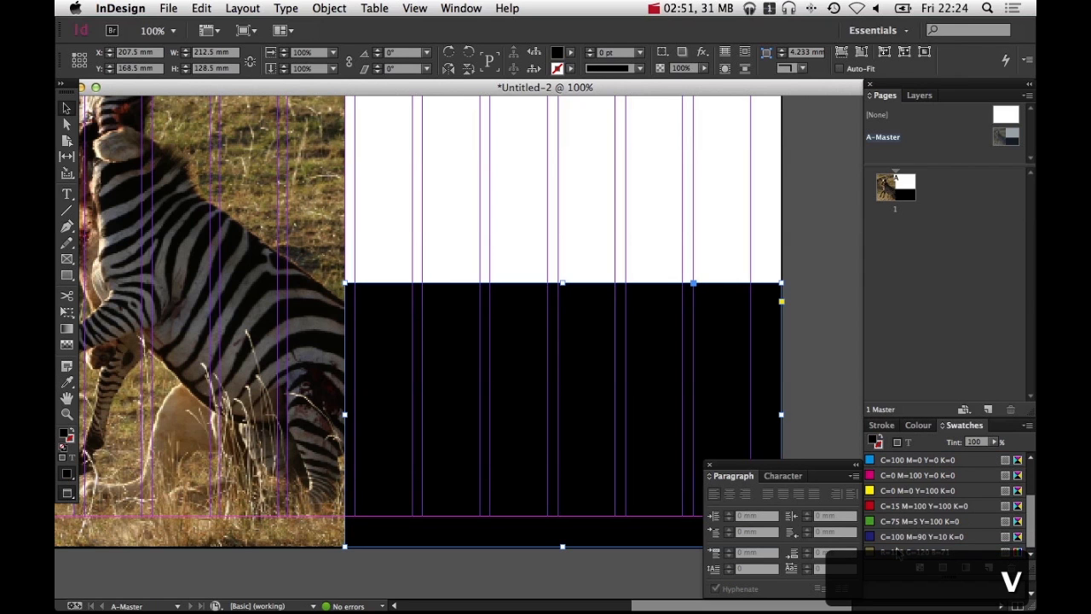
left_click(891, 553)
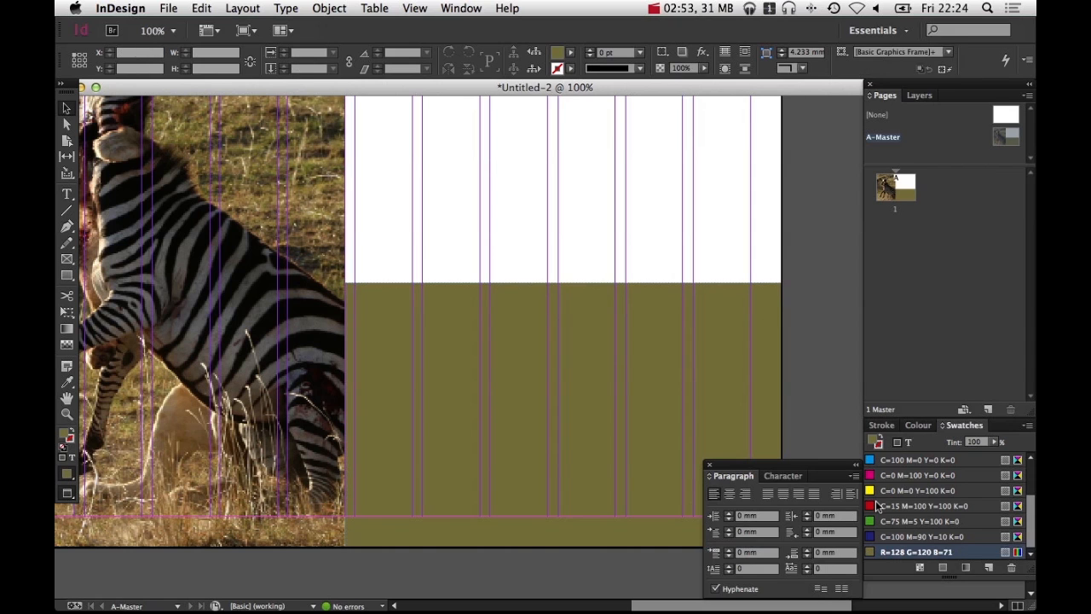
key("space")
left_click_drag(590, 280, 482, 302)
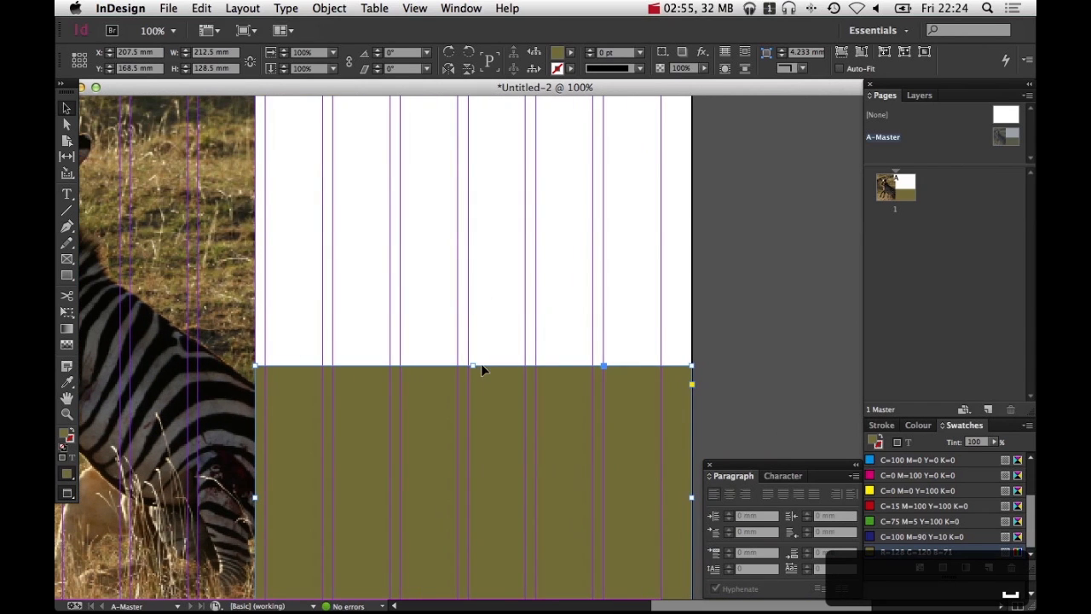
Extend the olive block's top edge upward so its height becomes about 133 mm
mouse_move(477, 366)
left_mouse_down()
mouse_move(476, 412)
mouse_move(474, 356)
left_mouse_up()
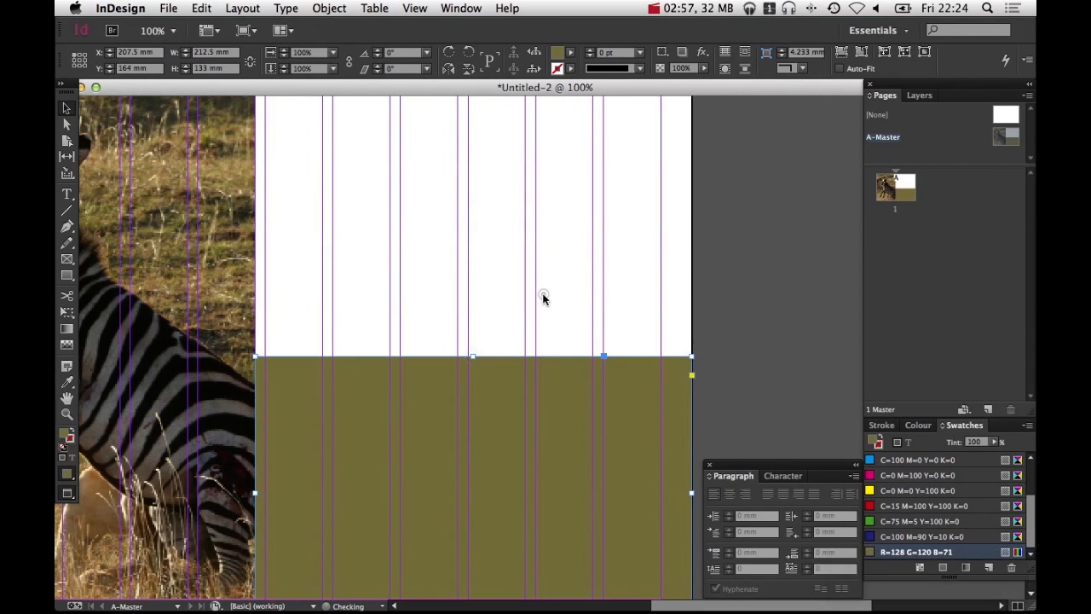
left_click(545, 295)
key("space")
left_click_drag(559, 234, 560, 195)
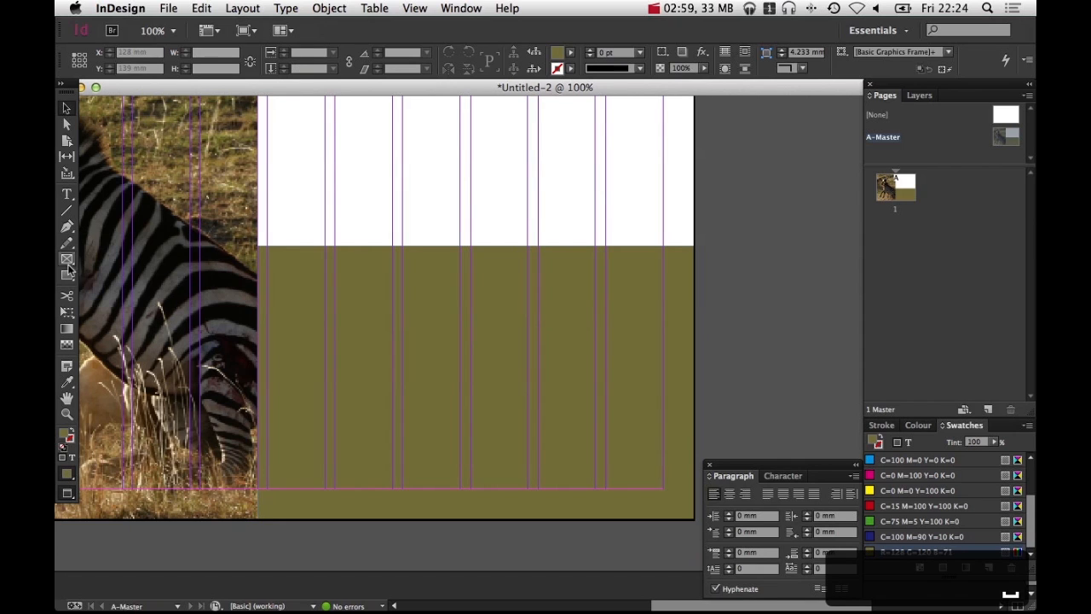
Draw a 93.75 mm square graphics frame on the olive block and duplicate it alongside to the right
left_click_drag(268, 493, 460, 277)
key("v")
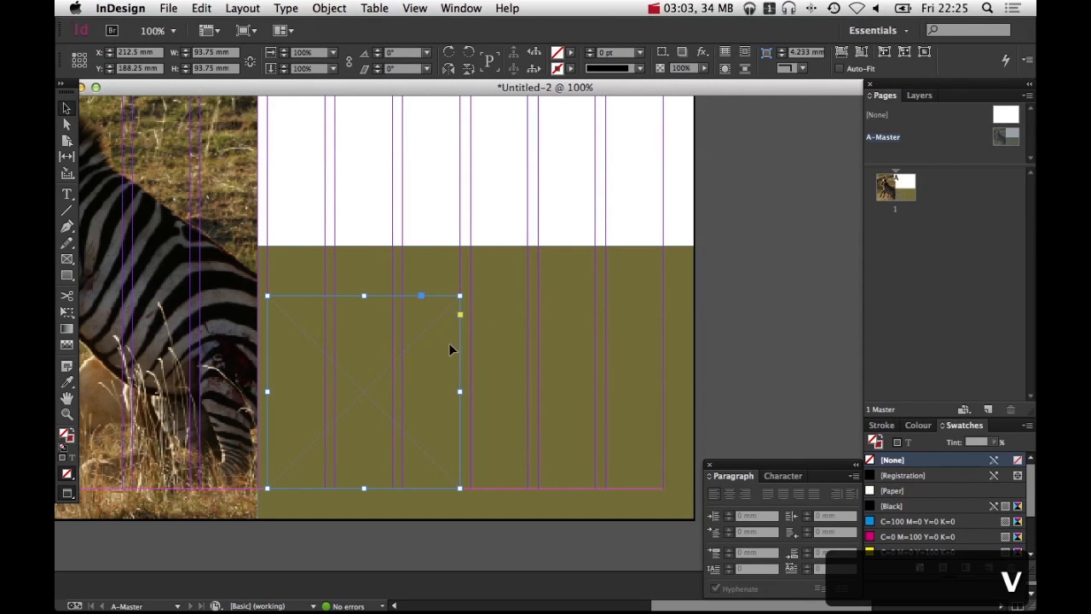
left_click_drag(397, 371, 602, 364)
Place the tiger photo 20945669...671f_o.jpg into the left frame and fill the frame proportionally
left_click(414, 349)
key("super+d")
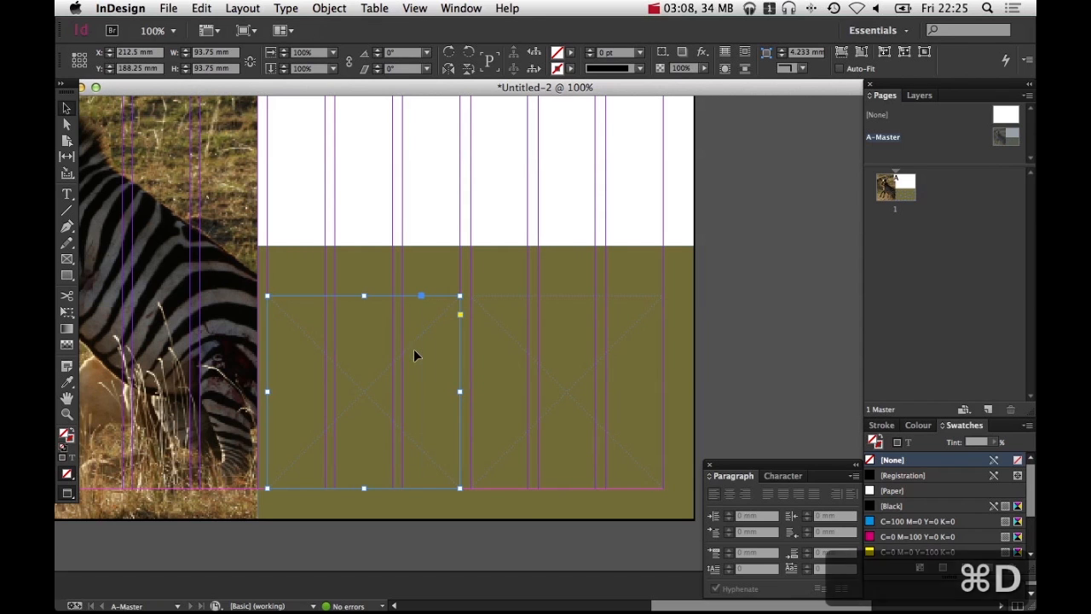
left_click(791, 96)
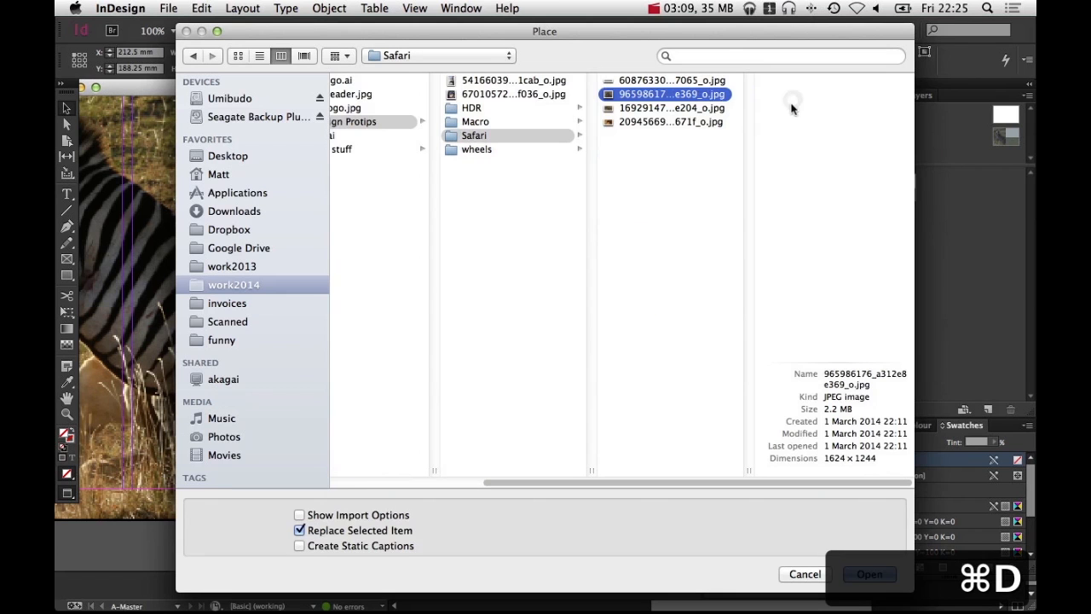
left_click(692, 110)
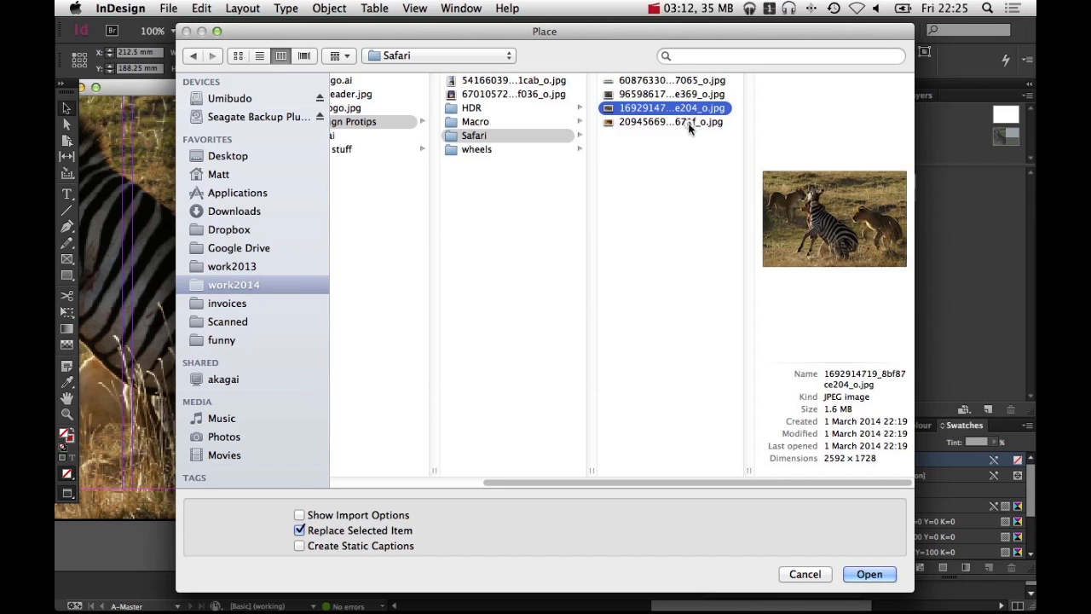
left_click(691, 125)
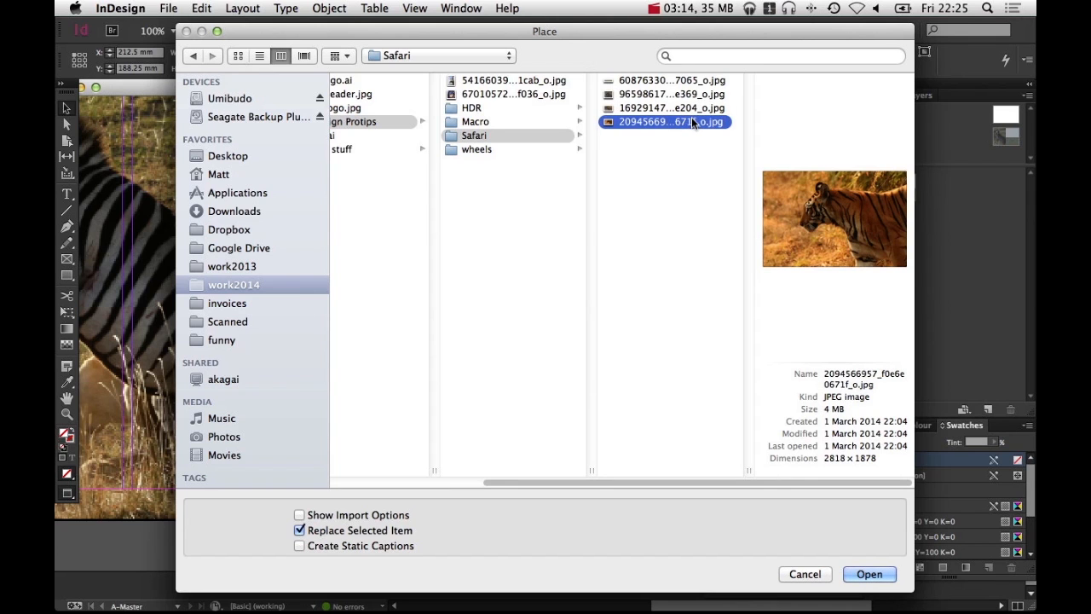
key("Return")
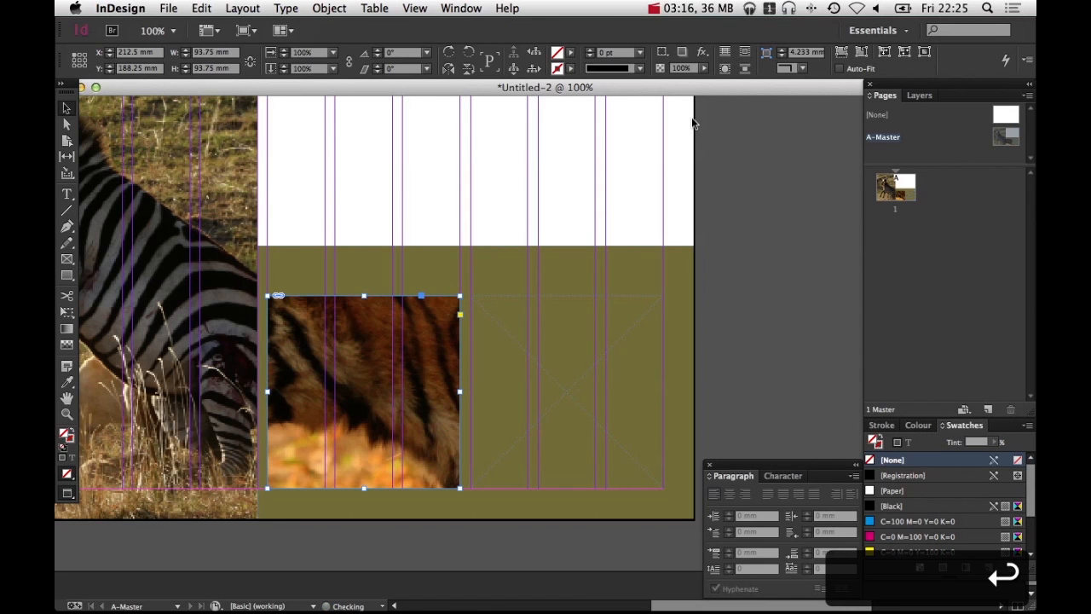
key("super+alt+shift+c")
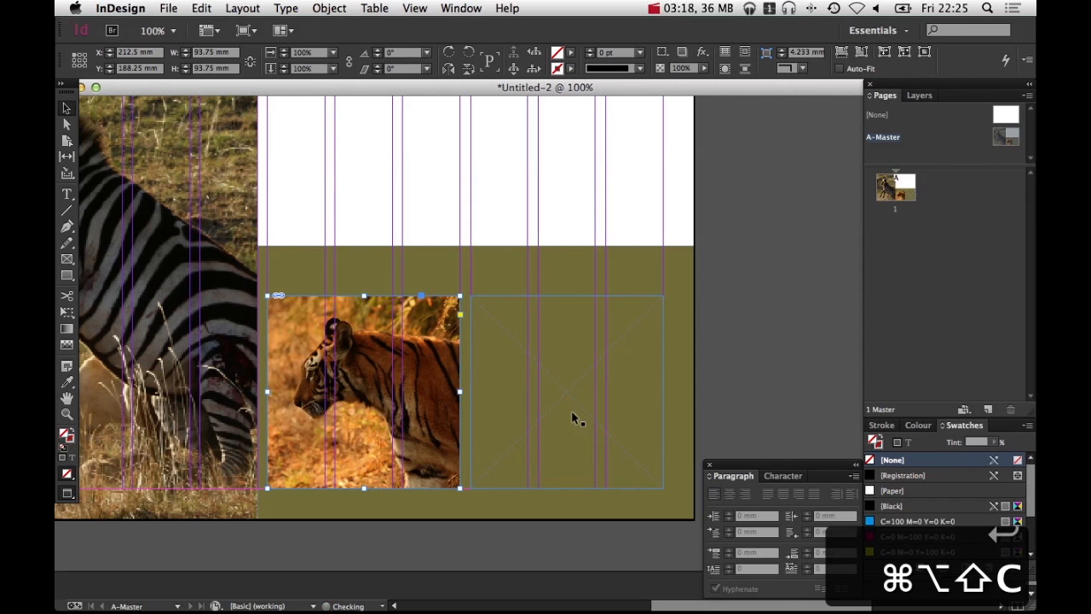
Place the cheetah photo 96598617...e369_o.jpg into the right square frame
left_click(572, 412)
key("super+d")
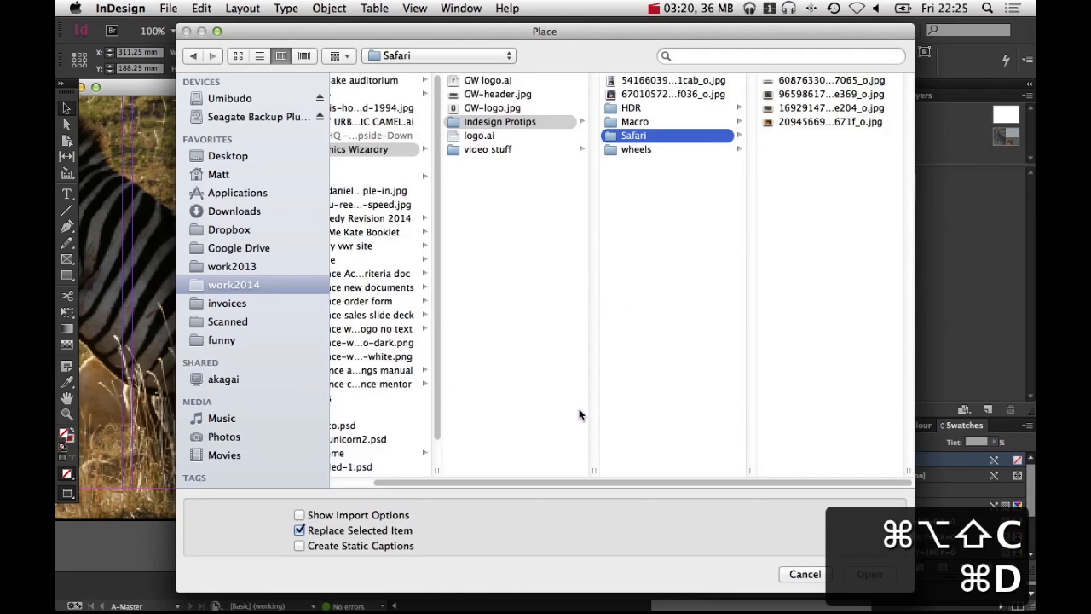
left_click(790, 108)
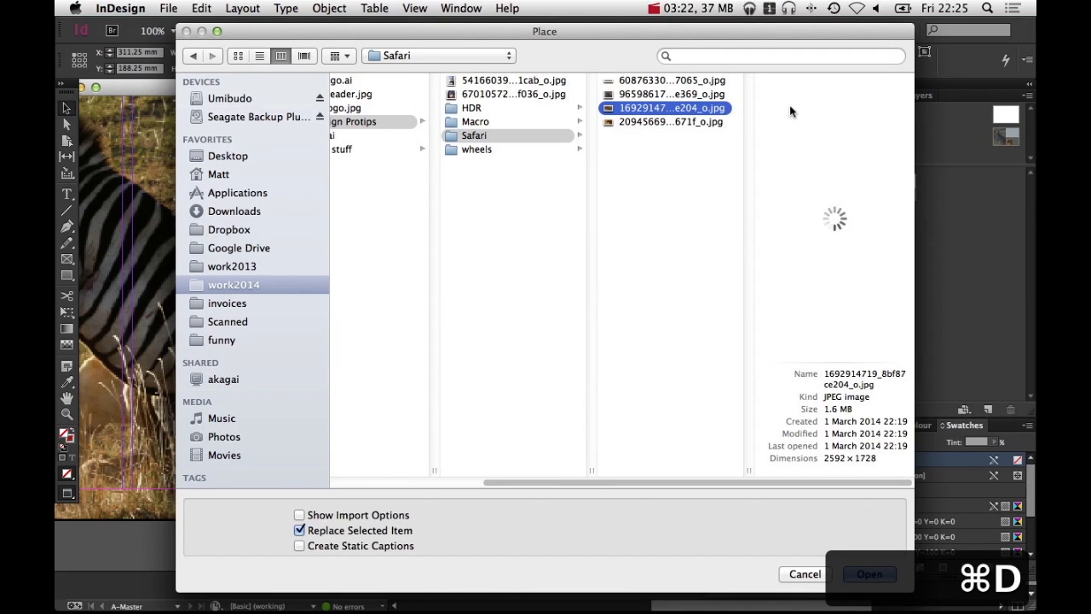
left_click(694, 96)
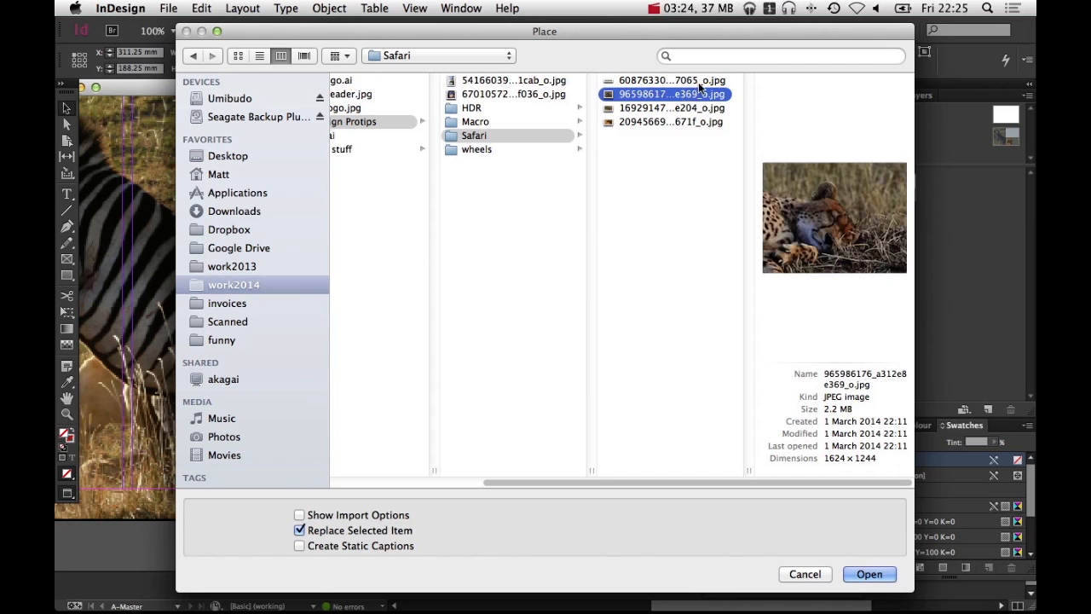
left_click(703, 82)
left_click(699, 93)
key("Return")
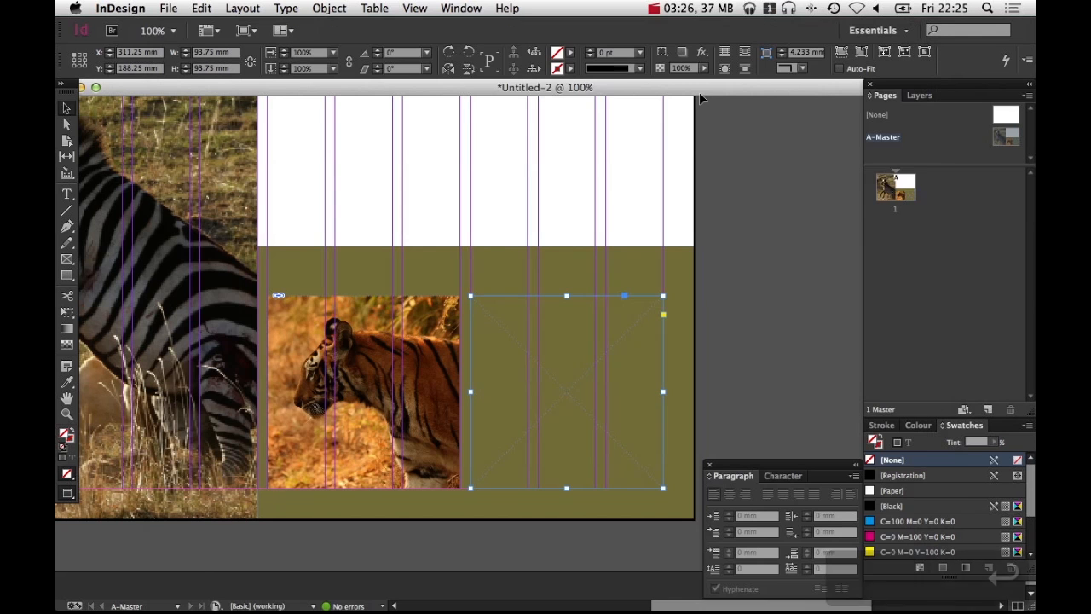
Fill the cheetah frame proportionally with its photo
key("space")
left_click_drag(521, 436, 739, 416)
left_click(565, 334, "alt+super")
left_click_drag(596, 358, 413, 314)
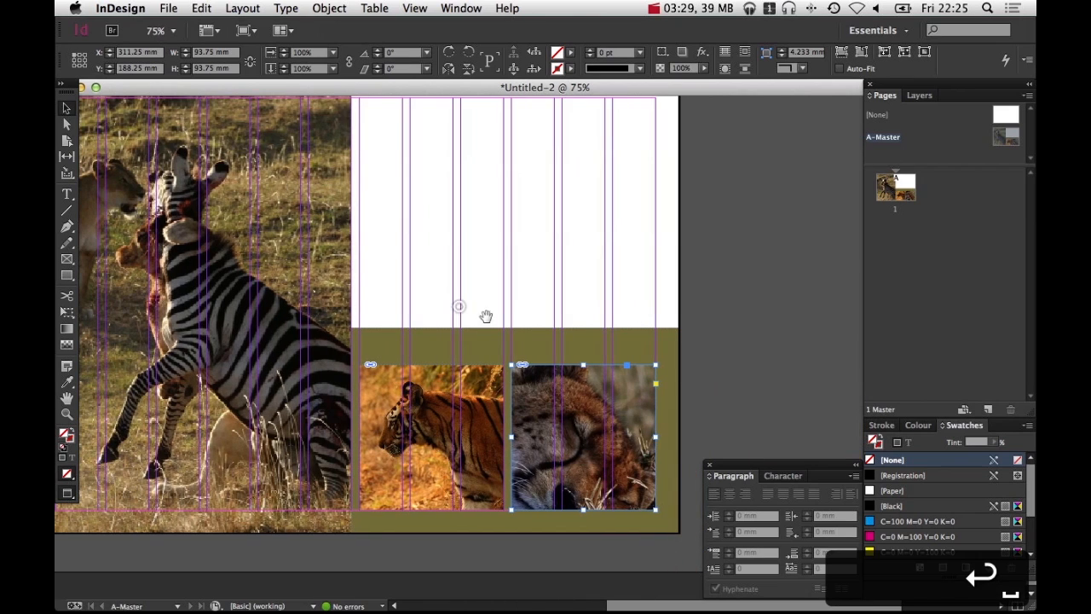
key("alt+shift+super+c")
left_click(741, 313)
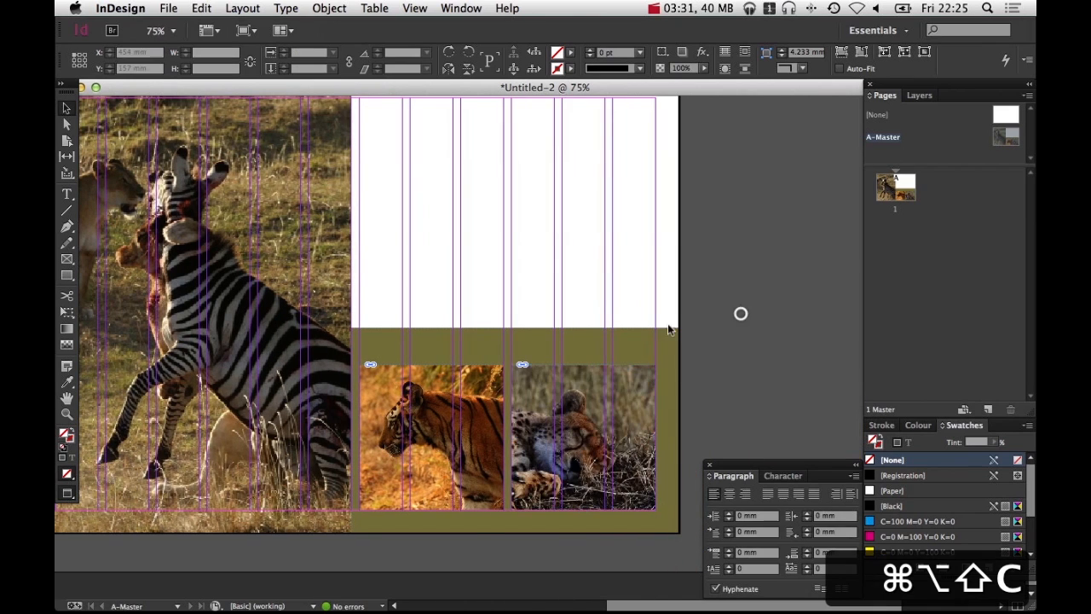
Select the olive block's top edge and change the cursor key increment in Units & Increments preferences
left_click(632, 339)
key("space")
left_click_drag(594, 332, 600, 440)
left_click(619, 417)
key("a")
key("super+k")
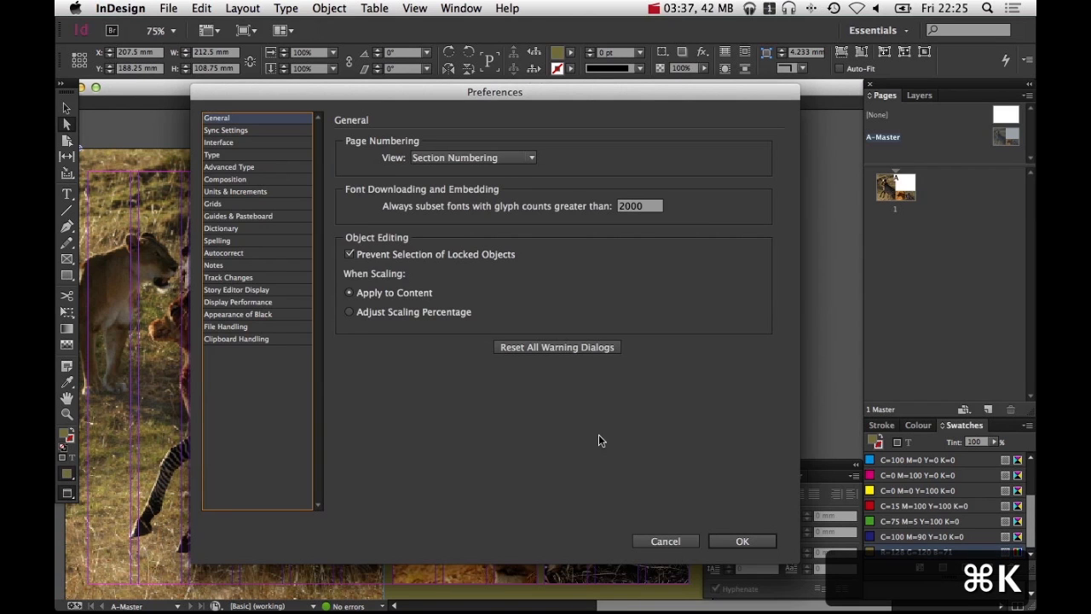
left_click(251, 195)
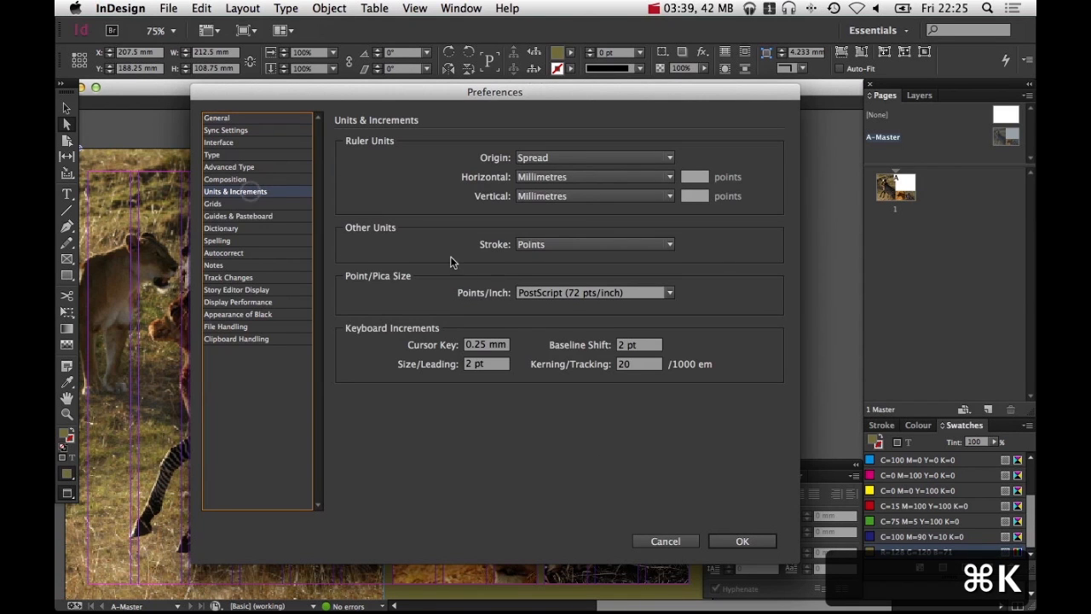
left_click(479, 345)
key("BackSpace")
key("Return")
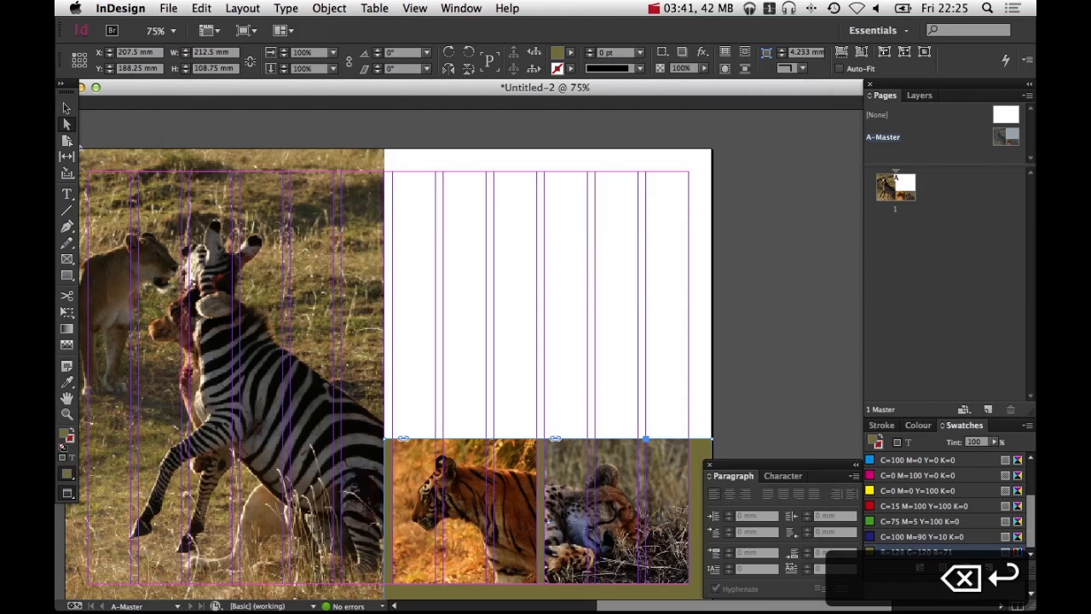
Nudge the olive block's top edge up by 5 mm
key("shift+Up")
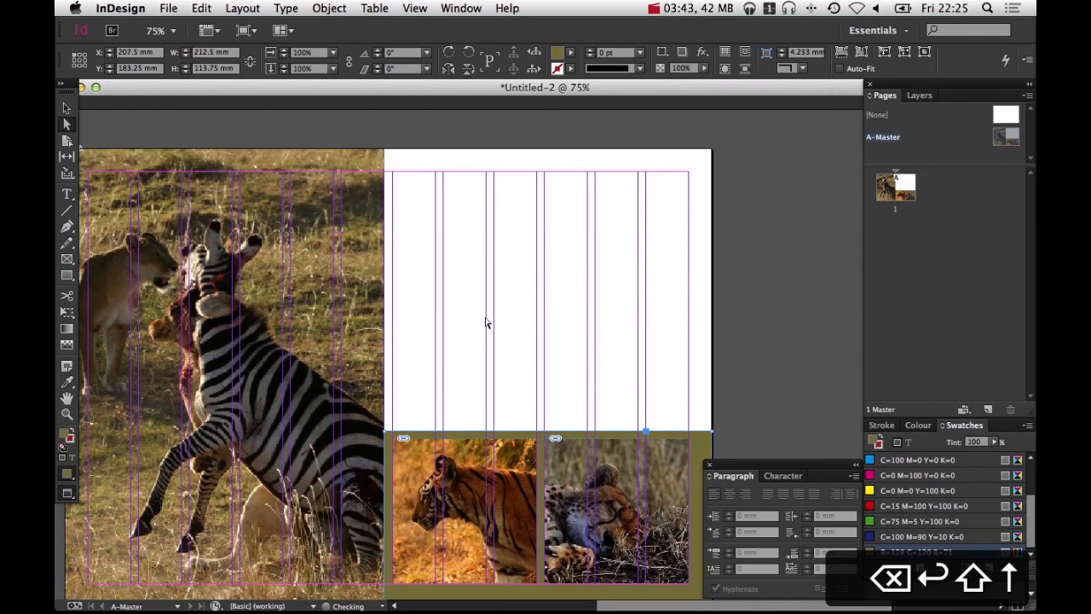
left_click(523, 281)
scroll(576, 431, "down", 2)
scroll(576, 432, "right", 1)
key("v")
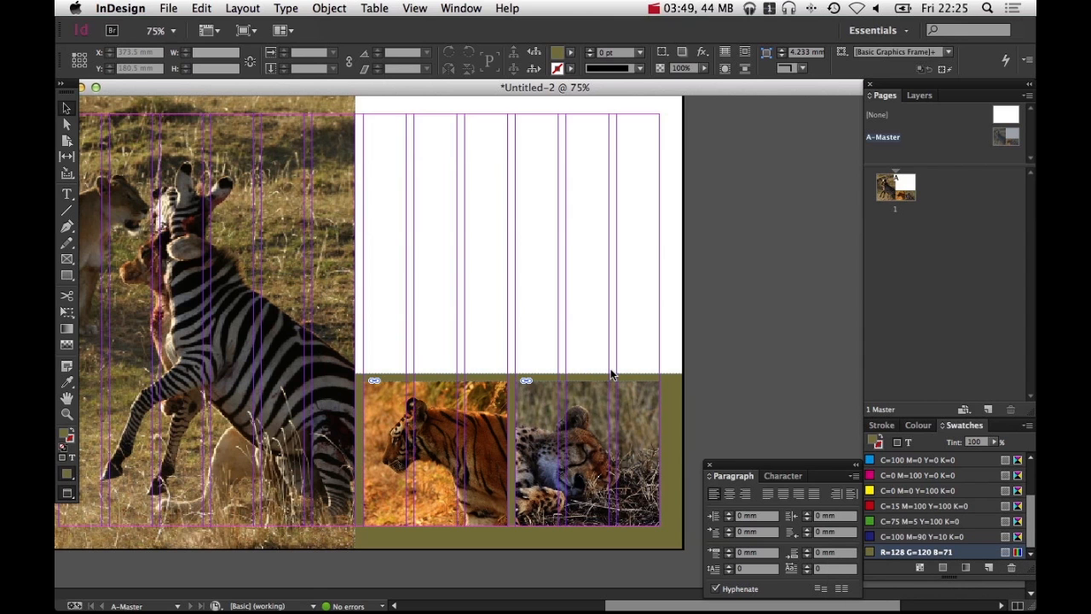
Draw a graphics frame across the top of the page from the bleed, 207.5 mm wide and 58 mm high
key("space")
left_click_drag(562, 270, 554, 335)
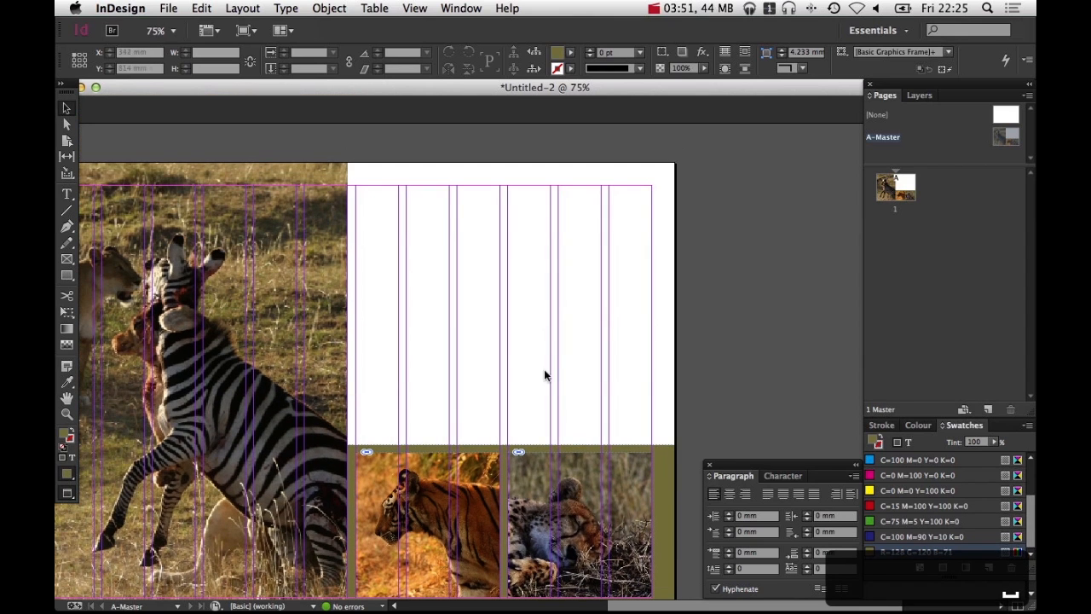
left_click(68, 259)
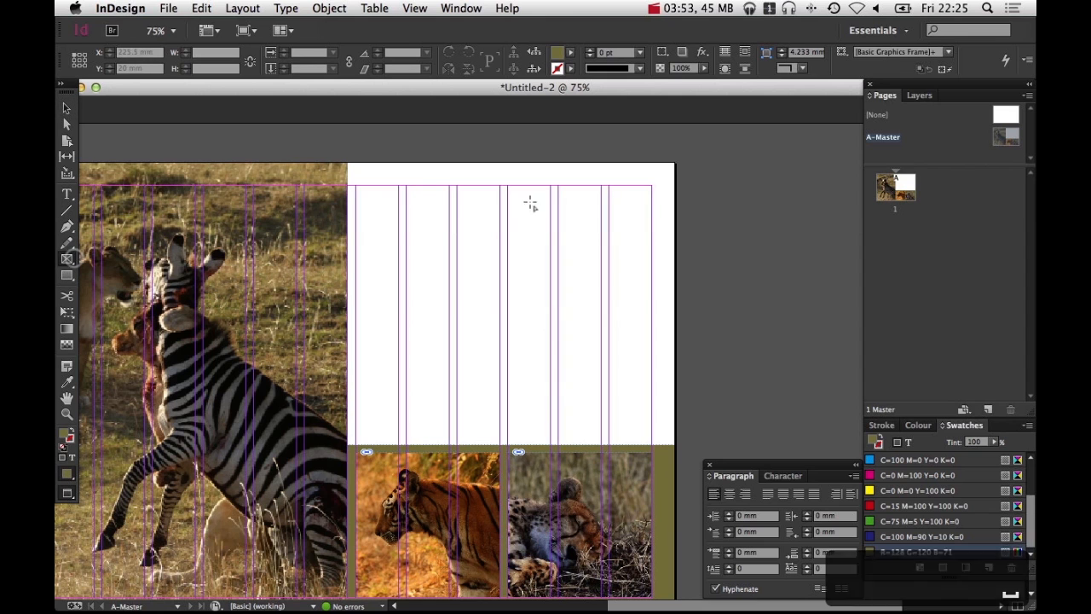
left_click_drag(359, 254, 676, 165)
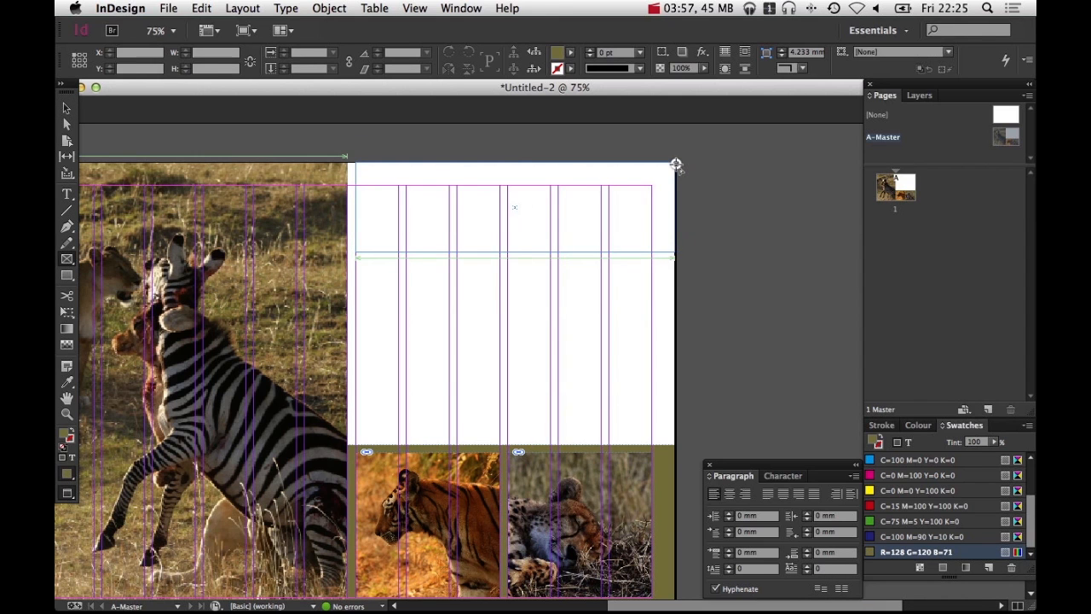
Place the giraffe photo 60876330...7065_o.jpg into the top frame and fill it proportionally
key("super+d")
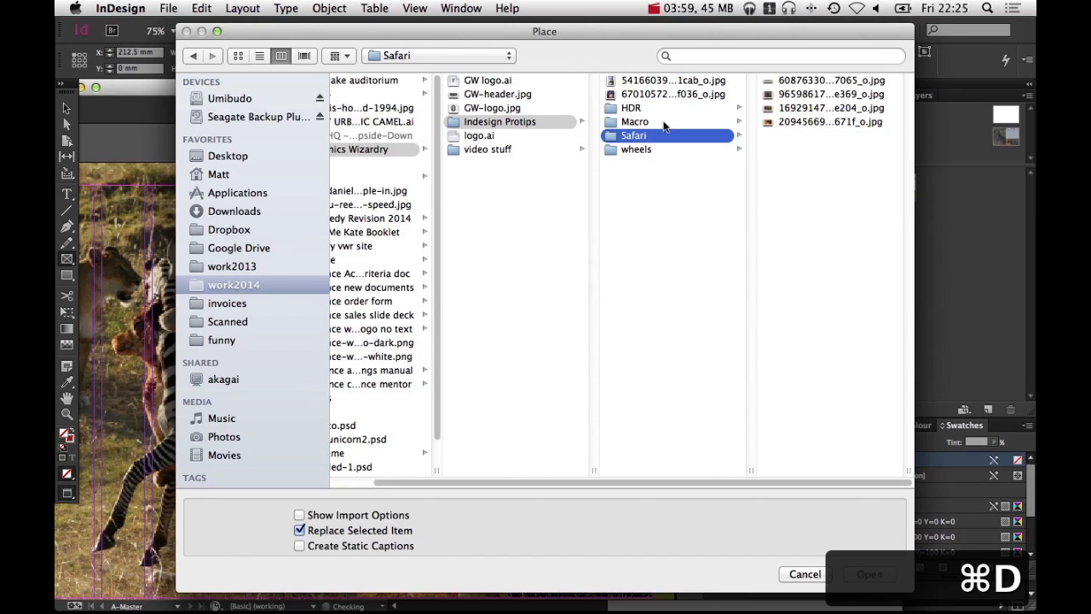
left_click(835, 93)
left_click(670, 81)
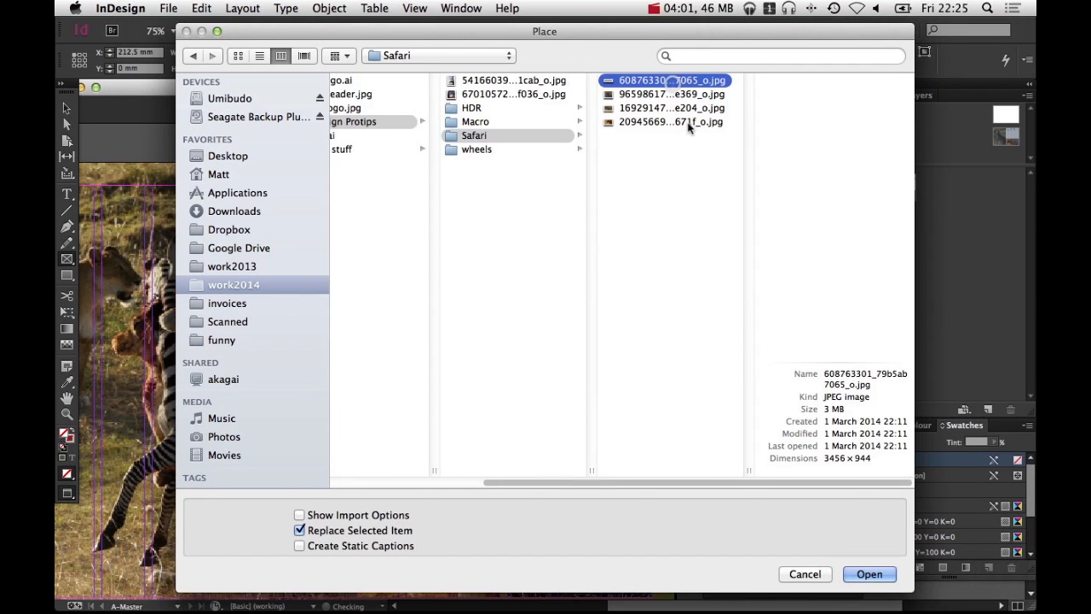
key("Return")
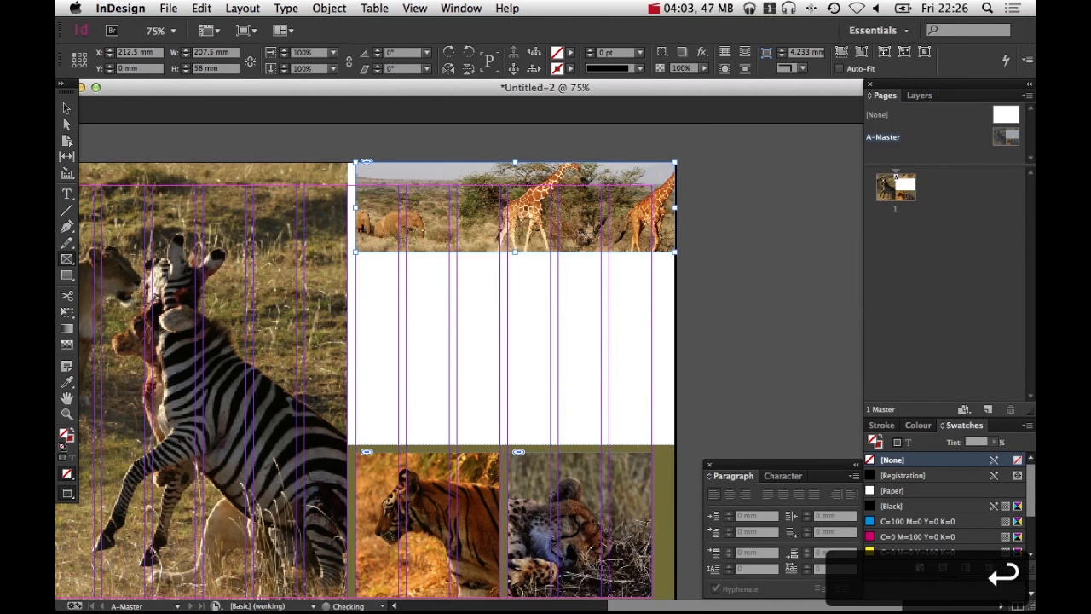
key("super+alt+shift+c")
Duplicate the olive block upward and reshape the copy into a 5 mm strip beneath the giraffe photo
key("v")
left_click(746, 263)
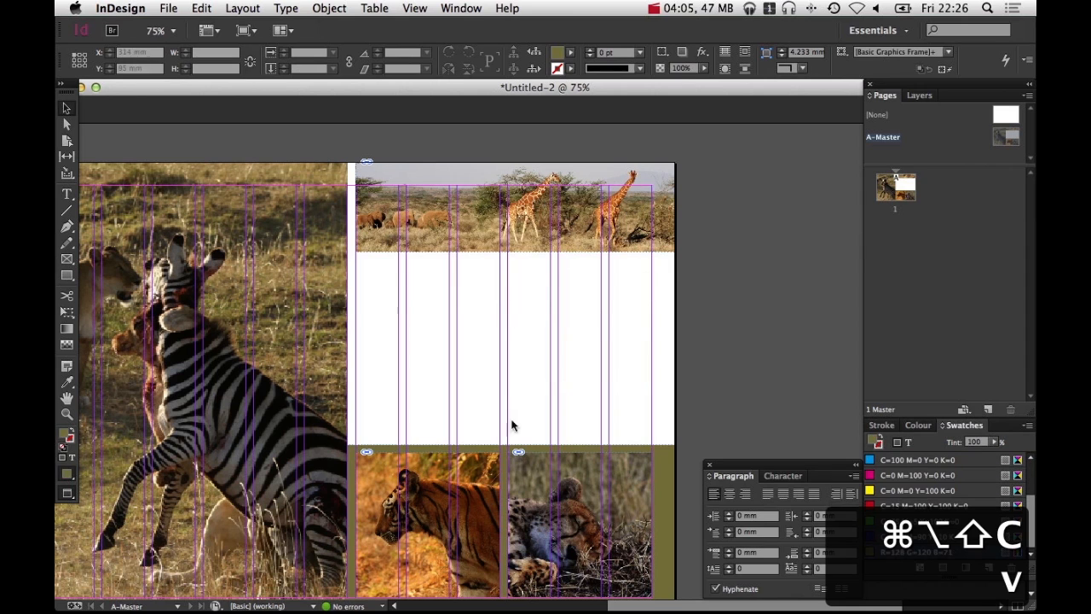
left_click_drag(670, 462, 656, 283)
left_click(748, 319)
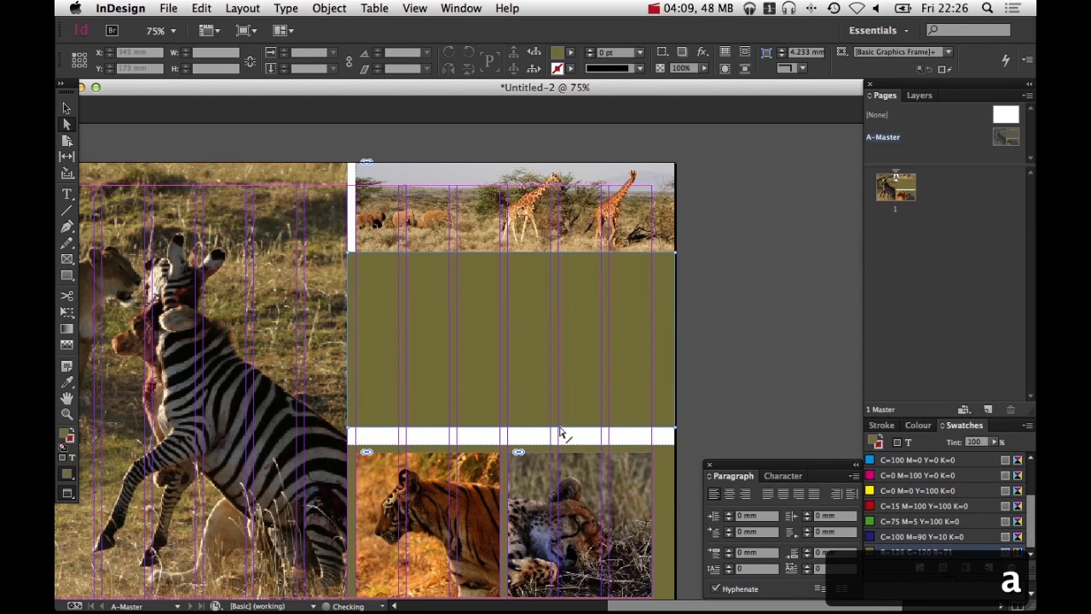
left_click(561, 425)
left_click_drag(561, 425, 559, 256)
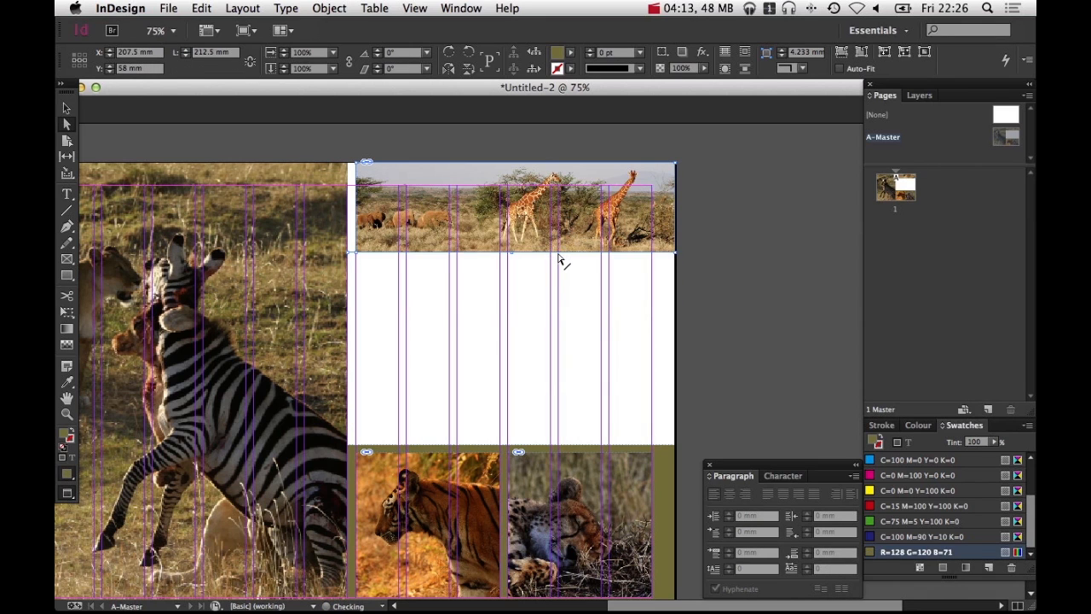
key("shift+Down")
key("v")
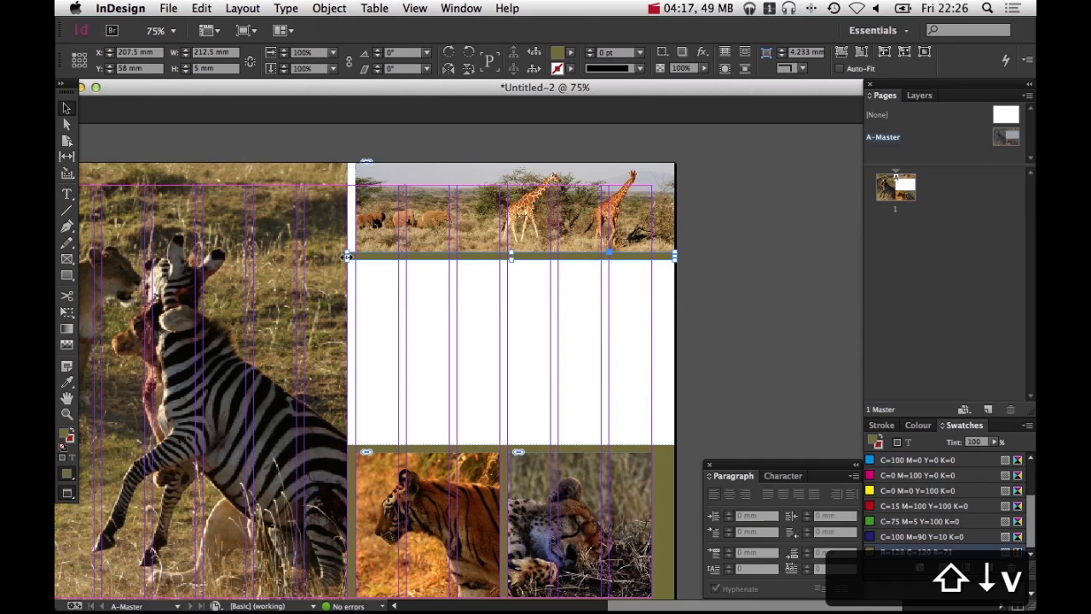
left_click_drag(347, 256, 354, 280)
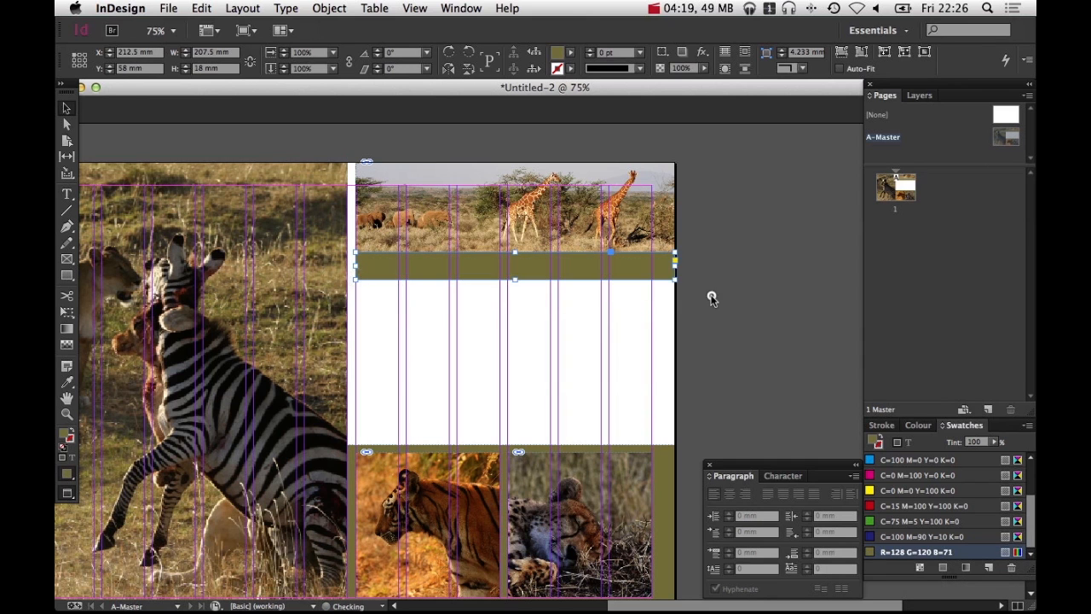
left_click(711, 299)
key("super+z")
Trim the strip's left edge to line up with the giraffe photo, making it 207.5 mm wide
left_click_drag(299, 224, 384, 294)
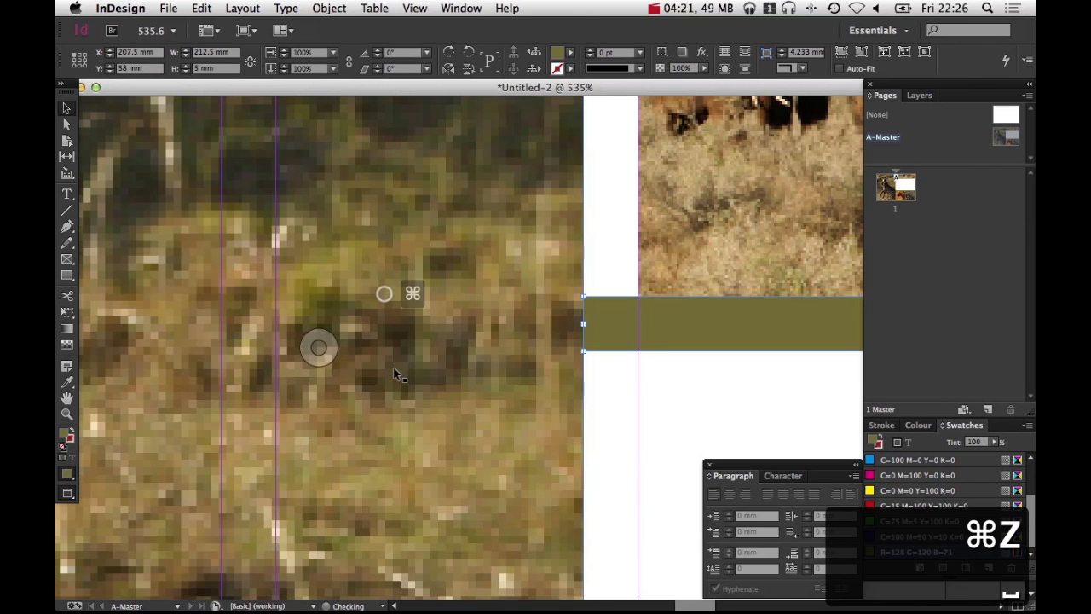
left_click_drag(585, 322, 636, 318)
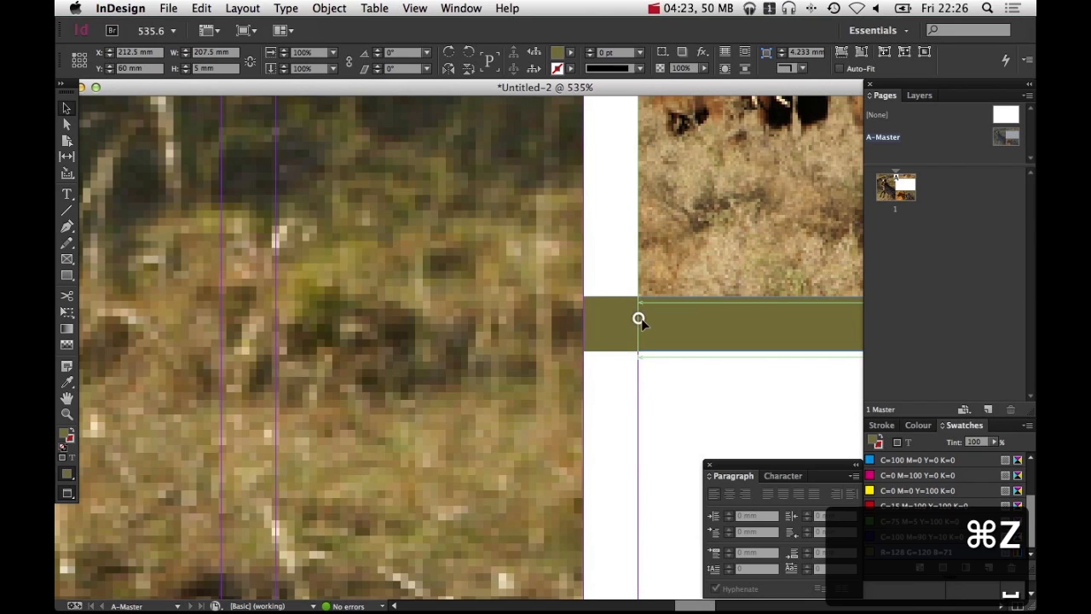
left_click(678, 369, "alt+super")
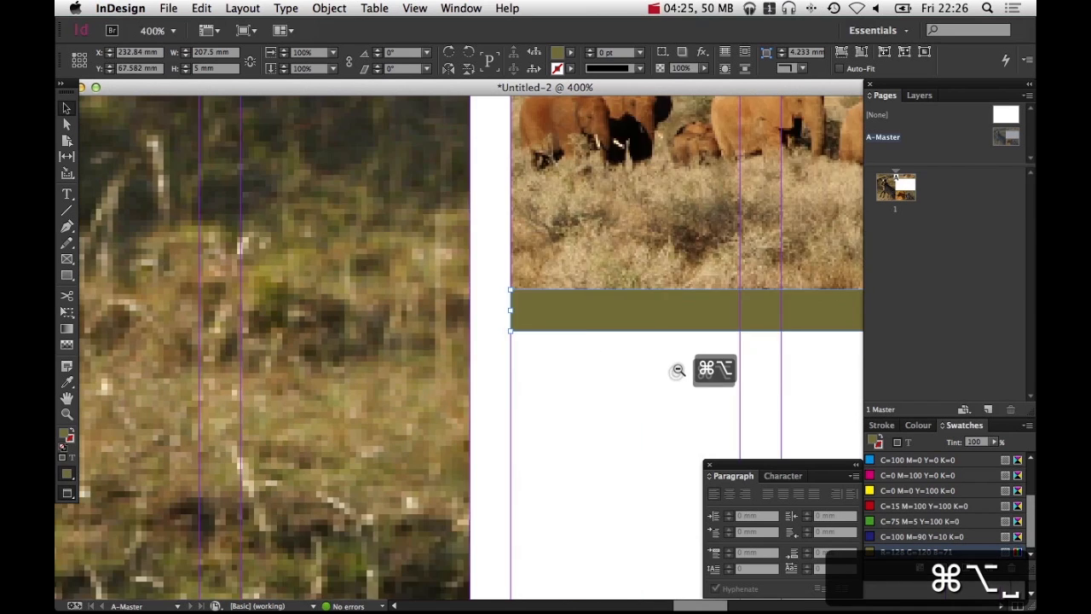
left_click(678, 369, "alt+super")
left_click(677, 370, "alt+super")
left_click(680, 368, "alt+super")
left_click(681, 367, "alt+super")
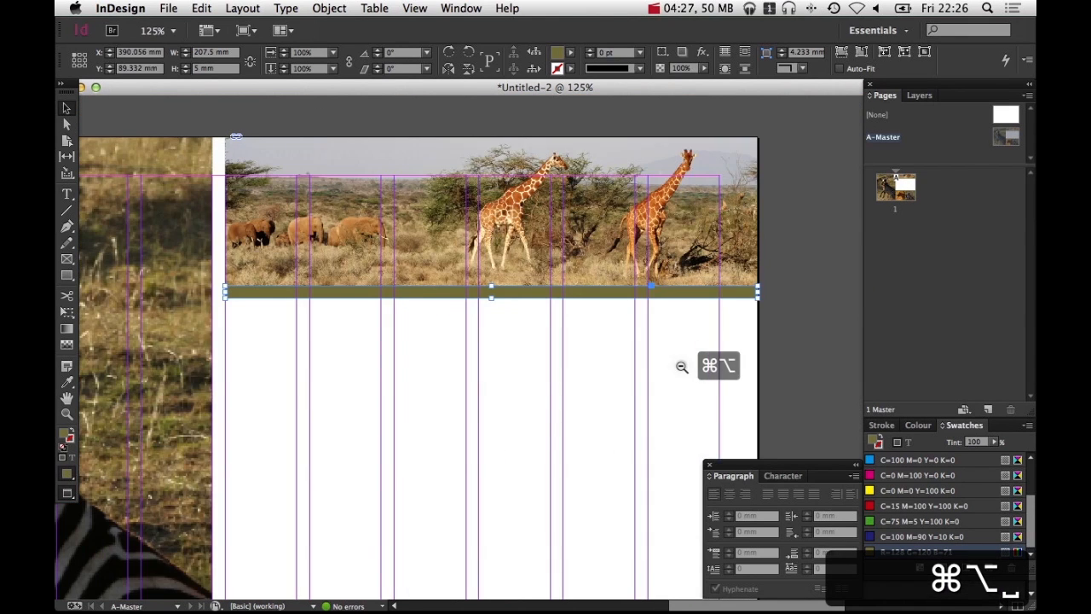
Draw a text frame across the white area above the lower photos and enter the word Safari
left_click(682, 367, "alt+super")
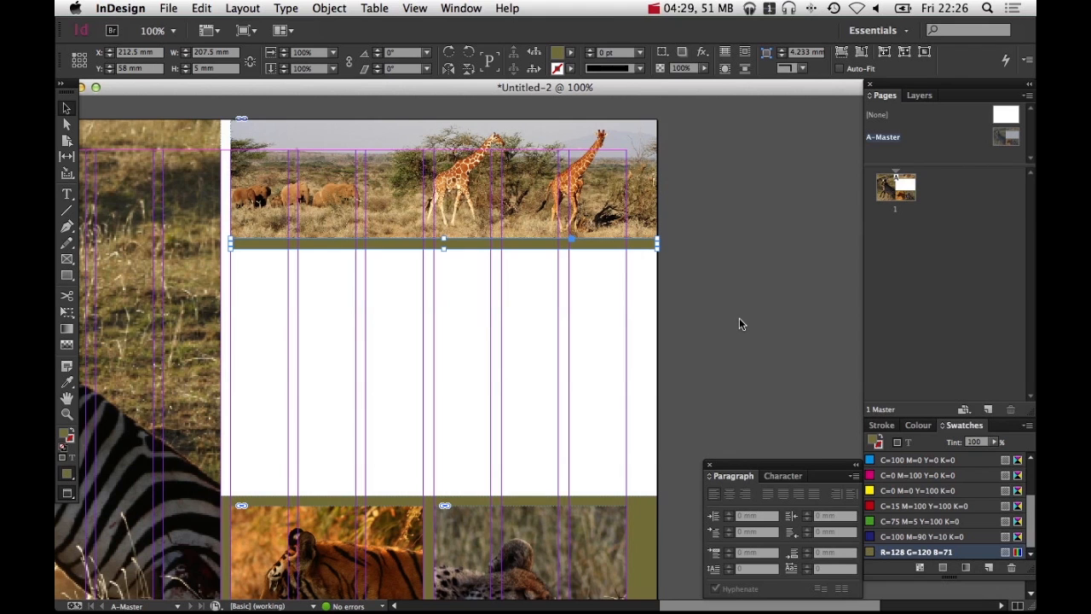
left_click(704, 294, "alt+super")
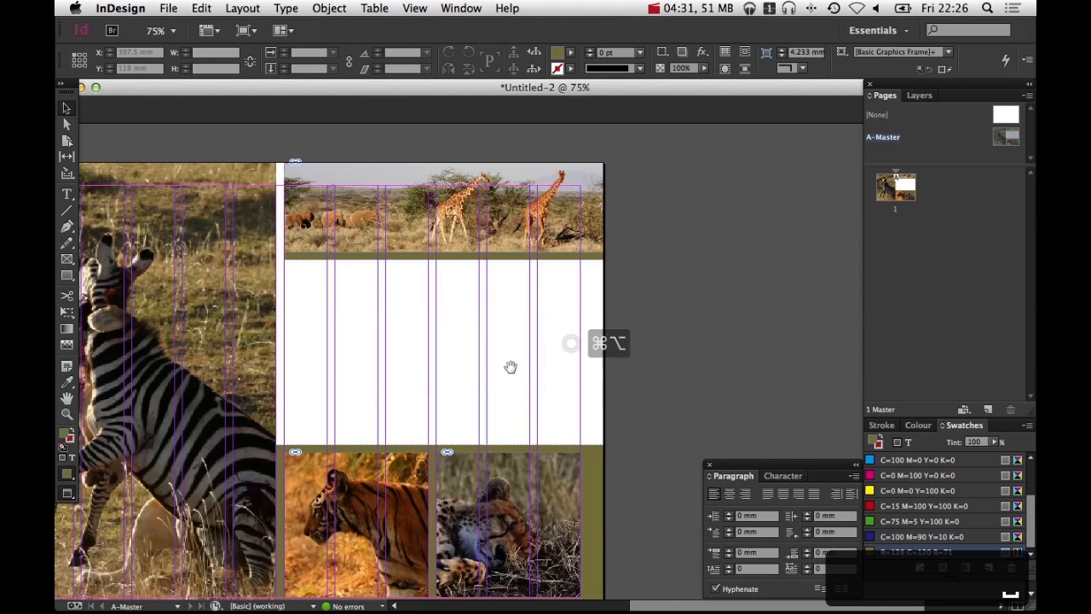
left_click(645, 332, "alt+super")
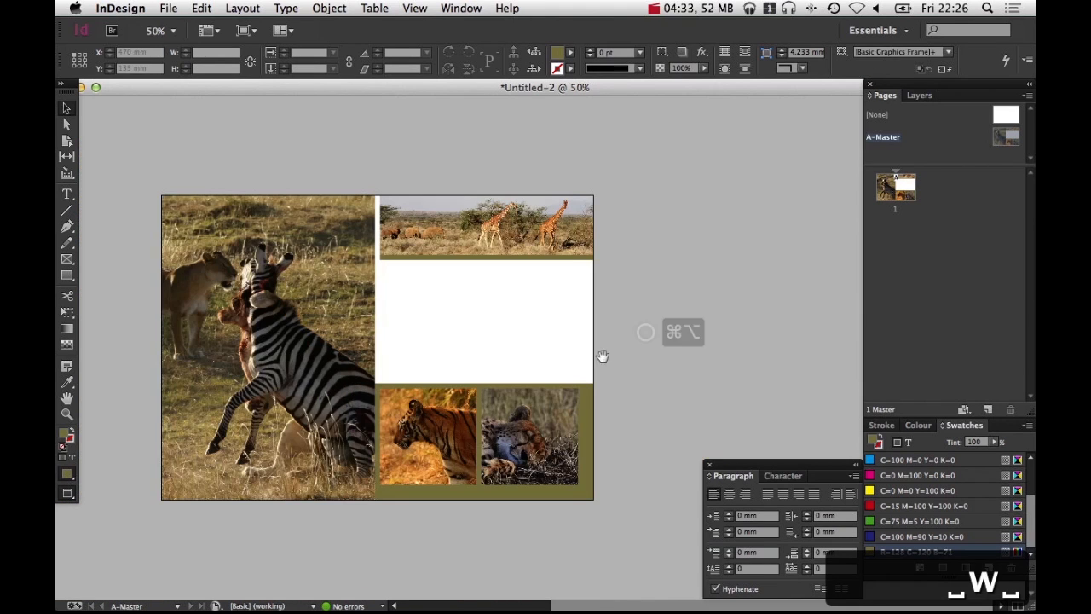
left_click(523, 324, "super")
left_click(506, 329, "super")
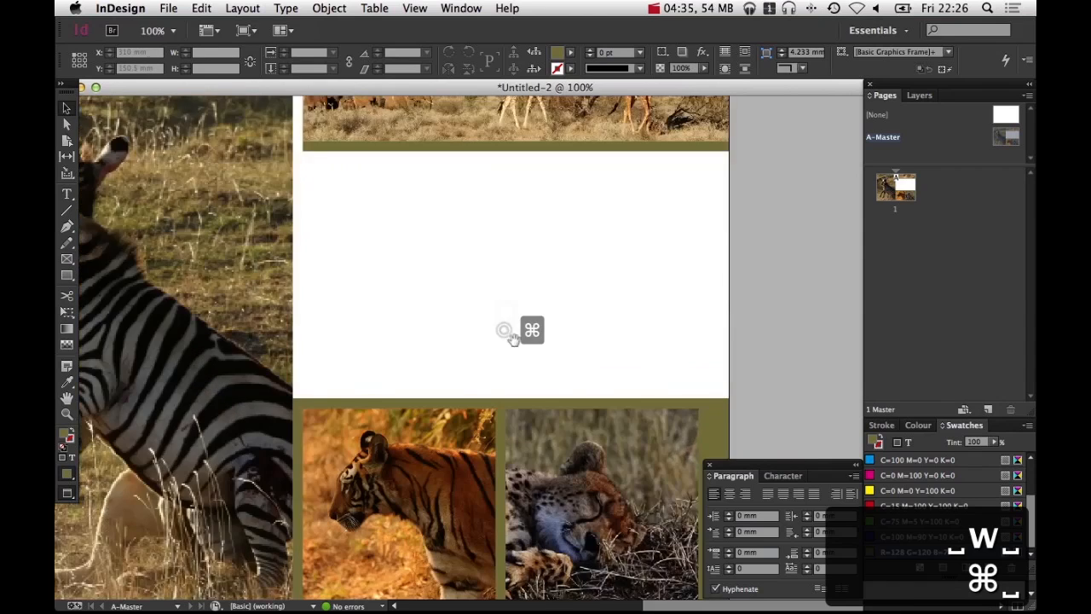
key("t")
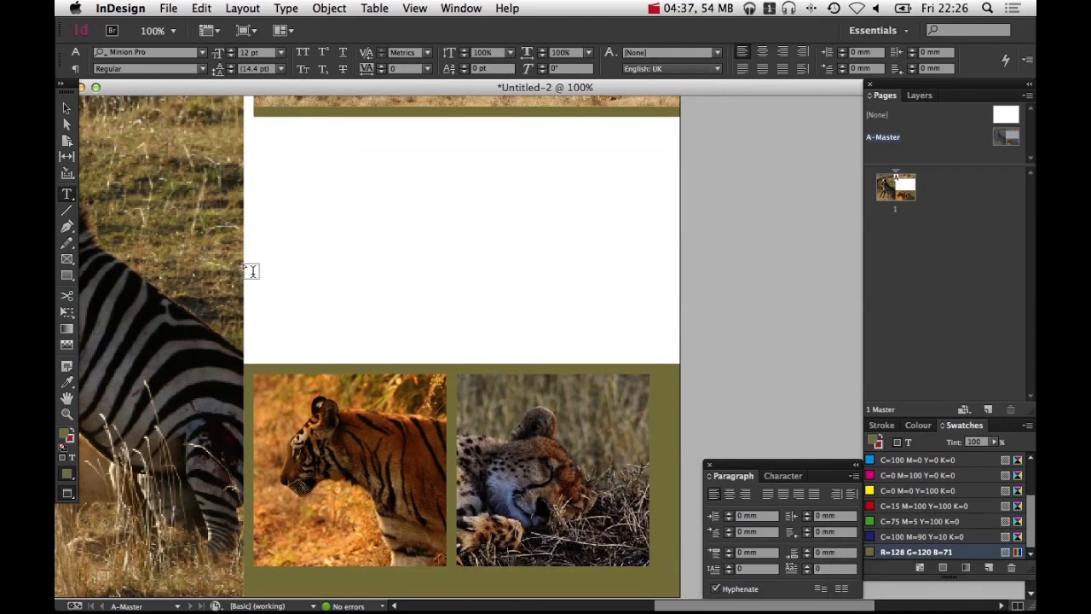
key("w")
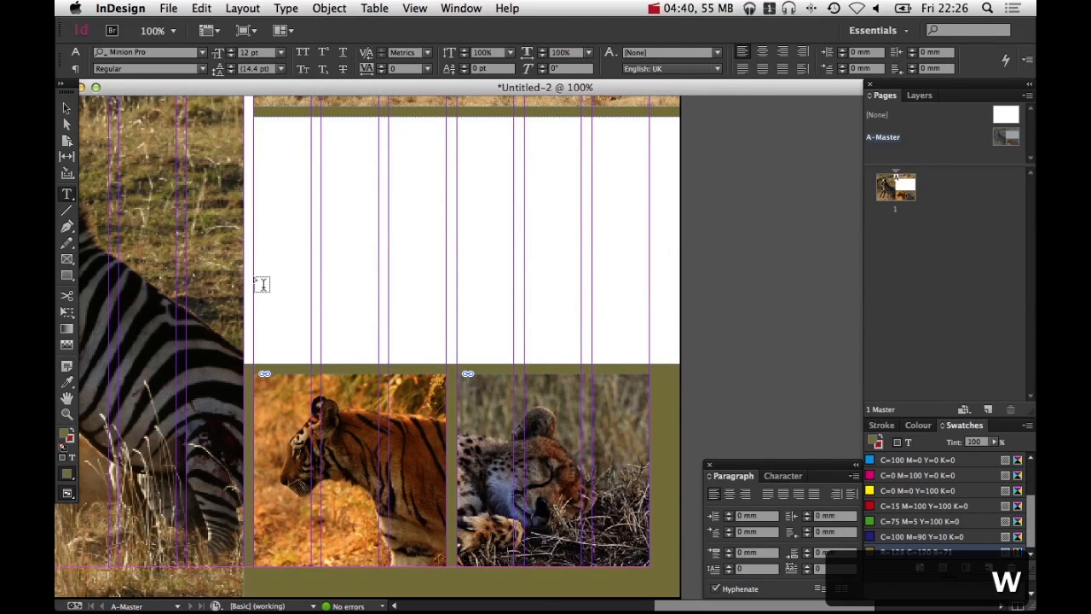
left_click_drag(254, 275, 650, 361)
type("S")
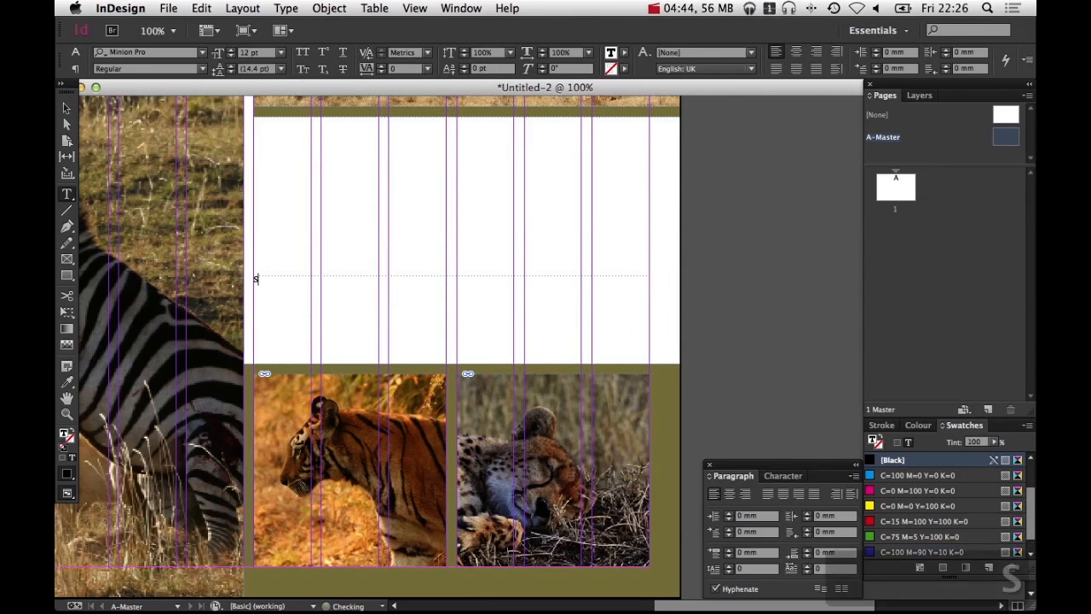
type("afari")
Select all the text and set its font to Nexa Black
key("super+a")
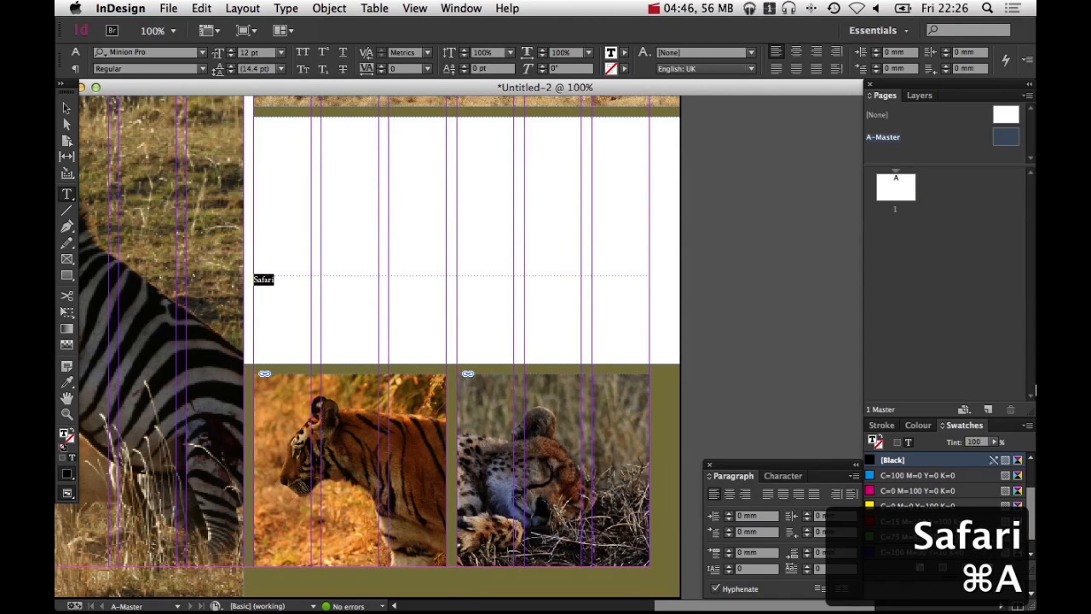
left_click(783, 475)
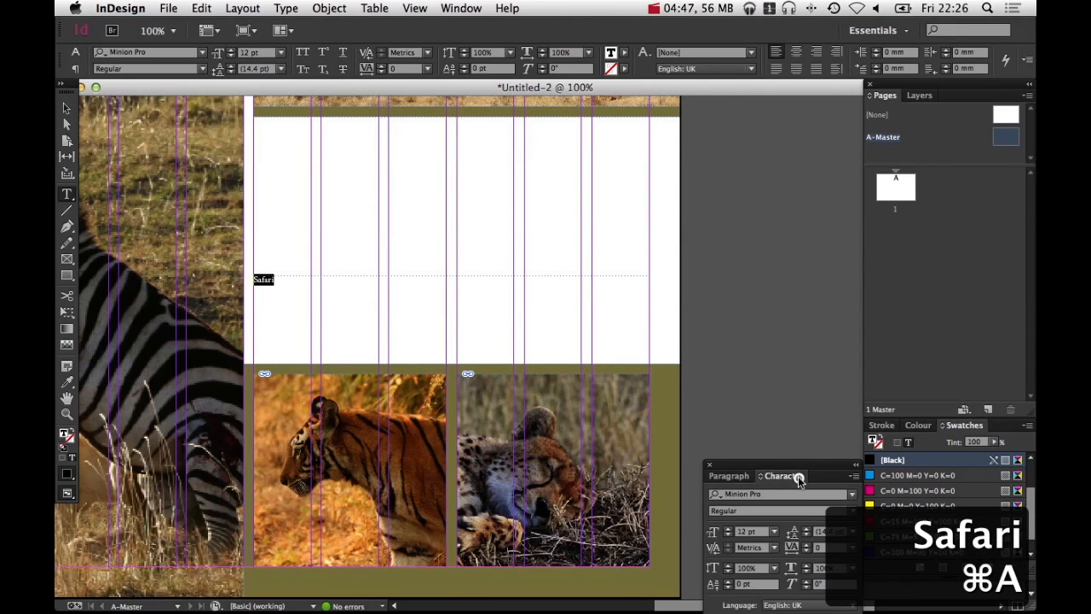
left_click(849, 497)
type("nexa")
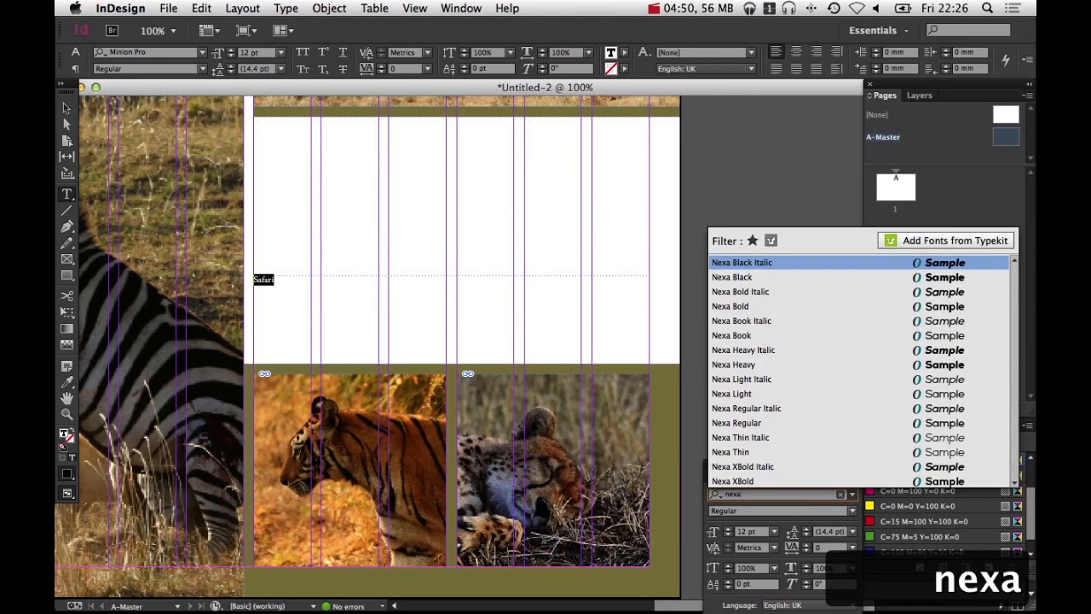
left_click(763, 277)
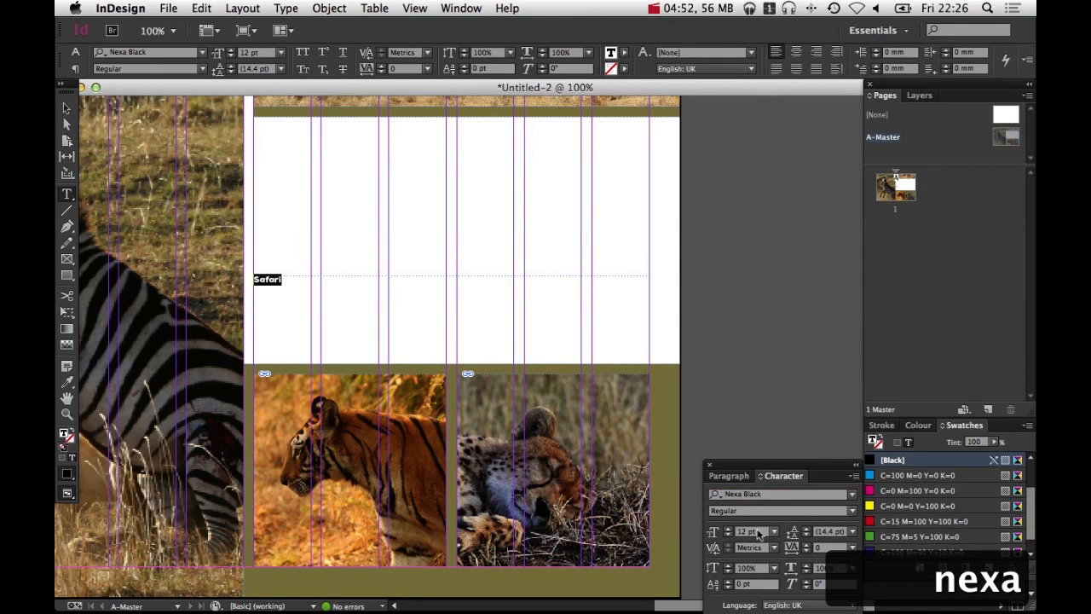
Apply All Caps to the heading and set its text size to 90 pt
left_click_drag(729, 528, 729, 527)
left_click(855, 478)
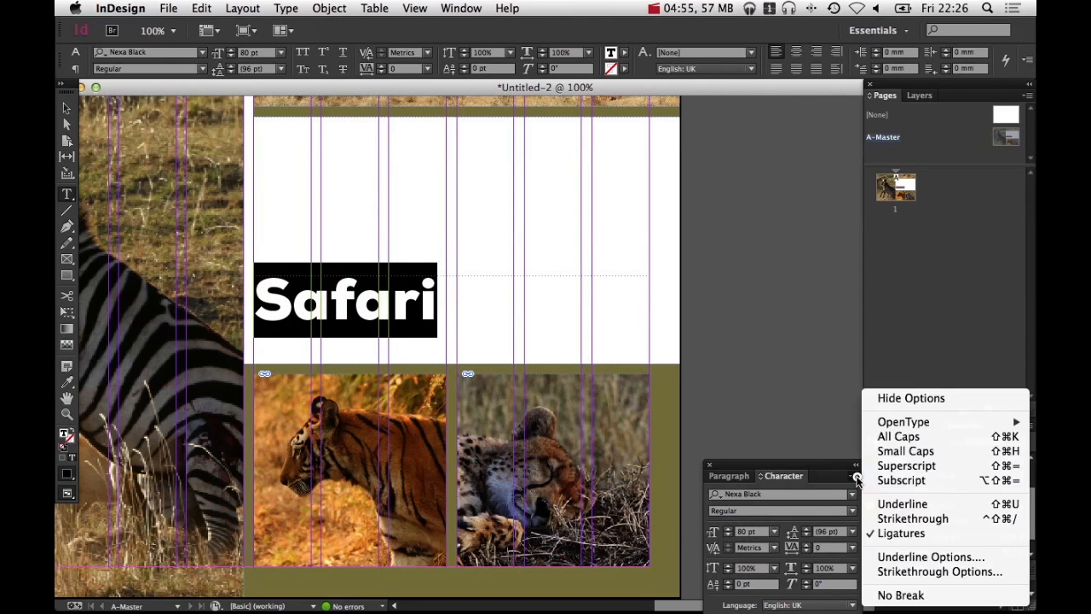
left_click(889, 439)
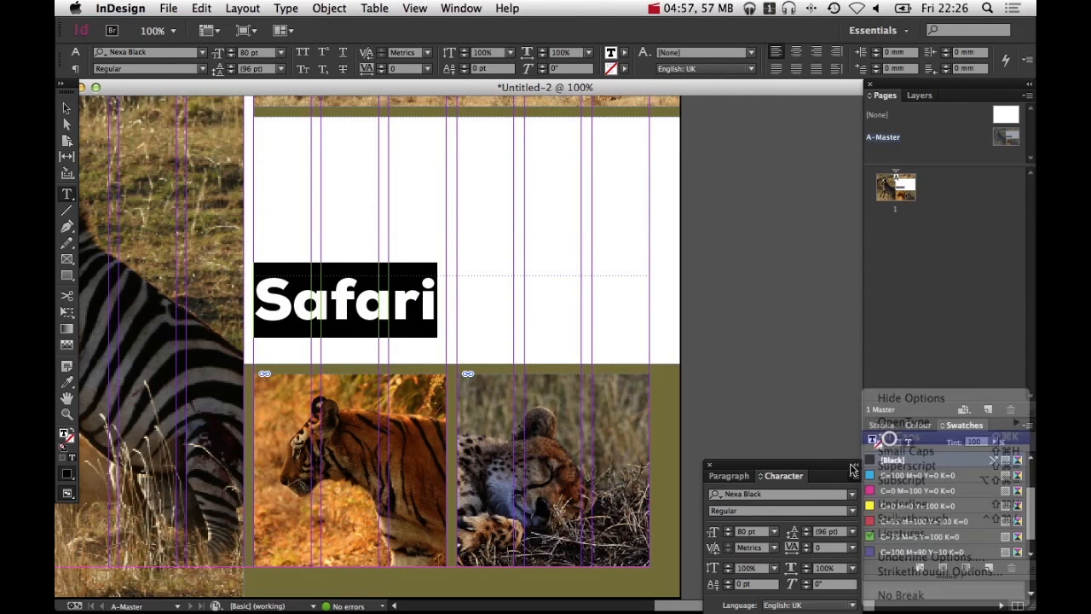
left_click(728, 528)
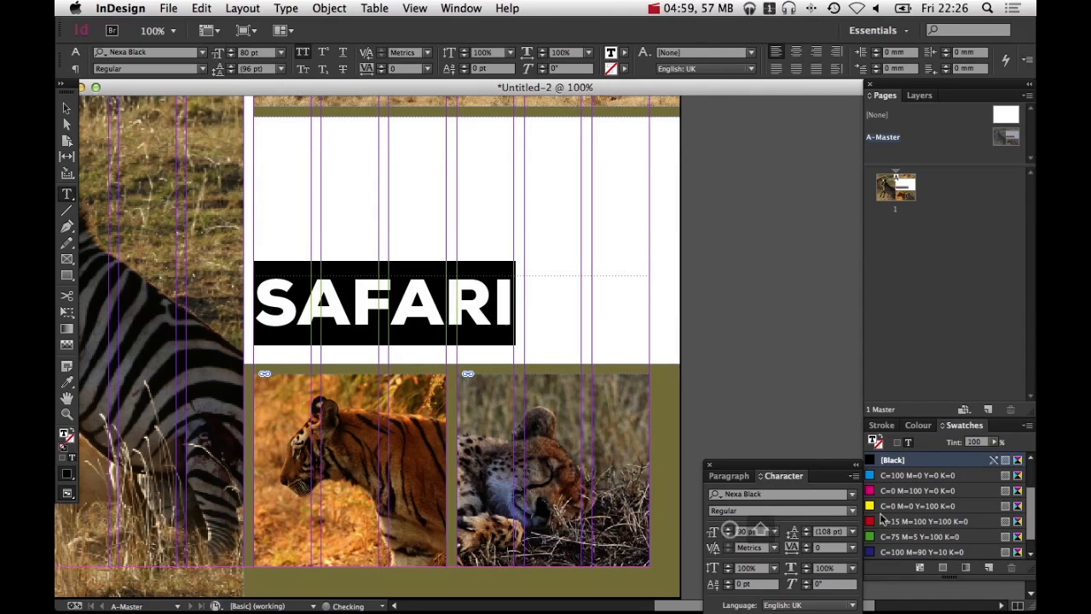
scroll(922, 530, "down", 1)
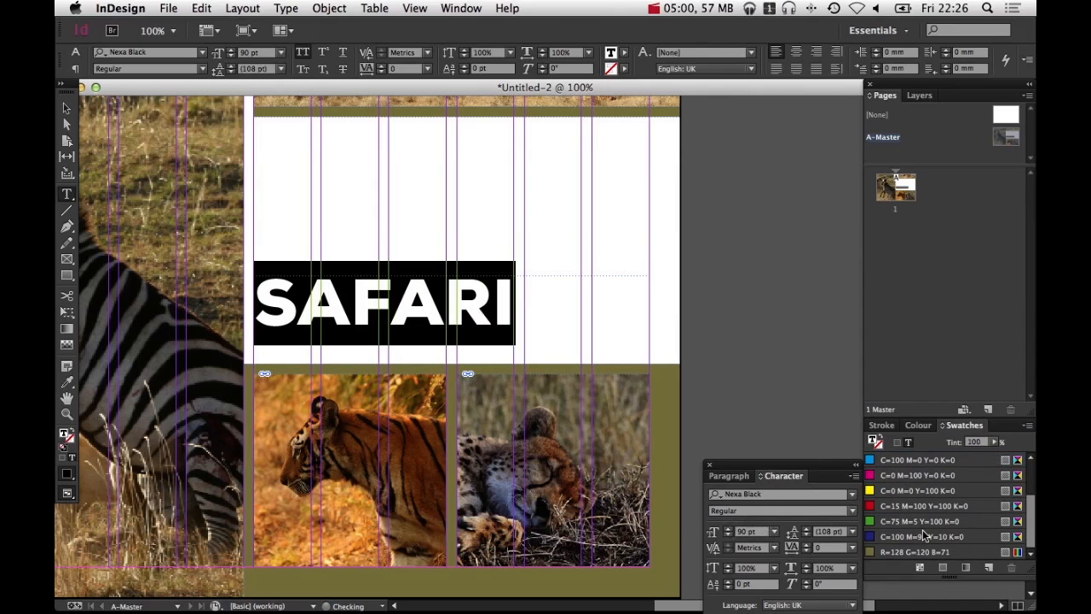
Set the heading's tracking to -75 and colour it with the olive swatch R=128 G=120 B=71
left_click(805, 552)
left_click(805, 551)
left_click(805, 552)
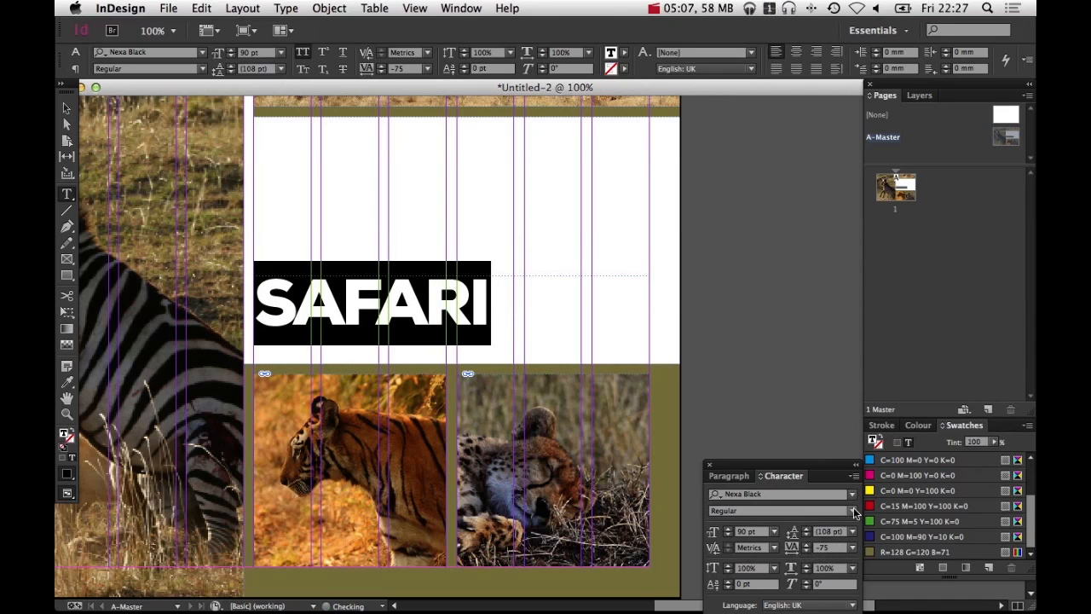
left_click(910, 443)
left_click(873, 554)
key("Escape")
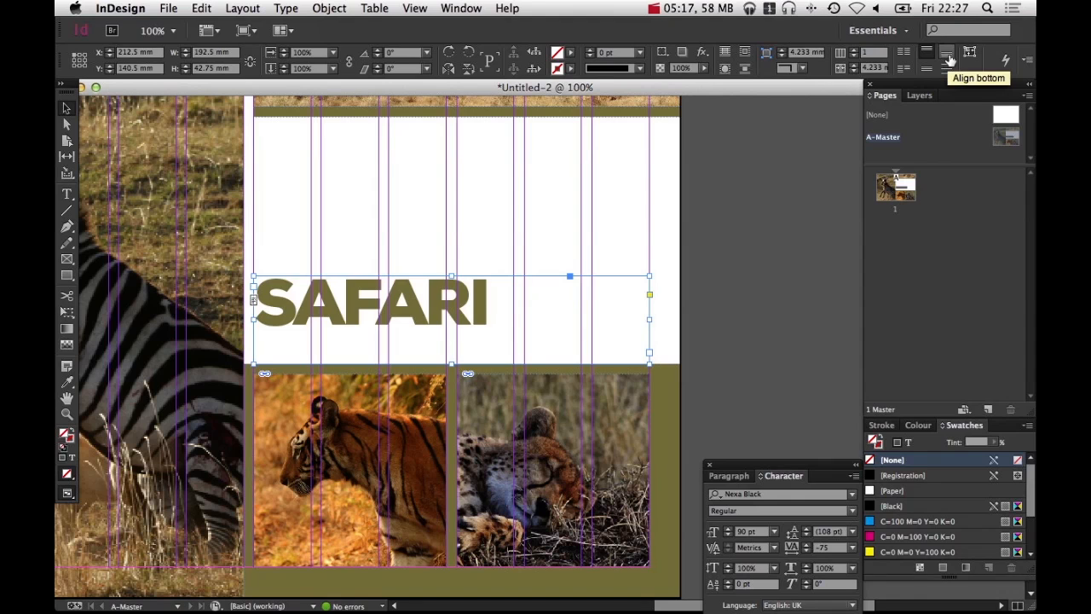
Align the heading to the bottom of its frame and shorten the frame to 24.25 mm high
left_click(949, 57)
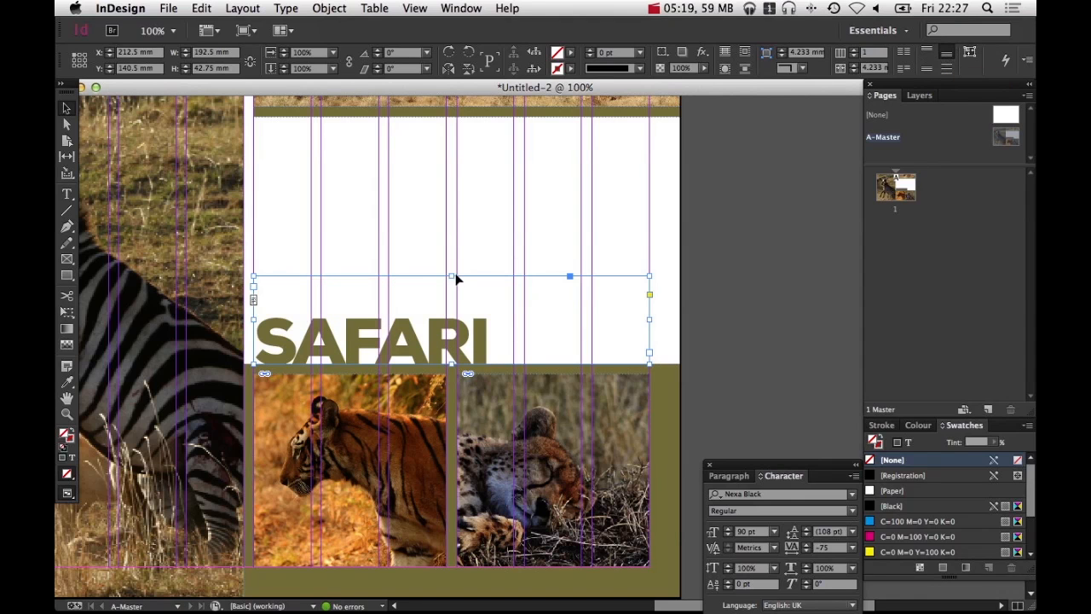
left_click_drag(450, 275, 453, 313)
left_click(791, 317)
left_click_drag(658, 317, 683, 334)
key("w")
key("w")
Duplicate the heading frame up beneath the giraffe strip and reduce the copy's text size to 40 pt
left_click_drag(474, 391, 429, 195)
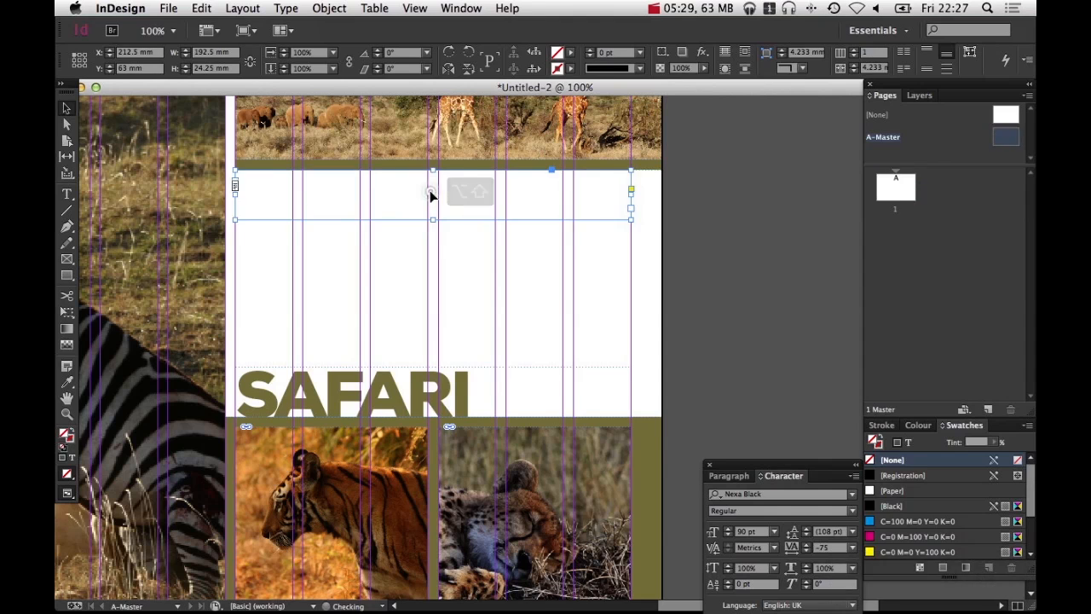
double_click(429, 195)
key("super+a")
left_click(729, 535)
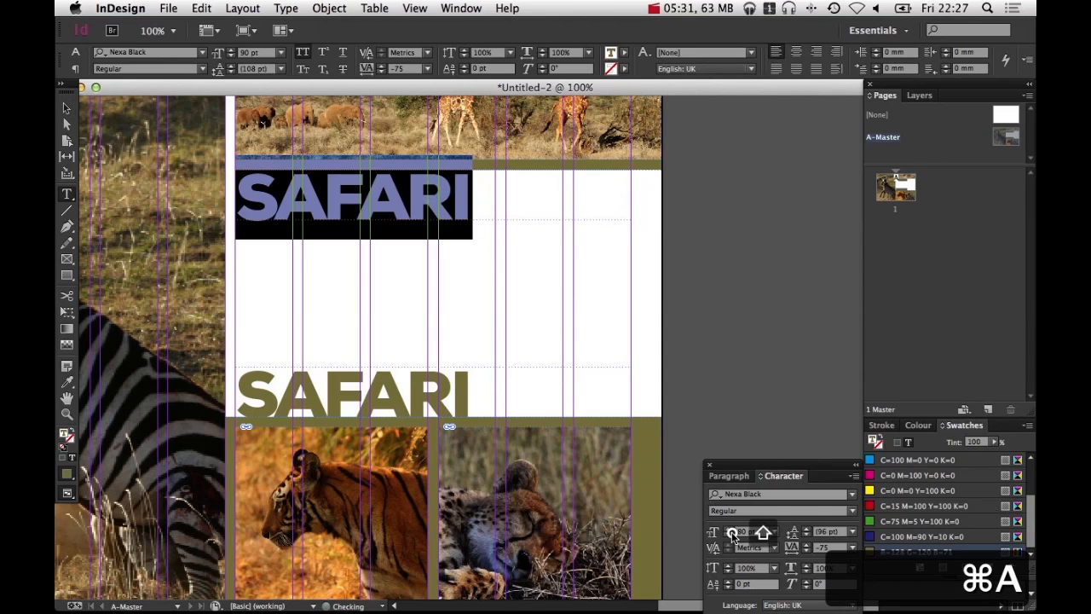
left_click(729, 536)
left_click(730, 535)
left_click(730, 535)
left_click(729, 535)
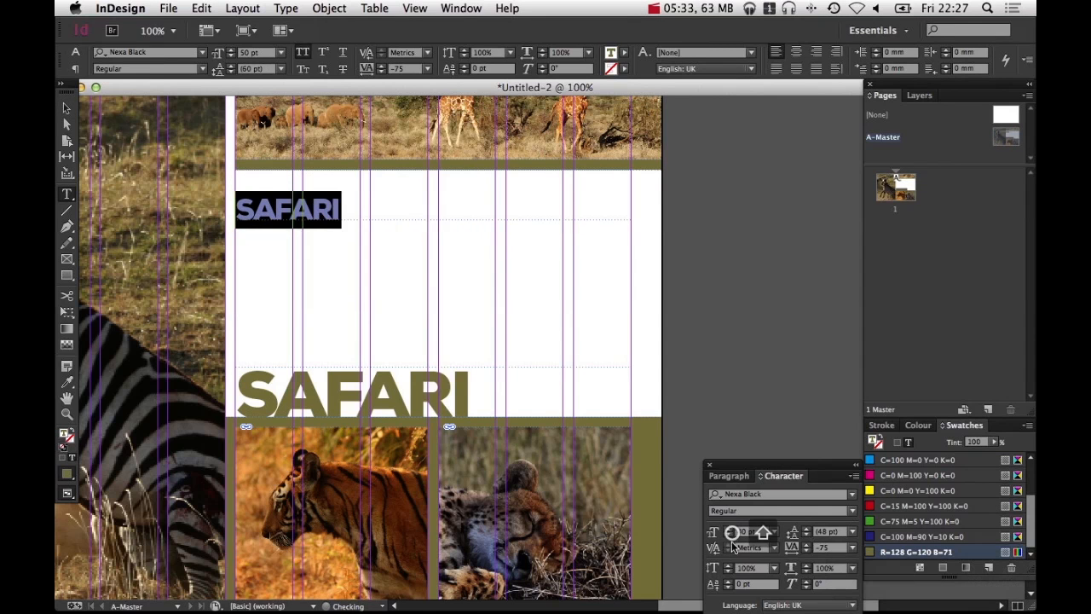
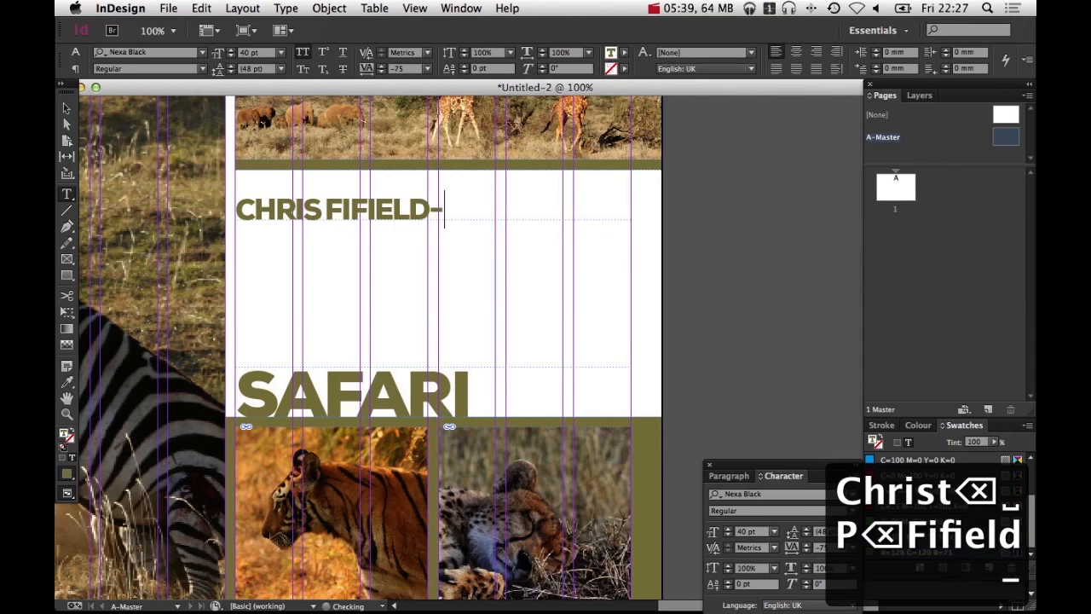
Shrink the name frame to 11 mm high and set its tracking to -50
left_click(687, 213, "super")
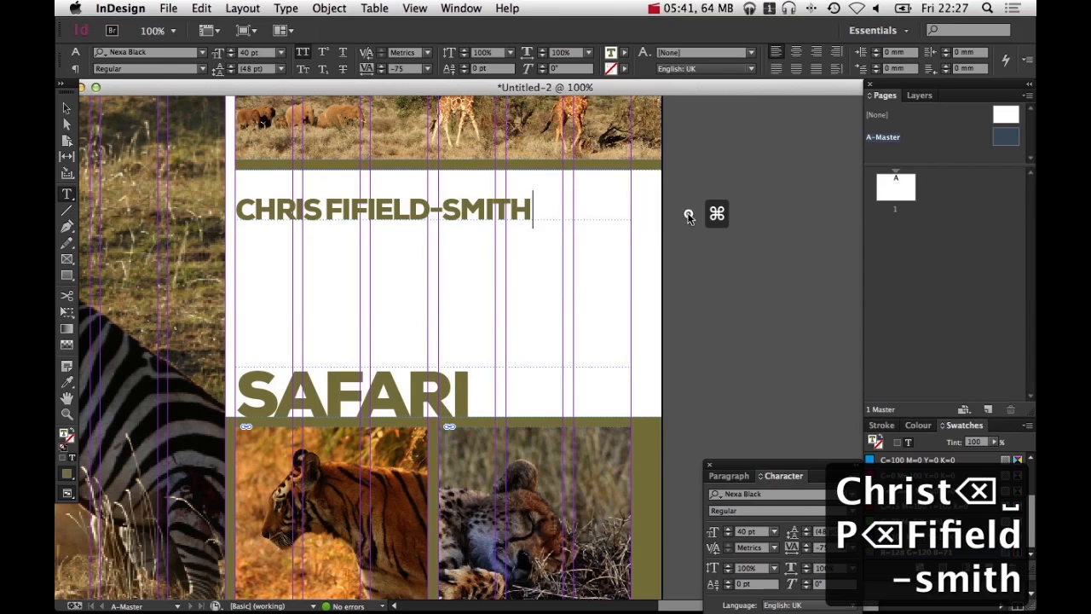
key("v")
left_click(454, 205)
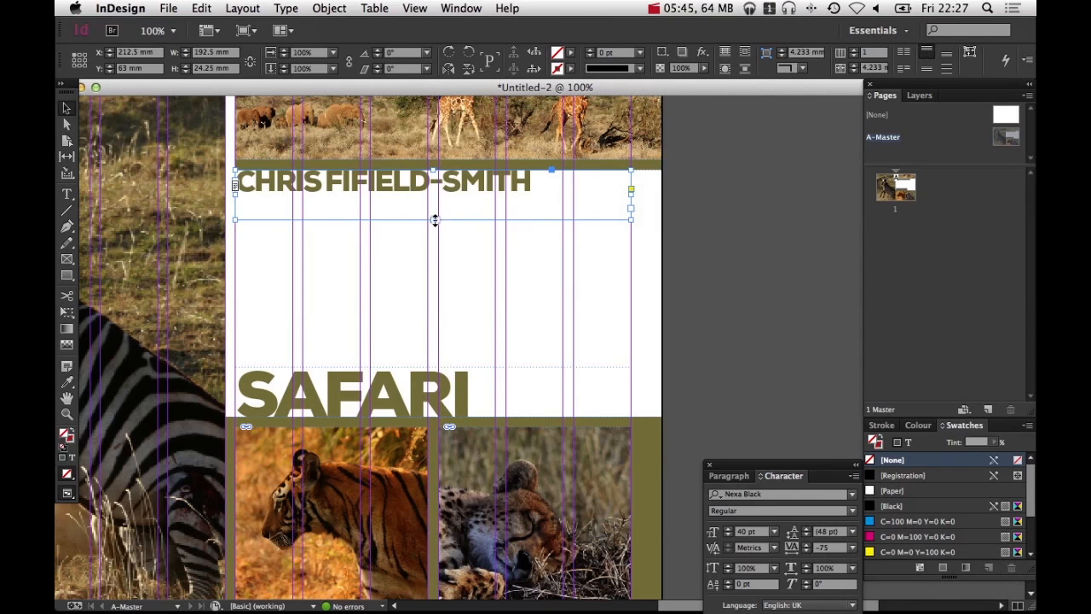
left_click_drag(435, 220, 437, 192)
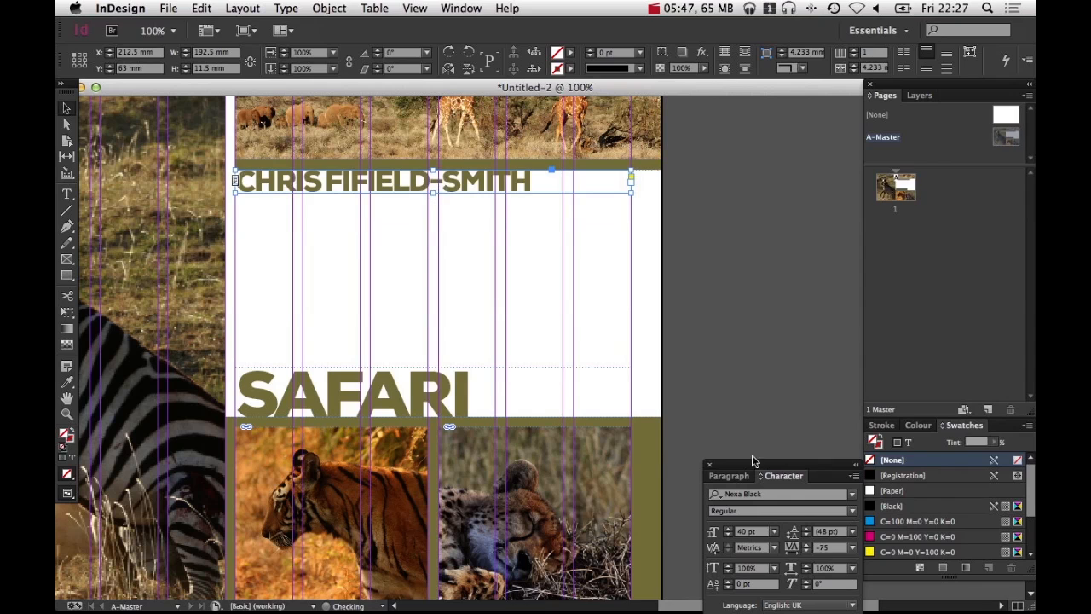
left_click(806, 545, "shift")
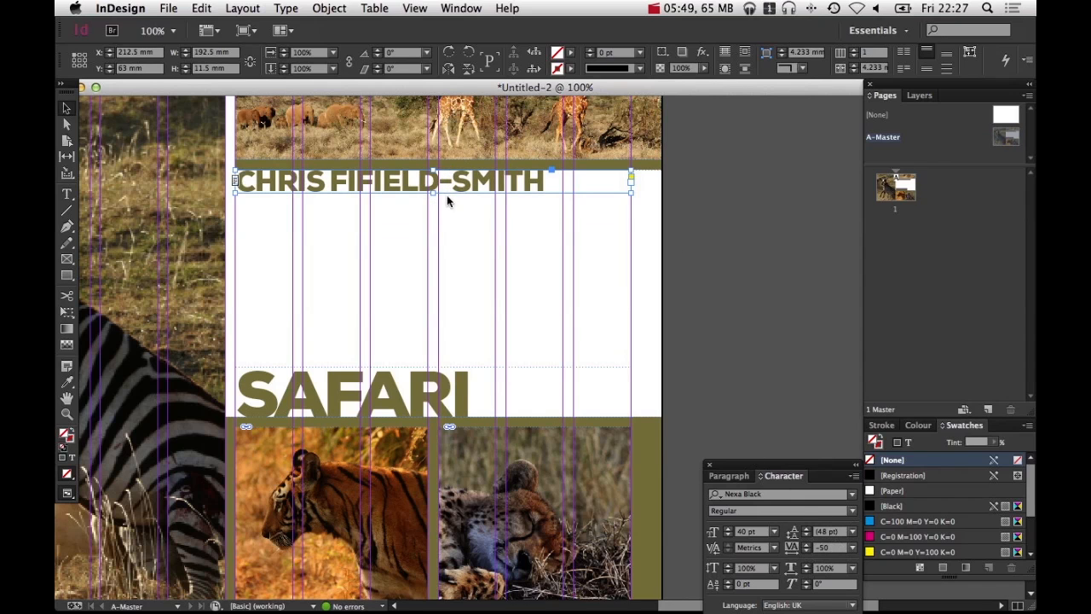
left_click_drag(433, 195, 435, 192)
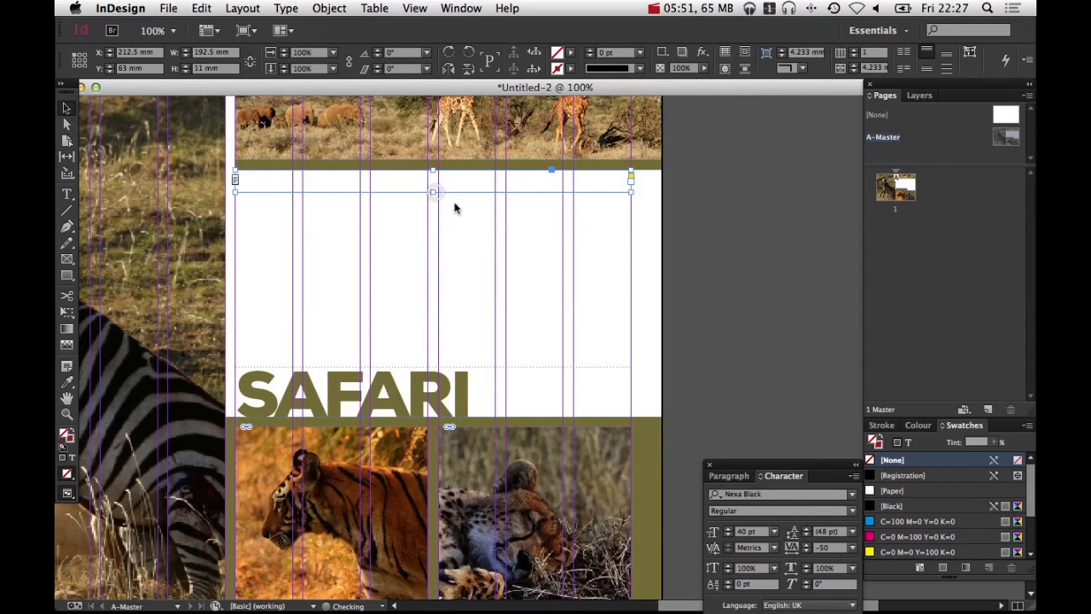
Nudge the name frame up to a Y position of 62 mm, just under the olive strip
left_click(727, 223)
key("w")
key("space")
left_click_drag(603, 303, 692, 337)
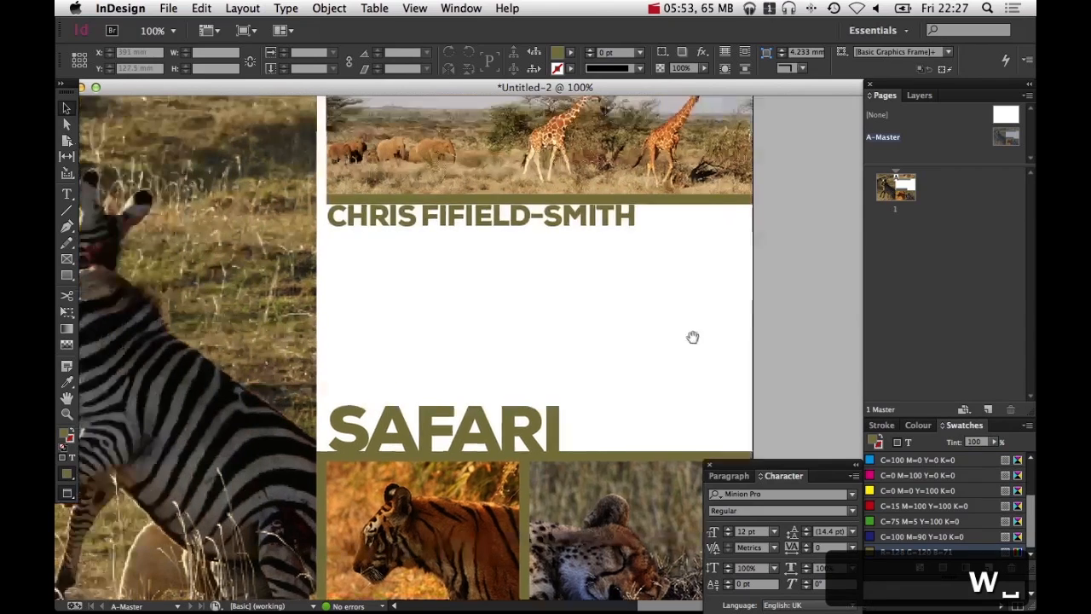
left_click(597, 217)
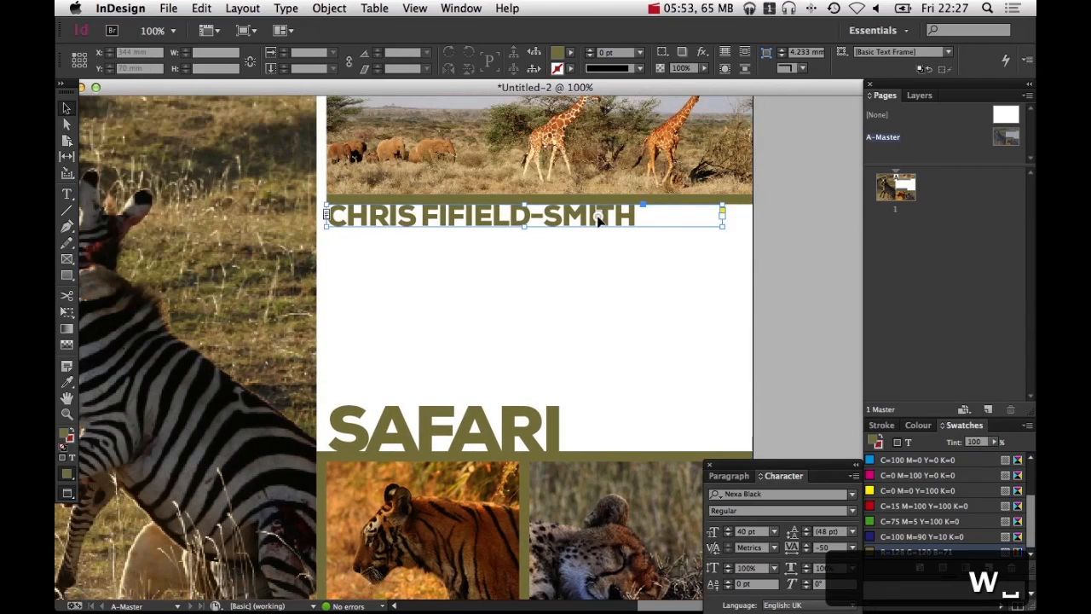
left_click(801, 289)
key("space")
left_click_drag(713, 324, 692, 325)
left_click(687, 326, "alt+super")
left_click_drag(625, 350, 837, 312)
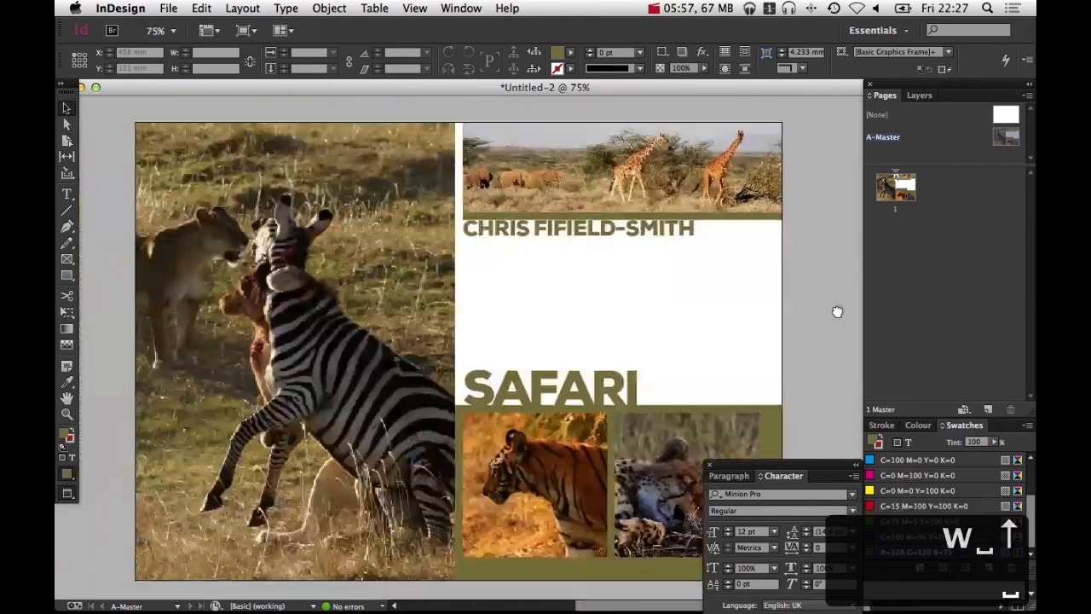
key("super+space")
left_click_drag(529, 186, 700, 327)
left_click(505, 235)
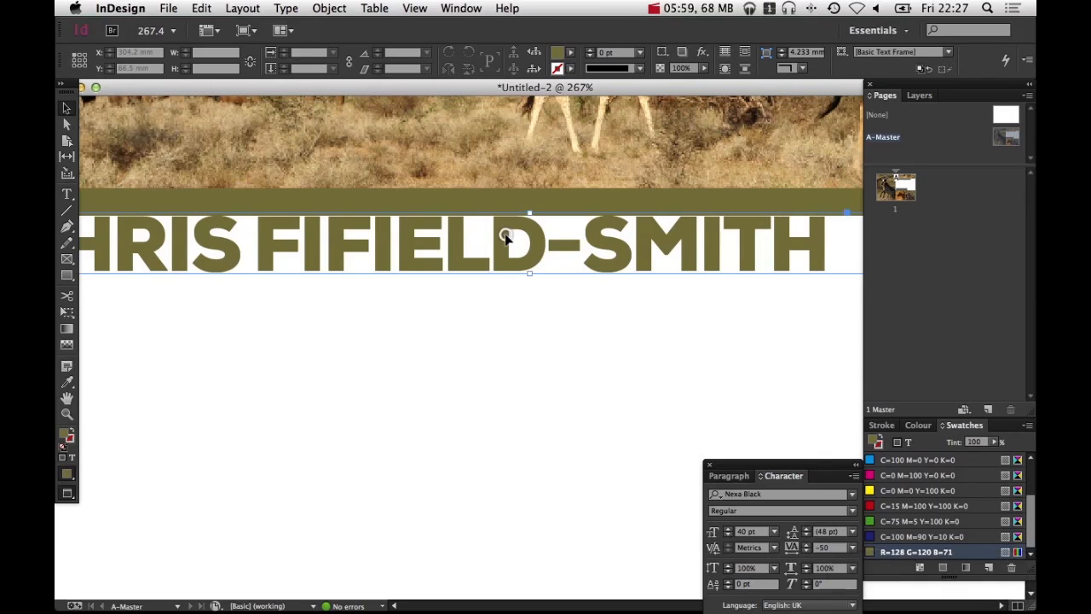
key("Up")
Zoom in to examine the SAFARI heading's position against the lower olive block
key("alt+super+space")
left_click(480, 404, "alt+super")
left_click(480, 404, "alt+super")
left_click(480, 404, "alt+super")
left_click_drag(519, 397, 666, 394)
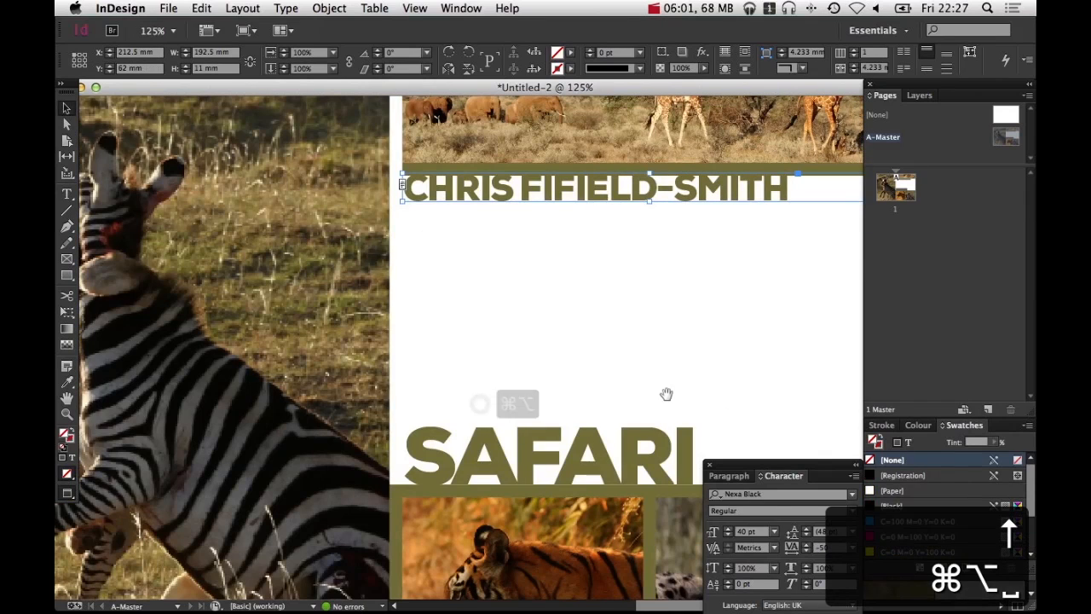
left_click(719, 358)
key("space")
left_click(719, 356, "alt+super")
left_click_drag(607, 448, 604, 384)
left_click_drag(401, 346, 506, 422)
left_click(506, 421, "alt+super")
left_click(506, 421, "alt+super")
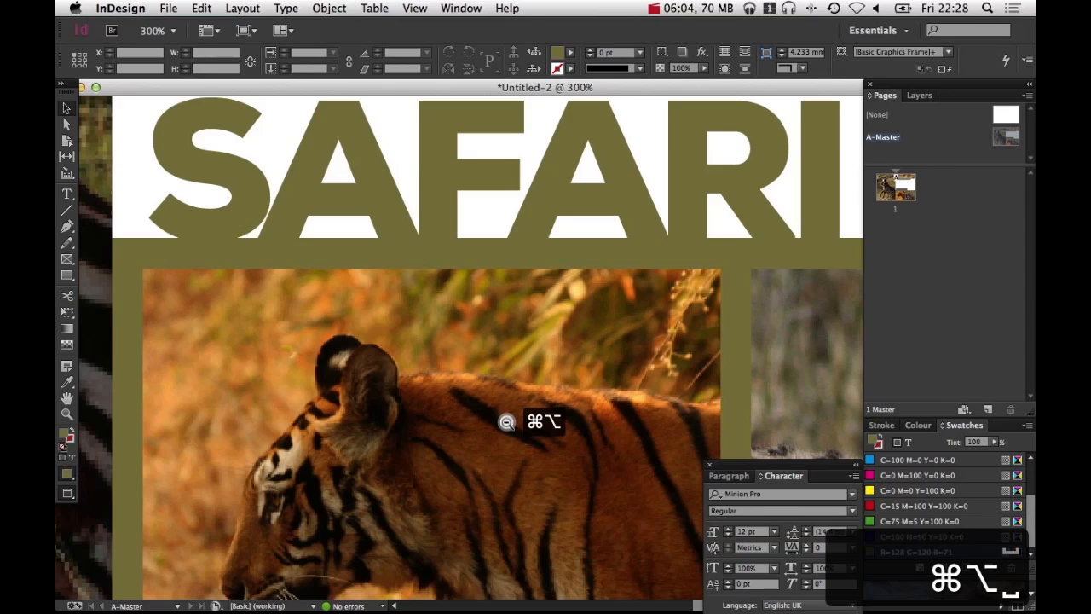
Try changing the olive swatch's red value to 210 with preview on, then cancel the swatch edit
left_click(551, 184, "alt+super")
left_click(577, 256, "alt+super")
left_click(577, 255, "alt+super")
left_click(577, 255, "alt+super")
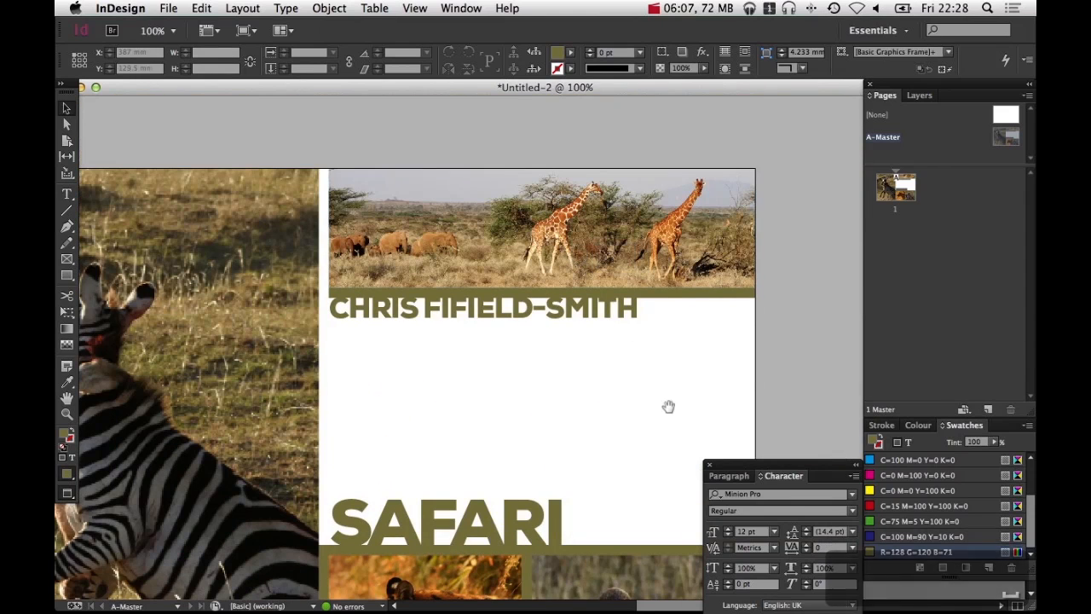
left_click_drag(668, 407, 656, 313)
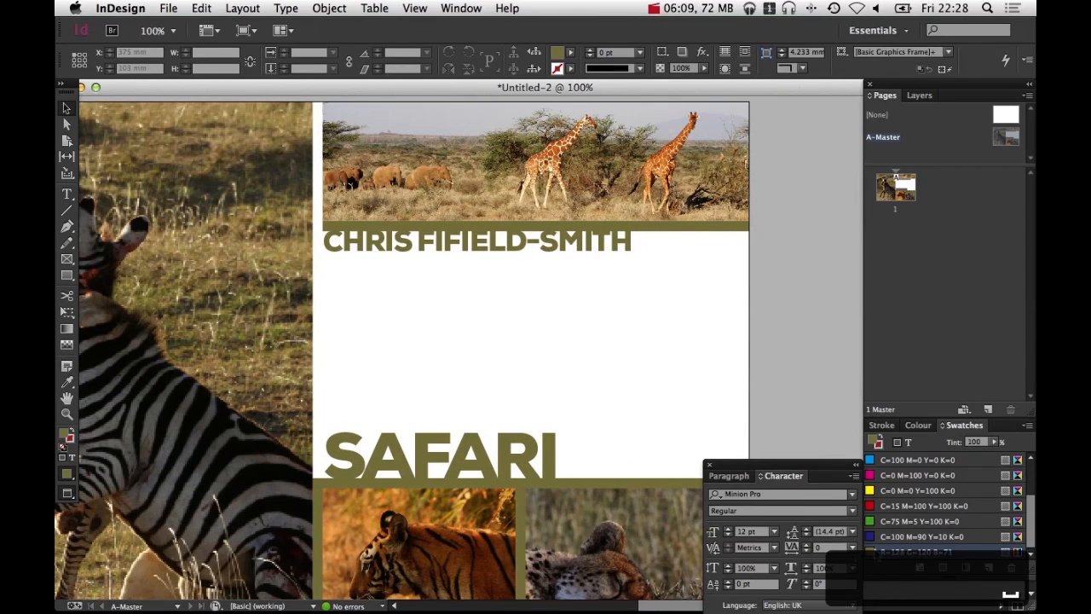
scroll(457, 384, "left", 3)
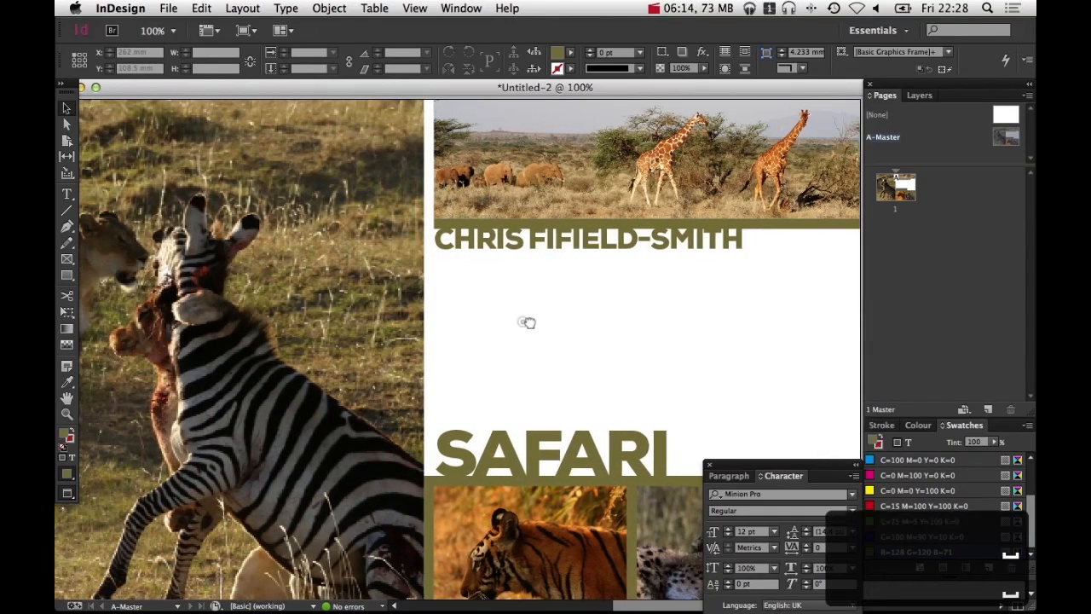
left_click_drag(523, 321, 383, 275)
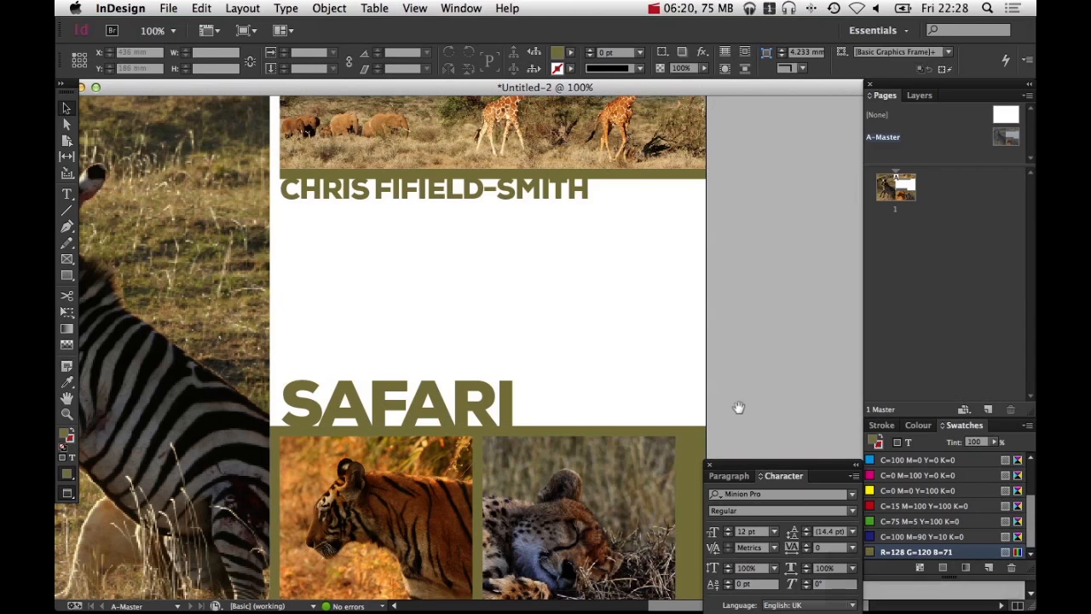
left_click_drag(738, 406, 723, 352)
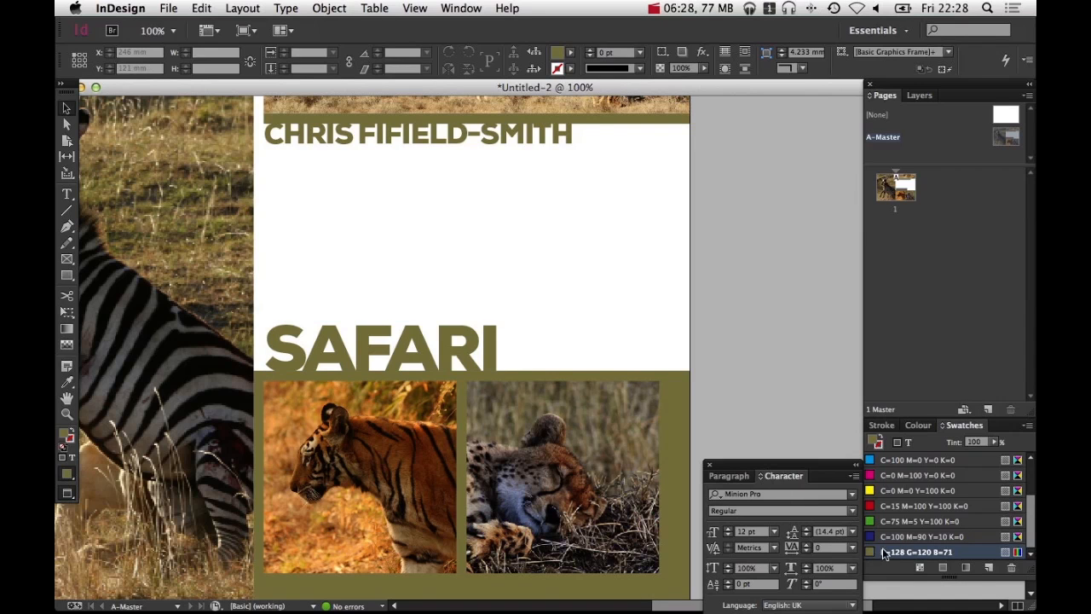
double_click(888, 552)
left_click_drag(338, 273, 851, 156)
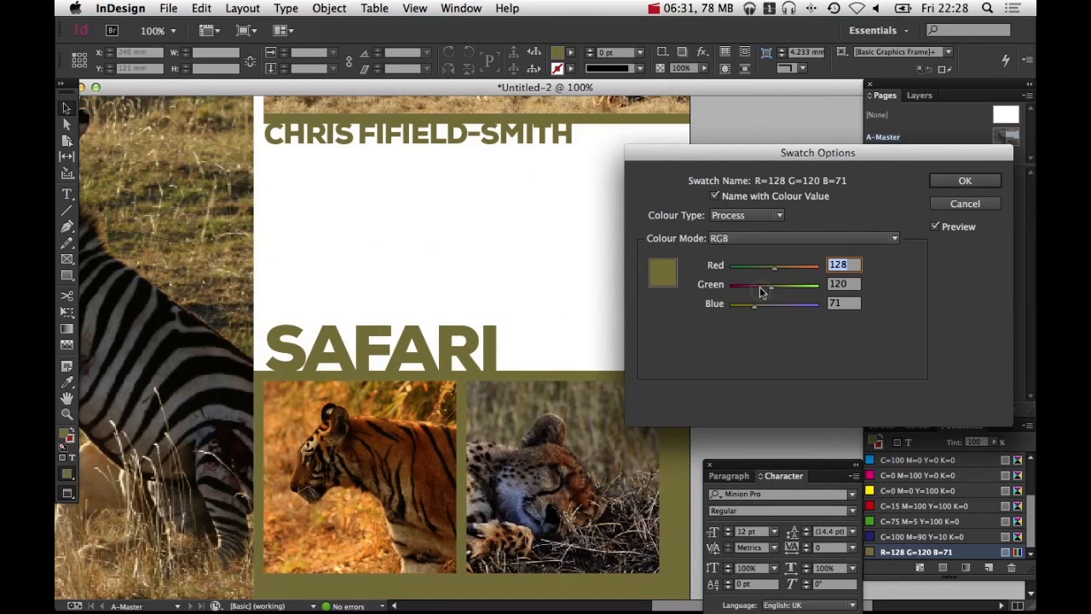
left_click_drag(761, 292, 803, 267)
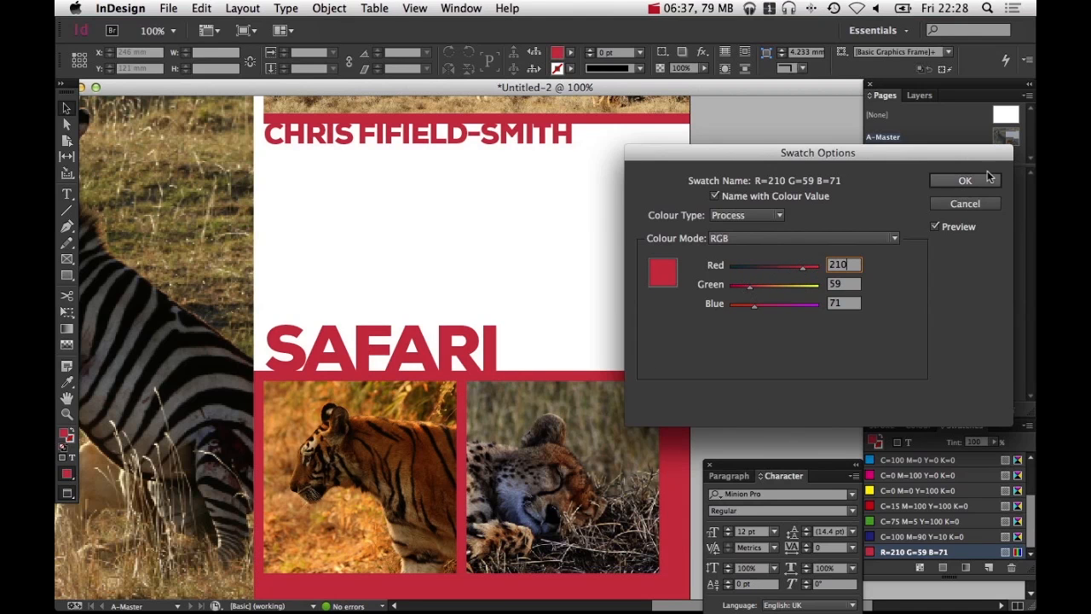
left_click(966, 204)
Show the guides and inspect the page layout, checking the zebra photo, SAFARI heading and name frames in turn
left_click(529, 307, "alt+super")
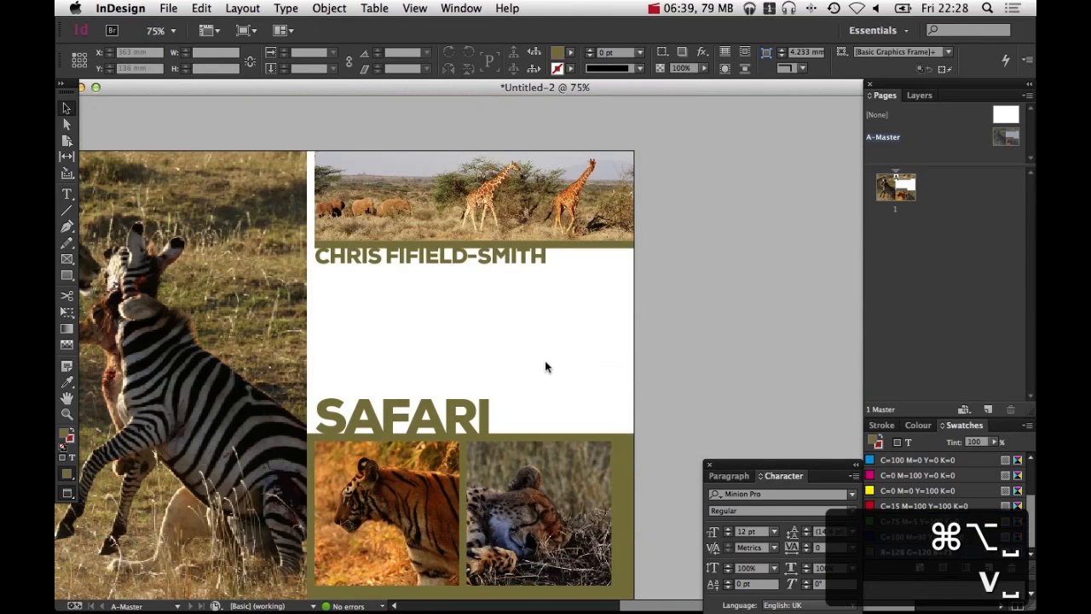
left_click_drag(545, 360, 661, 287)
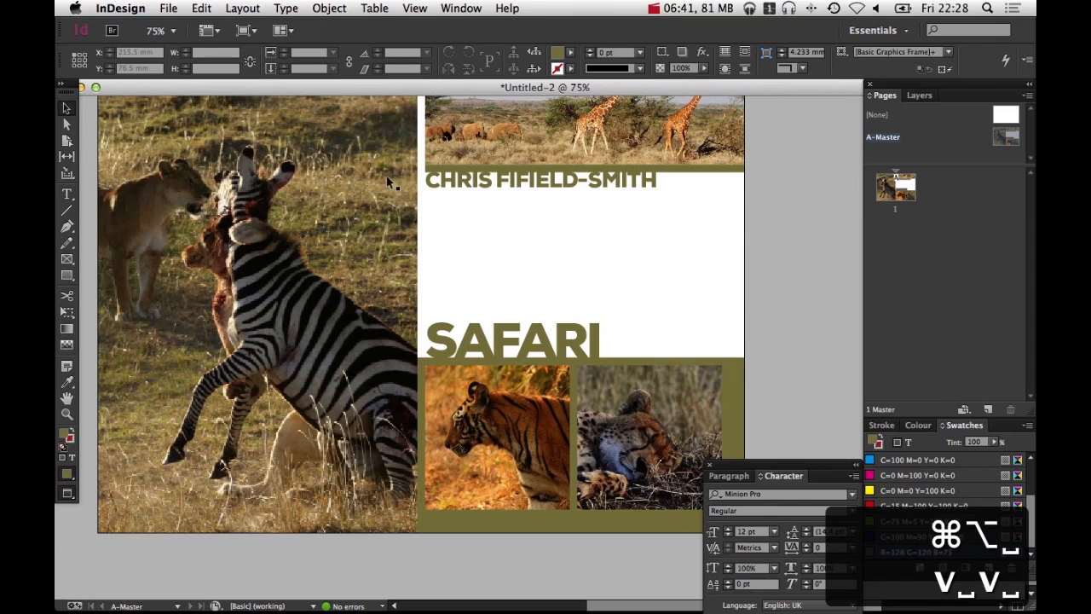
left_click_drag(469, 253, 508, 316)
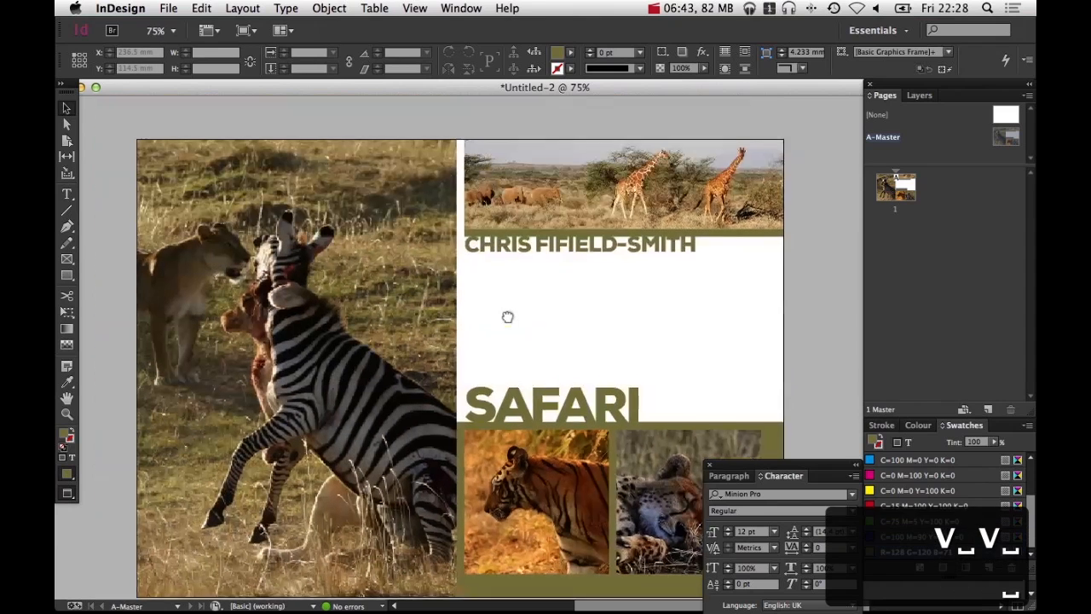
key("w")
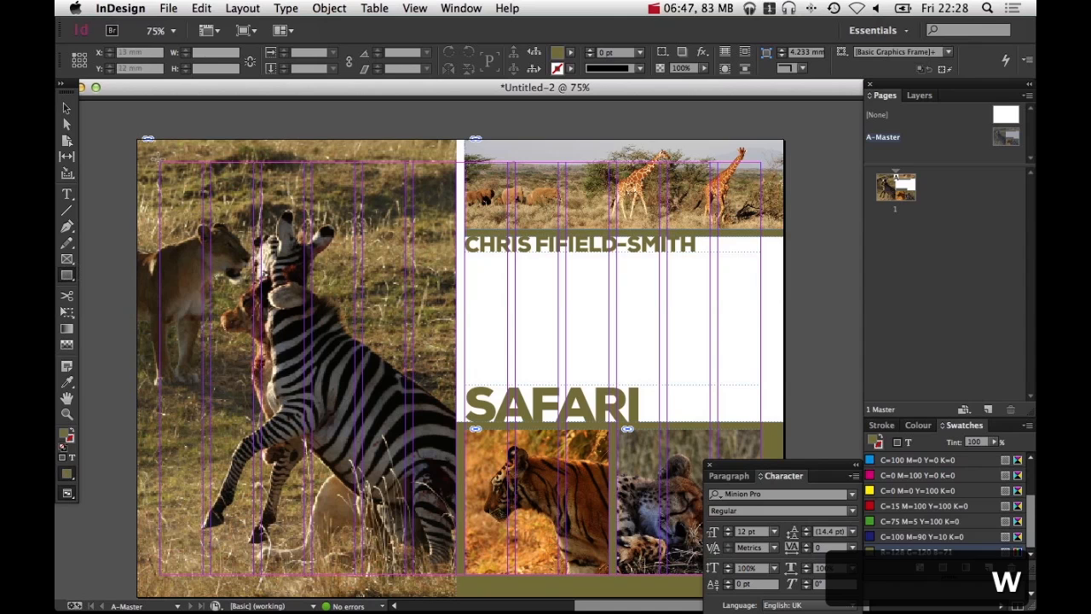
left_click_drag(163, 164, 137, 139)
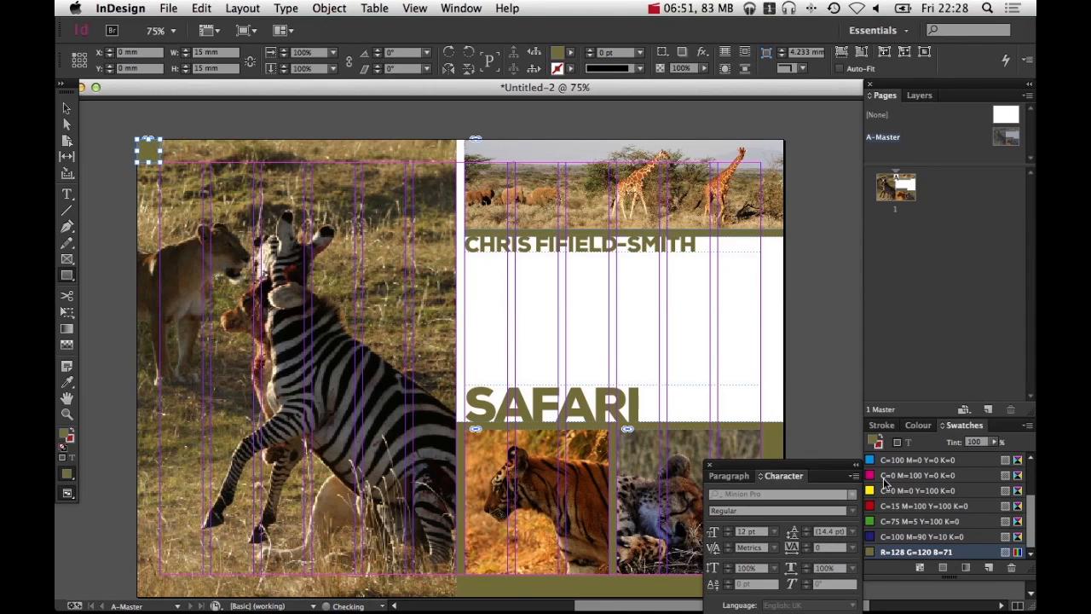
left_click(815, 272, "super")
key("v")
key("super+space")
left_click(677, 329, "super")
key("space")
left_click_drag(445, 368, 528, 369)
key("v")
key("space")
left_click_drag(714, 310, 898, 278)
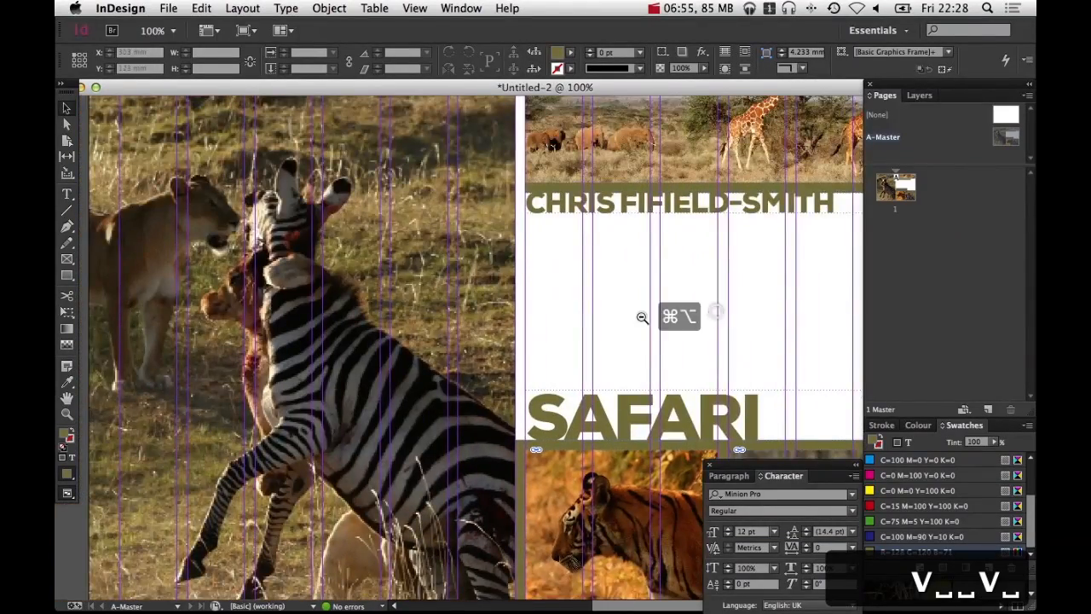
left_click(642, 316, "alt+super")
key("space")
mouse_move(618, 307)
left_mouse_down()
mouse_move(613, 297)
mouse_move(638, 299)
left_mouse_up()
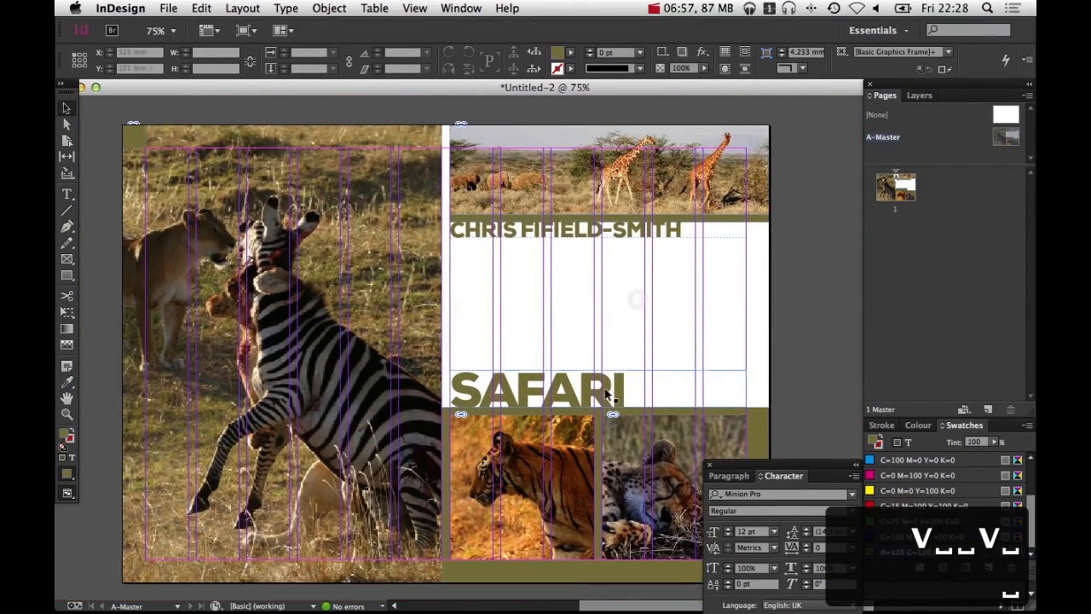
left_click(230, 307)
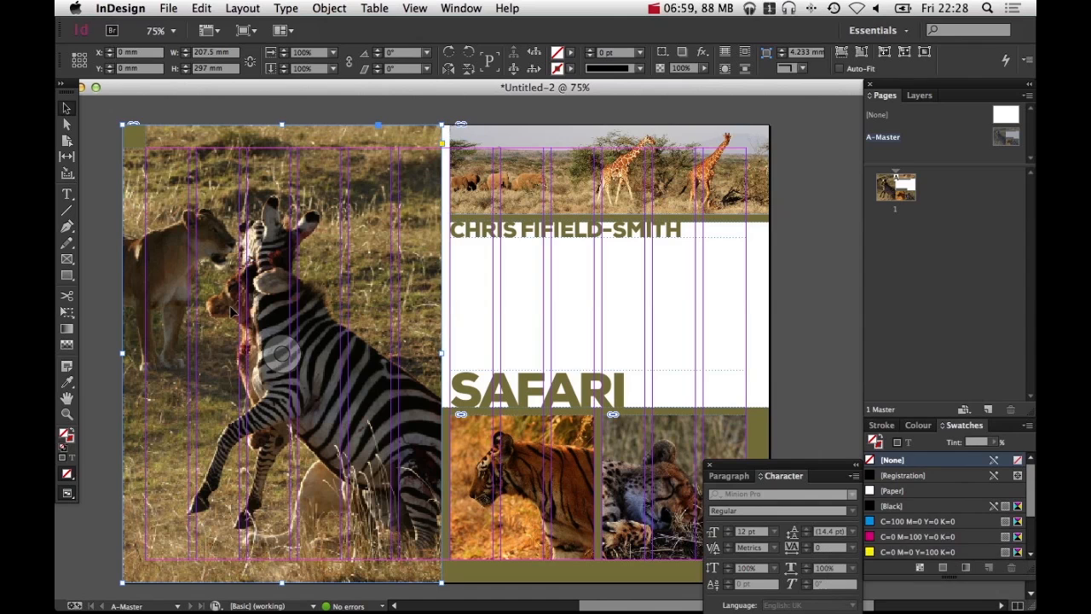
left_click(589, 390)
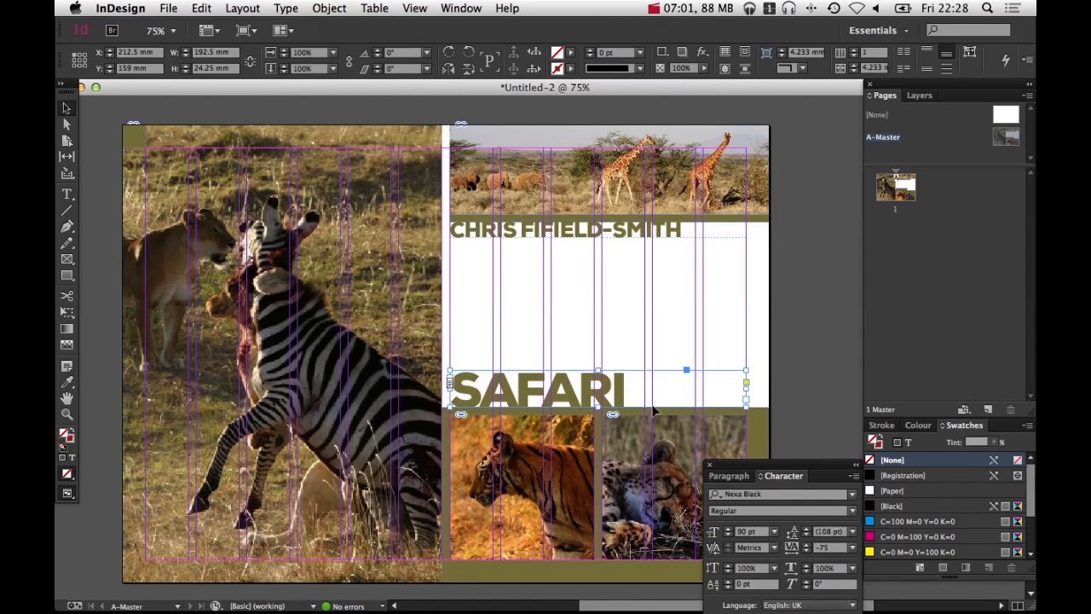
key("t")
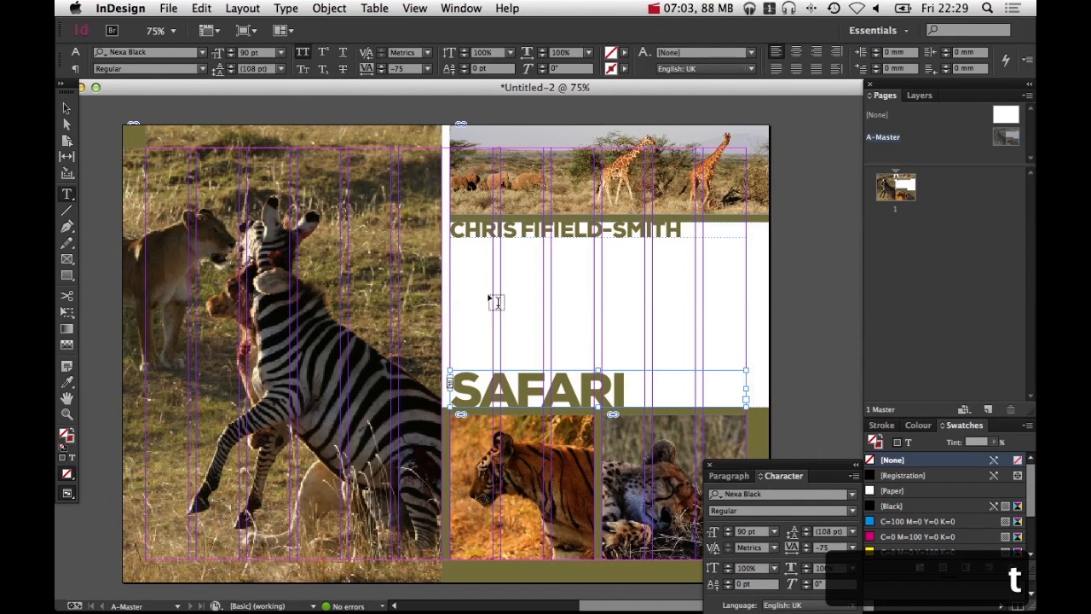
left_click(68, 109)
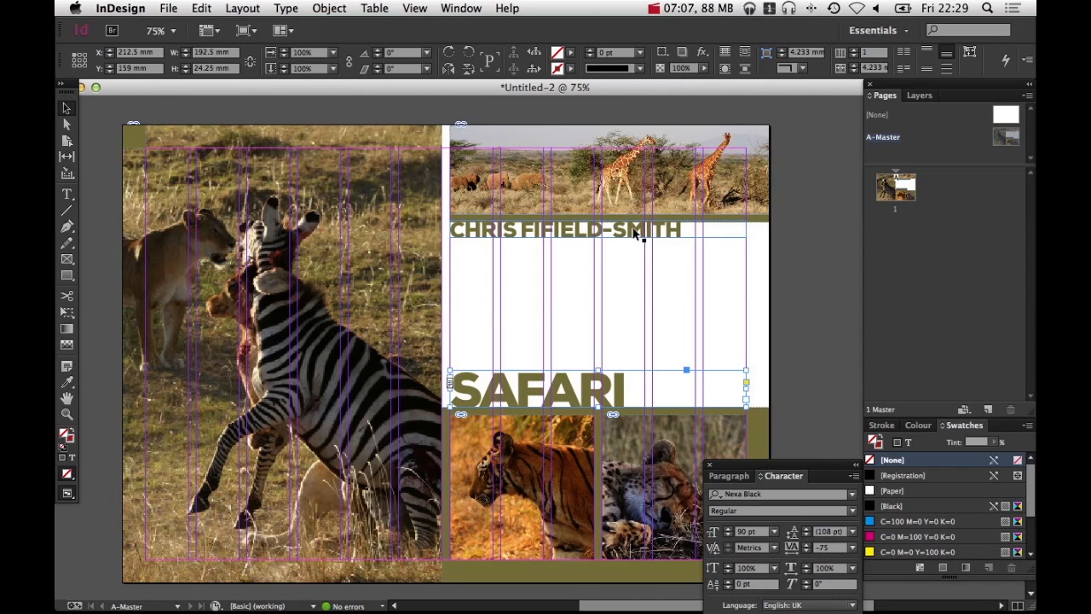
left_click(635, 232)
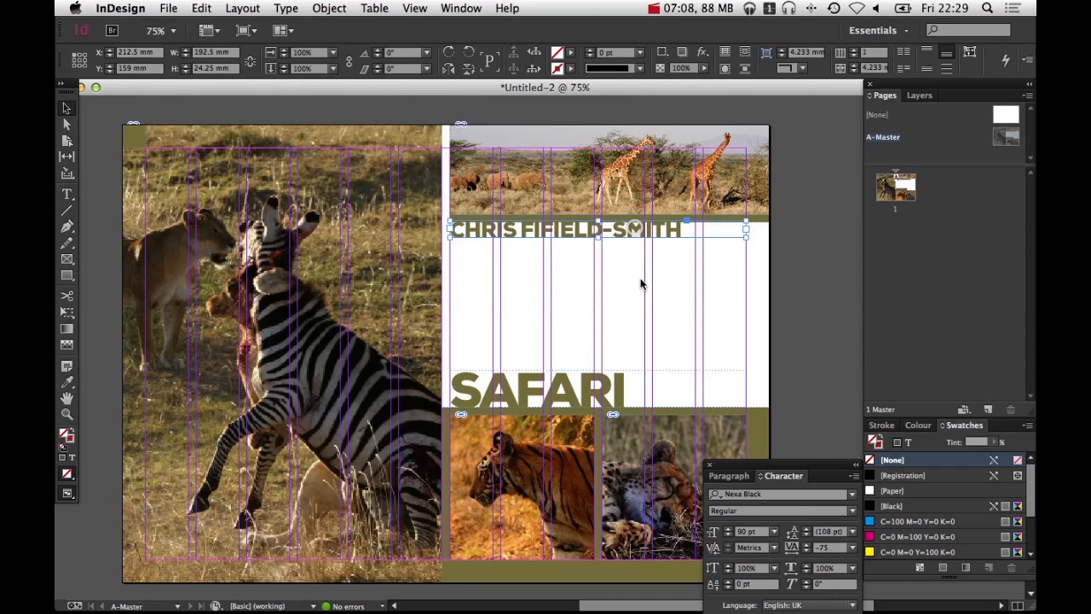
left_click(842, 361)
scroll(916, 503, "down", 3)
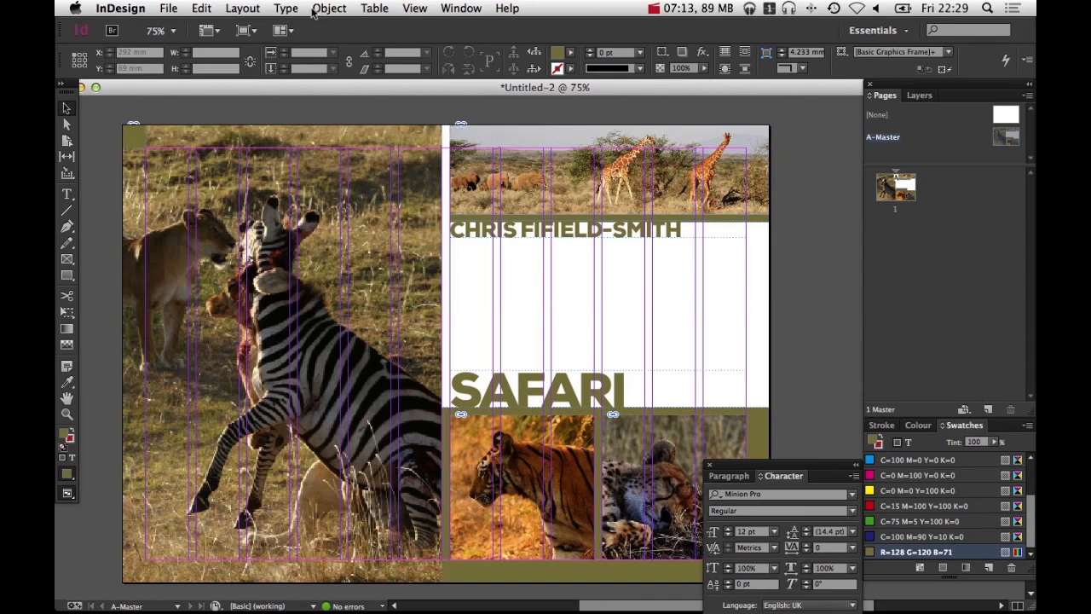
Open the Paragraph Styles panel and create a paragraph style named Headings from the SAFARI heading
left_click(285, 7)
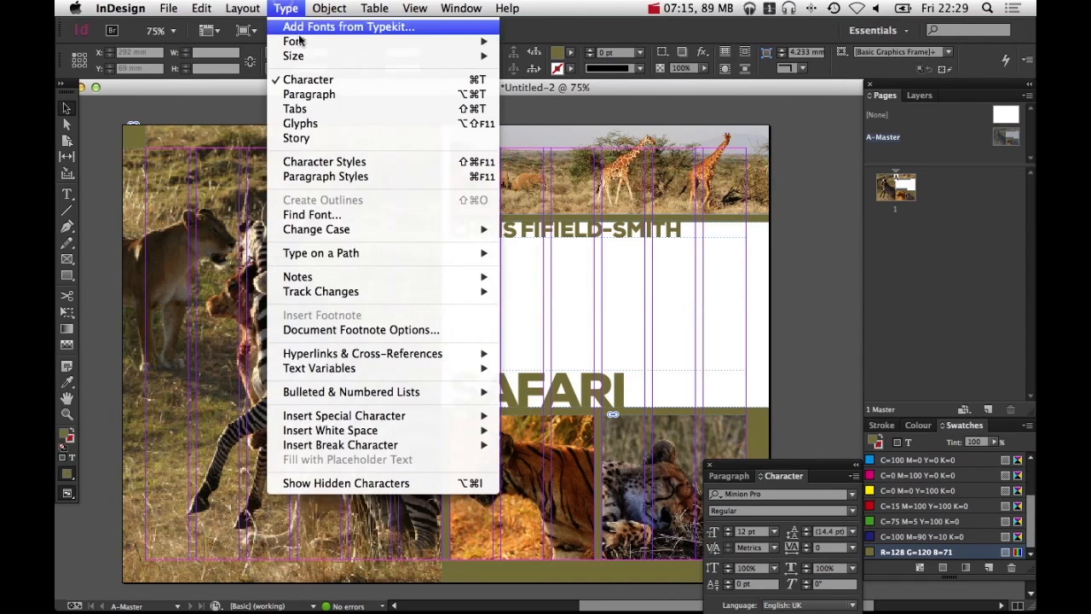
left_click(313, 176)
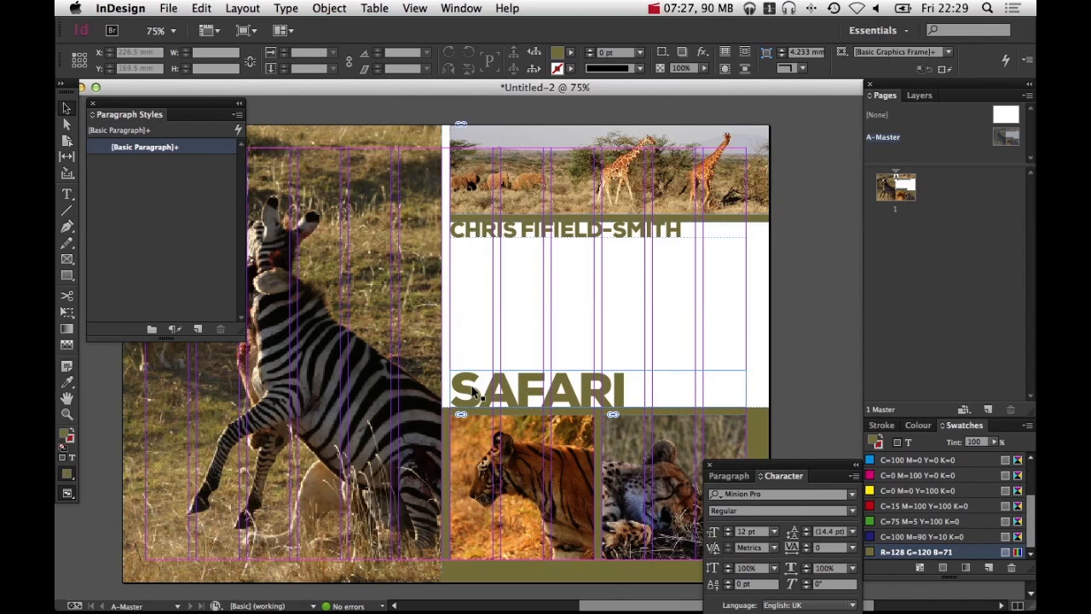
left_click(474, 392)
left_click(197, 329)
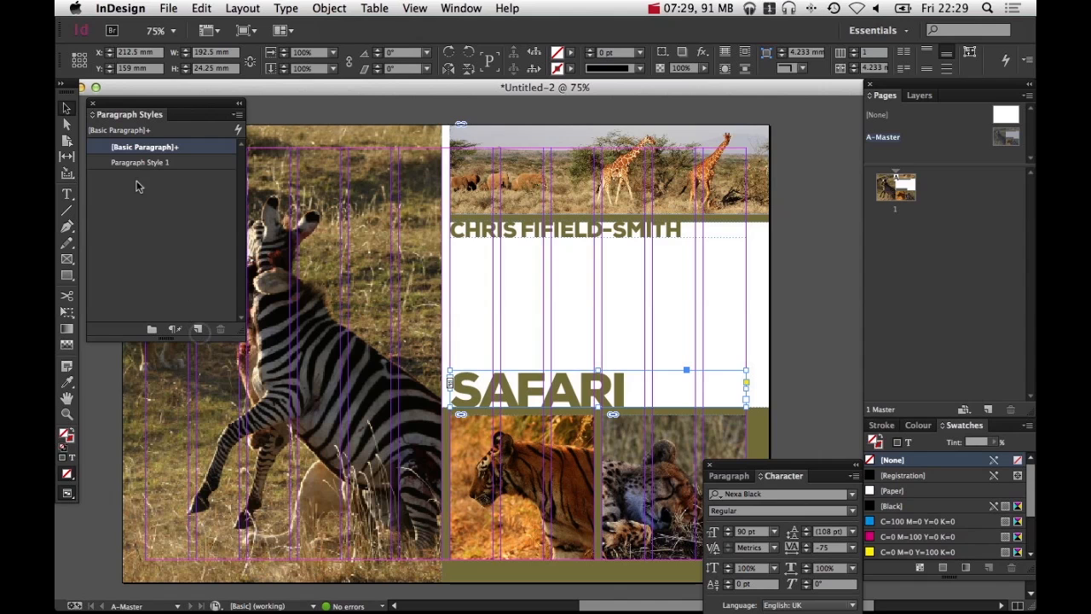
double_click(143, 162)
type("Headings")
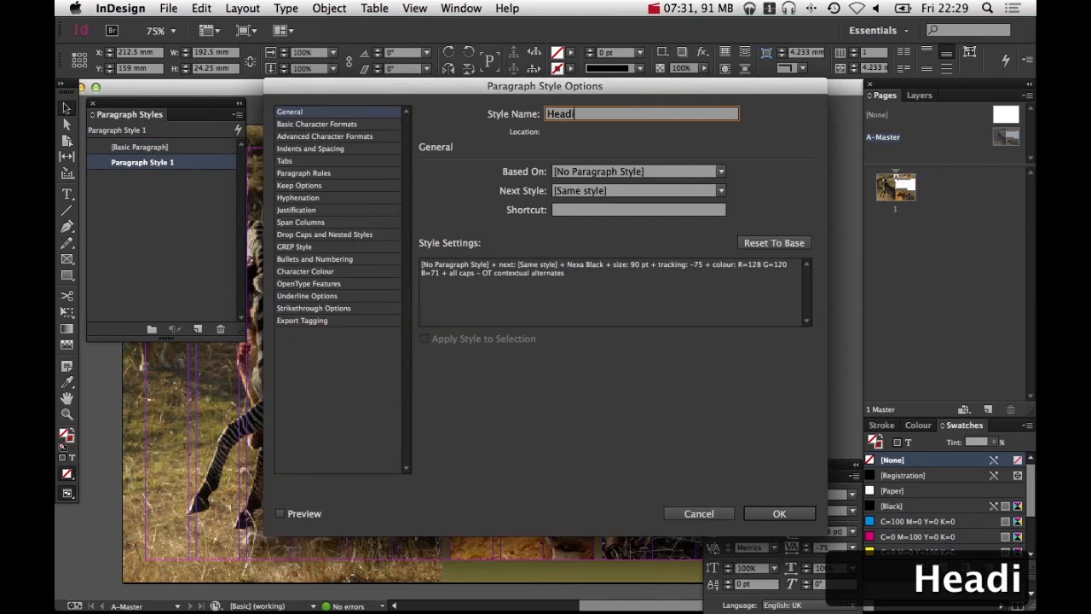
key("Return")
Test the Headings style on a temporary text frame of dummy text, then delete that frame
left_click(624, 305)
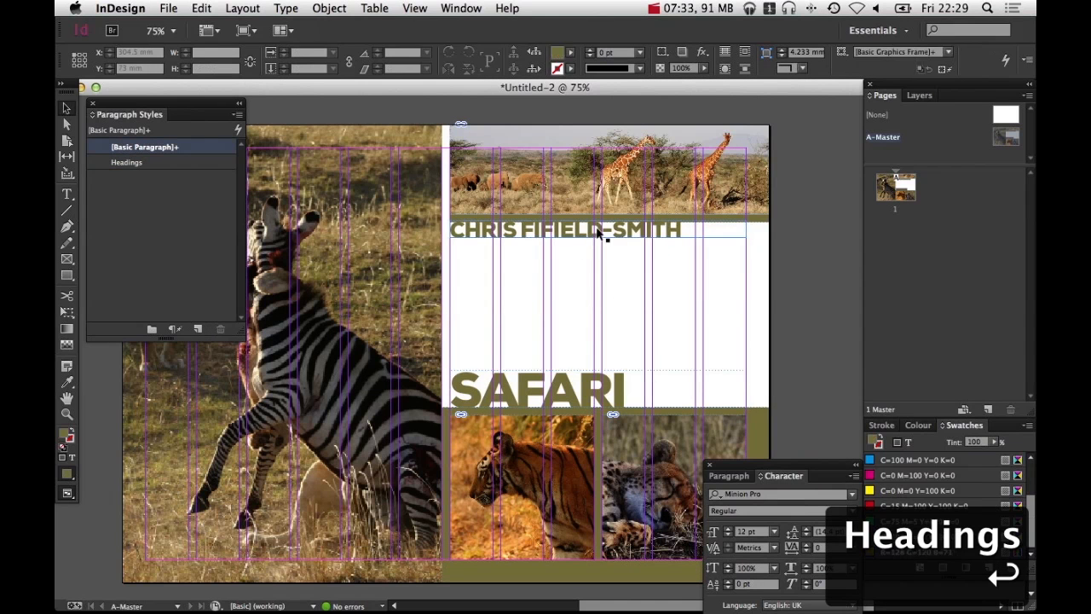
key("t")
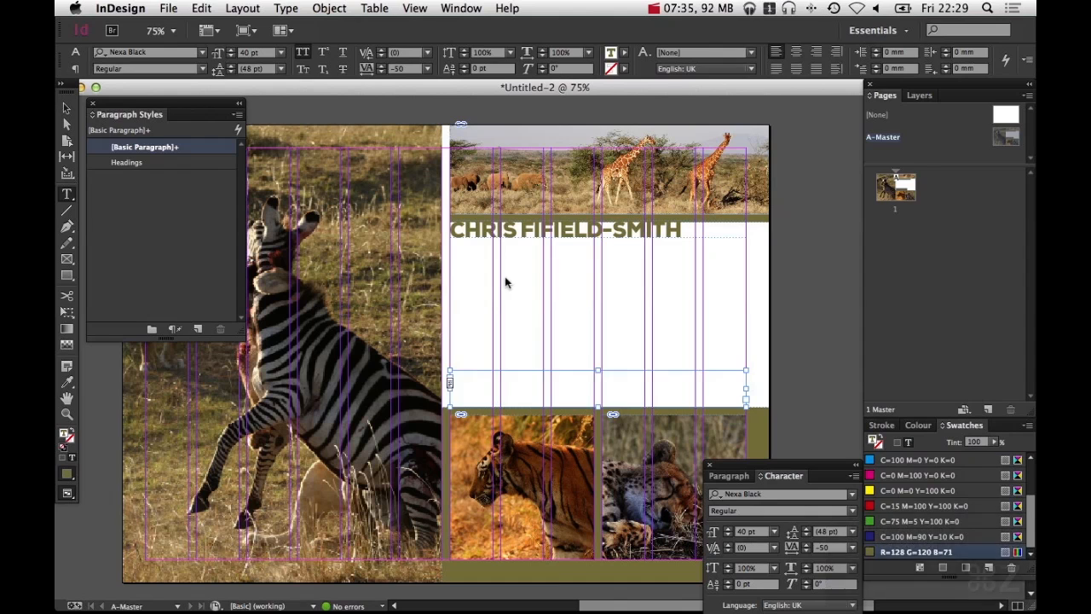
key("super+z")
key("super+shift+z")
key("super+shift+z")
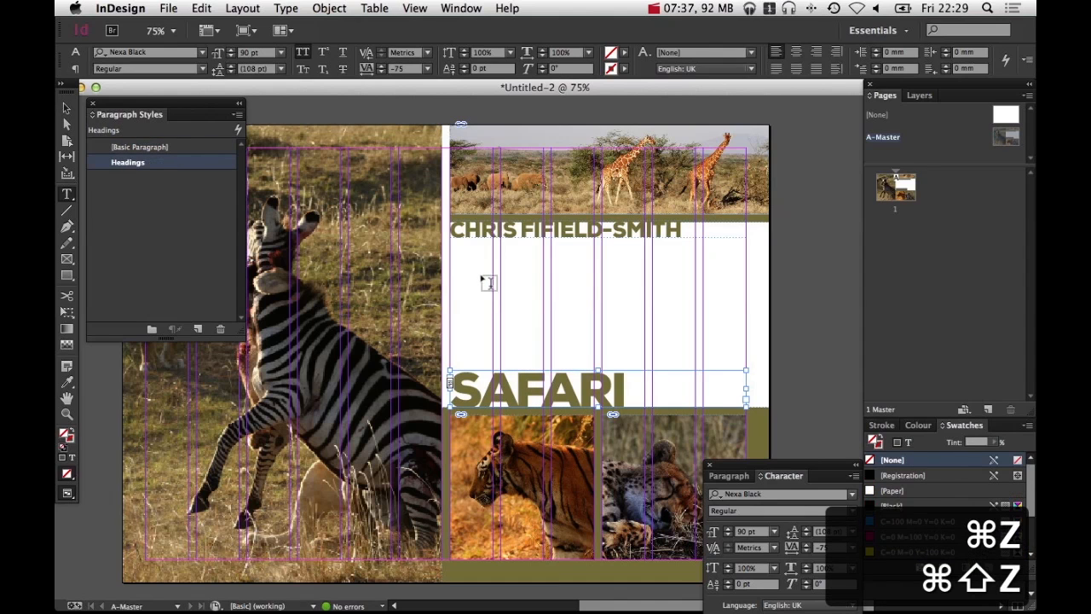
left_click_drag(452, 255, 695, 327)
type("adfasdfasdfasdfas")
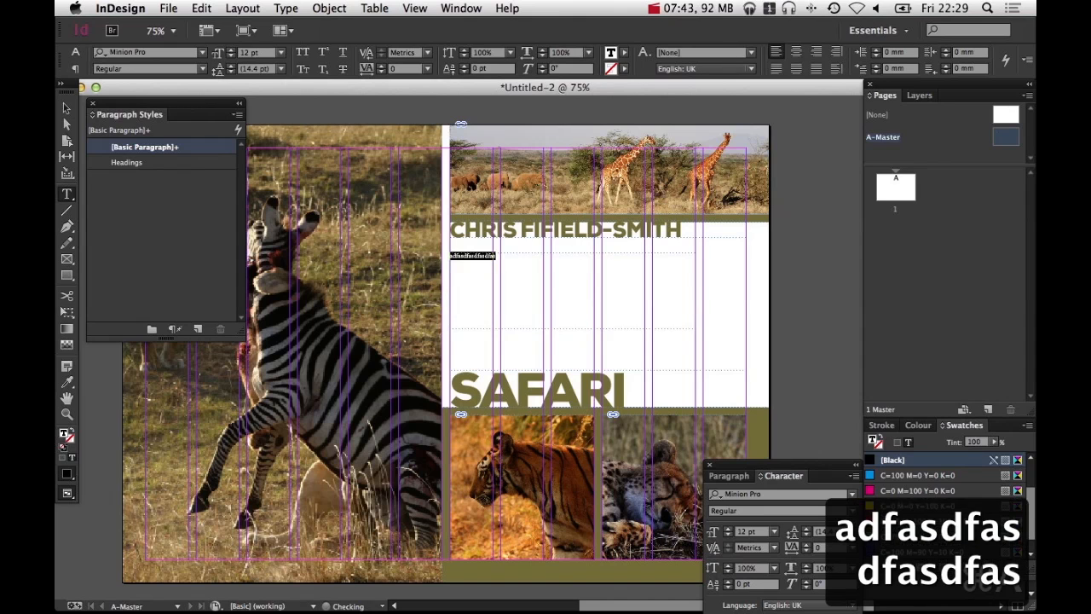
key("super+a")
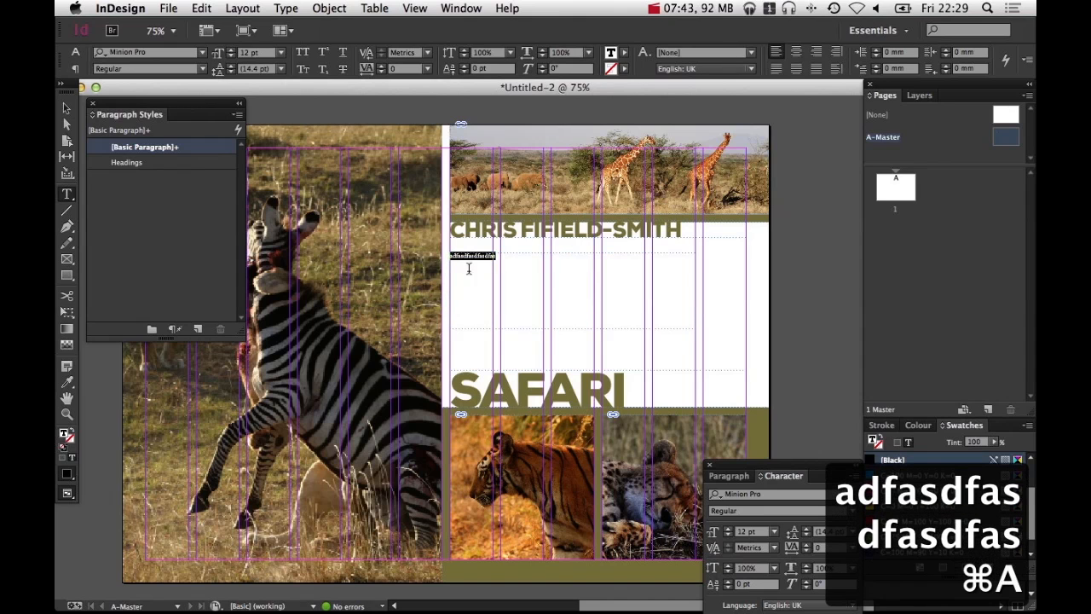
left_click(126, 163)
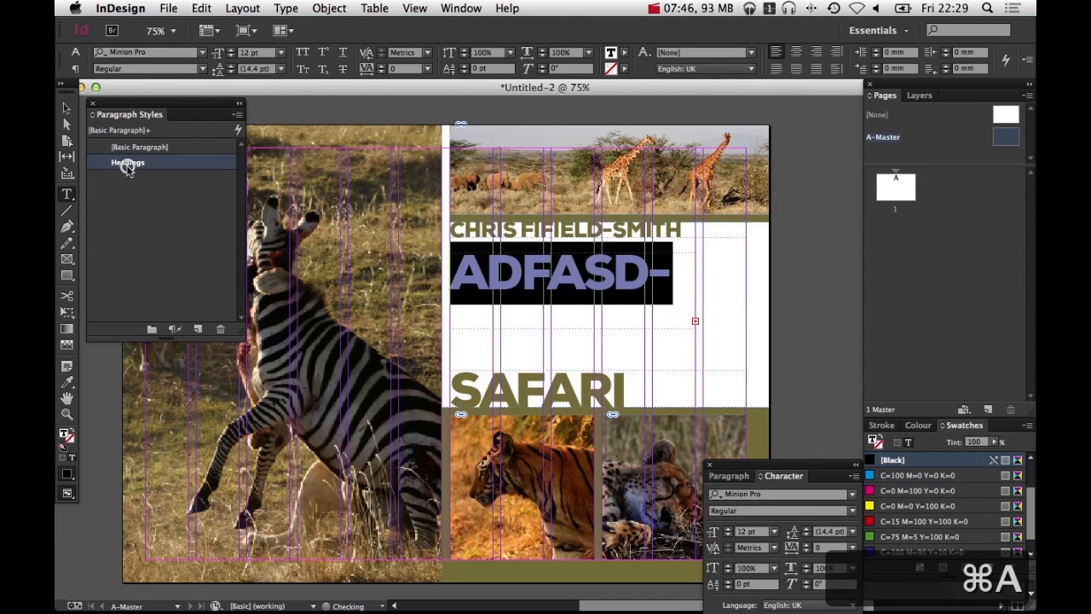
left_click(64, 103)
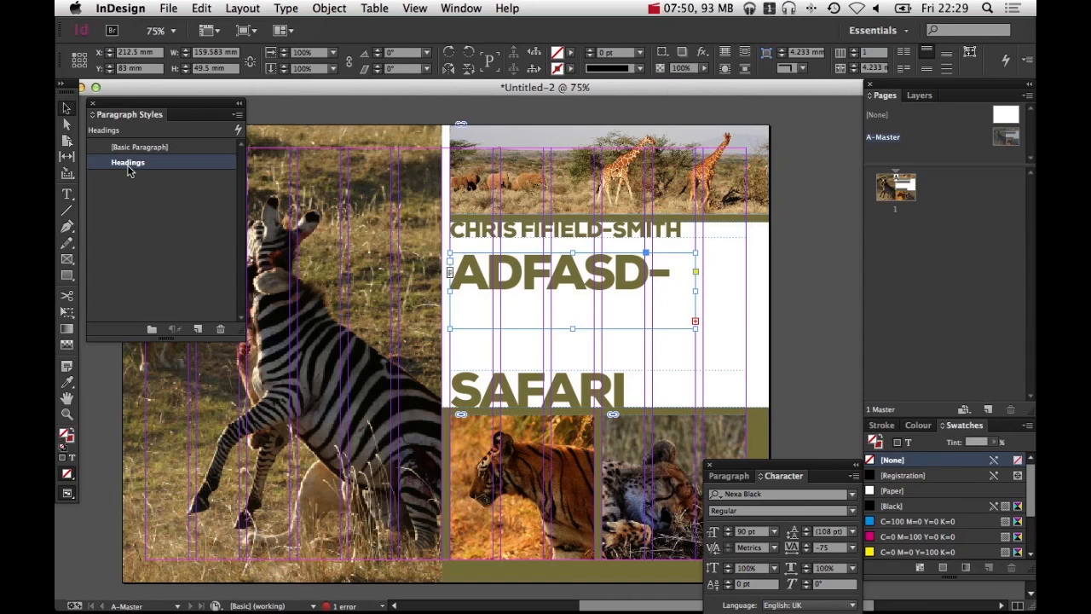
key("BackSpace")
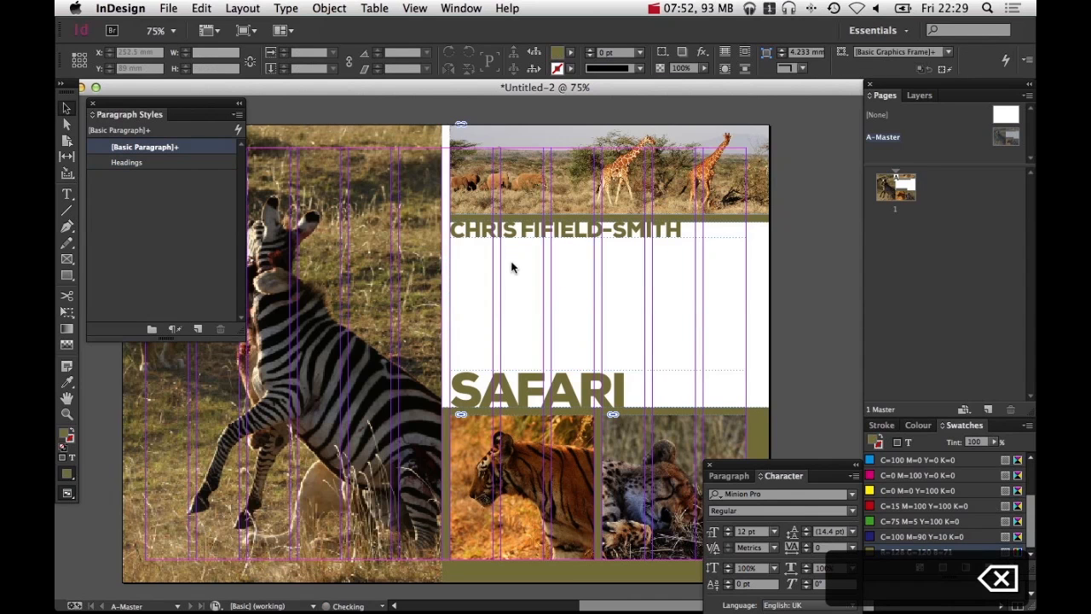
Check which paragraph styles the SAFARI heading and the photographer name frame use
left_click(511, 237)
left_click(516, 392)
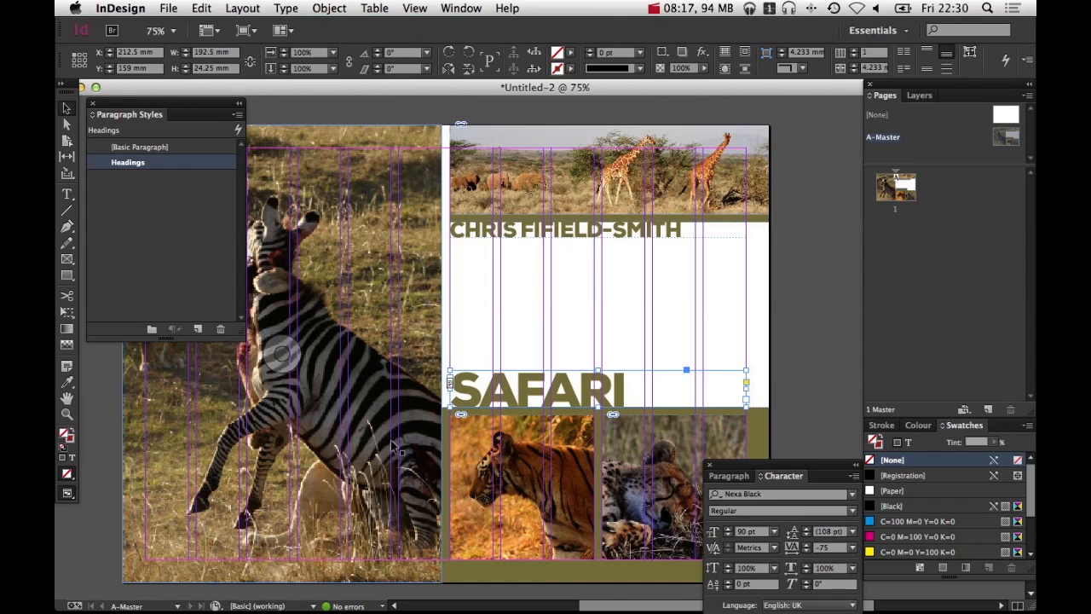
left_click(591, 336)
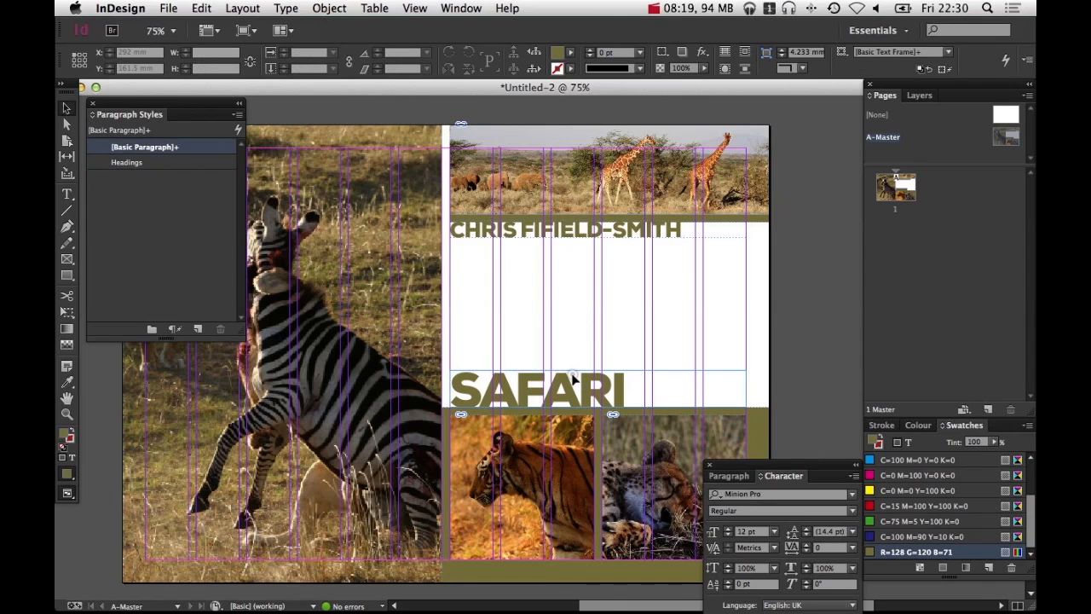
left_click(573, 381)
left_click(504, 230)
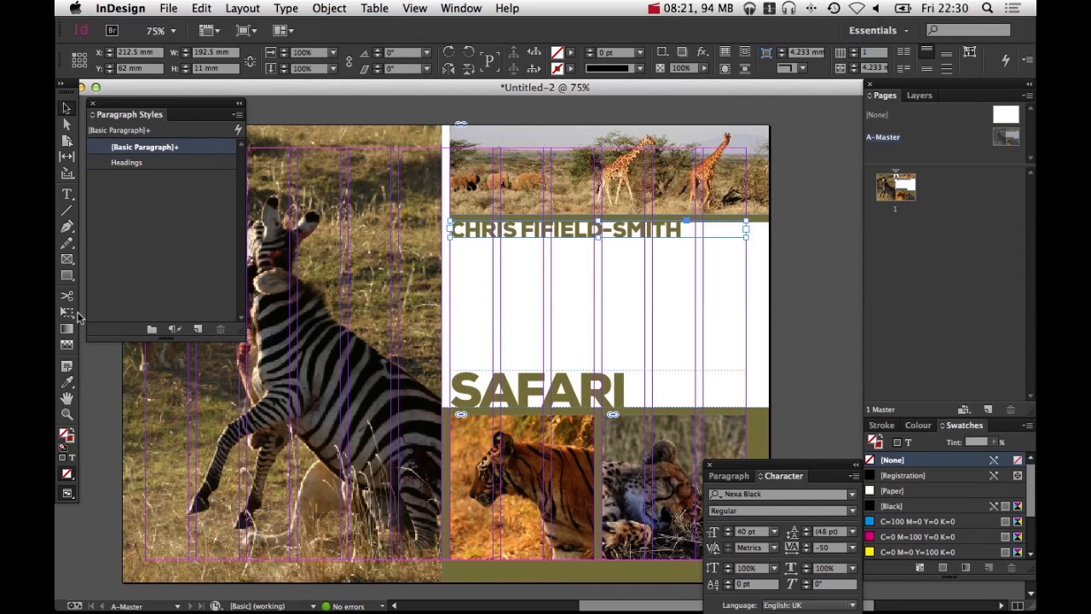
Create a new paragraph style from the photographer name frame and name it Name
left_click(197, 329)
left_click(144, 162)
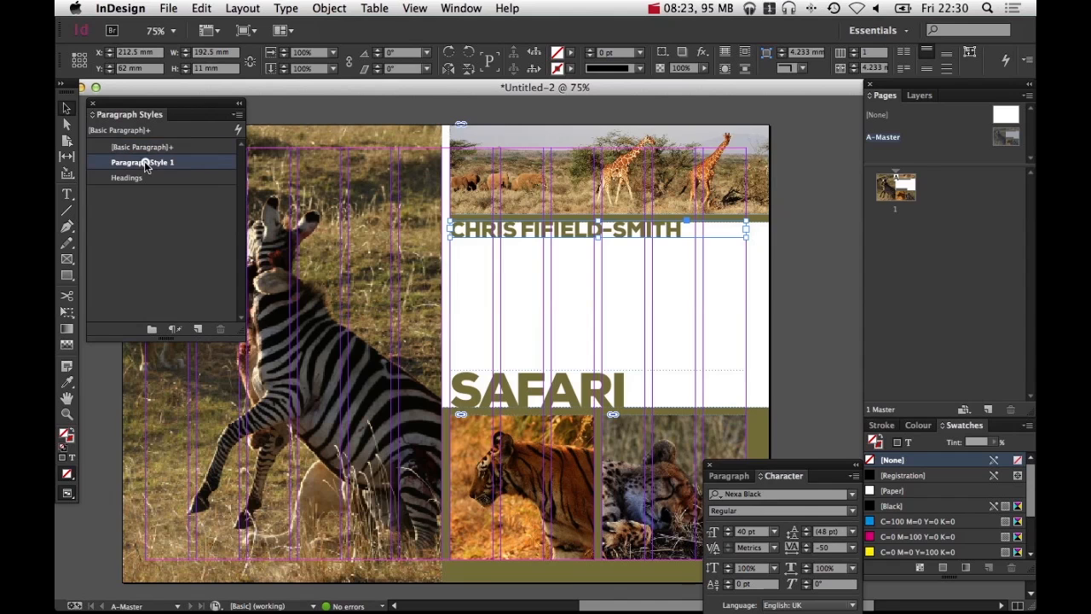
double_click(144, 162)
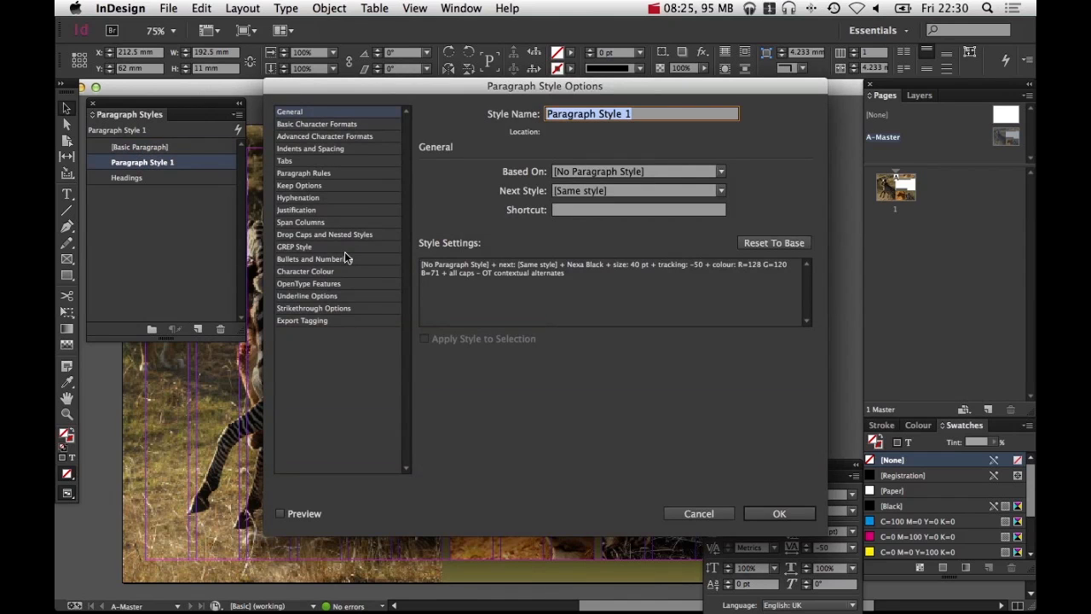
type("Name")
key("Return")
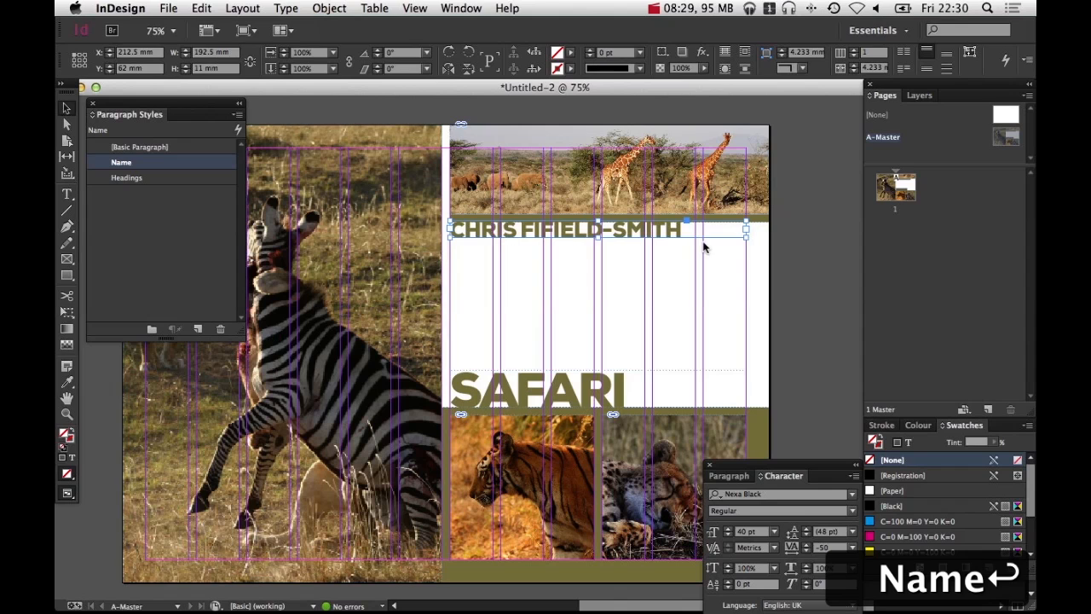
left_click(688, 288)
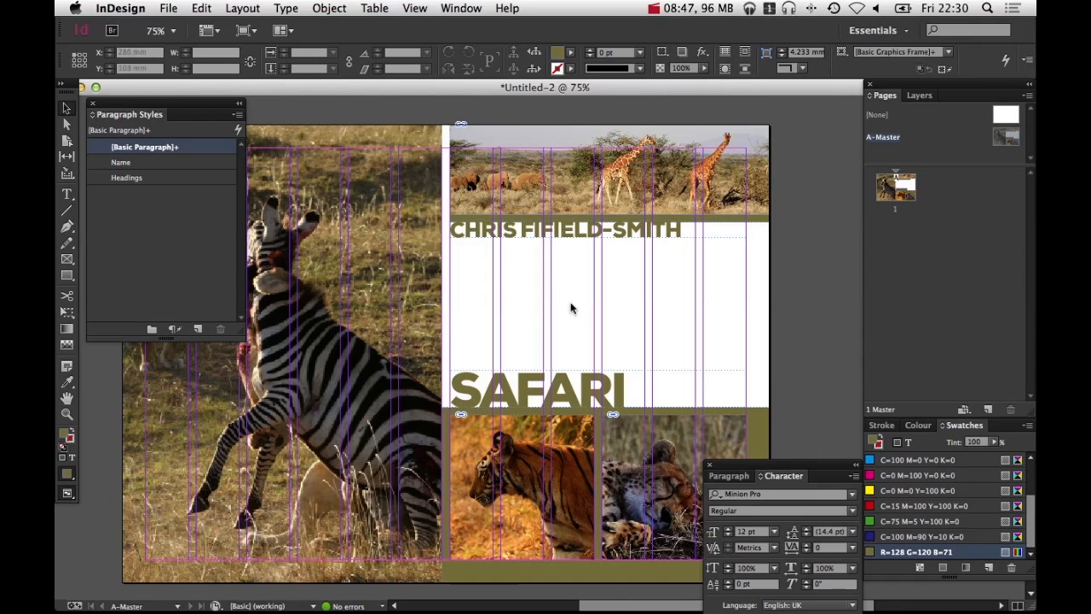
Draw a text frame about 94 x 68 mm below the photographer name and nudge its edges into place
left_click(67, 195)
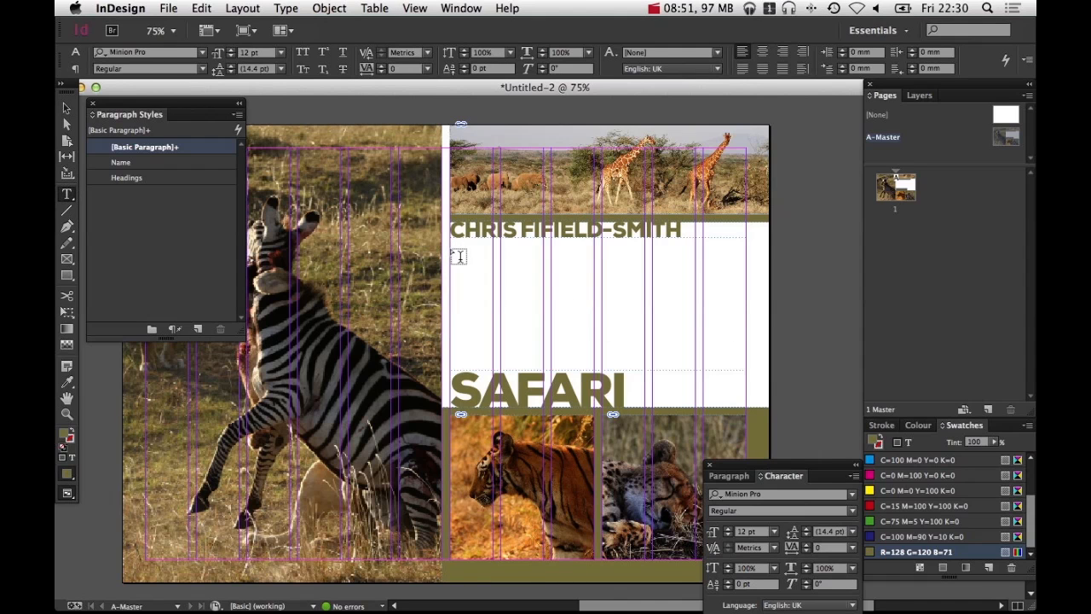
left_click_drag(450, 248, 594, 360)
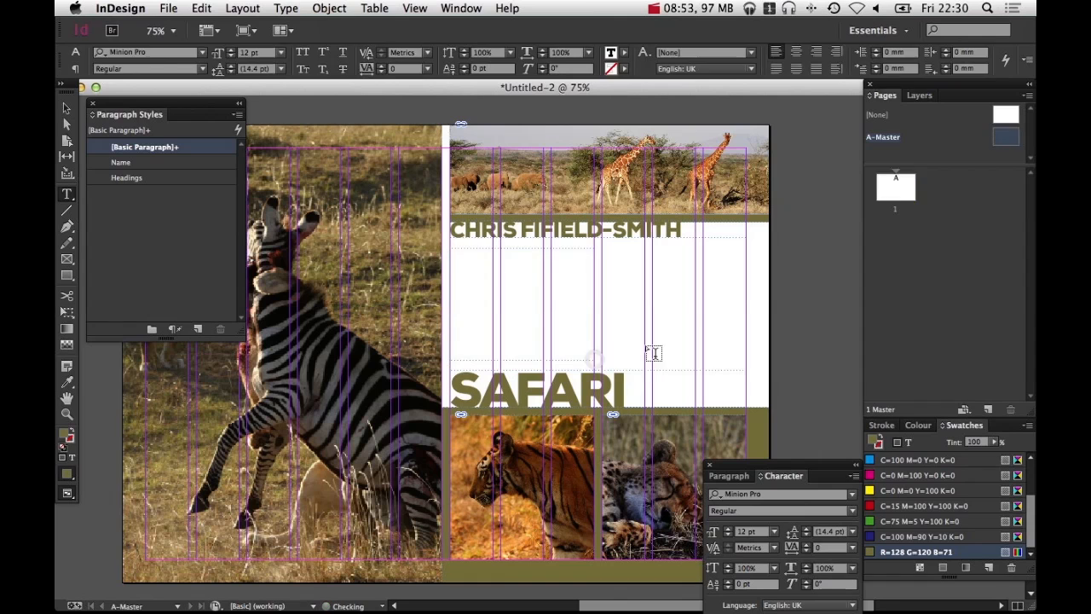
key("Escape")
left_click_drag(514, 259, 520, 262)
key("shift+Down")
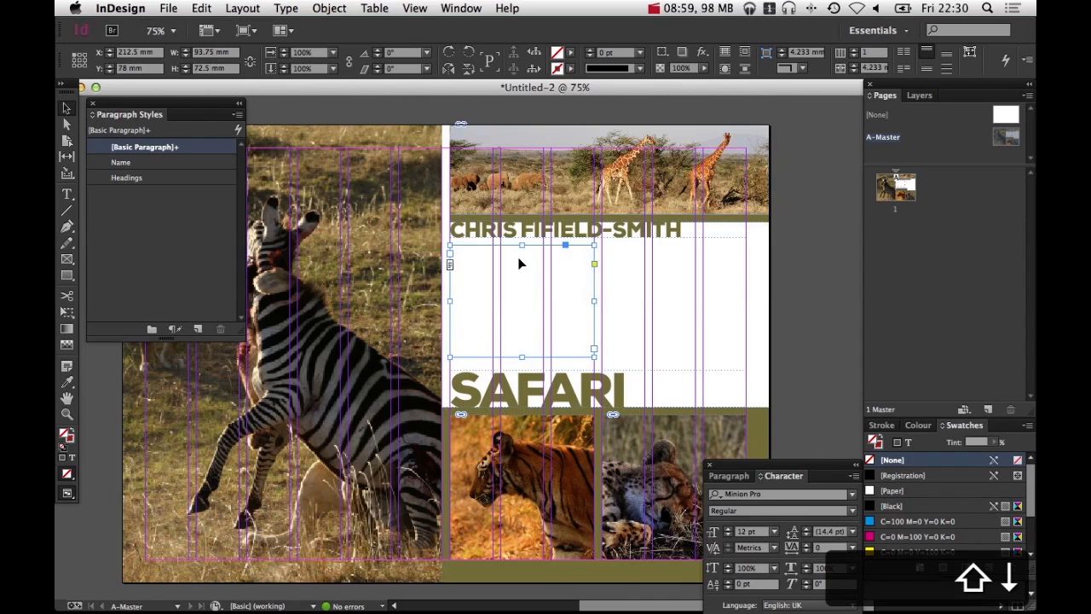
key("a")
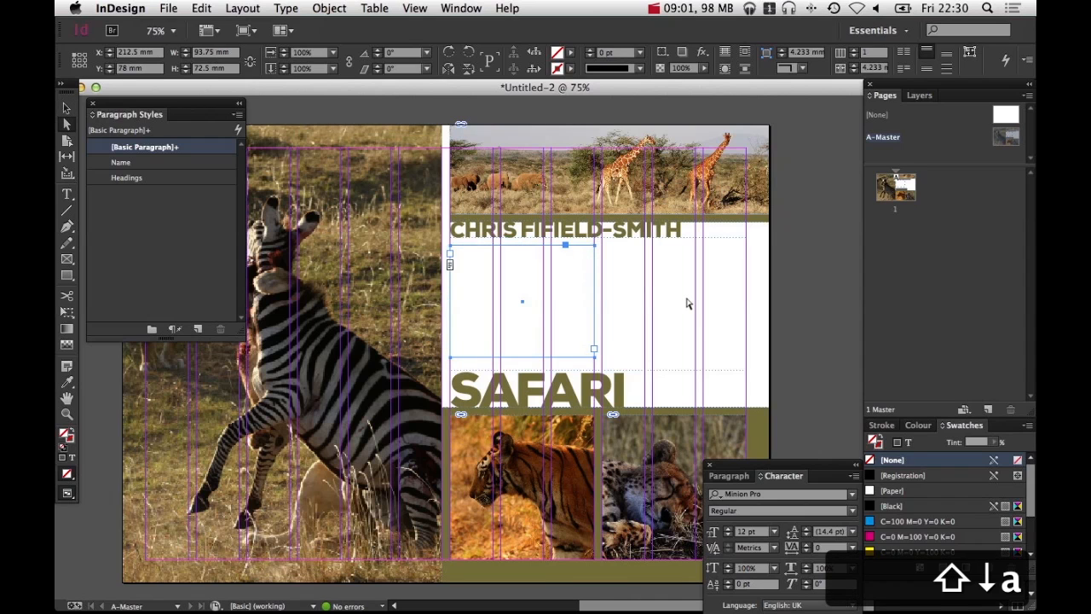
key("shift+Down")
left_click(798, 333)
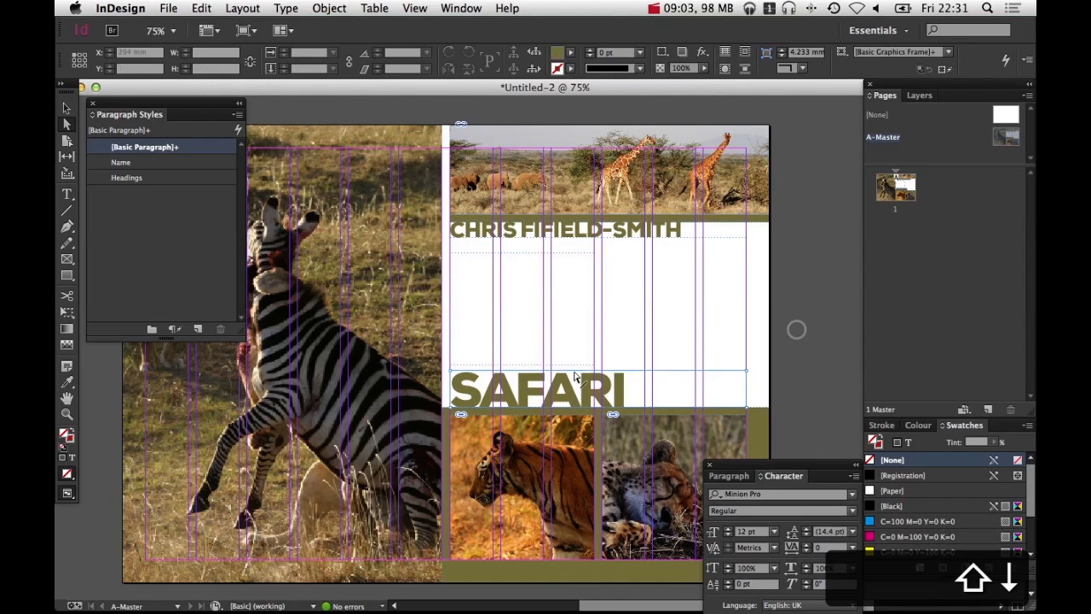
left_click(569, 377)
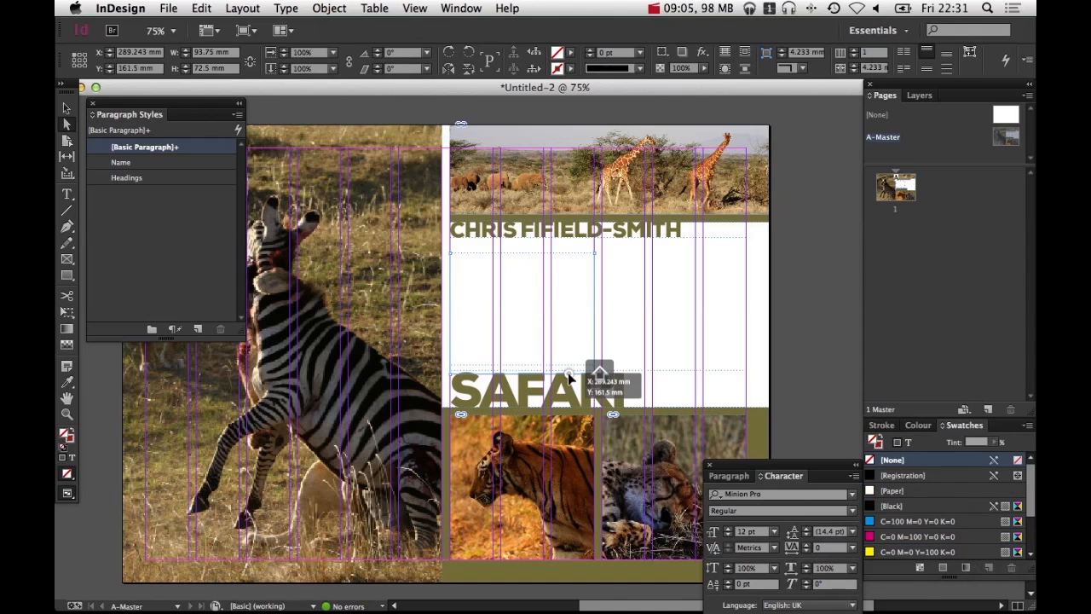
left_click_drag(569, 376, 567, 375)
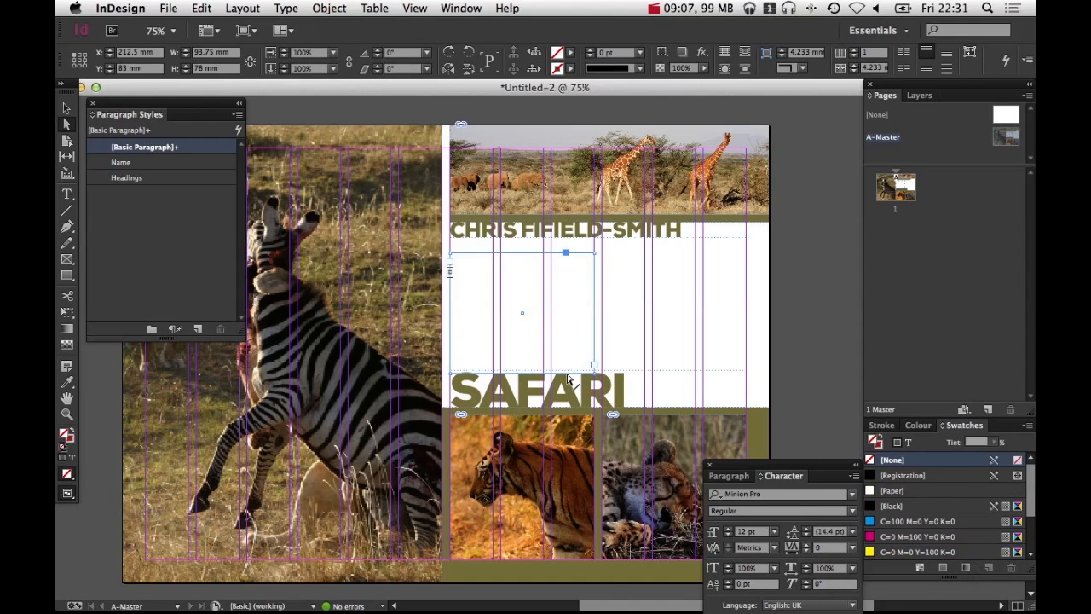
key("shift+Up")
key("shift+Up")
left_click(793, 305)
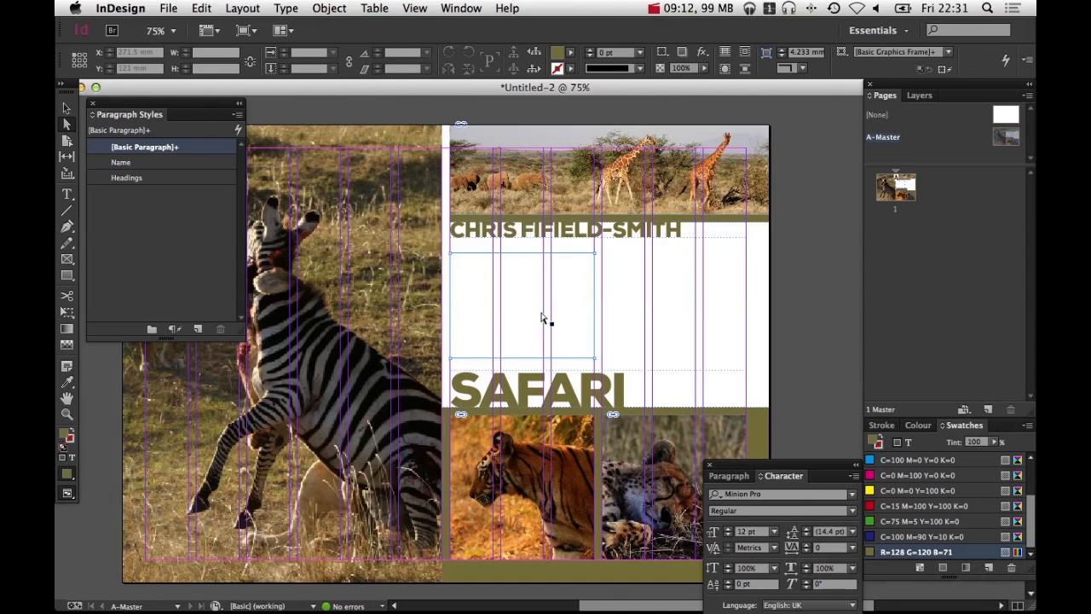
key("t")
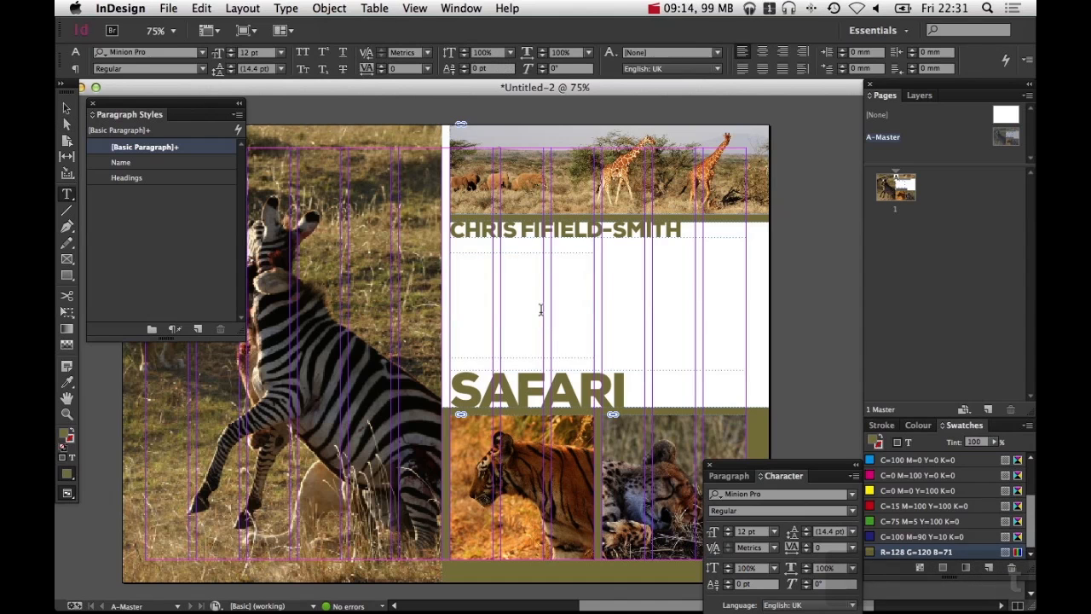
left_click(542, 318)
type("aasdfasdfas")
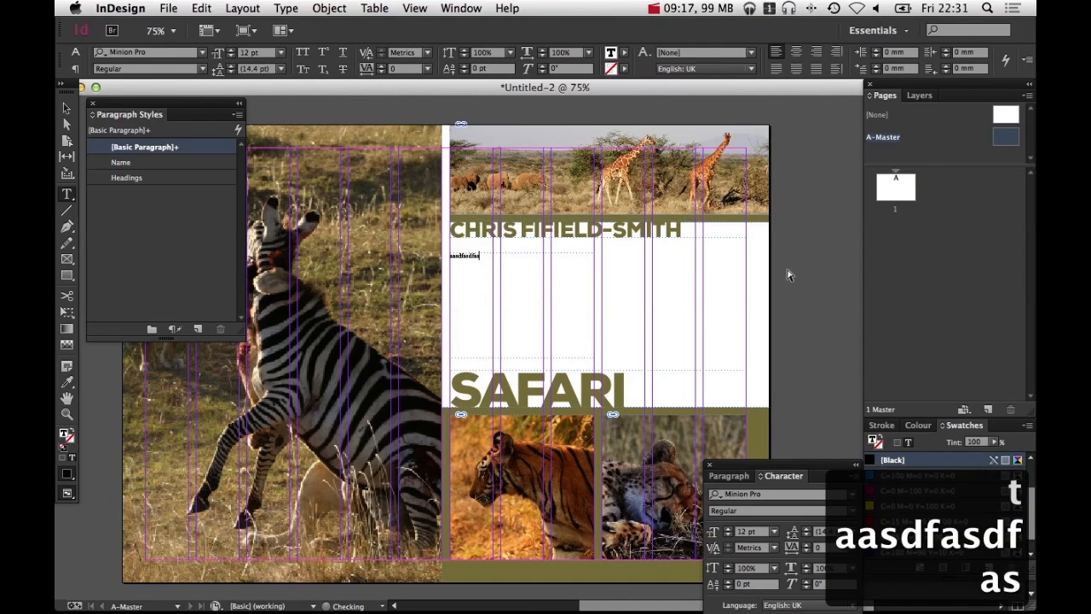
key("super+z")
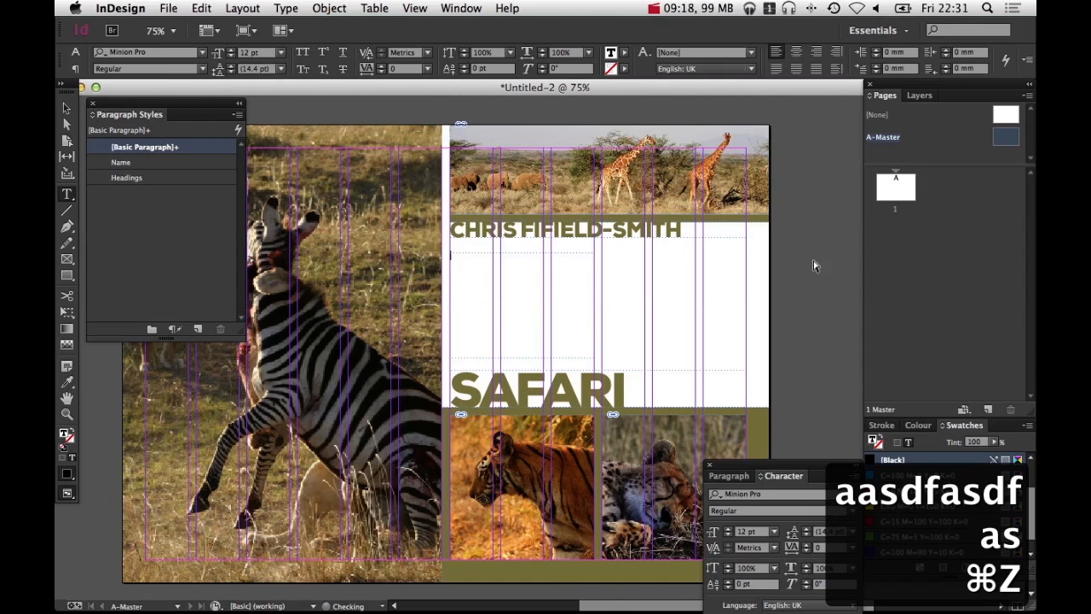
Duplicate the text frame into the right-hand columns beside it, undoing an accidental move
key("v")
left_click(546, 300)
left_click_drag(542, 295, 680, 298)
left_click(787, 280)
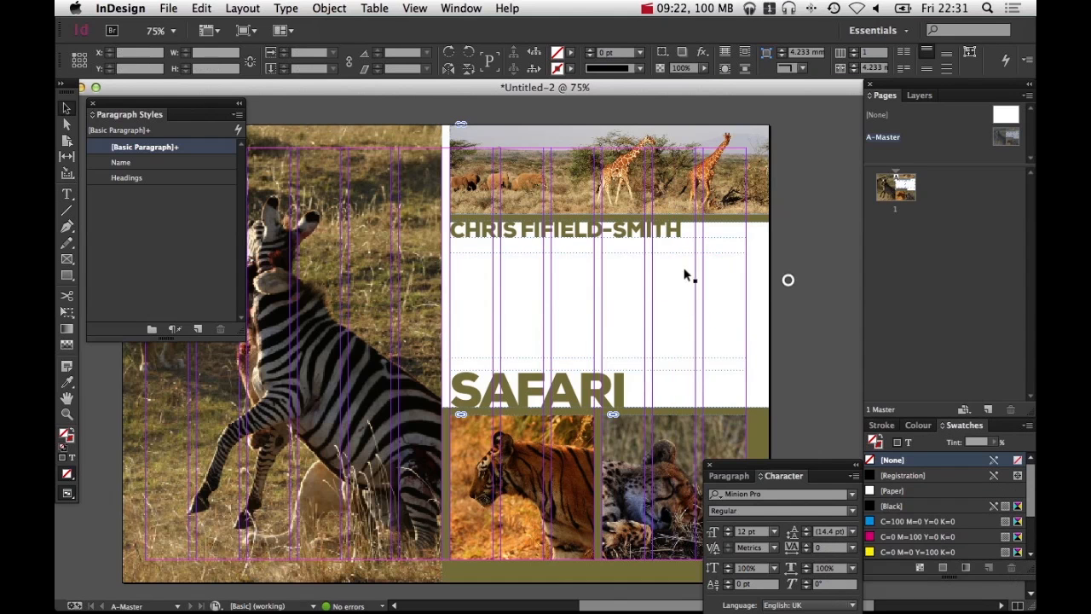
left_click(536, 353)
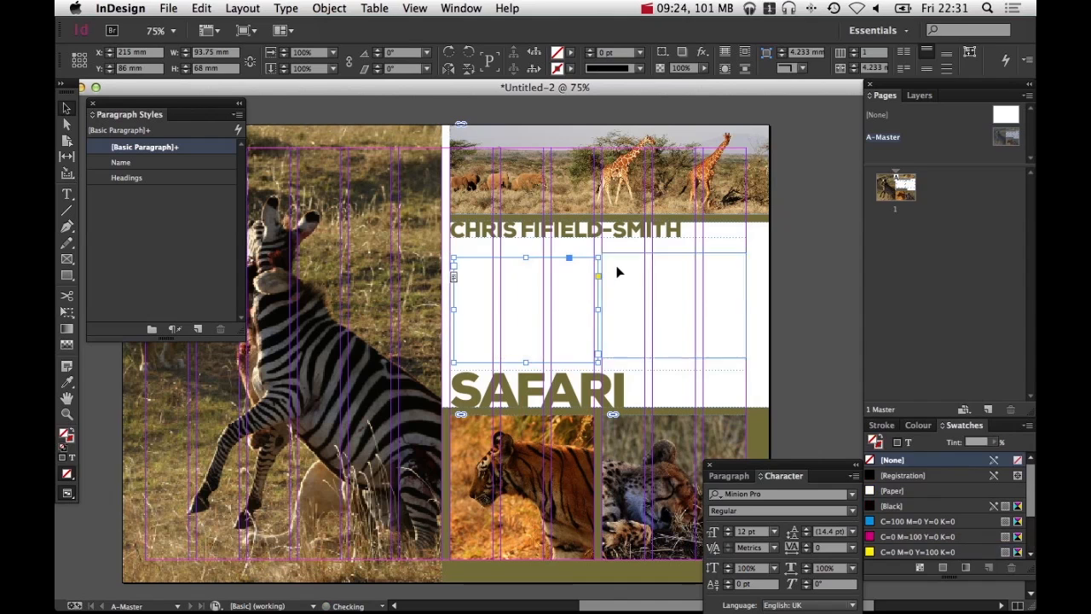
key("super+z")
key("super+z")
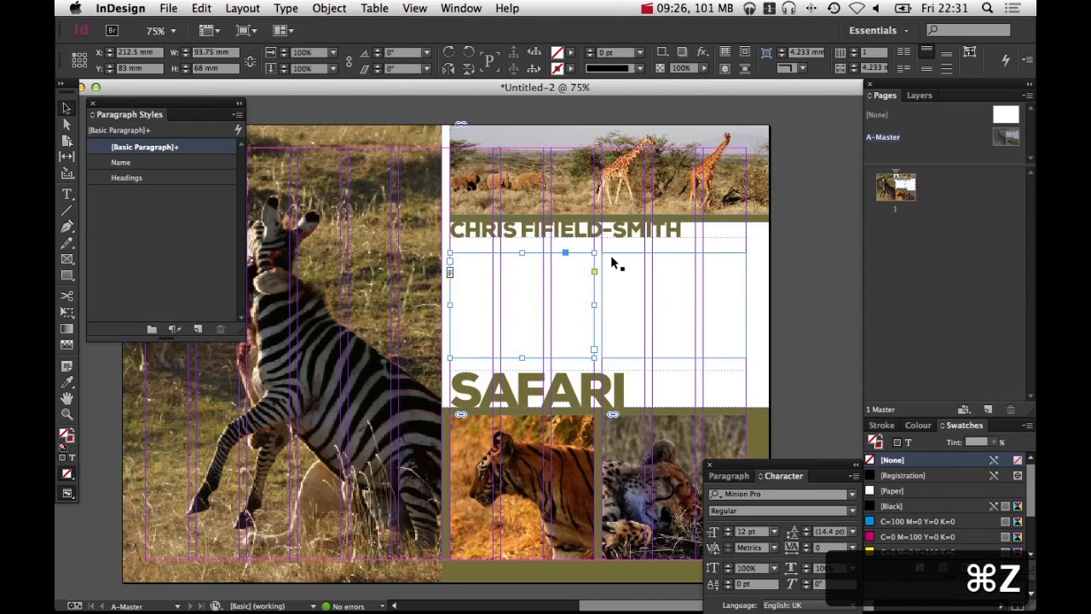
Fill the left text frame with placeholder text by typing a line and pasting it repeatedly
double_click(558, 309)
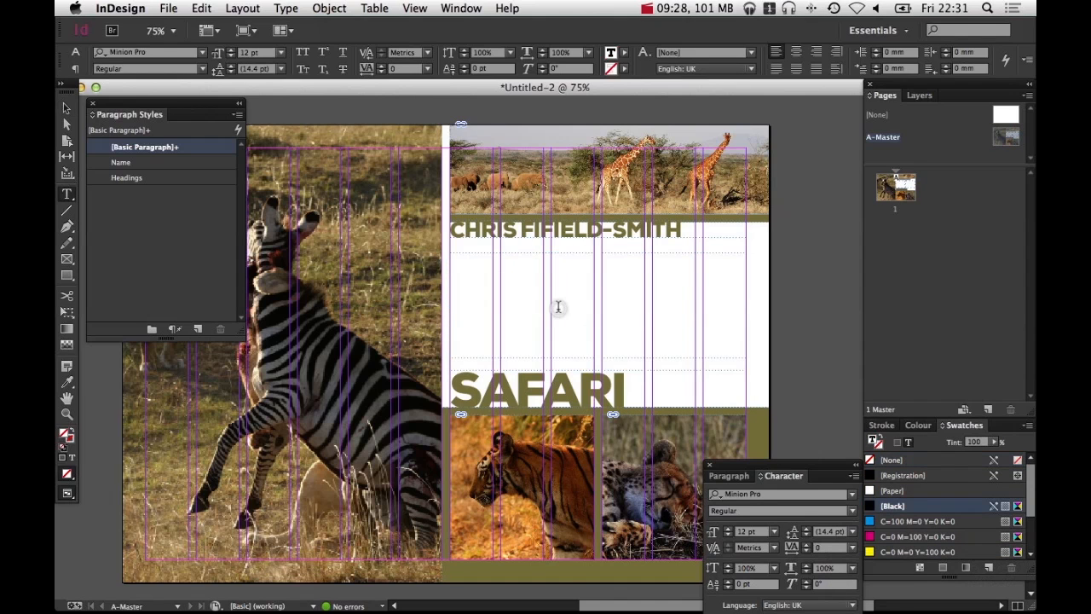
type("ikhkjahkj")
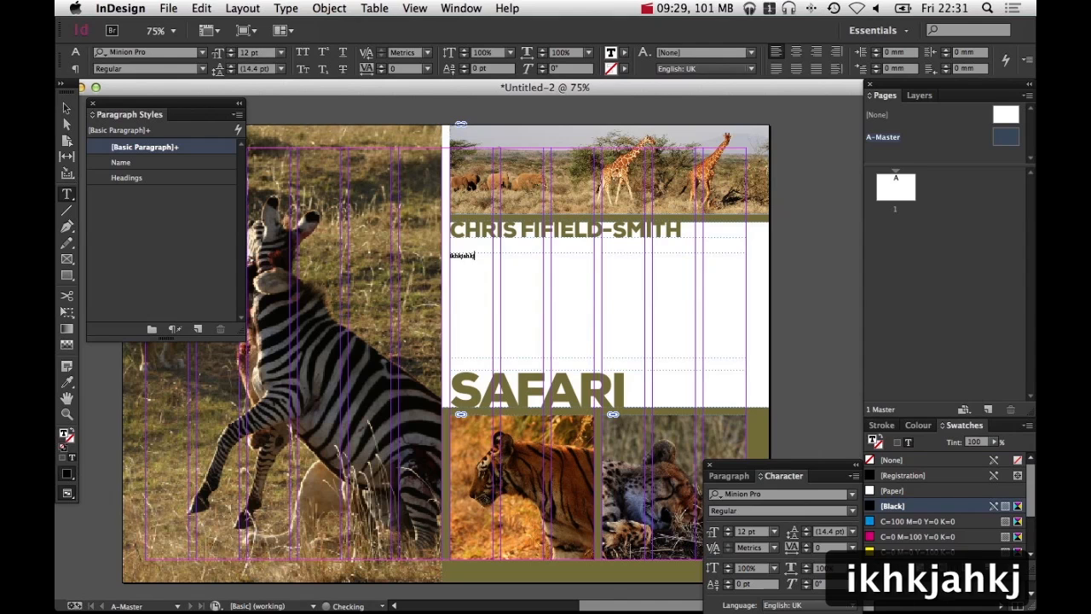
type(" a s do sdkjh sh sdiu dkjh")
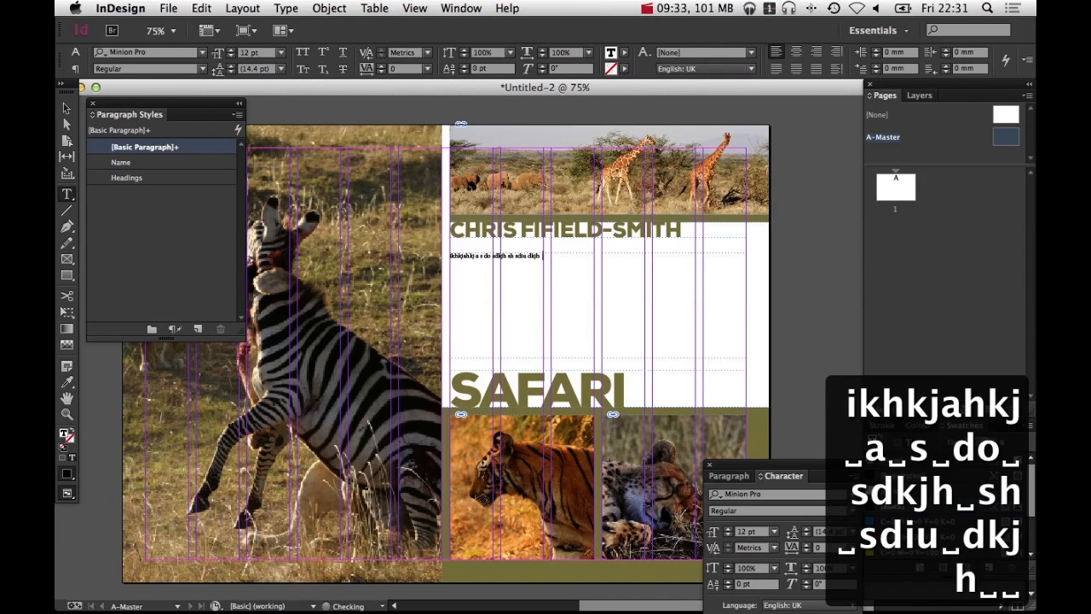
key("BackSpace")
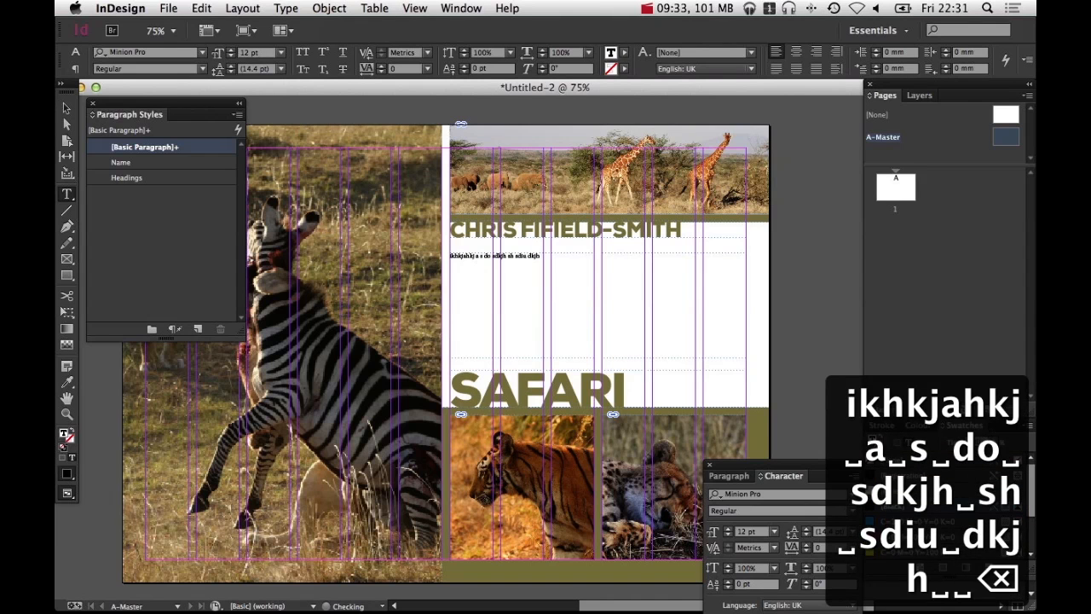
key("super+a")
key("super+c")
key("super+v")
key("super+v")
key("super+v")
key("super+v")
key("super+v")
key("super+v")
key("super+v")
key("super+v")
key("super+v")
key("super+v")
key("super+v")
key("super+v")
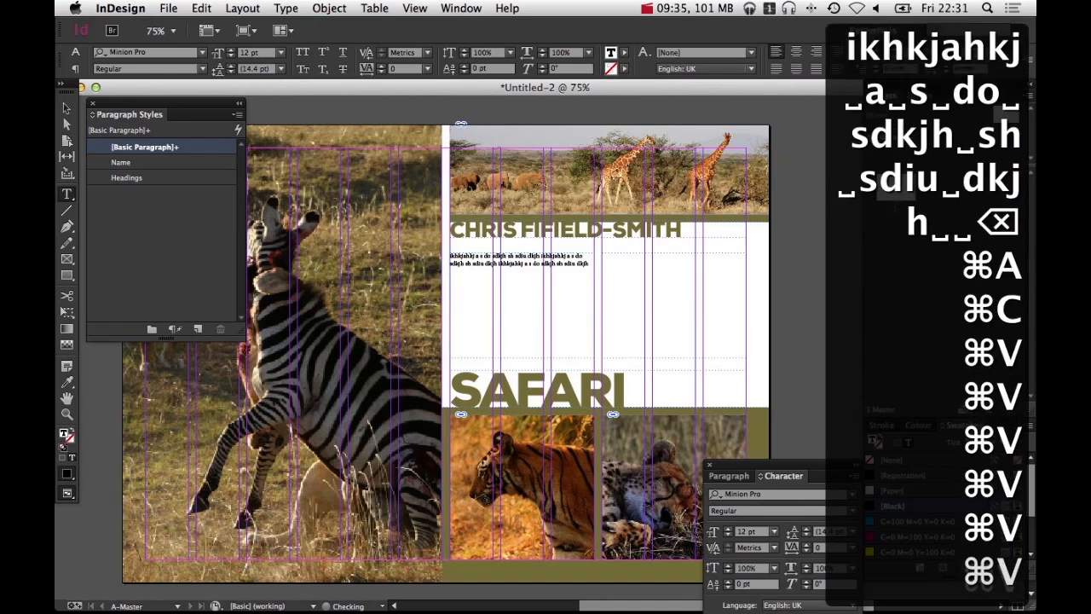
key("super+v")
key("super+v")
key("super+v")
key("super+v")
key("super+v")
key("super+v")
key("super+v")
key("super+v")
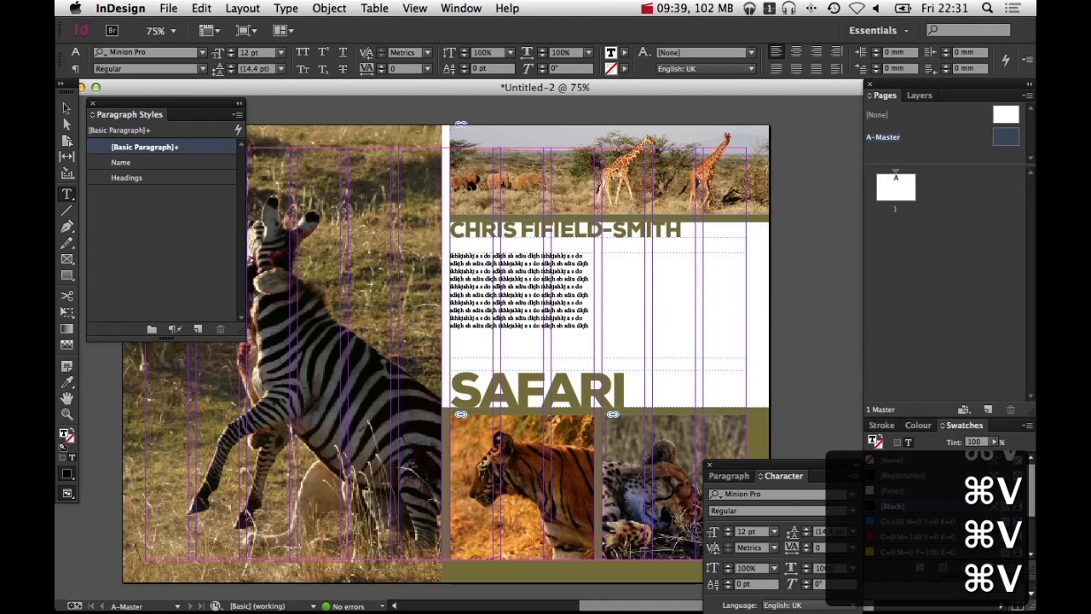
key("super+v")
key("super+v")
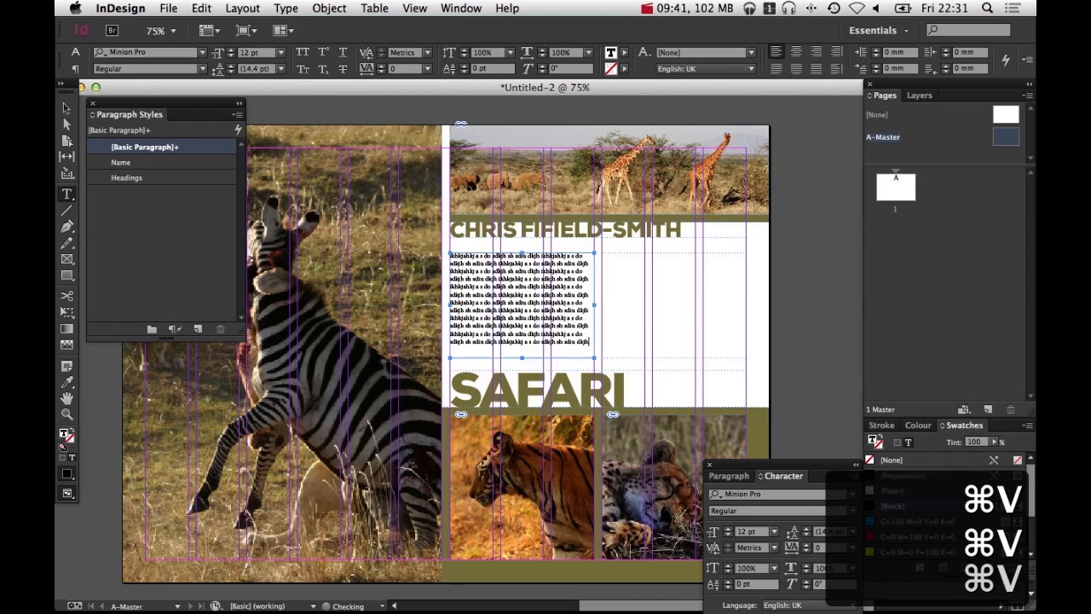
key("super+v")
key("super+v")
key("super+v")
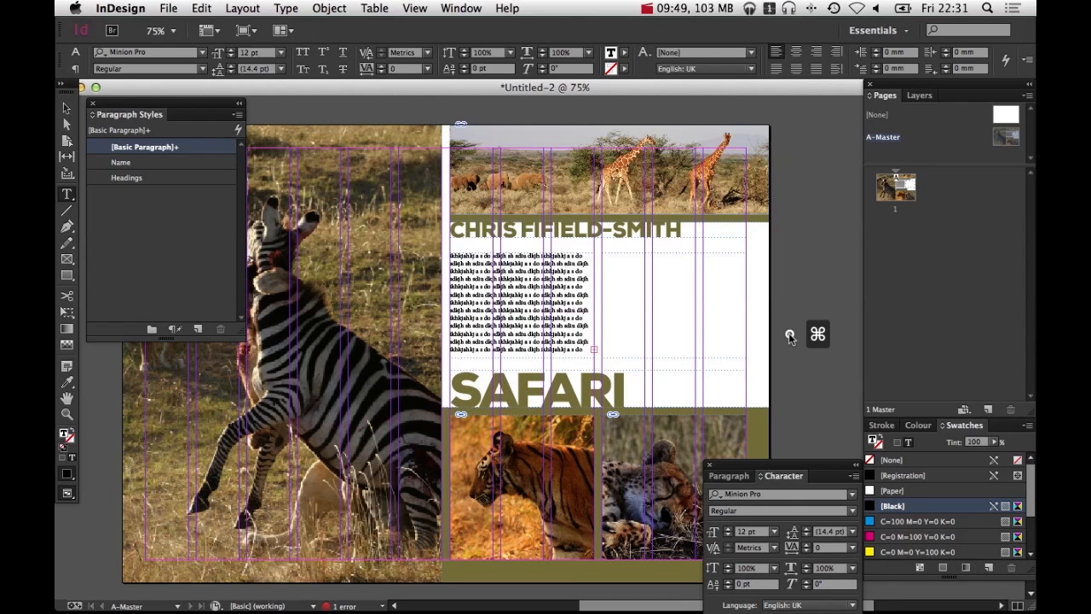
Preview the layout, then type test text in the right text frame and clear it again
key("w")
key("v")
left_click(558, 339)
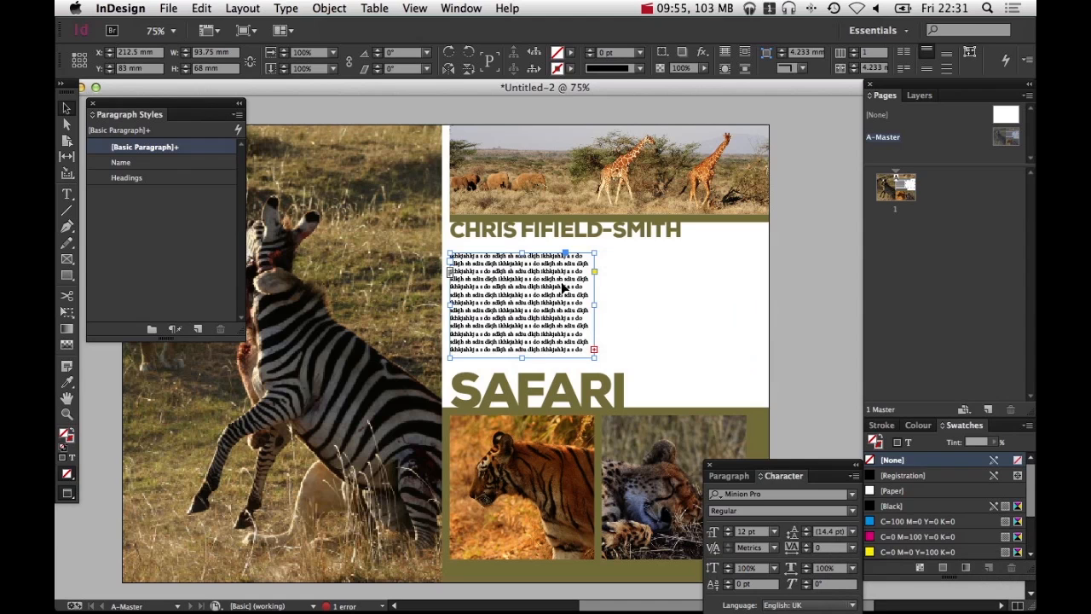
left_click(615, 275)
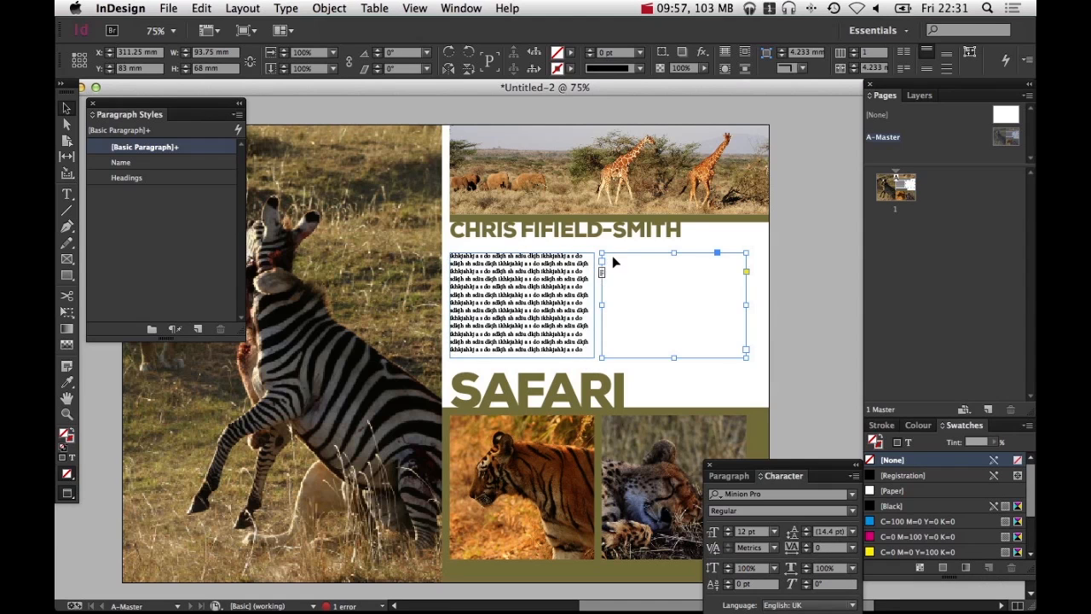
double_click(614, 261)
type("asdfasdf")
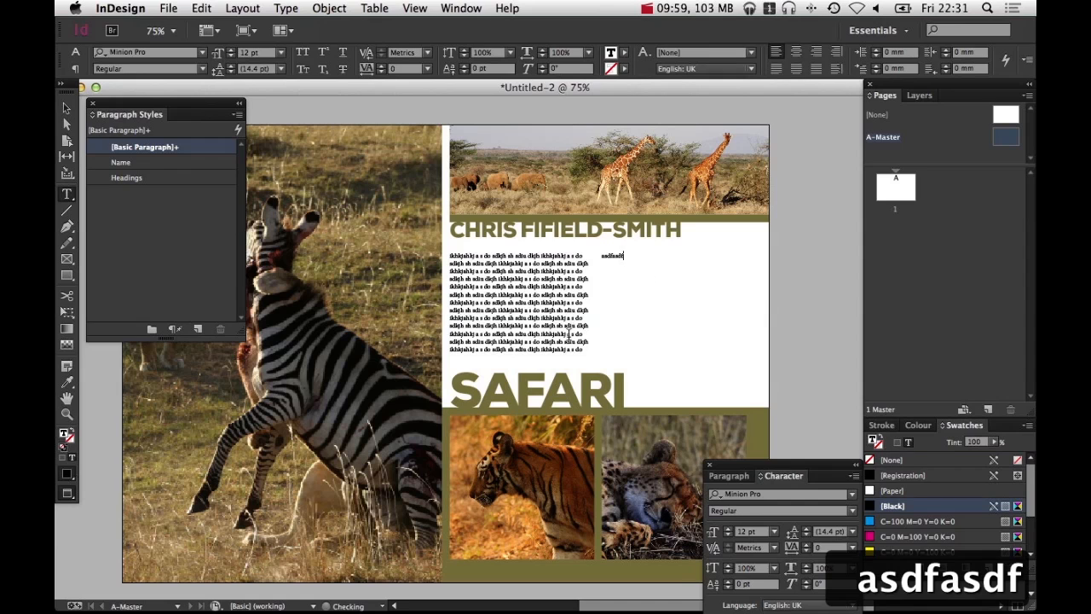
key("super+a")
key("BackSpace")
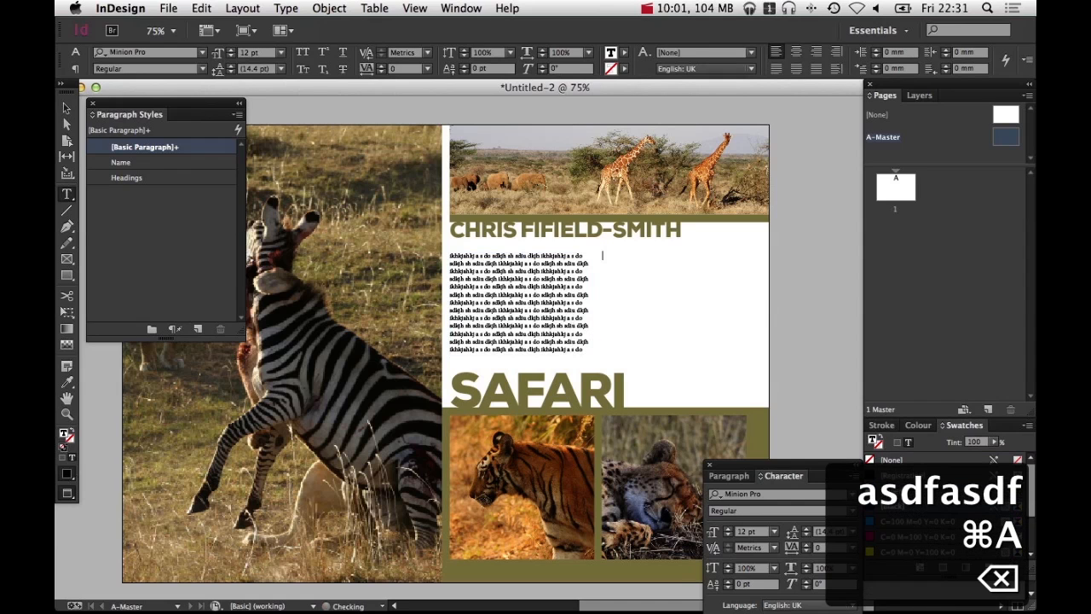
Delete all the placeholder text from the left text frame
left_click(543, 339)
key("super+a")
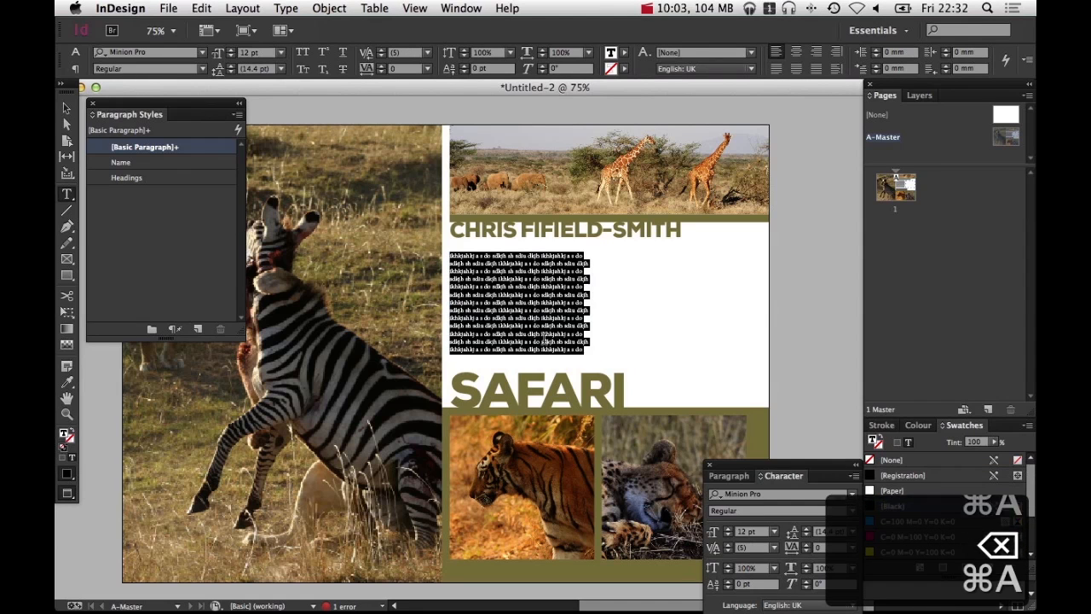
key("BackSpace")
left_click(814, 316, "super")
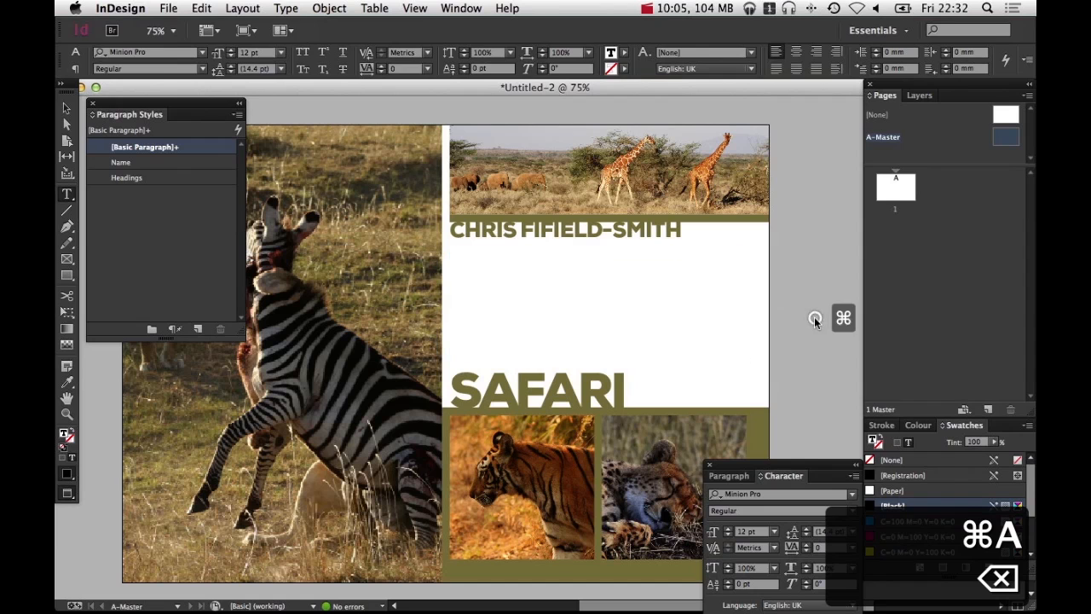
Return to normal view and select the two empty text frames in turn
key("v")
left_click(551, 301)
key("w")
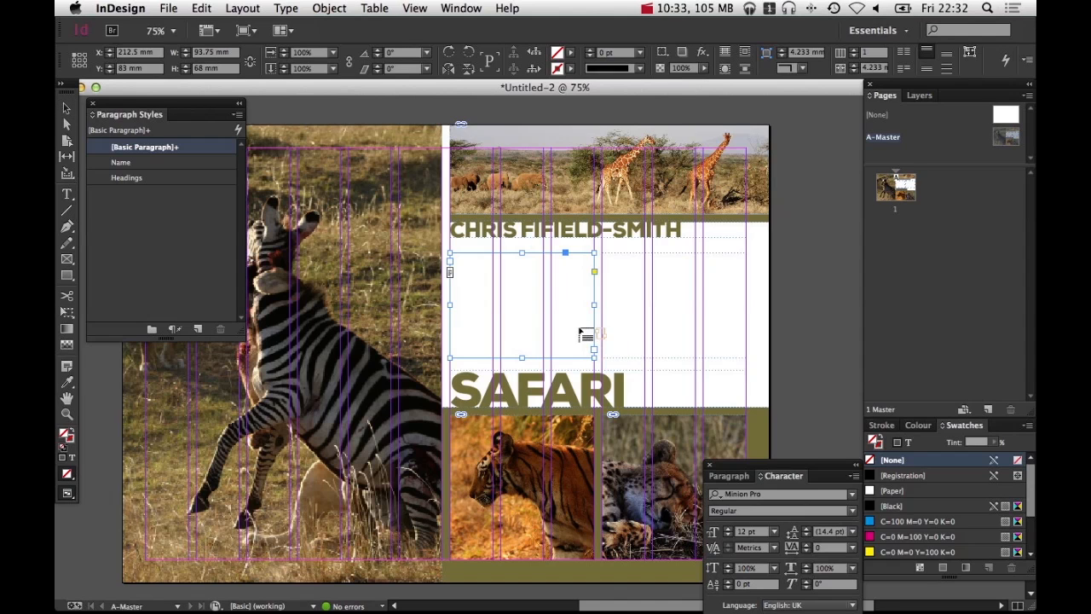
left_click(632, 303)
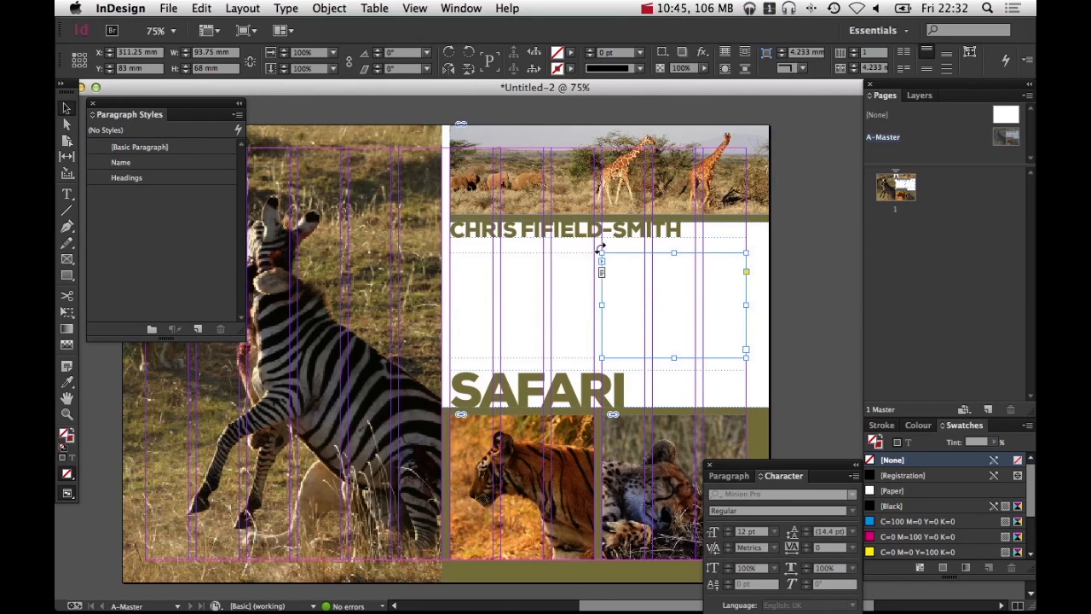
left_click(574, 312)
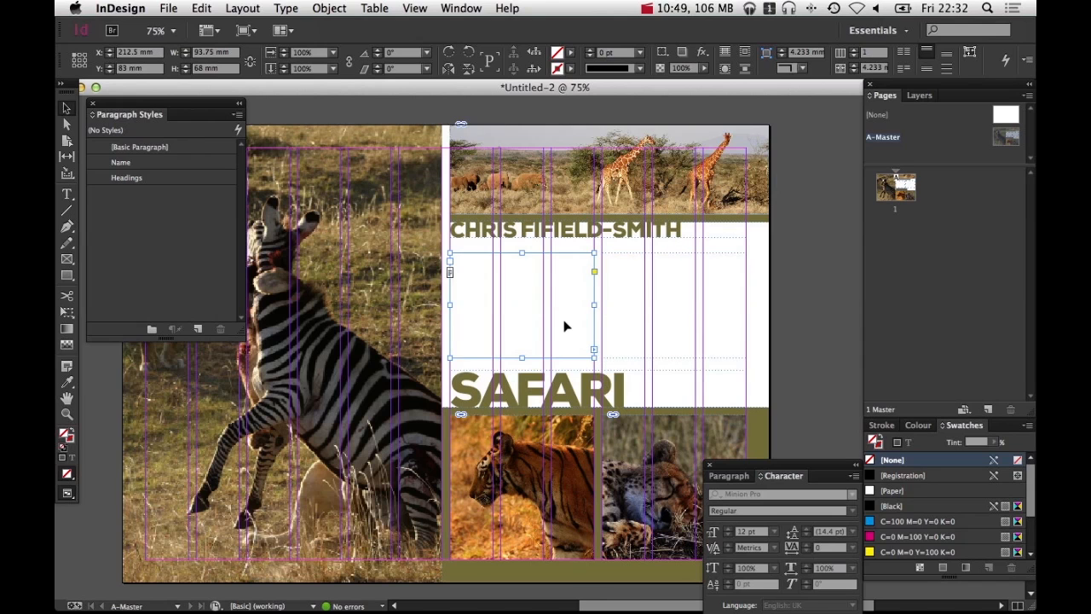
Paste a line of test text repeatedly so it flows from the left text frame into the right one
left_click_drag(566, 324, 680, 306)
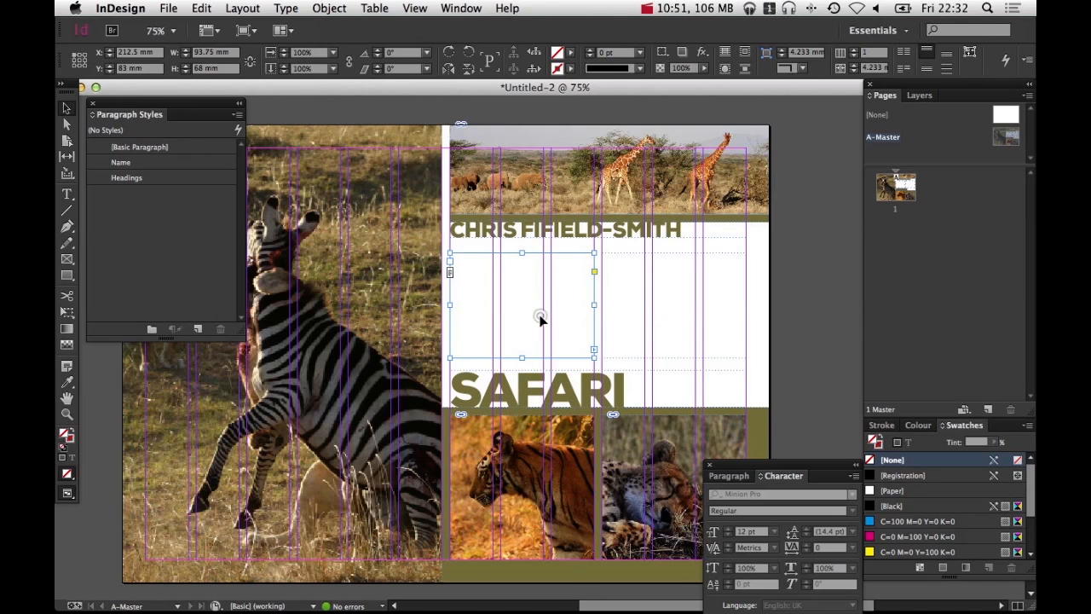
double_click(539, 315)
key("super+v")
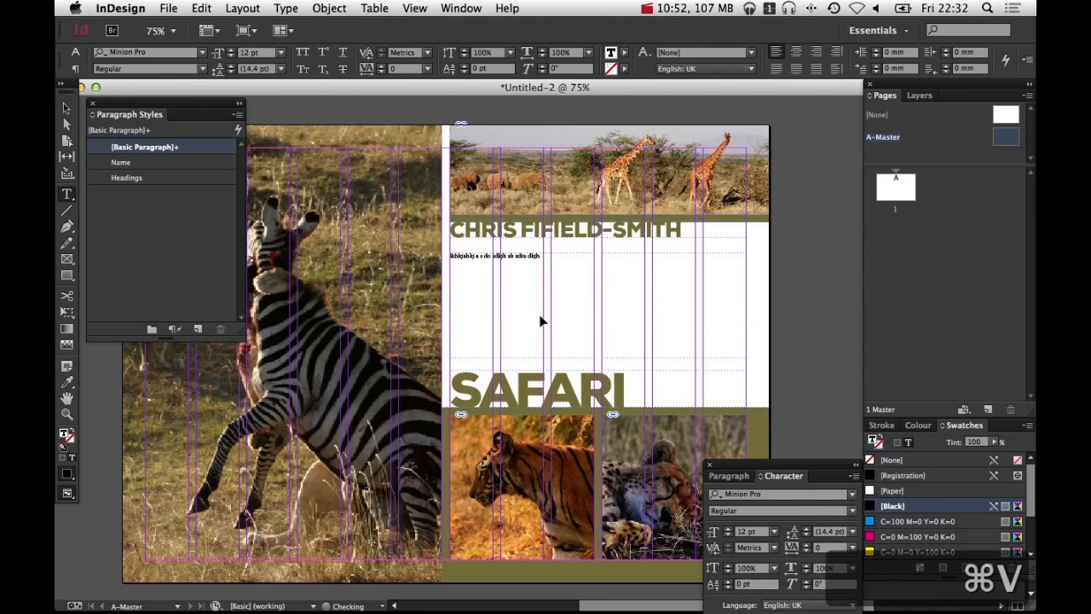
key("super+v")
key("super+v")
key("super+v")
key("super+a")
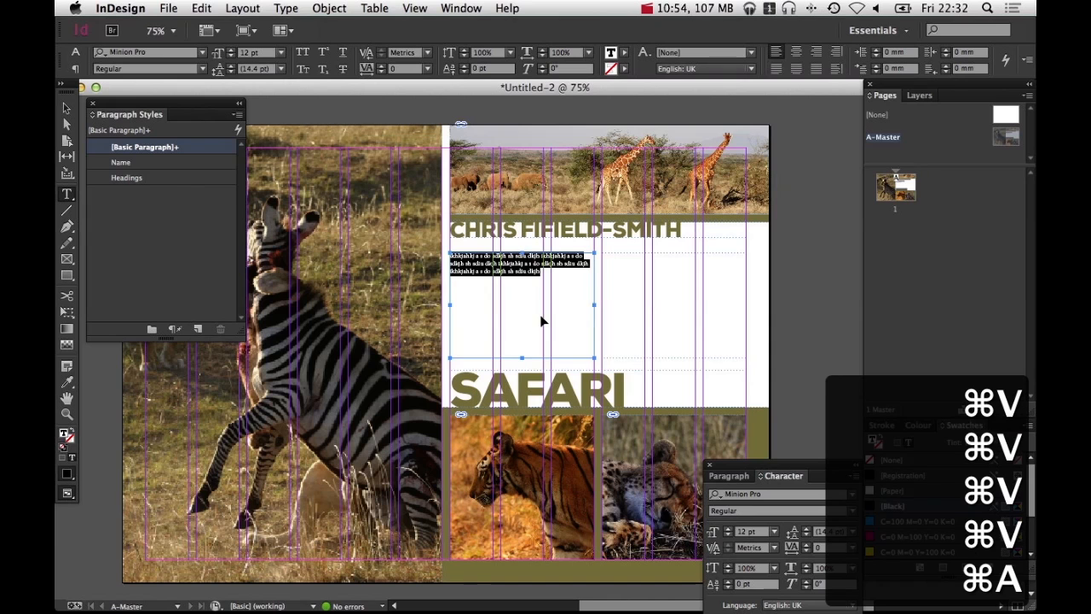
key("super+c")
key("super+v")
key("super+v")
key("super+v")
key("super+v")
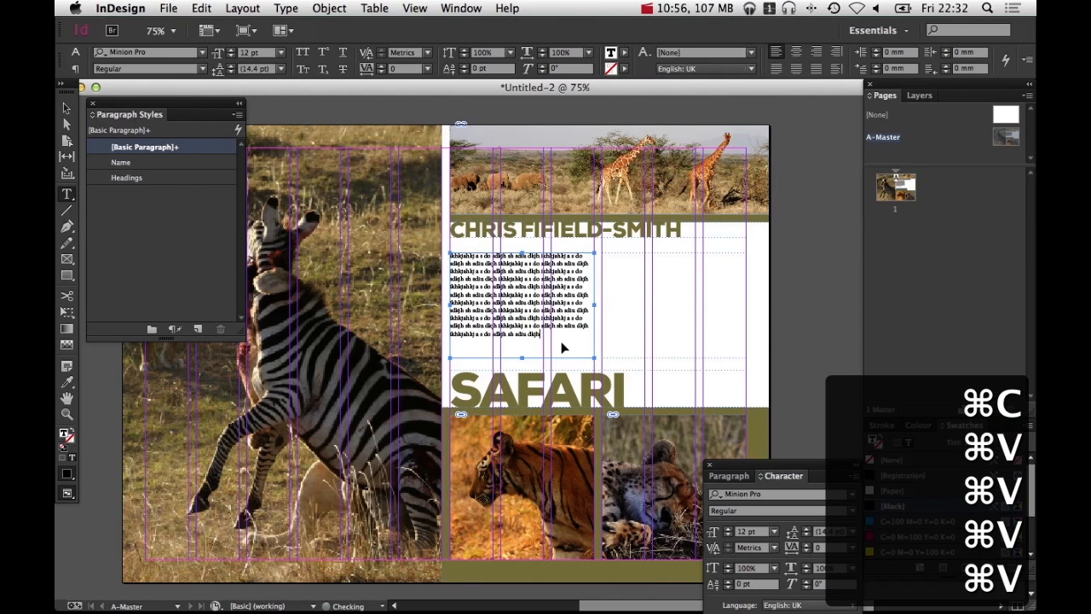
key("super+v")
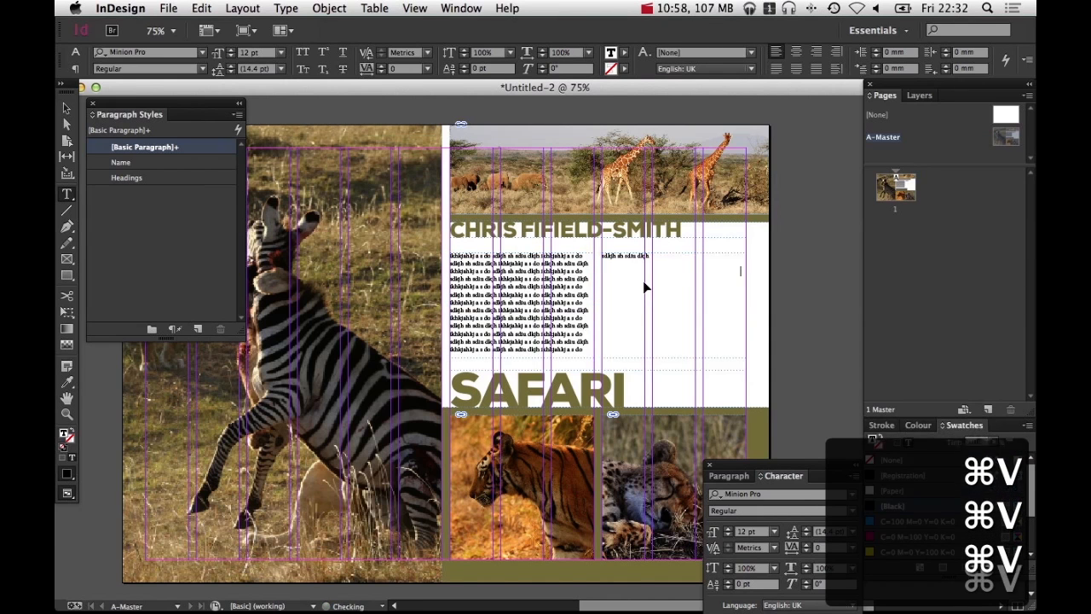
key("super+v")
key("super+v")
key("super+v")
key("super+v")
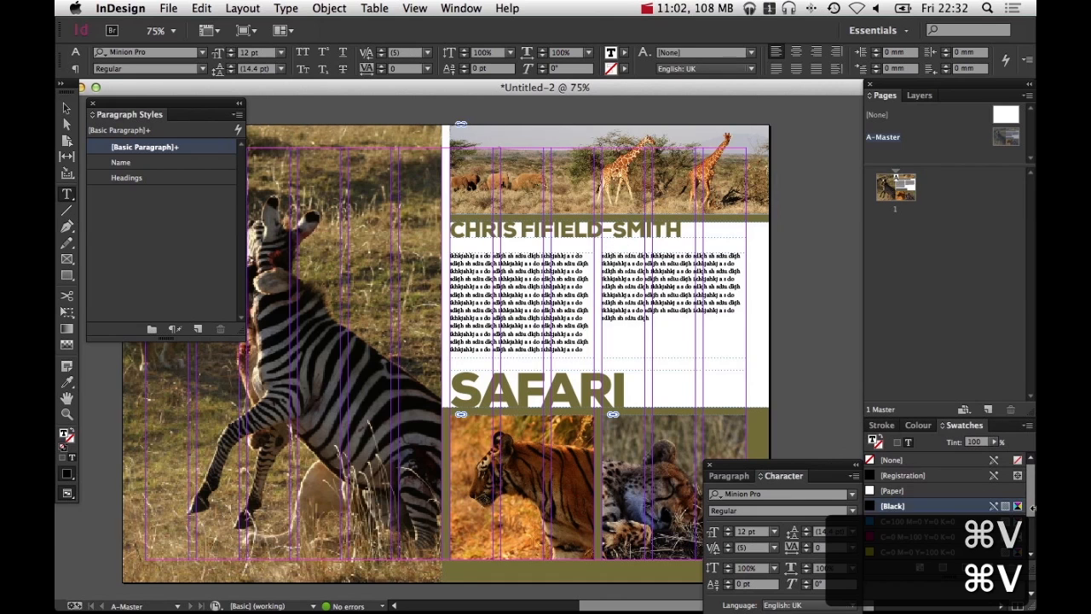
Move the cursor through the pasted test text, then select it all and delete it
key("Left")
key("Left")
key("Left")
key("Left")
key("Left")
key("Left")
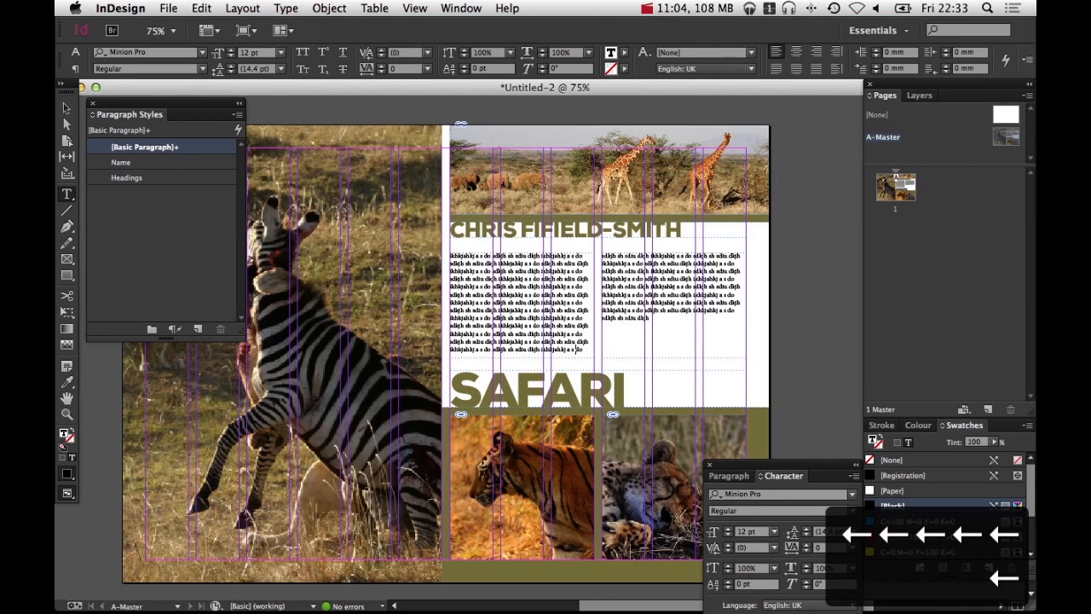
key("Right")
key("Right")
key("Right")
key("Right")
key("Right")
key("Right")
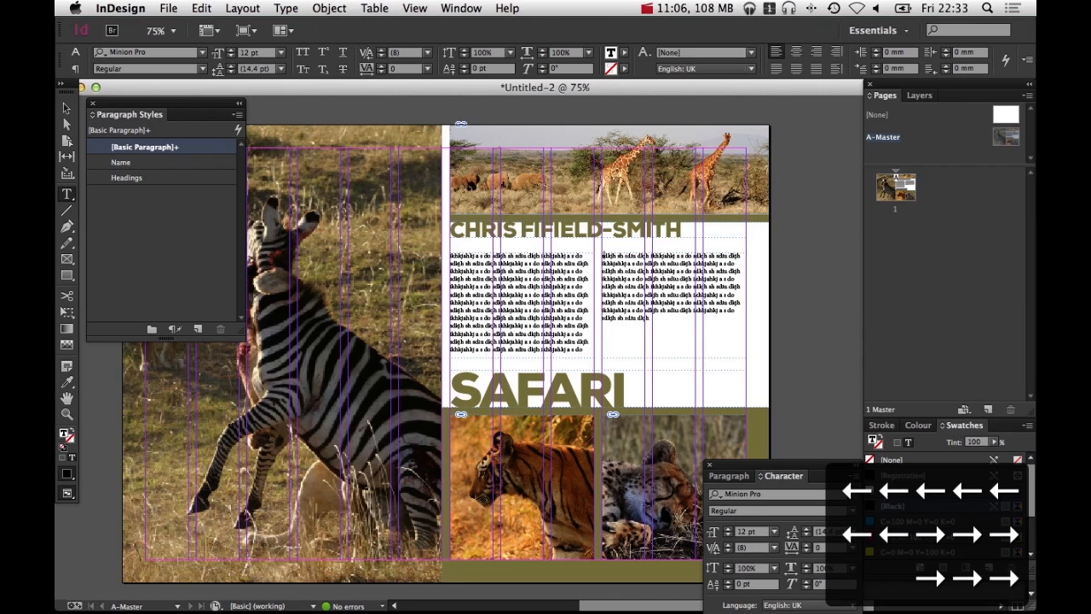
key("cmd+a")
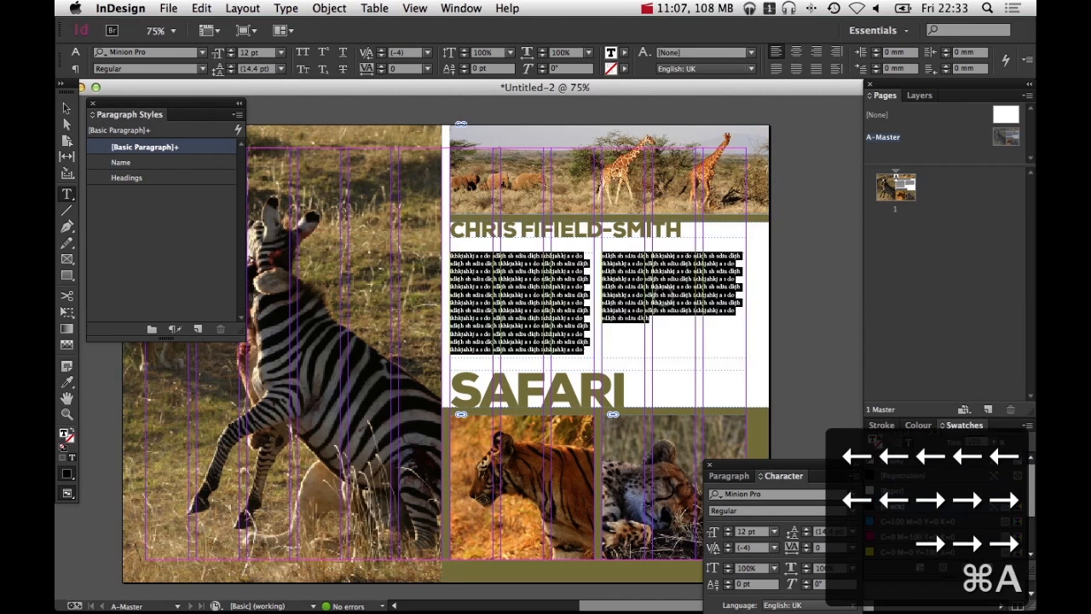
key("BackSpace")
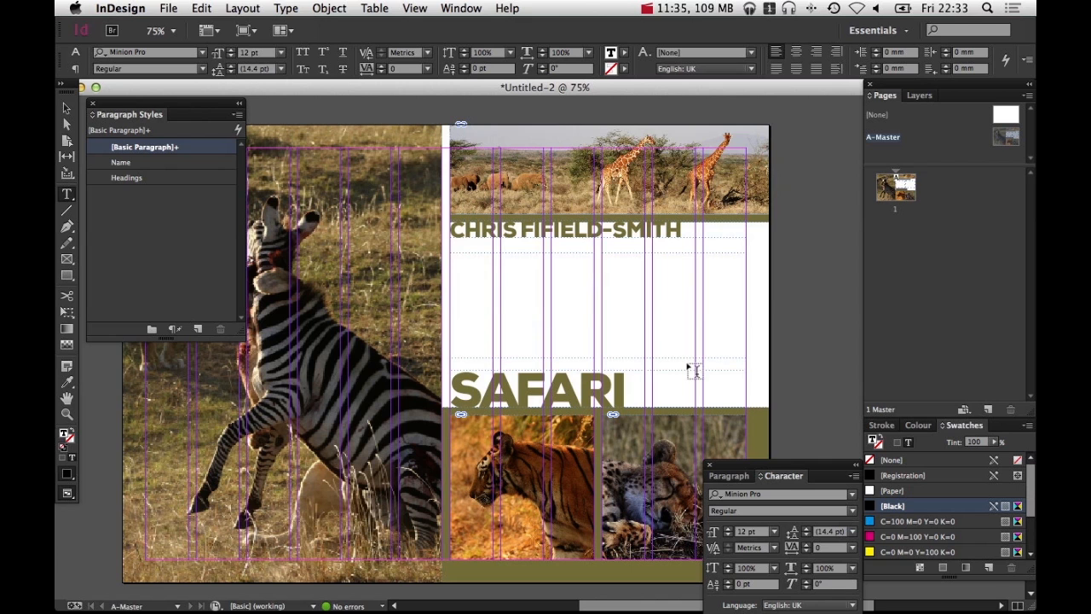
Fill the threaded body text frames with placeholder text
left_click(239, 7)
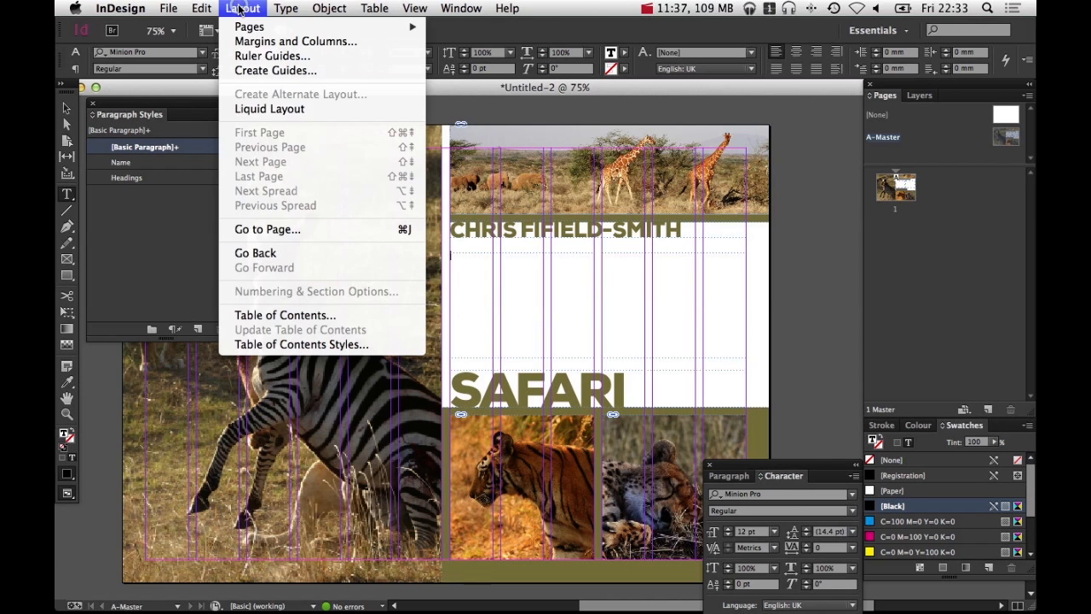
mouse_move(274, 7)
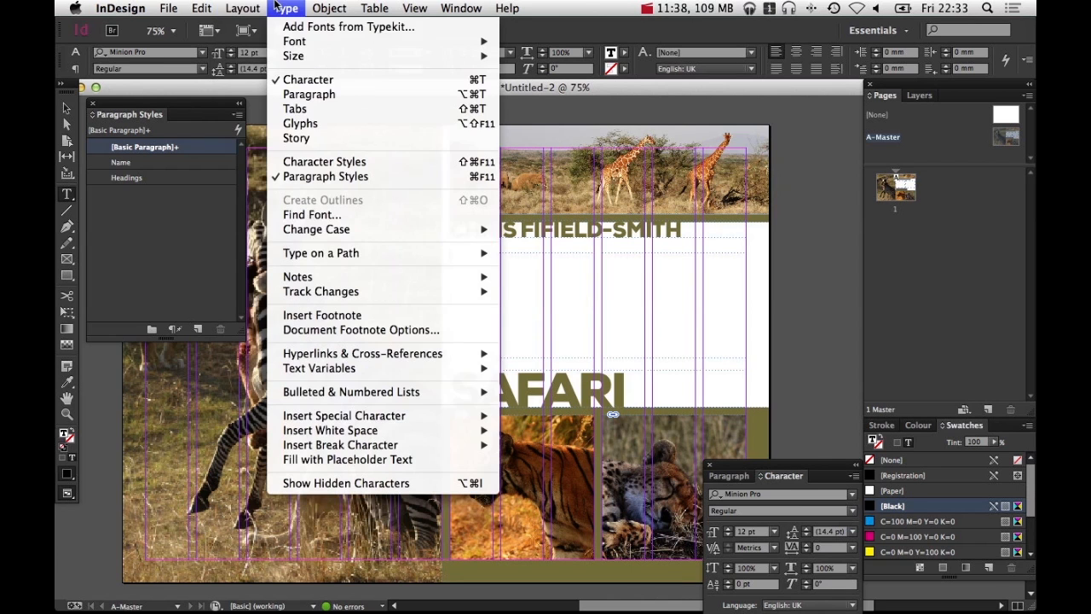
left_click(406, 461)
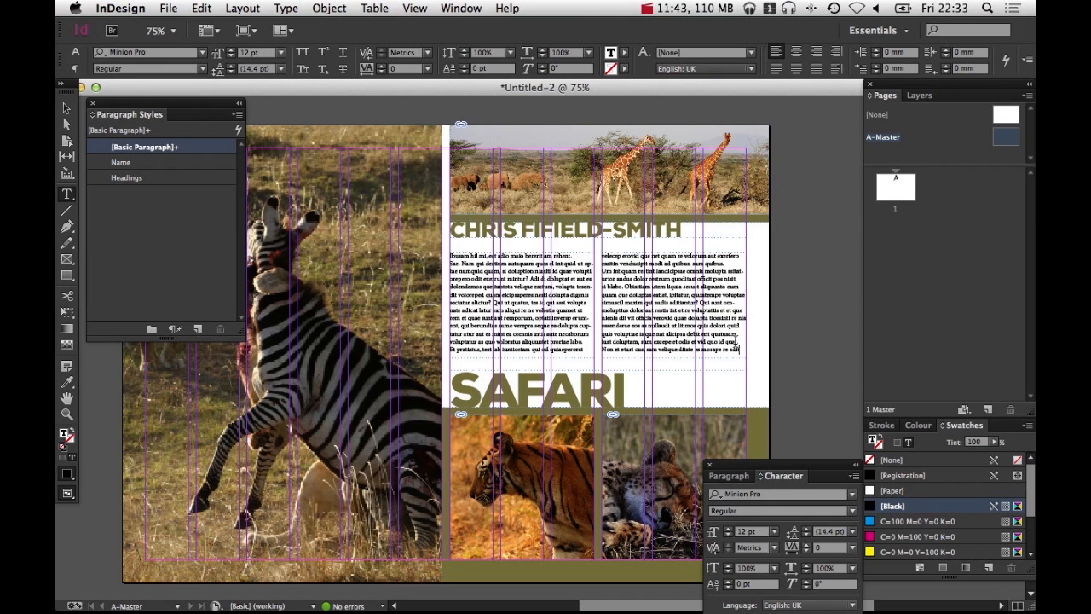
Select all the placeholder text and set its font to Nexa Book
left_click(823, 303, "super")
left_click_drag(443, 240, 550, 318)
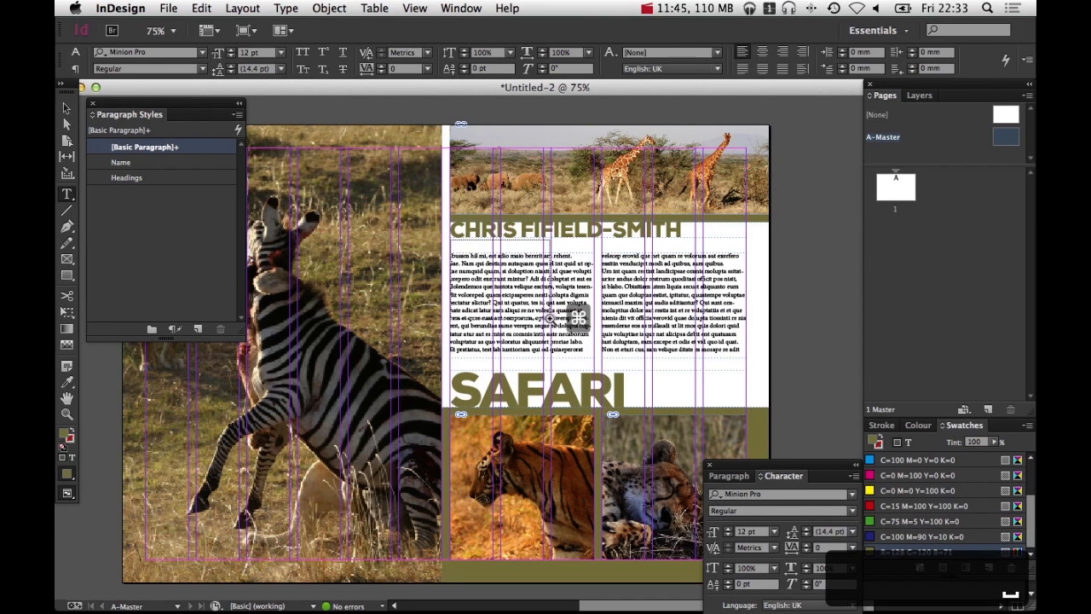
left_click(580, 329, "alt+super")
left_click(580, 329, "alt+super")
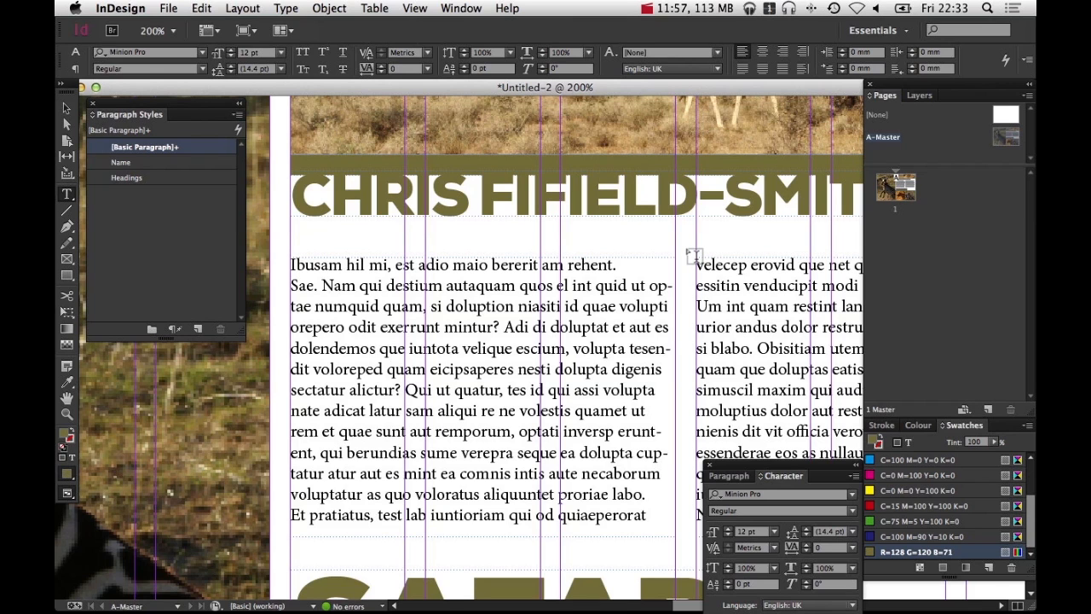
key("super+minus")
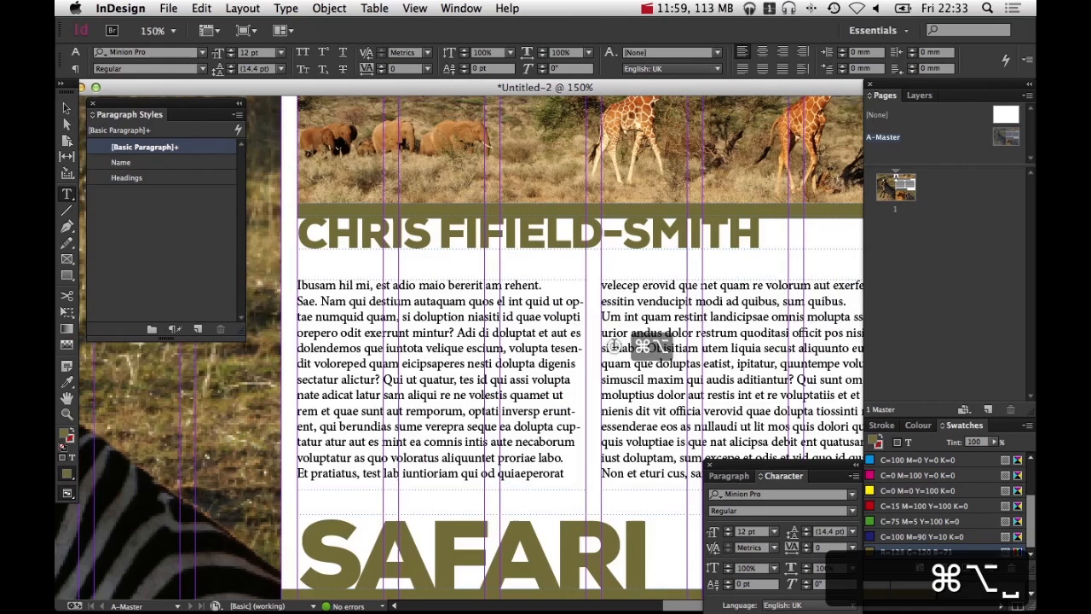
key("Escape")
key("super+minus")
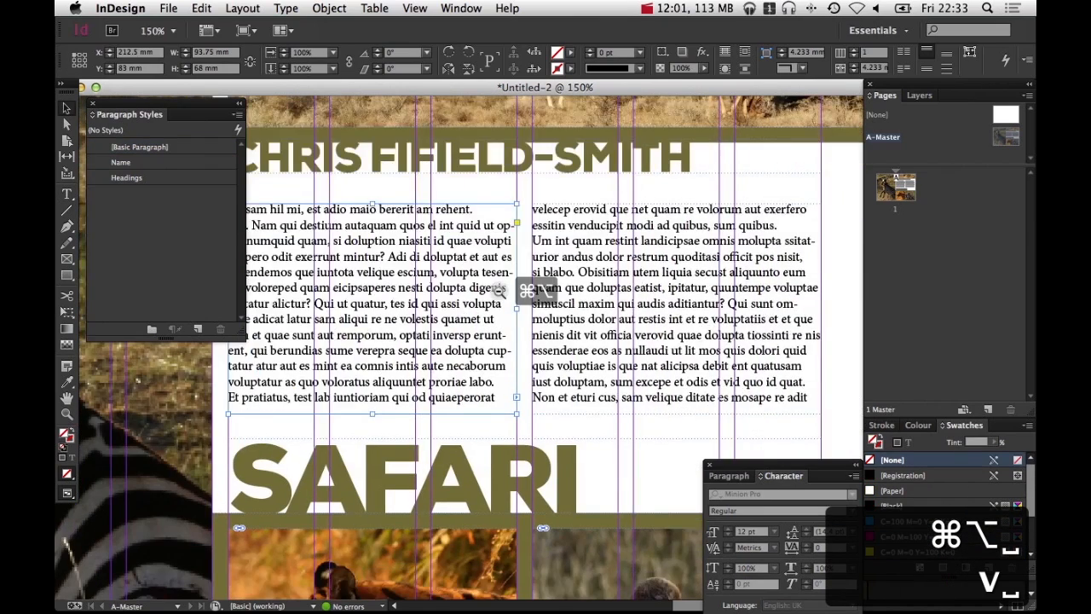
double_click(509, 337)
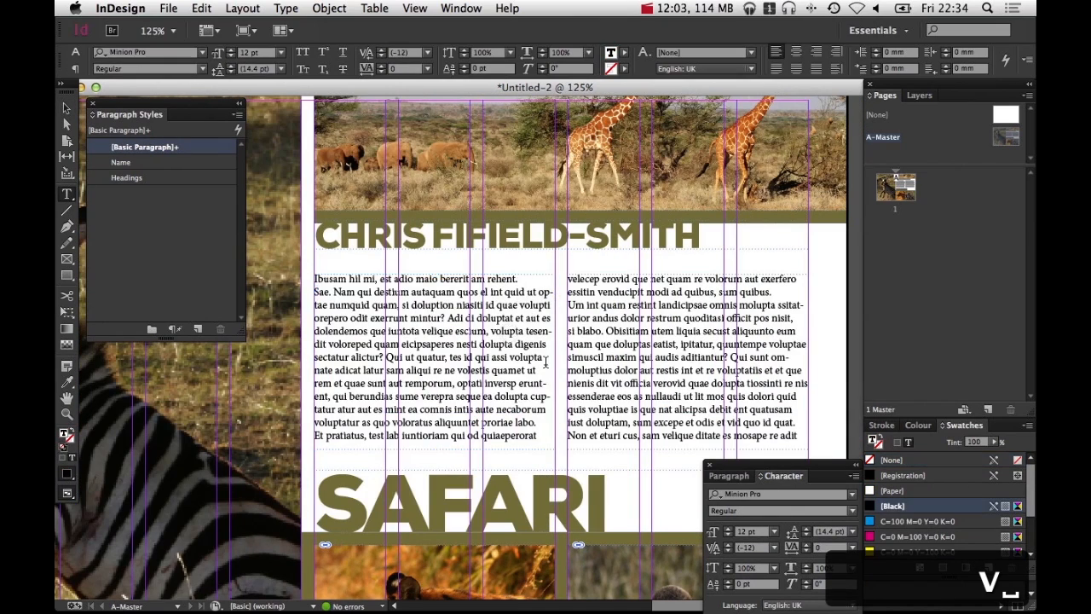
key("super+a")
left_click(851, 494)
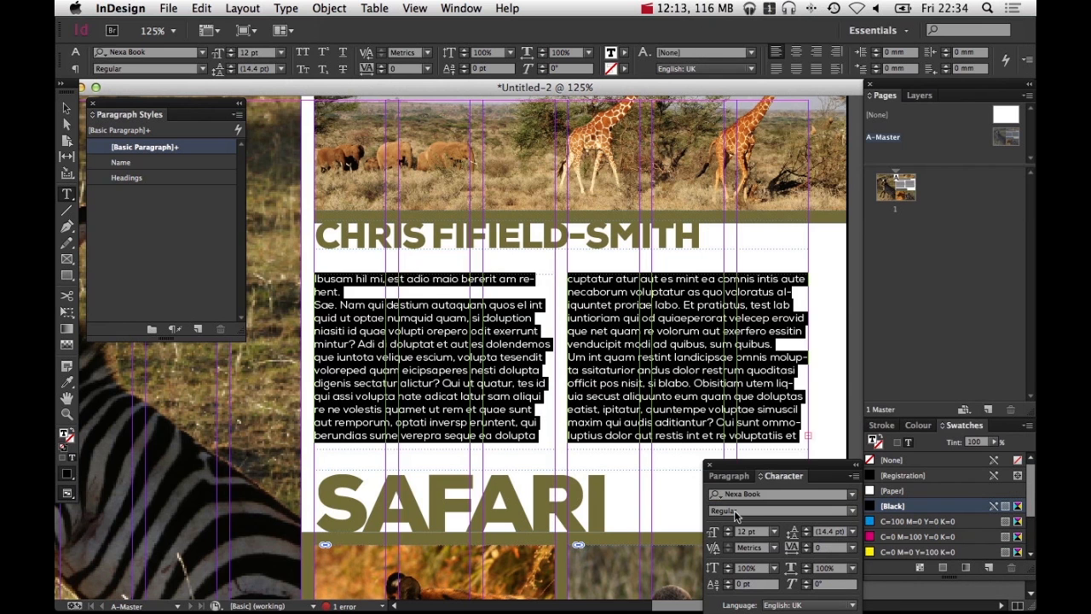
Set the body text size to 10 pt and the leading to 14 pt
left_click_drag(757, 464, 756, 430)
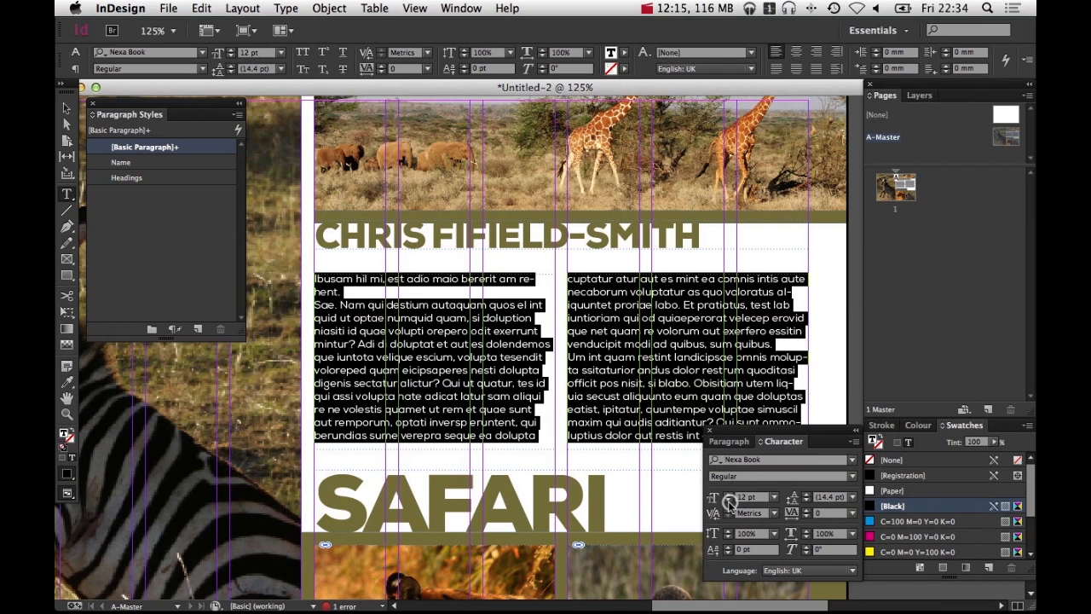
left_click(727, 501)
left_click(727, 501)
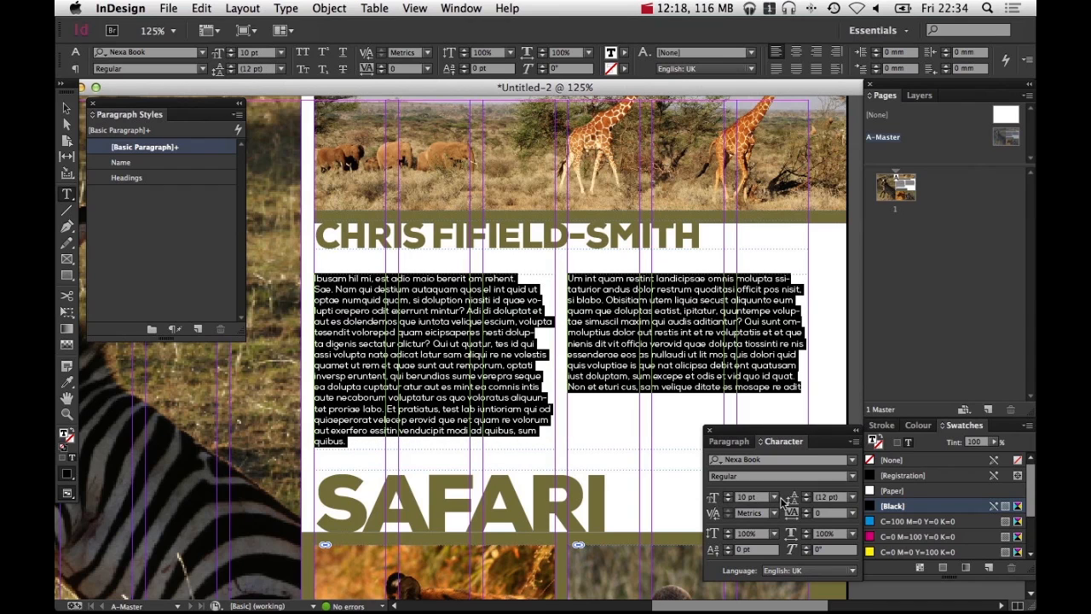
left_click(805, 499)
left_click(806, 500)
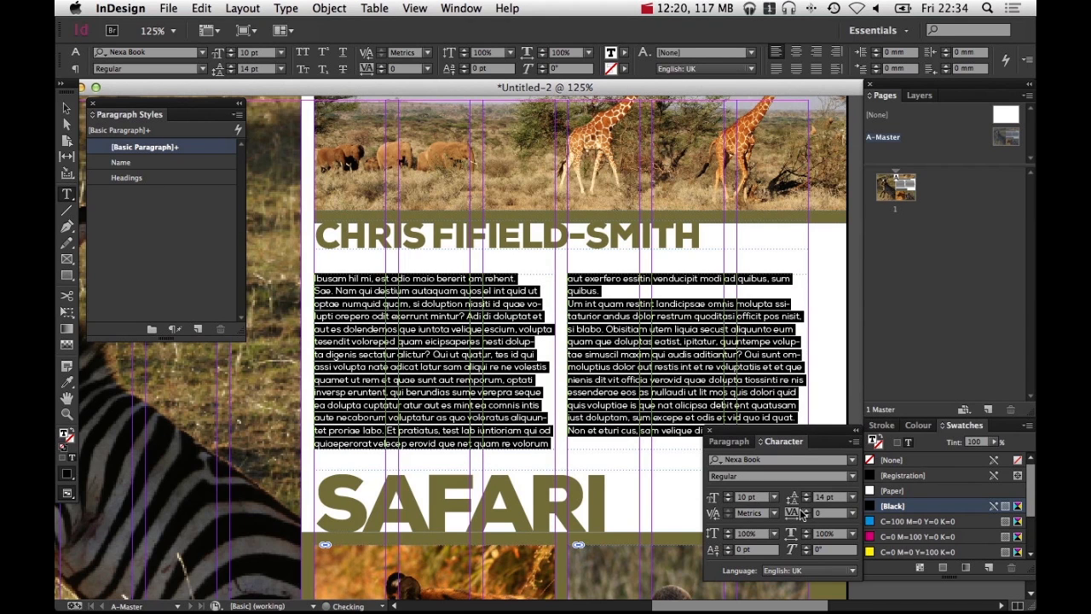
Add 3 mm of space after each body text paragraph
left_click(729, 441)
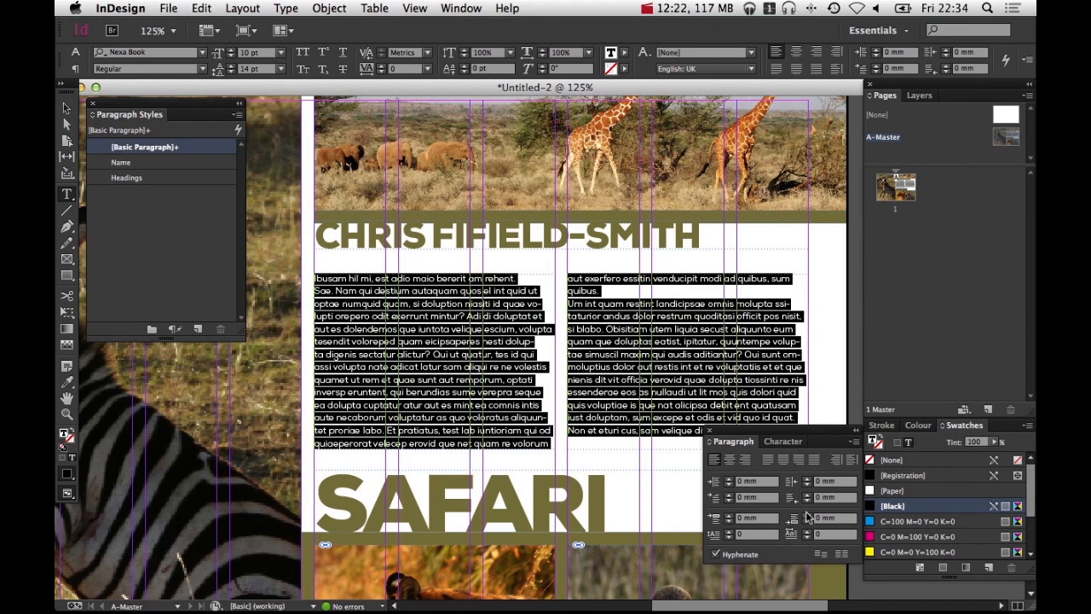
left_click(807, 515)
left_click(807, 516)
left_click(807, 516)
left_click(807, 516)
left_click(807, 515)
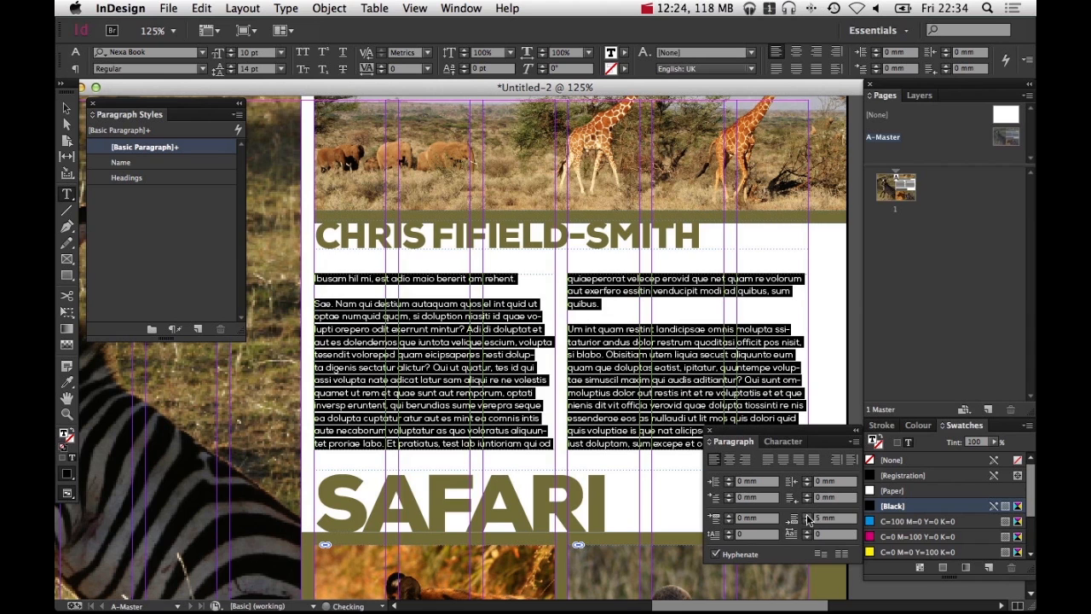
Turn off hyphenation and justify the body text with the last line aligned left
left_click(782, 440)
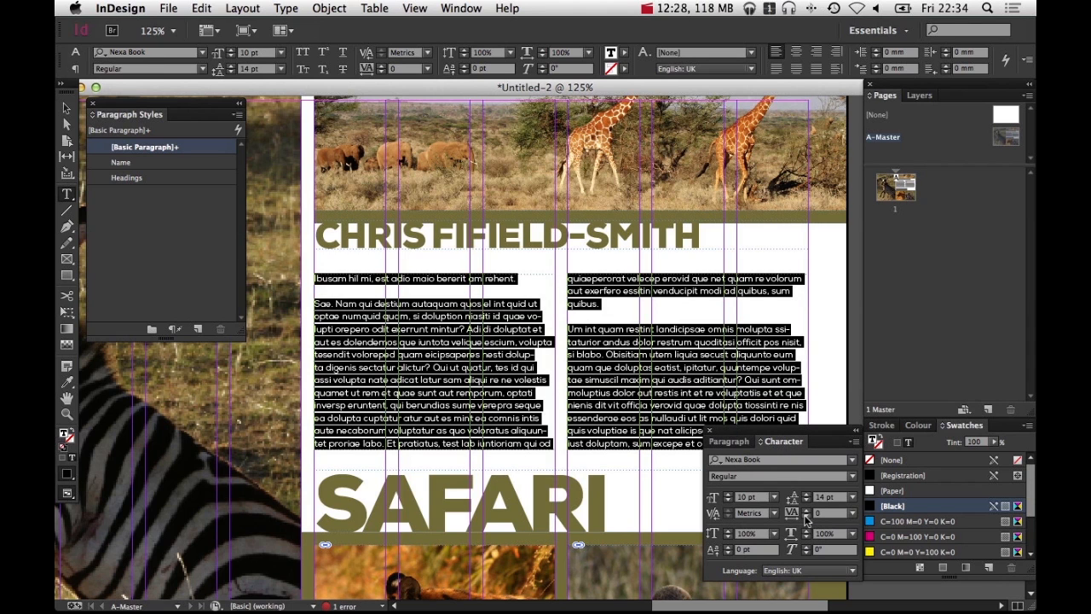
left_click(725, 441)
left_click(724, 554)
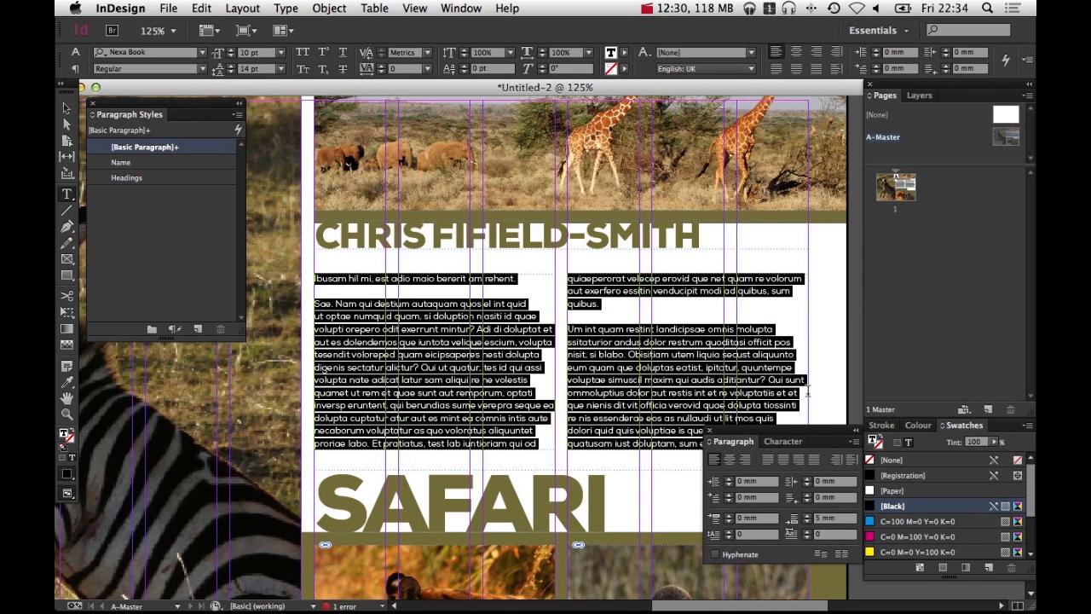
left_click(771, 459)
Preview the formatted body text layout and return to normal view
left_click(823, 389)
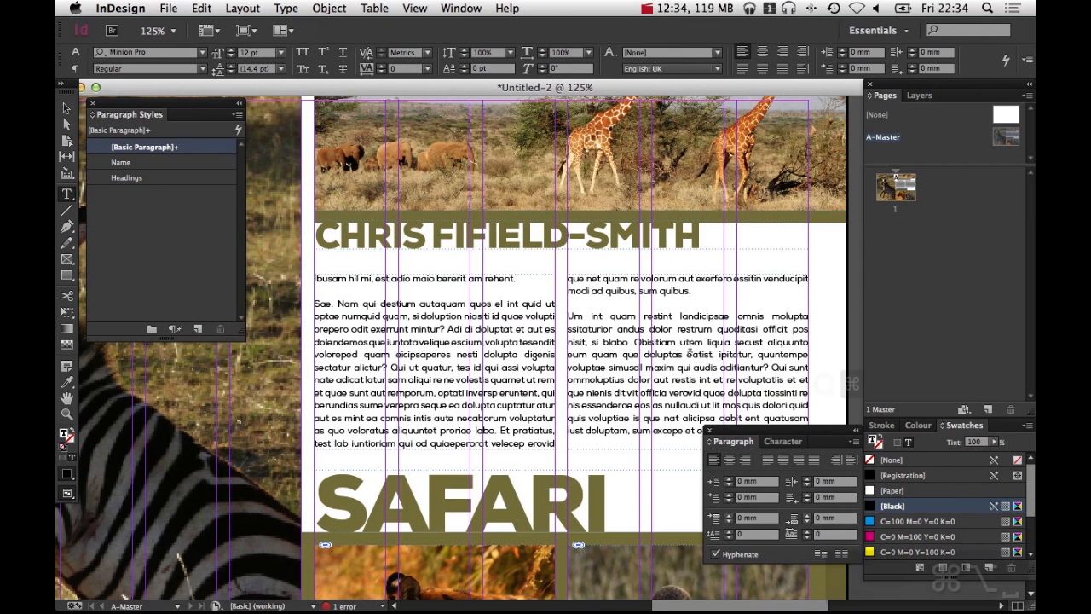
left_click(690, 348, "alt+super")
key("w")
left_click_drag(696, 355, 808, 305)
key("v")
key("v")
left_click(549, 324)
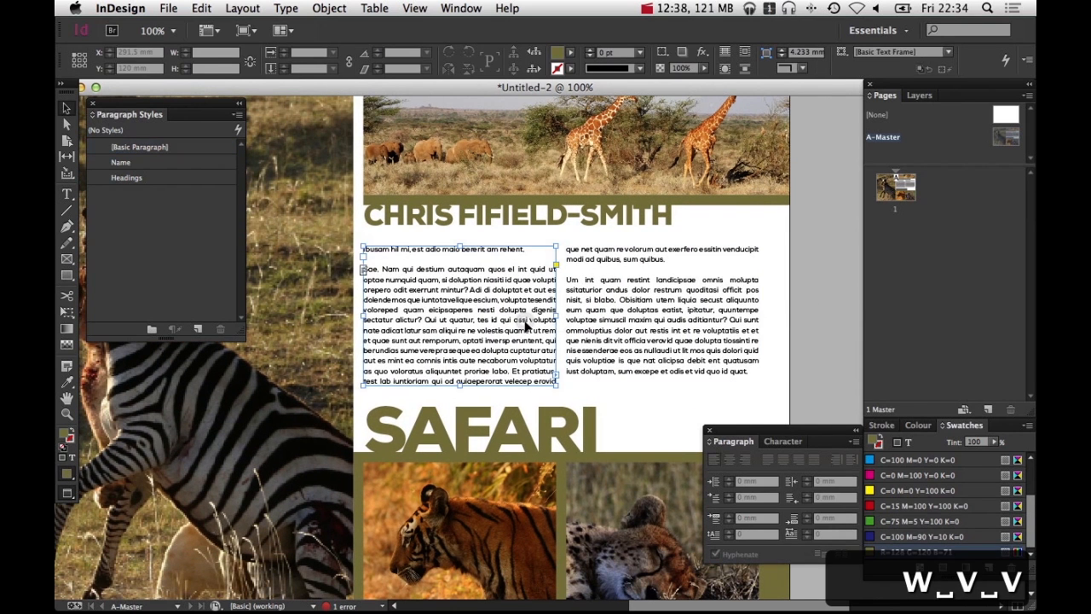
Select several lines of body text in the left text frame
double_click(497, 316)
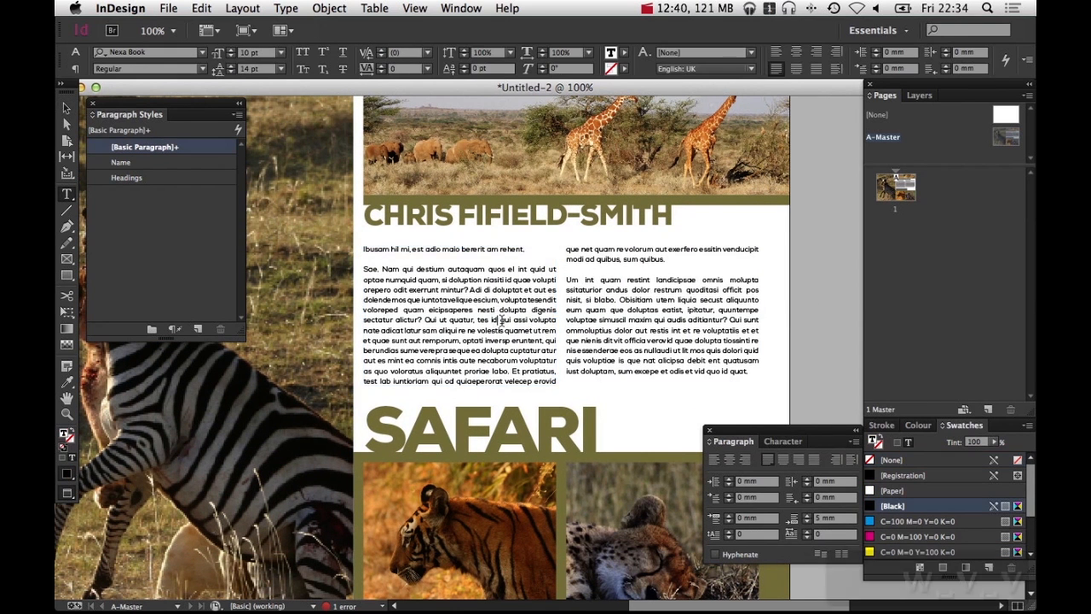
left_click_drag(526, 321, 441, 290)
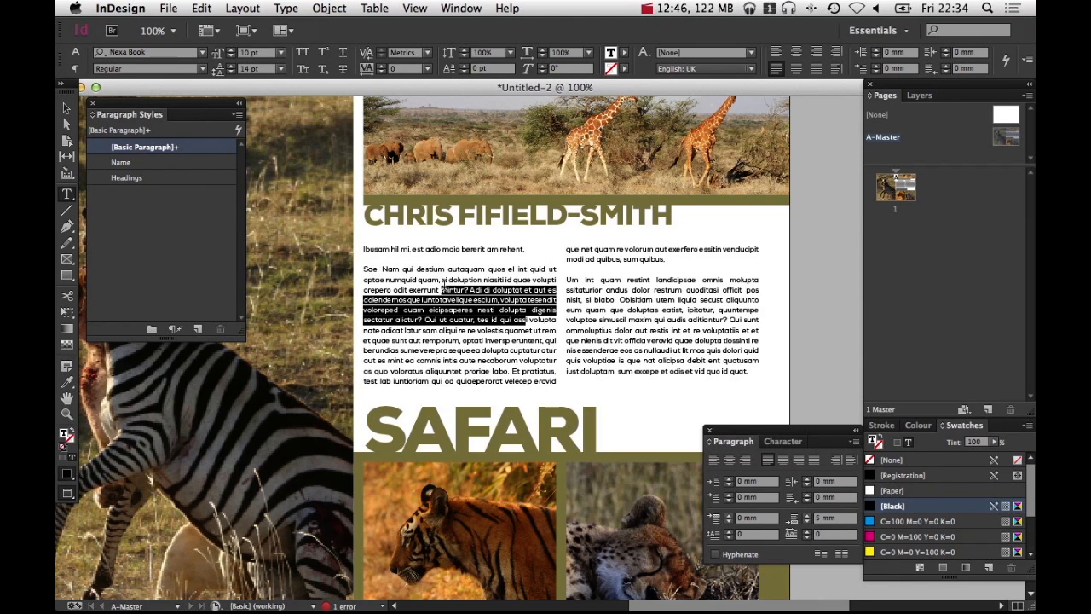
left_click_drag(427, 289, 499, 341)
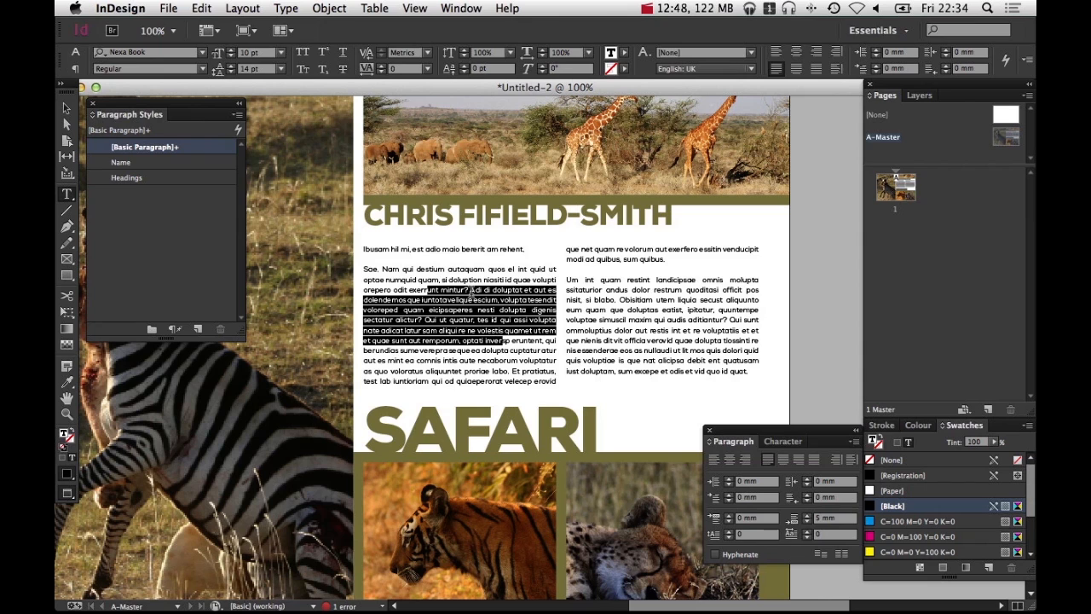
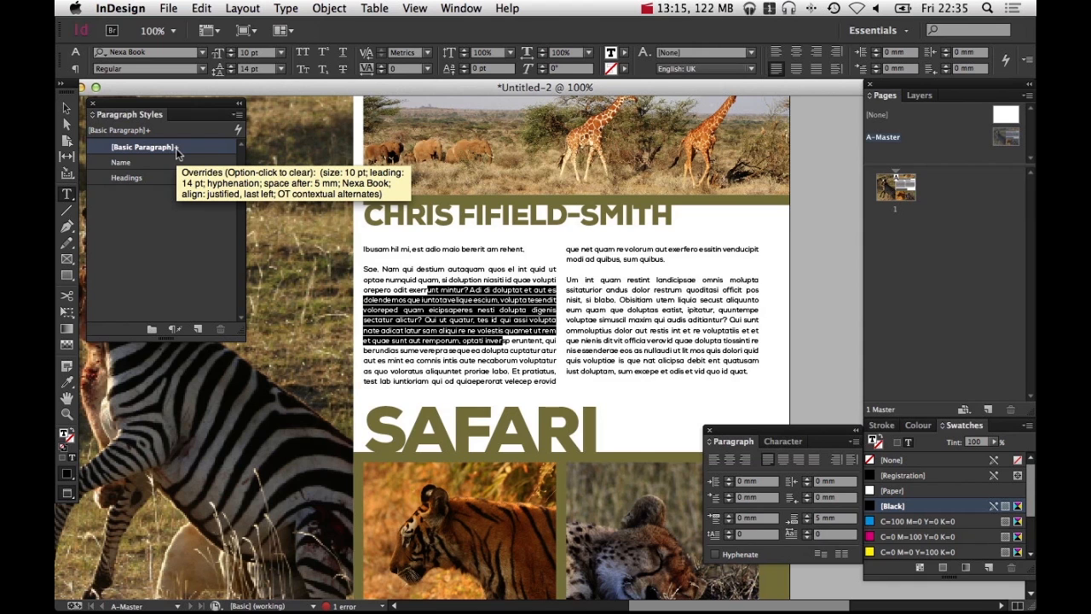
Redefine the Basic Paragraph style from the selected body text's formatting, then deselect the text
right_click(176, 150)
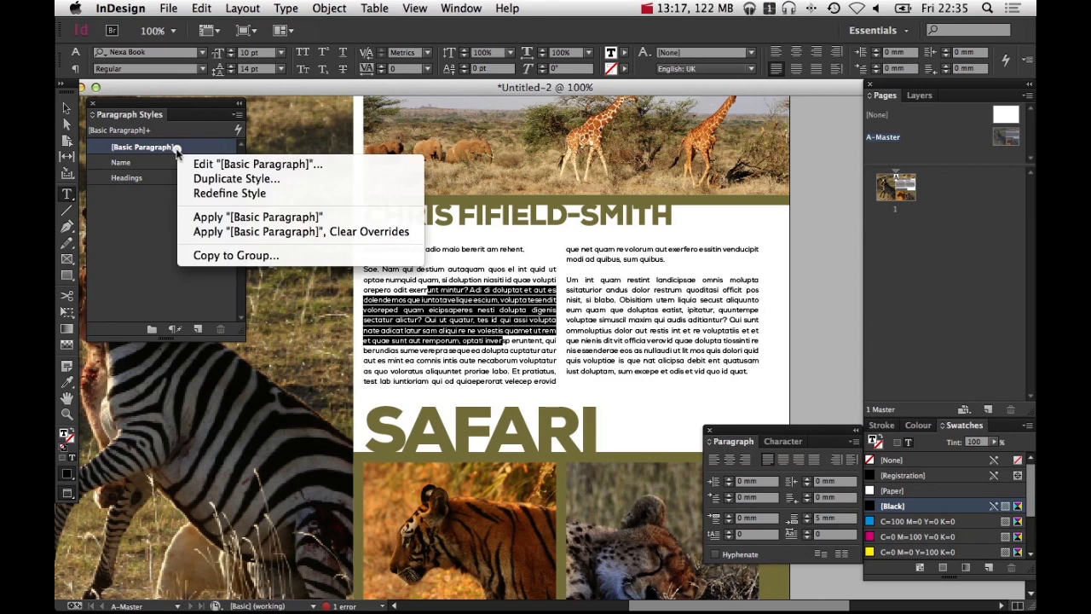
left_click(218, 194)
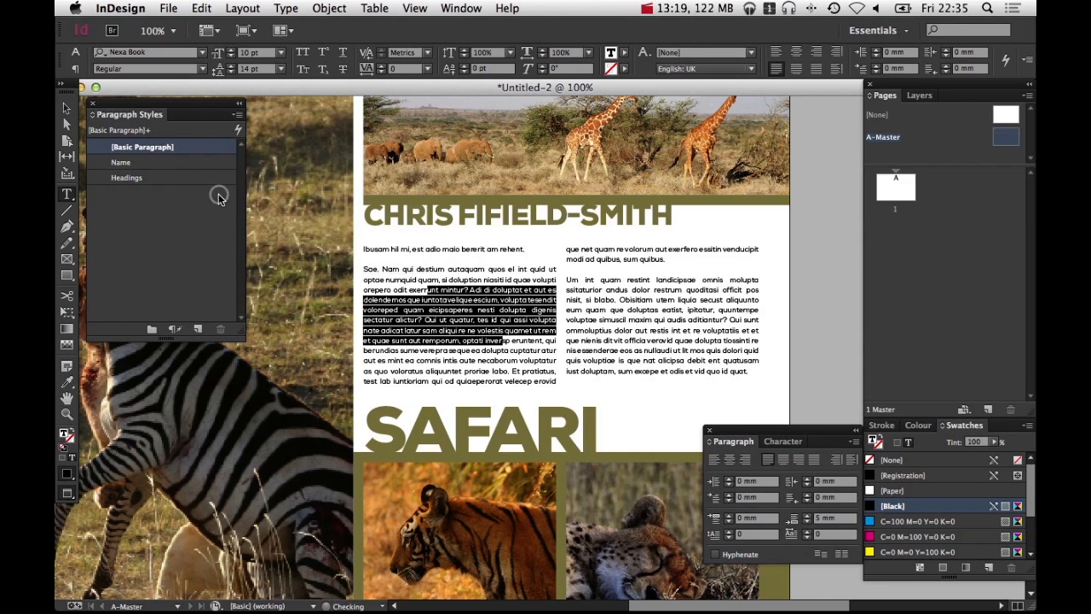
left_click(547, 364)
left_click_drag(420, 284, 475, 327)
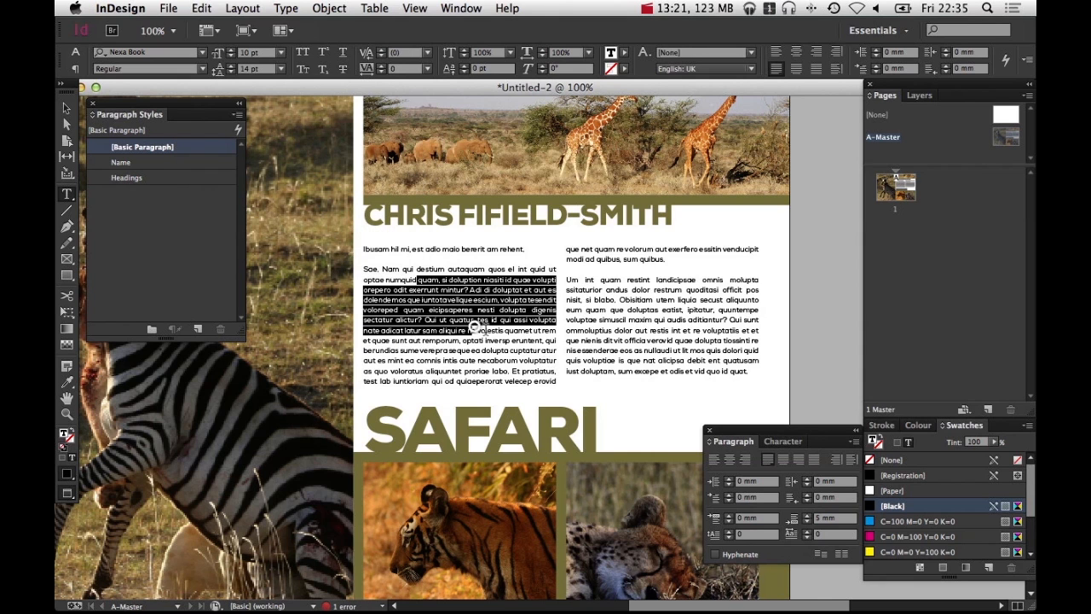
left_click(675, 320)
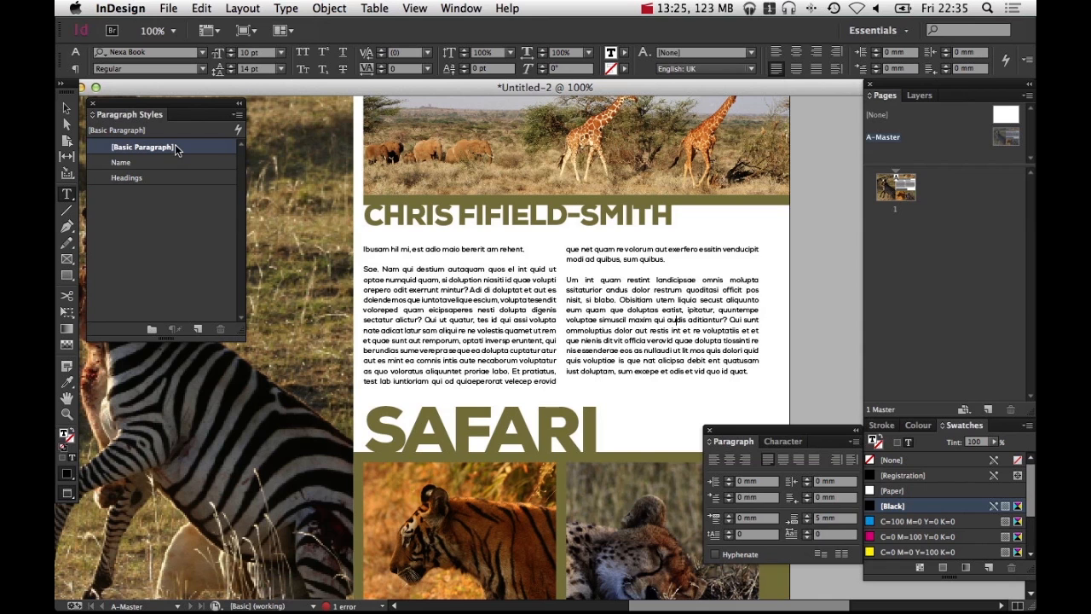
left_click(791, 294, "super")
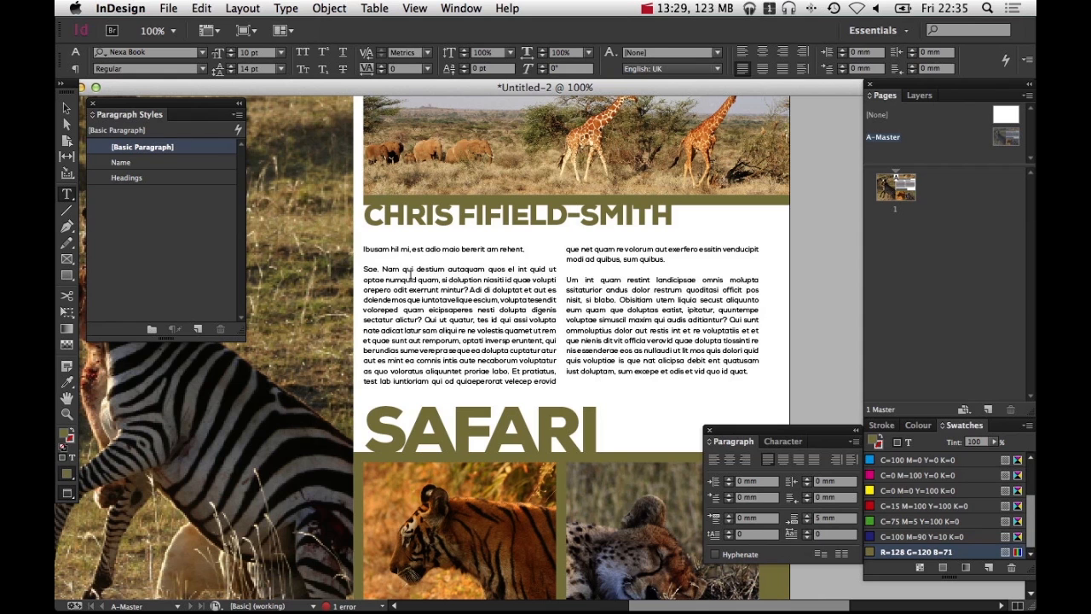
left_click_drag(399, 280, 474, 328)
left_click(813, 322, "super")
key("space")
left_click_drag(595, 300, 387, 264)
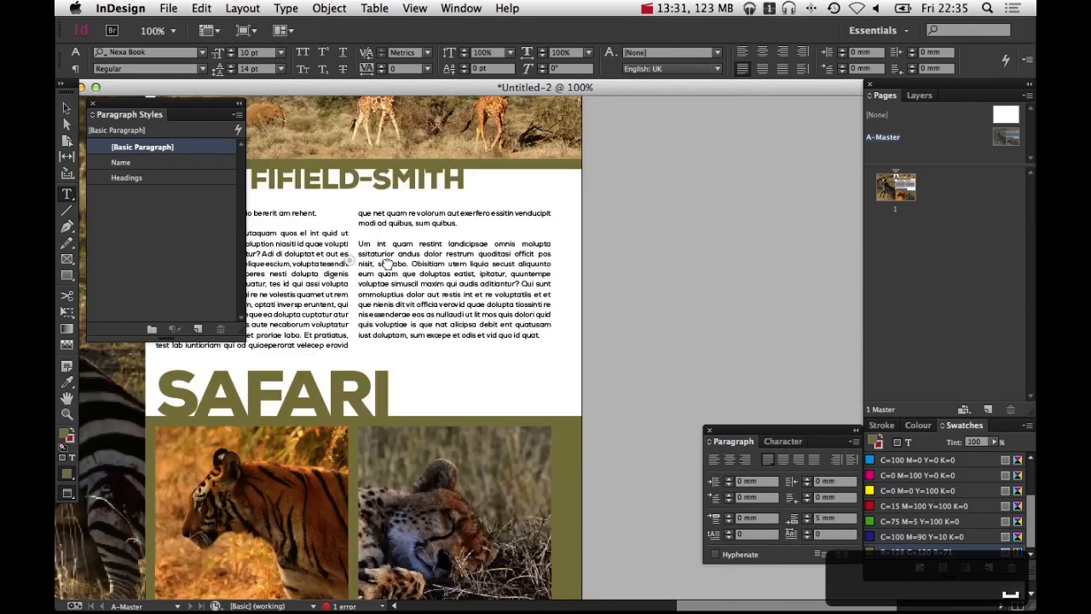
scroll(387, 264, "right", 5)
Draw a temporary text frame on the pasteboard and type sample text to test the default paragraph style
key("w")
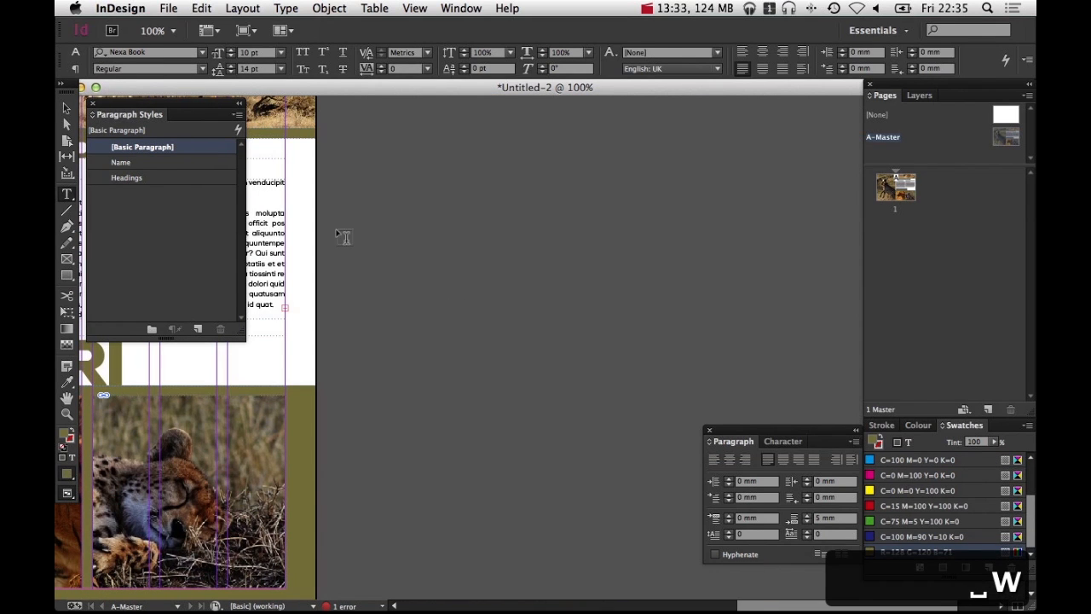
left_click_drag(336, 230, 527, 415)
type("asdfasdfs")
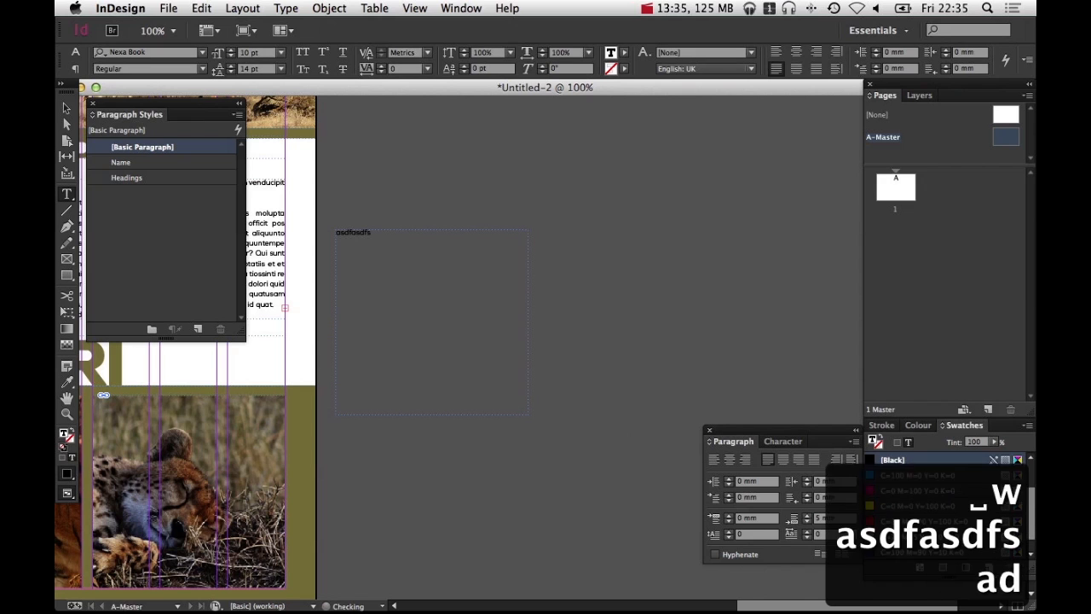
type("adfsadfasd")
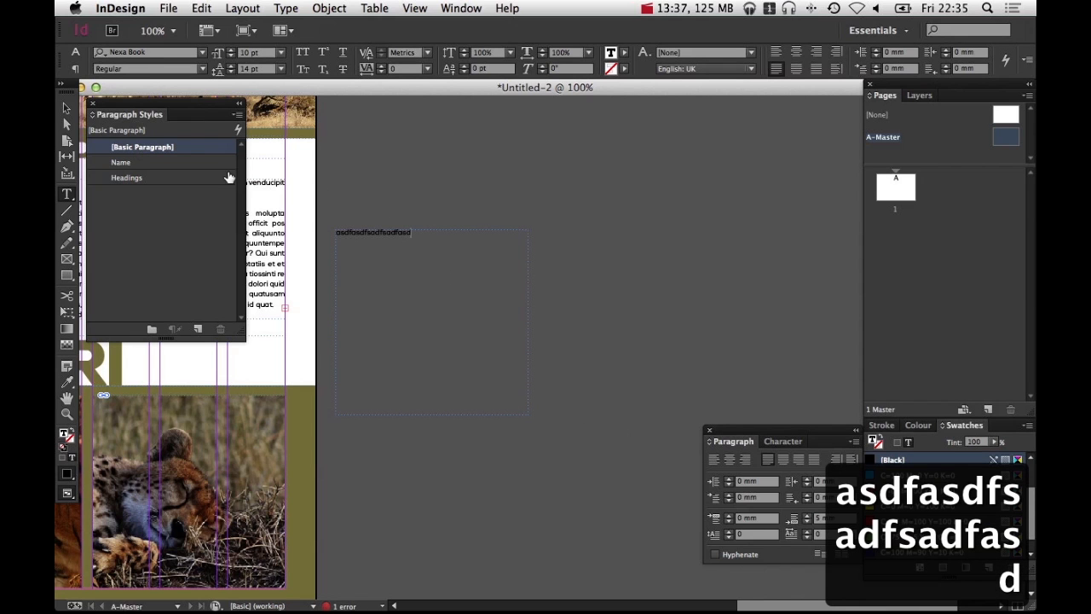
left_click(350, 236, "super")
key("BackSpace")
key("v")
left_click_drag(501, 250, 699, 273)
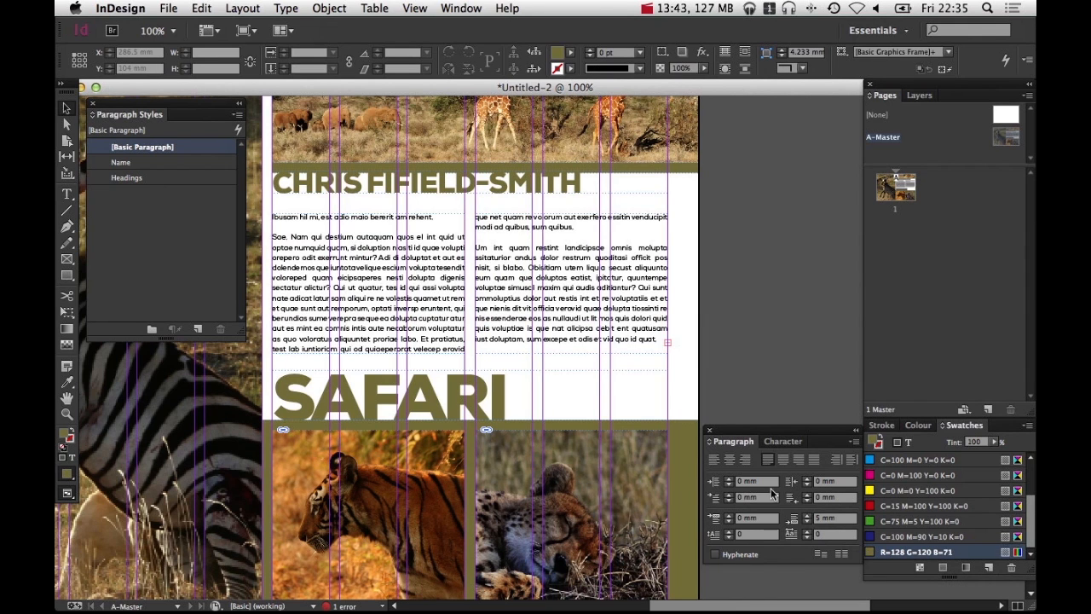
Draw a small text frame in the lower-right corner of the olive block beneath the photos
left_click(780, 442)
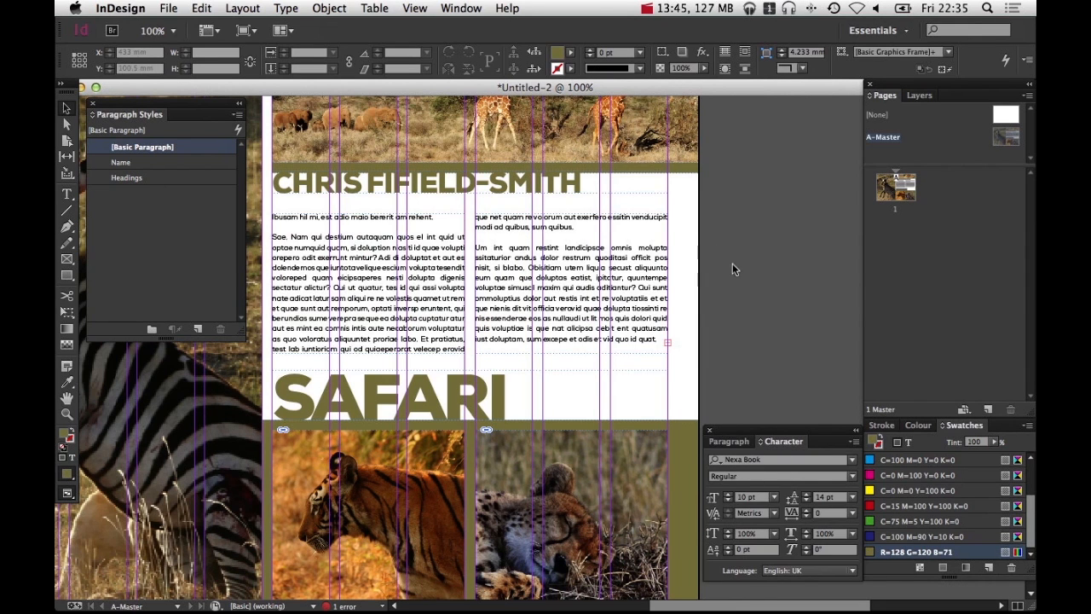
key("w")
left_click(670, 349, "alt+super")
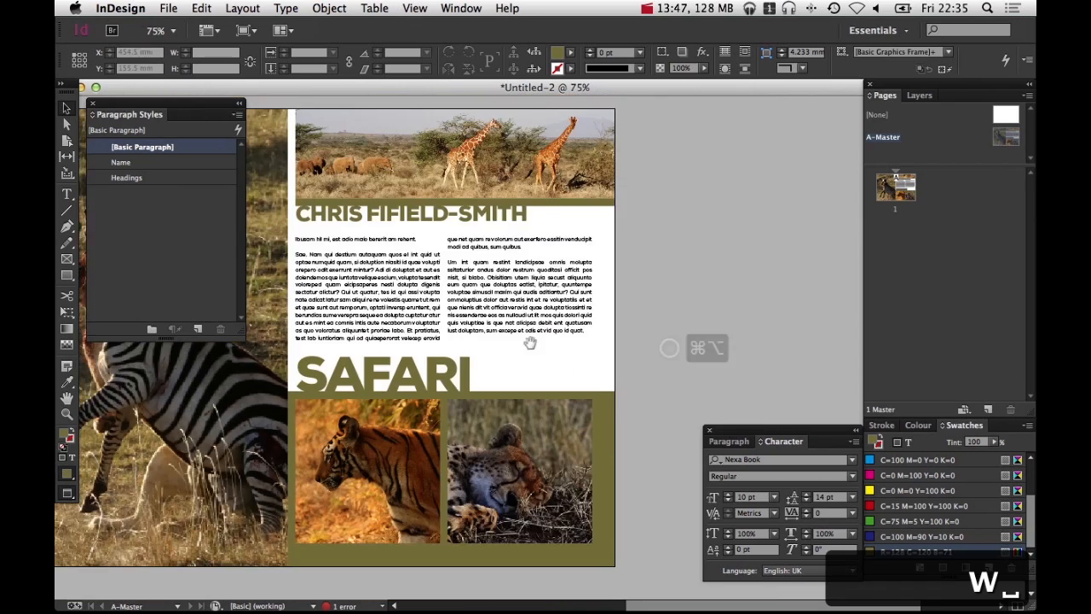
left_click_drag(476, 341, 532, 282)
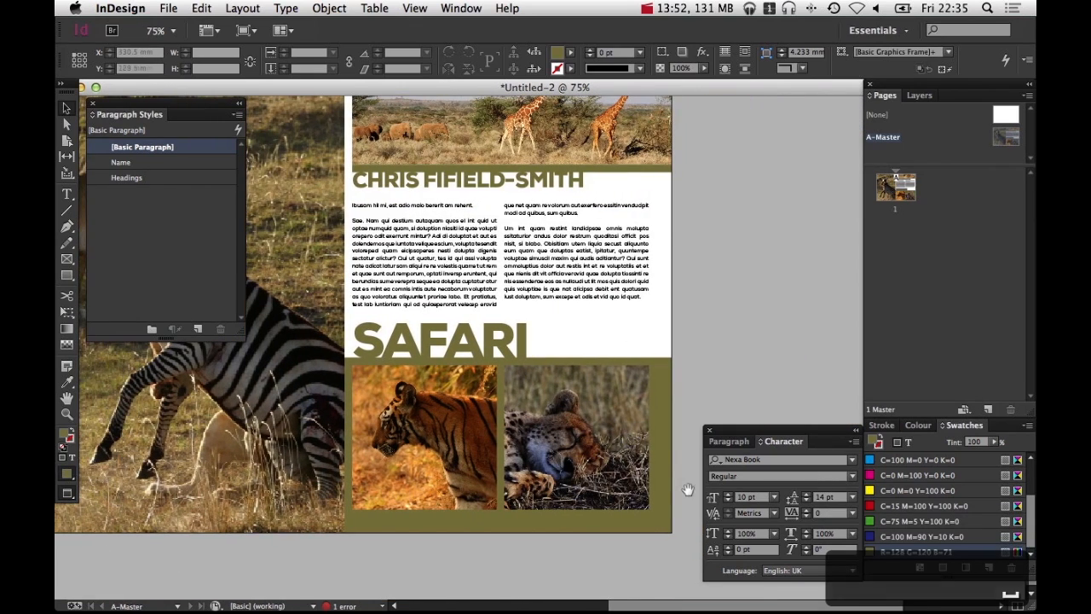
left_click_drag(547, 337, 649, 351)
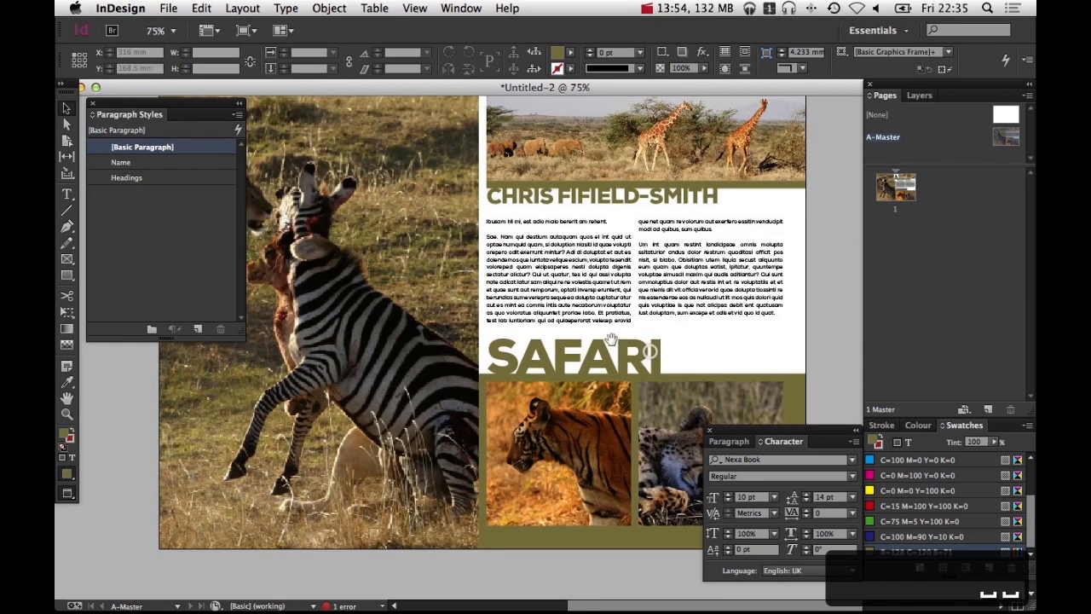
left_click_drag(582, 334, 683, 384)
left_click(682, 383, "alt+super")
left_click_drag(633, 338, 641, 308)
left_click(644, 309)
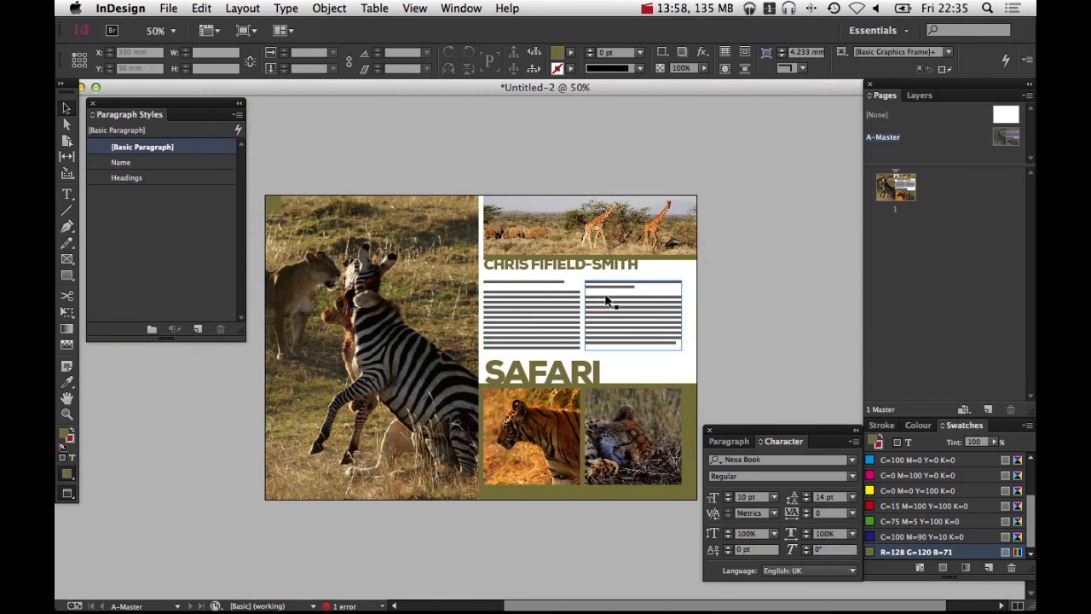
left_click_drag(634, 384, 561, 389)
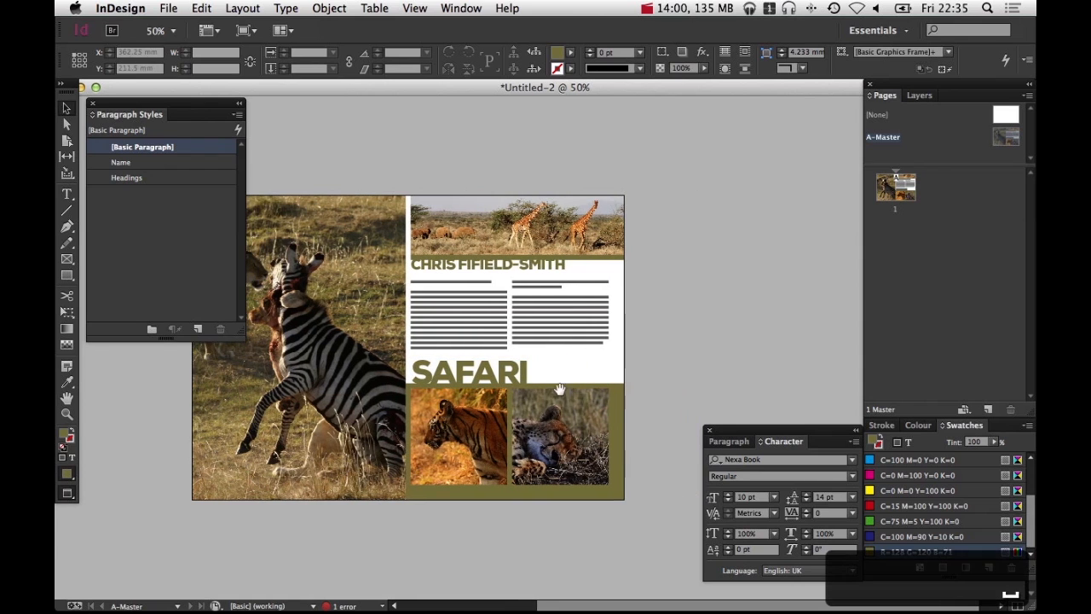
left_click_drag(569, 459, 636, 526)
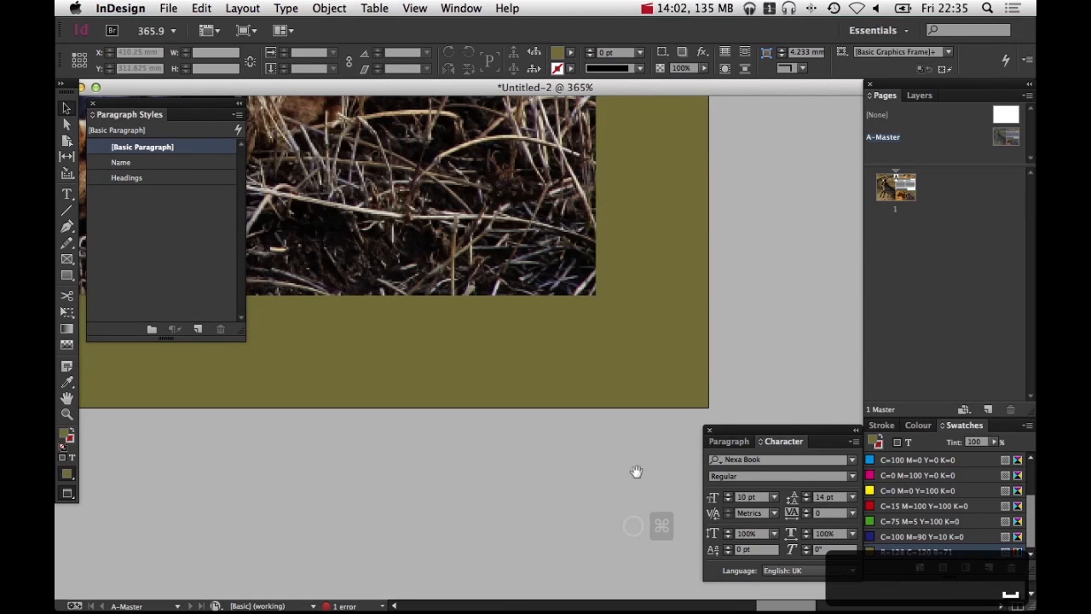
left_click_drag(621, 411, 538, 450)
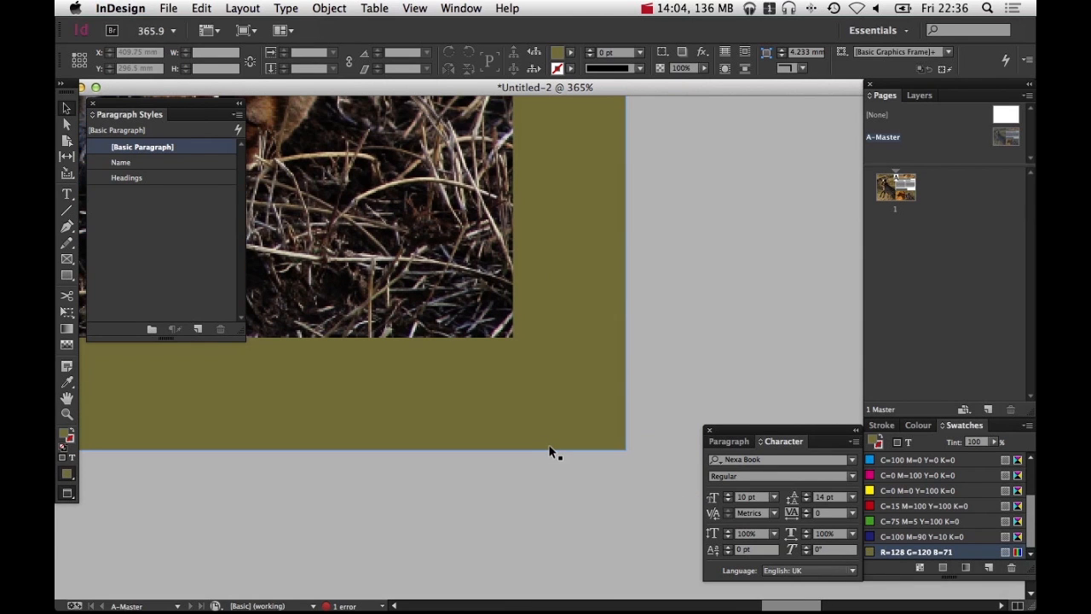
key("w")
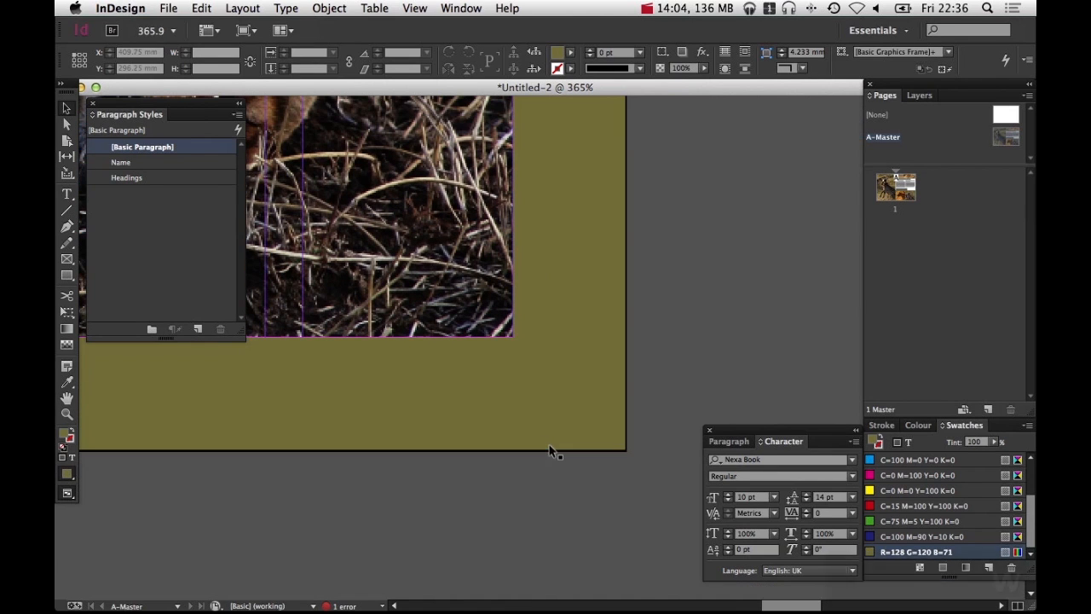
left_click(65, 196)
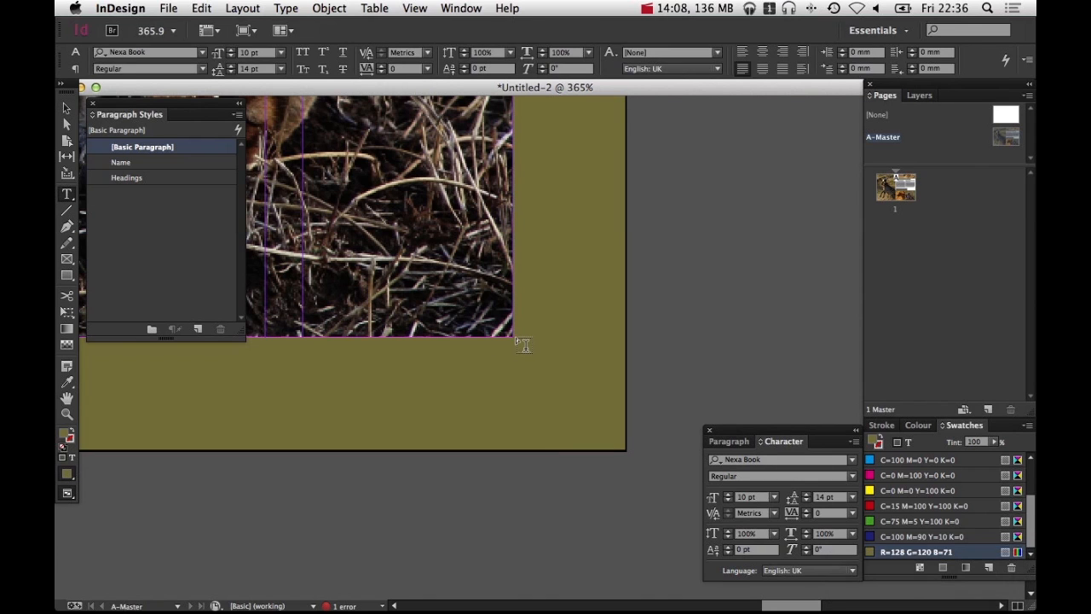
left_click_drag(516, 339, 625, 450)
Insert the current page number marker into the new text frame
left_click(285, 8)
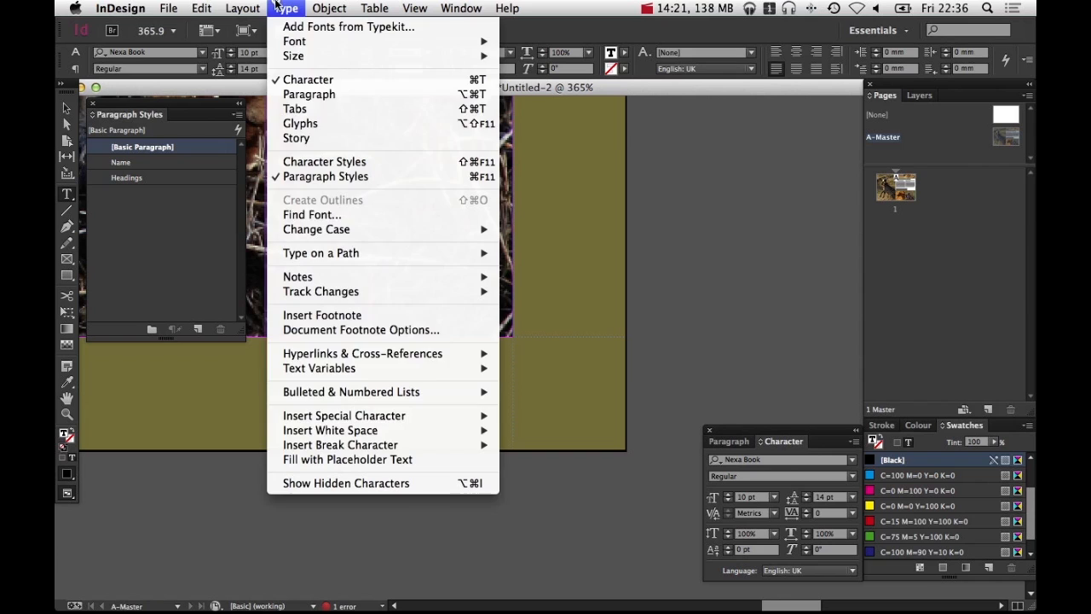
mouse_move(418, 418)
mouse_move(546, 430)
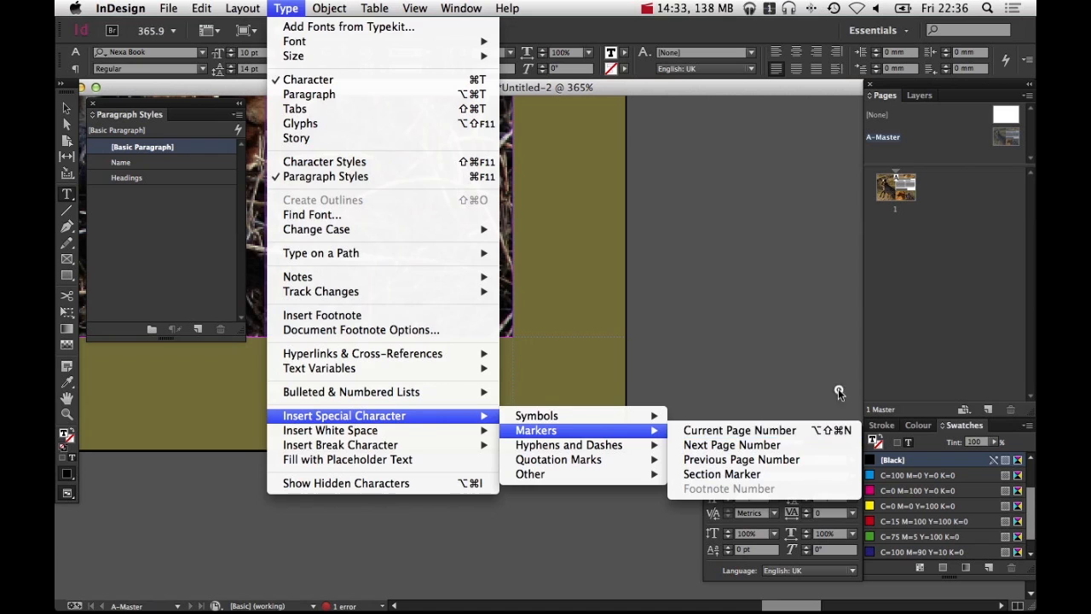
left_click(822, 336)
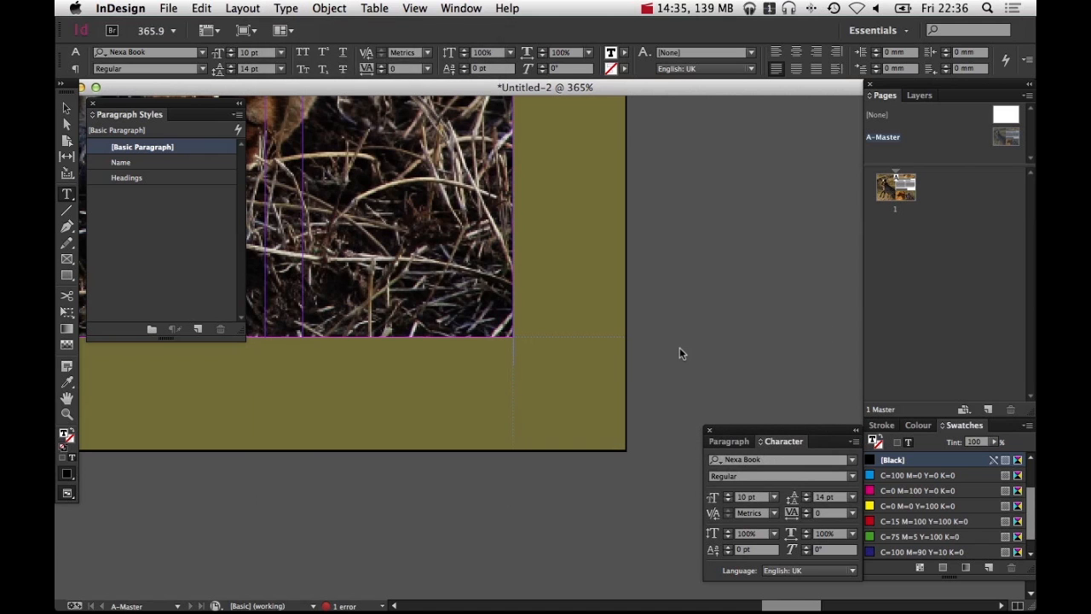
key("super+alt+shift+n")
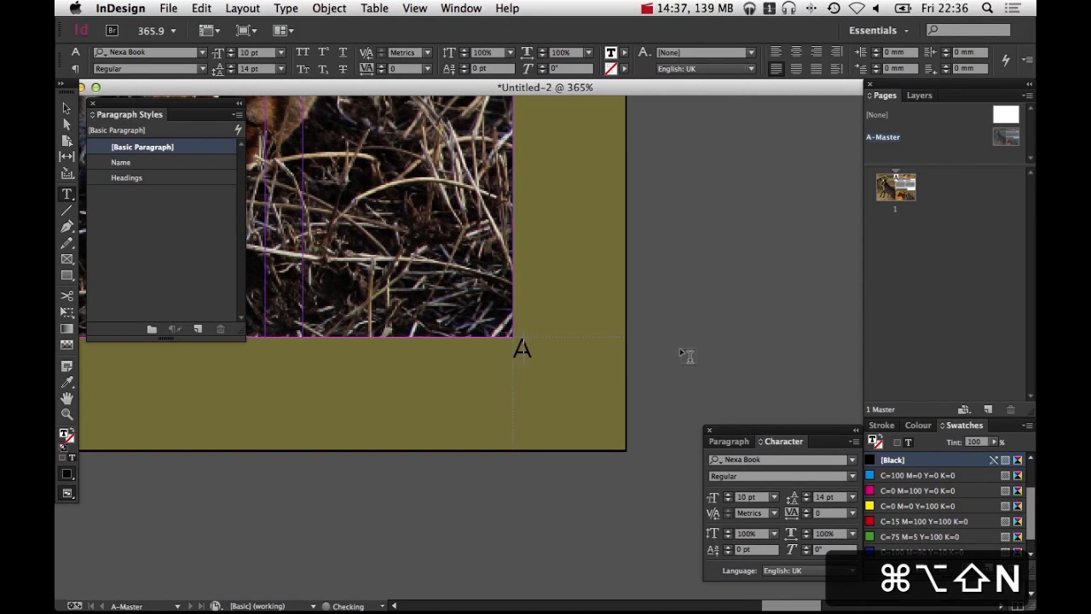
Format the page number marker in Nexa Black with the Paper colour and a larger point size
double_click(520, 349)
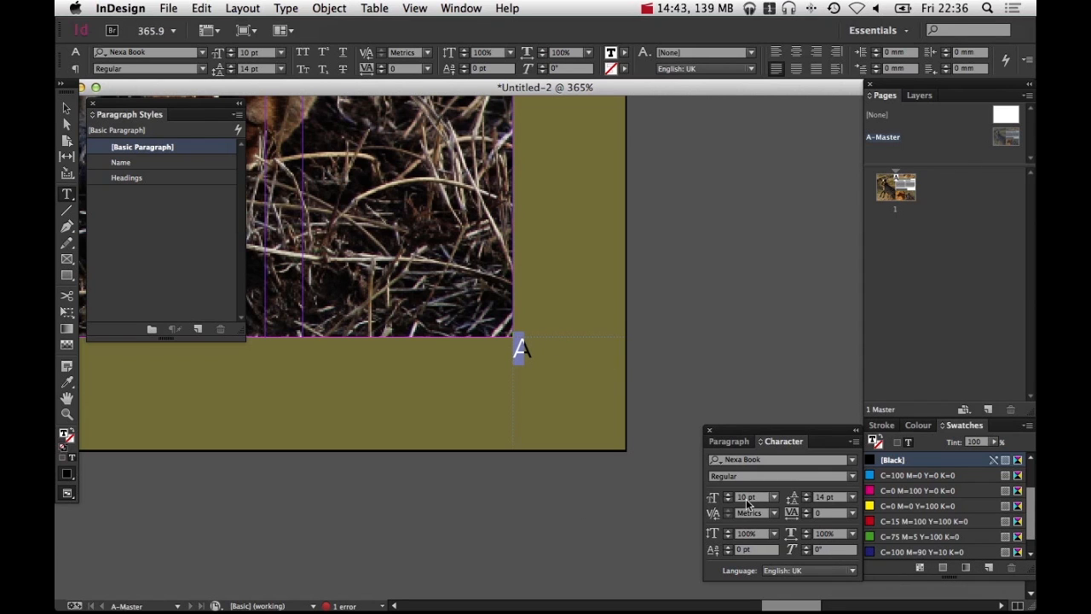
left_click(728, 494)
left_click(728, 494)
left_click(728, 494)
left_click(728, 494)
left_click(728, 495)
left_click(728, 494)
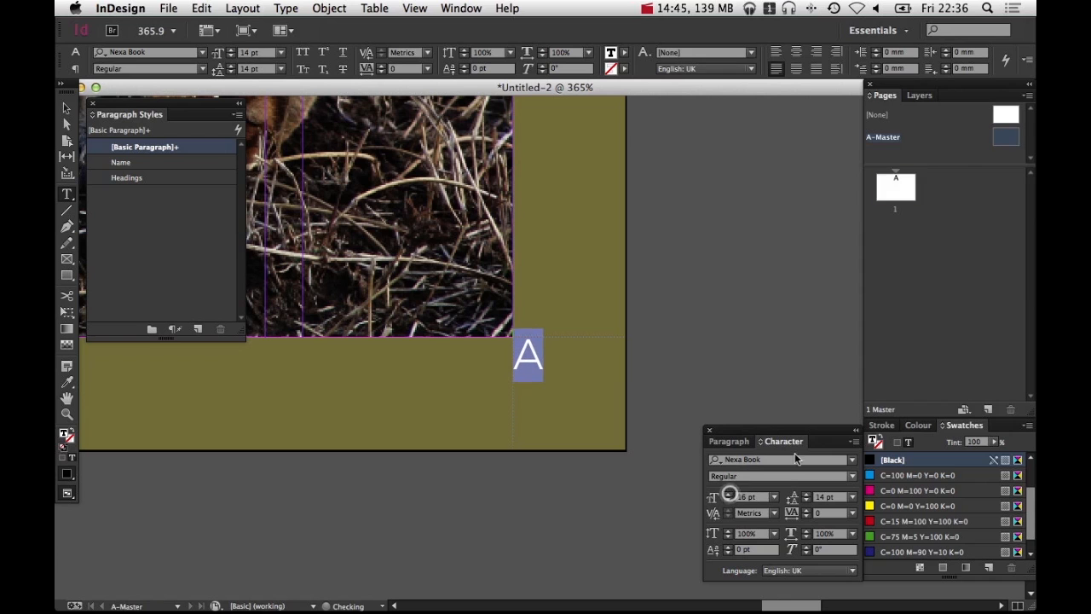
left_click(852, 461)
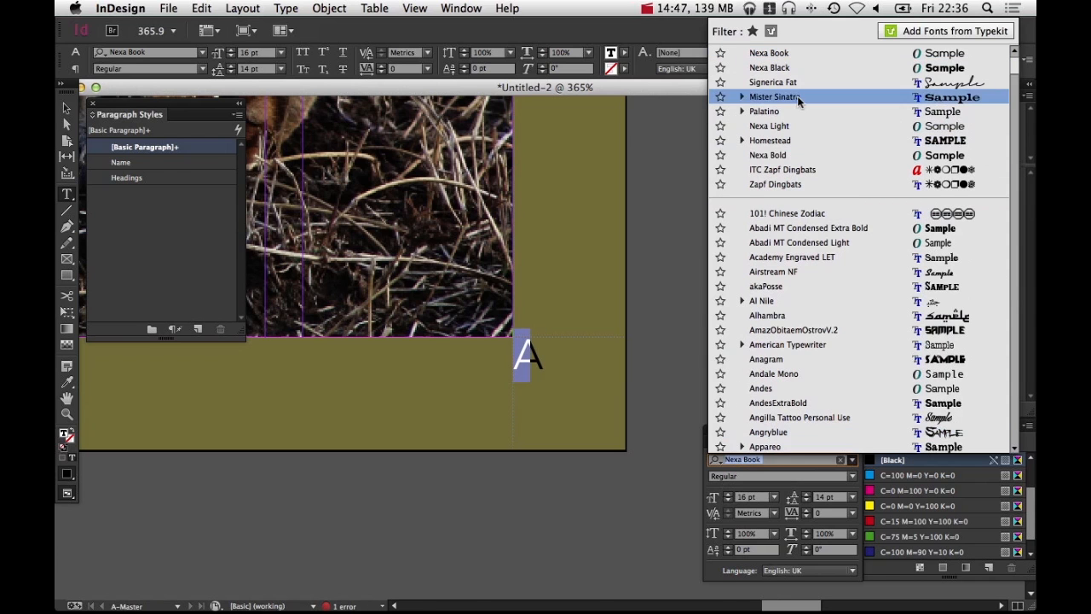
left_click(789, 68)
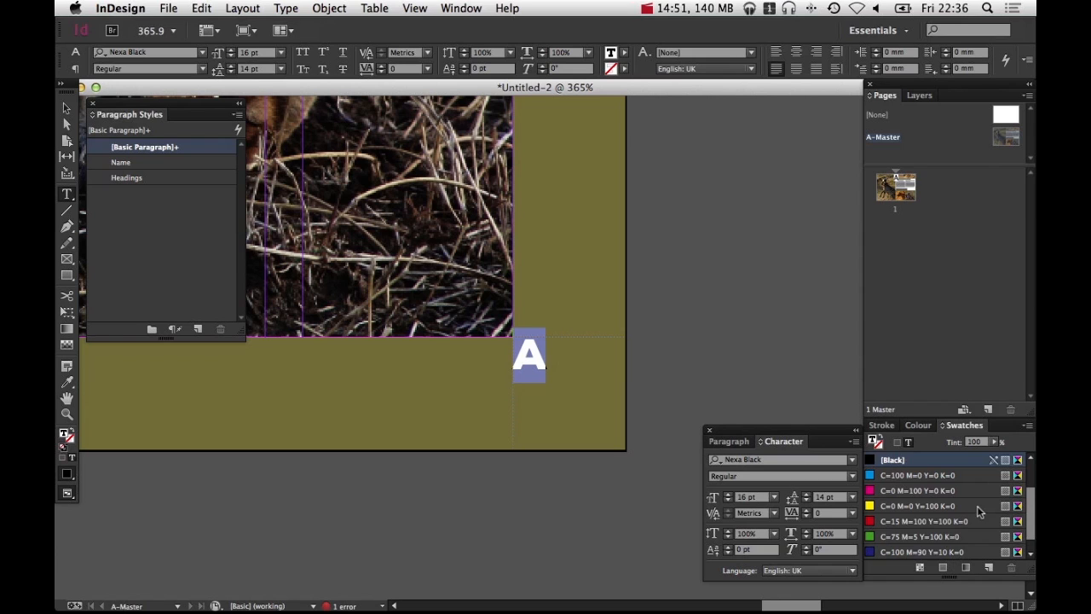
scroll(978, 508, "up", 3)
left_click(905, 491)
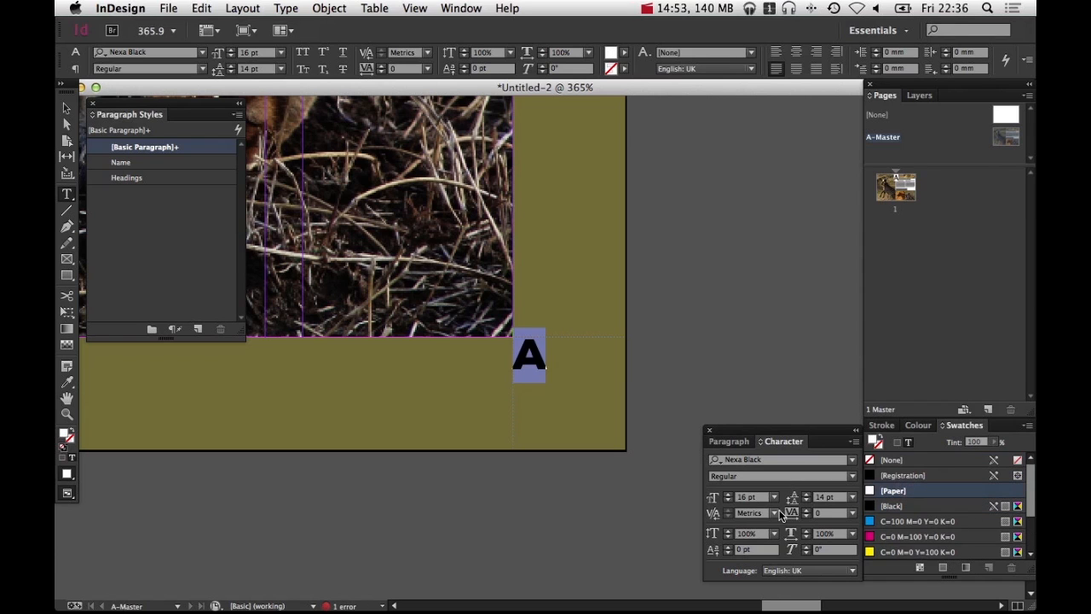
left_click(729, 494)
left_click(729, 494)
left_click(729, 494)
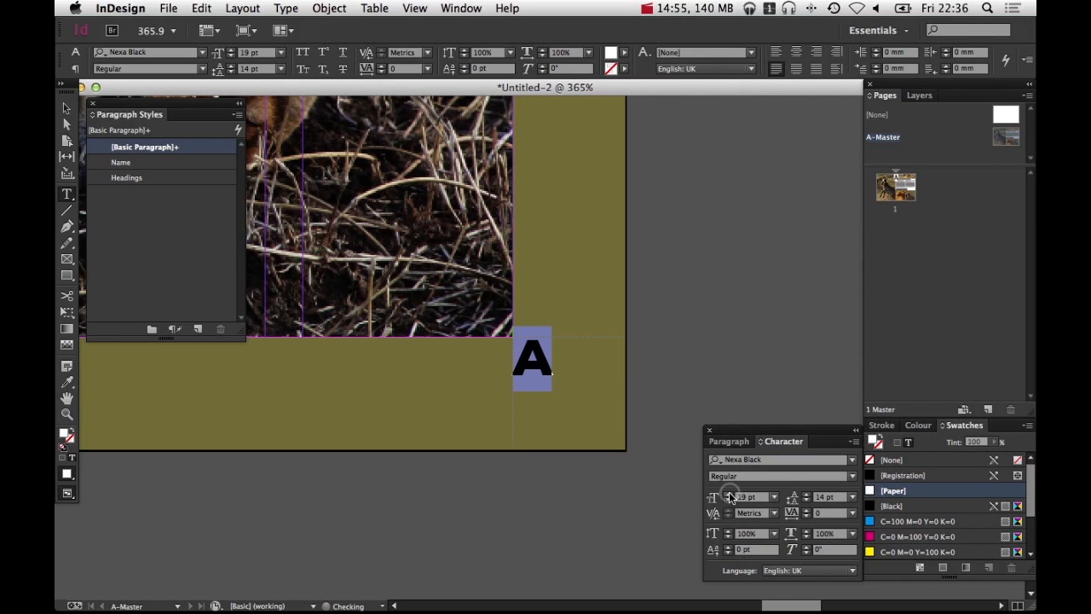
left_click(729, 494)
Zoom out to review the whole master spread with the page number in place
left_click(722, 391, "super")
left_click(534, 362, "super")
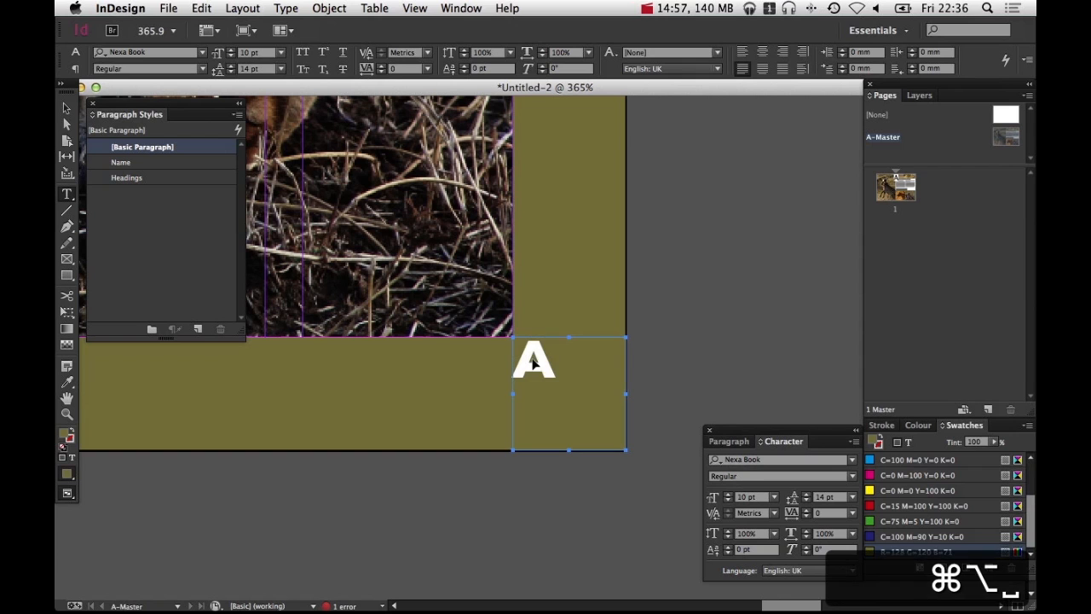
left_click(459, 311, "alt+super")
left_click(459, 312, "alt+super")
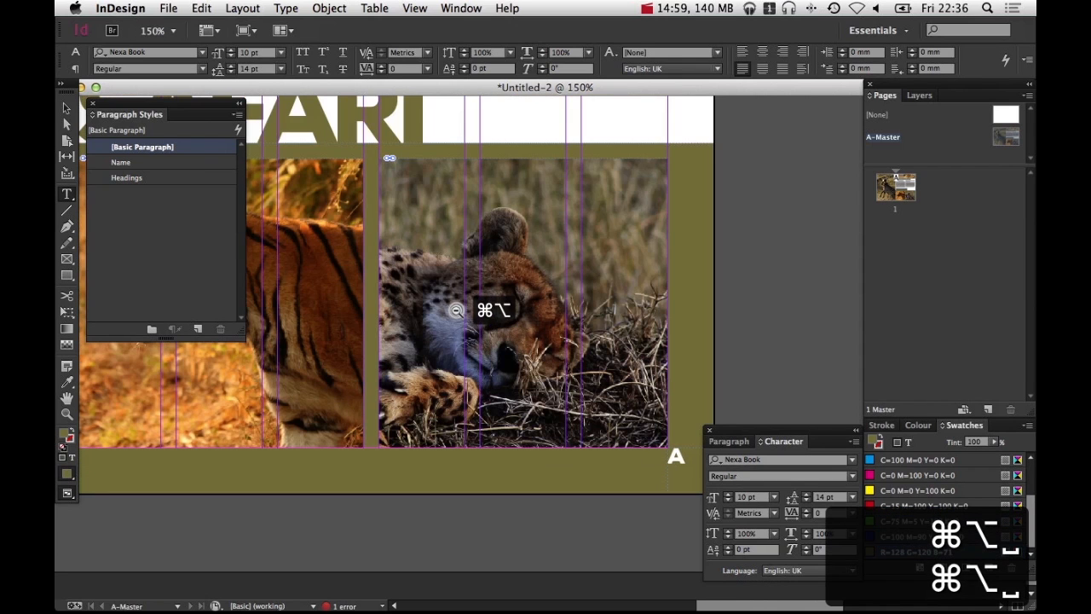
left_click(458, 311, "alt+super")
left_click(465, 312, "alt+super")
left_click(490, 312, "alt+super")
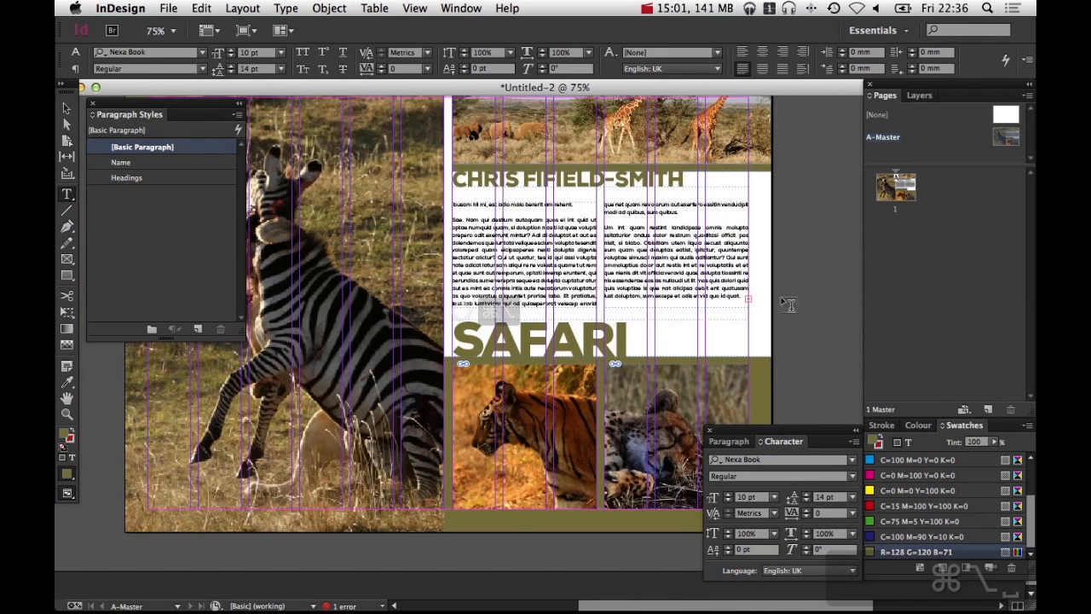
key("v")
left_click(662, 312, "alt+super")
left_click_drag(662, 312, 753, 299)
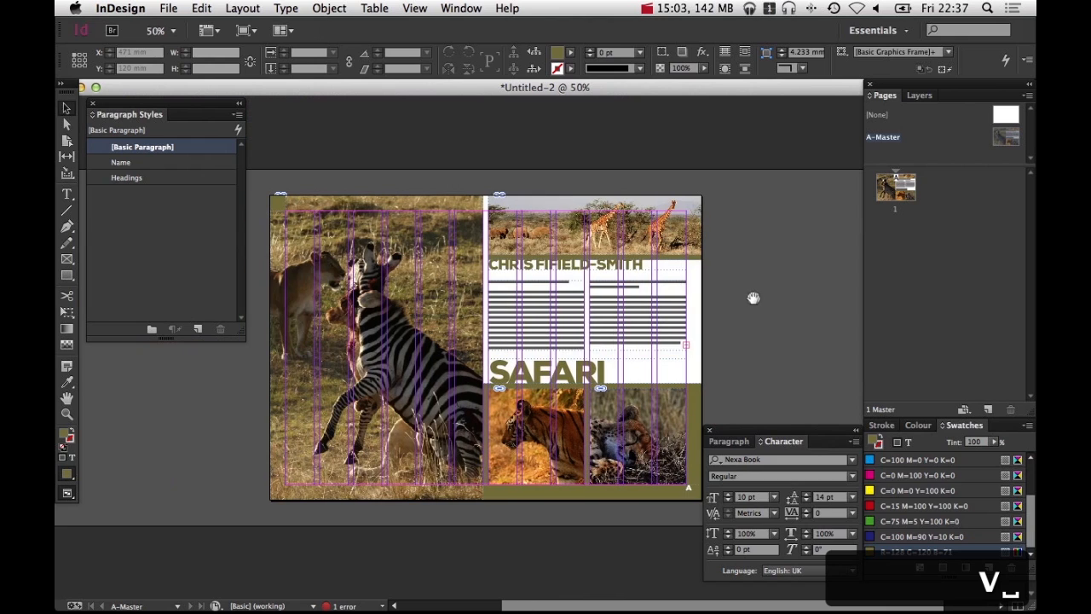
key("Tab")
key("Tab")
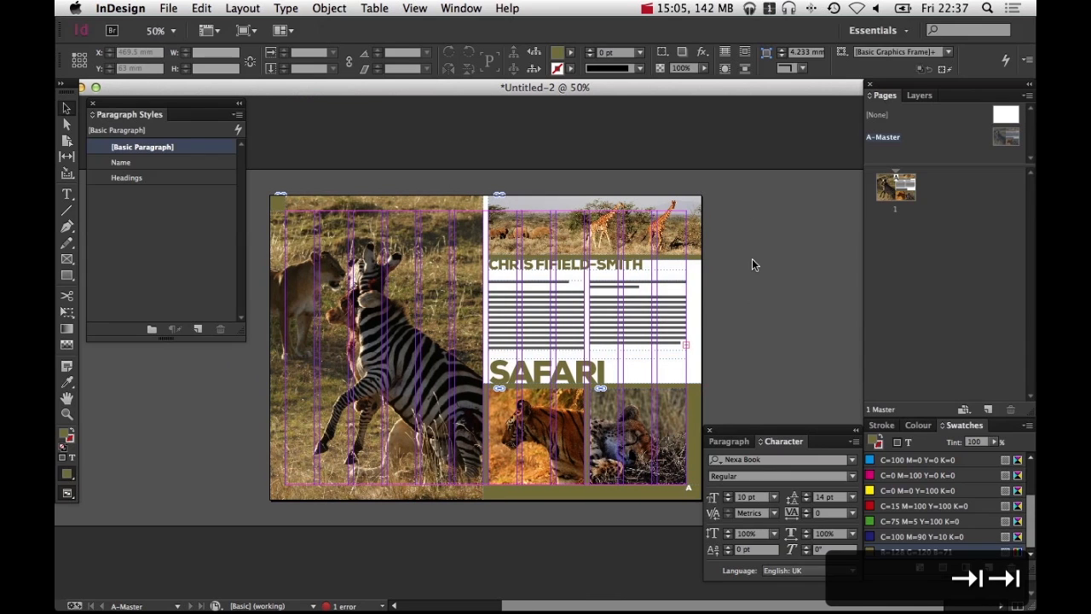
Preview page 1 and zoom in to inspect its automatic page number, then zoom back out
left_click_drag(751, 291, 739, 306)
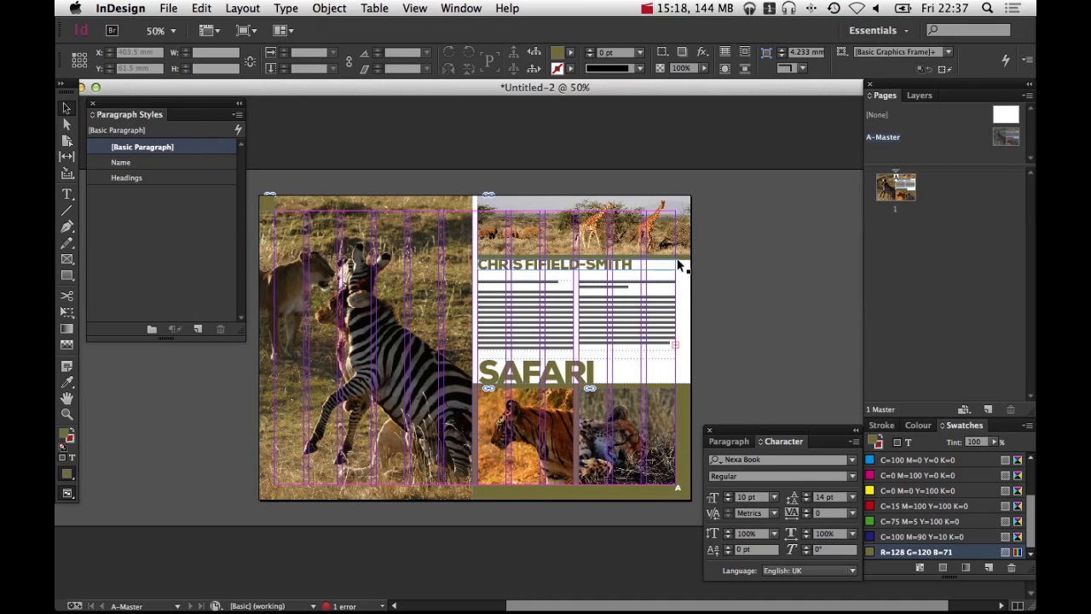
key("w")
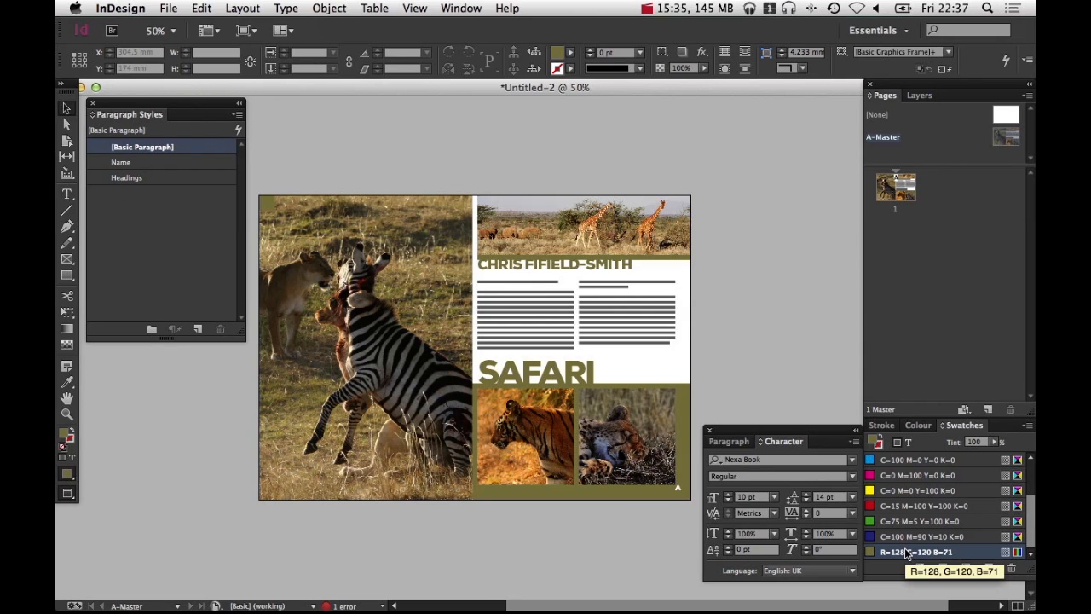
double_click(906, 197)
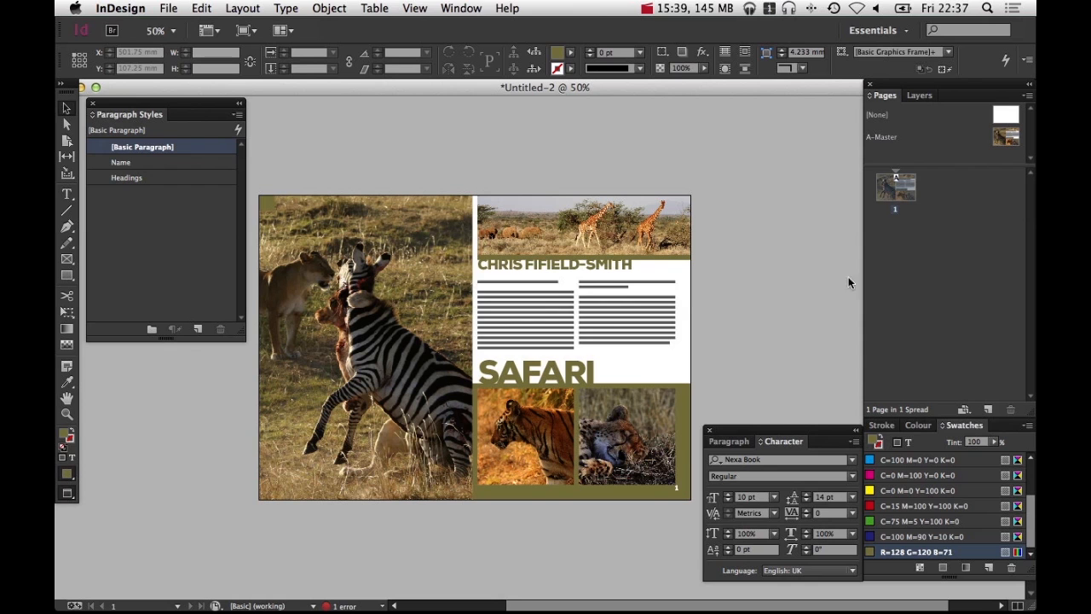
left_click_drag(697, 376, 692, 520)
key("super+0")
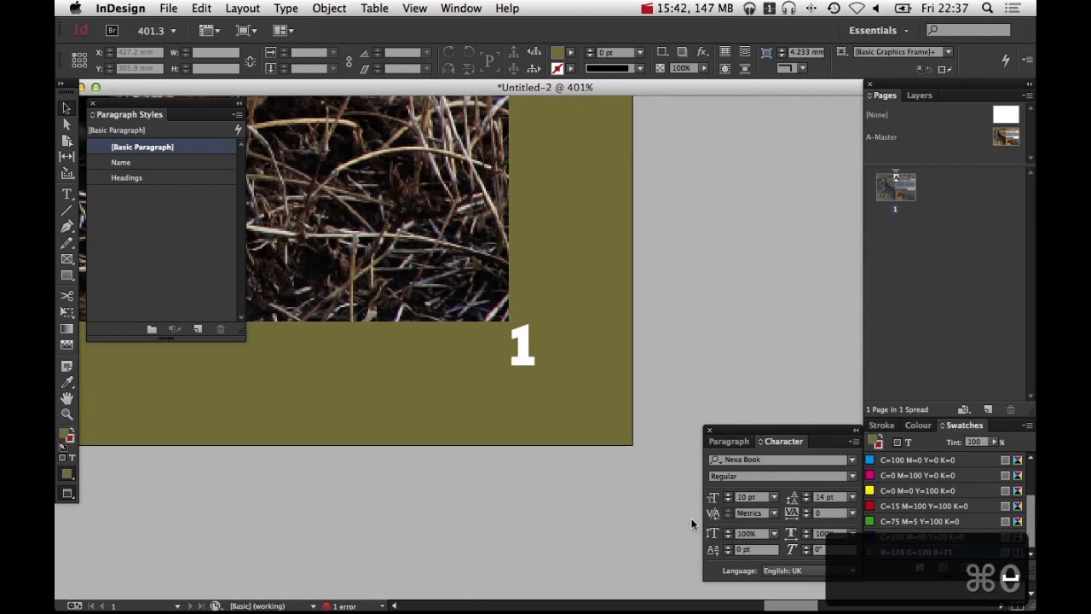
left_click(485, 338, "alt+super")
left_click(485, 338, "alt+super")
left_click(485, 338, "alt+super")
left_click(485, 339, "alt+super")
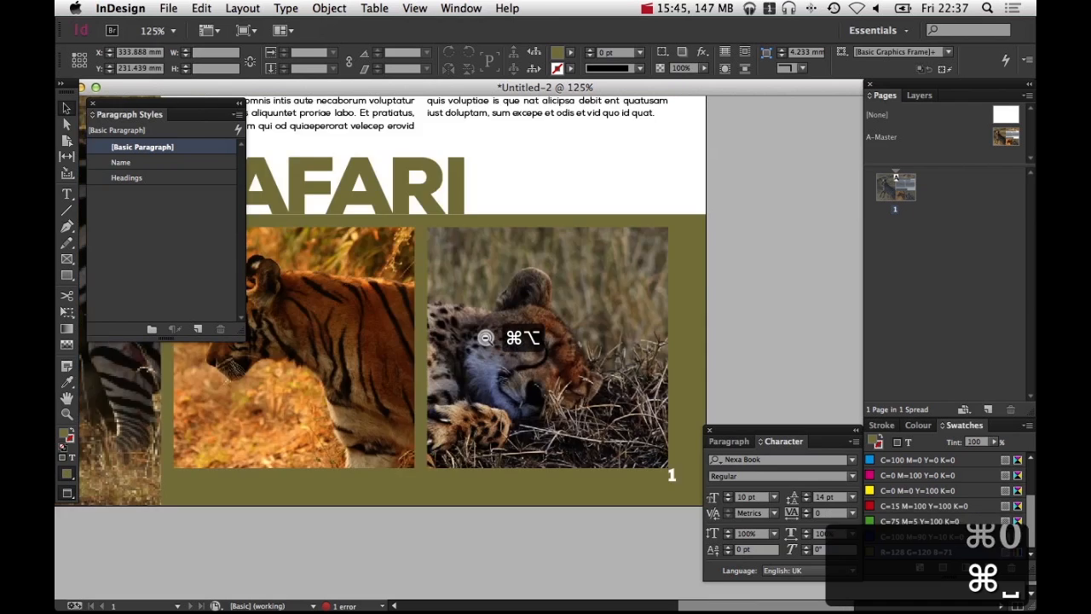
left_click(485, 339, "alt+super")
left_click(485, 339, "alt+super")
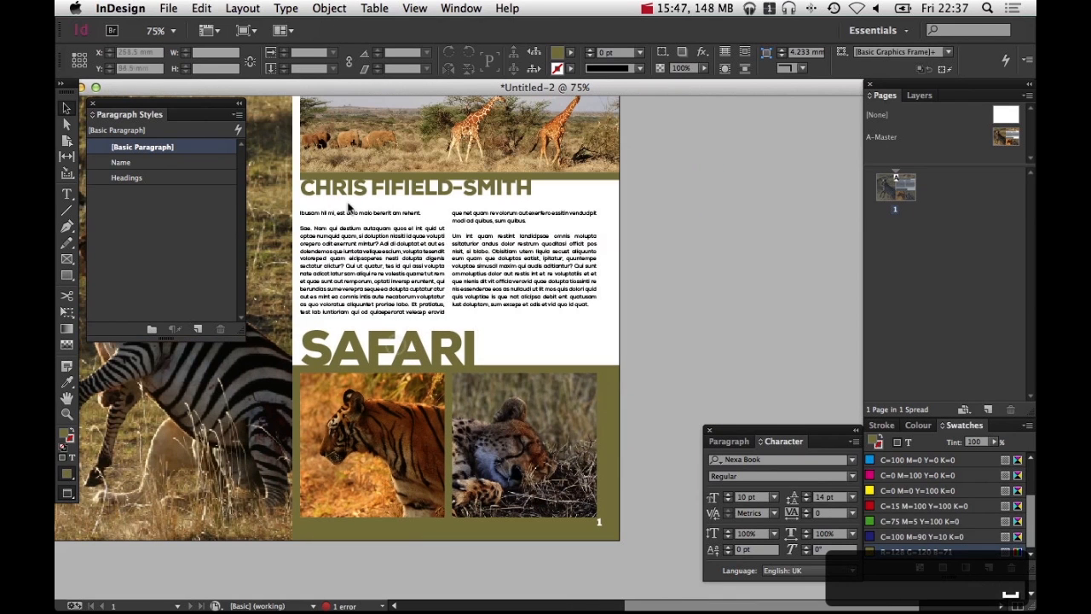
left_click(520, 310, "alt+super")
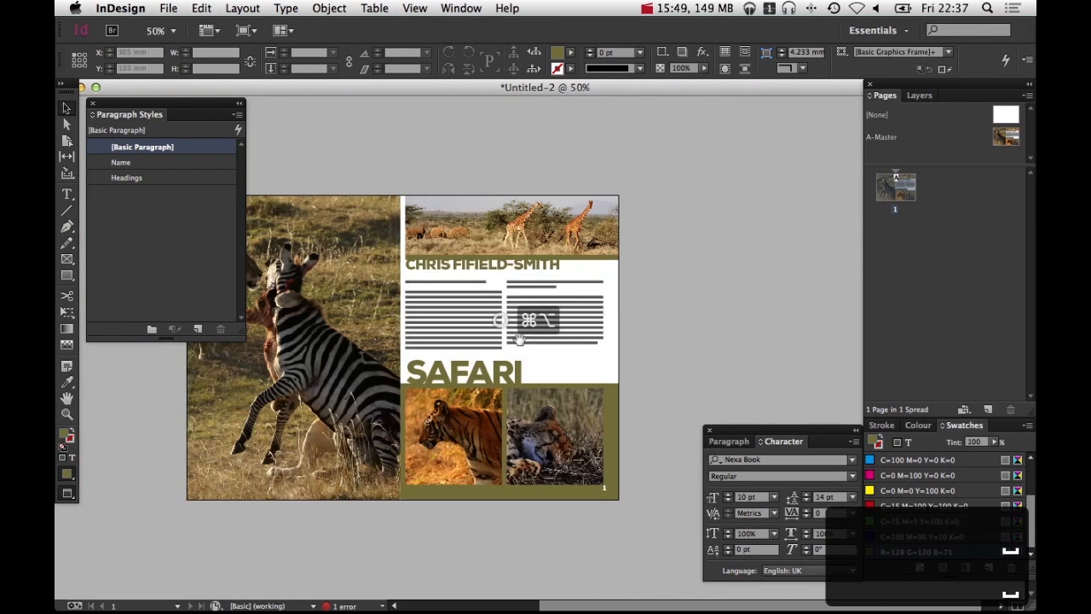
left_click_drag(519, 340, 591, 340)
key("v")
left_click(557, 400)
left_click(389, 282)
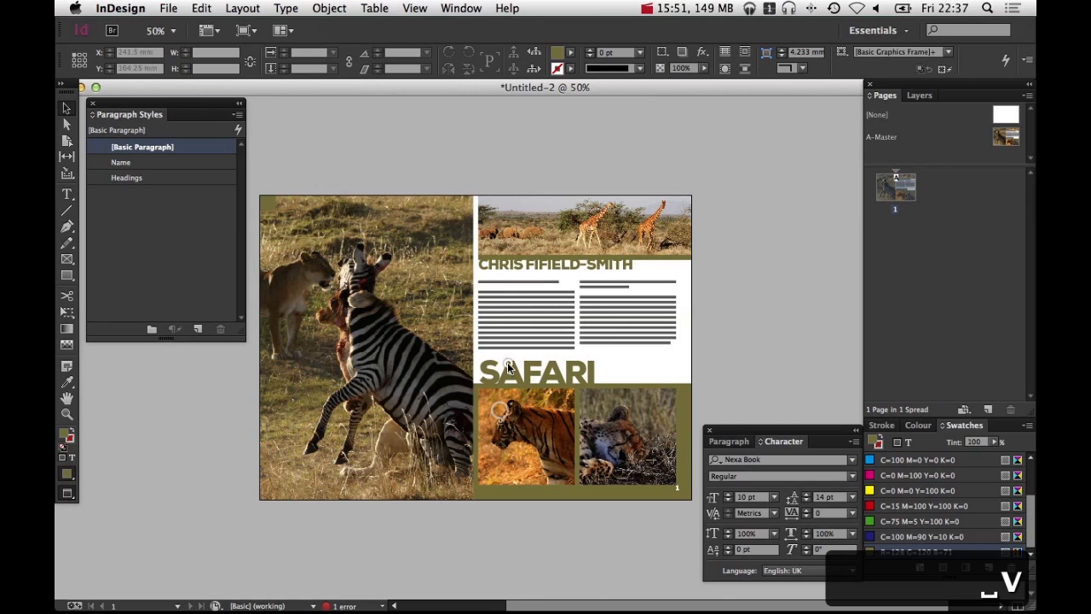
left_click(225, 234)
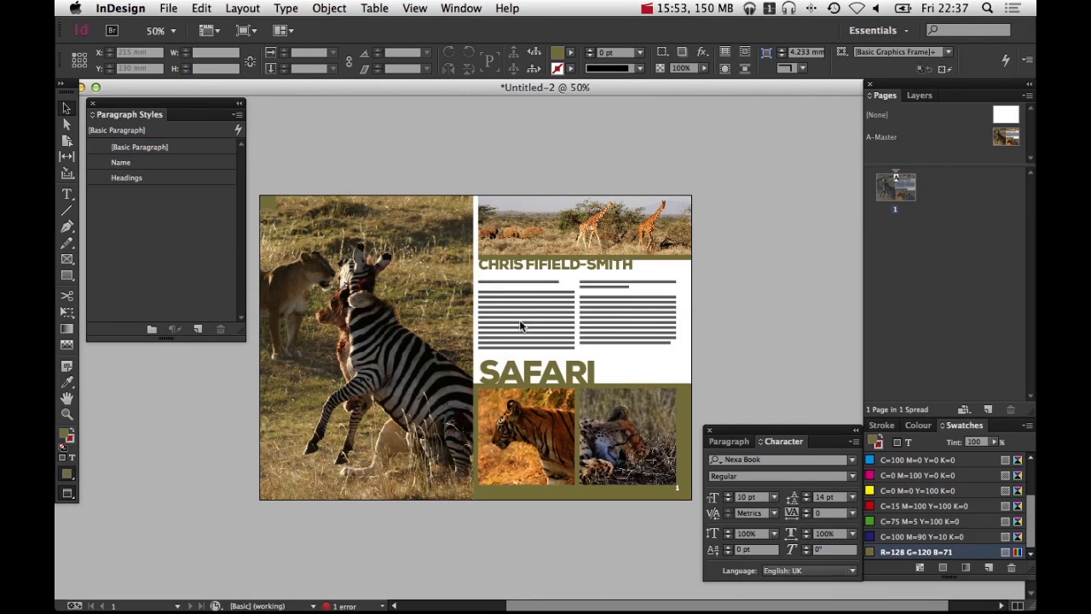
left_click(530, 483)
left_click(543, 342)
left_click(888, 196)
left_click(931, 268)
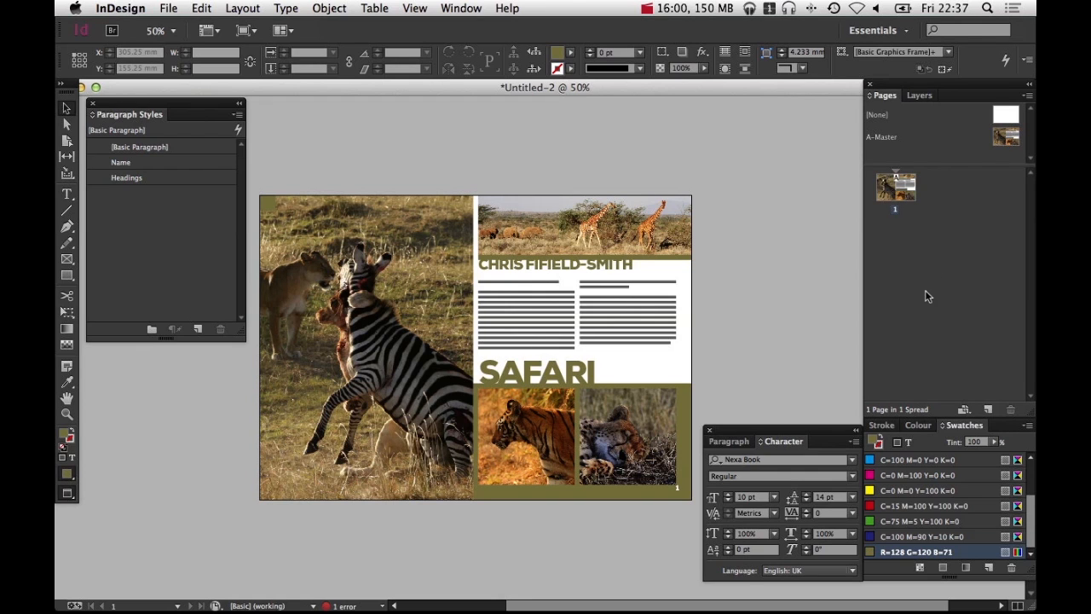
left_click(1000, 139)
double_click(999, 139)
left_click(563, 269)
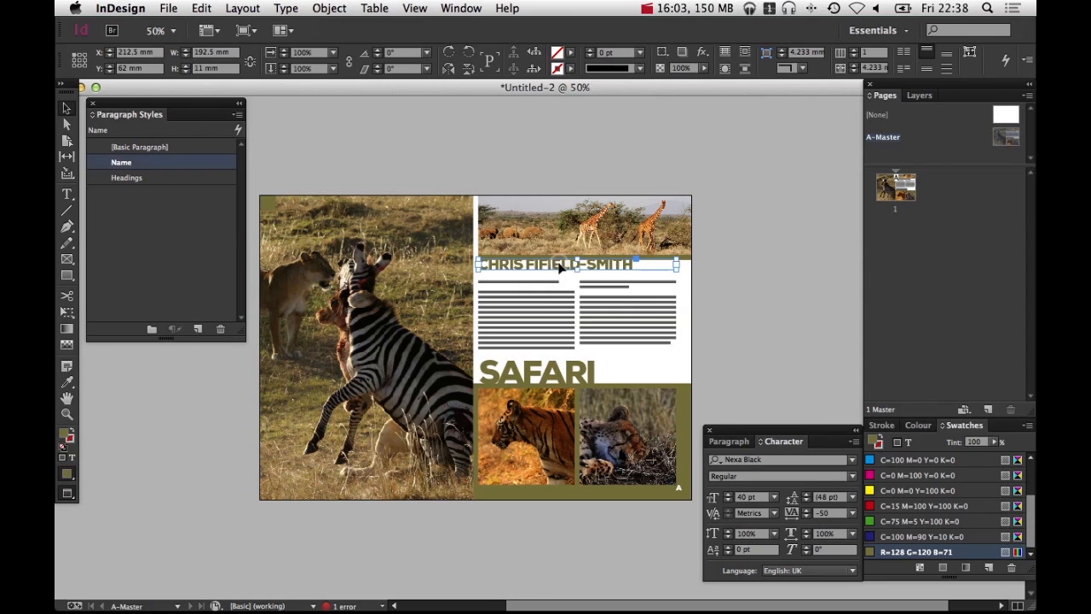
key("shift+Down")
left_click(725, 233)
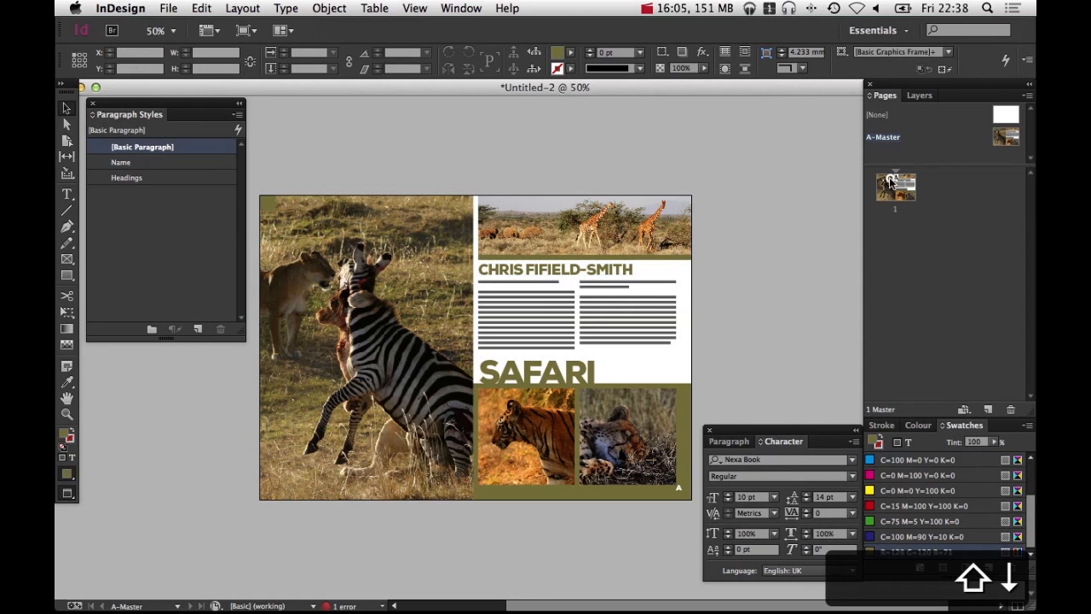
double_click(891, 181)
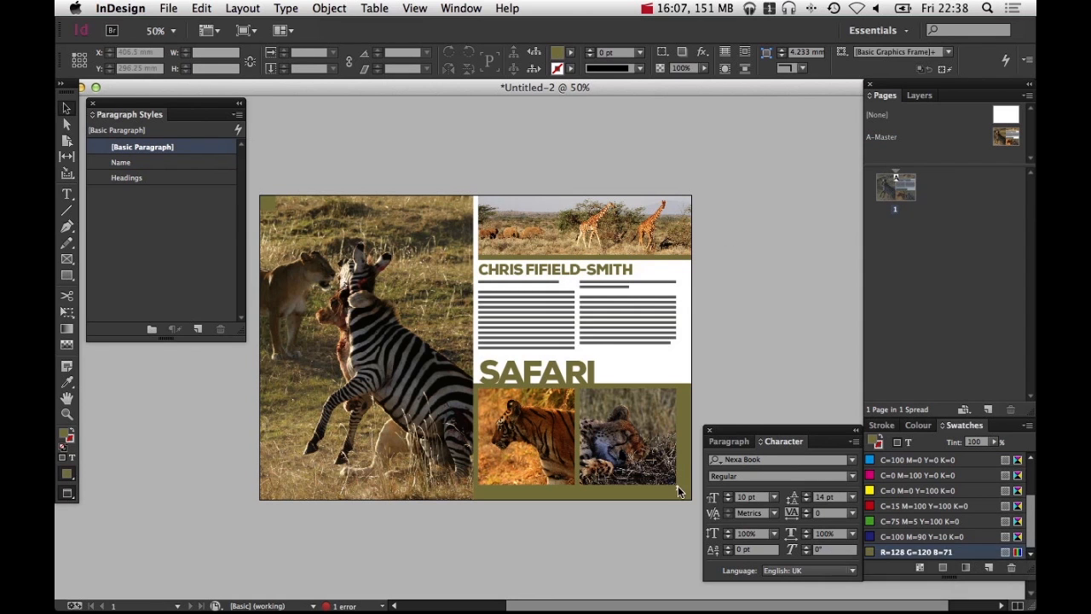
key("super+z")
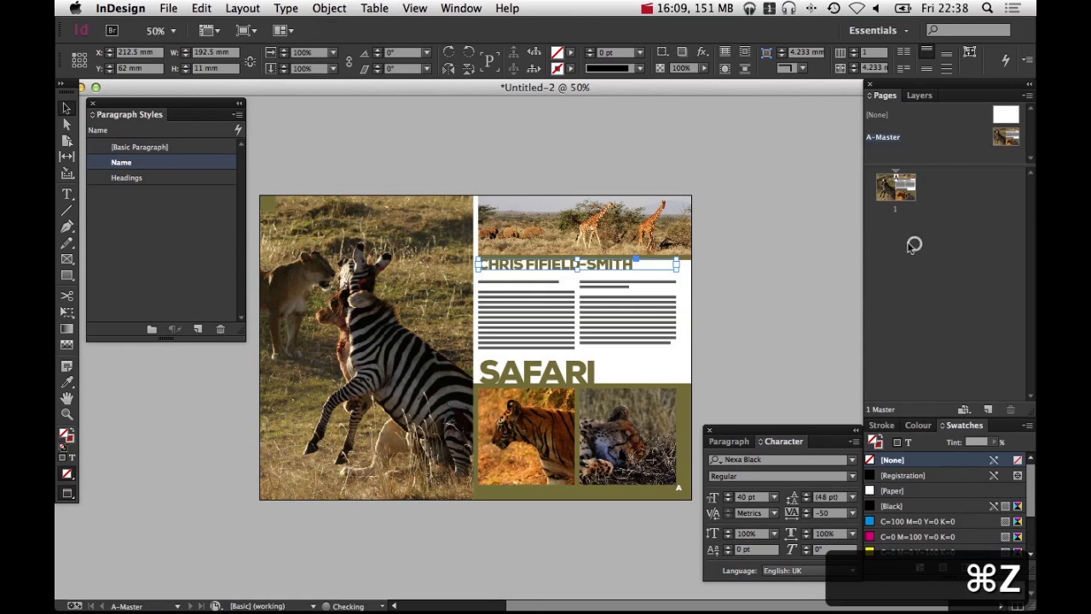
Insert 3 pages after page 1 based on the A-Master
left_click(762, 270)
double_click(906, 187)
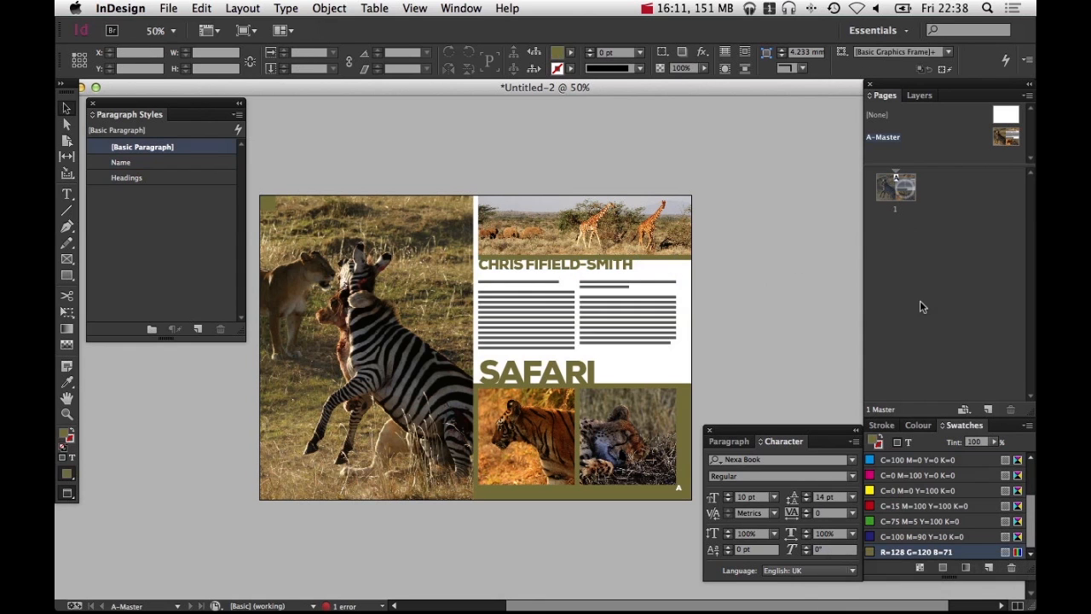
right_click(914, 253)
left_click(889, 256)
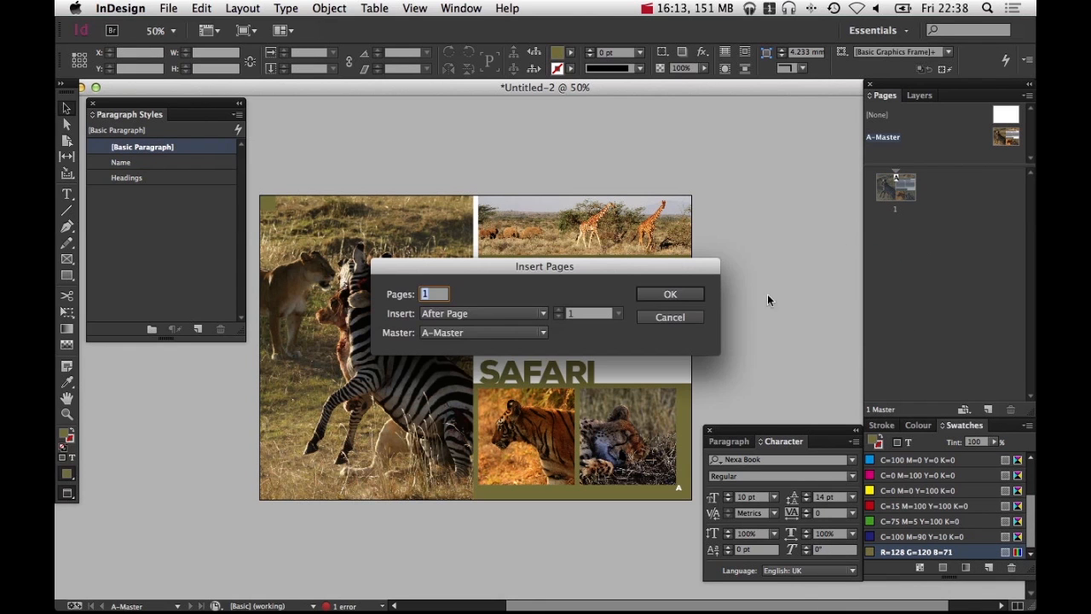
type("3")
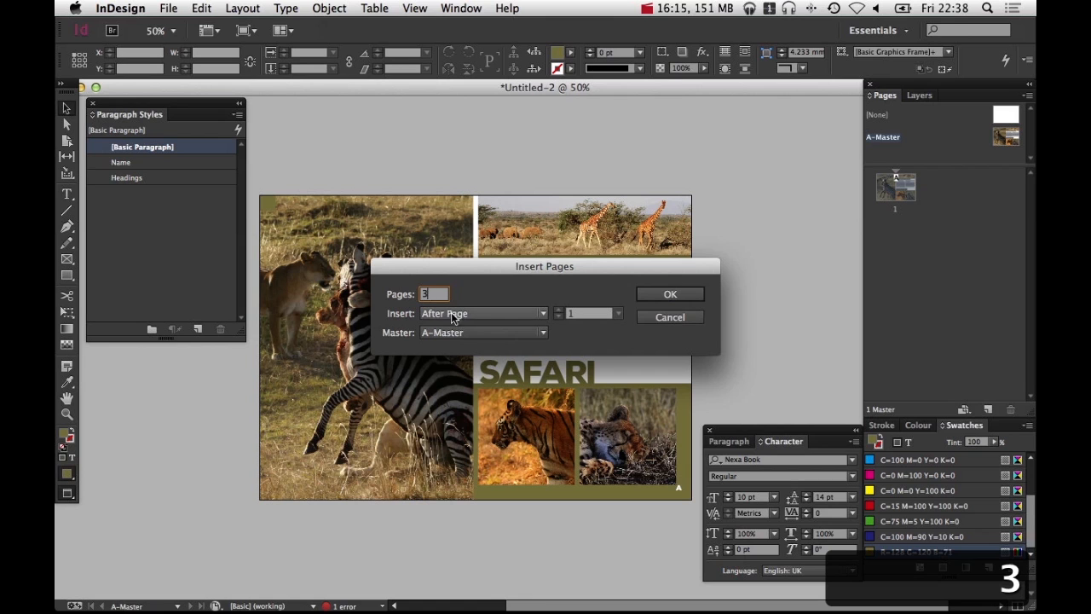
left_click(670, 294)
Review the new pages and examine page 2's layout and page number up close
double_click(893, 261)
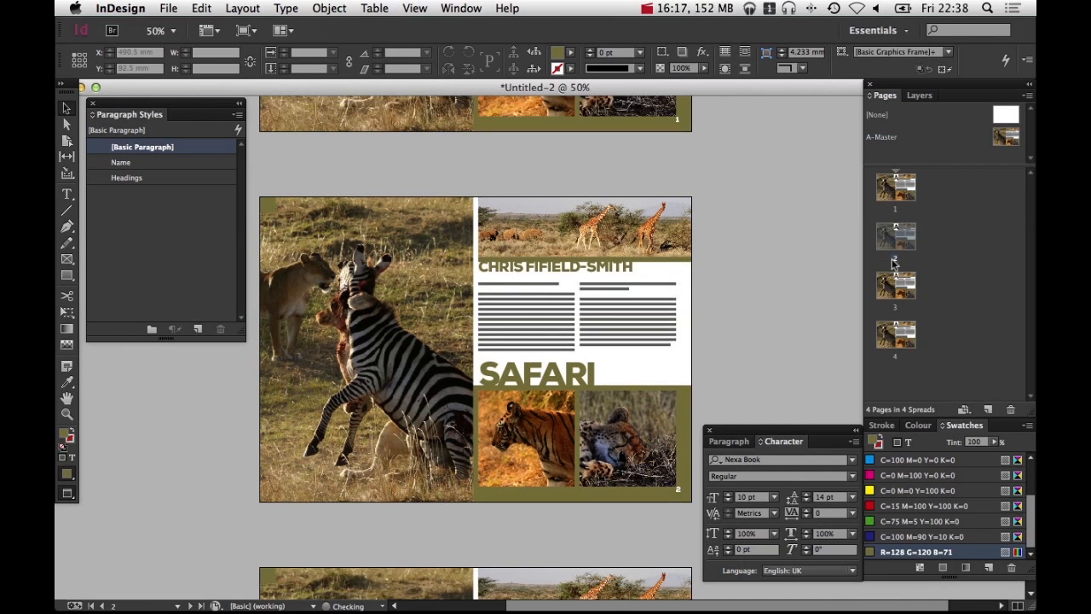
key("alt+super+space")
left_click(696, 272, "alt+super")
left_click(695, 272, "alt+super")
left_click(619, 213)
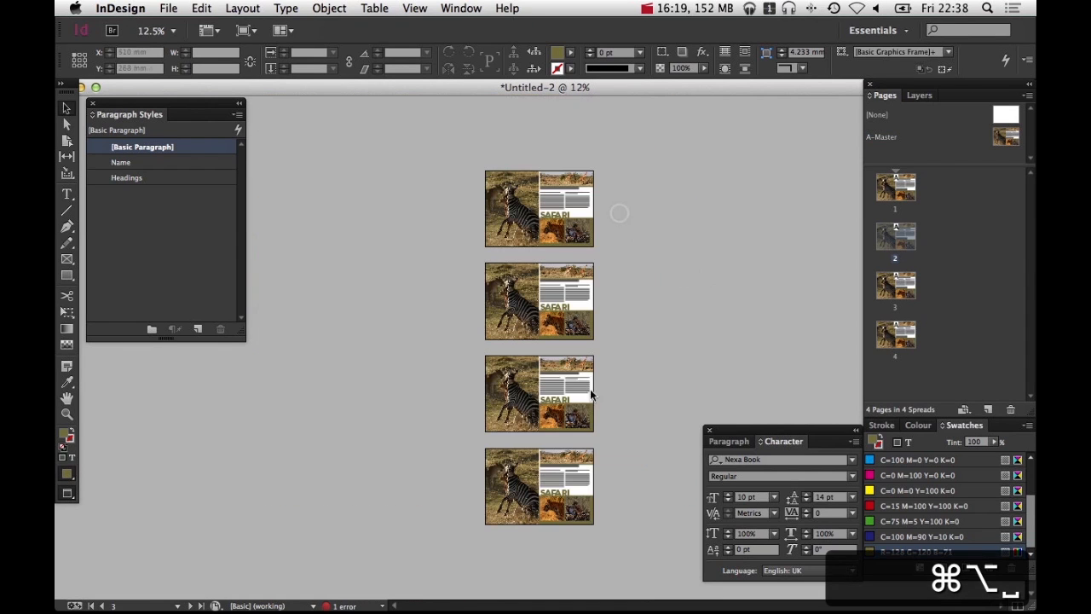
left_click(556, 328, "super")
left_click(566, 326, "super")
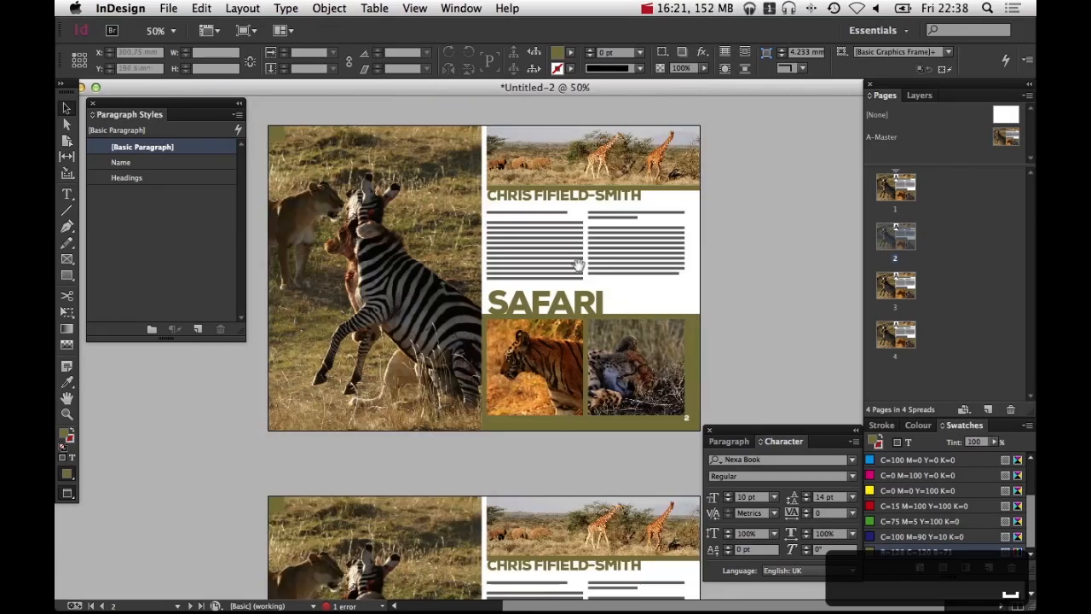
left_click_drag(489, 239, 454, 124)
left_click(570, 329, "super")
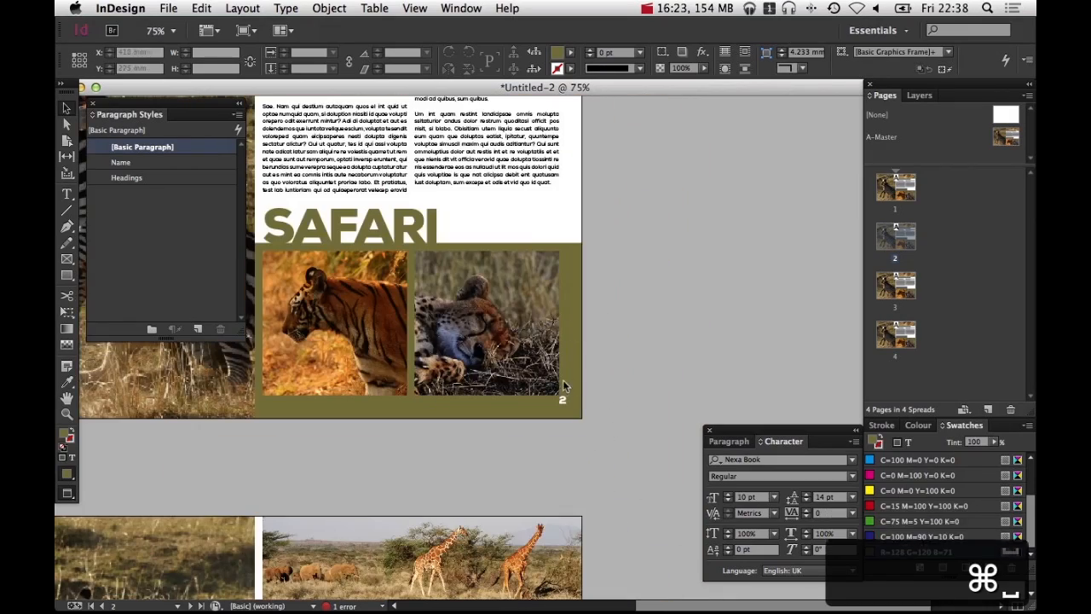
left_click_drag(599, 465, 540, 125)
left_click_drag(558, 503, 612, 467)
left_click_drag(558, 225, 575, 402)
left_click_drag(580, 253, 570, 437)
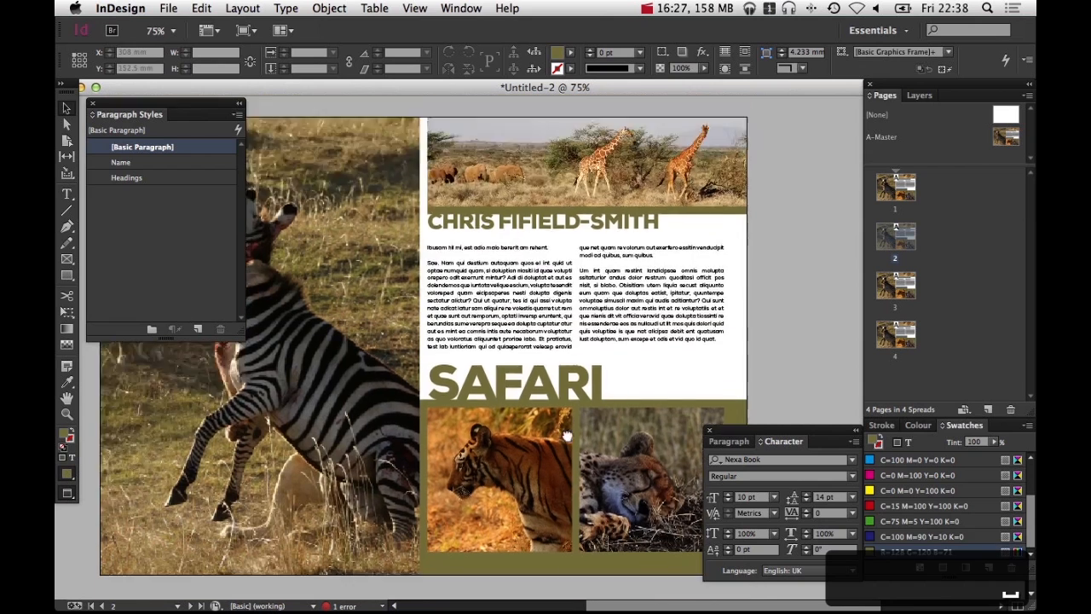
left_click(586, 394, "alt+super")
left_click_drag(471, 208, 523, 230)
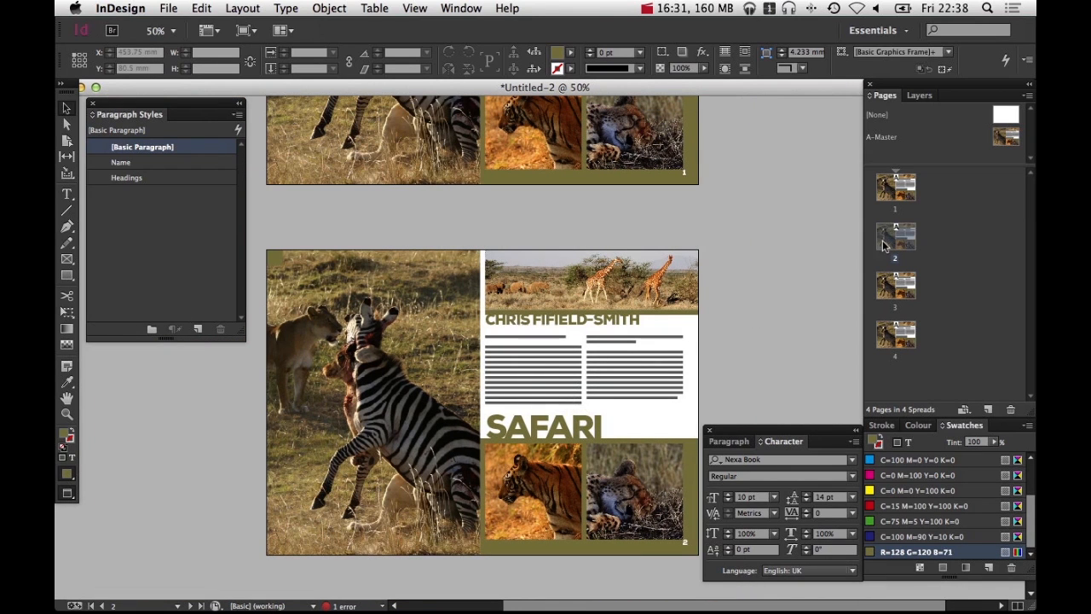
Override all master page items on the selected page so they can be edited
right_click(902, 340)
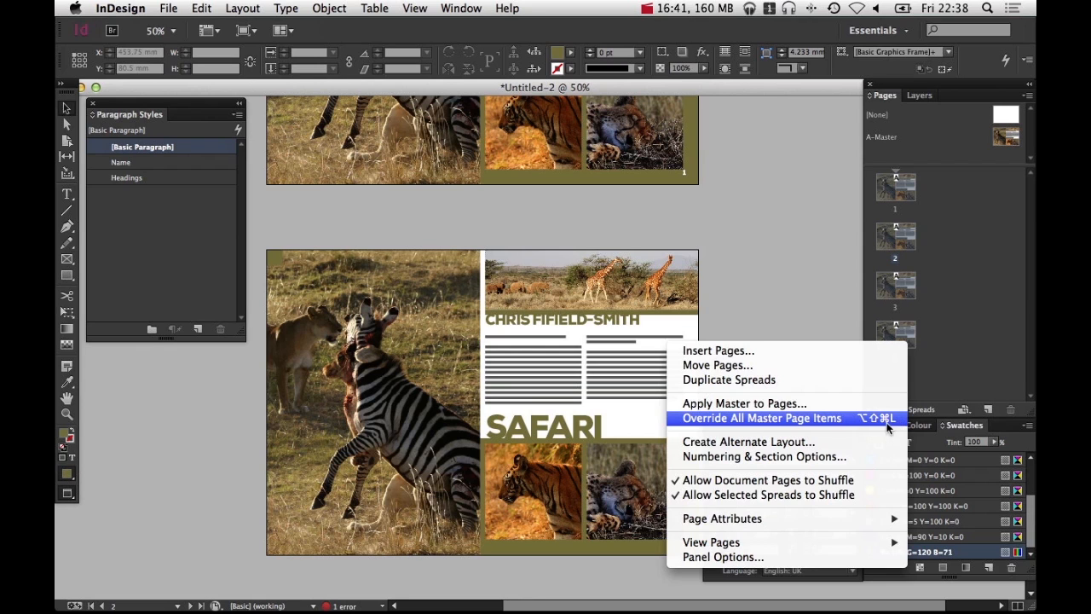
left_click(865, 419)
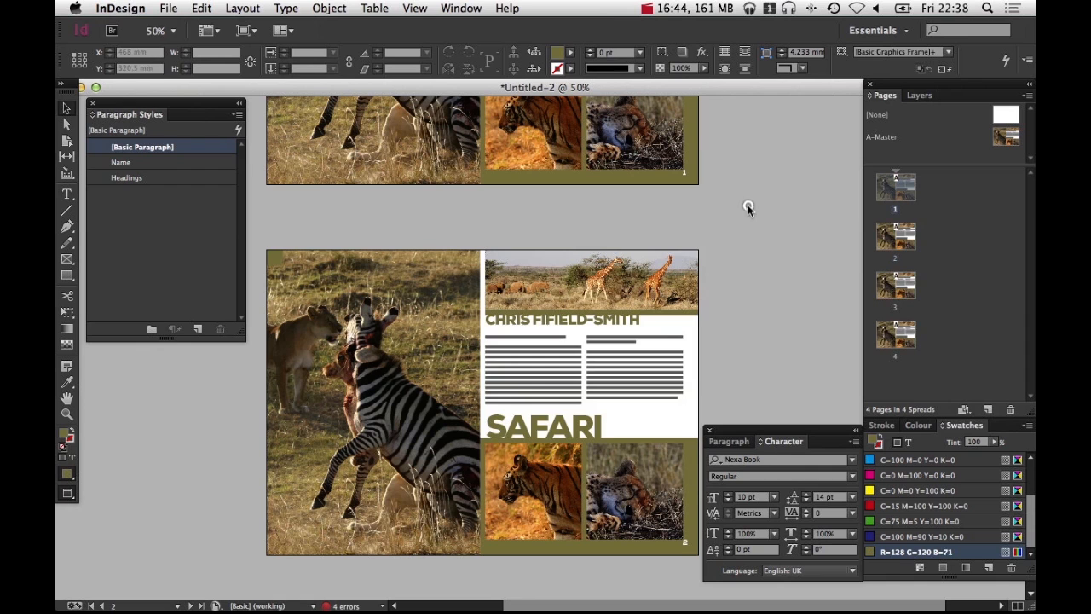
left_click_drag(473, 213, 482, 187)
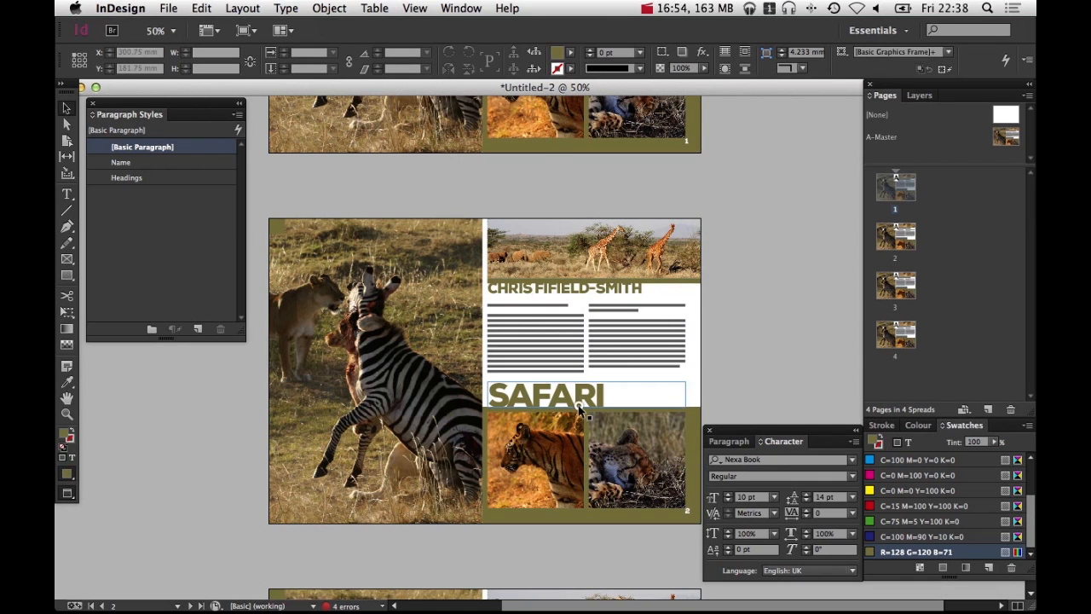
Replace the SAFARI heading on page 2 with the word MACRO
left_click(601, 401)
double_click(601, 400)
left_click_drag(604, 399, 491, 398)
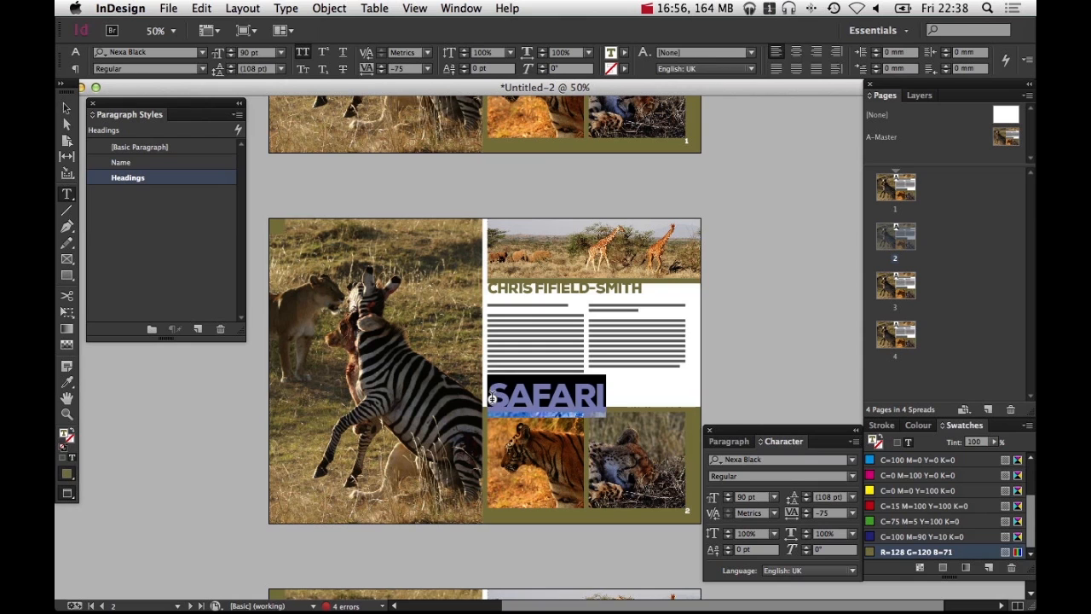
type("MACRO")
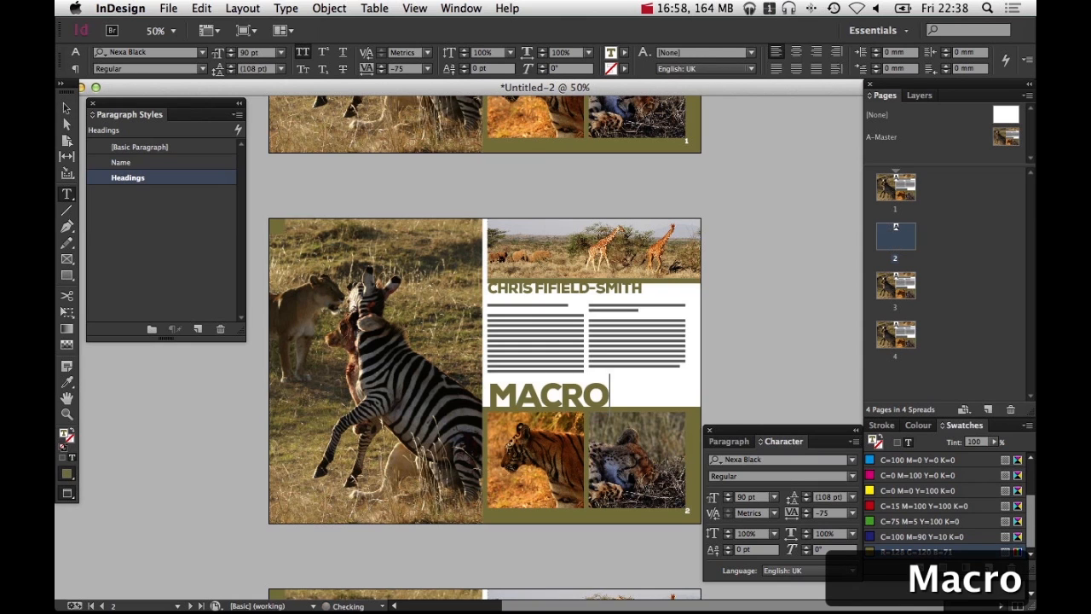
Replace the large zebra photo on page 2 with an image from the Macro folder and fill the frame proportionally
left_click(740, 304)
key("v")
left_click(375, 371)
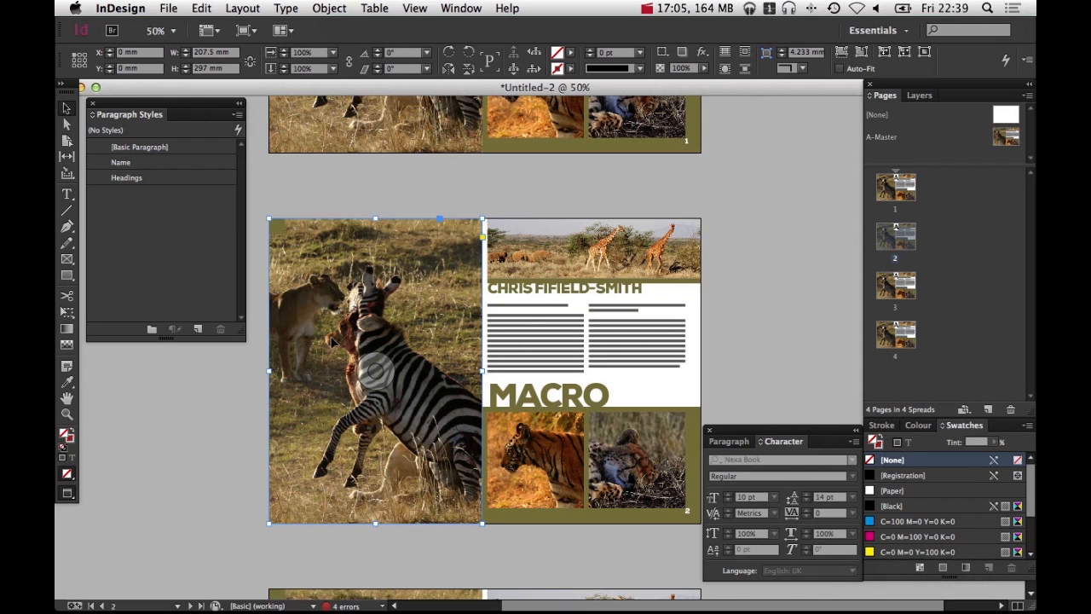
key("super+d")
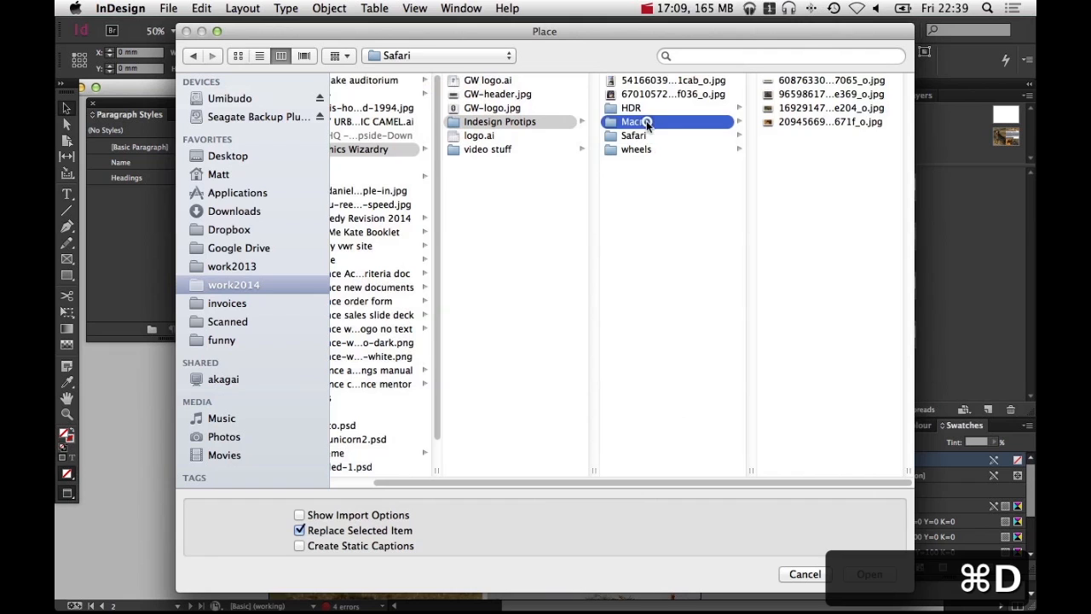
left_click(635, 121)
left_click(818, 94)
left_click(714, 110)
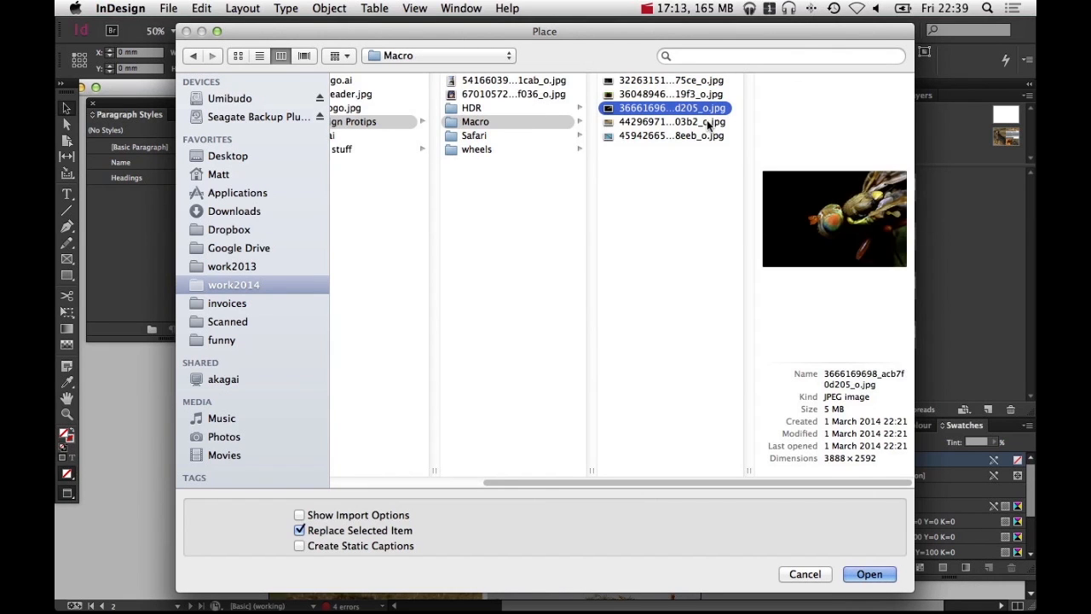
left_click(707, 124)
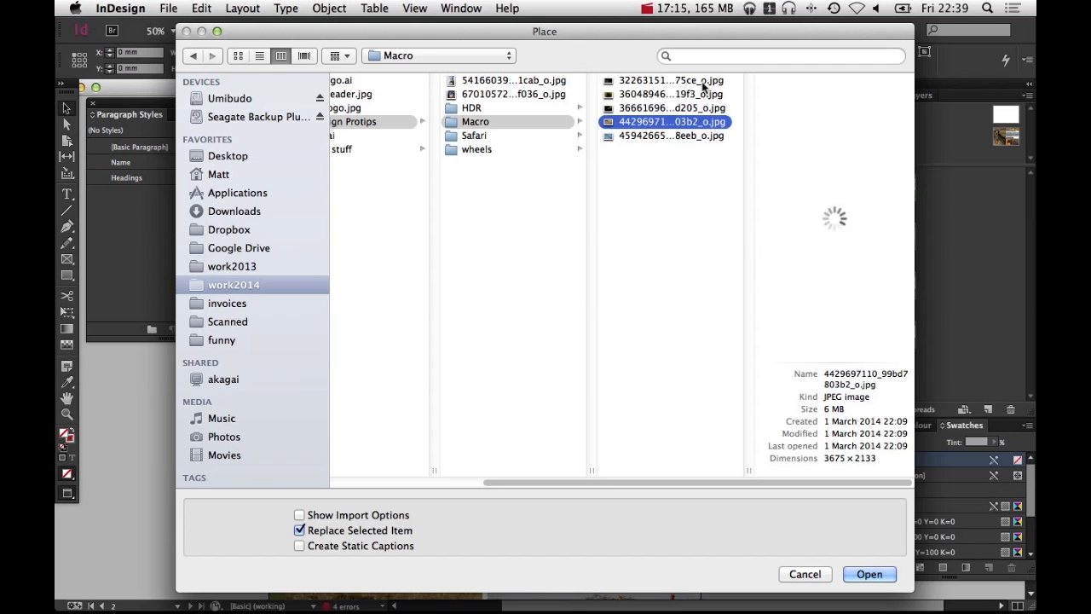
left_click(704, 83)
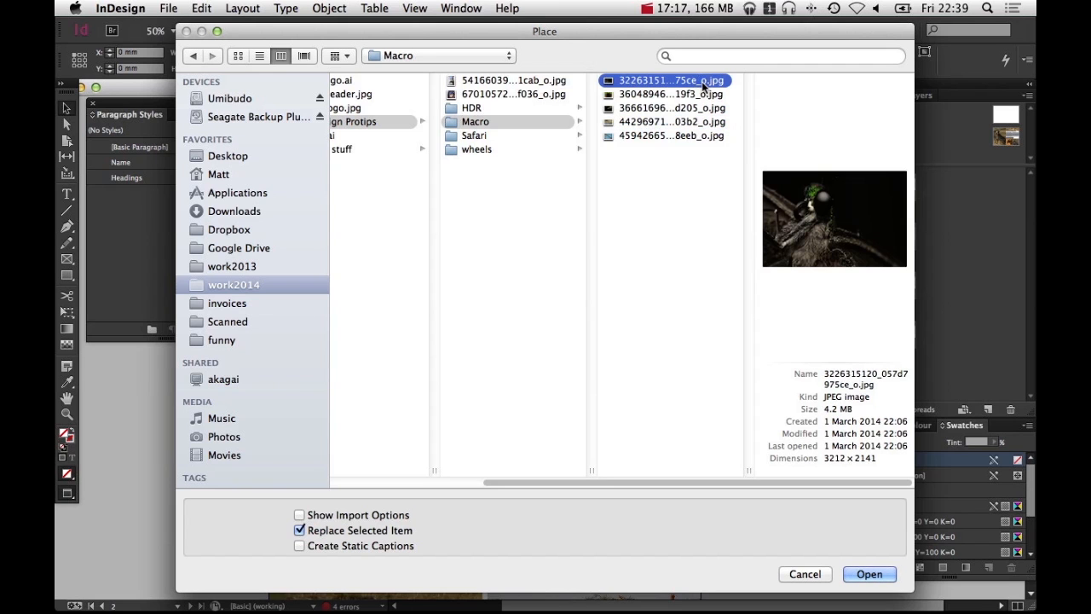
key("Return")
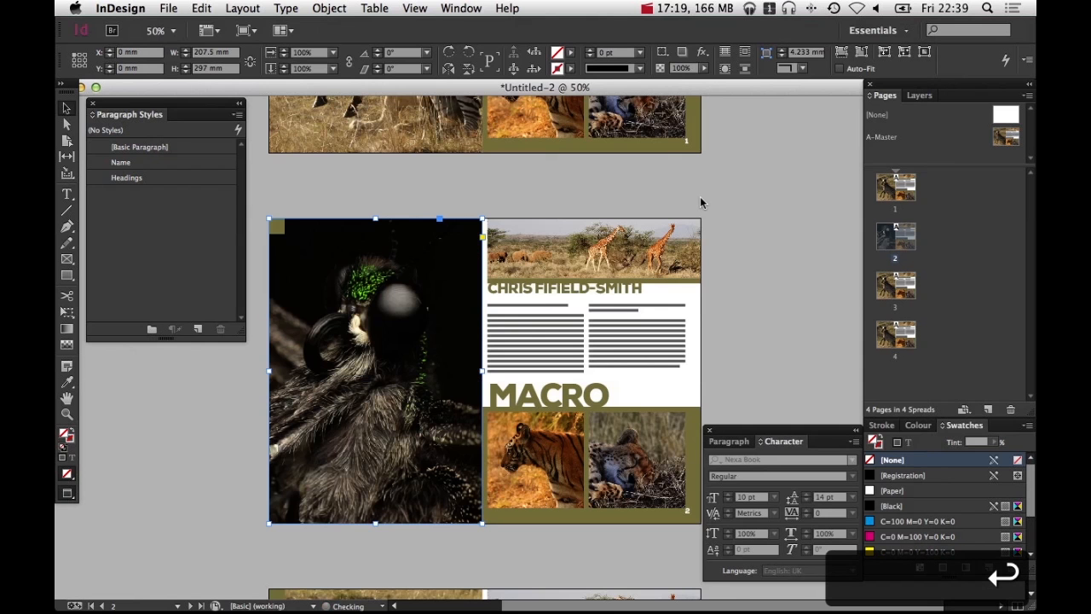
key("super+alt+shift+c")
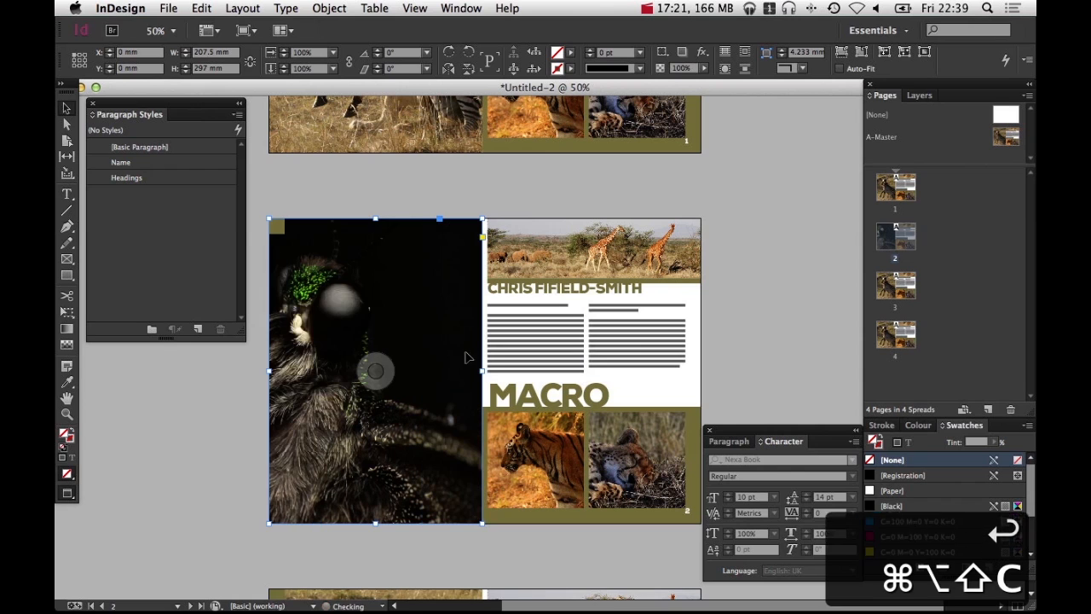
Nudge the macro photo inside the large frame, then set display performance to High Quality Display
left_click_drag(375, 370, 431, 370)
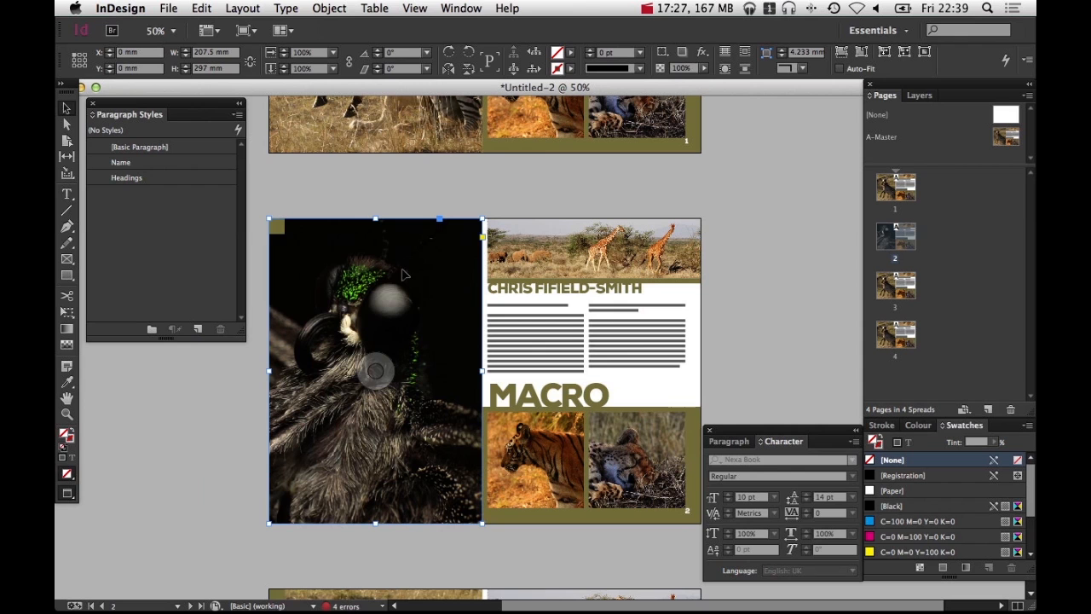
left_click(360, 550)
left_click(370, 341, "super")
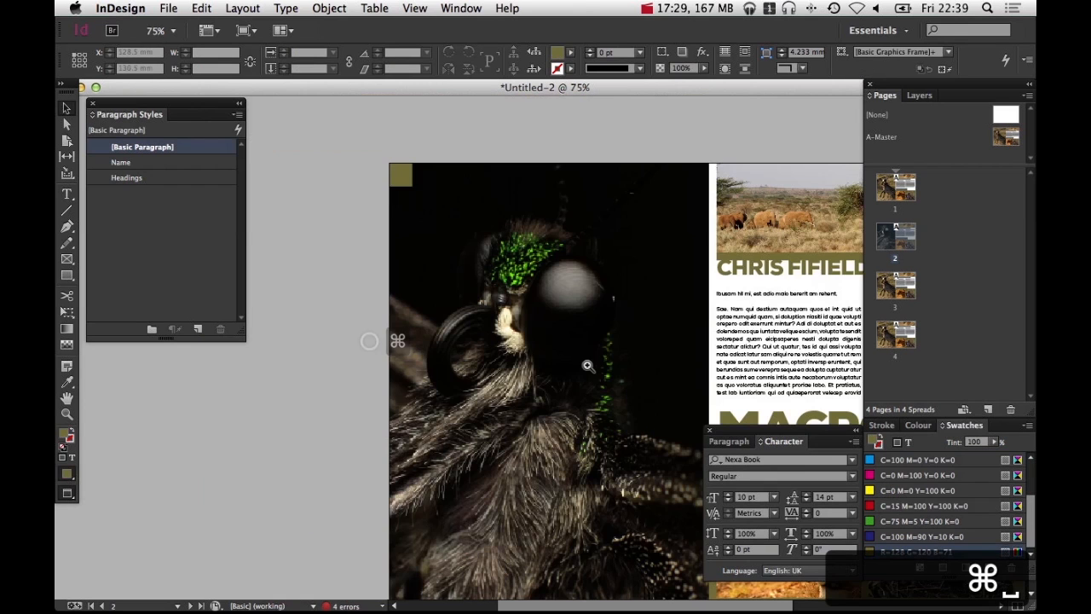
left_click(587, 361, "super")
left_click(587, 361, "super")
left_click(452, 355, "super")
left_click_drag(506, 239, 518, 368)
left_click(518, 366, "super")
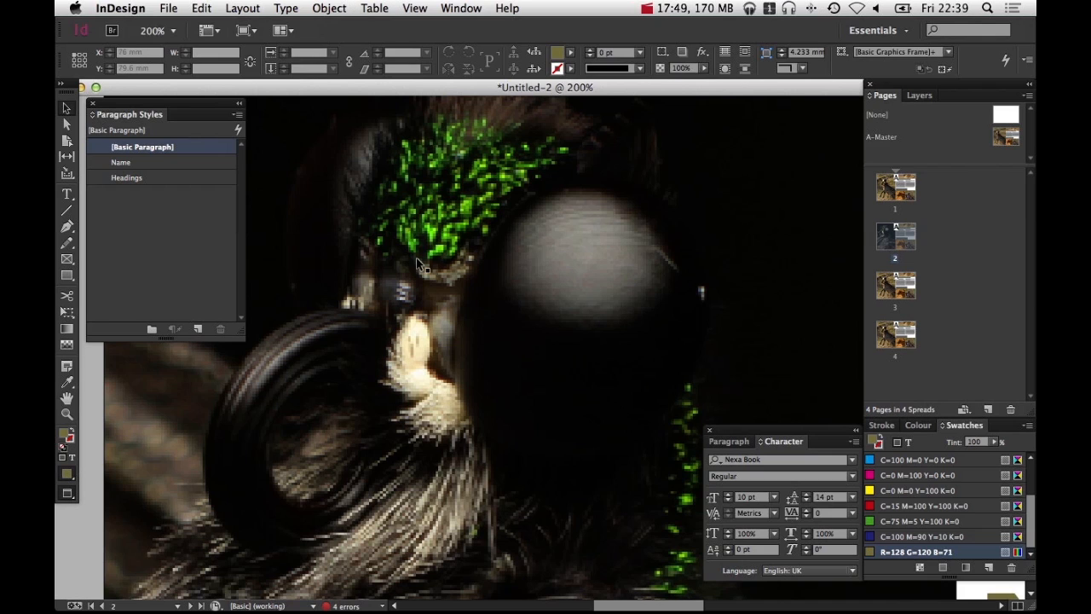
left_click(430, 8)
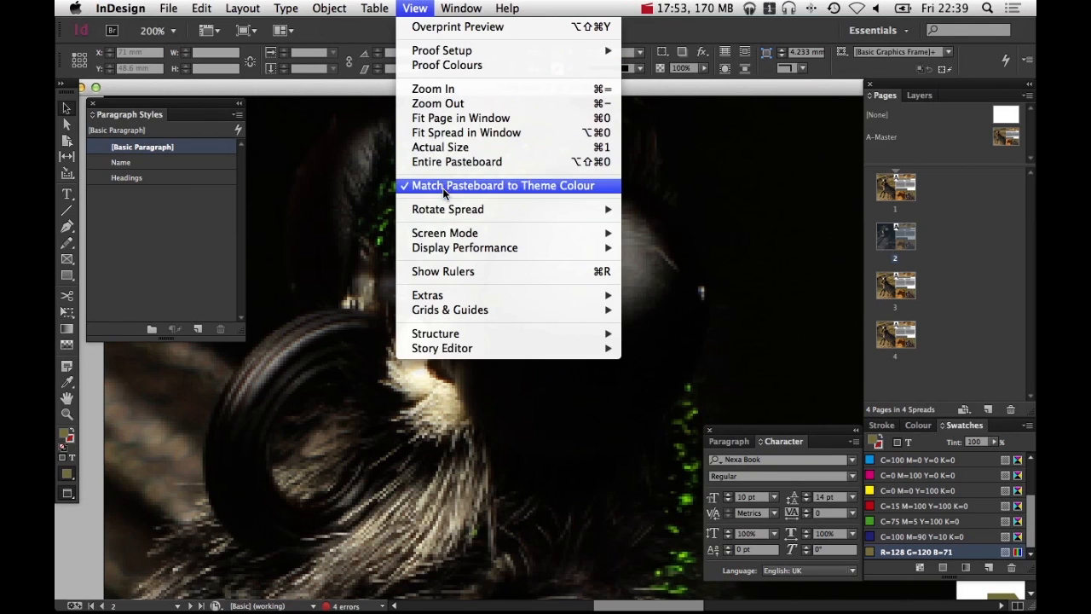
mouse_move(451, 248)
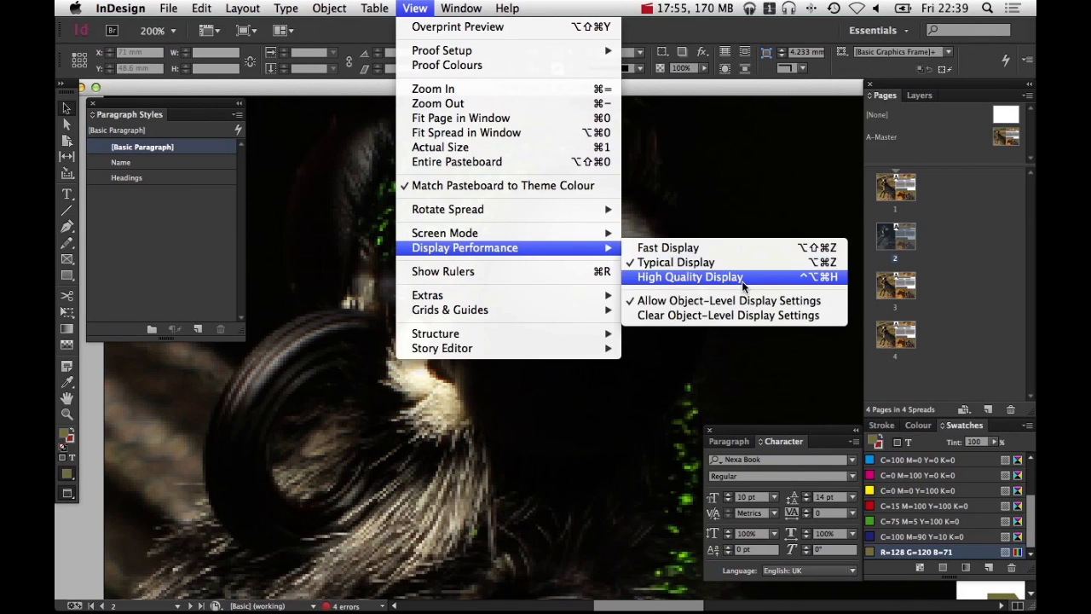
left_click(743, 278)
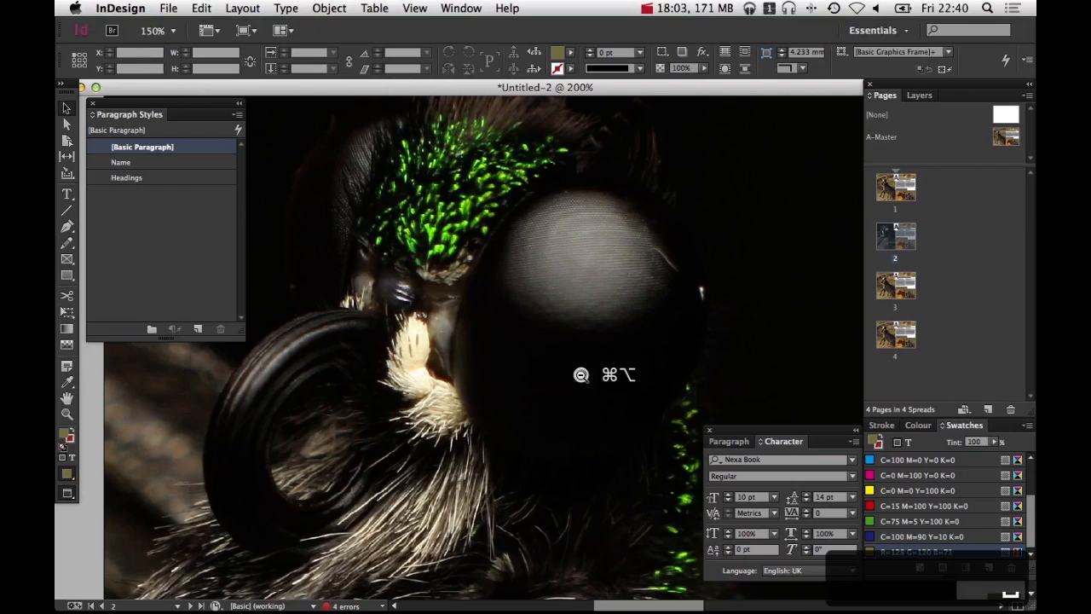
Replace the top giraffe photo on the right page with 44296971...03b2_o.jpg from the Macro folder, filling the frame proportionally
left_click(579, 372, "alt+super")
left_click(579, 373, "alt+super")
left_click(612, 359, "alt+super")
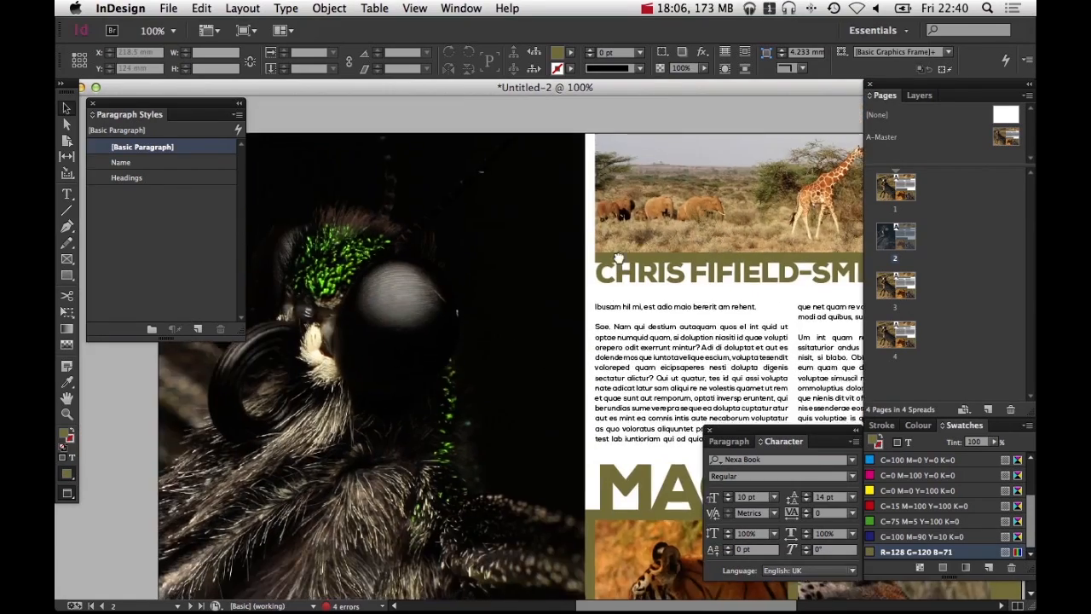
left_click_drag(618, 257, 638, 89)
key("super+minus")
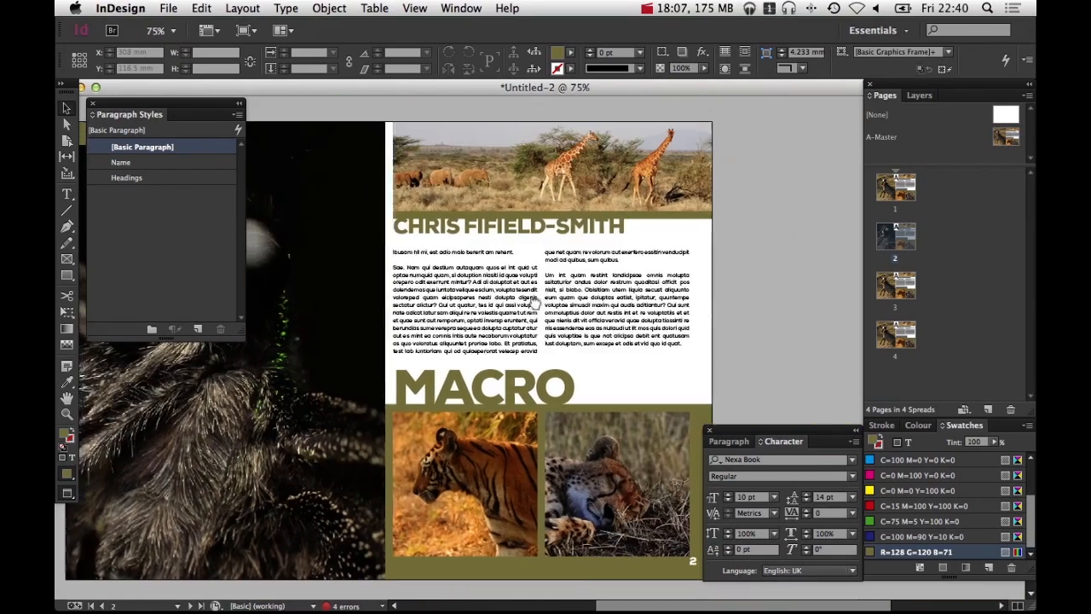
left_click(548, 166)
key("super+d")
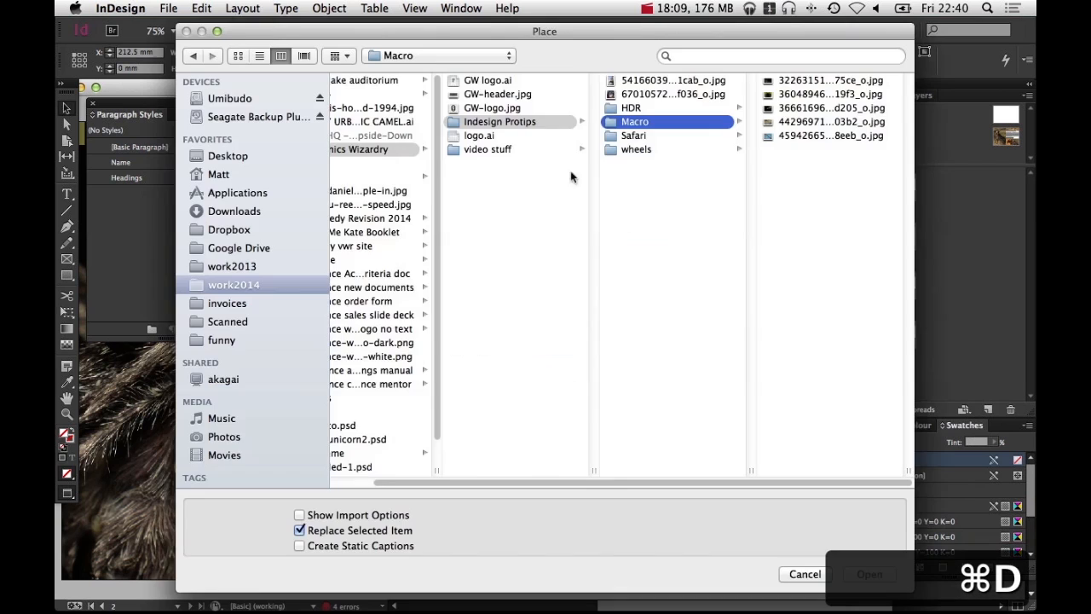
left_click(831, 80)
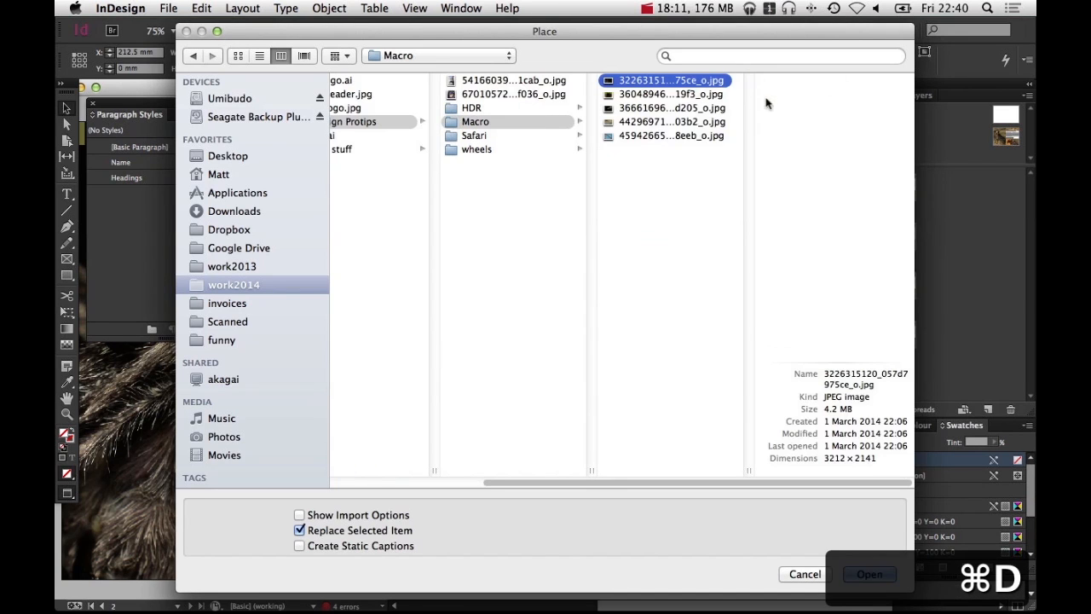
left_click(706, 121)
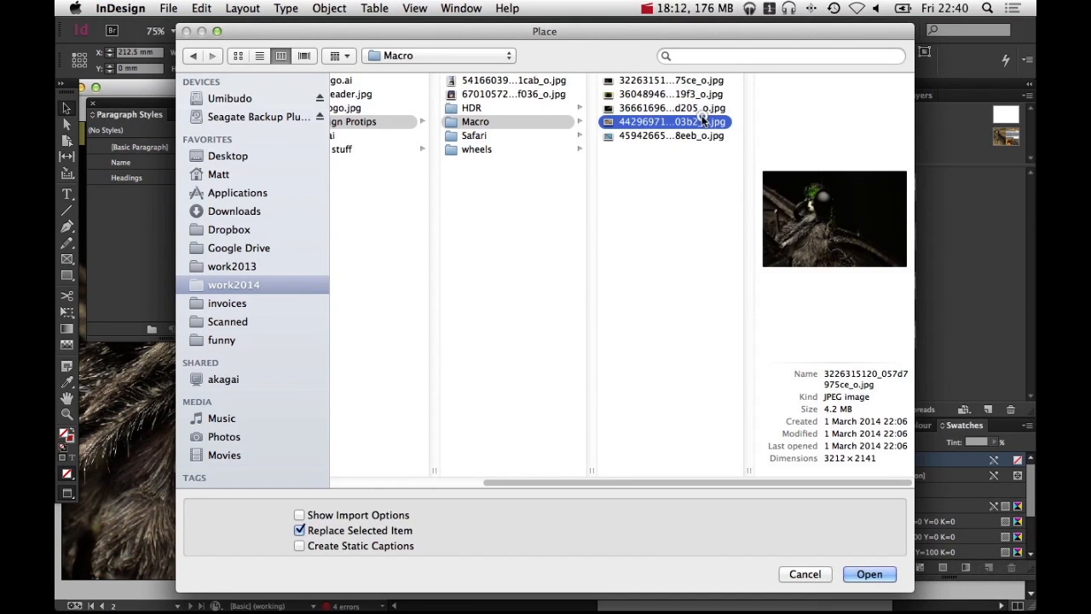
left_click(704, 108)
left_click(701, 124)
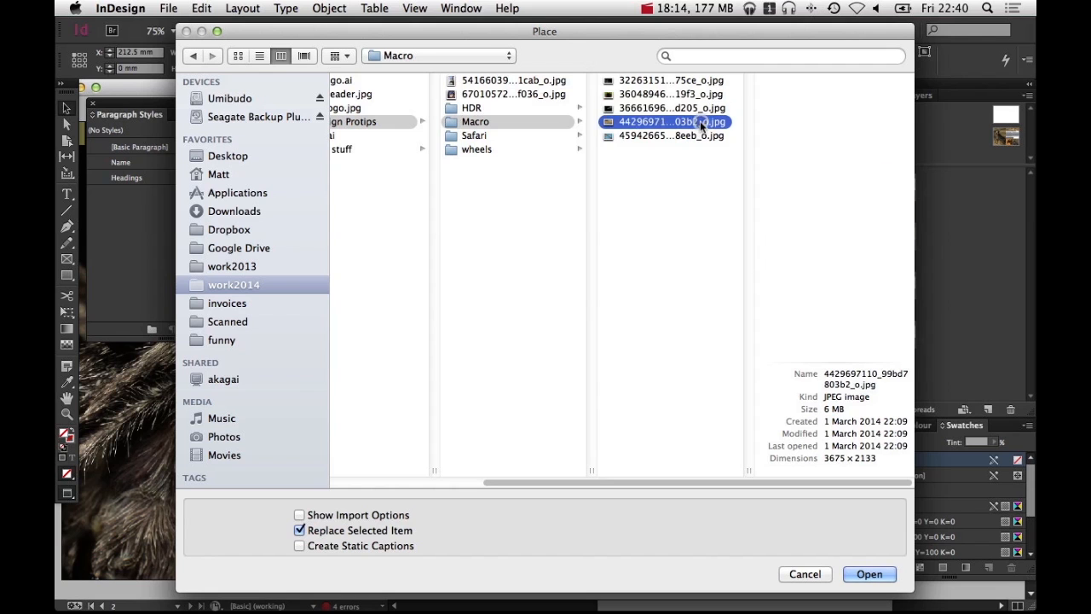
left_click(870, 575)
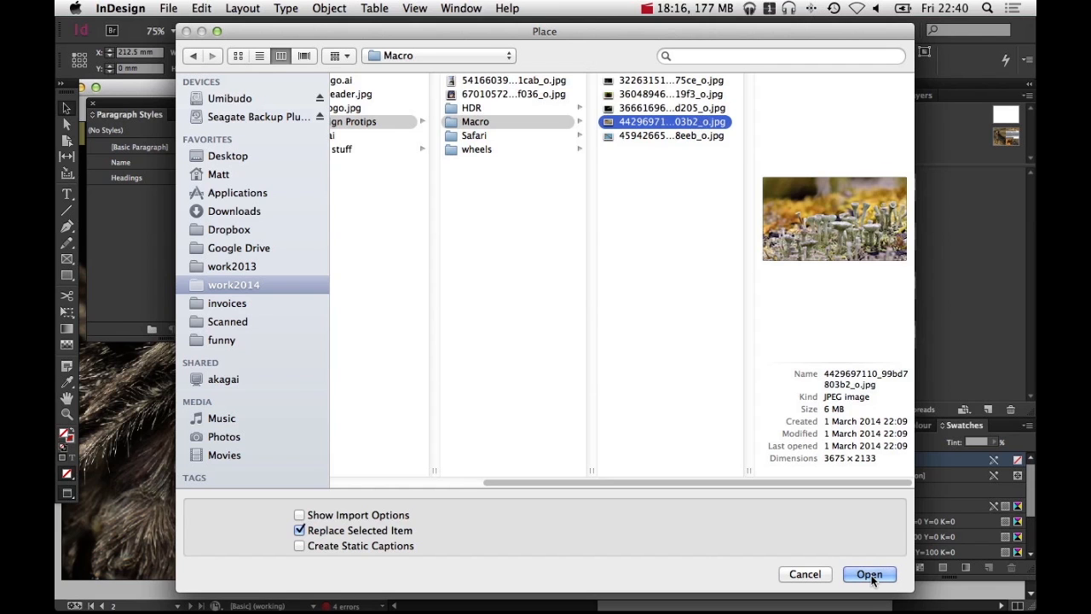
key("super+alt+shift+c")
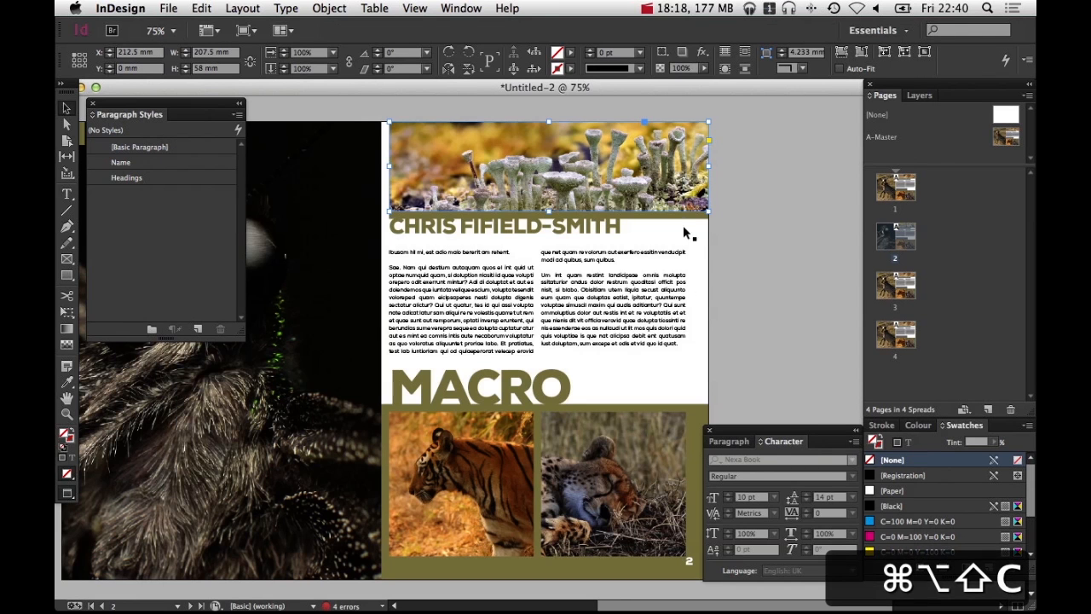
Replace the lower-left tiger photo with 36661696...d205_o.jpg and fill the frame proportionally
key("super+d")
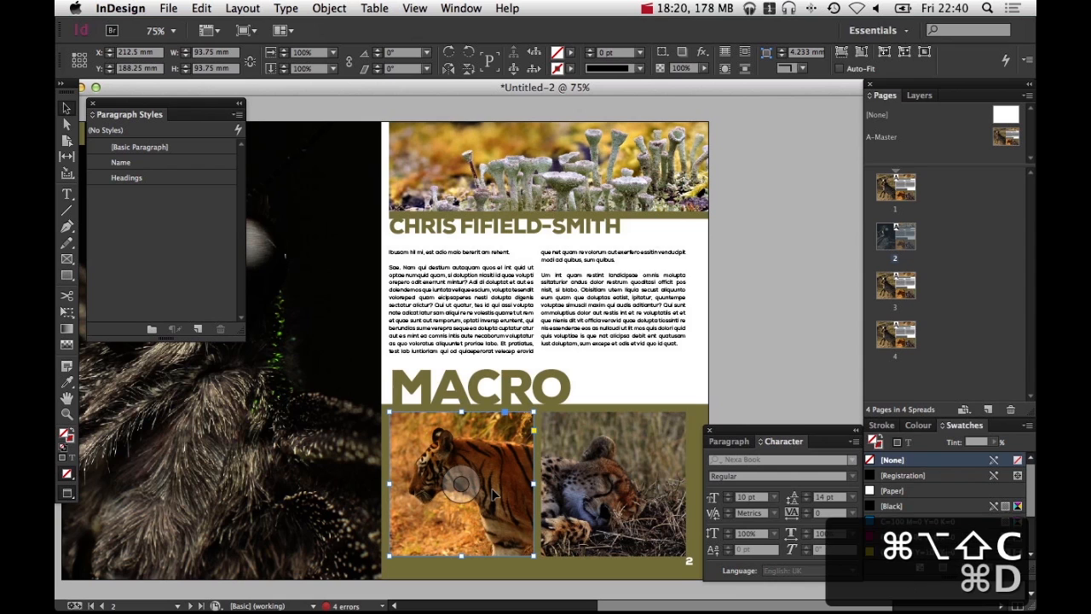
left_click(823, 121)
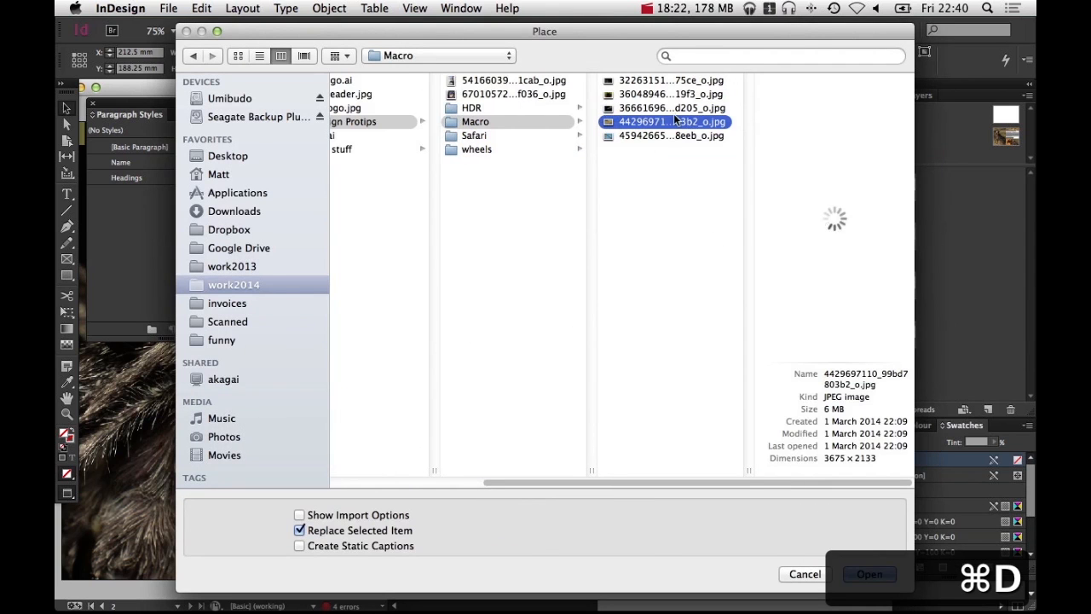
left_click(670, 108)
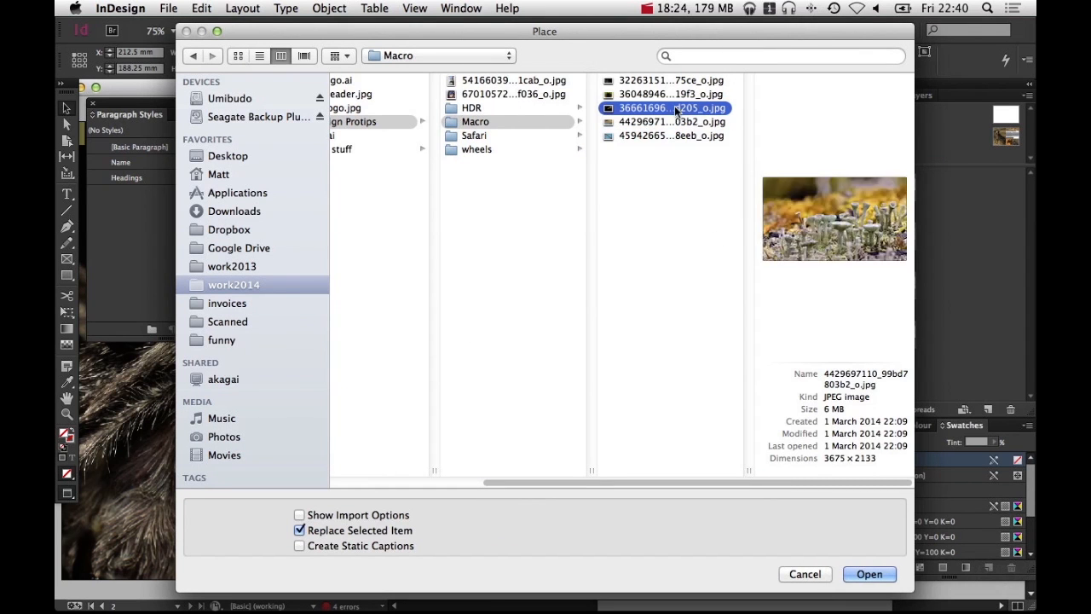
left_click(860, 579)
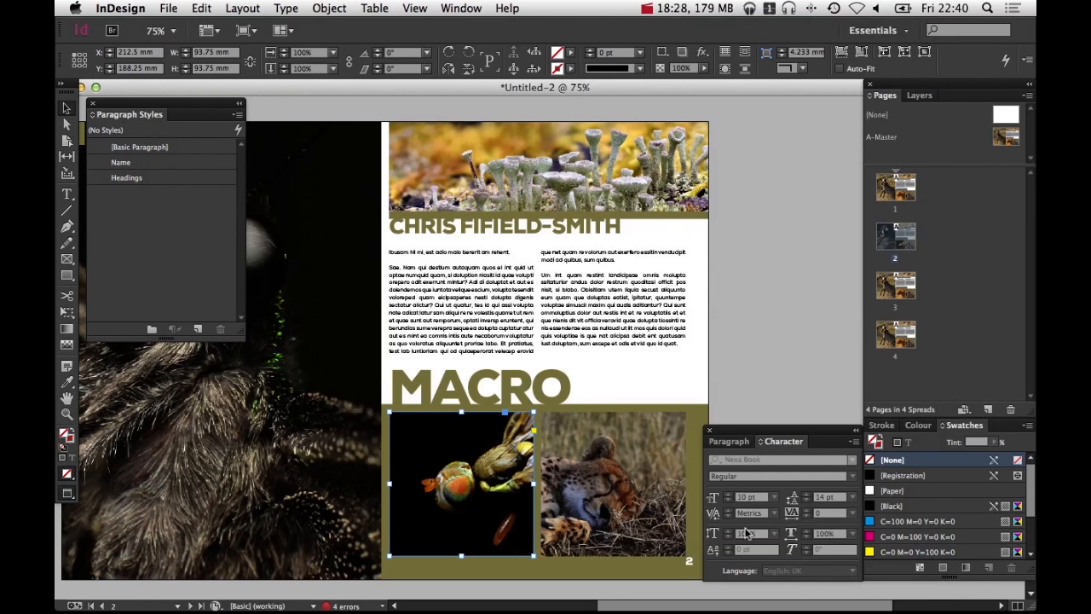
key("super+alt+shift+c")
Replace the lower-right photo with 45942665...8eeb_o.jpg and fill the frame proportionally
left_click(625, 521)
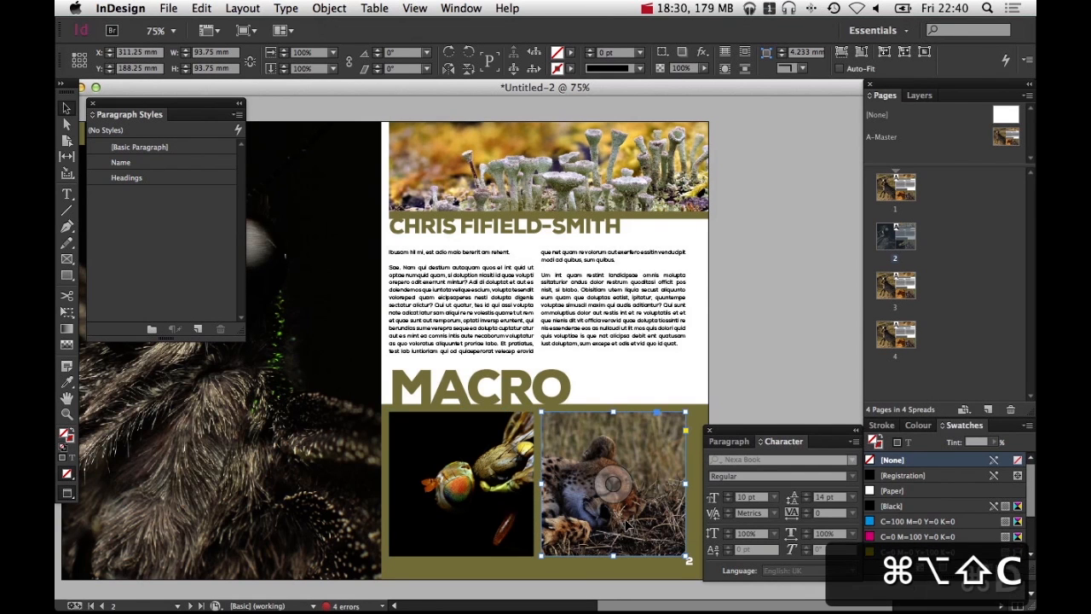
key("super+d")
left_click(754, 140)
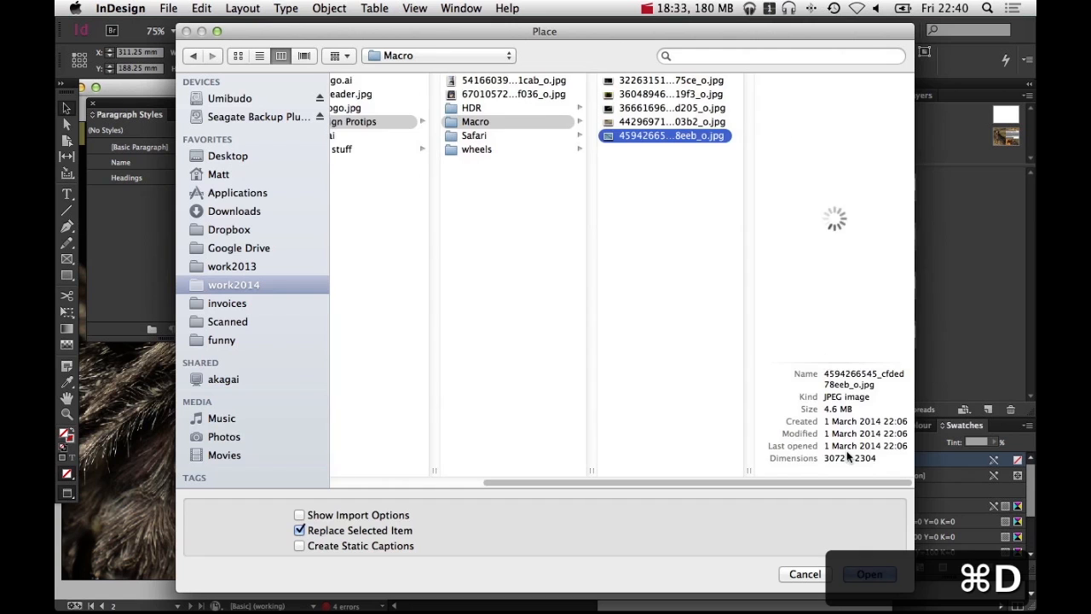
key("Return")
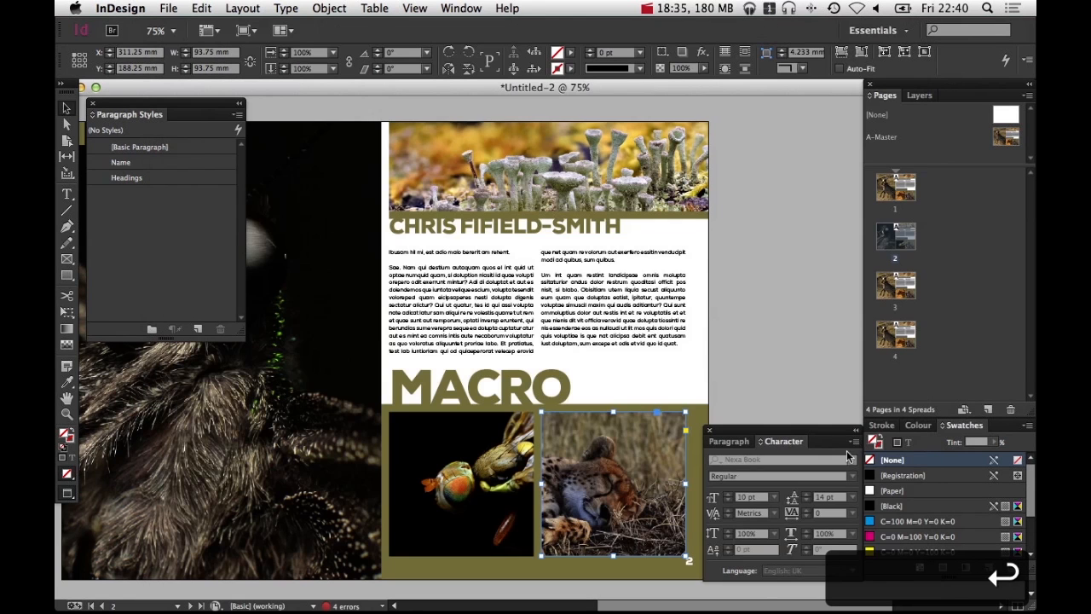
key("super+alt+shift+c")
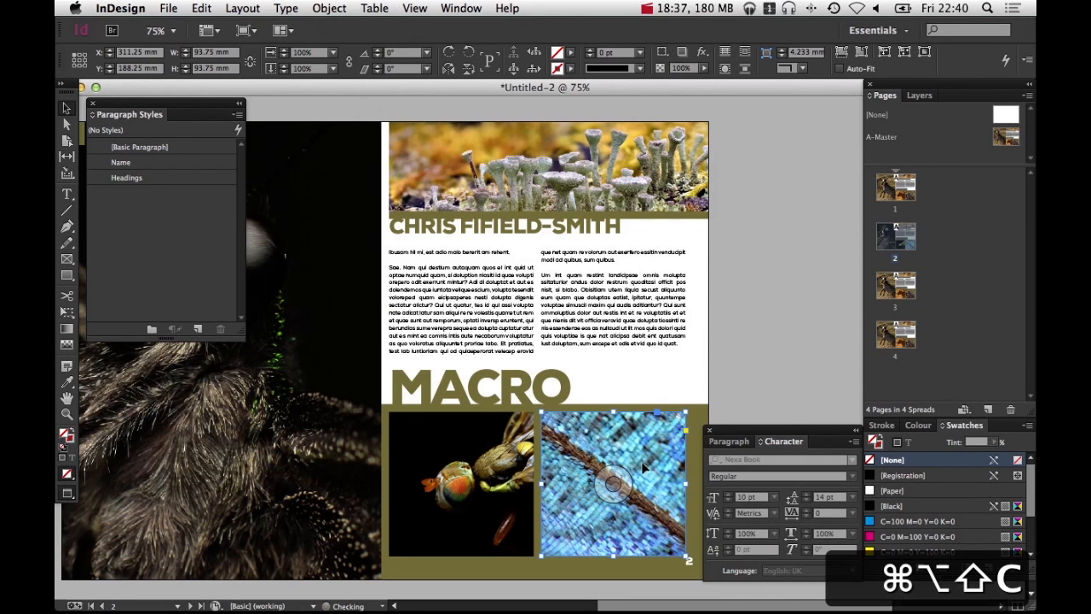
Save the document as photo1
left_click(779, 369)
key("super+s")
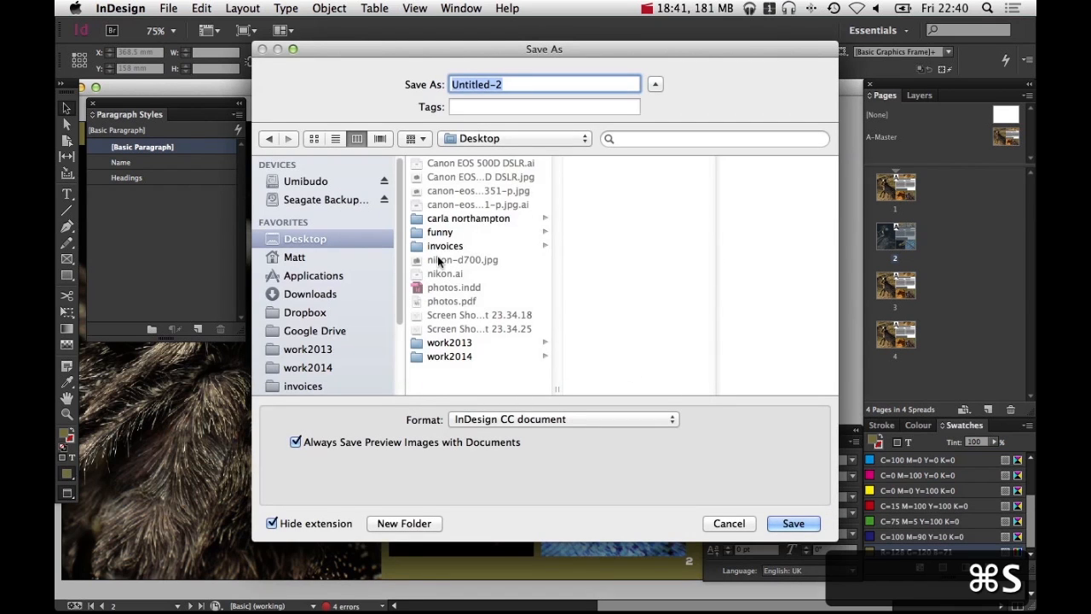
type("photo1")
key("Return")
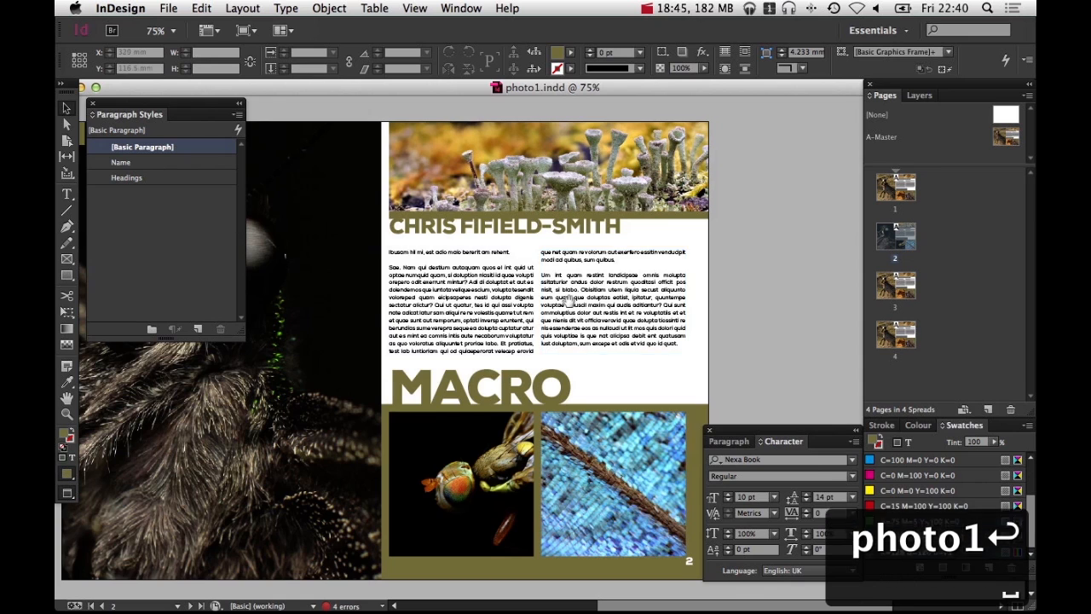
Sample the bright green from the insect's head with the Eyedropper and add it as a new swatch
left_click_drag(529, 378, 750, 306)
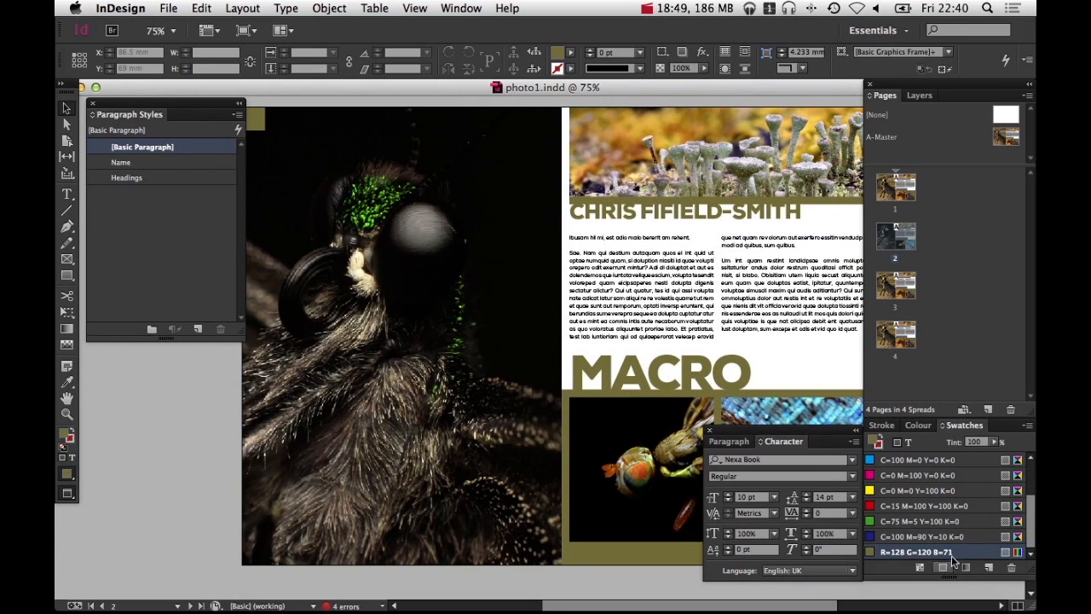
left_click(392, 211, "super")
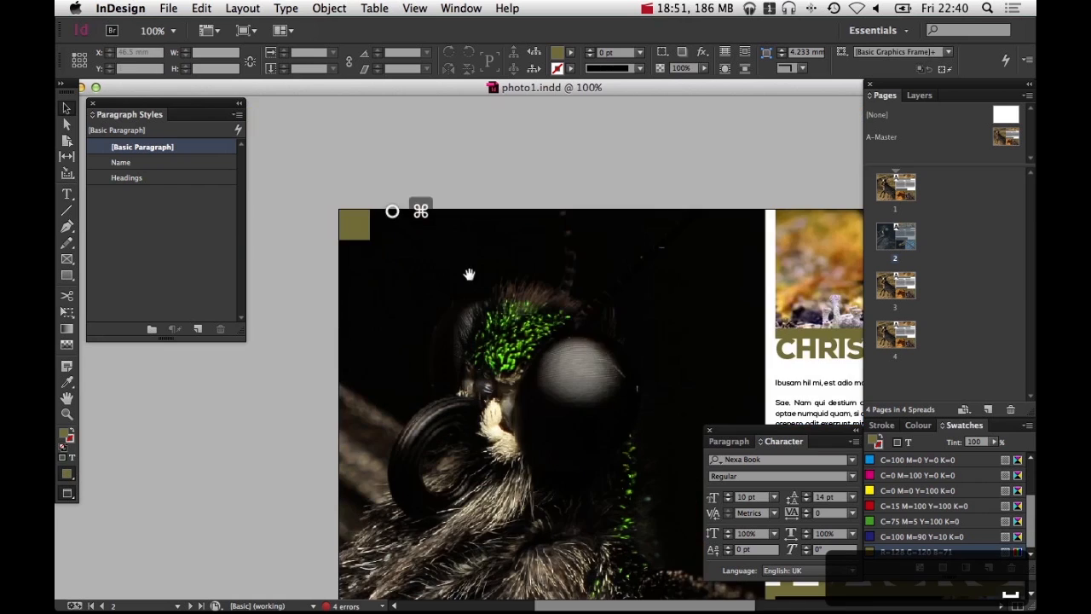
left_click_drag(488, 289, 592, 403)
key("i")
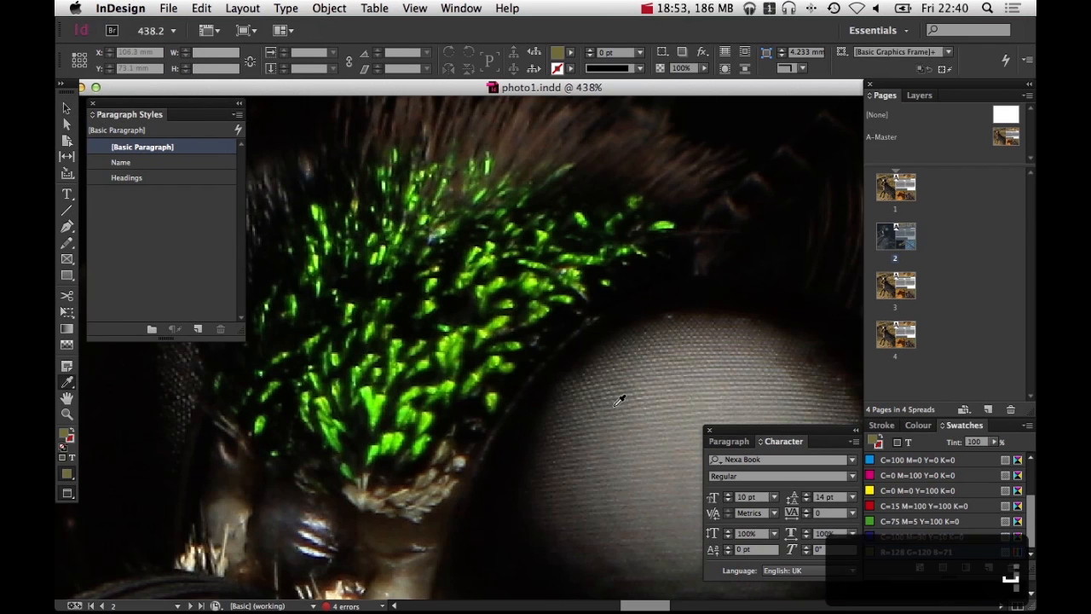
left_click(375, 415)
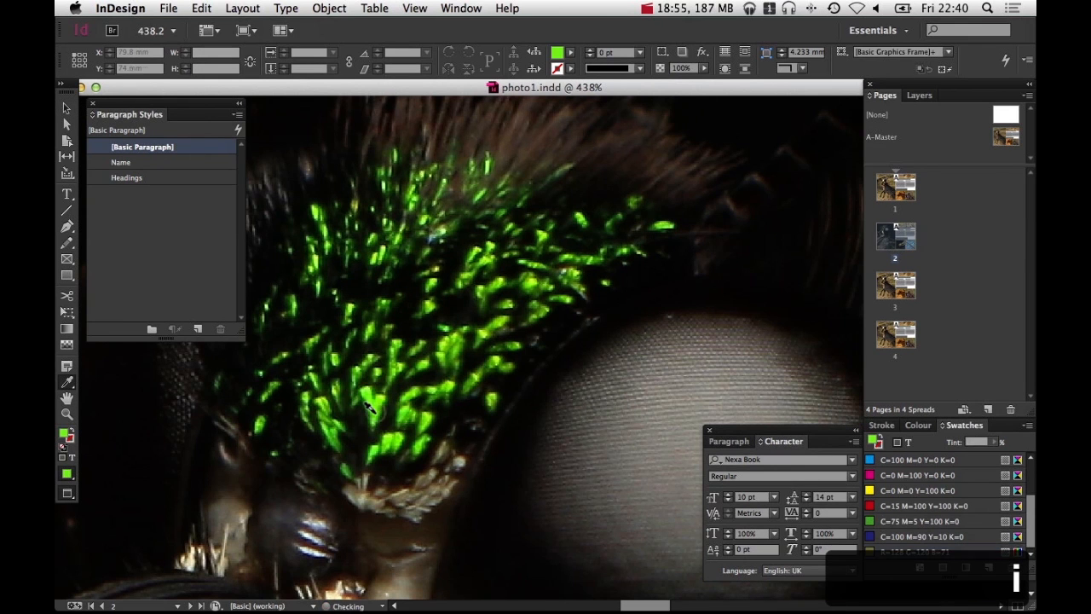
left_click(986, 569)
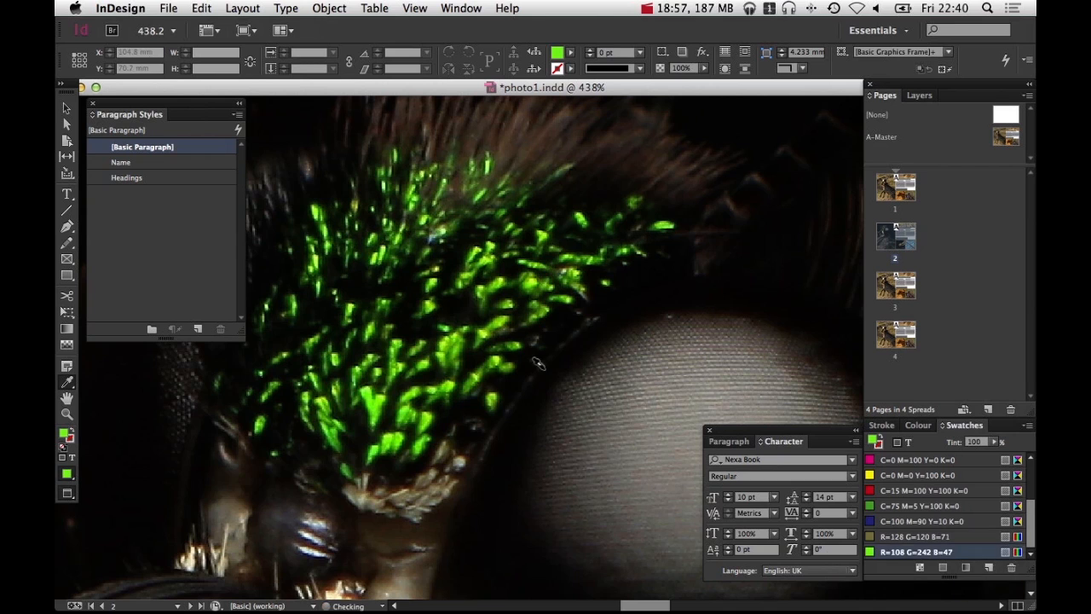
Fill the olive background panel behind the lower photos with the new green swatch
left_click(500, 353, "alt+super")
left_click(488, 352, "alt+super")
left_click(487, 352, "alt+super")
left_click(618, 297, "alt+super")
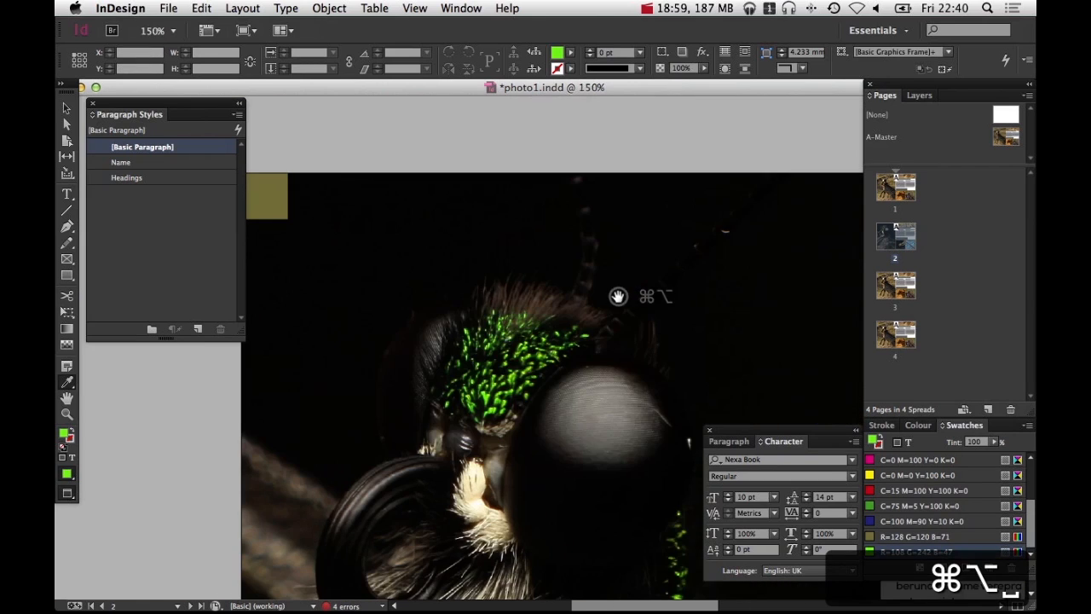
left_click(617, 295, "alt+super")
left_click(617, 296, "alt+super")
left_click(617, 296, "alt+super")
left_click_drag(594, 364, 589, 172)
key("v")
left_click(455, 317)
left_click_drag(514, 340, 378, 146)
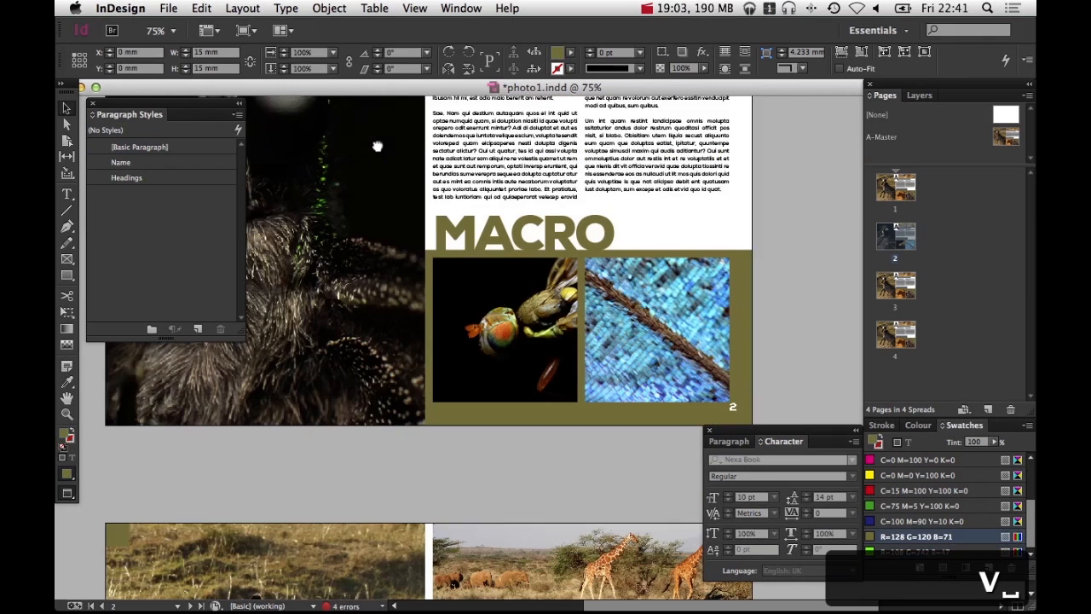
left_click(740, 290, "shift")
scroll(767, 256, "up", 3)
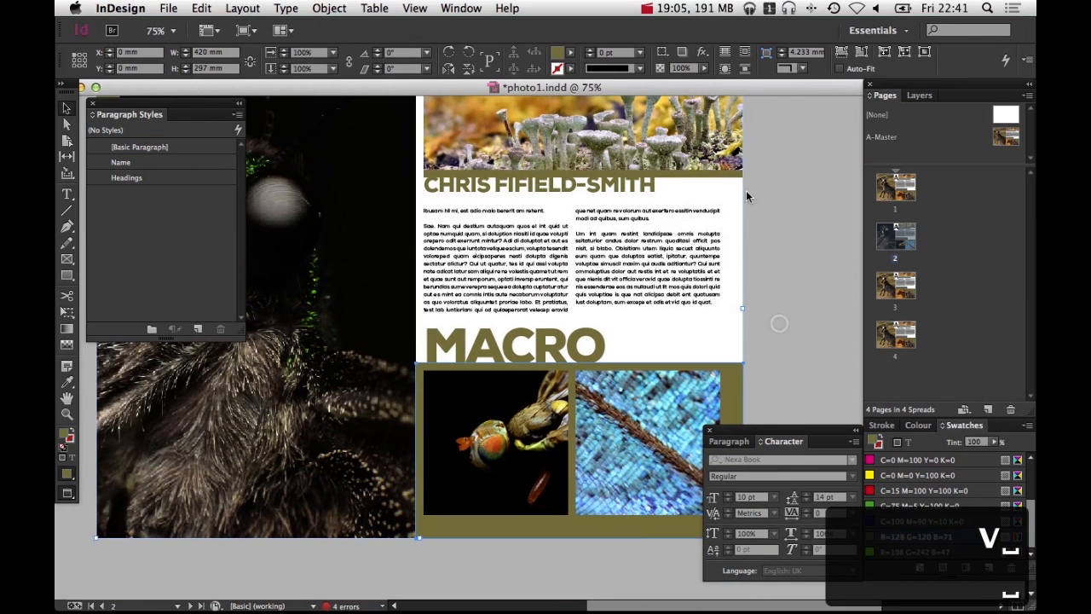
left_click(904, 552)
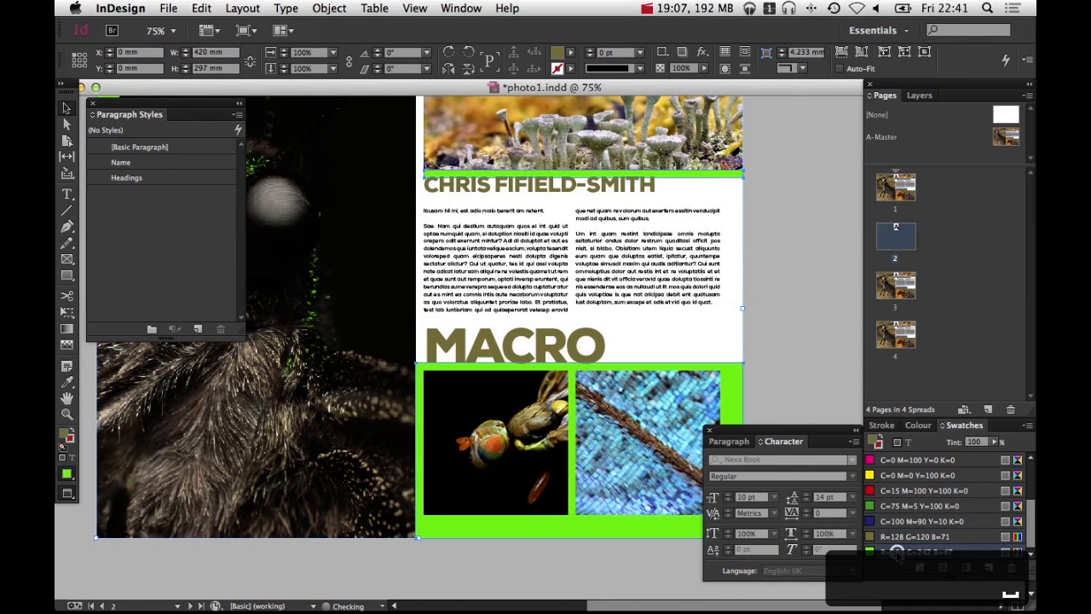
Select the name heading and the MACRO heading and colour their text with the new bright green swatch
left_click(558, 344)
left_click(620, 219, "shift")
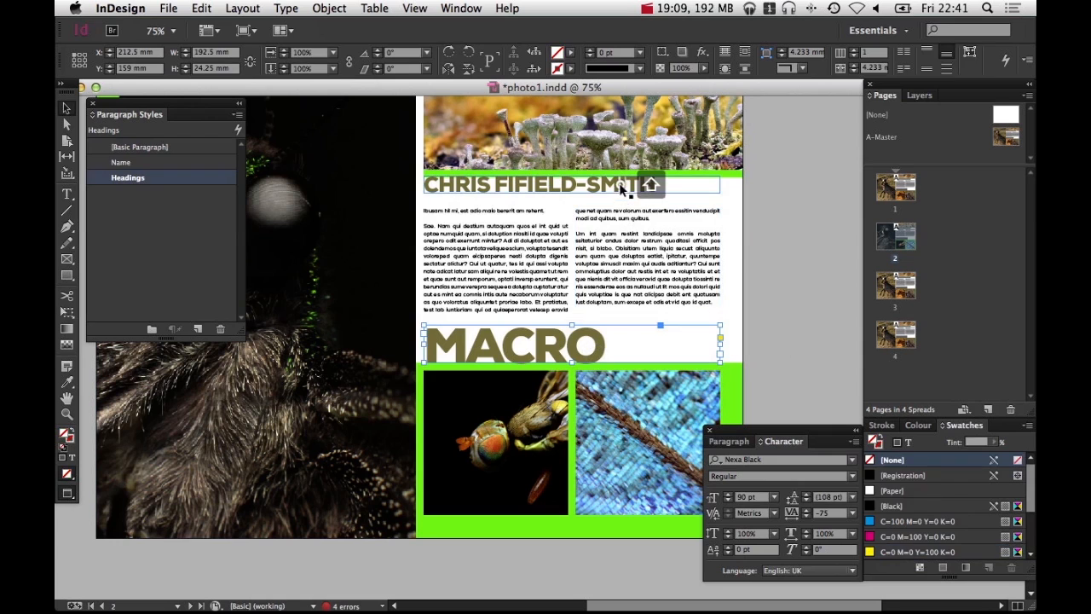
left_click(909, 442)
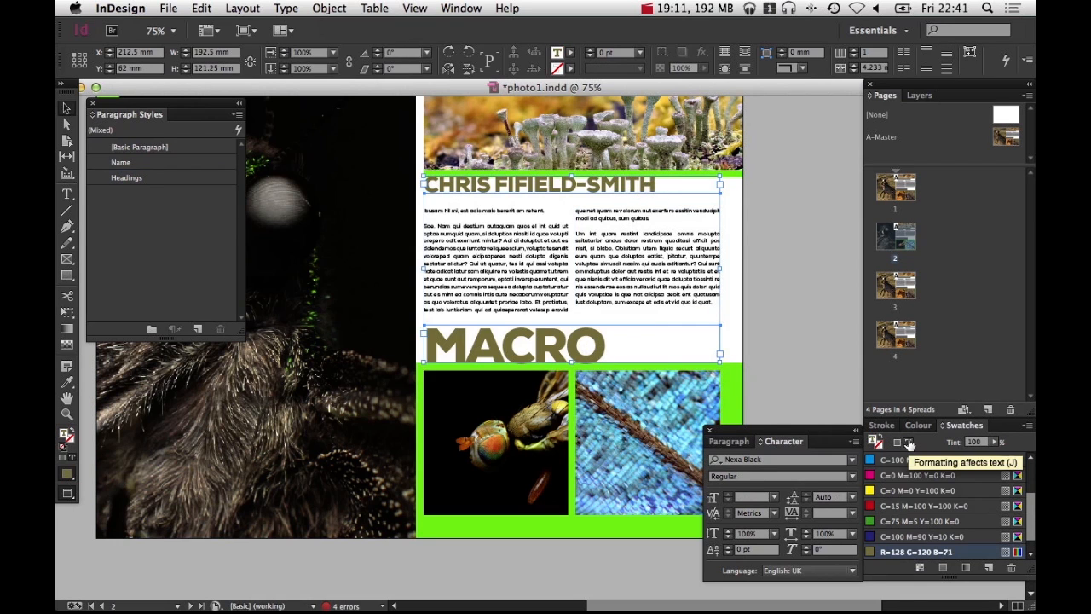
left_click(905, 442)
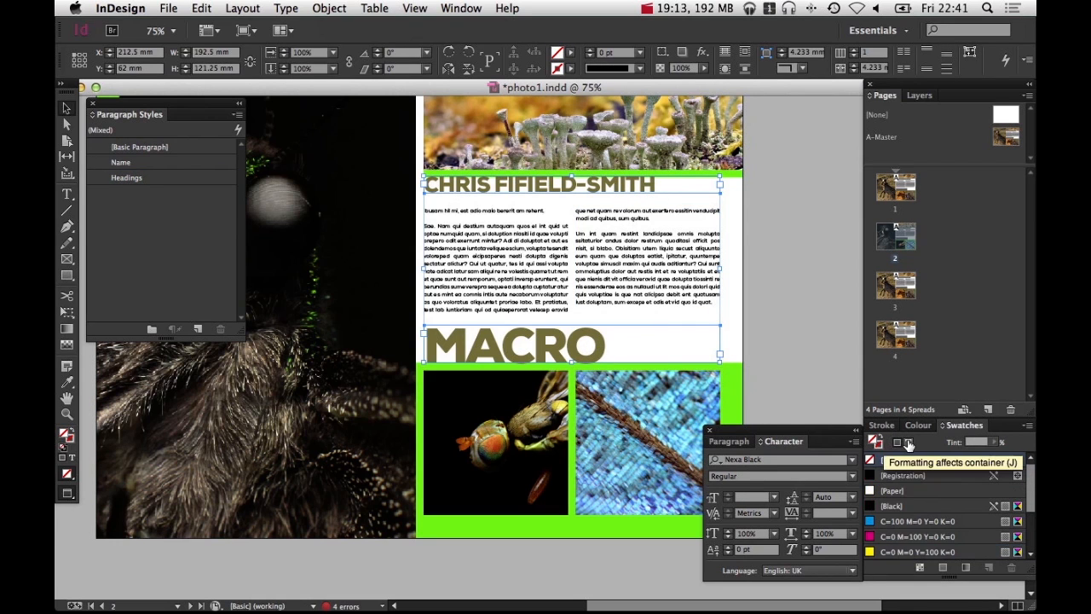
left_click(908, 443)
scroll(915, 516, "down", 1)
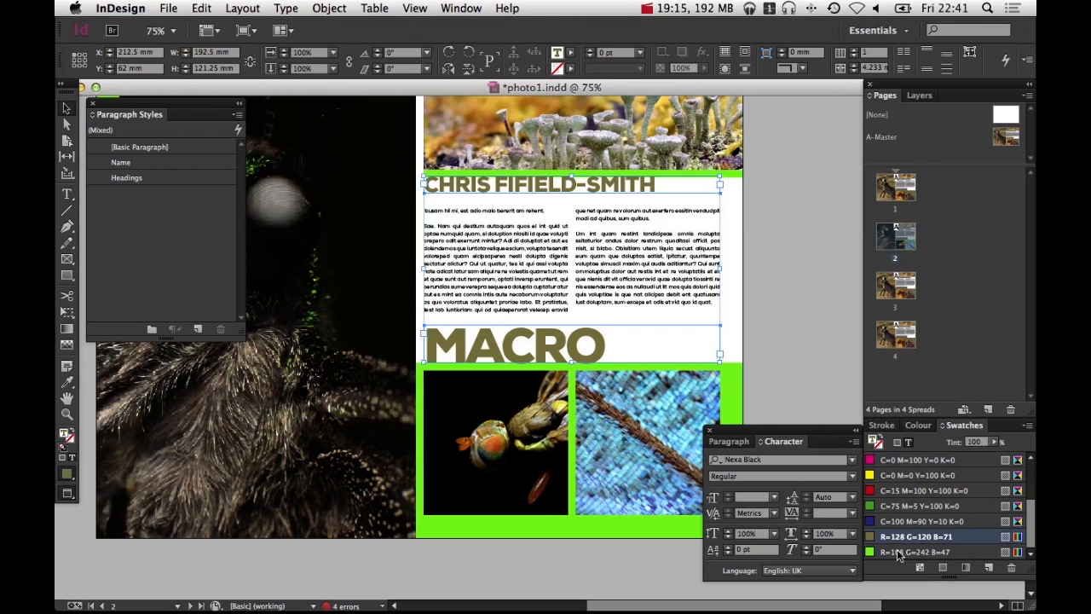
left_click(896, 552)
Sample a darker green from the hairs on the insect's head with the Eyedropper
left_click(816, 341)
key("space")
left_click_drag(676, 329, 798, 353)
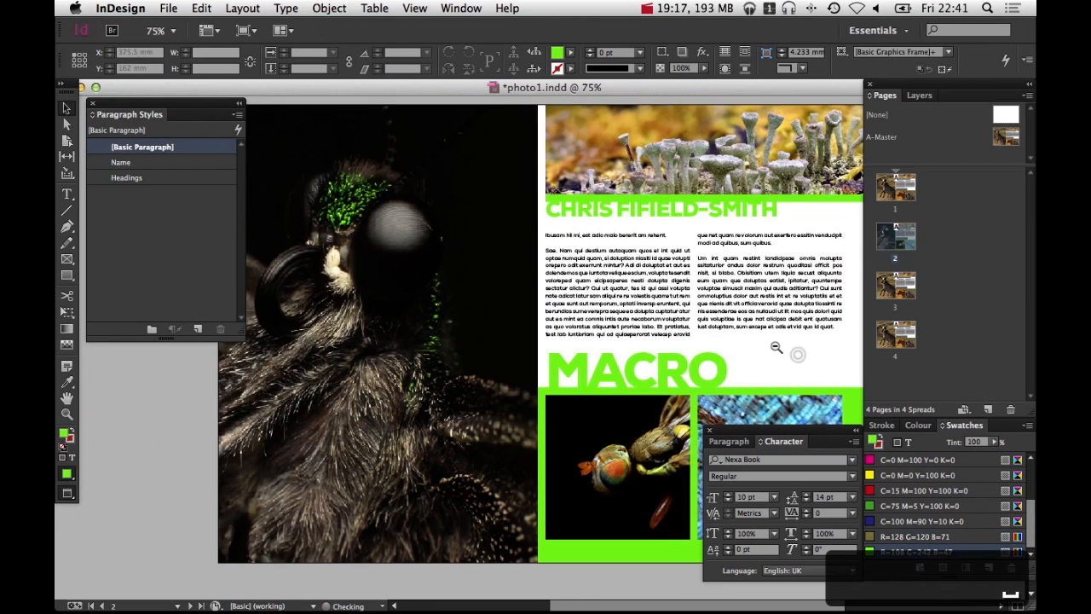
left_click(774, 347, "alt+super")
left_click_drag(589, 342, 787, 339)
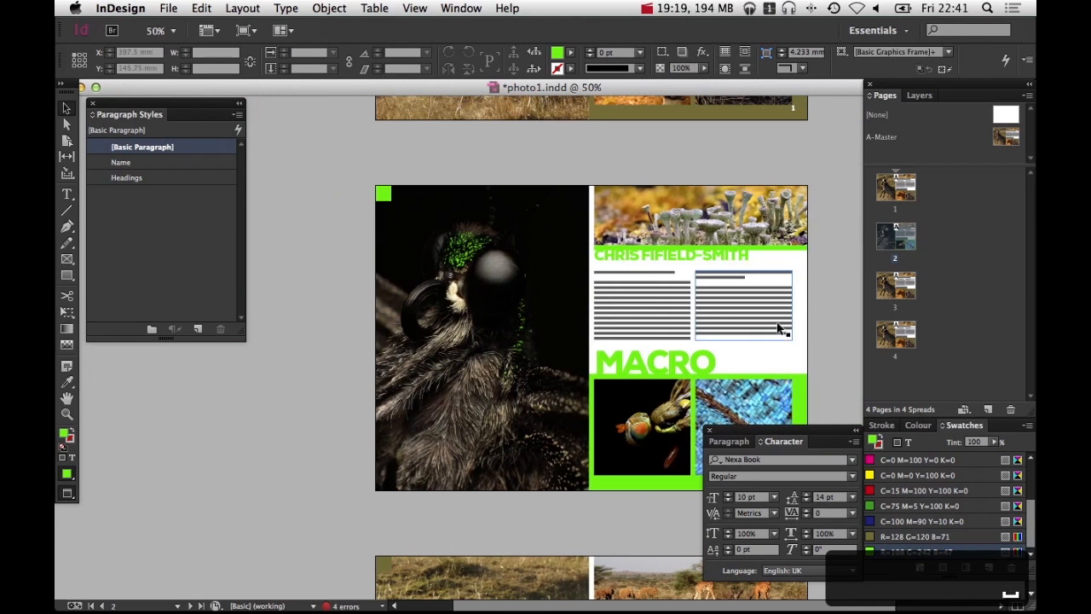
left_click(724, 256)
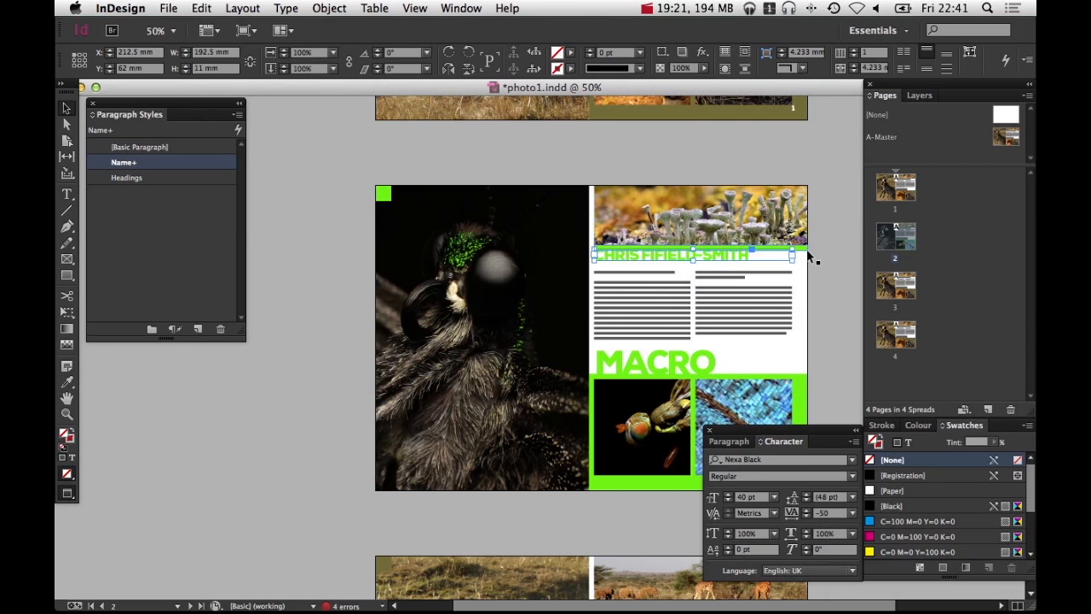
left_click(818, 275)
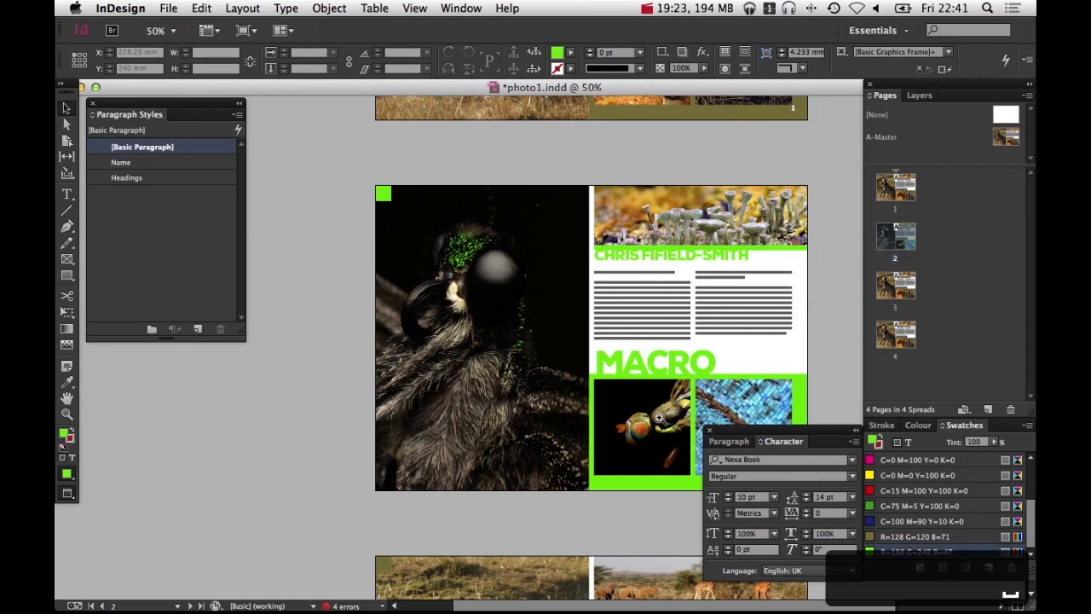
left_click_drag(421, 219, 559, 315)
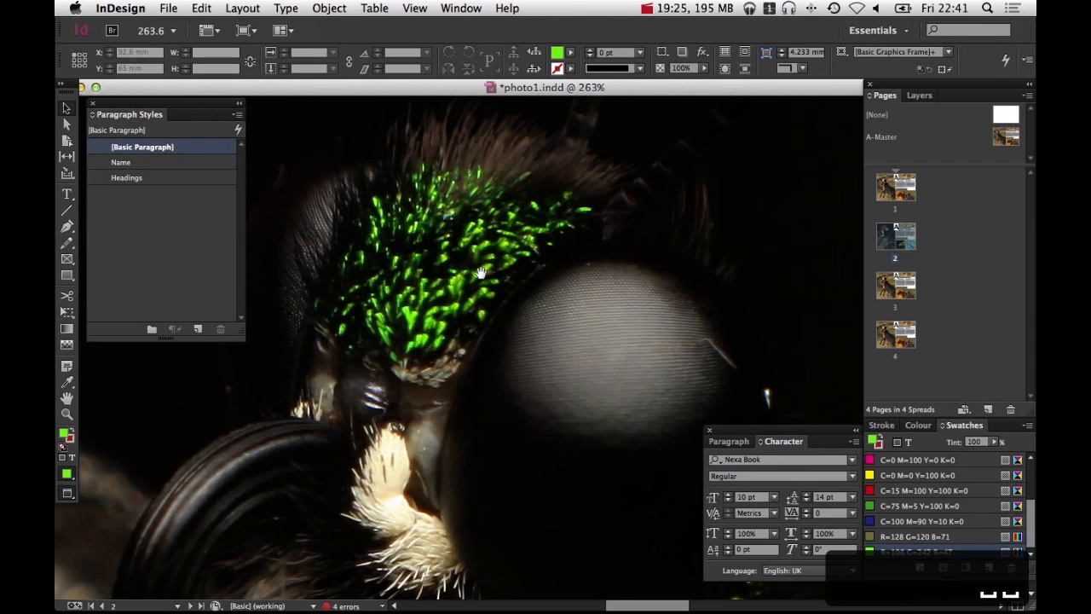
key("i")
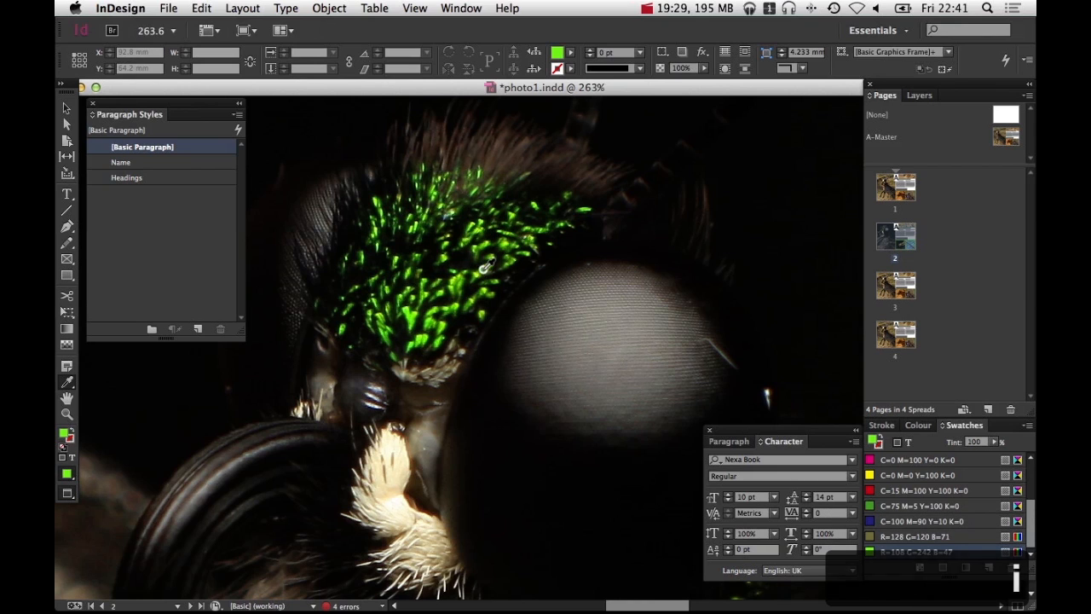
left_click(484, 270)
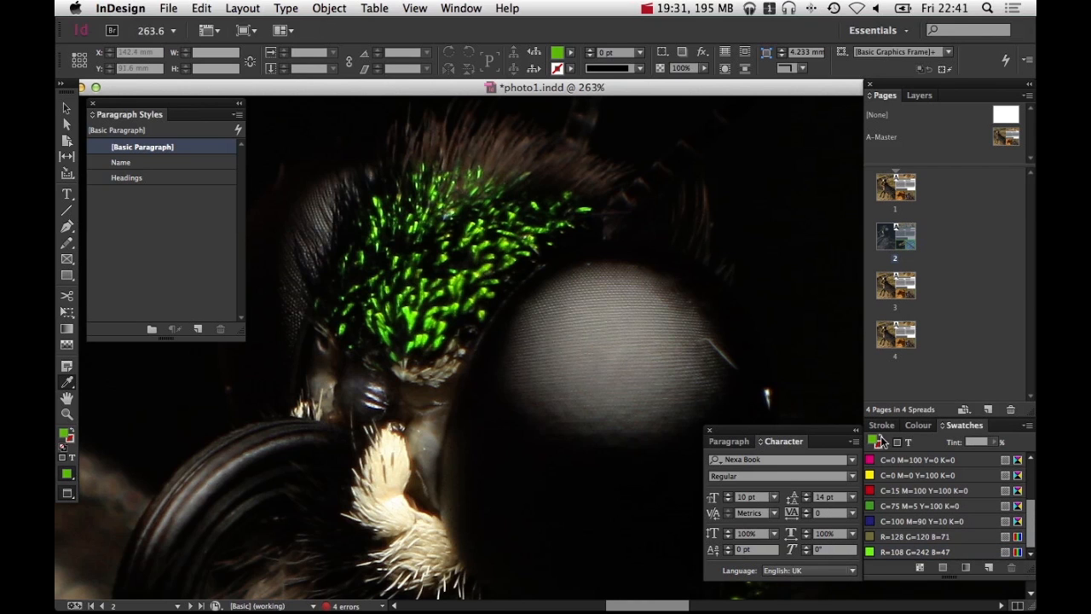
Replace the bright green swatch with the sampled darker green, R=97 G=189 B=28
left_click(662, 256, "alt+super")
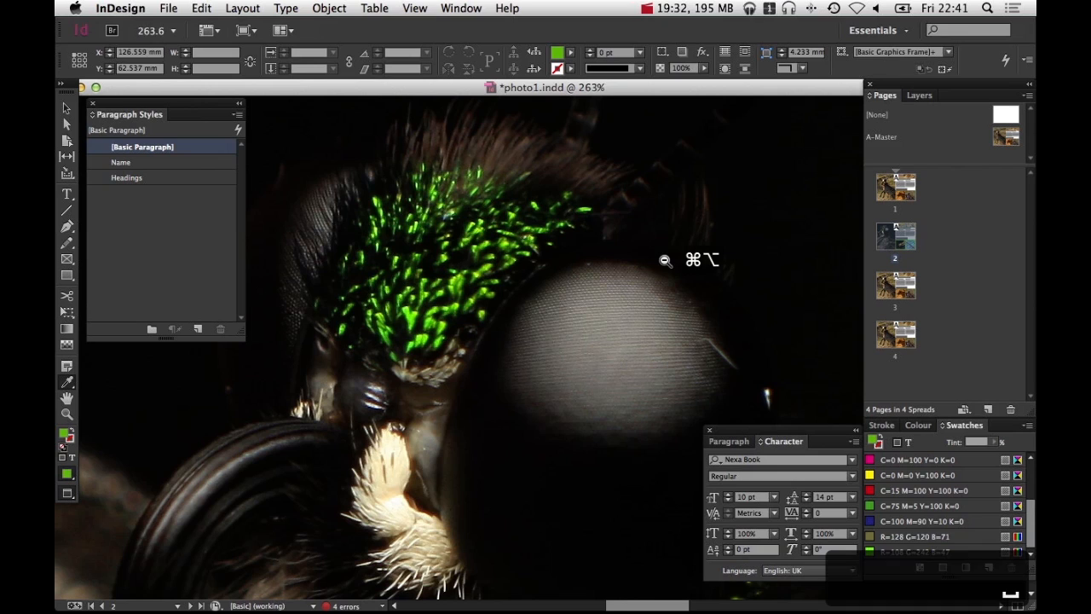
left_click(664, 258, "alt+super")
left_click(655, 312, "alt+super")
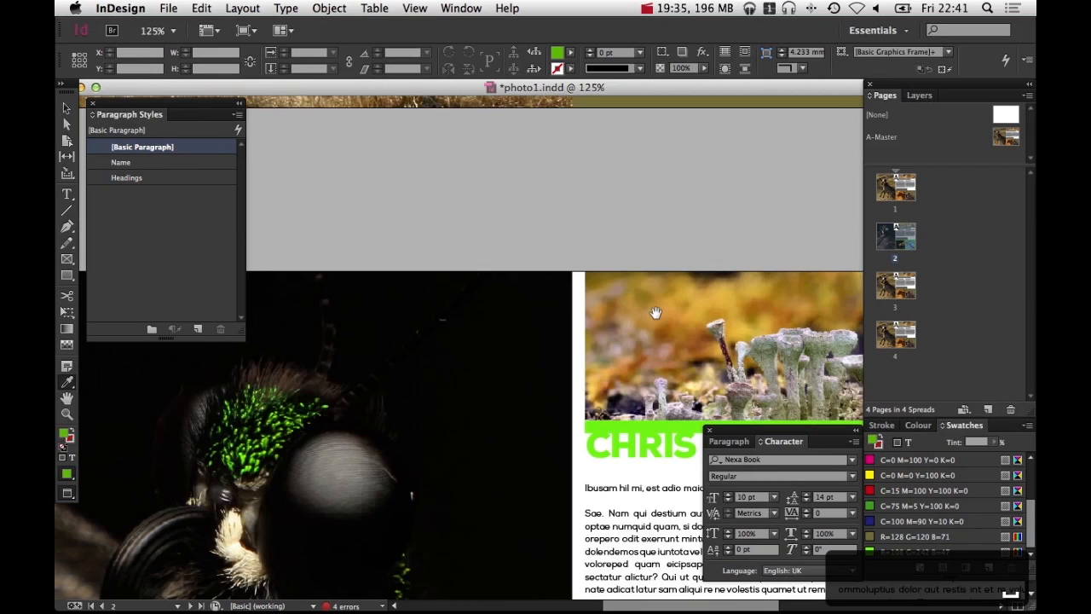
left_click_drag(627, 374, 458, 133)
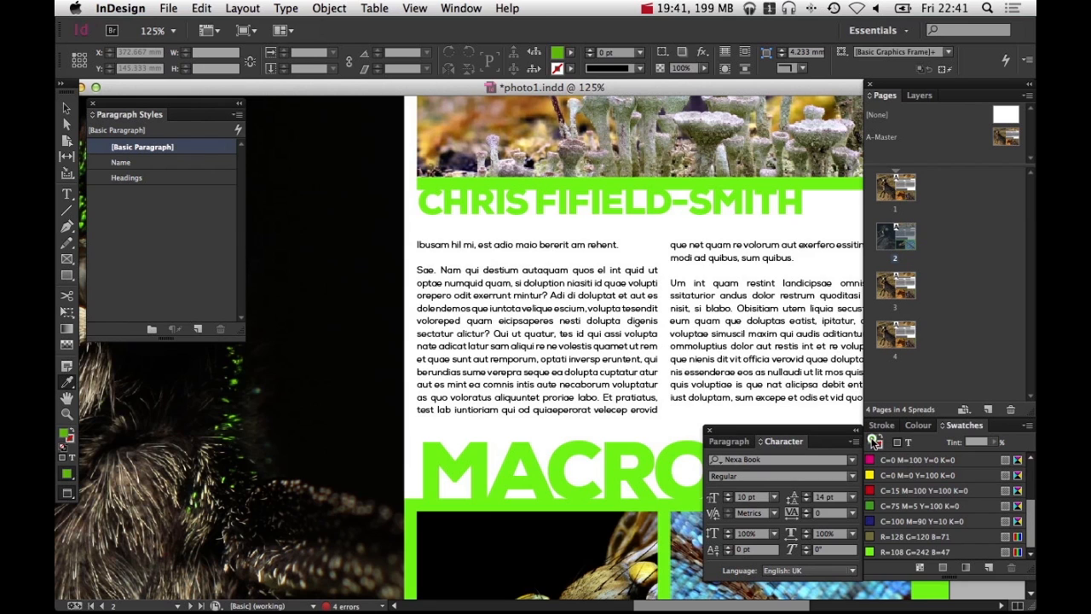
scroll(885, 482, "up", 3)
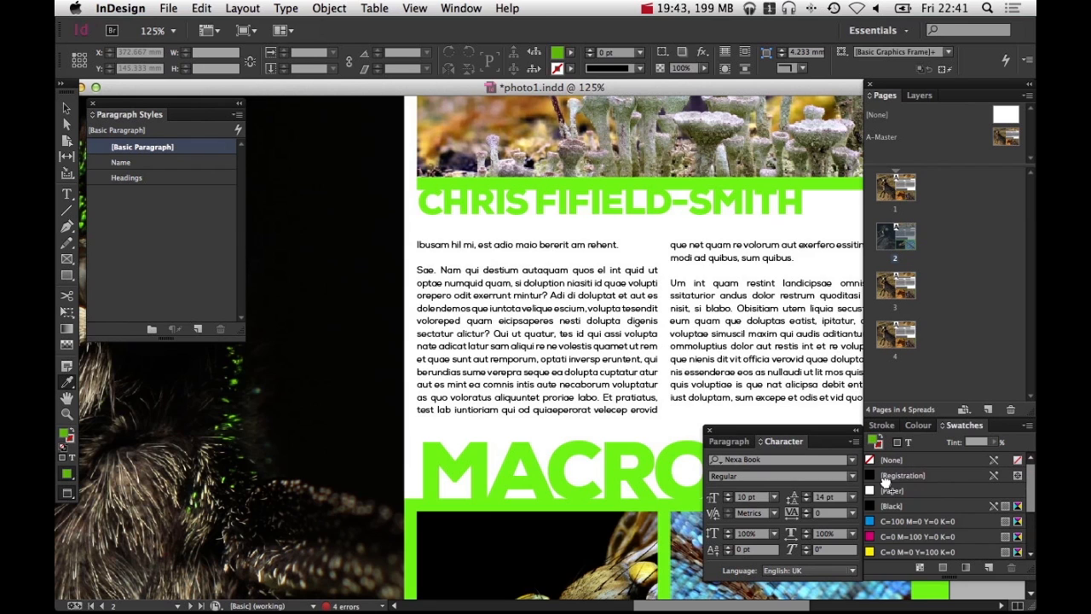
scroll(887, 558, "down", 3)
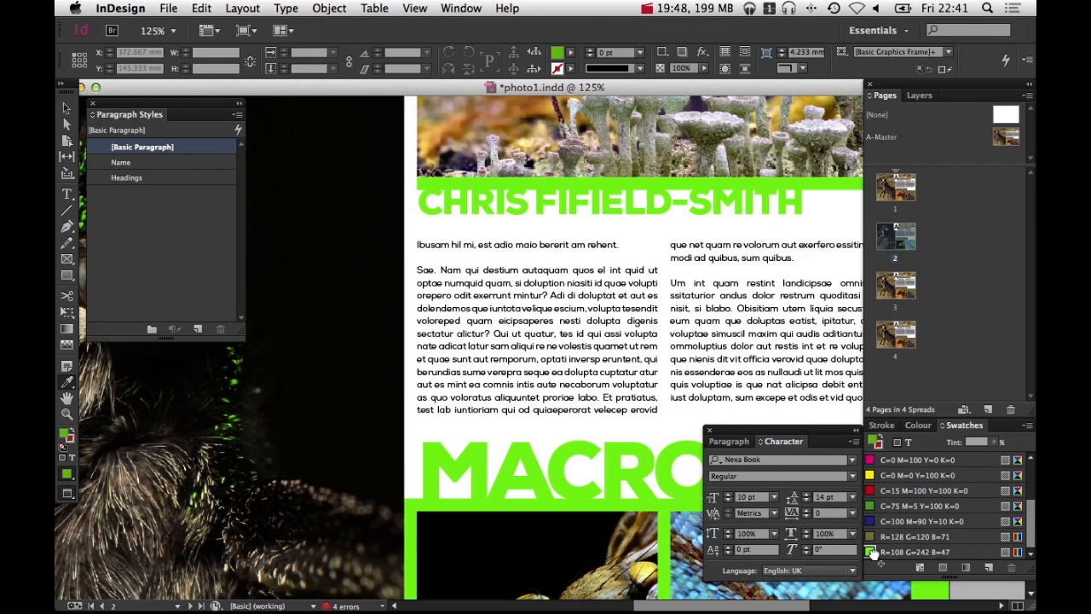
left_click_drag(874, 553, 874, 554)
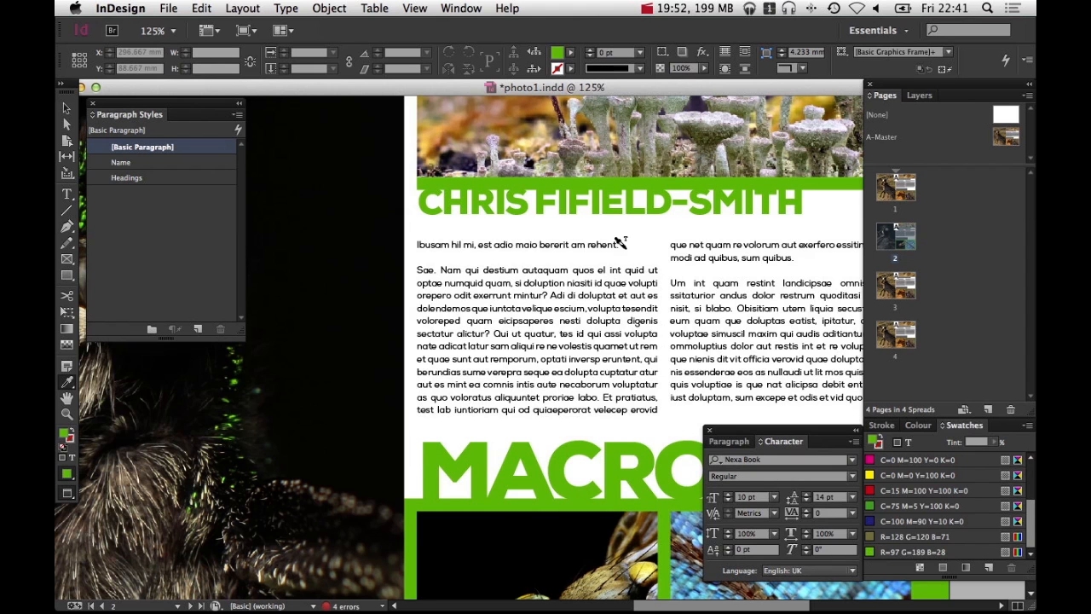
left_click(636, 295, "alt+super")
left_click(636, 295, "alt+super")
left_click(636, 295, "alt+super")
key("v")
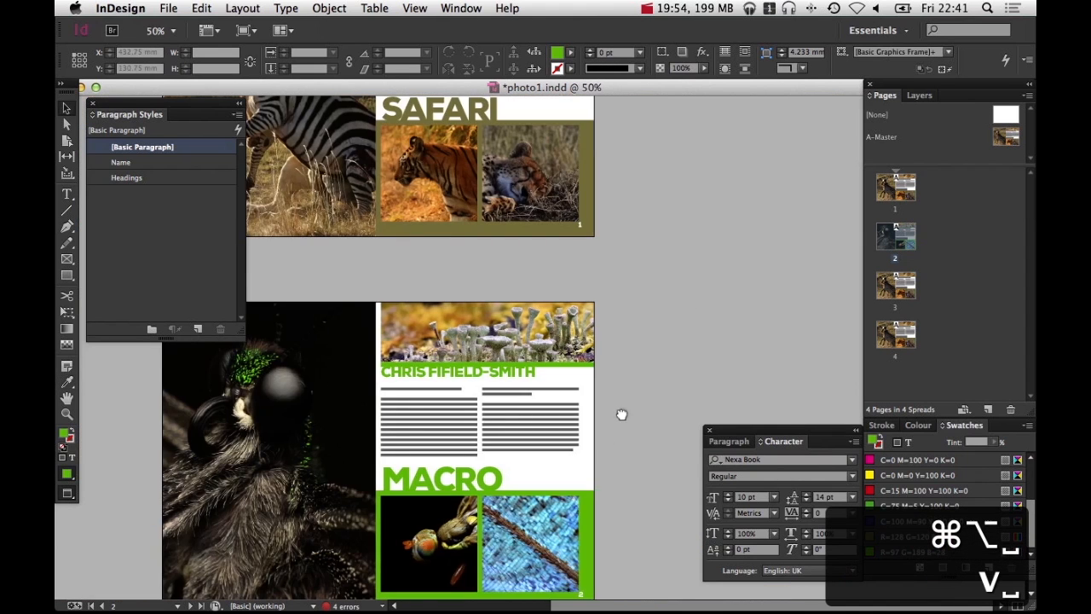
left_click_drag(607, 438, 690, 318)
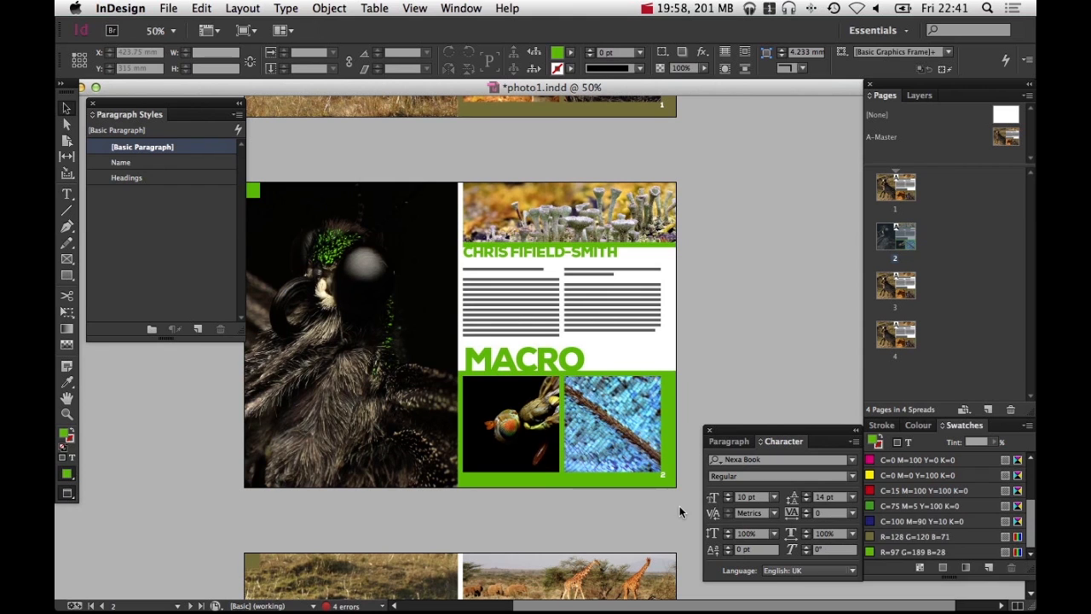
left_click_drag(679, 506, 795, 246)
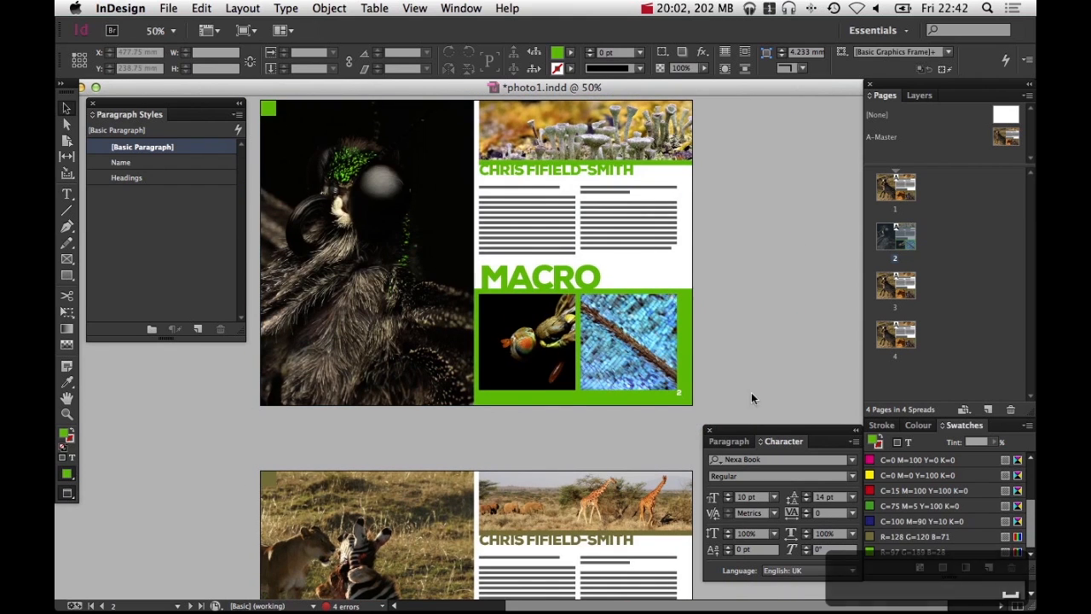
left_click_drag(749, 380, 755, 184)
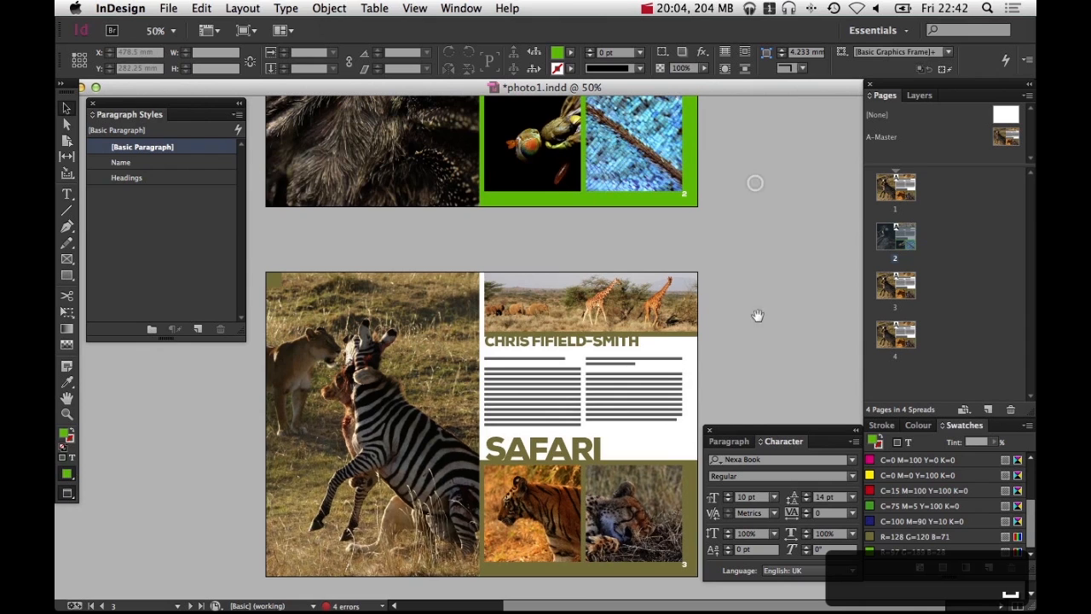
left_click_drag(757, 316, 759, 212)
left_click_drag(483, 207, 483, 374)
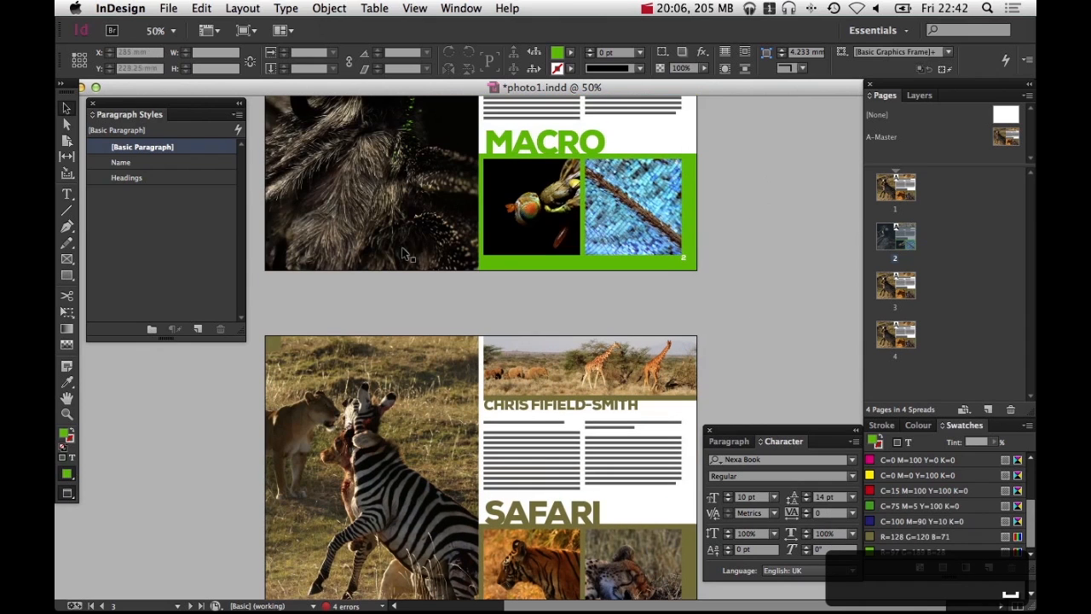
left_click_drag(494, 329, 504, 188)
key("v")
left_click(436, 317)
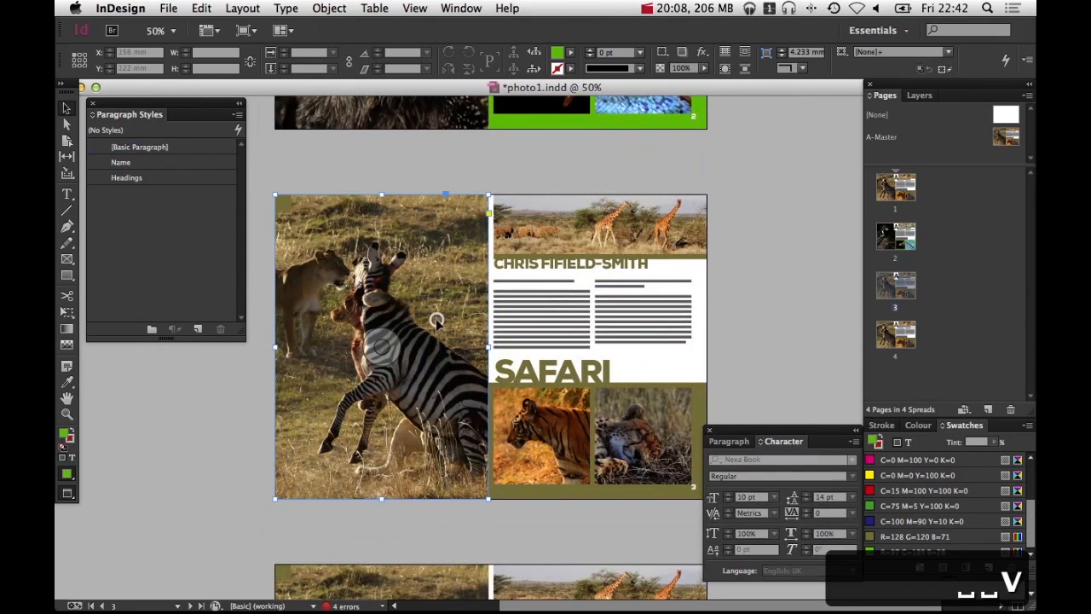
key("super+d")
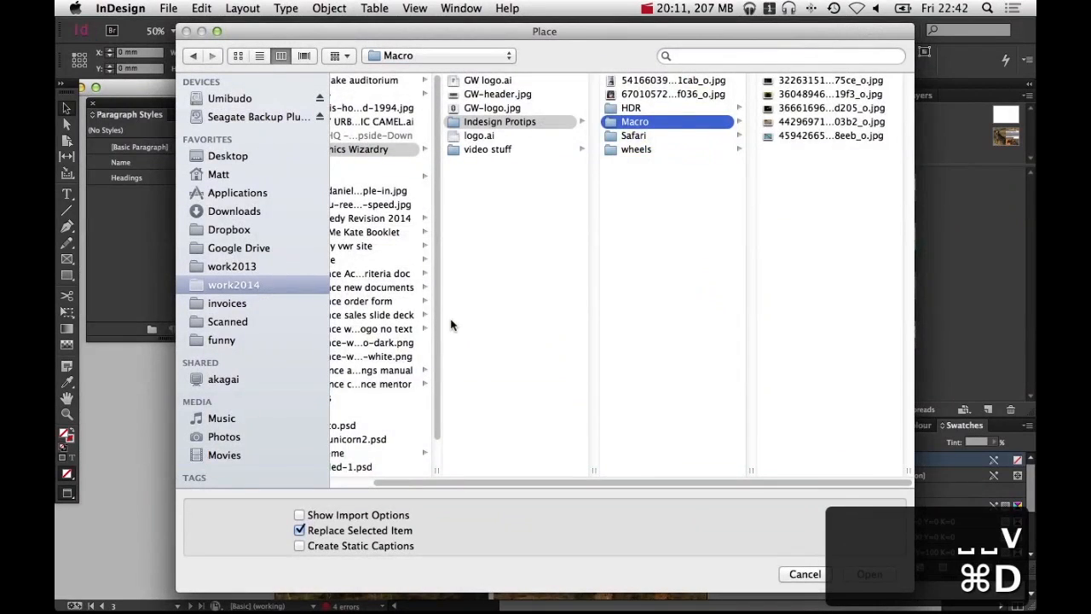
key("Escape")
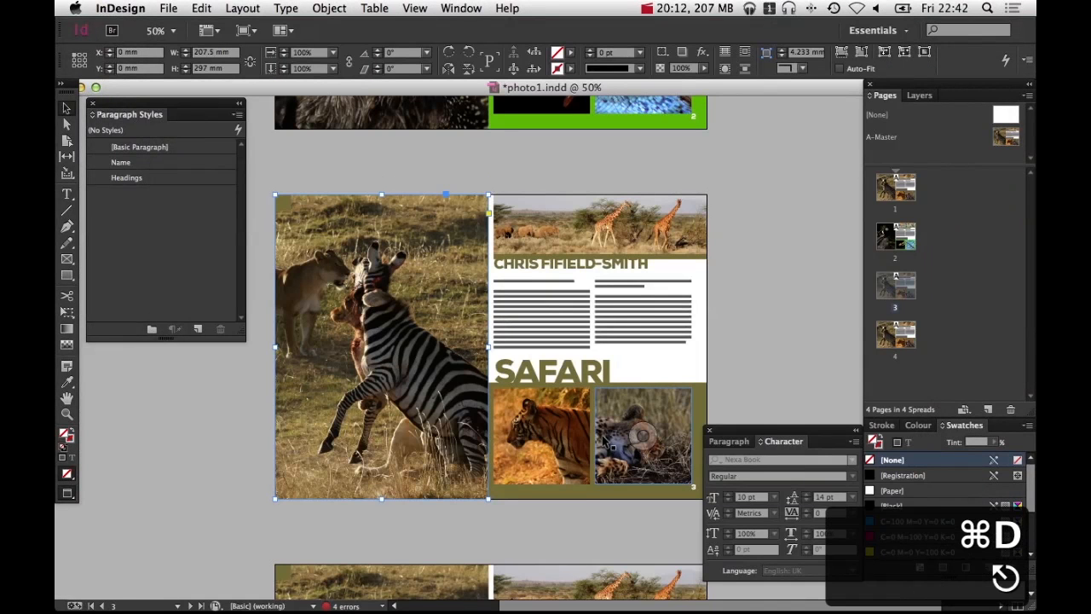
Retitle the SAFARI heading on page 3 as HDR
double_click(555, 372)
left_click_drag(619, 368, 523, 296)
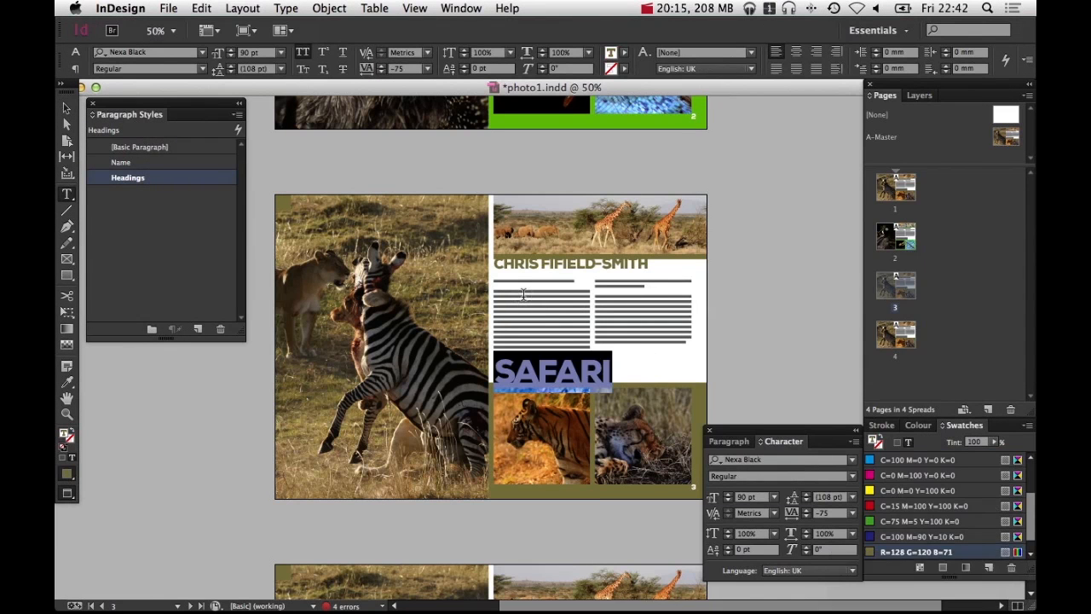
type("HDR")
left_click(729, 266, "super")
key("v")
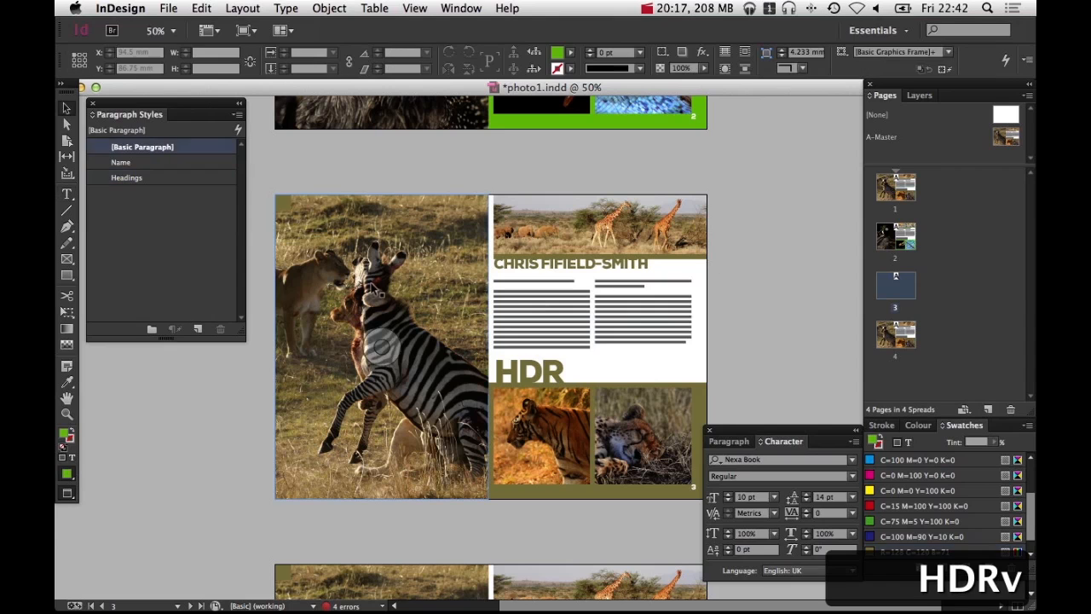
Replace the large photo on page 3 with 51812774...fb93_o.jpg from the HDR folder
left_click(382, 347)
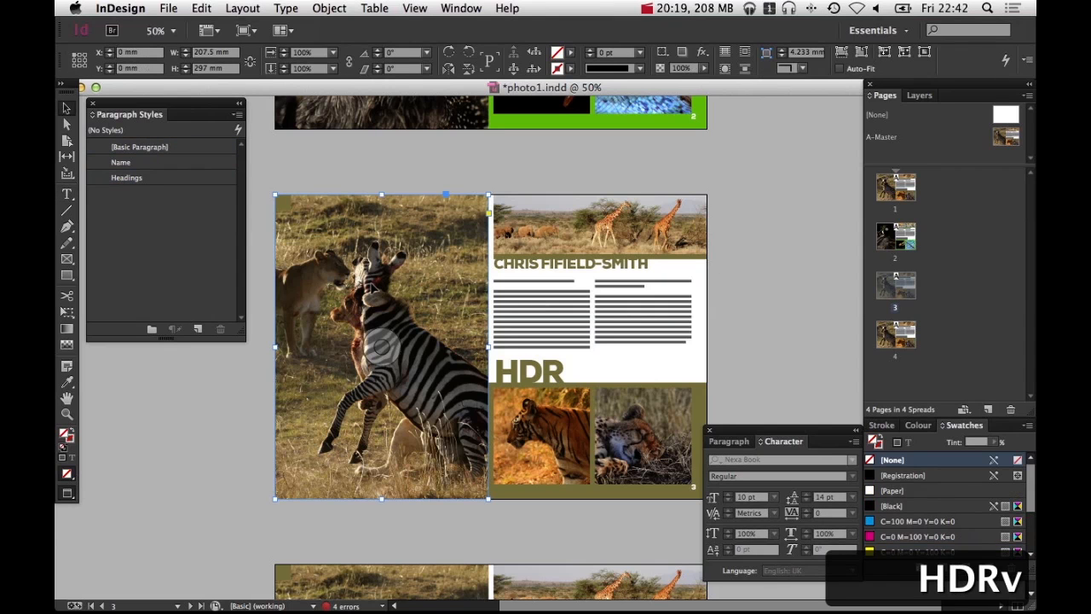
key("super+d")
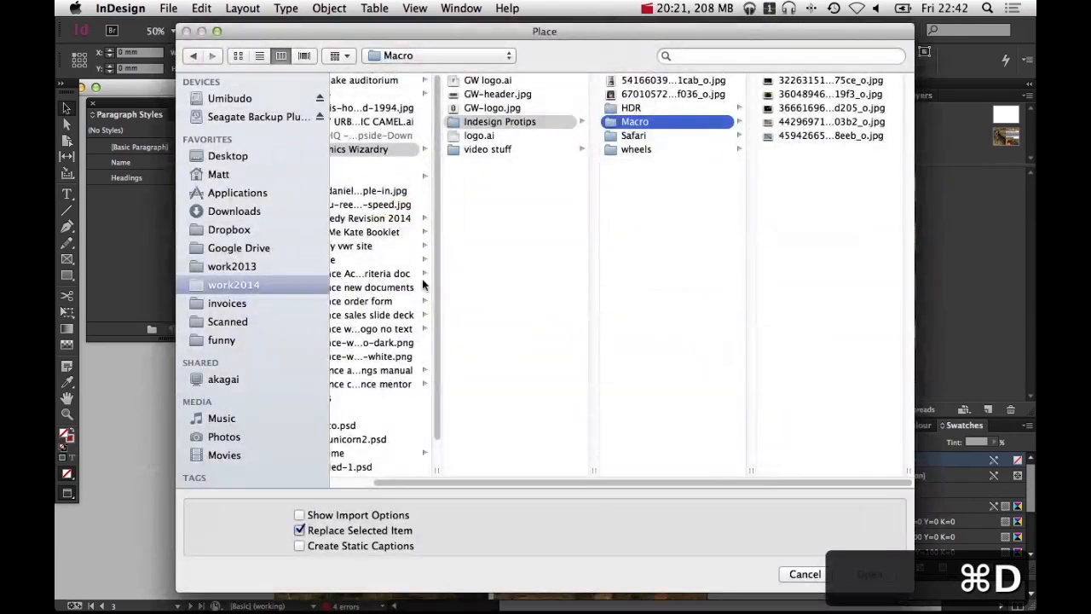
left_click(681, 135)
left_click(669, 108)
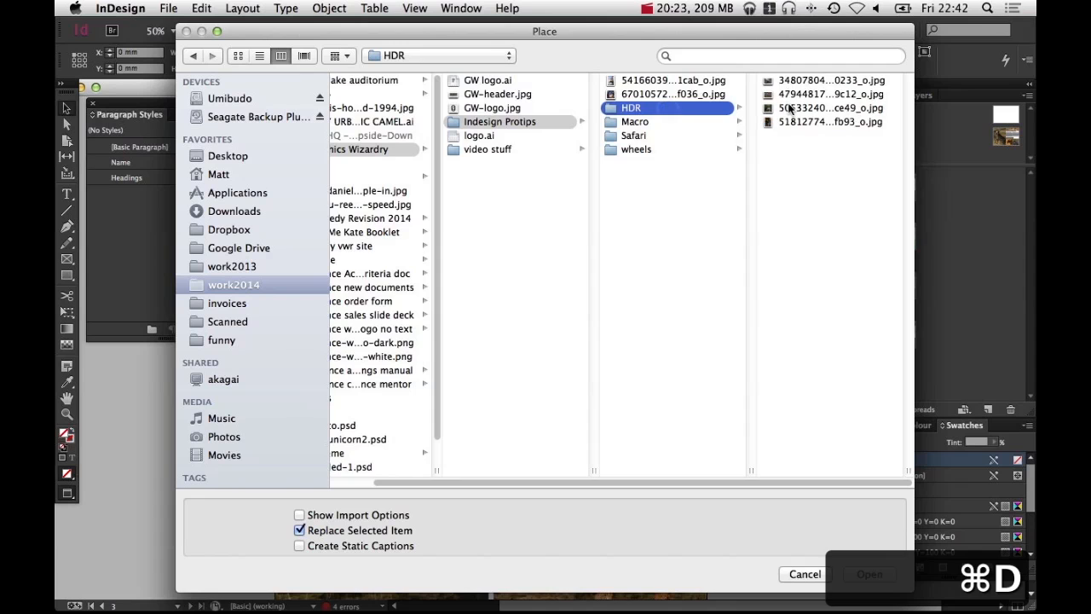
left_click(789, 81)
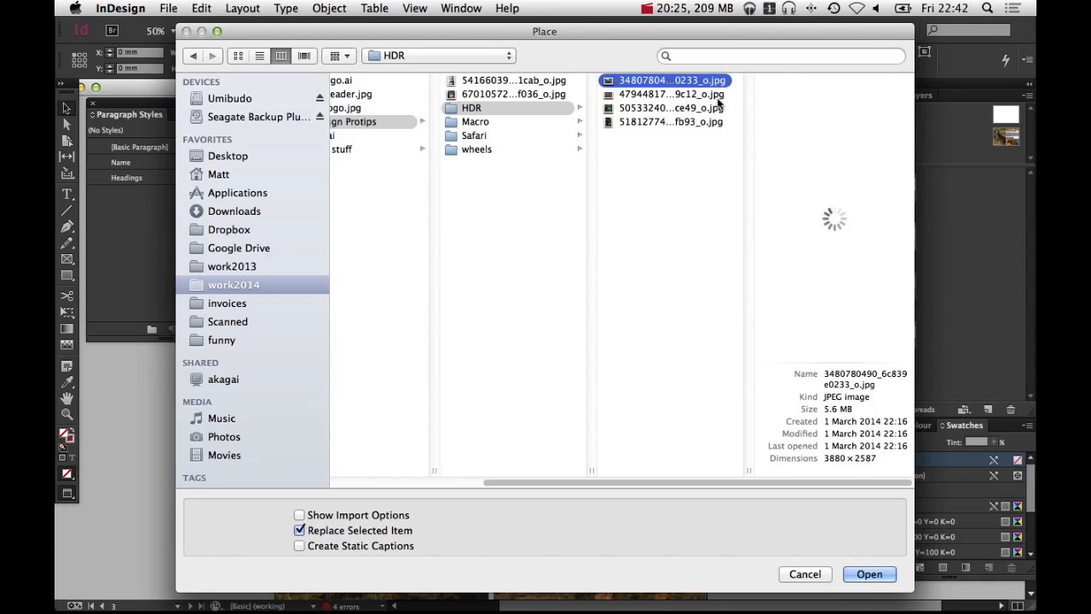
key("Down")
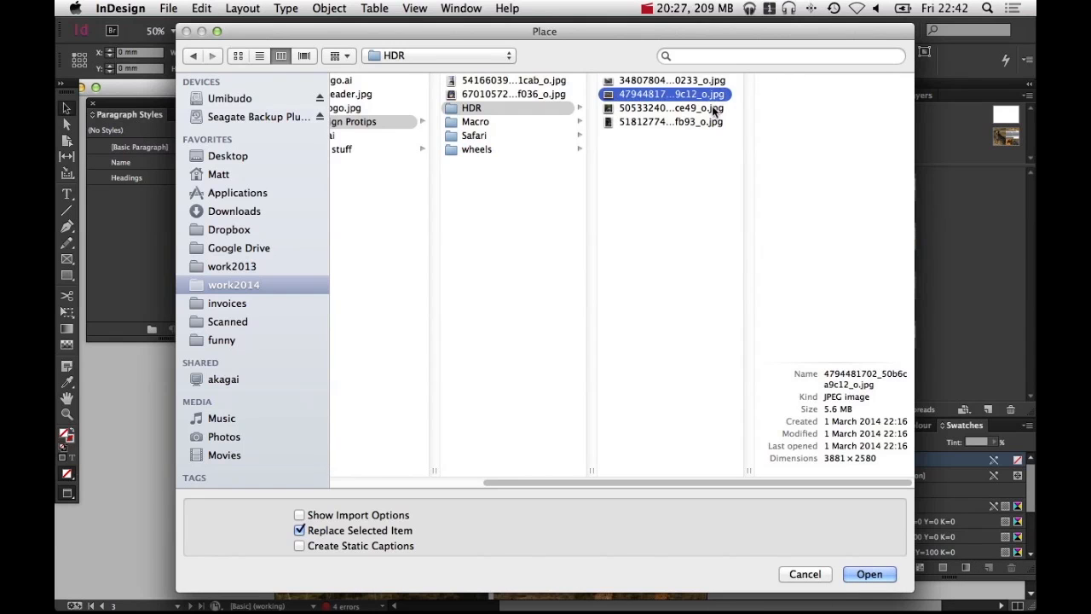
left_click(712, 109)
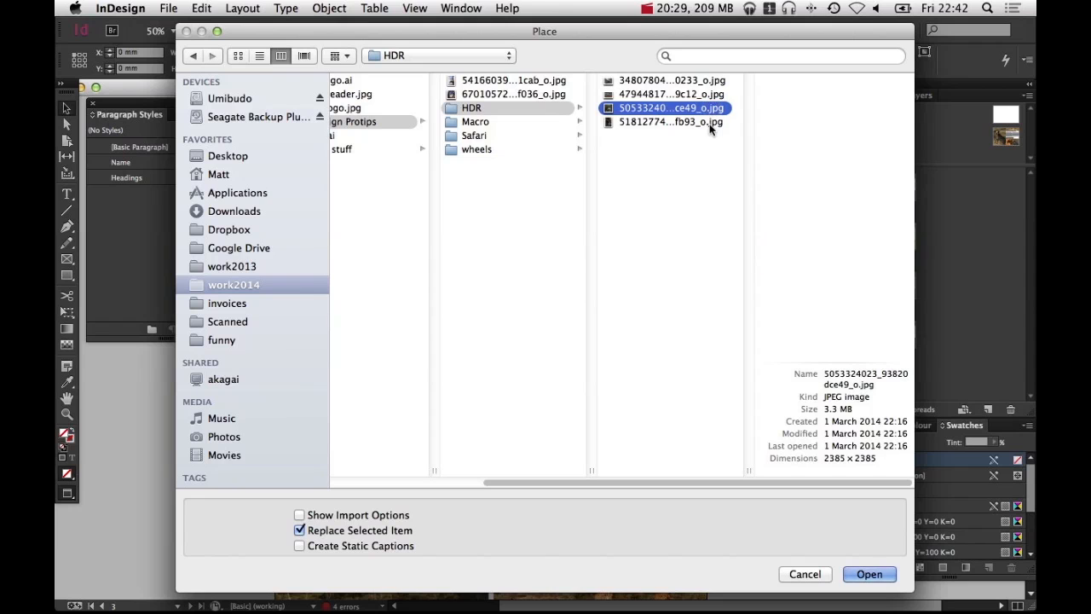
left_click(709, 124)
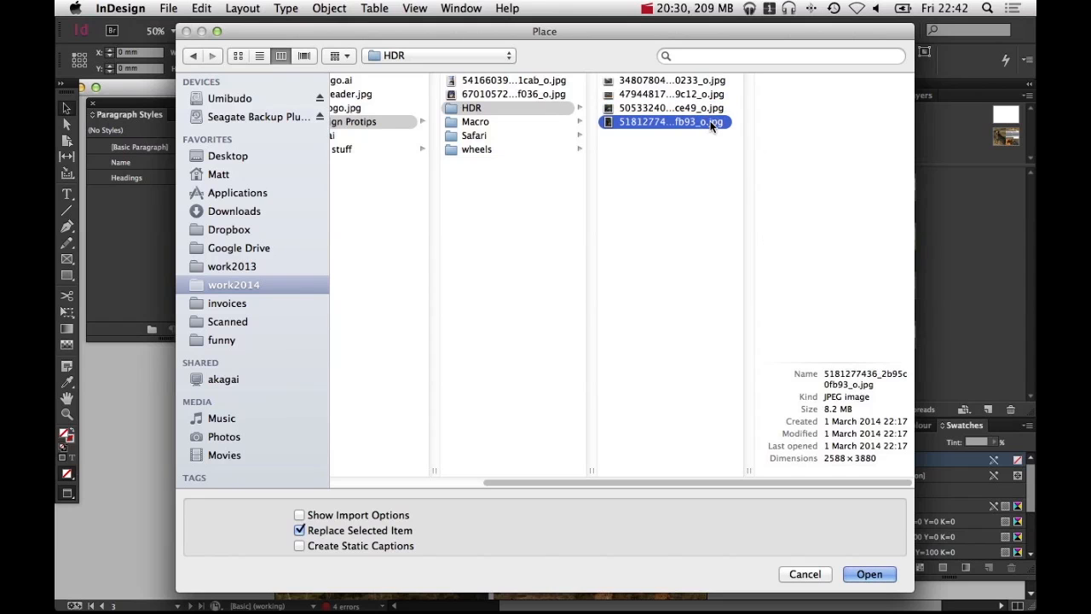
left_click(878, 576)
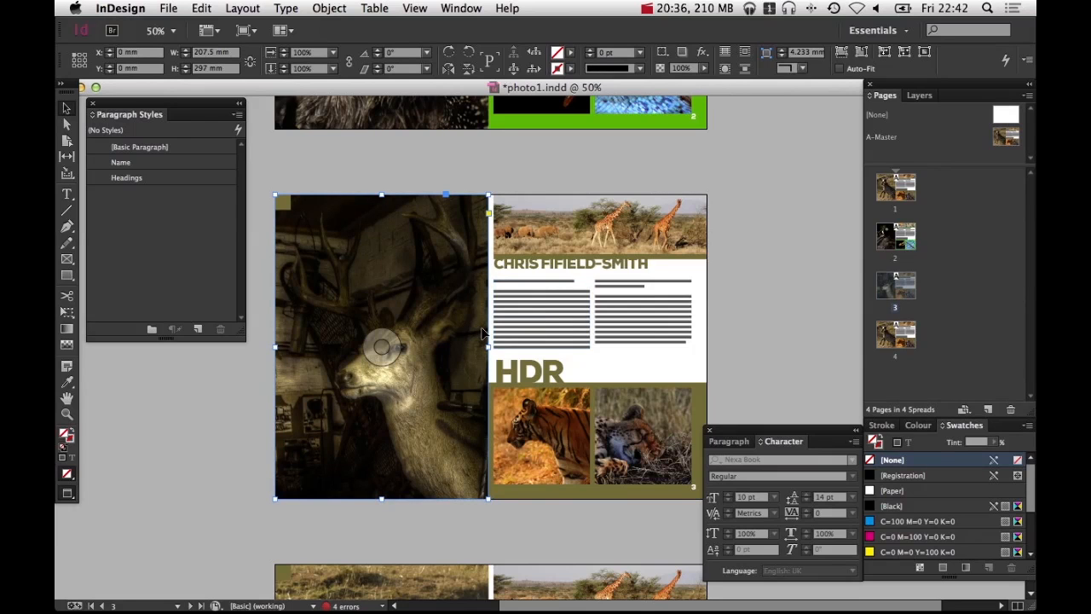
Fill the large page-3 photo's frame proportionally with its new image
key("super+alt+shift+c")
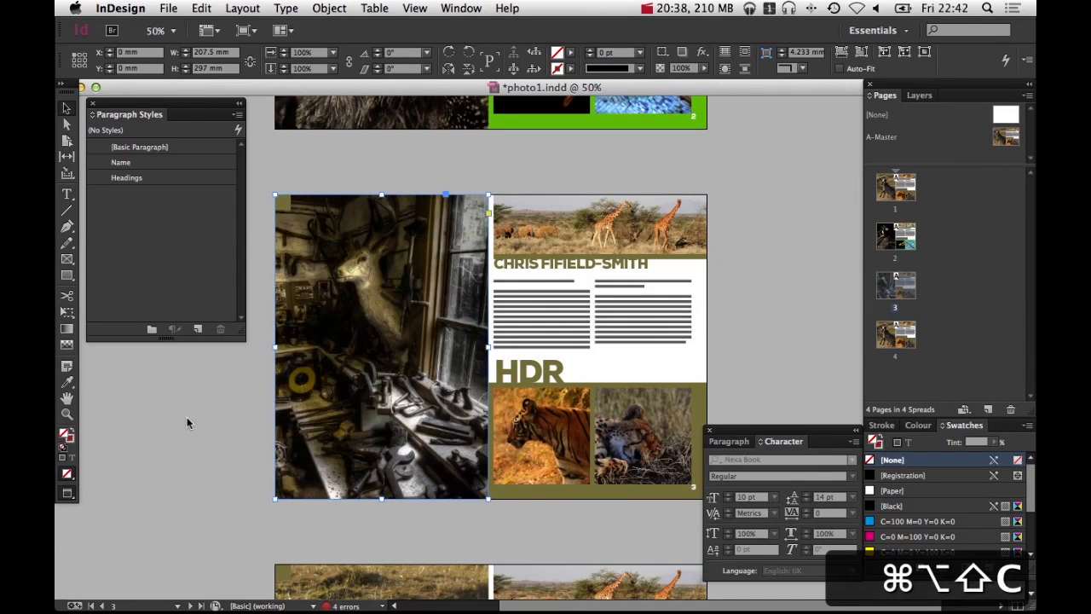
left_click(182, 418)
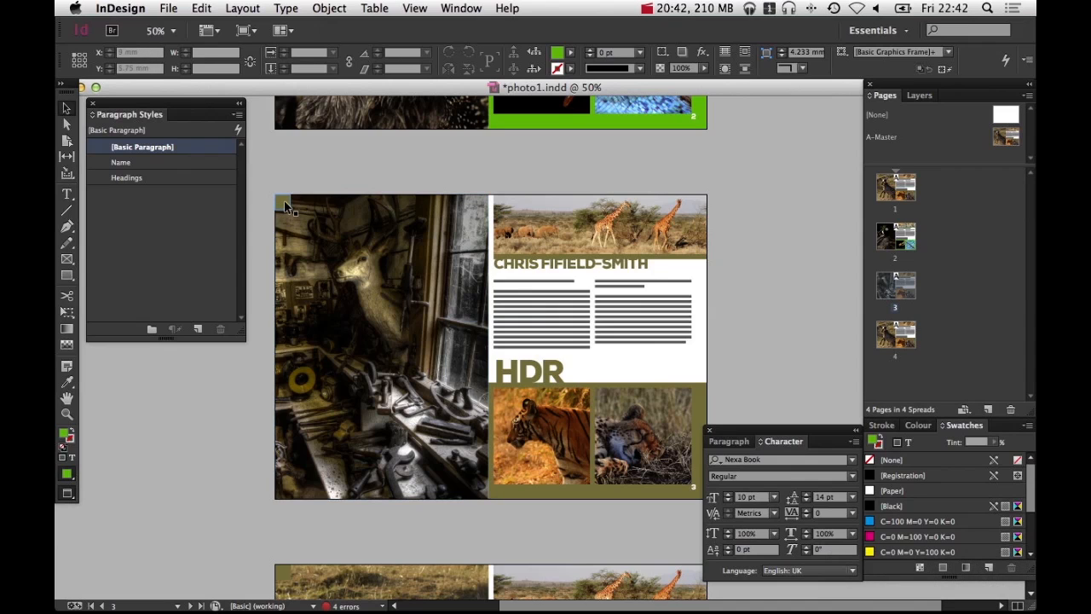
Replace the tiger photo on page 3 with 50533240...ce49_o.jpg from the HDR folder and fill its frame proportionally
left_click(573, 412)
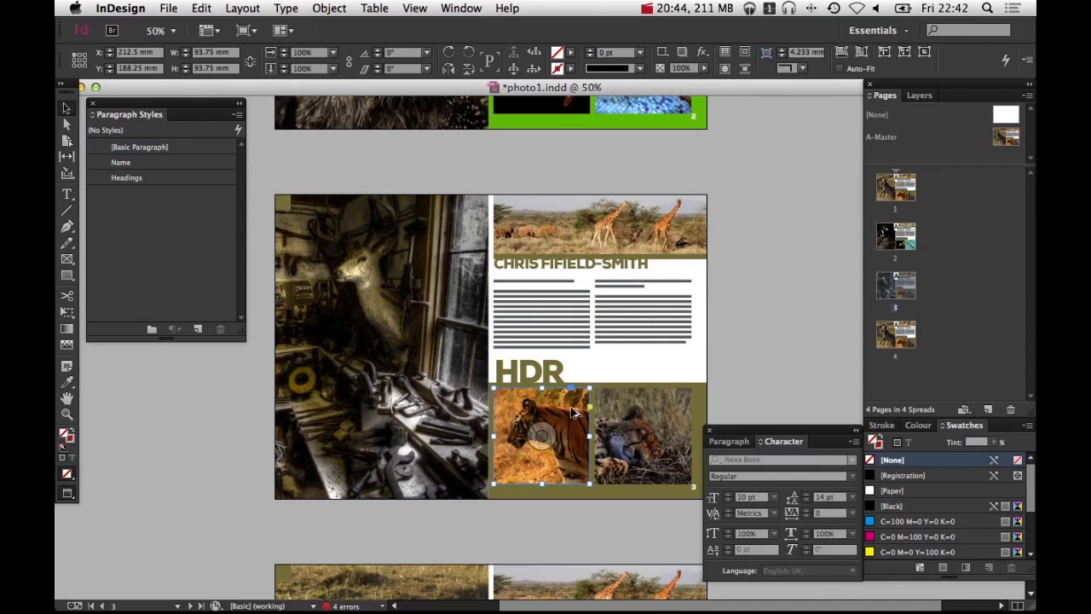
key("super+d")
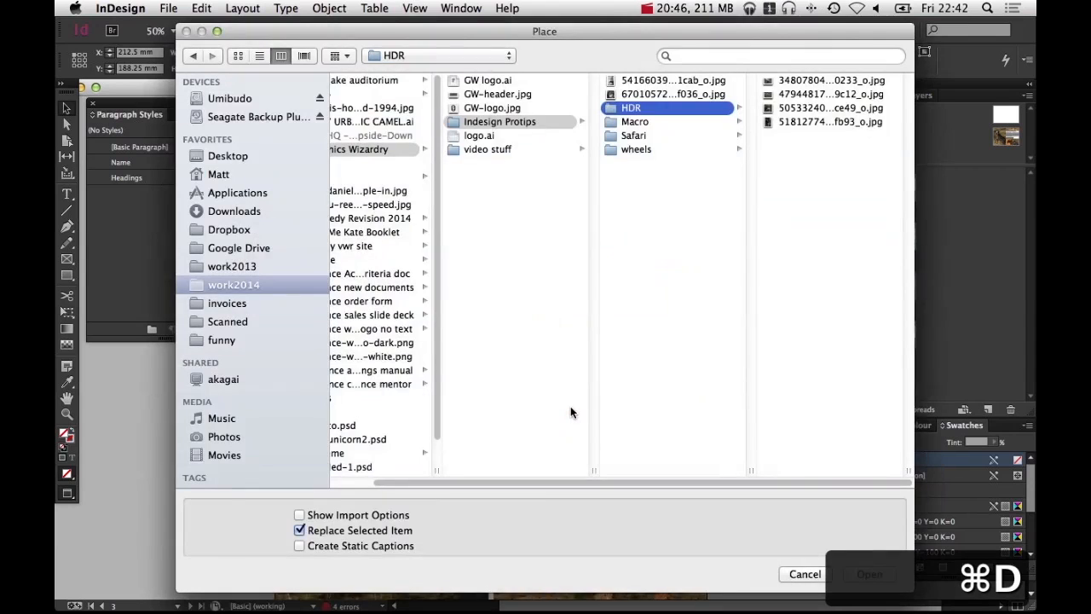
left_click(813, 110)
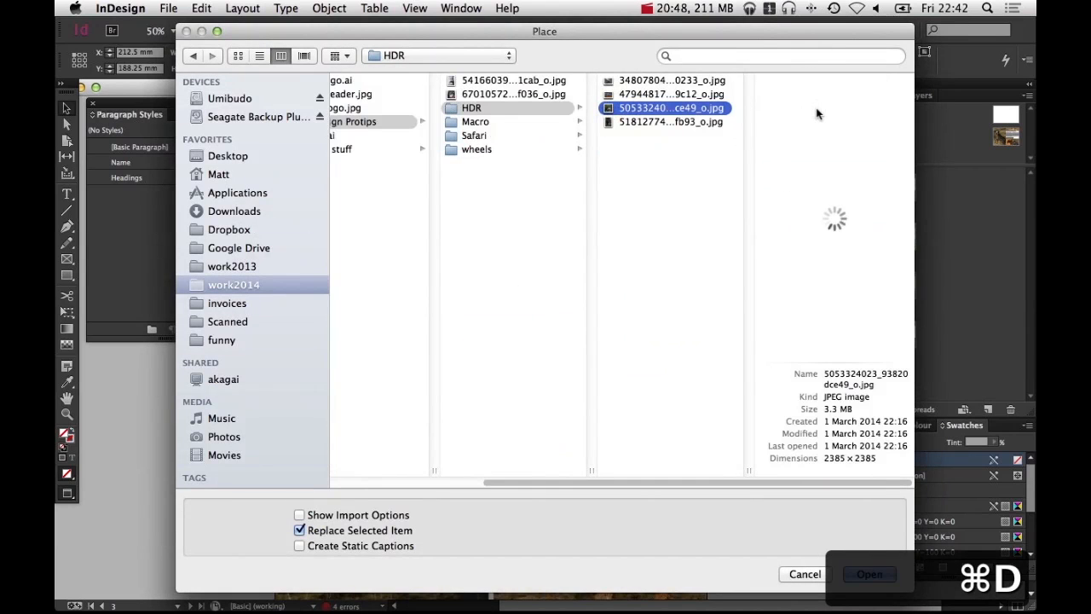
left_click(869, 574)
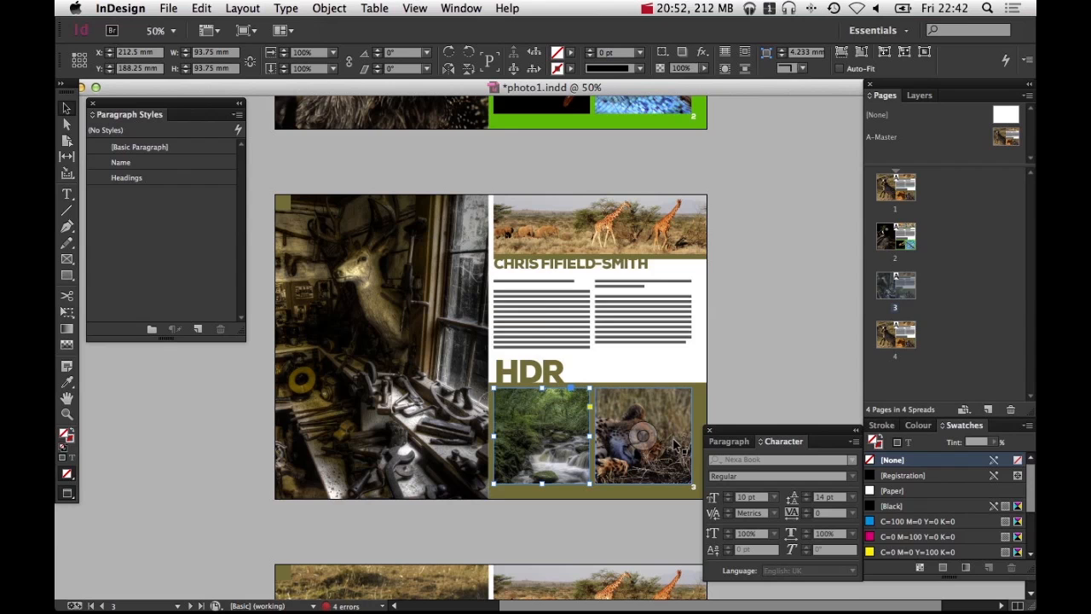
key("super+alt+shift+c")
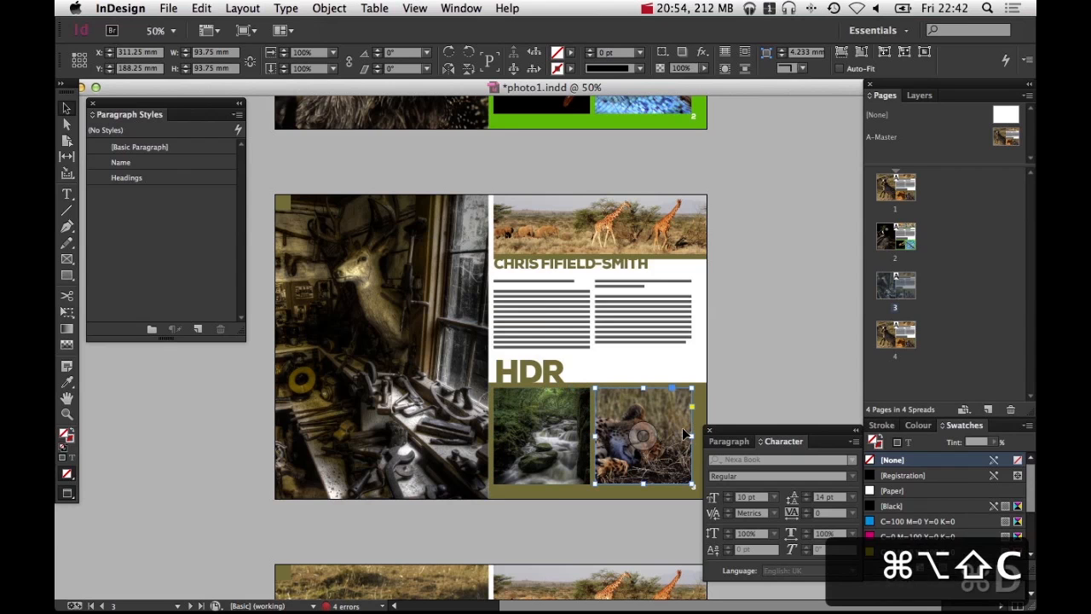
Replace the second small photo with 34807804...0233_o.jpg from the HDR folder and fill its frame proportionally
key("super+d")
left_click(780, 129)
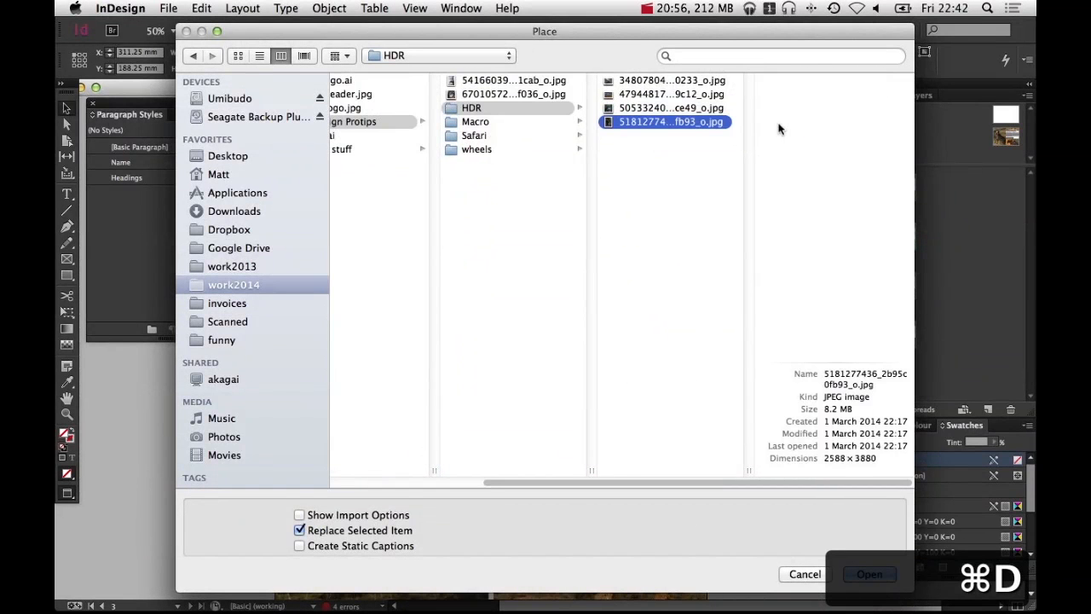
left_click(653, 82)
left_click(652, 96)
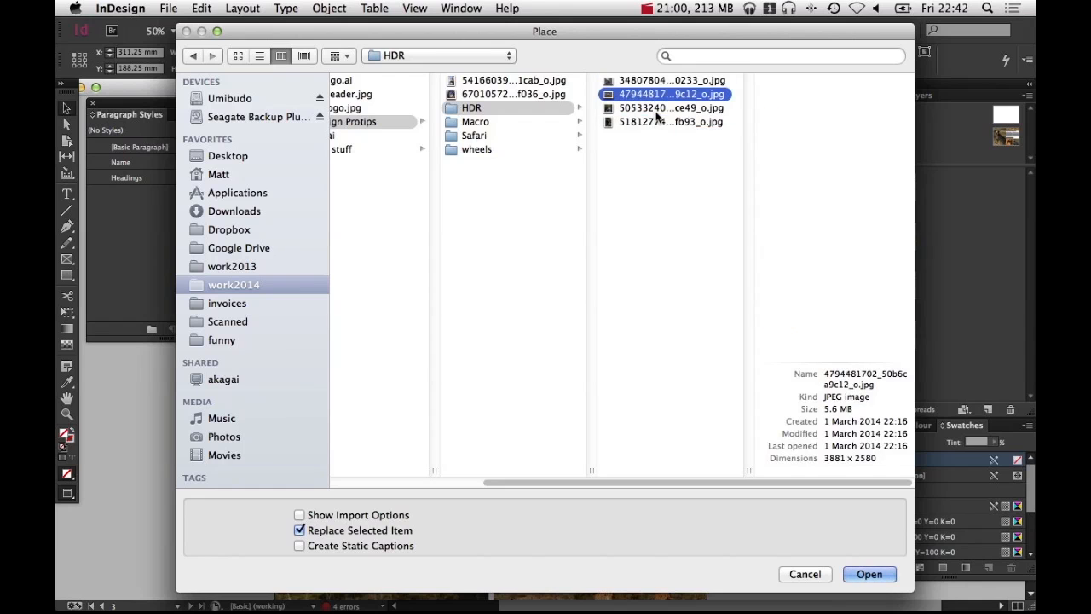
left_click(661, 82)
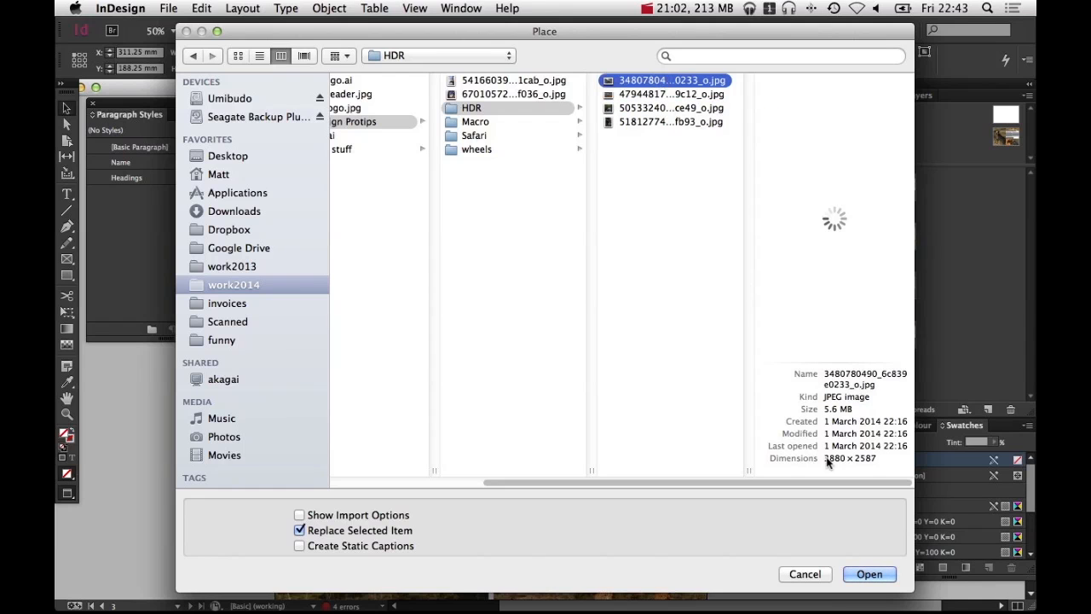
left_click(876, 580)
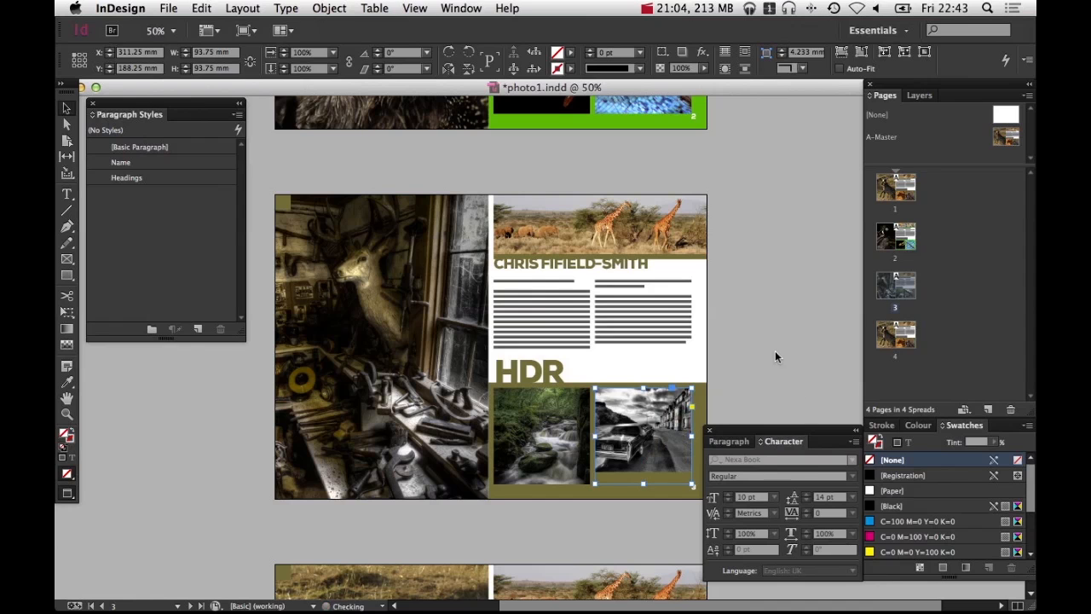
key("super+alt+shift+c")
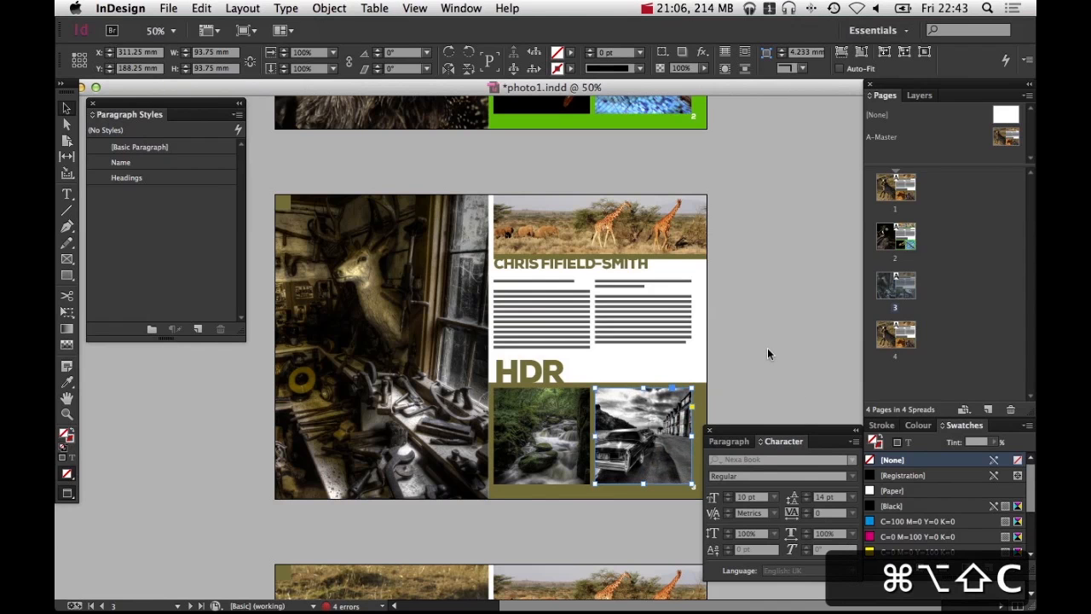
Replace the giraffe photo at the top of page 3 with 47944817...9c12_o.jpg and fill its frame proportionally
left_click(624, 242)
key("super+d")
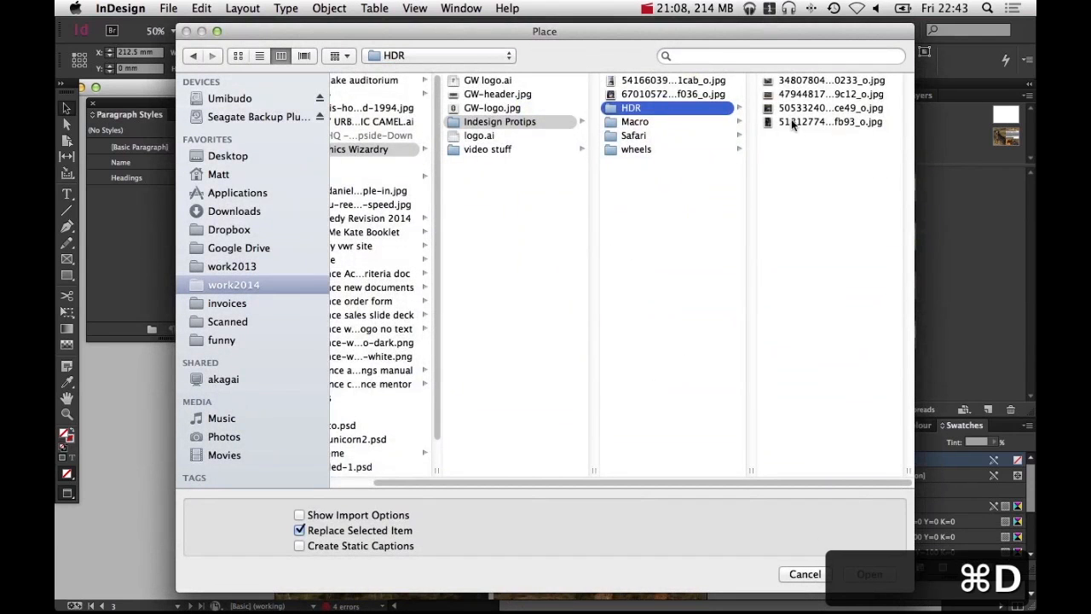
left_click(707, 96)
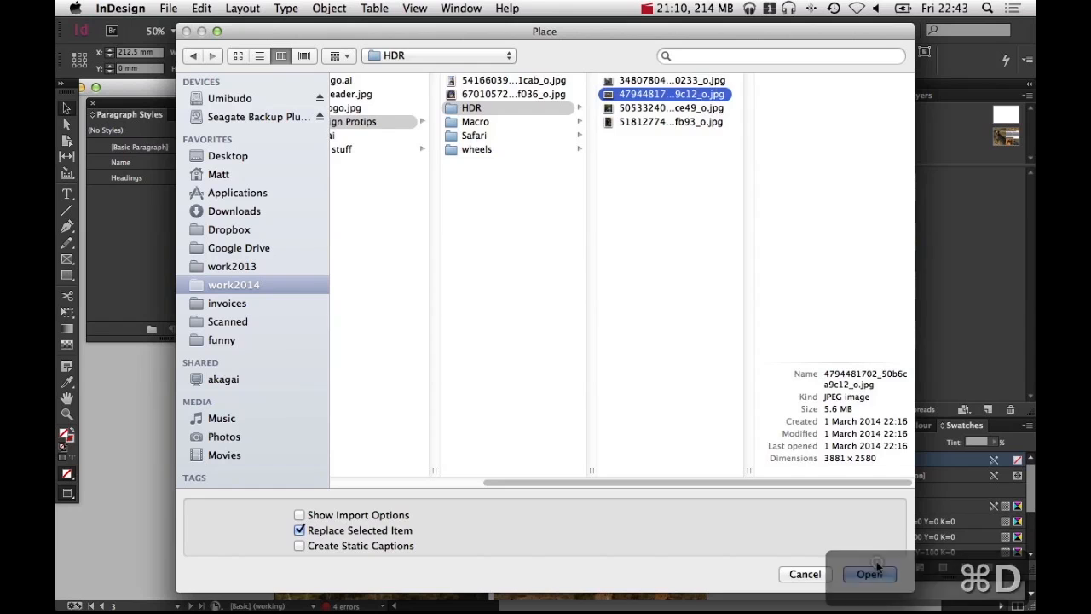
left_click(869, 573)
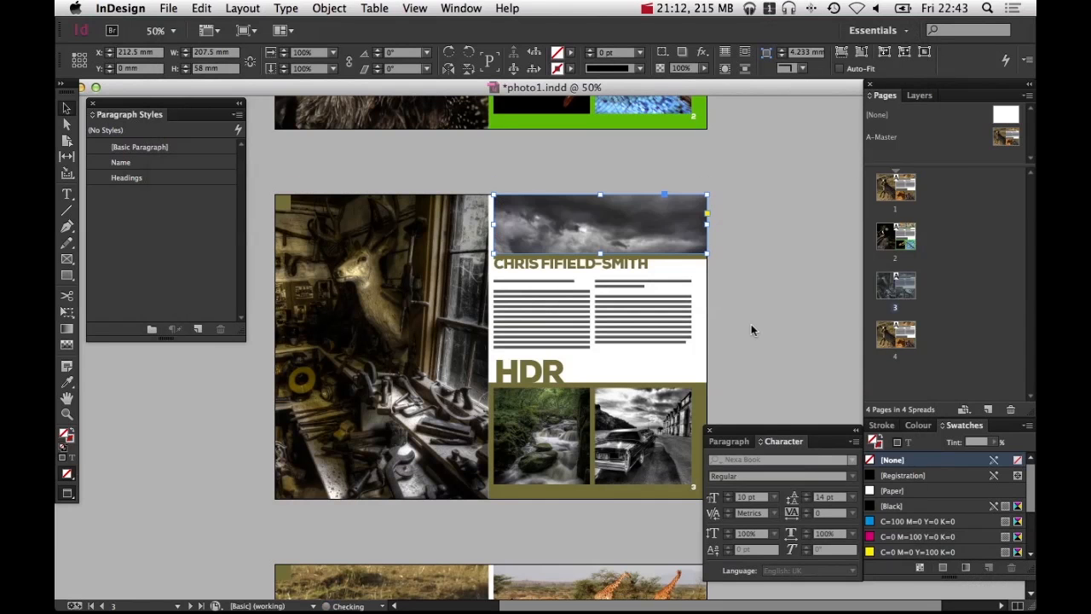
key("super+alt+shift+c")
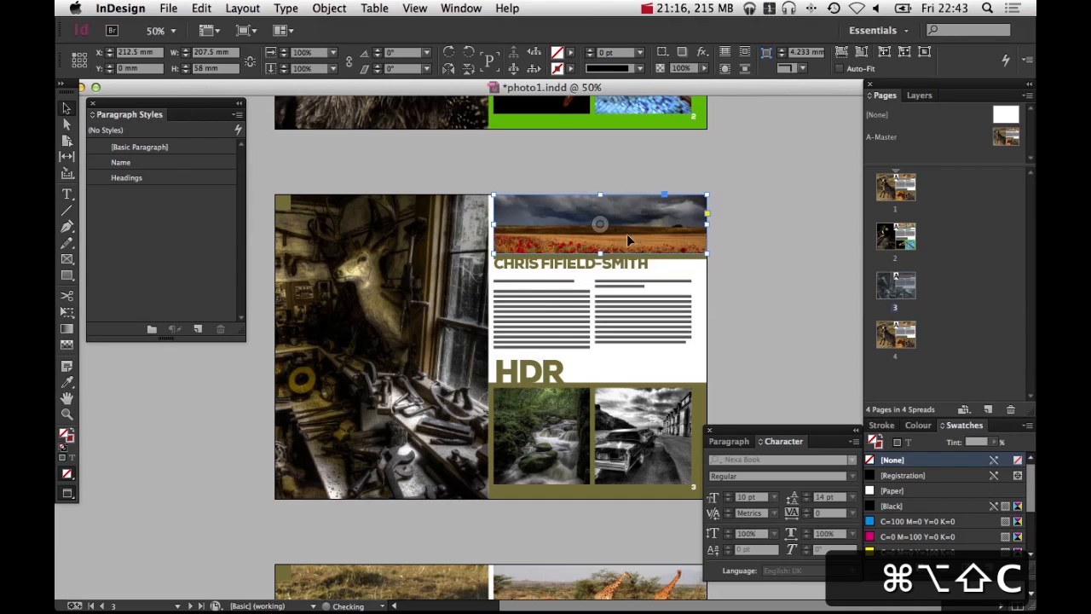
Nudge the poppy-field image upward inside its top frame to reframe the visible area
key("shift+Up")
key("shift+Up")
key("shift+Down")
key("shift+Down")
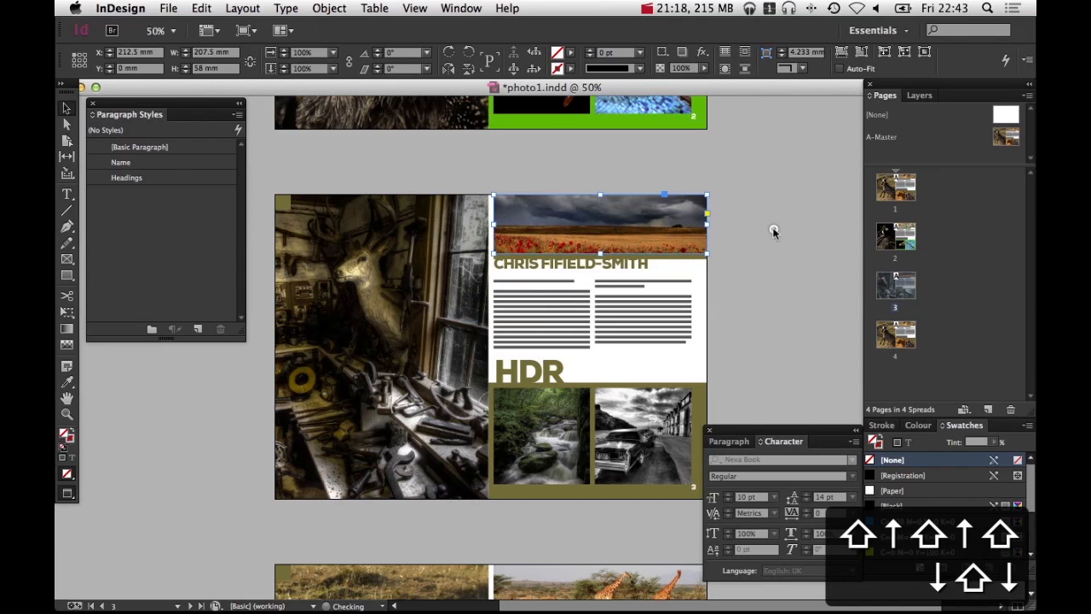
left_click(773, 231)
left_click(594, 221)
key("shift+Up")
key("shift+Up")
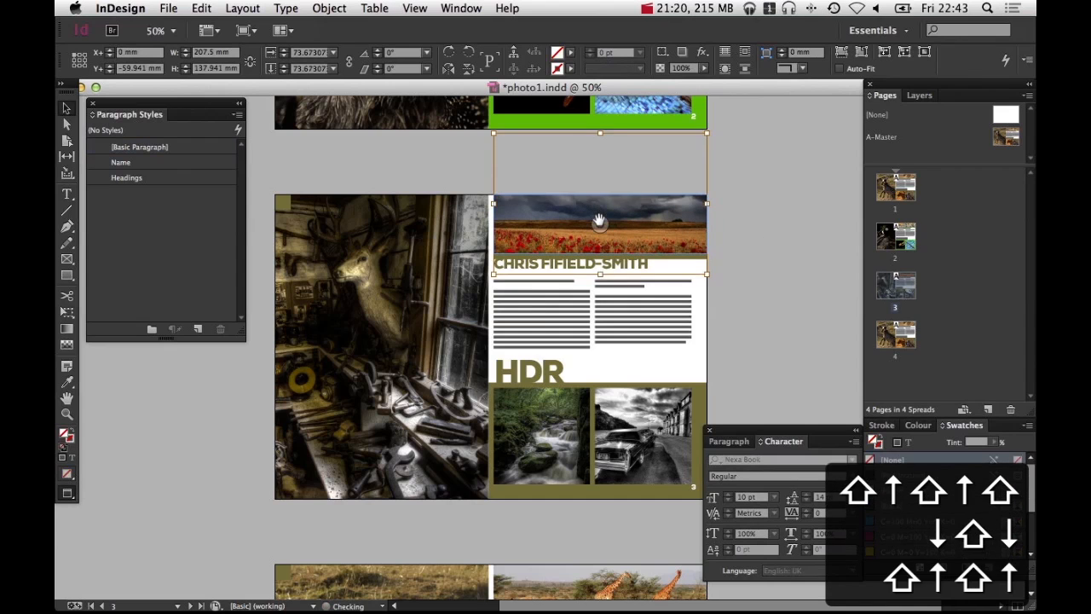
key("shift+Up")
key("shift+Down")
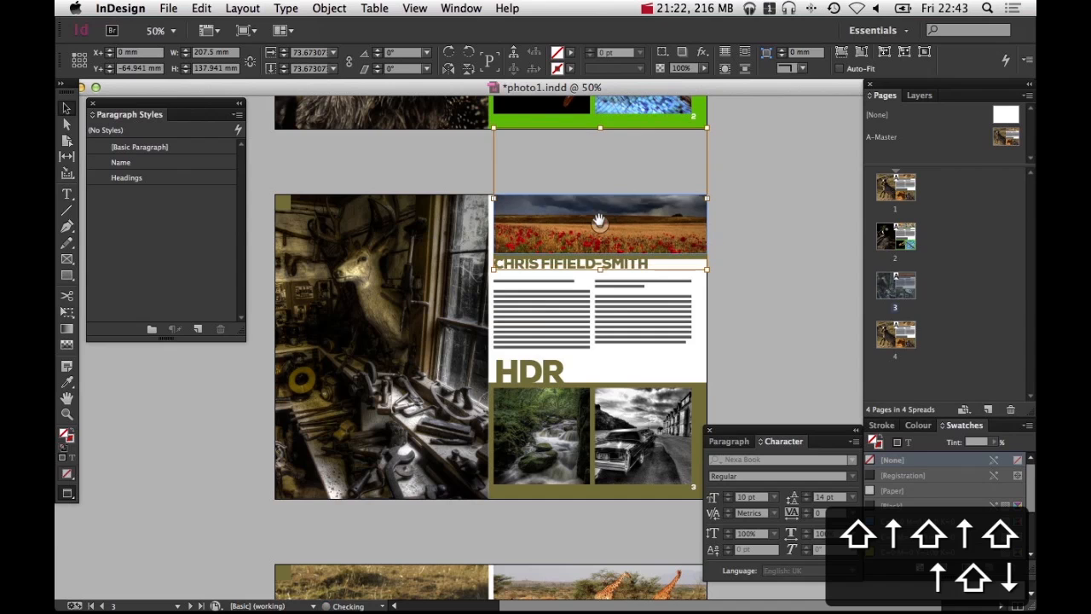
left_click(784, 354)
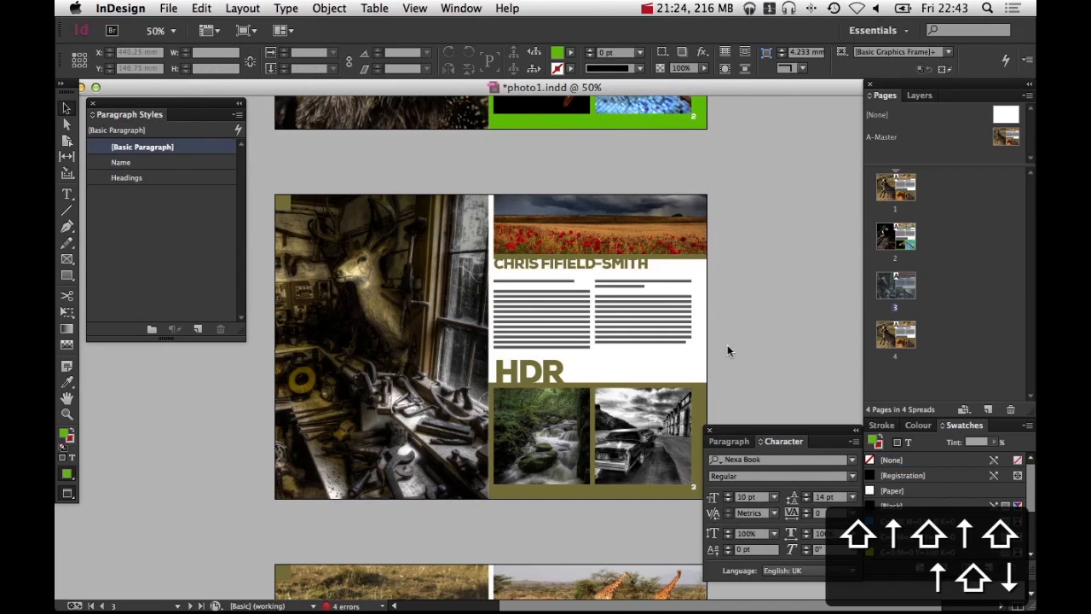
Sample a red from the poppies with the Eyedropper and save it as a new swatch R=220 G=17 B=13
key("space")
left_click_drag(603, 352, 630, 347)
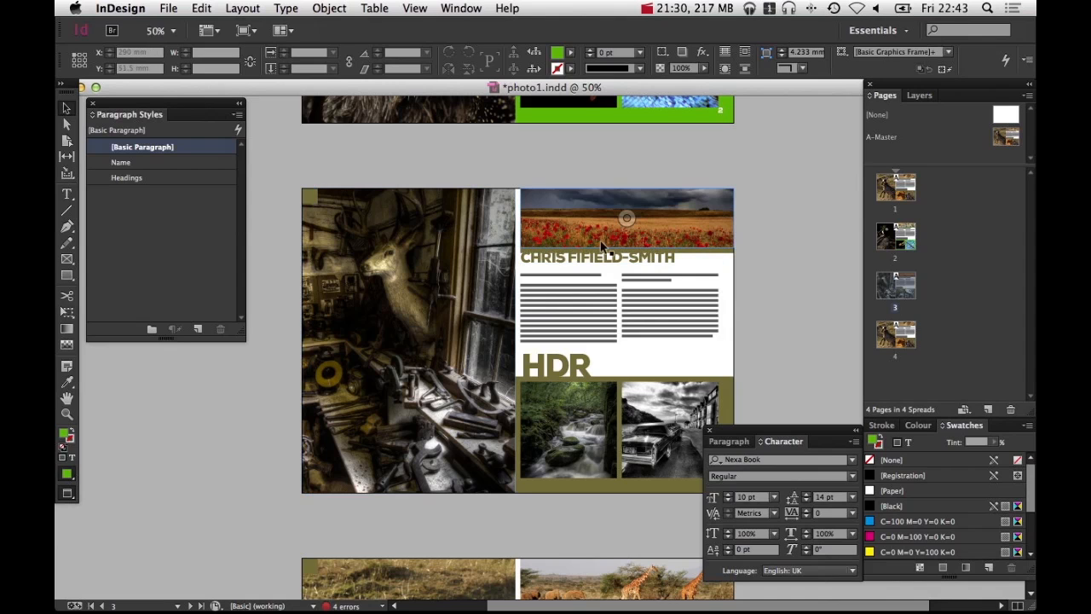
key("i")
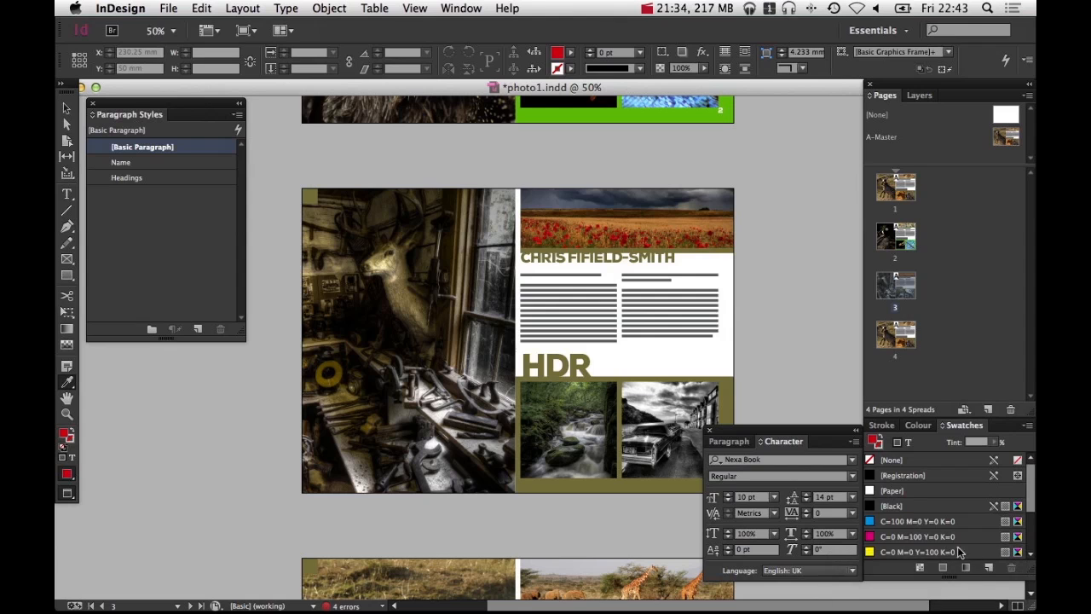
left_click(987, 568)
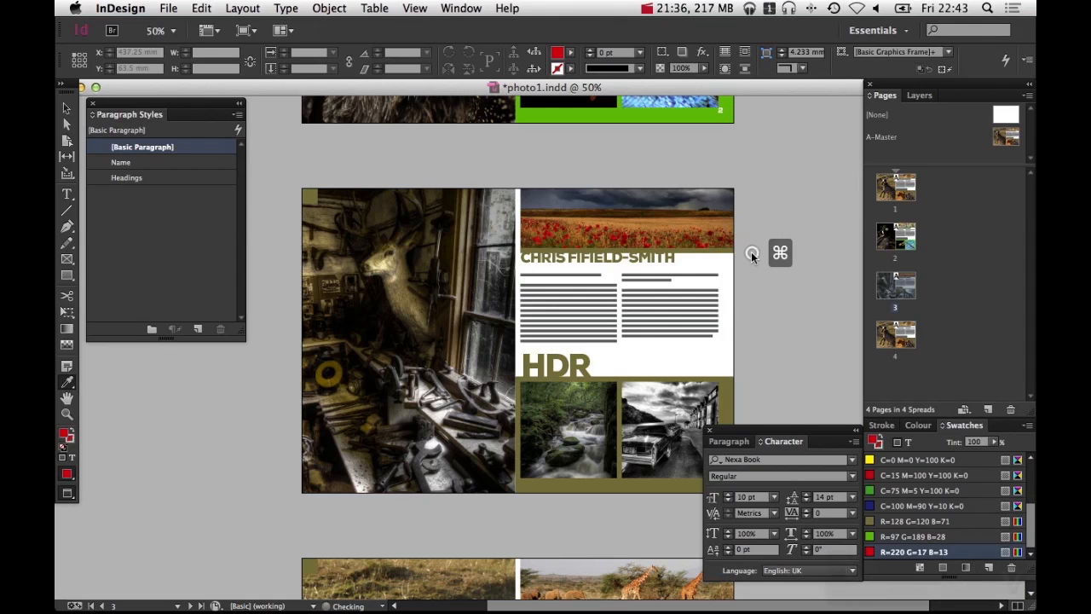
Fill the corner square and the olive background bands on page 3 with the red R=220 G=17 B=13 swatch
key("v")
left_click(407, 223)
left_click(308, 196)
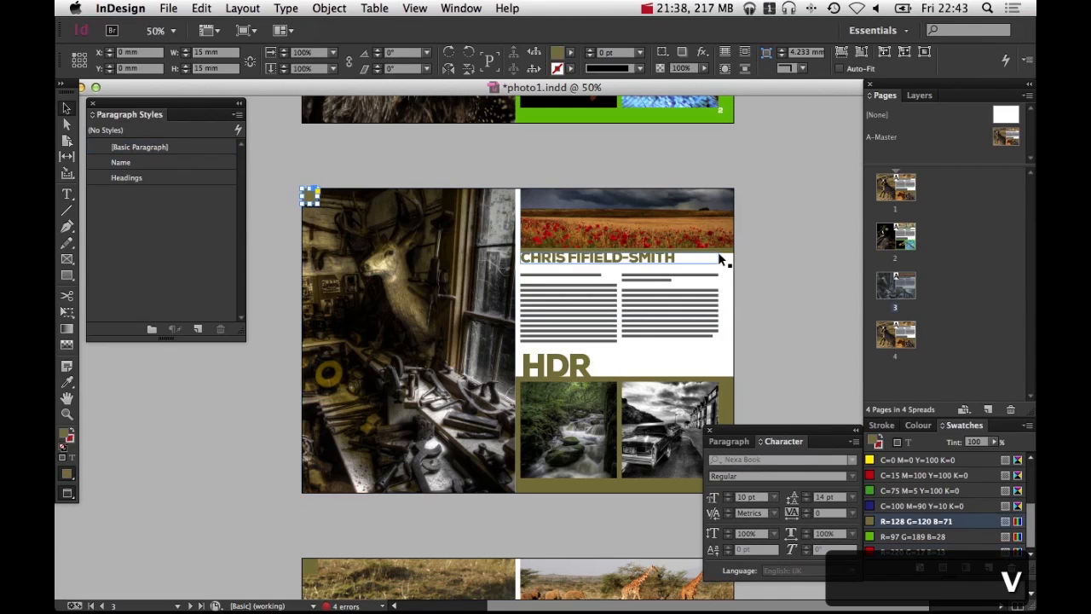
left_click_drag(720, 257, 733, 251)
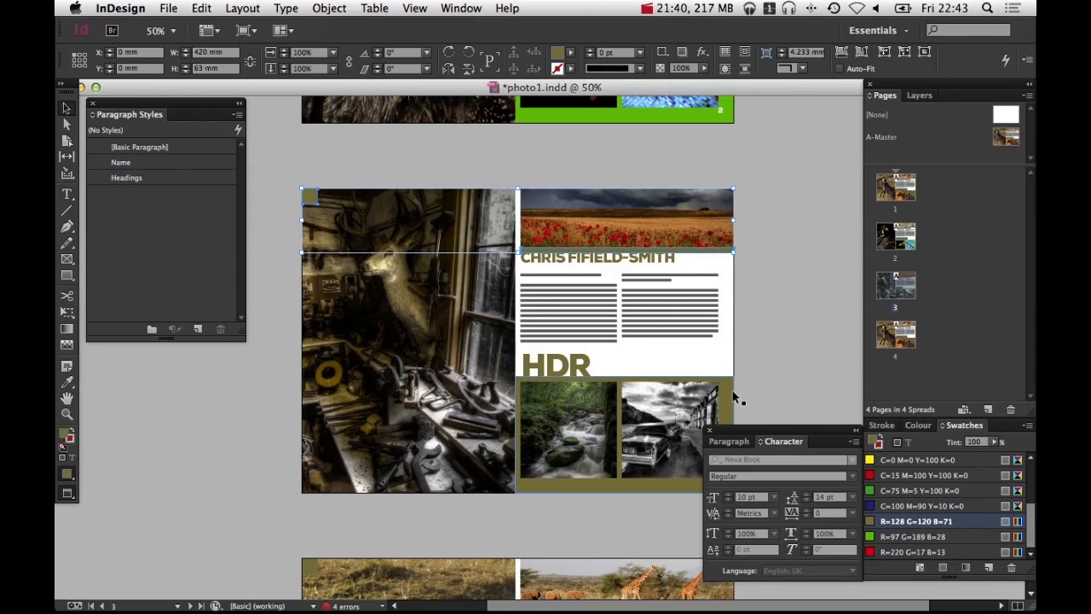
left_click_drag(735, 397, 738, 394)
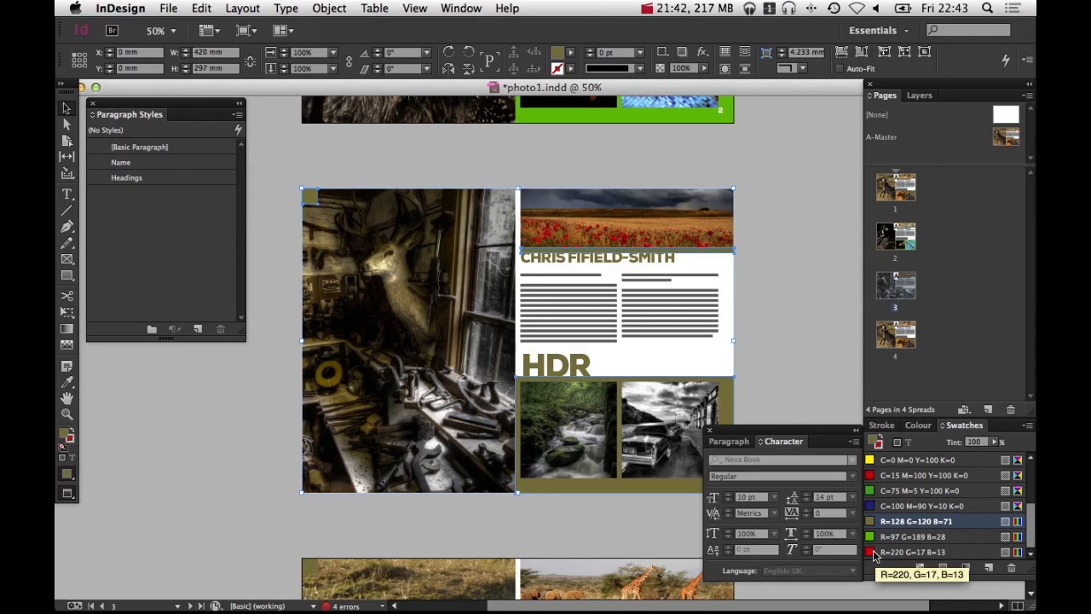
left_click(875, 552)
left_click(786, 349)
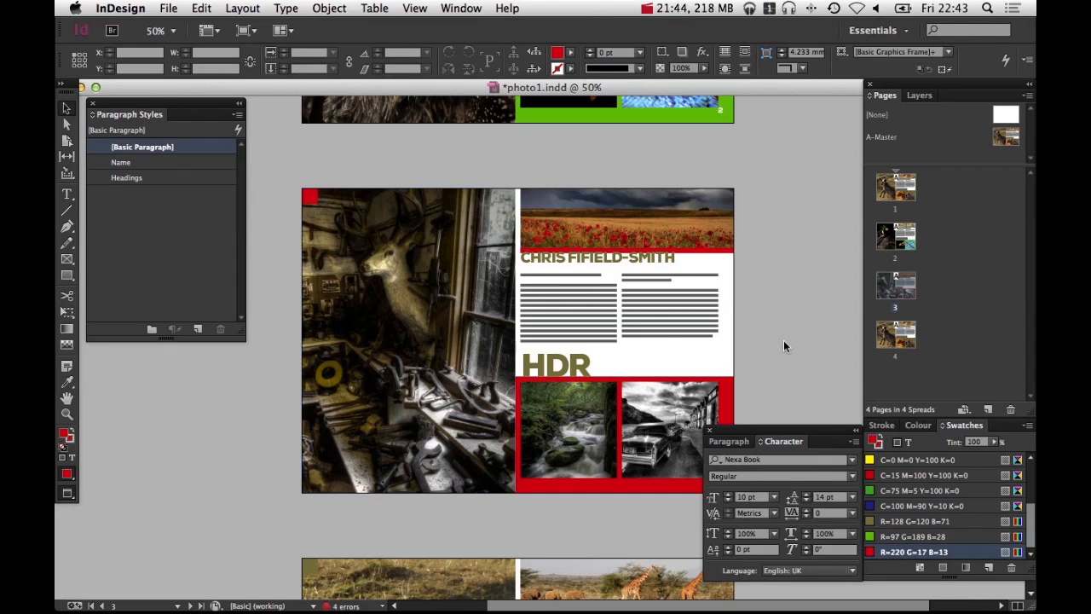
Colour the name heading and HDR heading text on page 3 with the red swatch
left_click(568, 260)
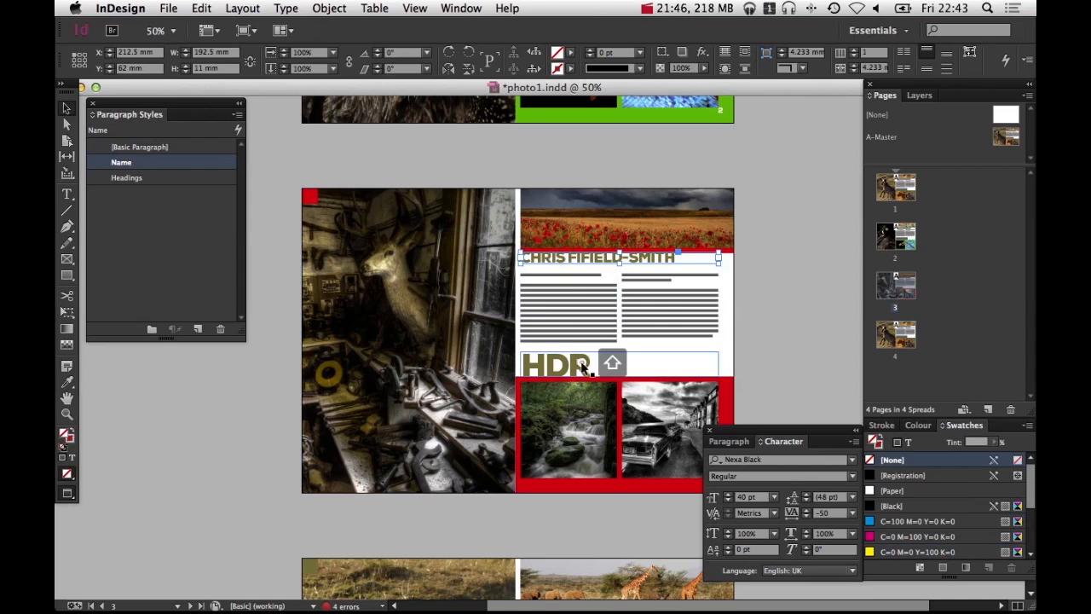
left_click(910, 443)
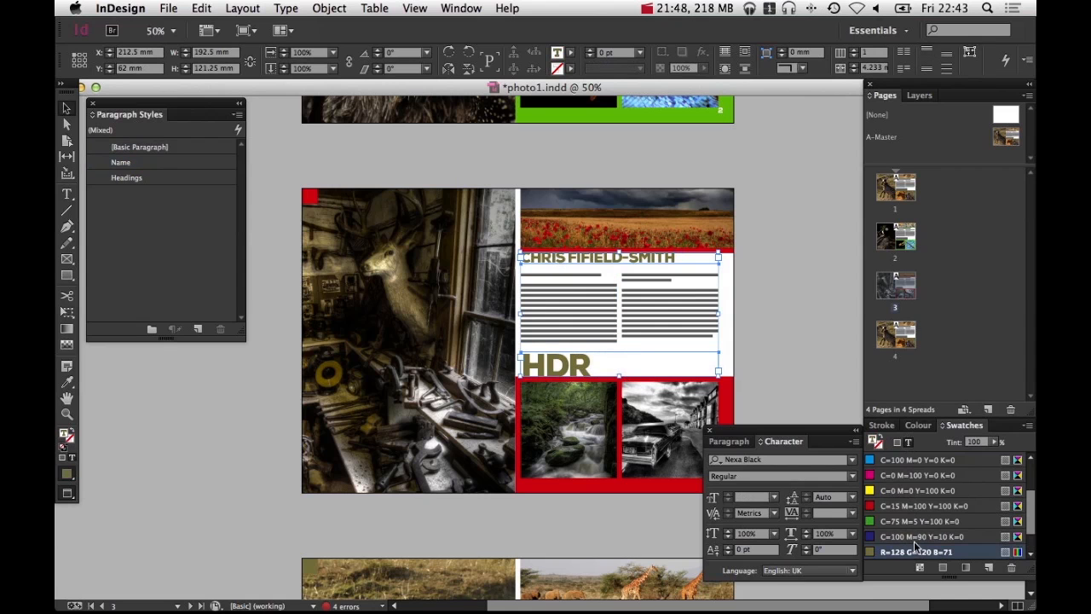
scroll(915, 546, "down", 2)
left_click(915, 551)
left_click(801, 374)
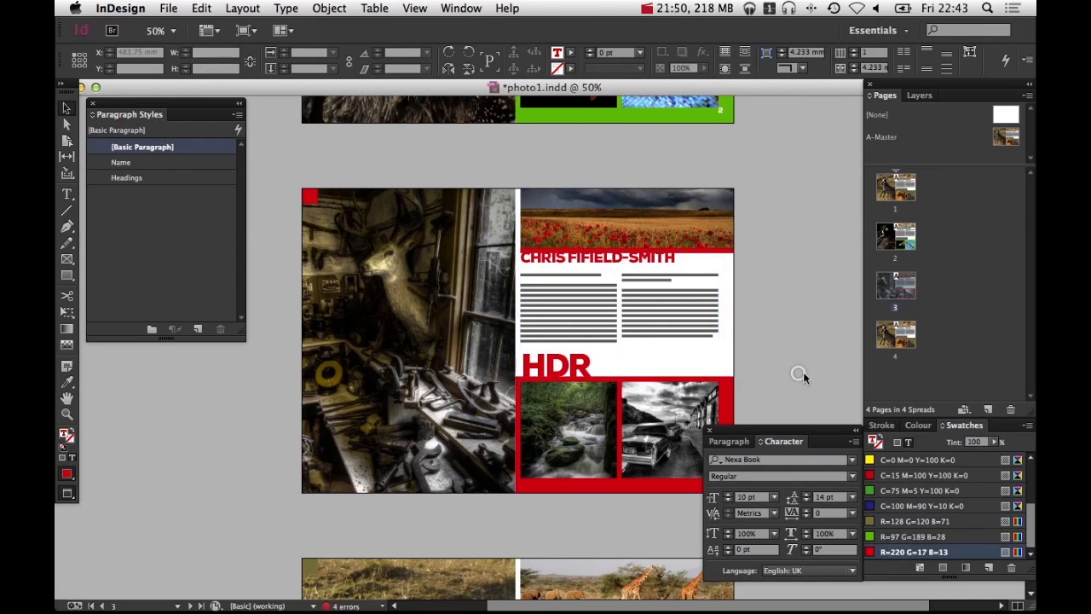
key("space")
left_click_drag(791, 363, 767, 310)
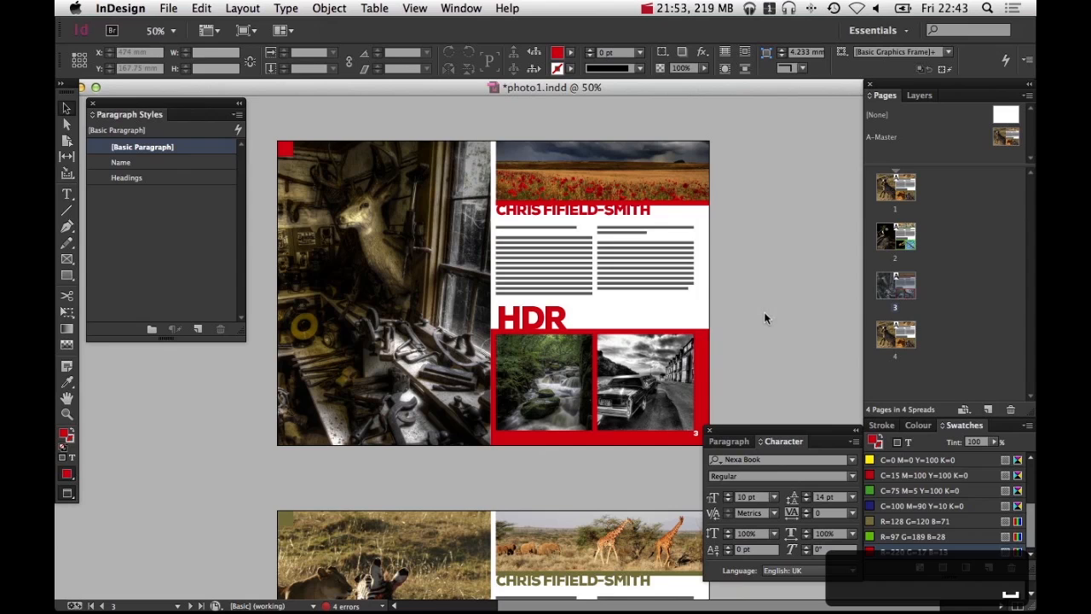
key("i")
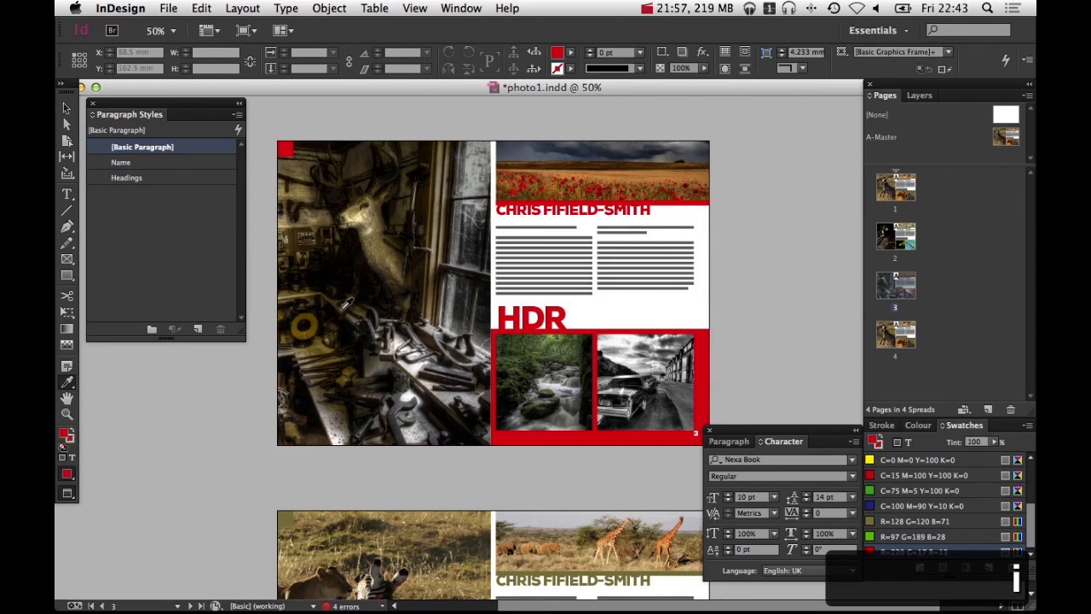
left_click(302, 313)
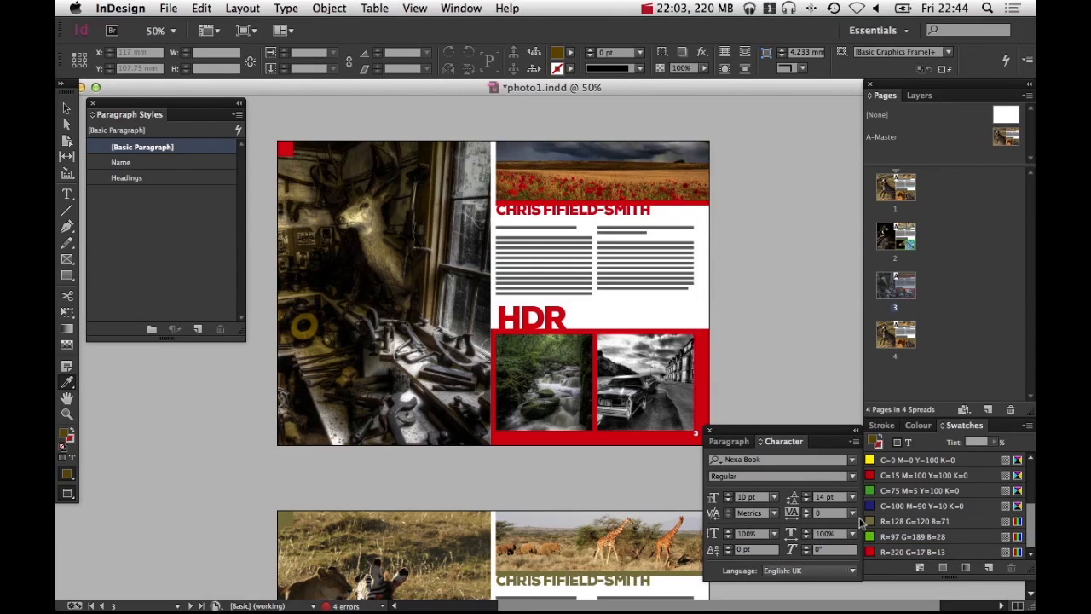
Replace page 4's left image with the red F1 car photo from the wheels folder, fill the frame and shift it right
key("space")
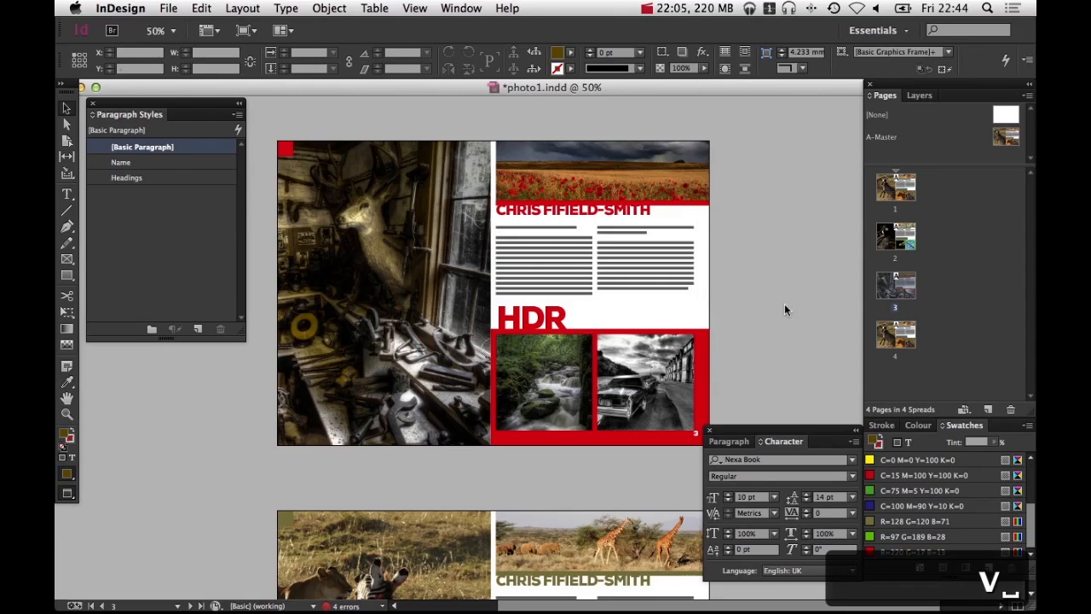
left_click_drag(784, 304, 733, 105)
key("space")
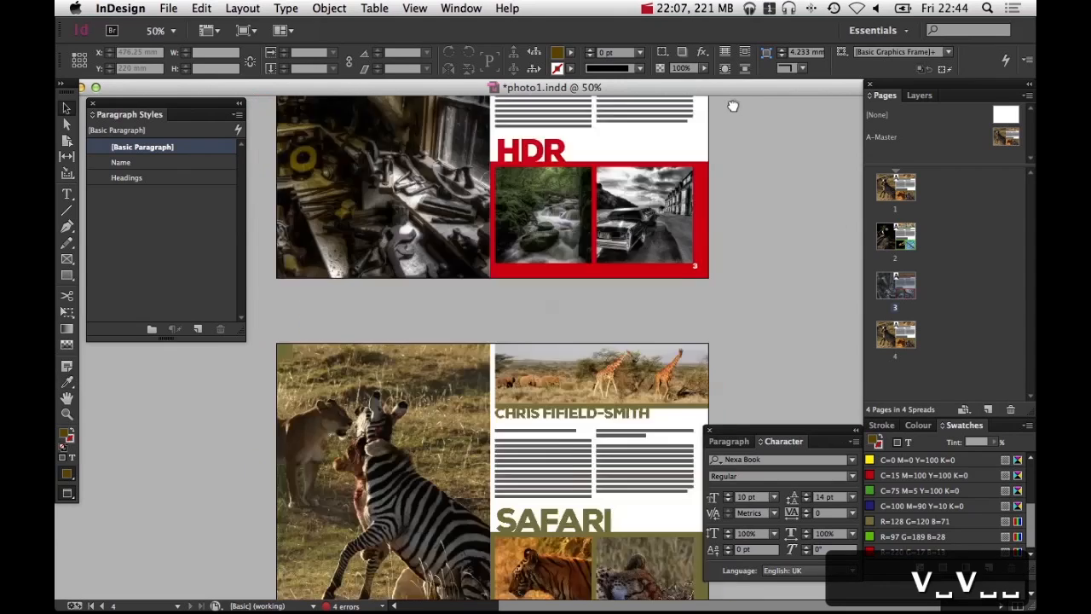
left_click_drag(645, 304, 648, 279)
left_click(398, 310)
key("super+d")
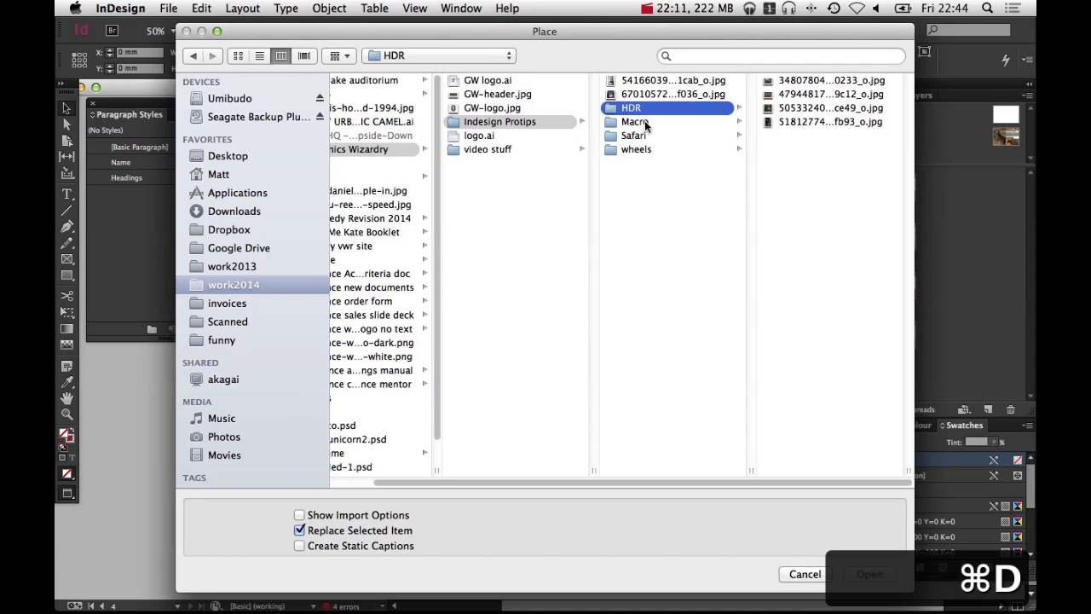
left_click(638, 149)
left_click(804, 107)
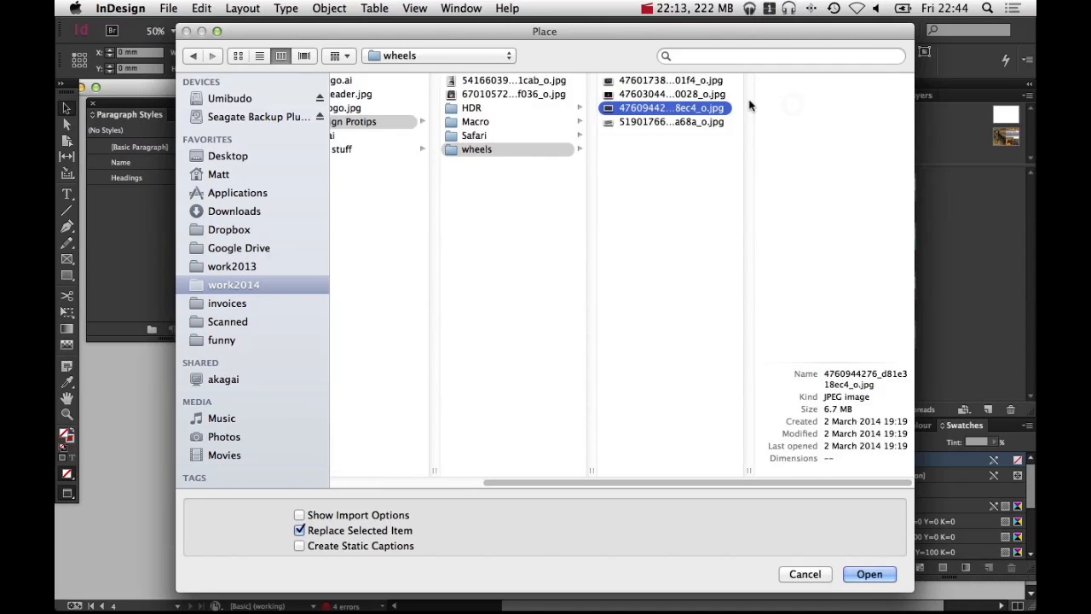
left_click(701, 95)
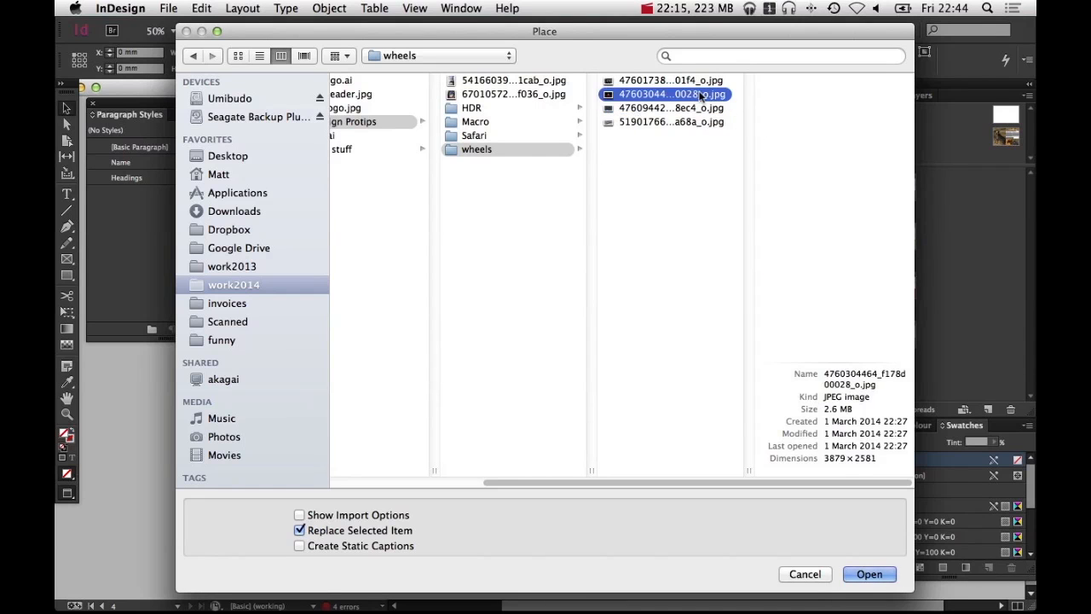
left_click(866, 573)
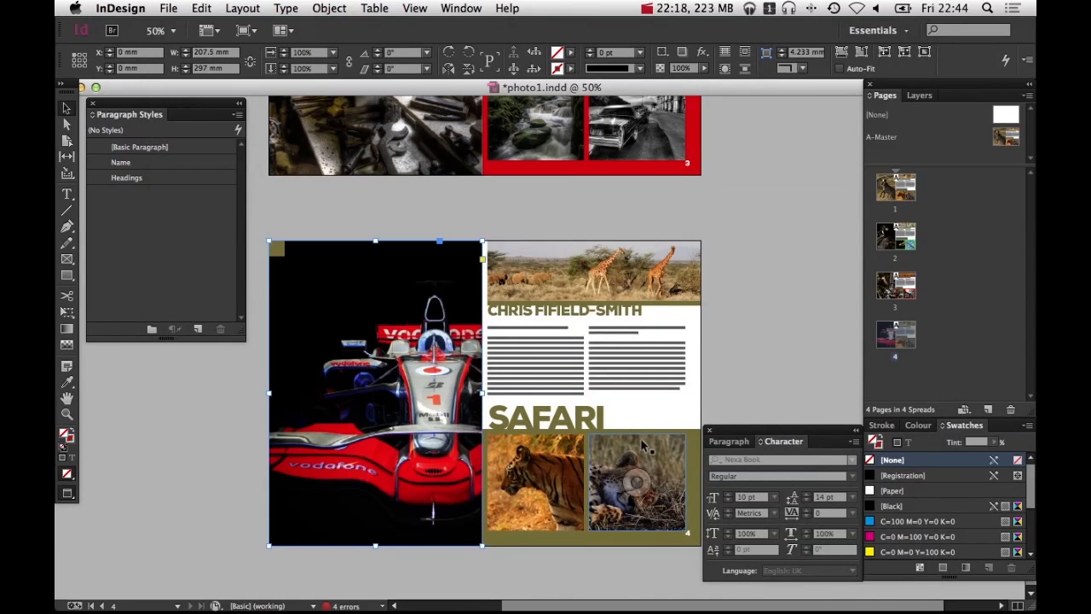
key("super+alt+shift+c")
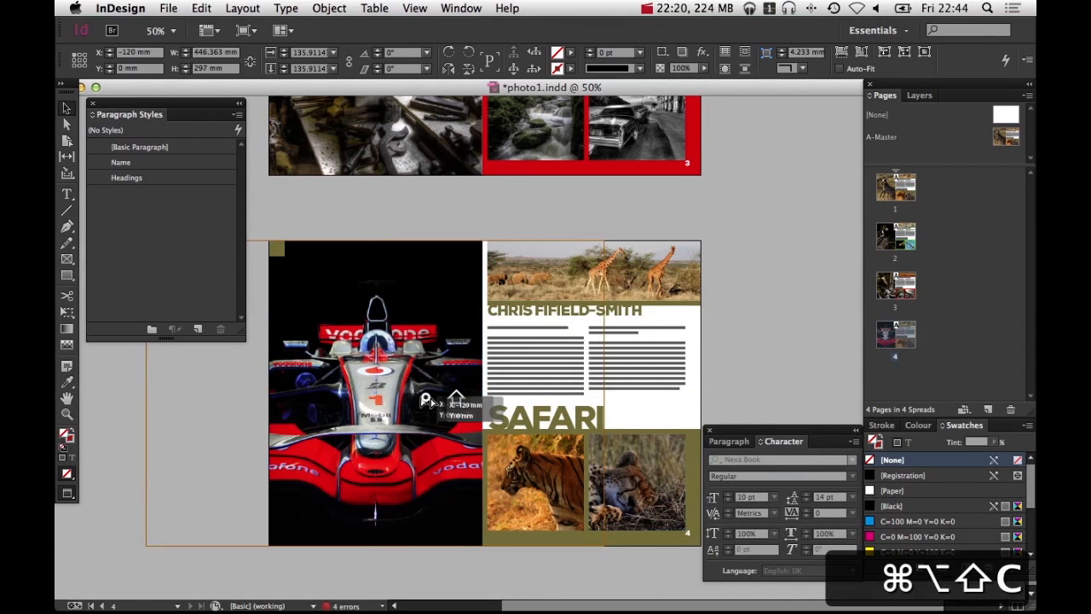
left_click_drag(426, 401, 530, 400)
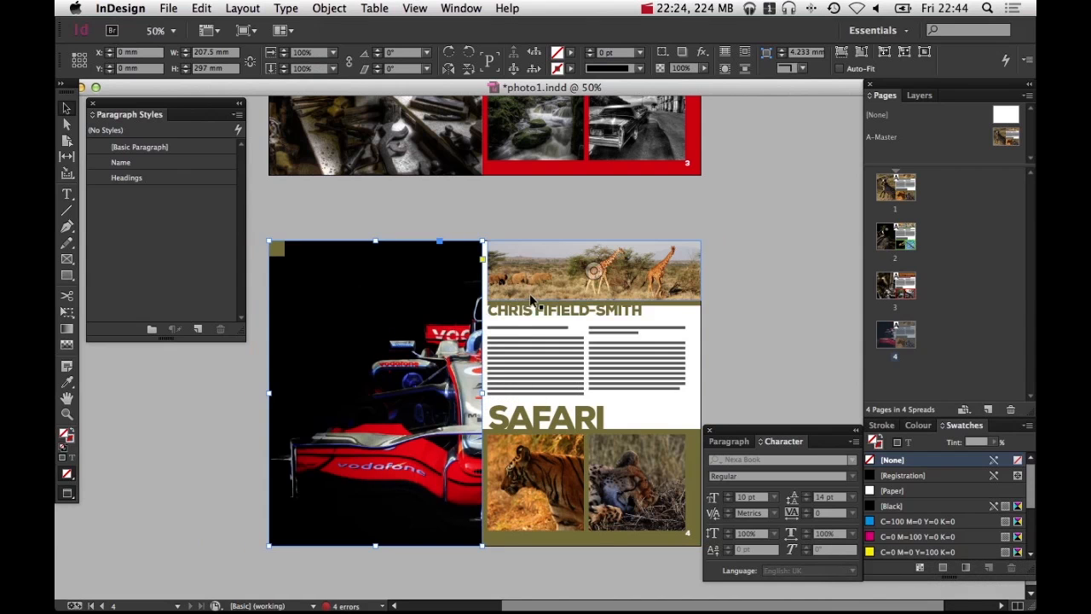
Replace page 3's left workshop image with the stormy poppy-field photo from the HDR folder, fill the frame and reposition it
left_click_drag(535, 195, 544, 479)
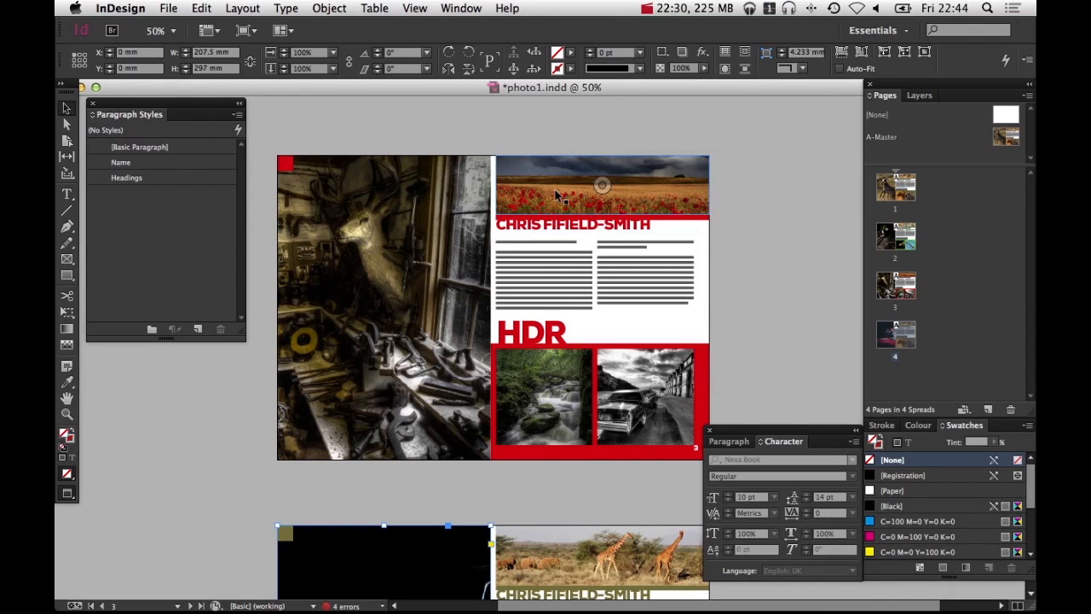
left_click(429, 302)
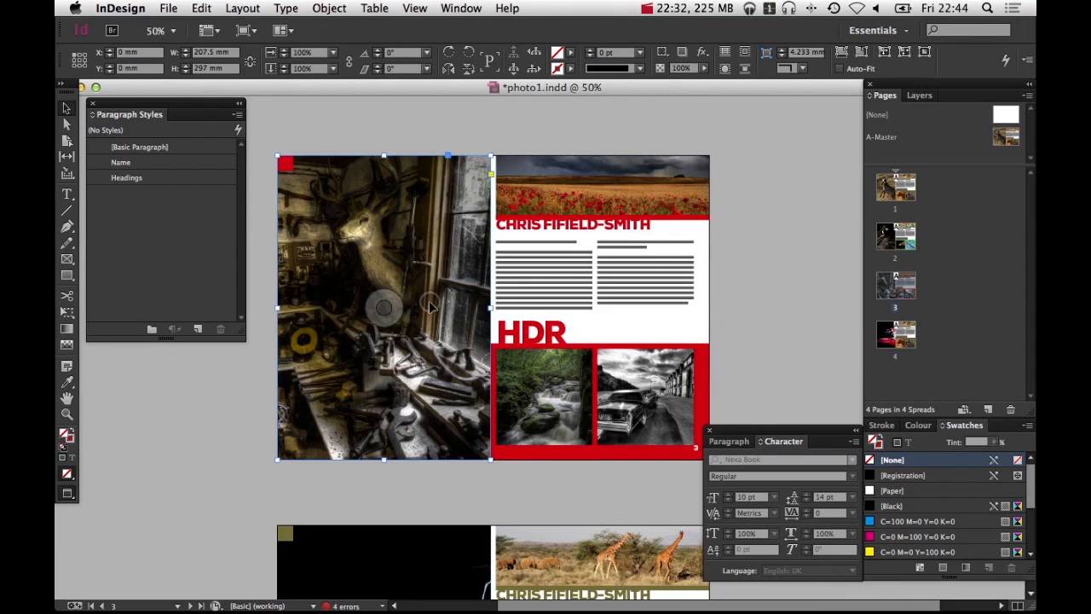
key("super+d")
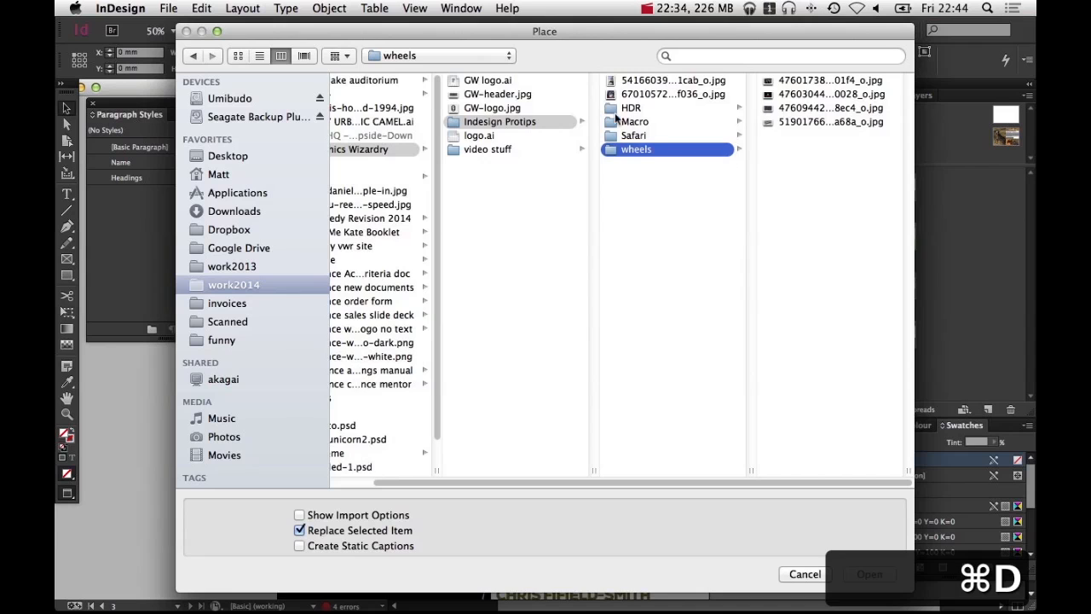
left_click(635, 108)
left_click(789, 108)
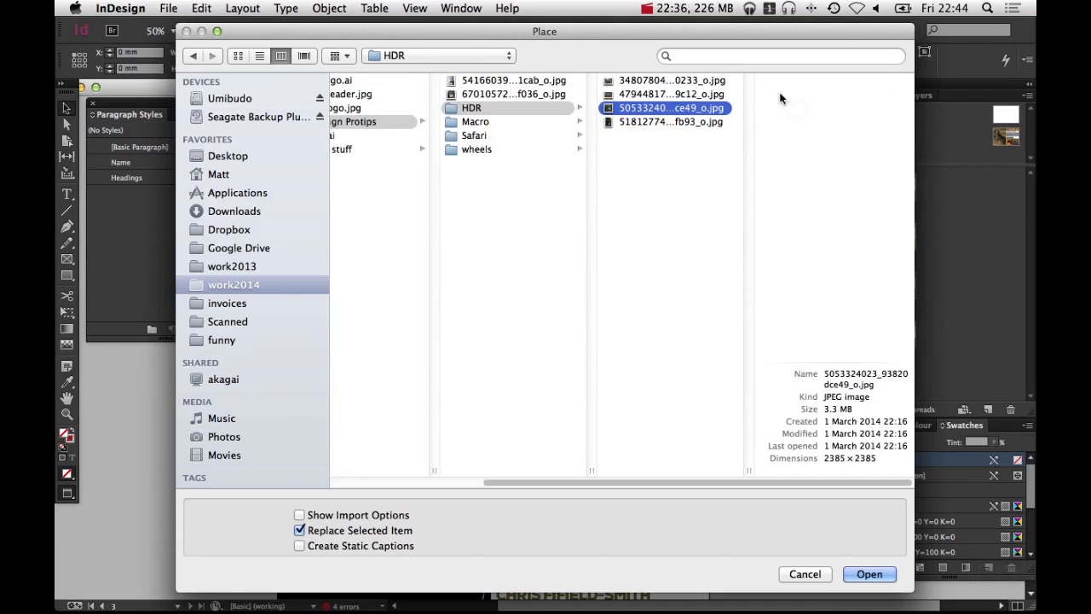
key("Up")
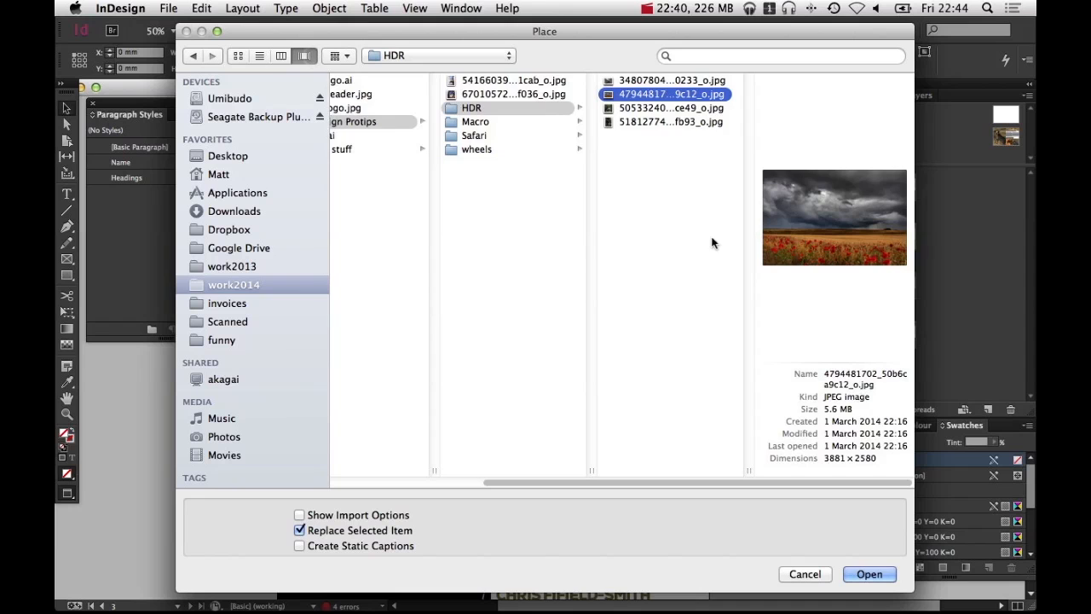
key("super+4")
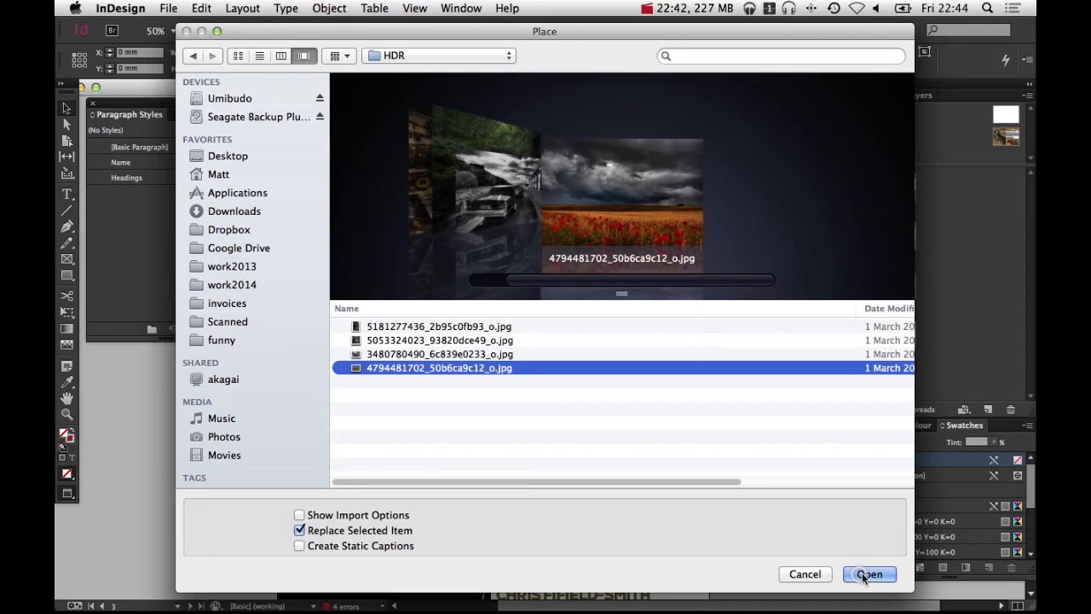
left_click(867, 575)
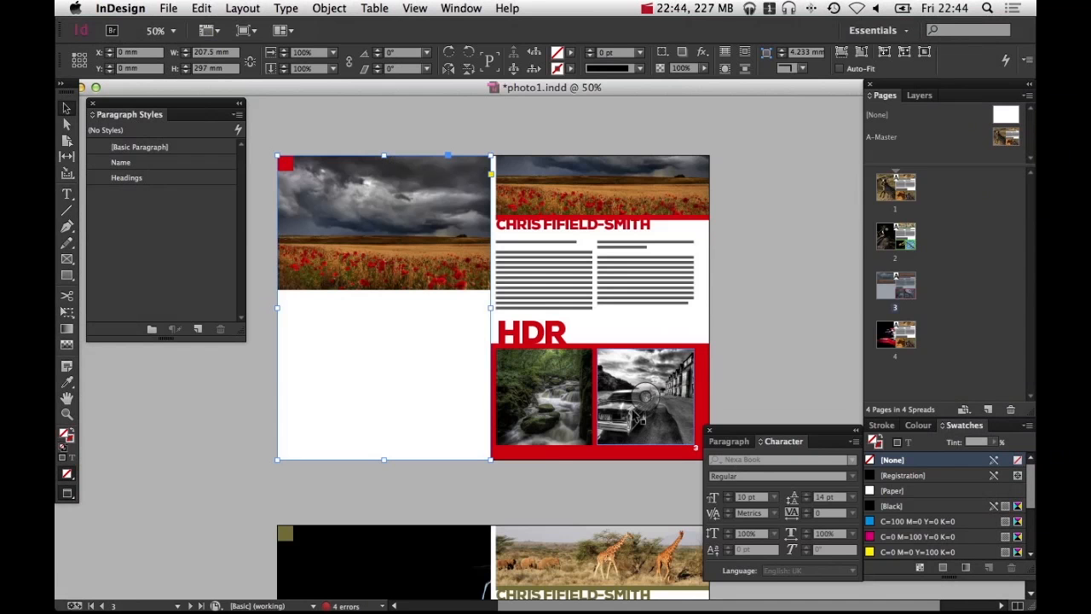
key("super+alt+shift+c")
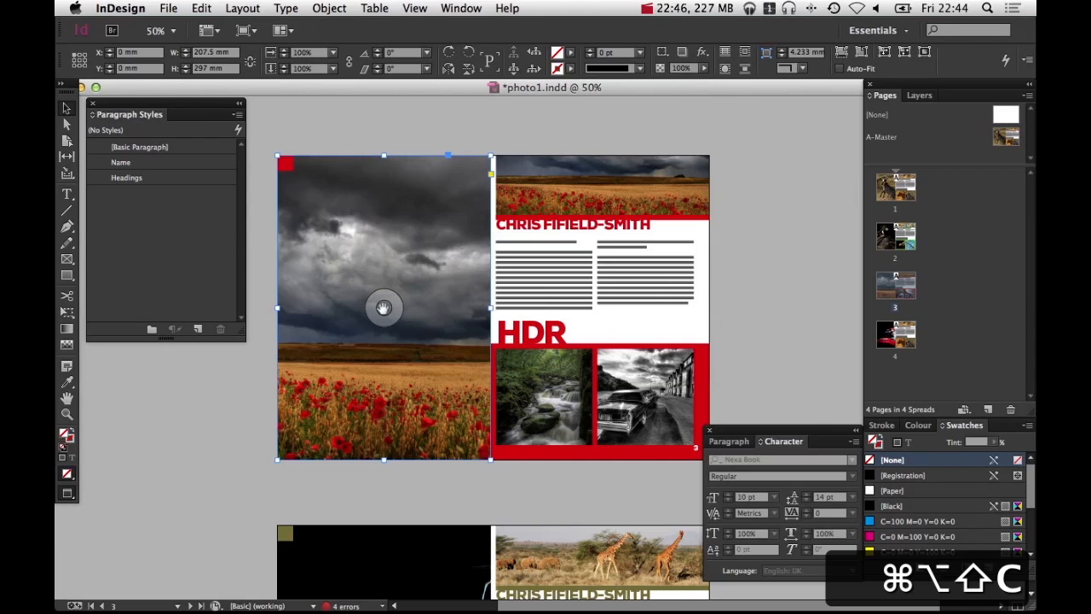
left_click_drag(383, 307, 312, 311)
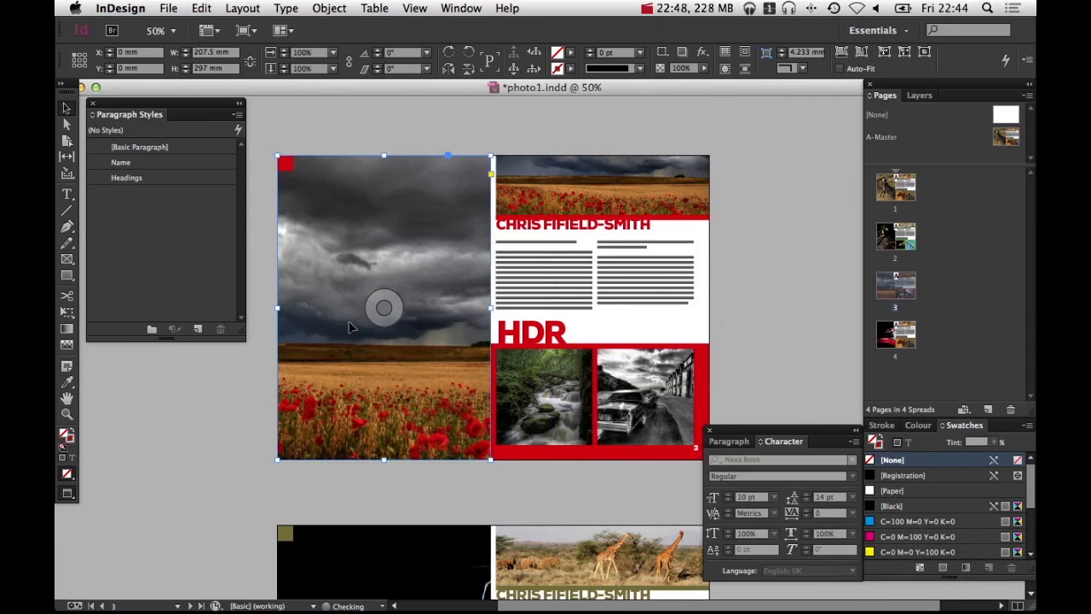
Enlarge the stormy poppy-field image inside its frame to about 190% and nudge it into position
left_click(393, 300)
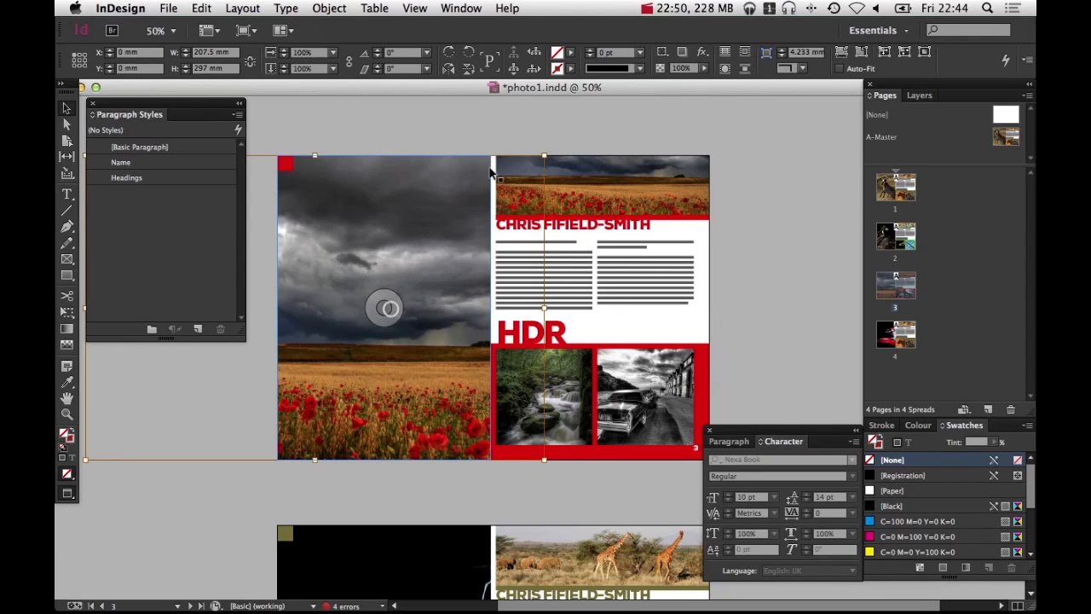
left_click_drag(544, 155, 635, 124)
key("Down")
key("Down")
key("Down")
key("Down")
key("Down")
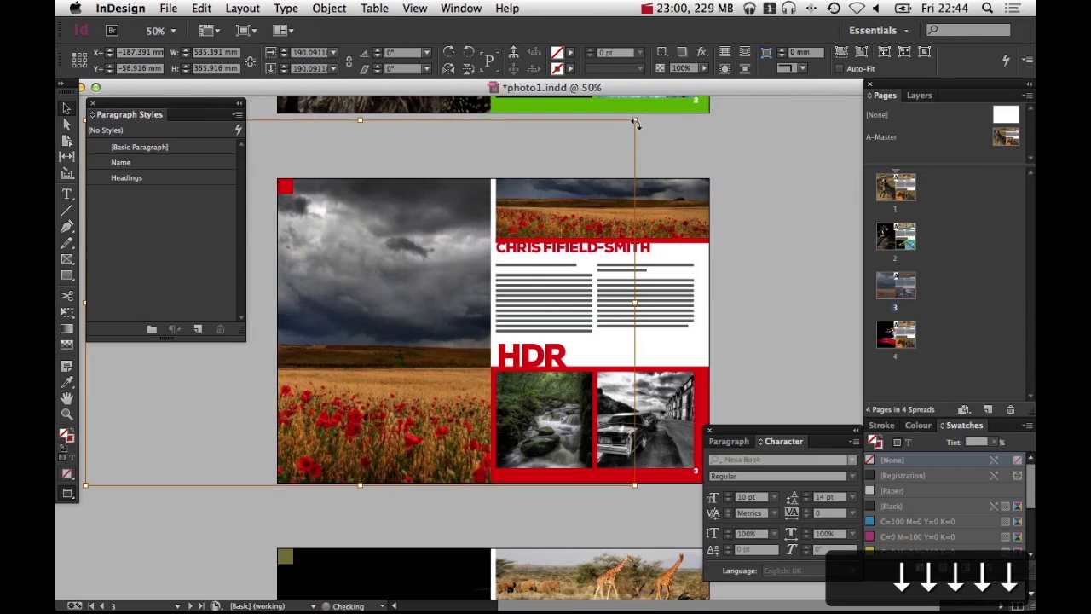
key("Up")
key("Up")
key("Up")
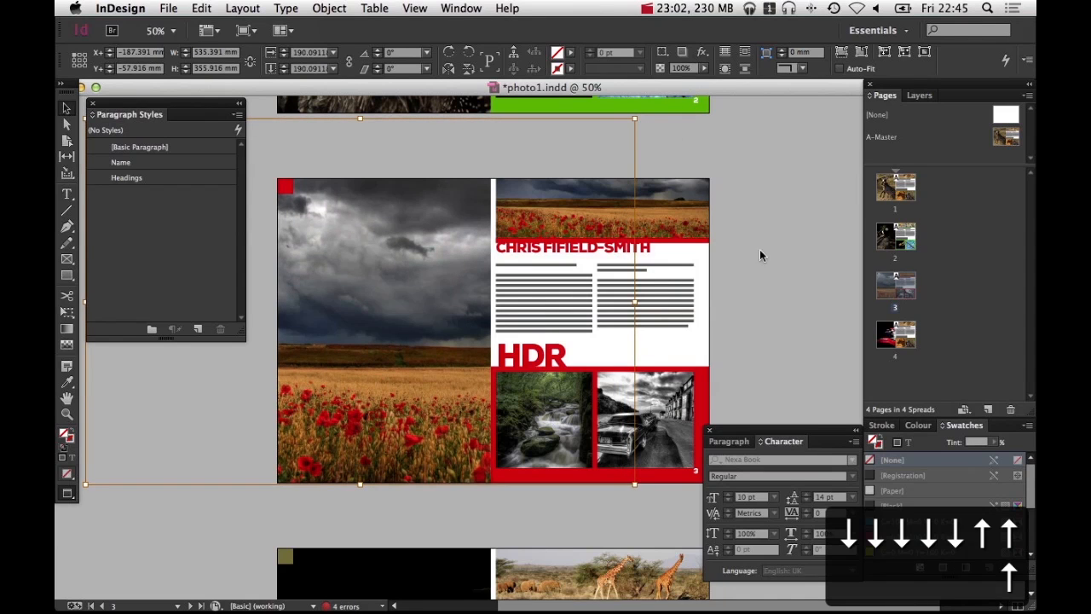
Replace the top poppy banner on page 3 with the black-and-white car photo and fill the frame
left_click(761, 250)
left_click(653, 219)
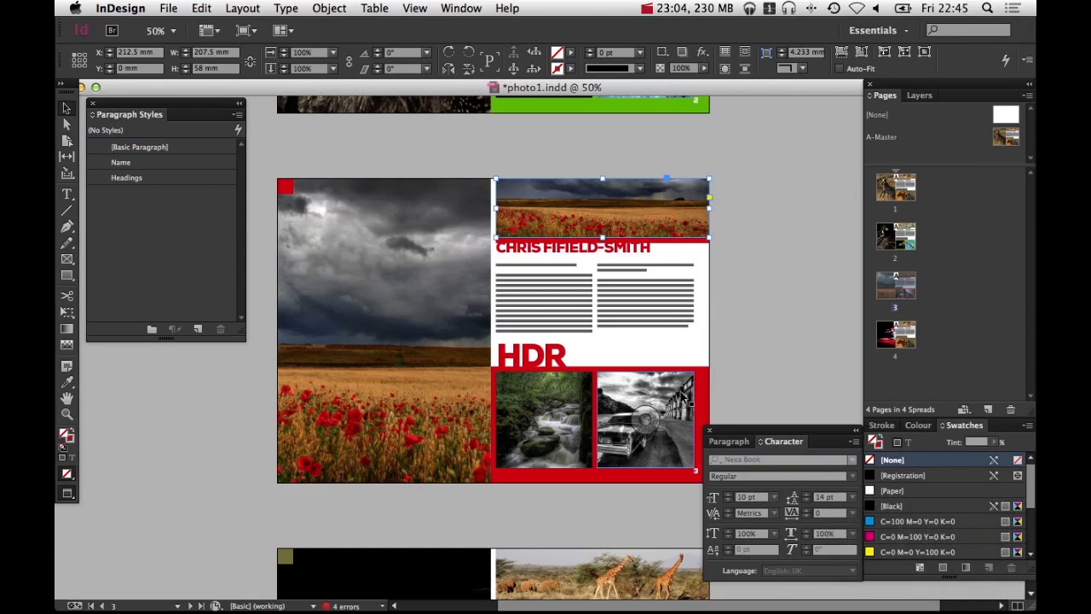
key("super+d")
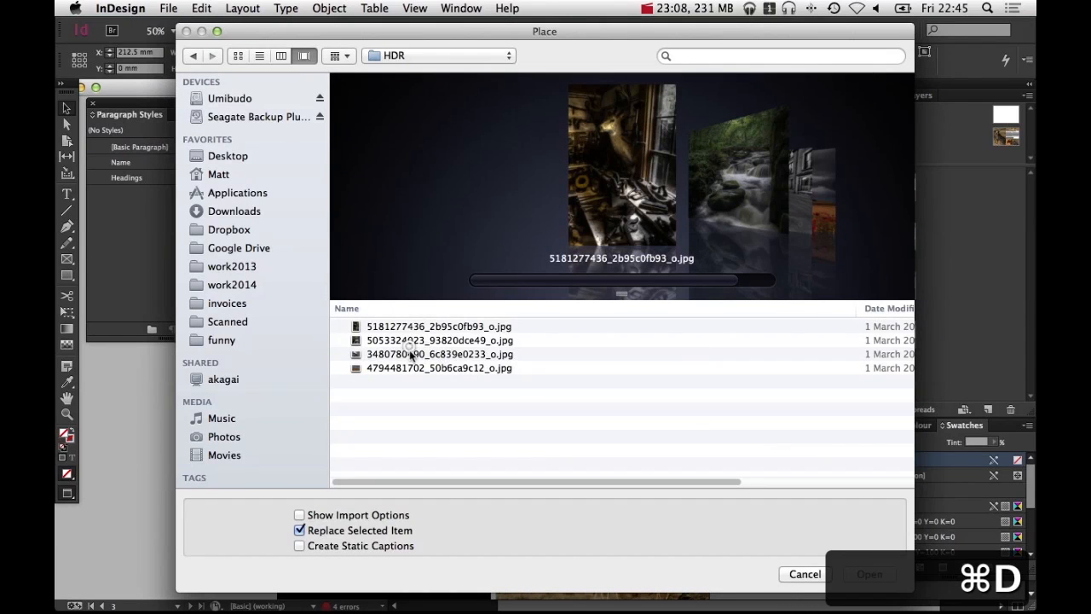
key("Down")
key("Down")
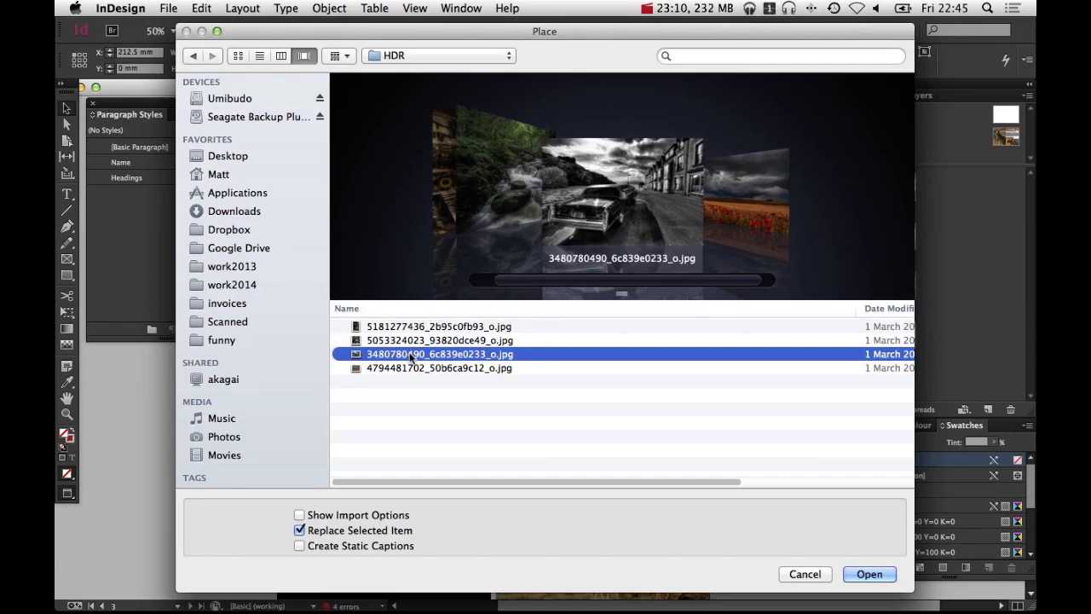
key("Return")
key("super+alt+shift+d")
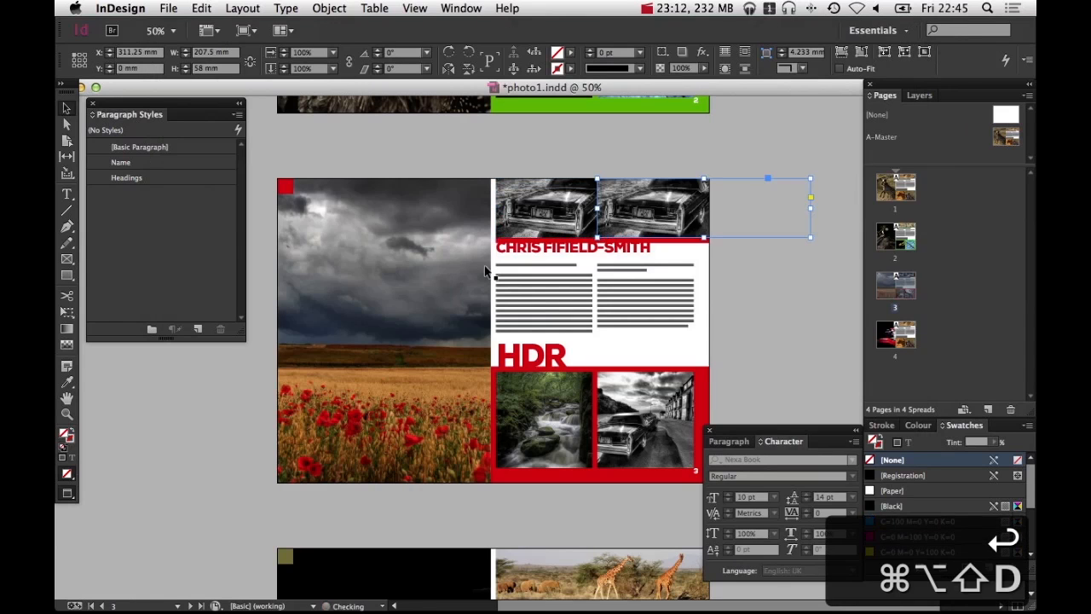
key("super+z")
key("super+alt+shift+c")
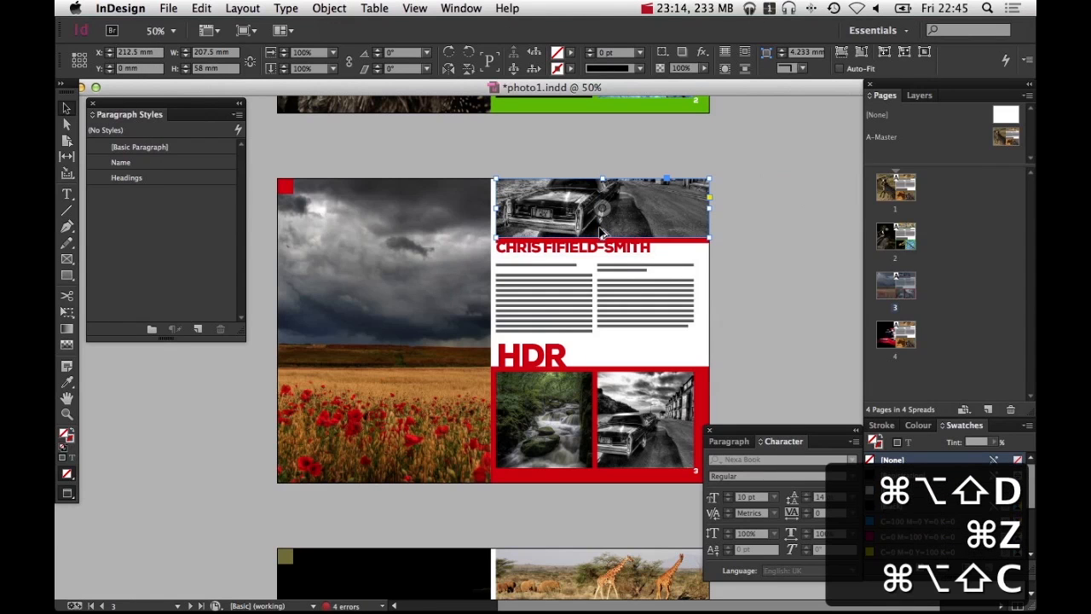
Replace the bottom-right car photo on page 3 with the deer workshop photo and fill the frame
left_click(561, 399)
left_click(633, 409)
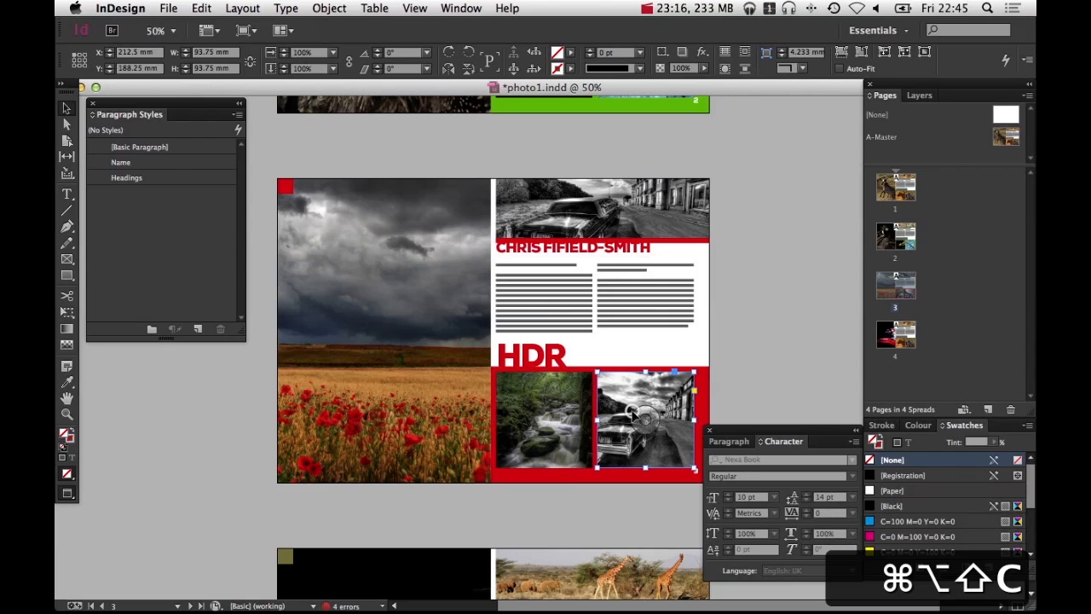
key("super+d")
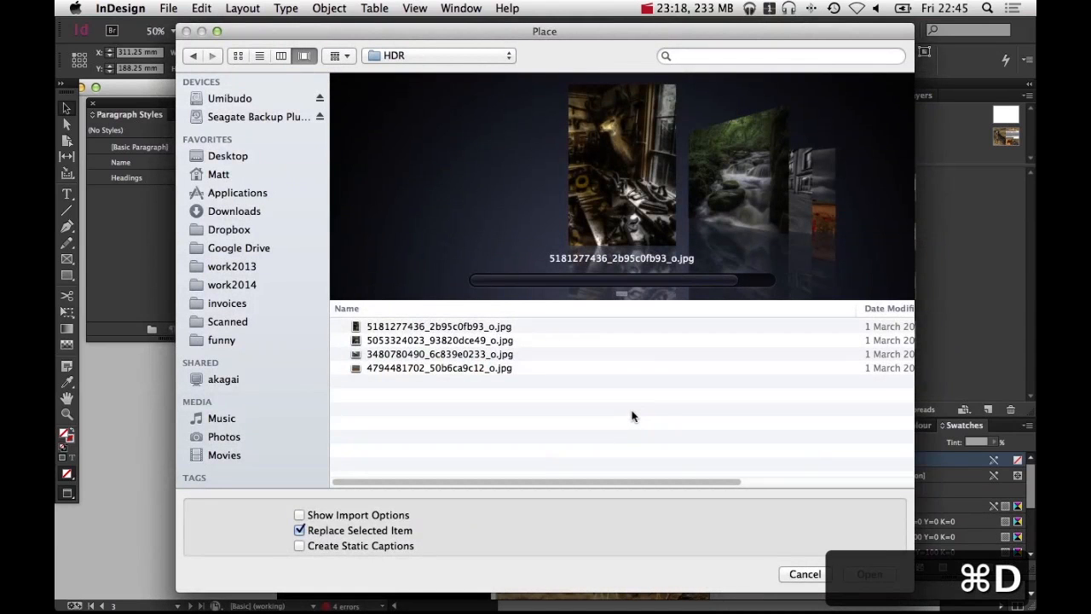
left_click(402, 332)
left_click(881, 573)
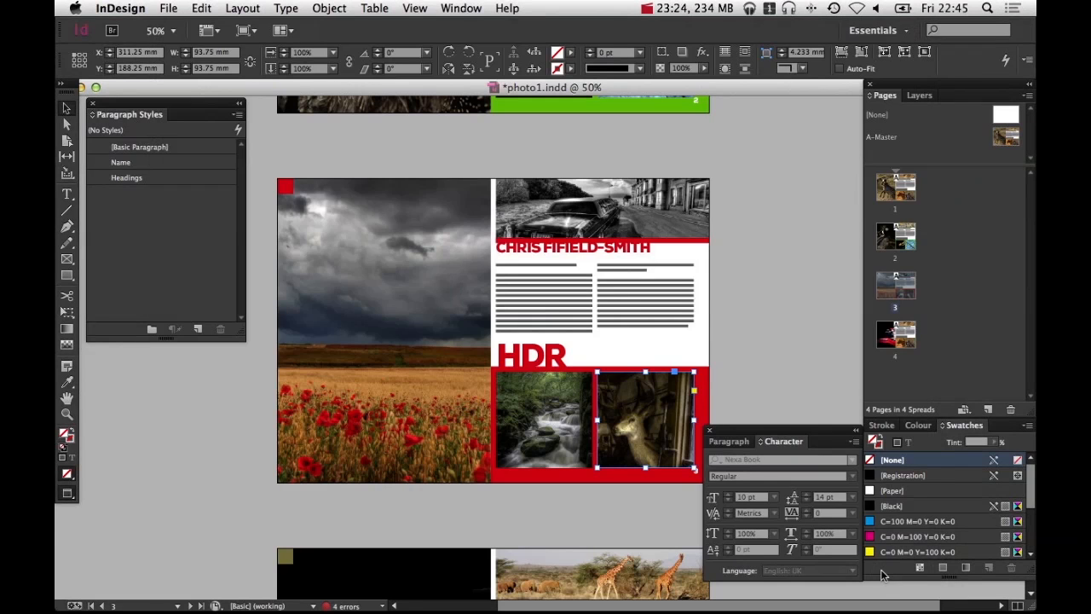
key("super+alt+shift+c")
left_click(765, 408)
Reposition the deer workshop image within its bottom-right frame on page 3
key("space")
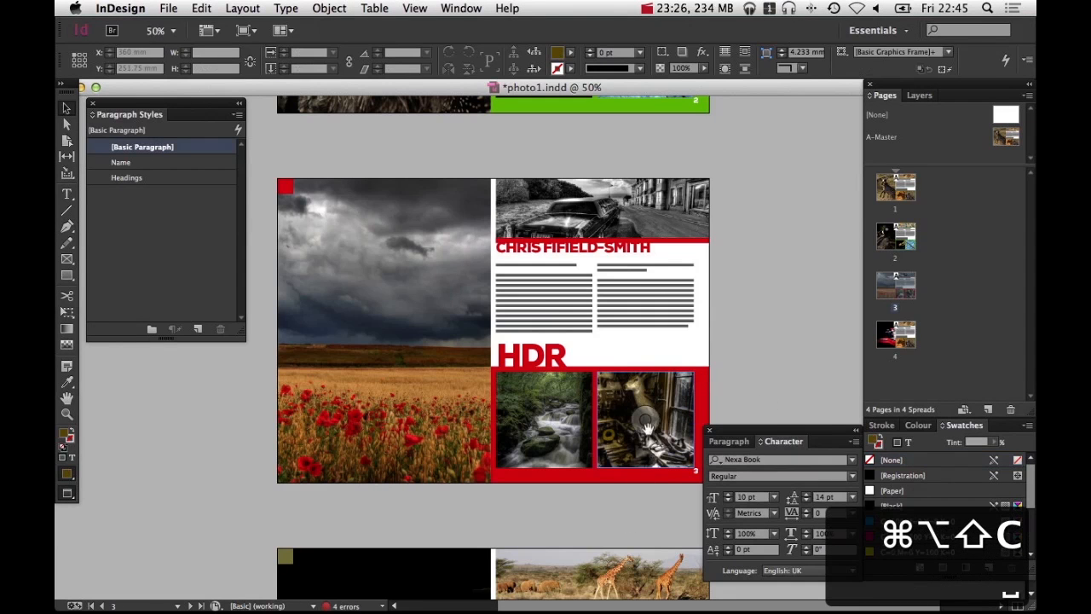
mouse_move(645, 423)
left_mouse_down()
mouse_move(645, 388)
mouse_move(645, 403)
left_mouse_up()
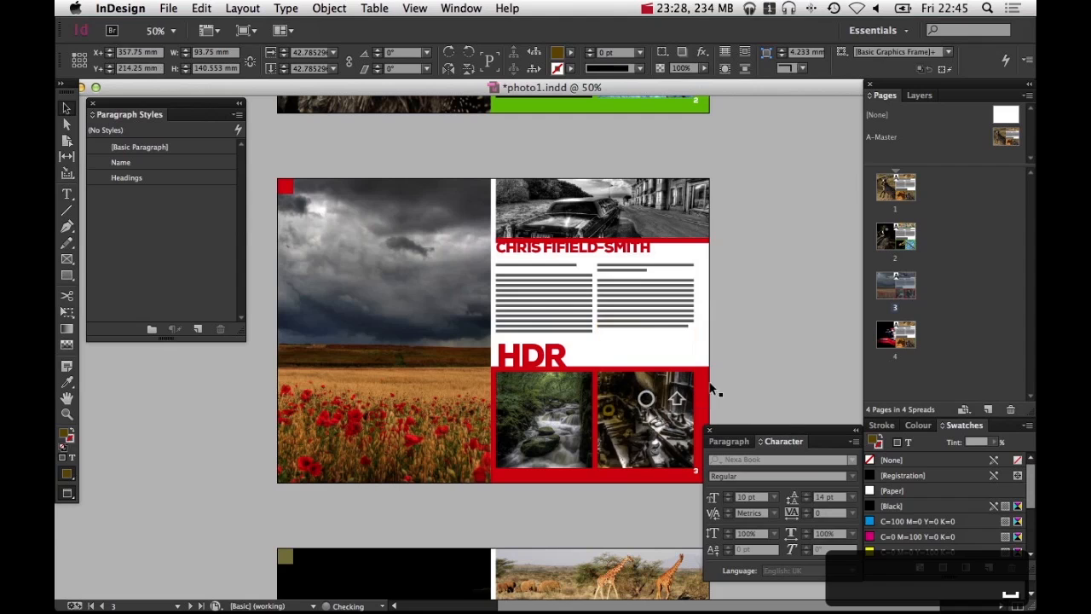
left_click(717, 385)
left_click(659, 423)
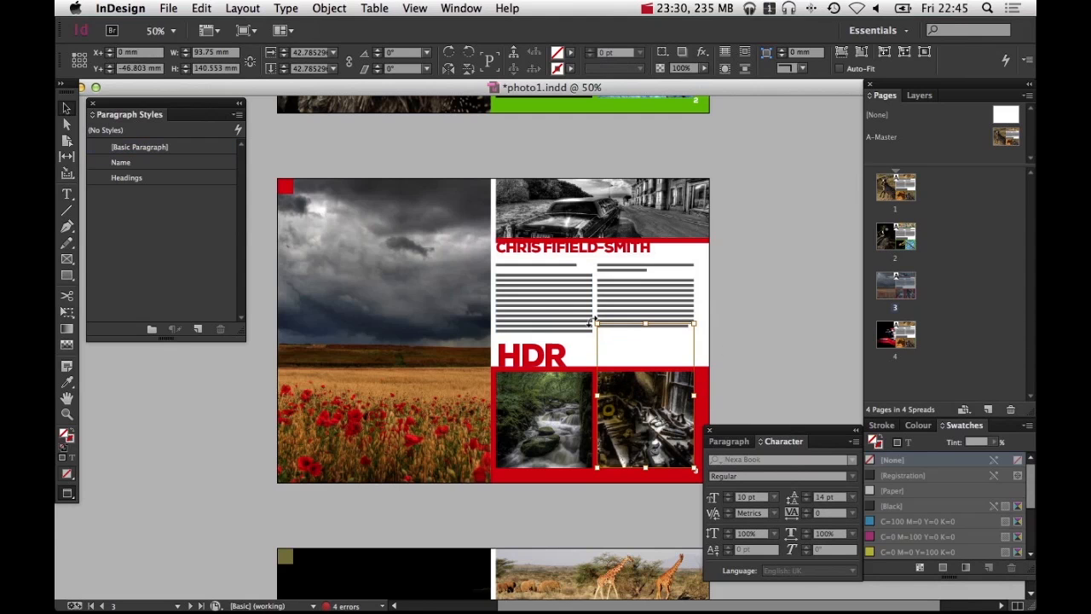
left_click_drag(596, 324, 572, 300)
left_click(779, 323)
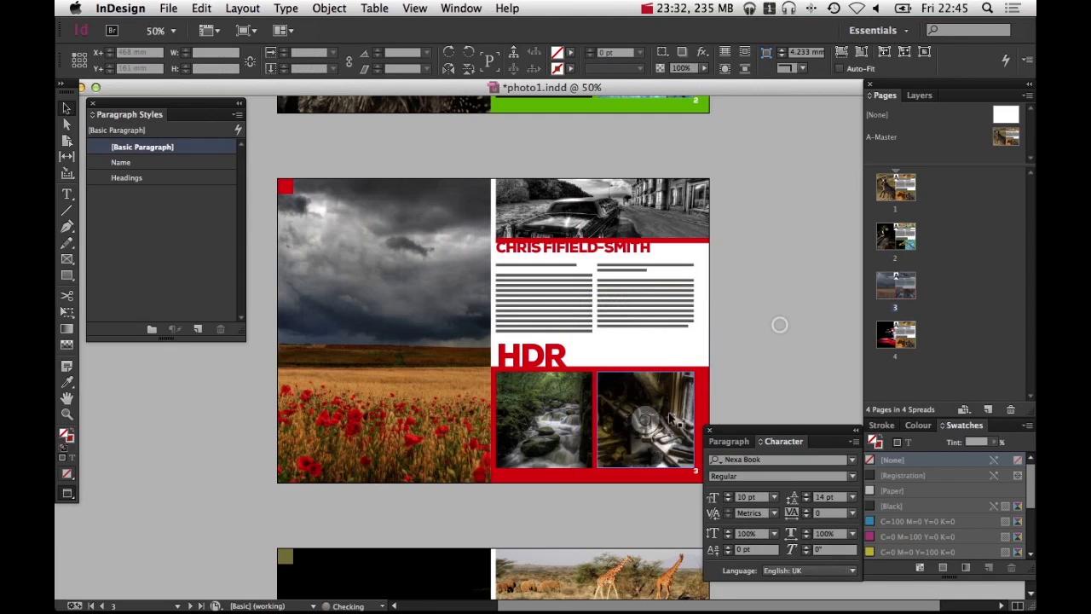
left_click_drag(646, 420, 584, 168)
left_click(774, 378)
key("space")
left_click_drag(605, 376, 662, 292)
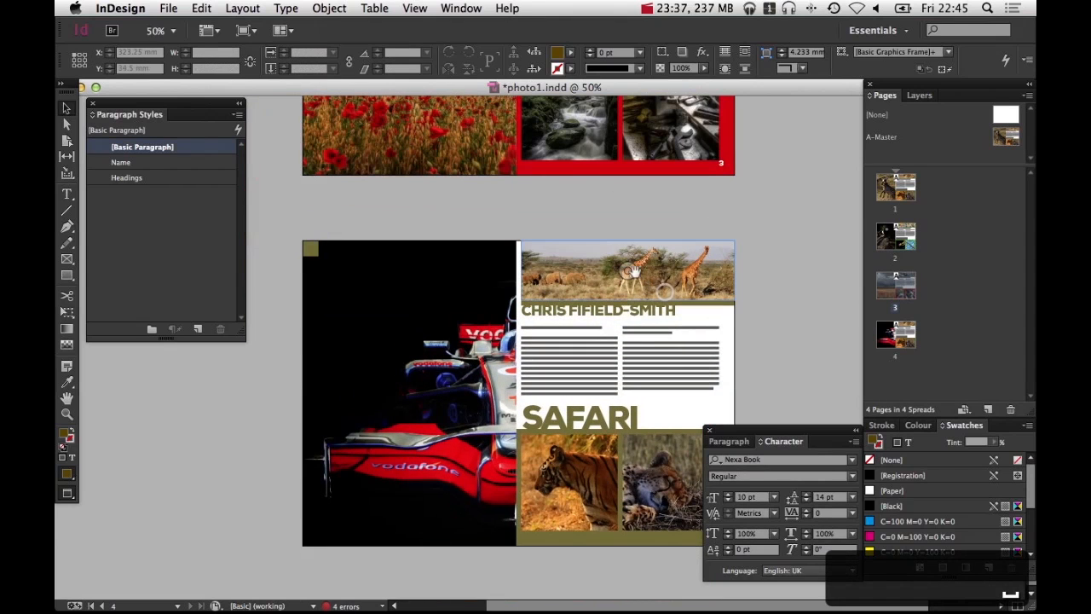
double_click(677, 277)
key("super+d")
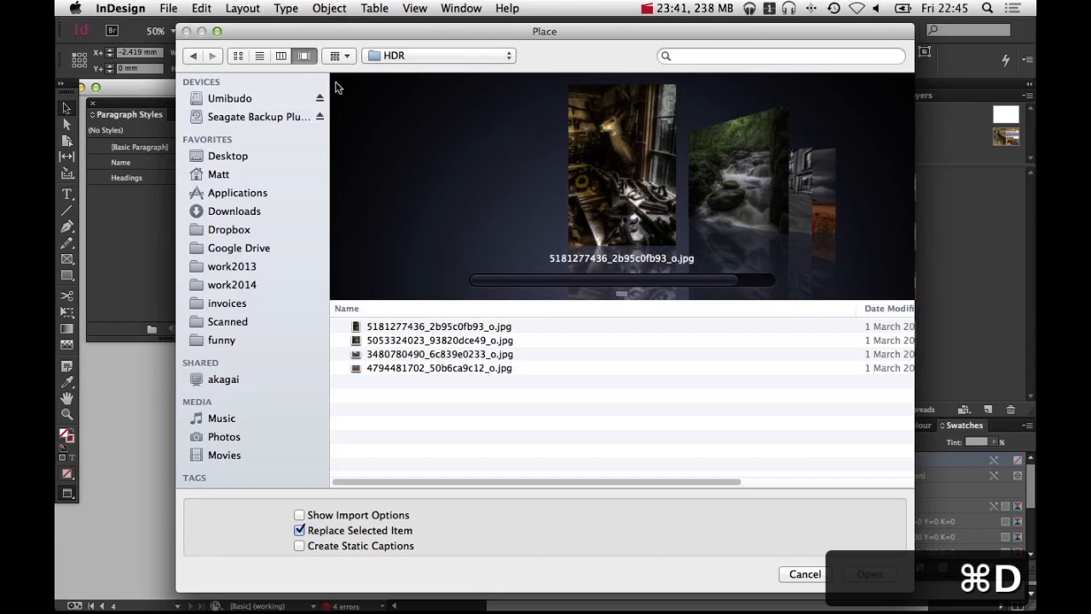
left_click(191, 55)
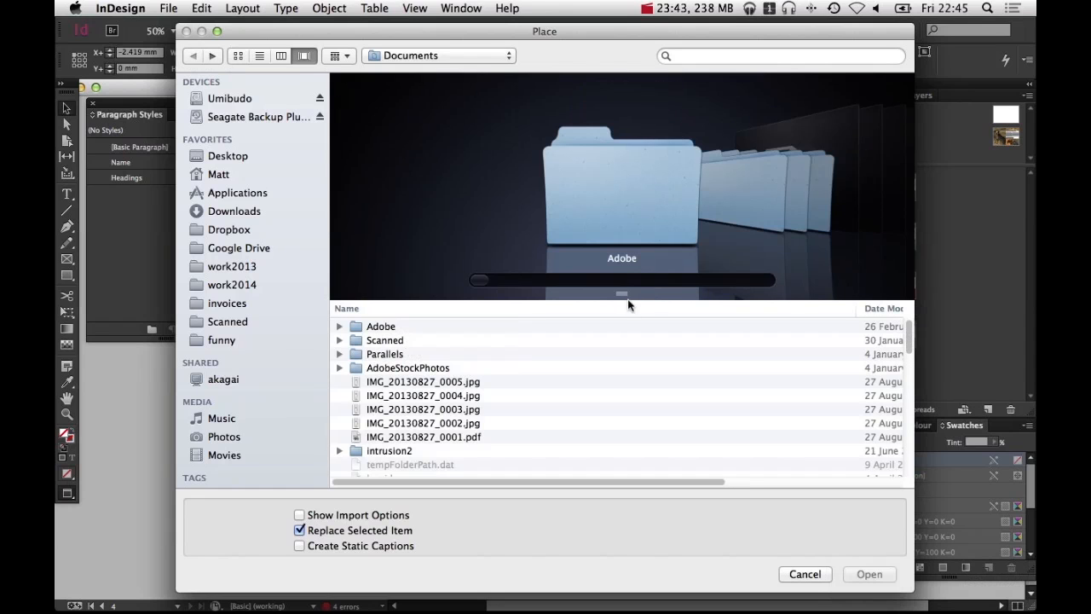
left_click(426, 56)
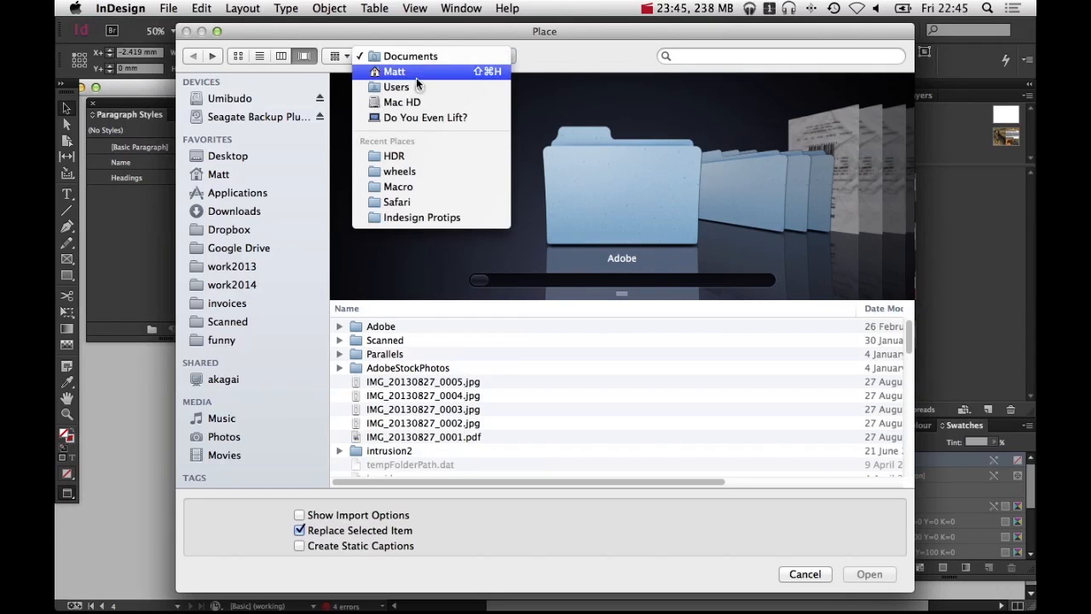
left_click(422, 169)
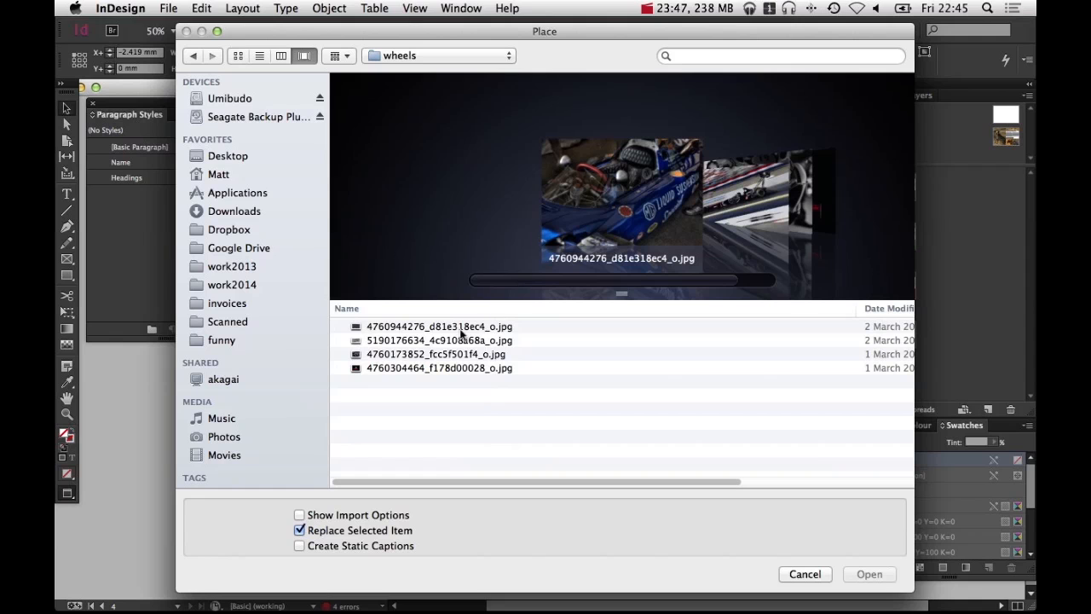
left_click(466, 333)
key("Return")
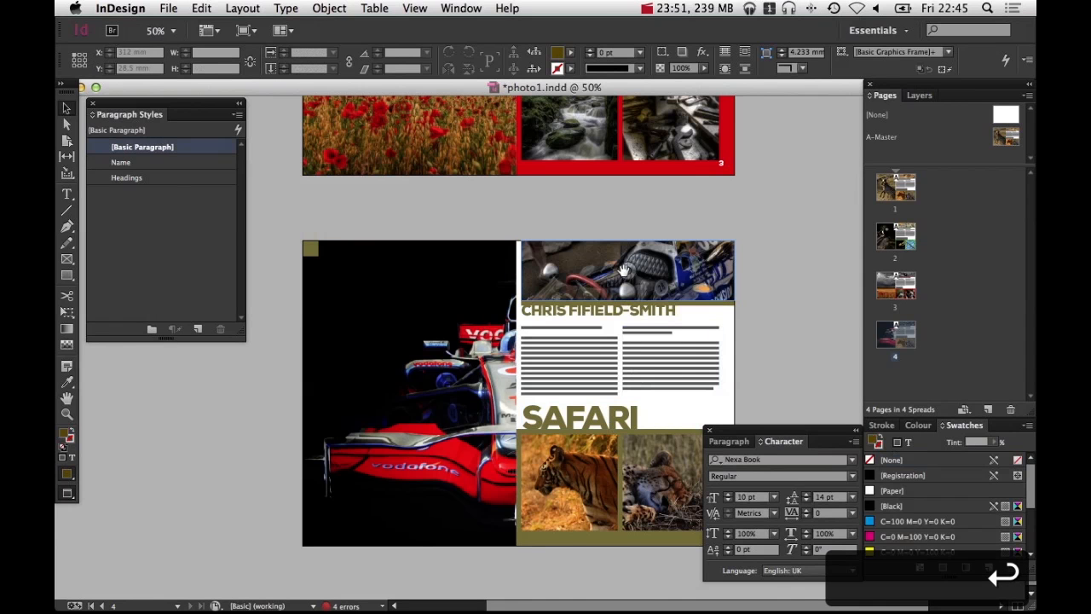
left_click_drag(626, 271, 628, 247)
key("super+shift+a")
left_click(578, 477)
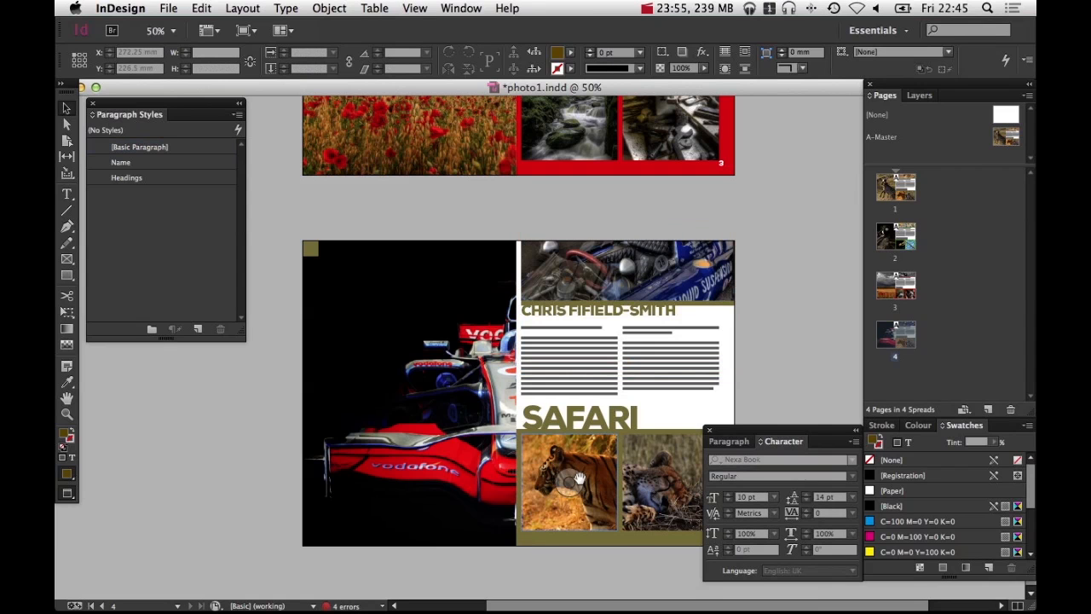
key("super+d")
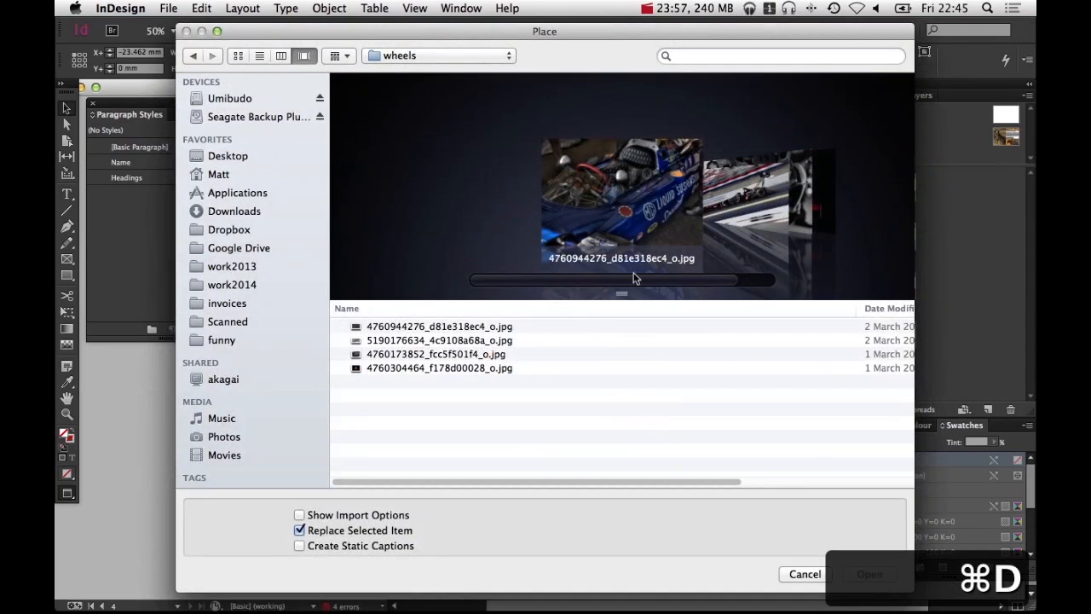
left_click(479, 341)
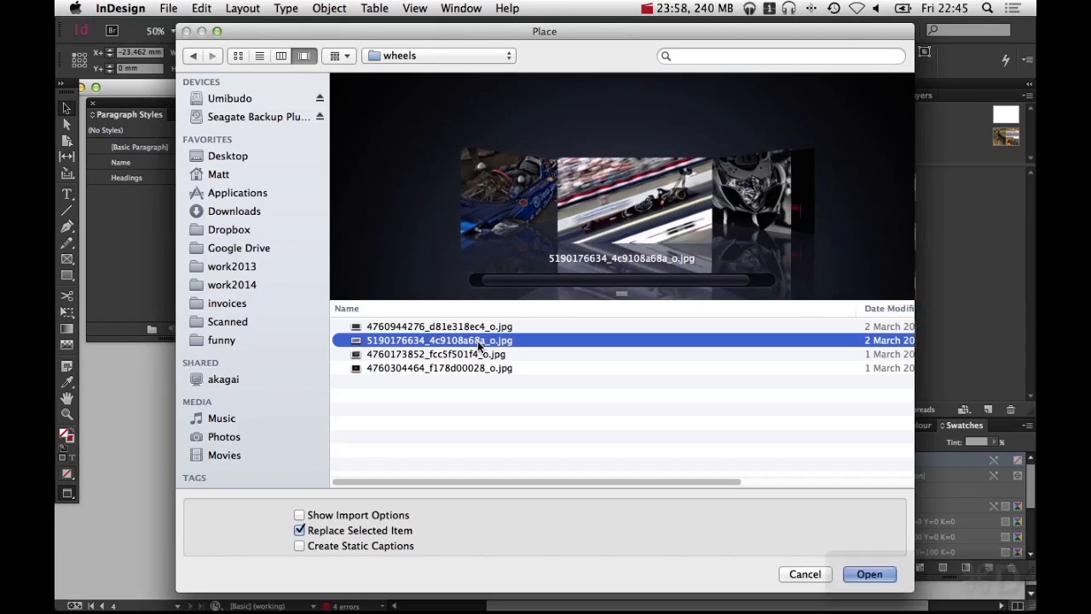
key("Return")
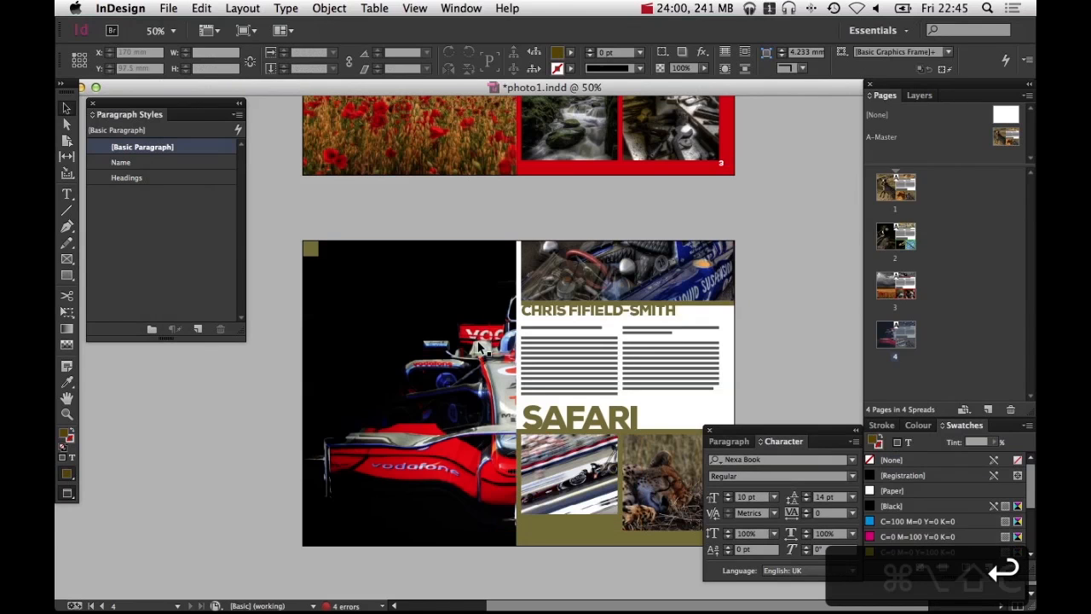
key("super+alt+shift+c")
left_click(599, 503)
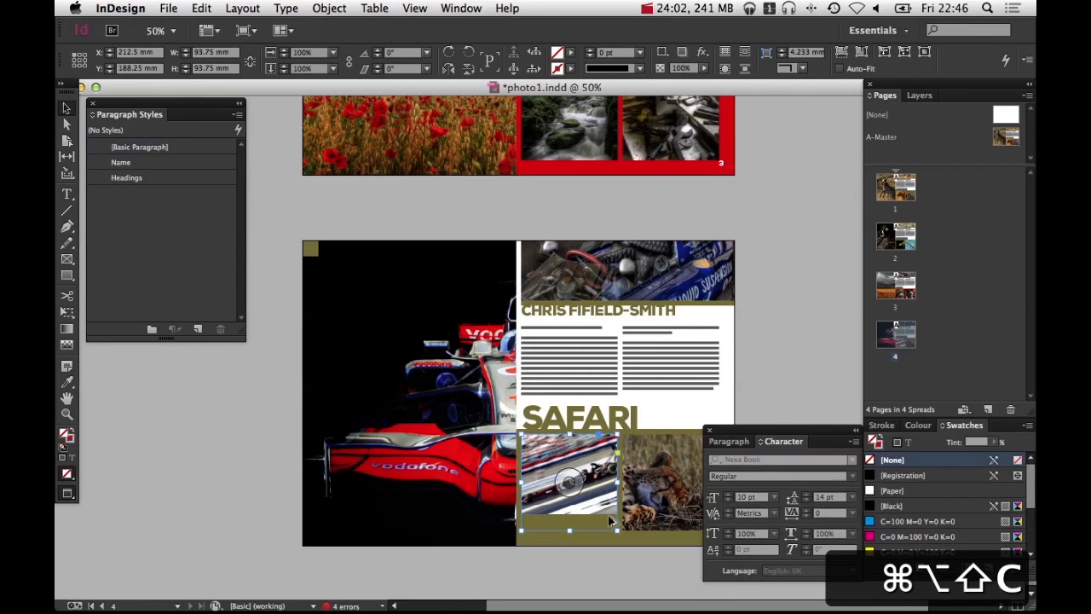
key("super+alt+shift+c")
key("space")
left_click_drag(650, 493, 509, 493)
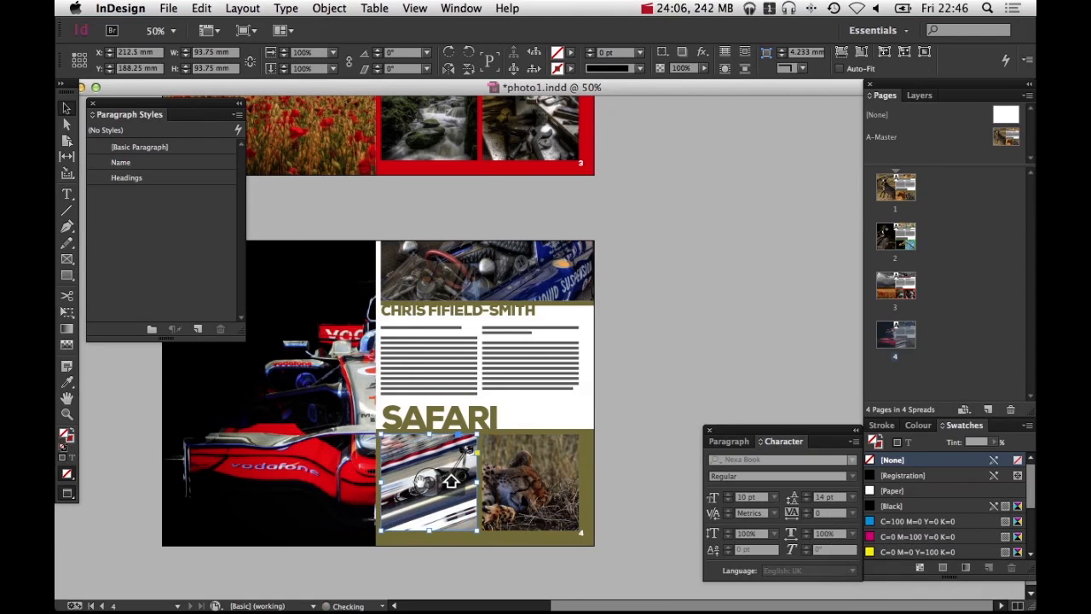
left_click_drag(423, 482, 415, 483)
left_click(554, 502)
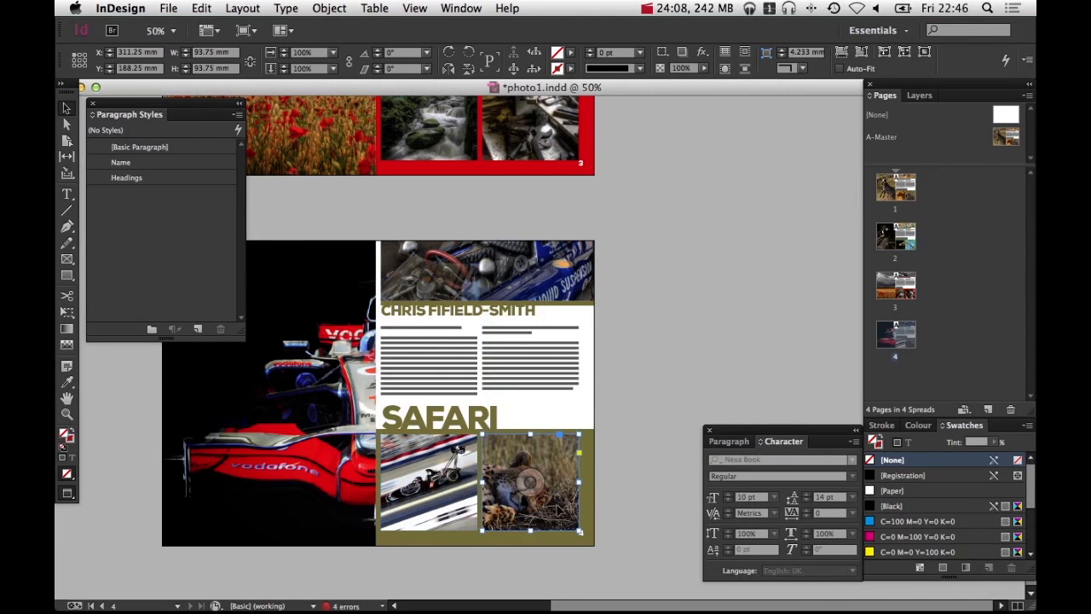
key("super+d")
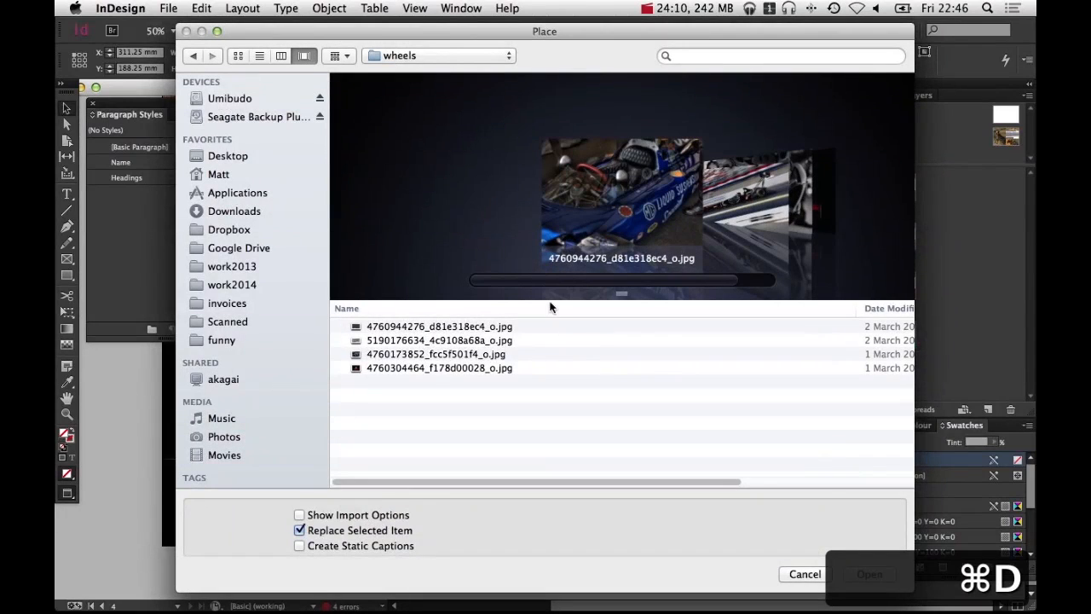
left_click(460, 353)
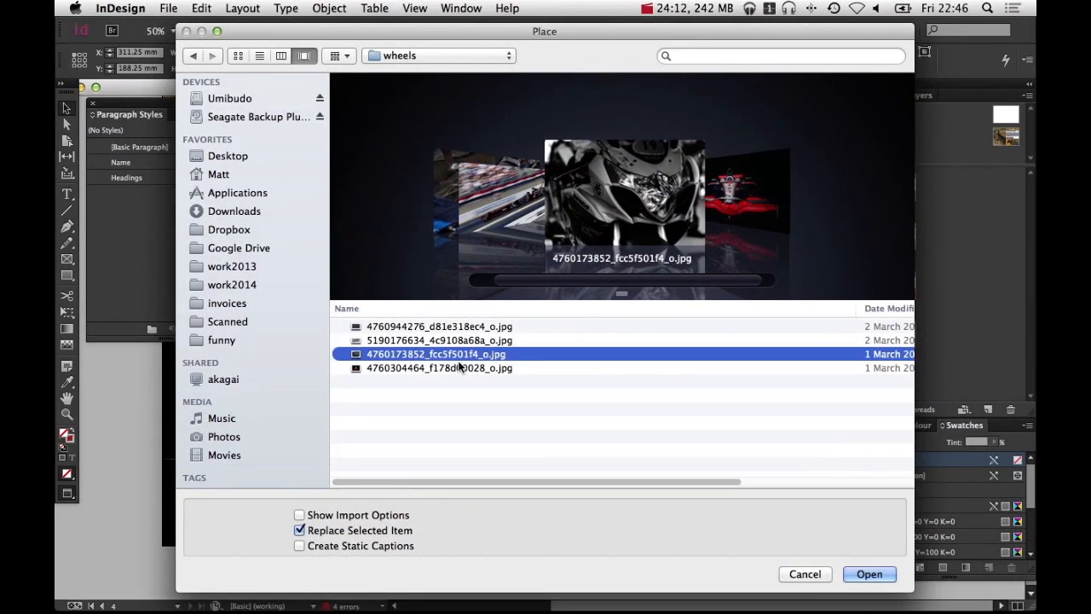
key("Return")
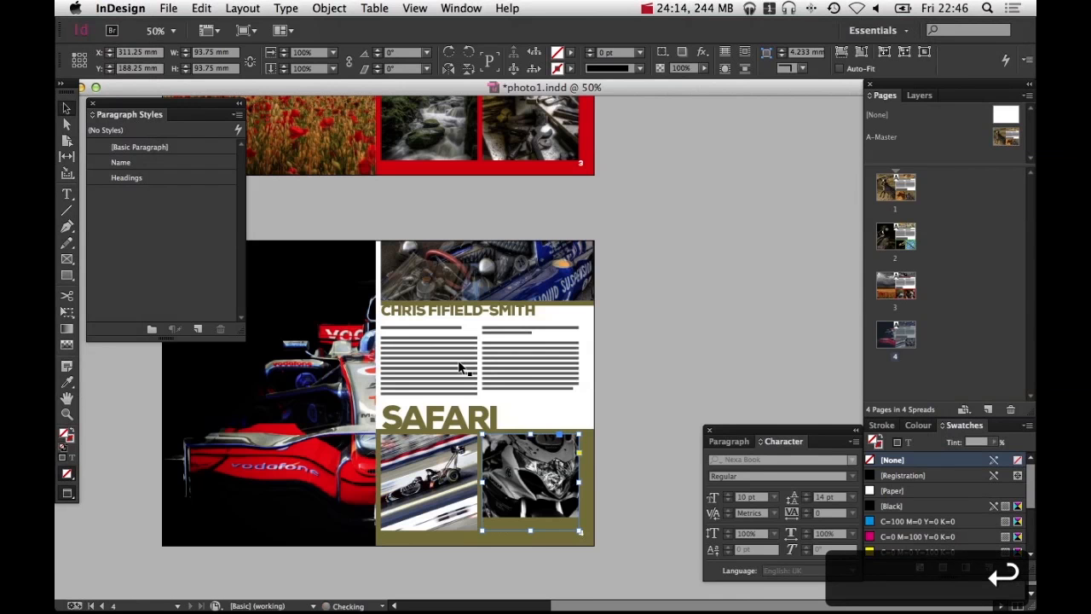
key("super+alt+shift+c")
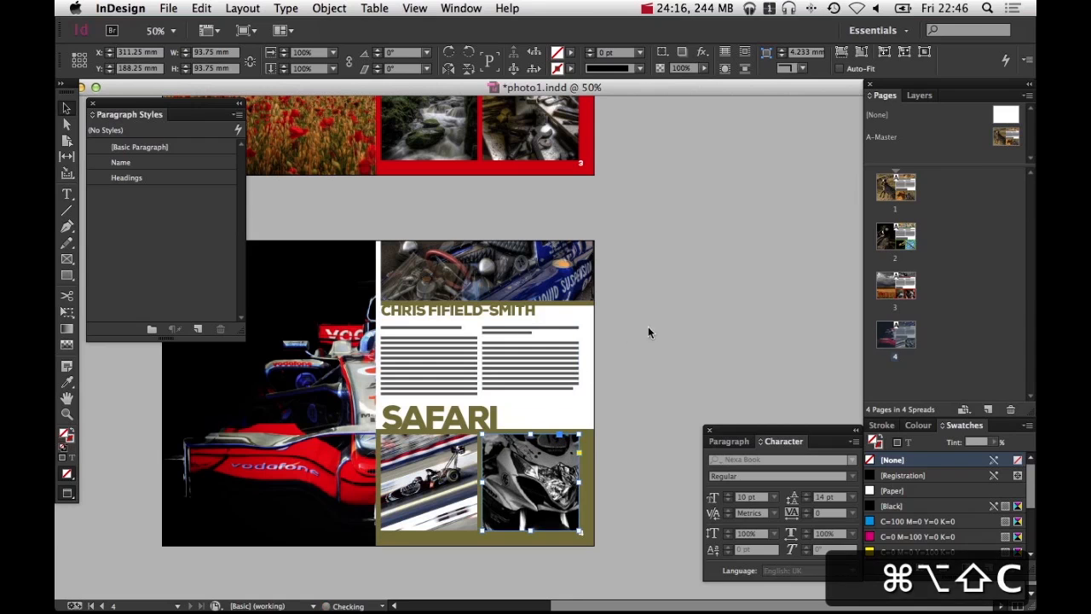
left_click(648, 328)
left_click(528, 483)
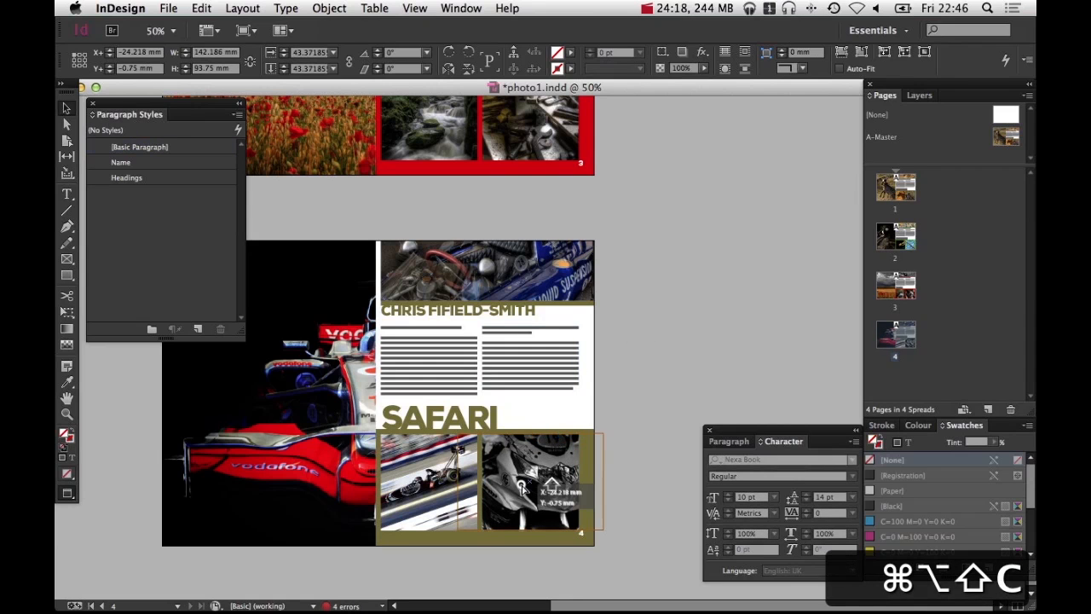
left_click(665, 406)
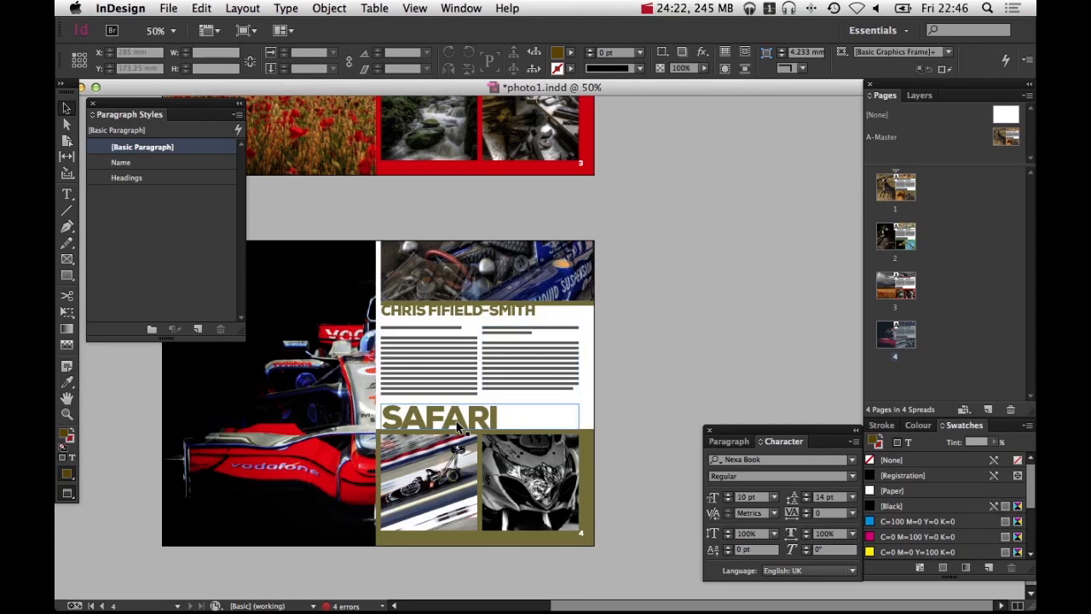
key("space")
left_click_drag(269, 393, 482, 381)
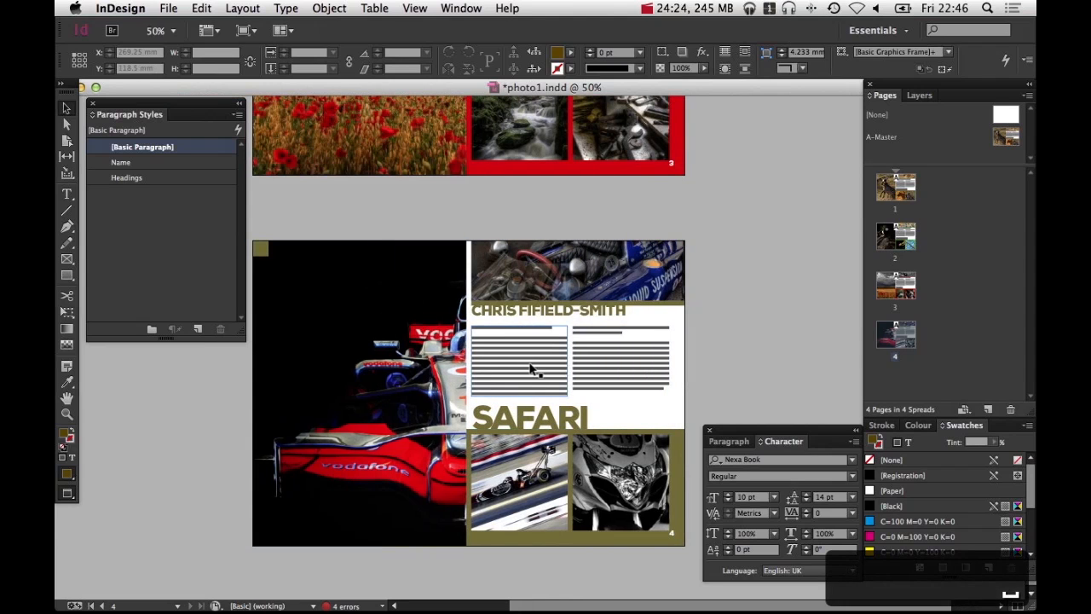
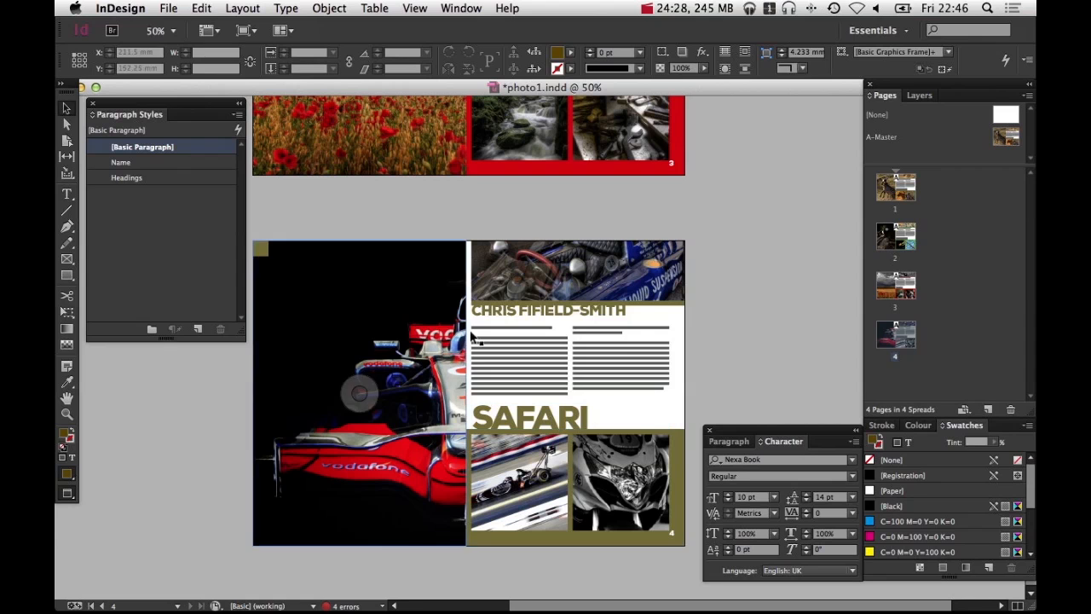
Replace the SAFARI heading on page 4 with the word Wheels
key("space")
left_click_drag(369, 404, 424, 415)
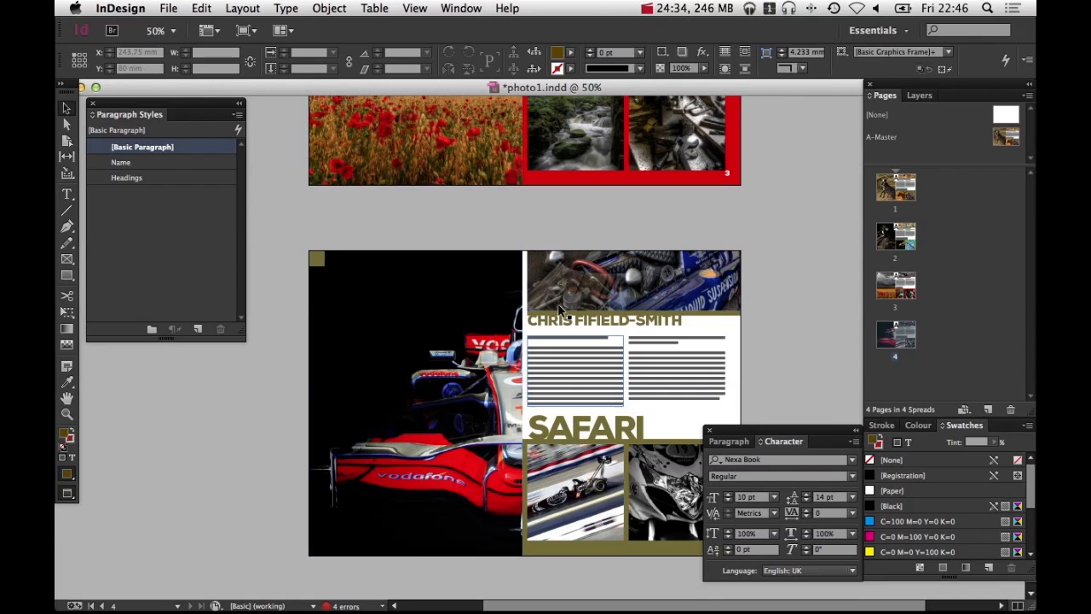
key("space")
left_click_drag(530, 348, 509, 335)
key("space")
triple_click(563, 418)
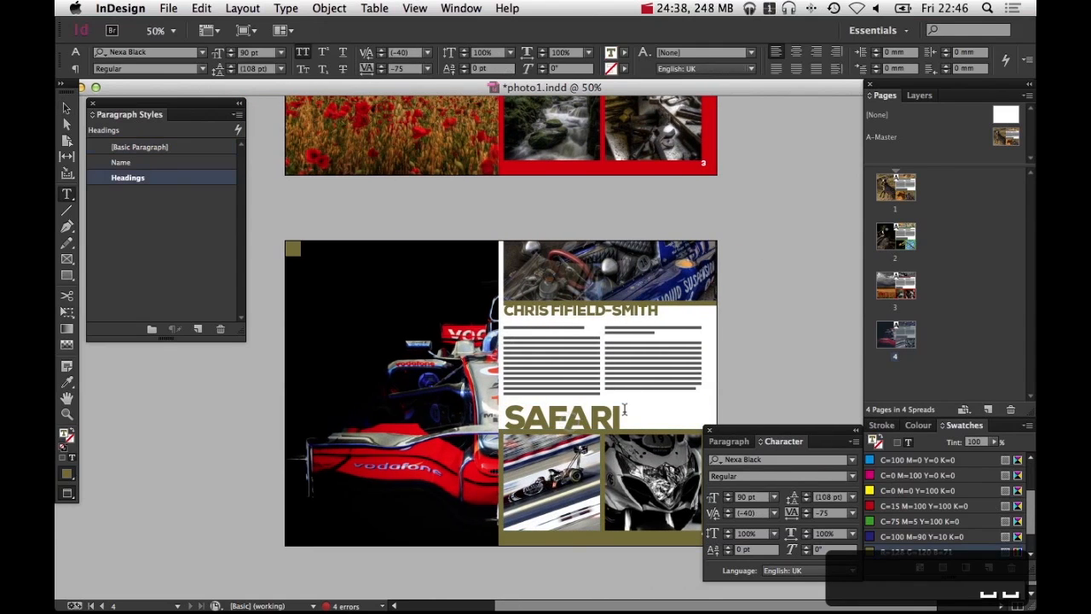
type("Wheel")
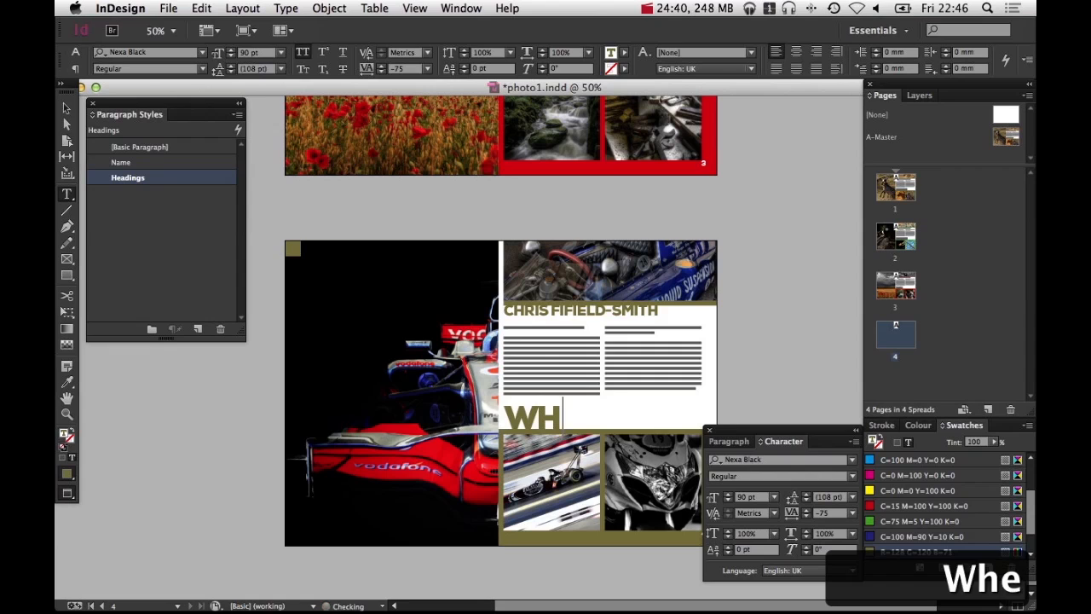
type("s")
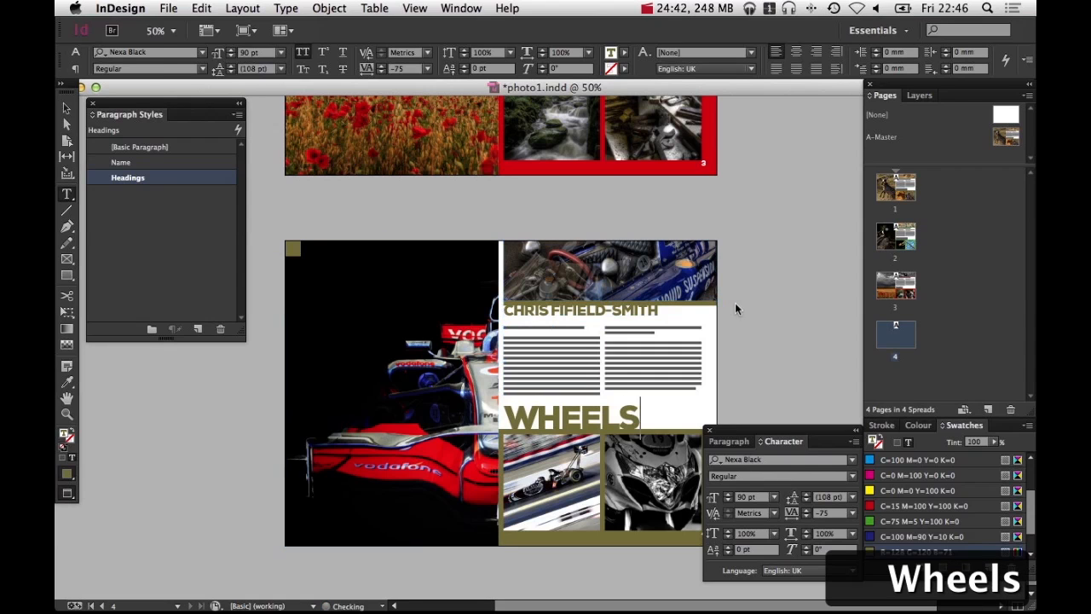
Sample the dark blue from the racing car photo with the Eyedropper to make a new R=27 G=51 B=125 swatch
left_click(734, 302)
key("v")
key("i")
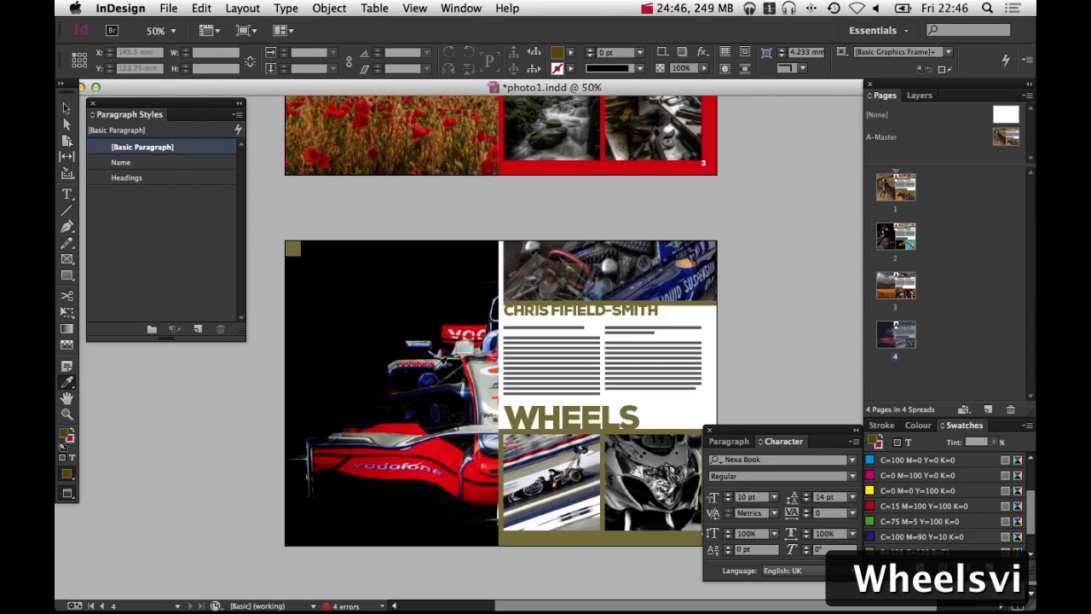
left_click_drag(376, 354, 514, 427, "super")
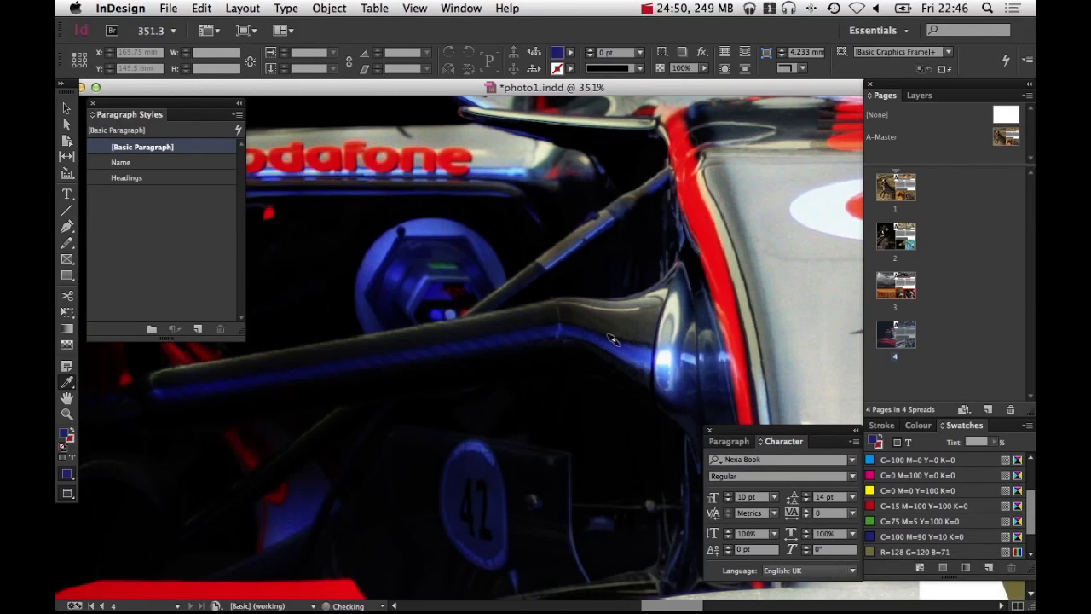
left_click(526, 301, "alt+super")
left_click(672, 315, "alt+super")
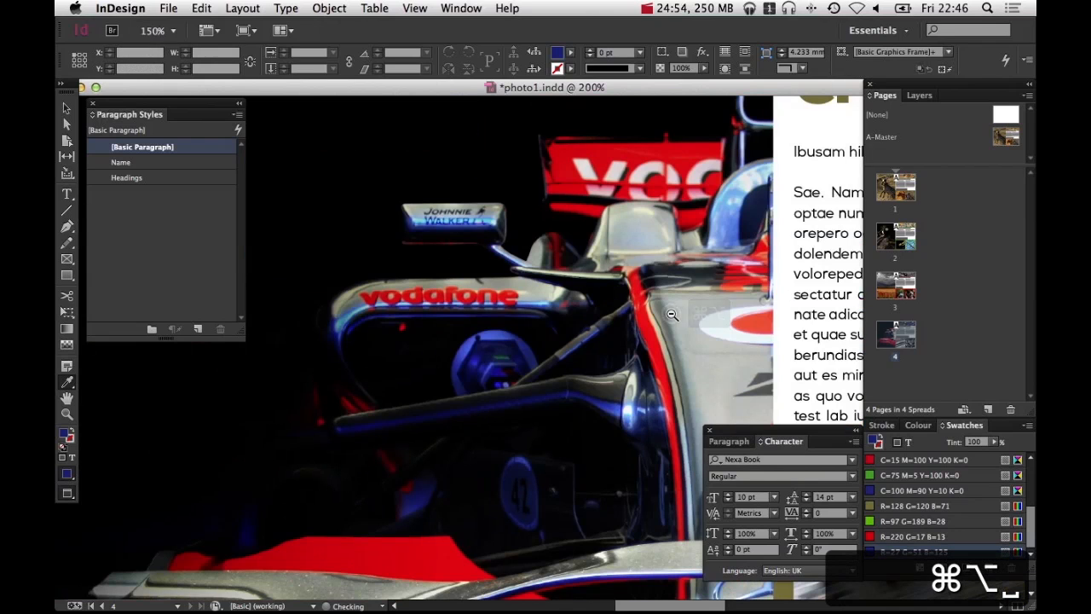
left_click(671, 314, "alt+super")
left_click(671, 315, "alt+super")
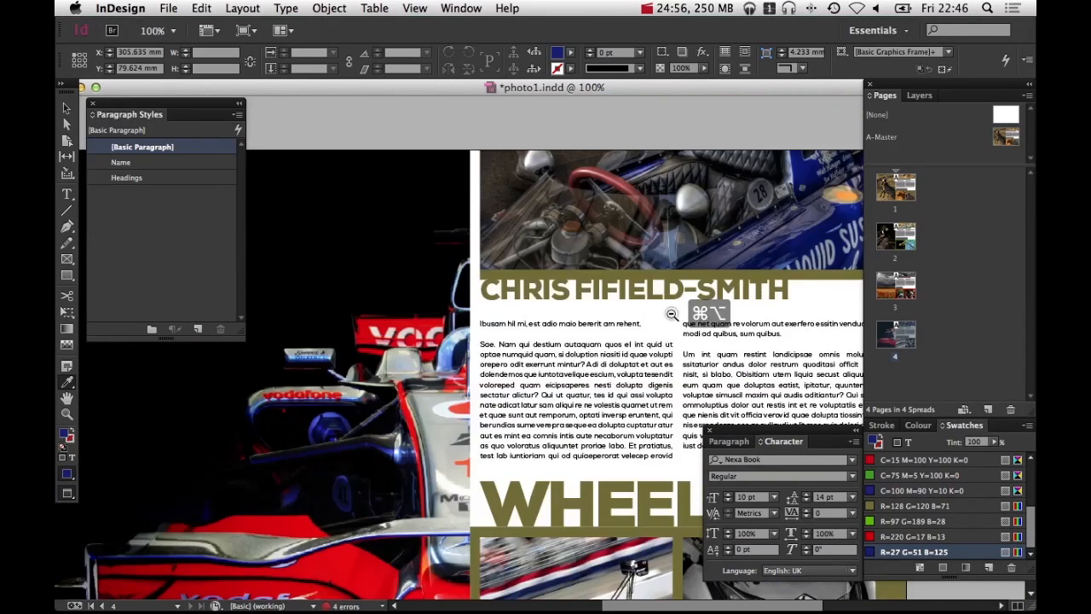
left_click(672, 315, "alt+super")
Select the coloured background frames and corner square on page 4 and fill them with the new blue swatch
left_click_drag(672, 314, 757, 223)
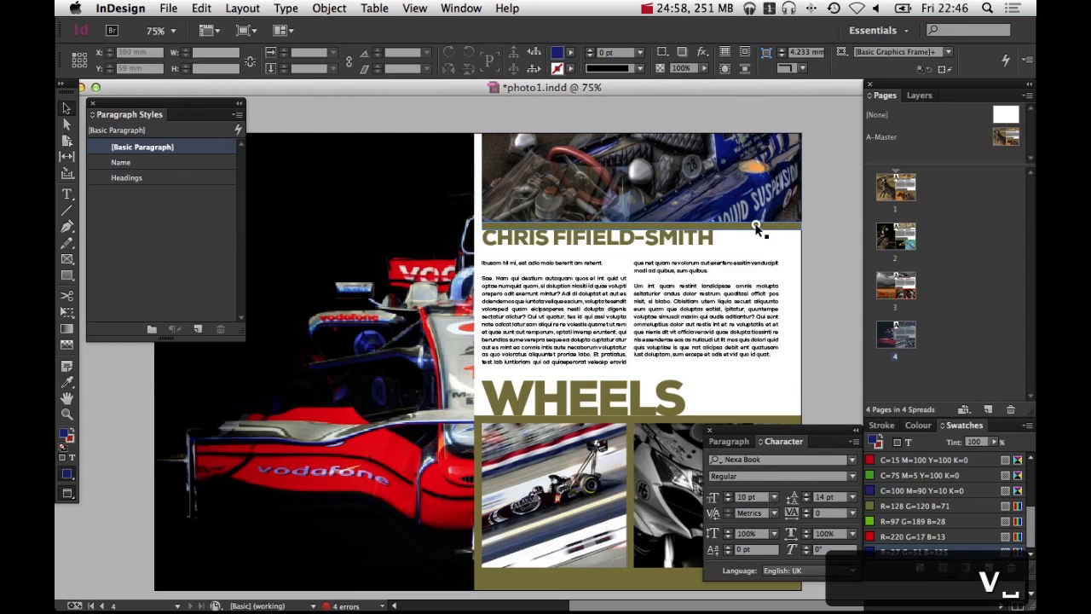
left_click(761, 228)
left_click(788, 419, "shift")
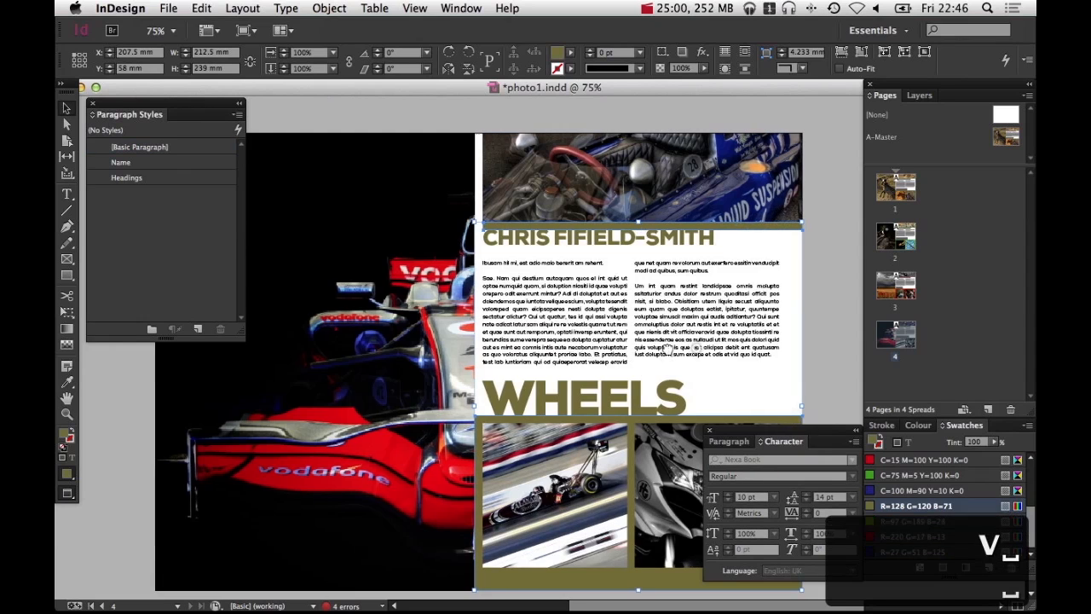
left_click_drag(670, 346, 821, 343)
left_click(317, 141)
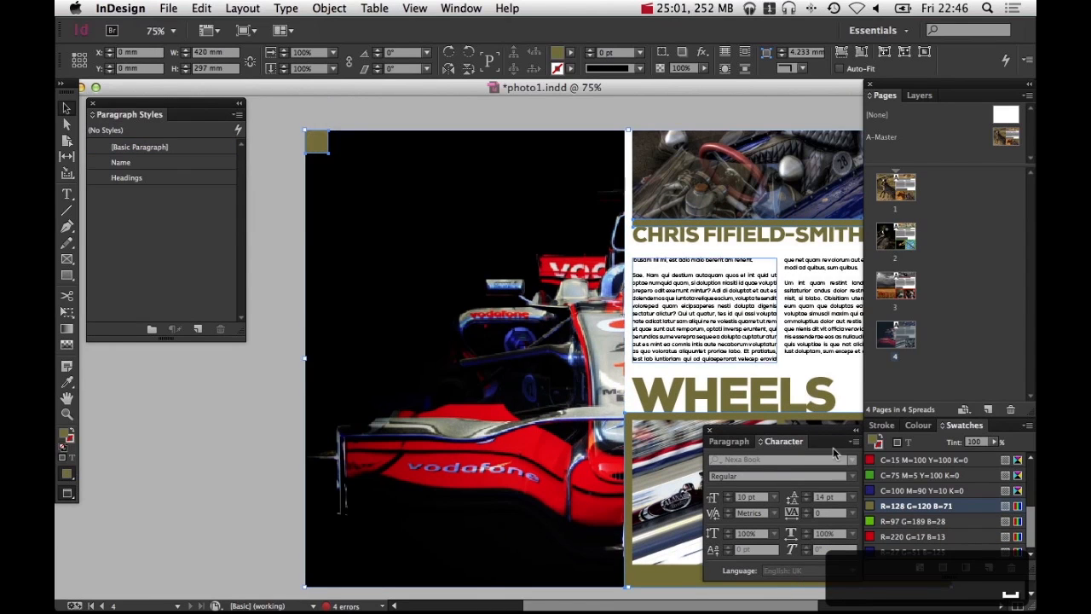
left_click(876, 552)
Colour the WHEELS heading and the name heading text on page 4 with the blue swatch
left_click(732, 407)
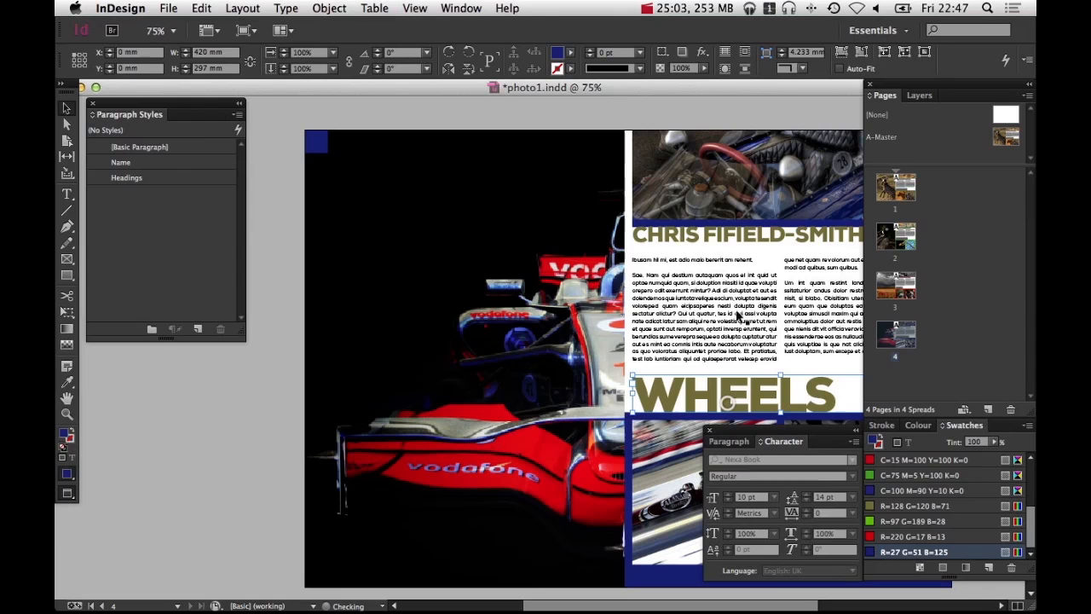
left_click(749, 239, "shift")
scroll(693, 358, "right", 5)
left_click(907, 443)
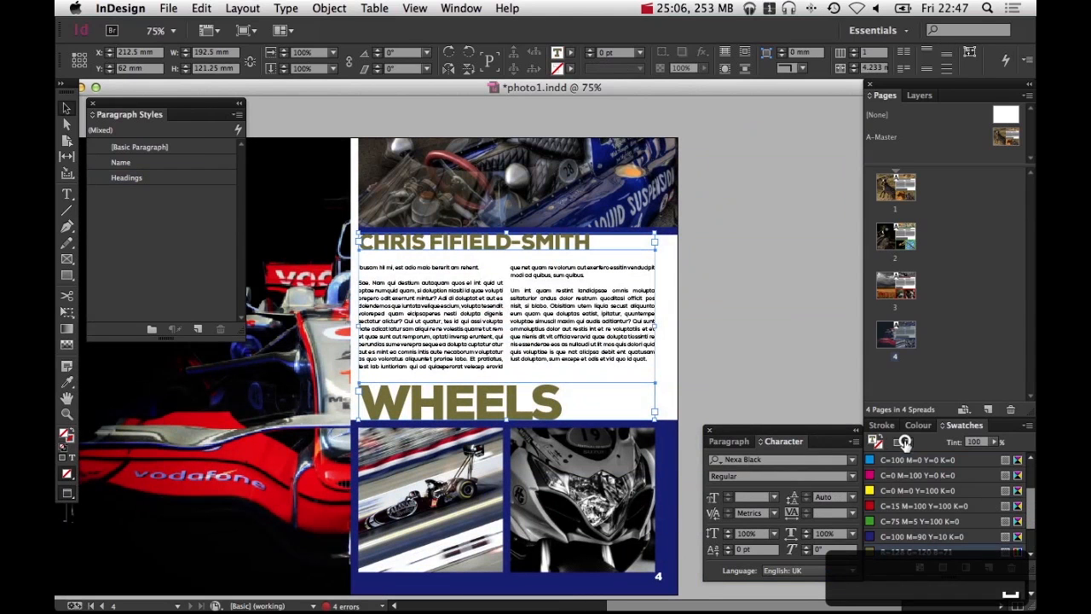
left_click(903, 552)
left_click(777, 346)
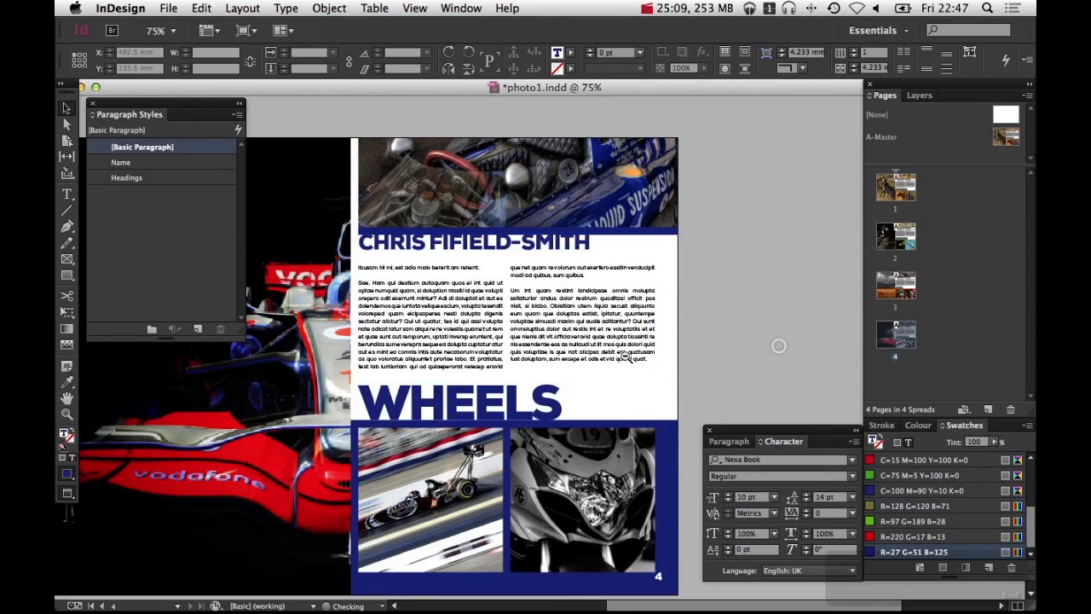
Review the finished spreads across the document and save it
key("super+minus")
left_click_drag(567, 359, 676, 335)
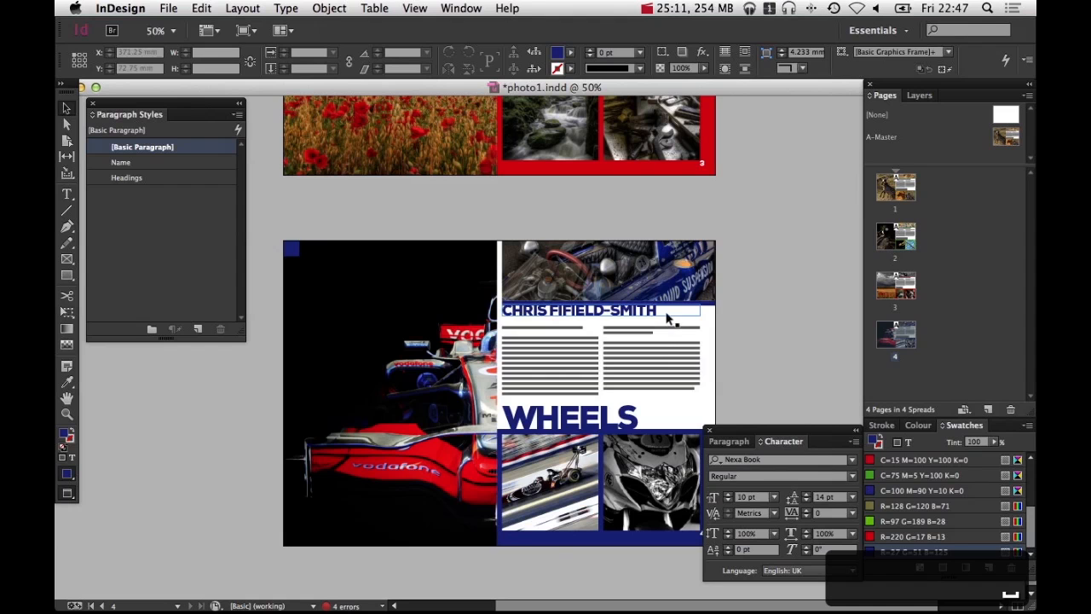
scroll(596, 315, "up", 15)
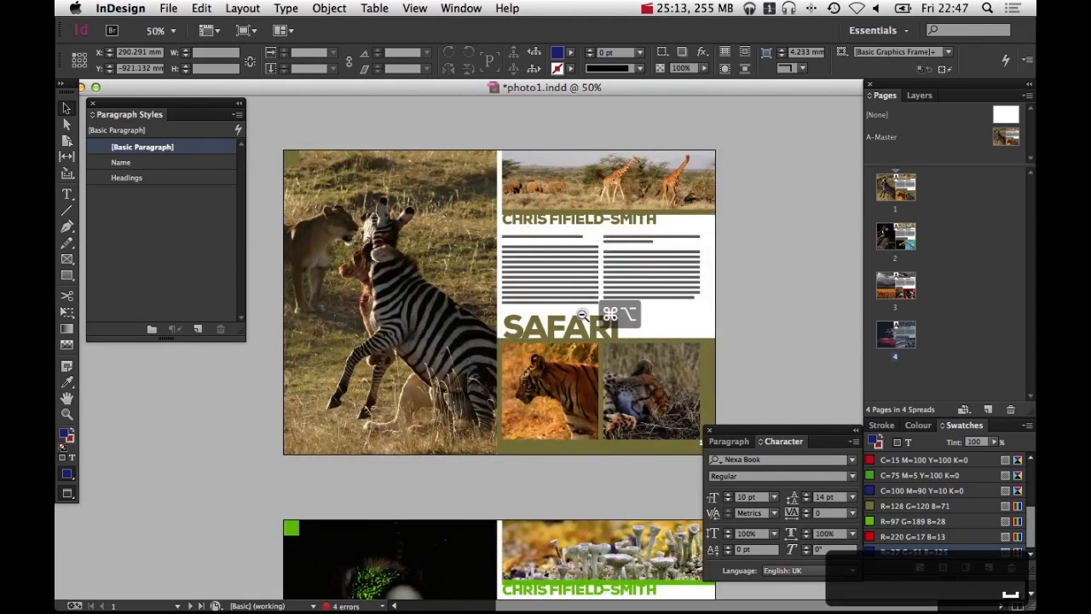
left_click(581, 314, "alt+super")
scroll(632, 459, "down", 10)
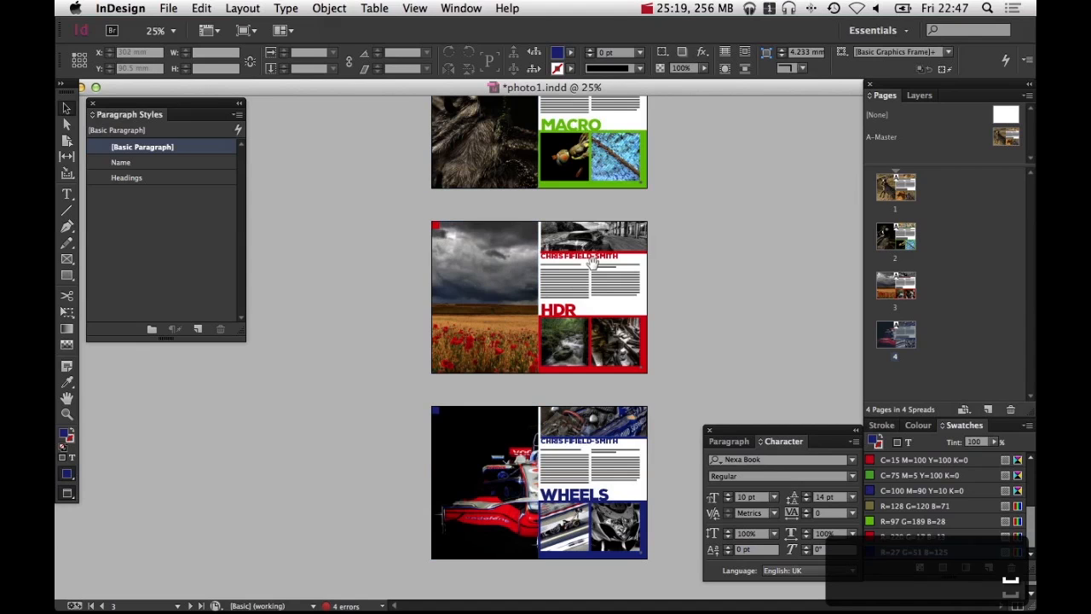
scroll(550, 352, "up", 4)
scroll(577, 226, "up", 2)
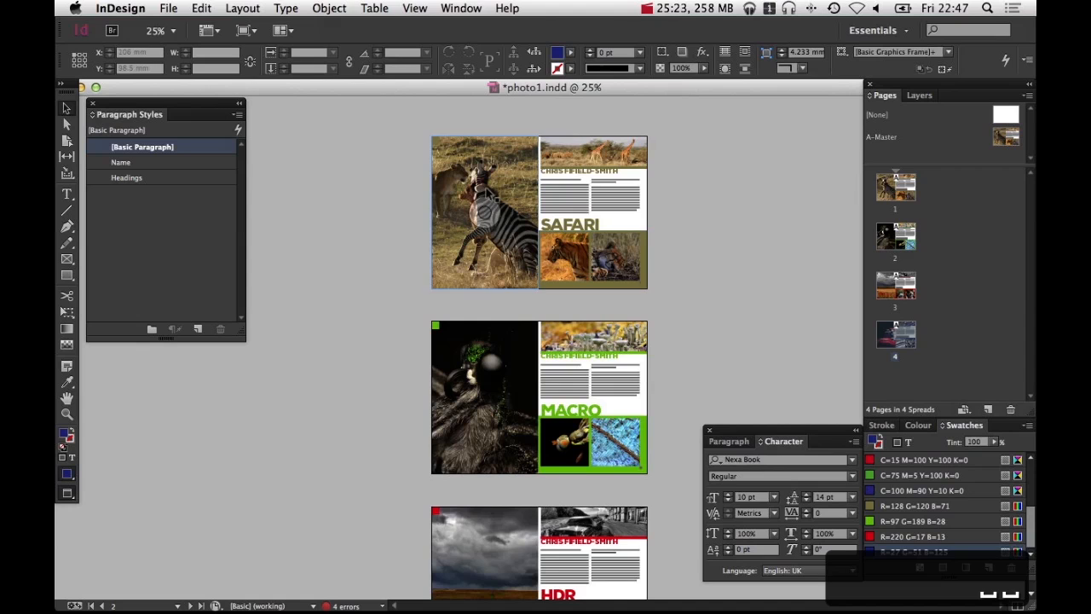
scroll(720, 358, "down", 3)
left_click_drag(724, 427, 706, 288)
key("space")
left_click_drag(714, 452, 710, 325)
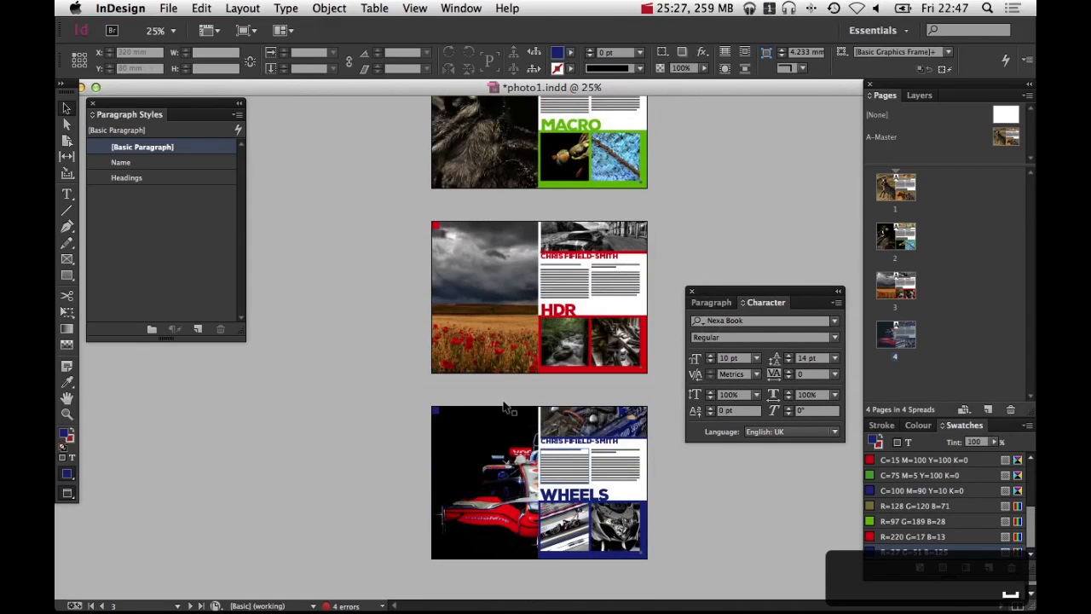
scroll(354, 369, "up", 3)
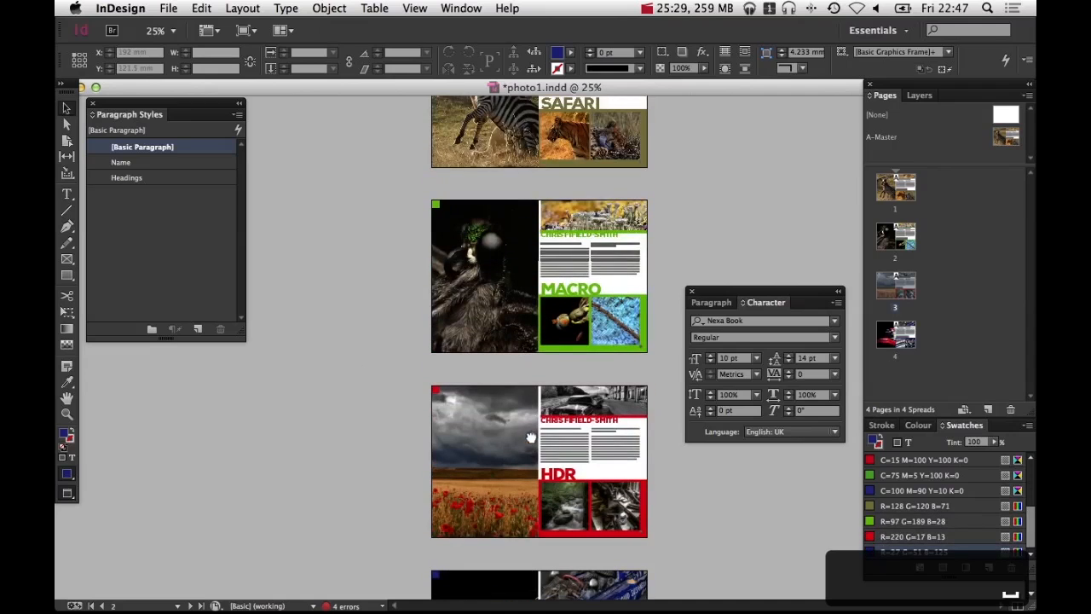
key("super+space")
left_click_drag(608, 311, 648, 373)
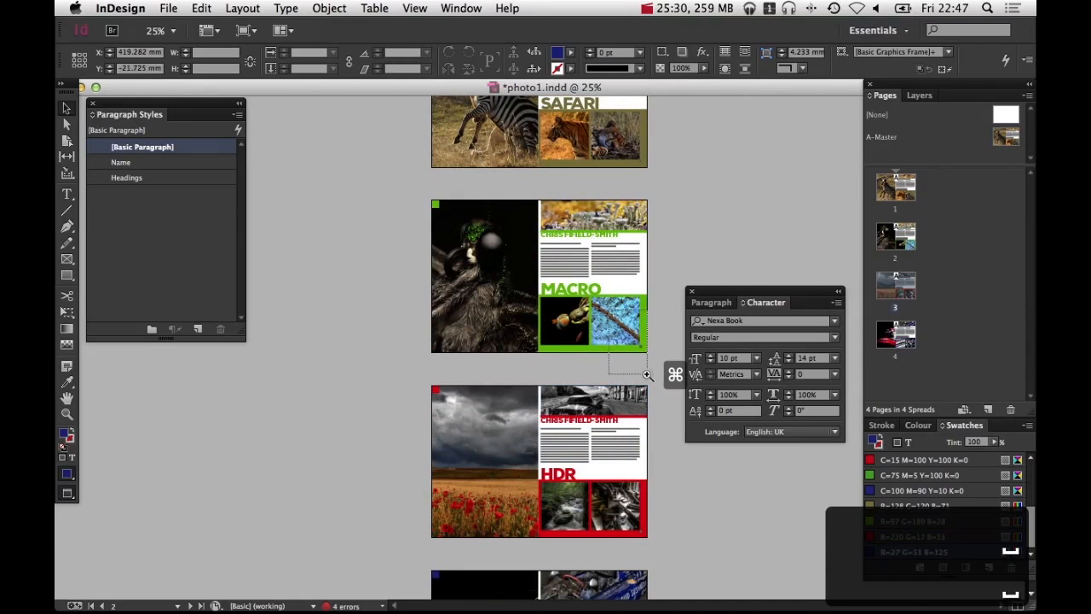
key("space")
left_click_drag(629, 441, 533, 425)
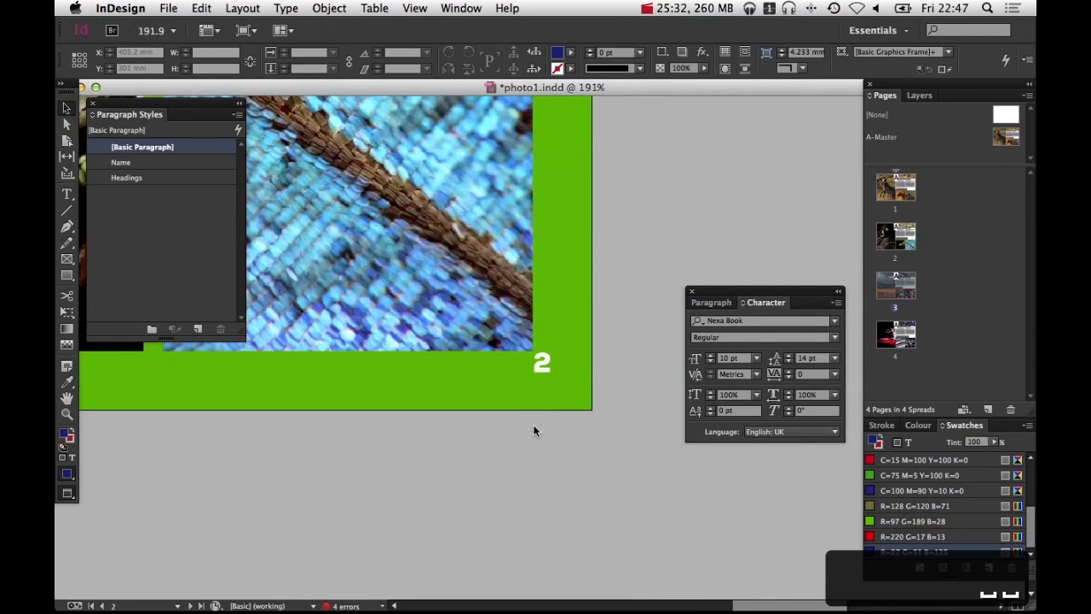
key("super+0")
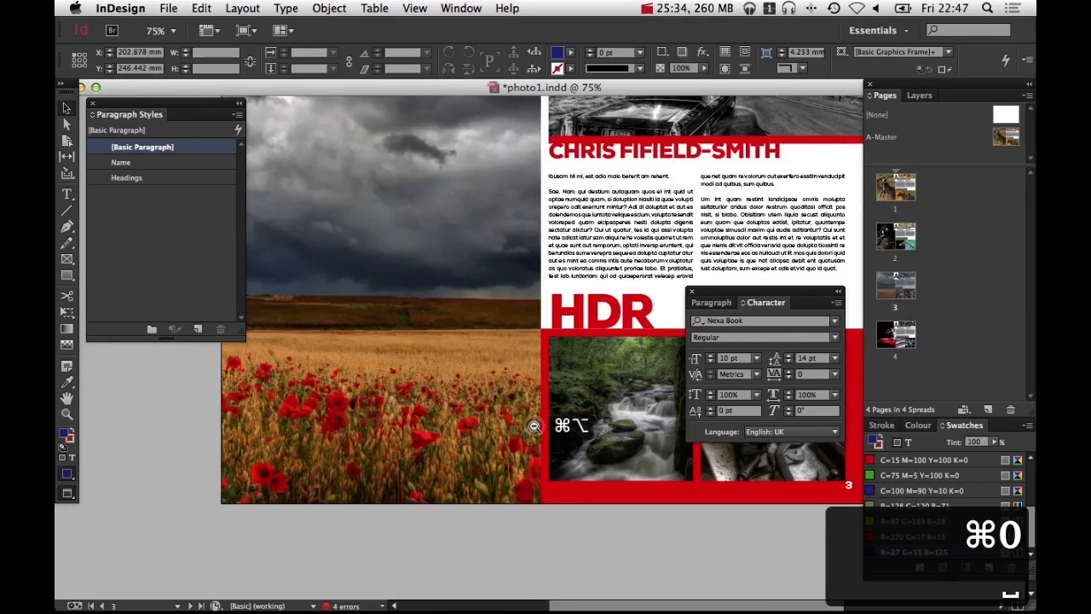
left_click(534, 424, "alt+super")
key("super+s")
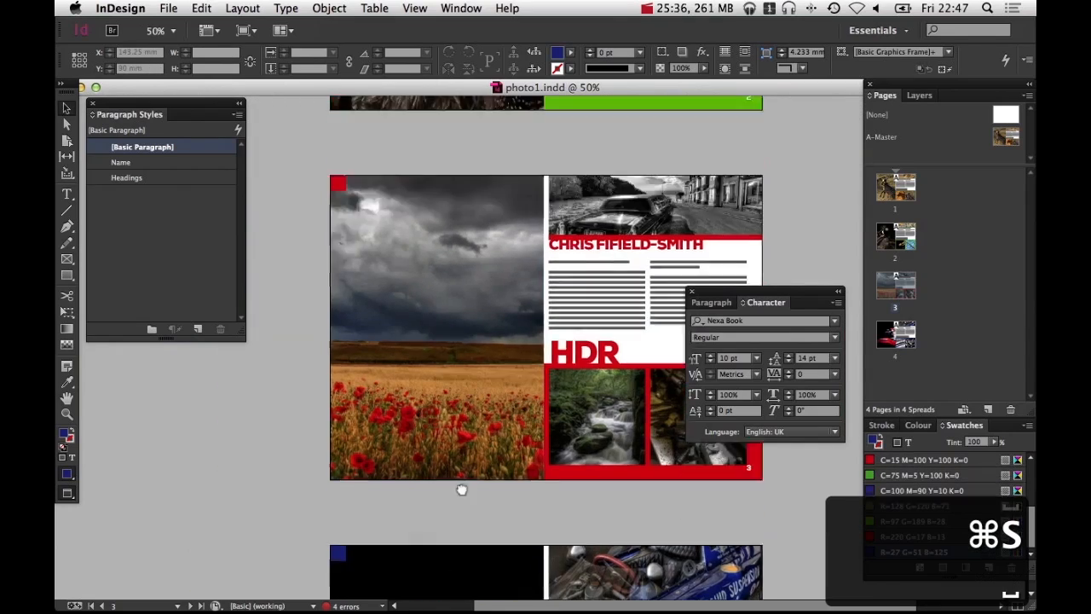
Insert one page at the start of the document with no master applied
scroll(462, 490, "up", 10)
key("v")
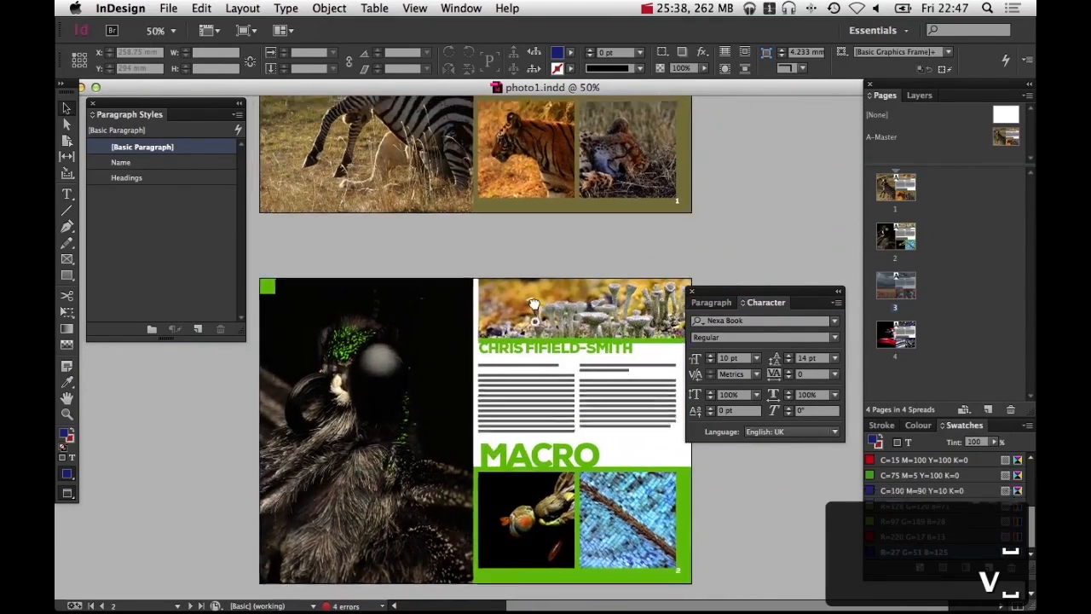
scroll(533, 304, "up", 5)
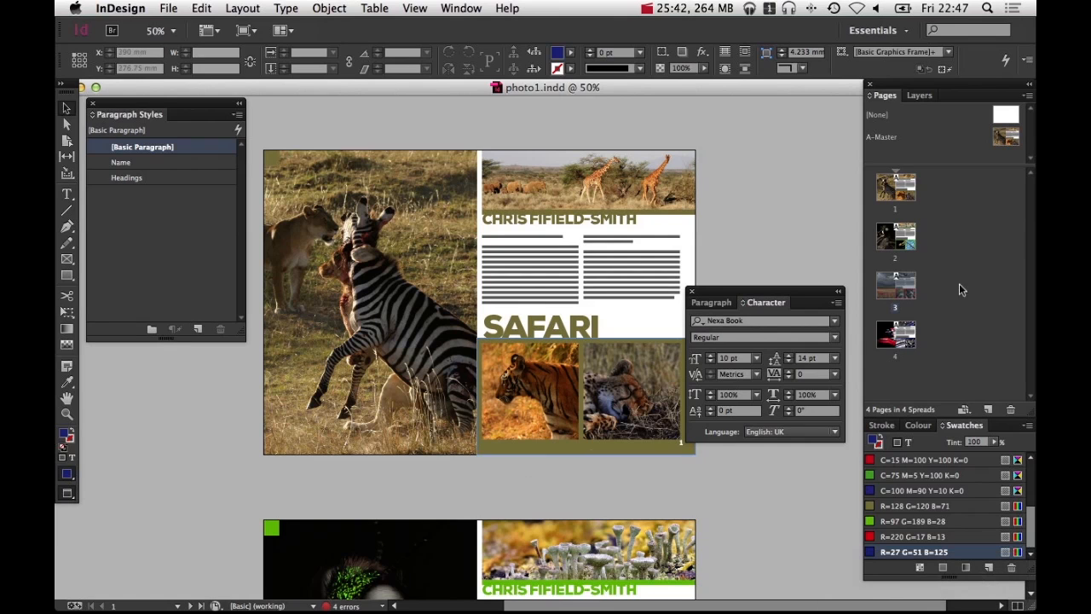
left_click(292, 179)
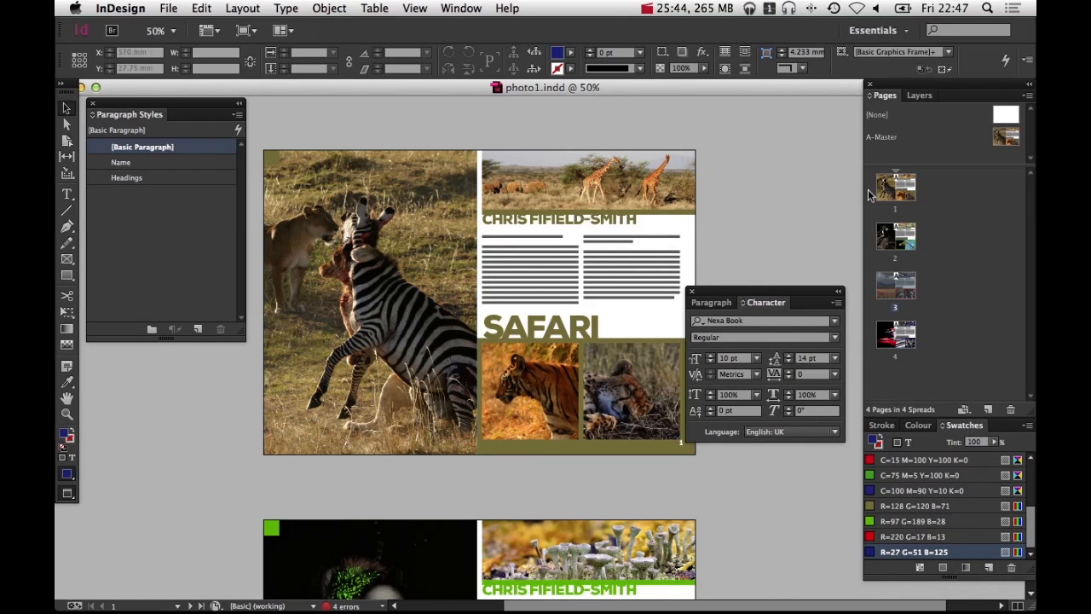
right_click(941, 189)
left_click(827, 197)
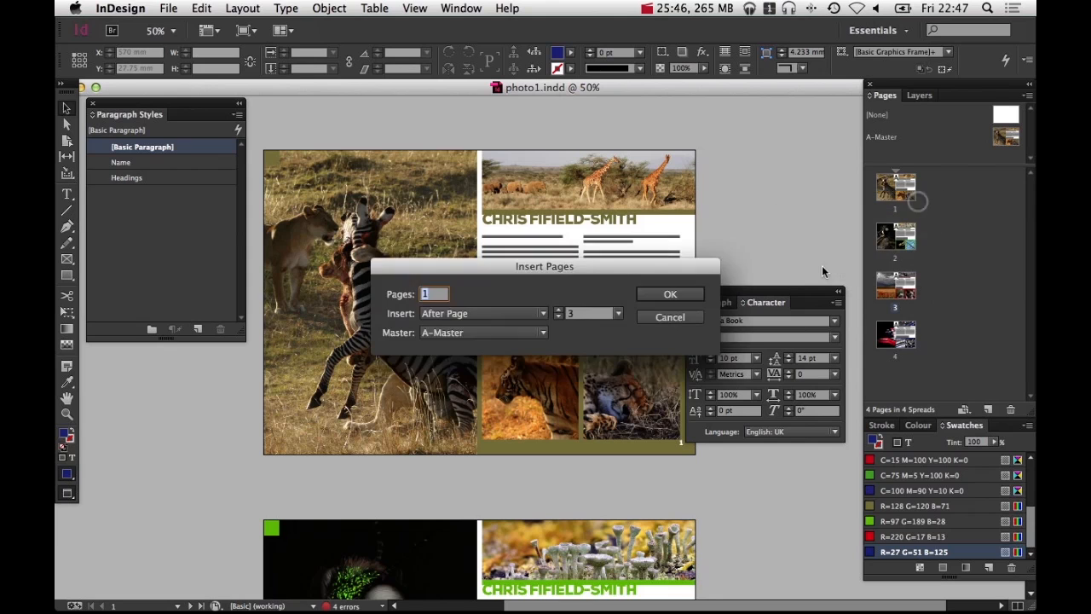
left_click(442, 333)
left_click(441, 343)
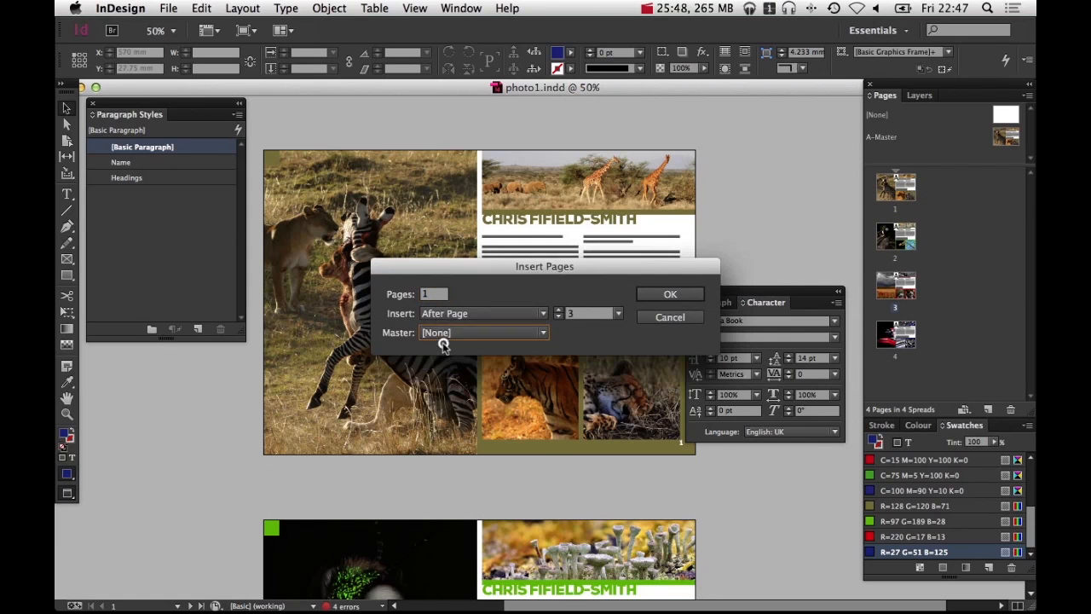
left_click(452, 313)
left_click(455, 358)
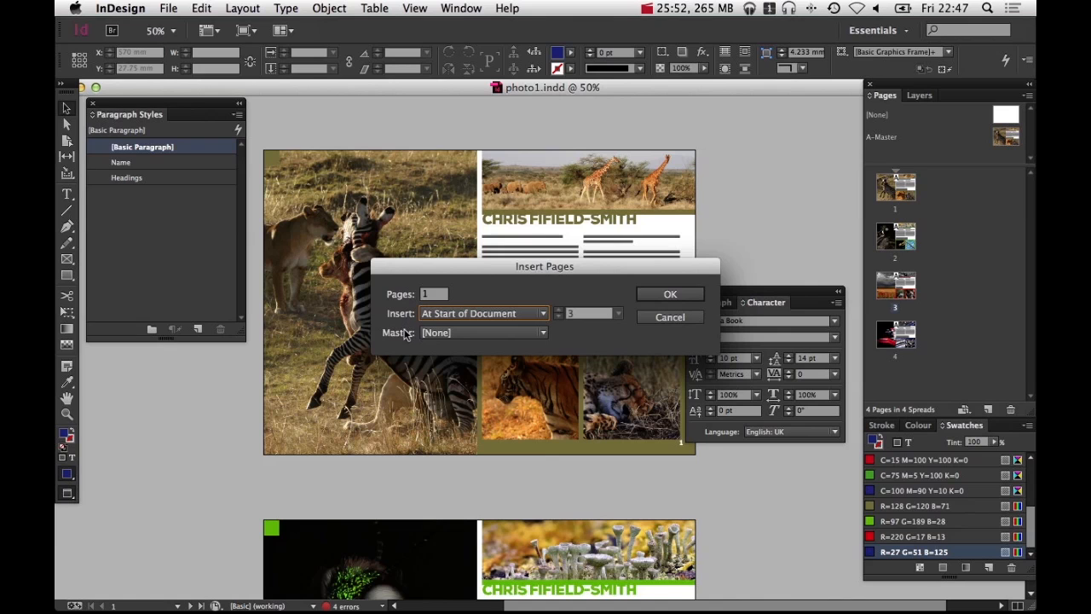
left_click(670, 294)
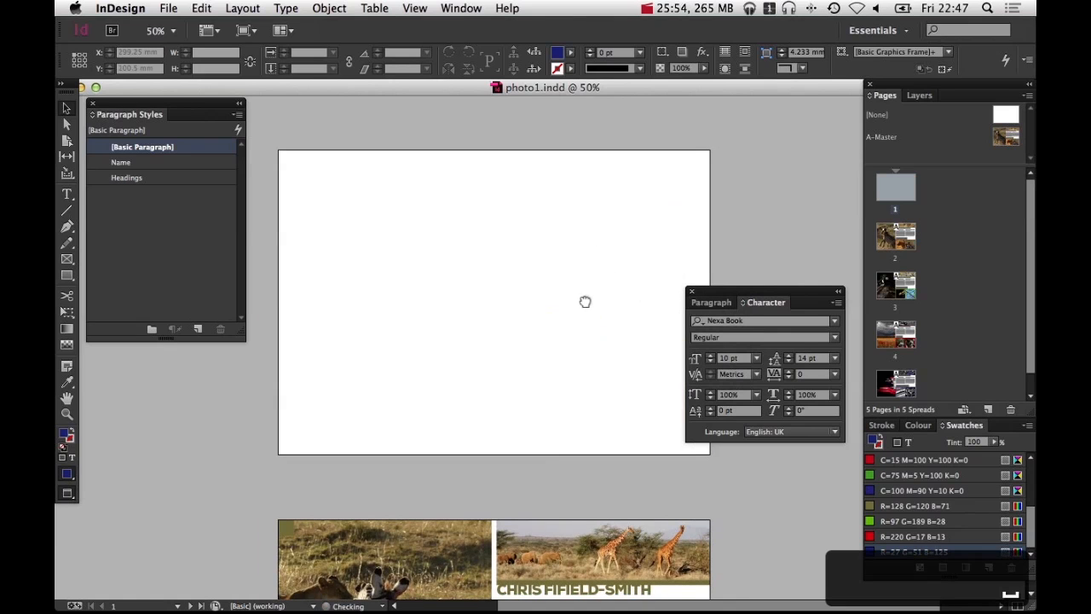
Draw a rectangle frame about 94 × 124 mm at the lower left of the new page 1 and duplicate it beside itself
left_click_drag(704, 294, 751, 325)
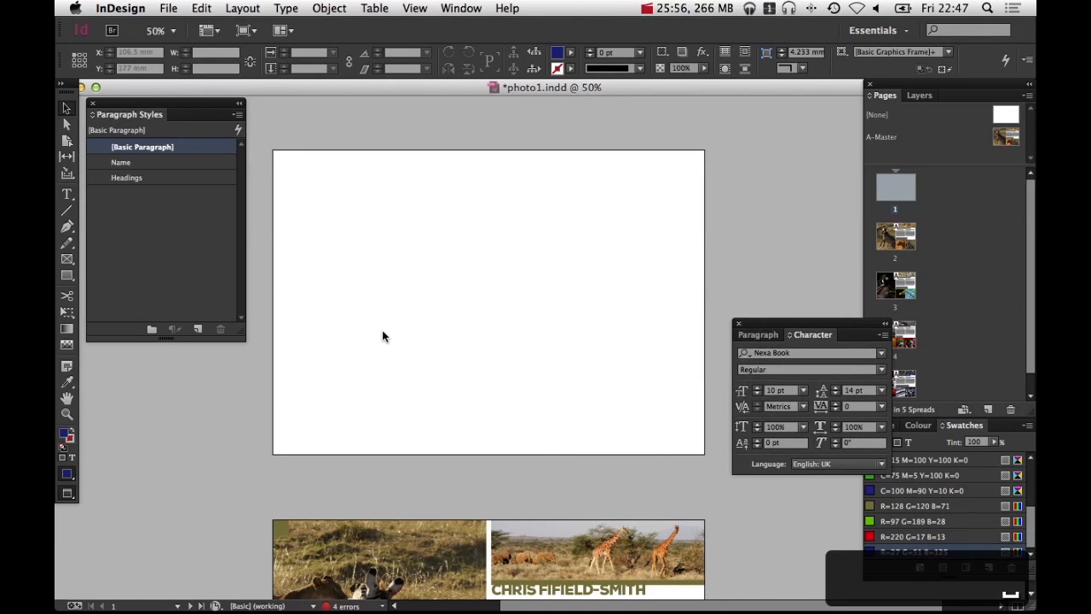
key("w")
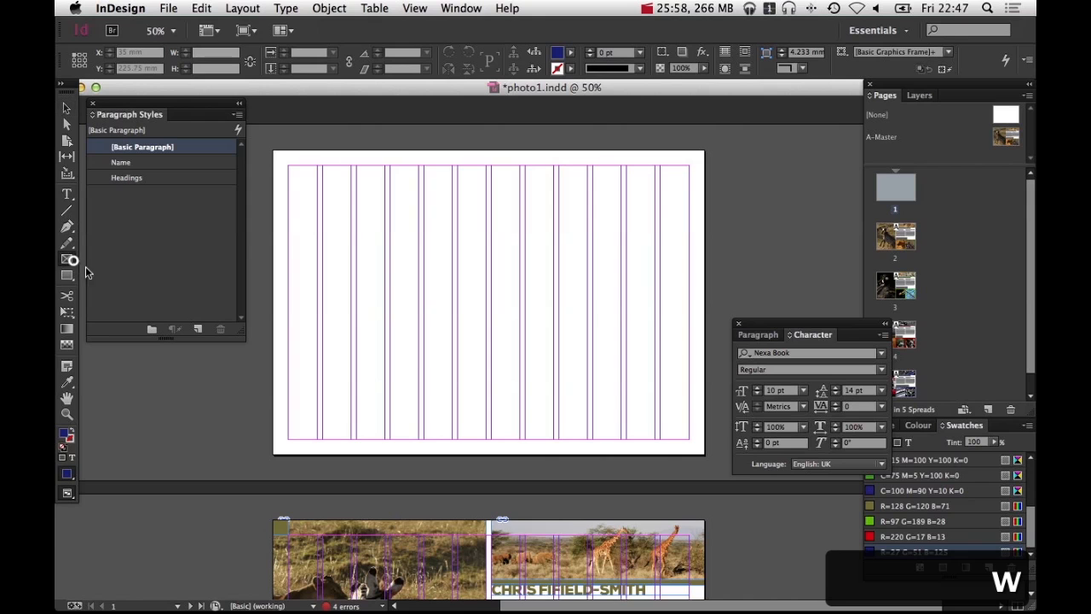
left_click_drag(290, 441, 385, 313)
key("v")
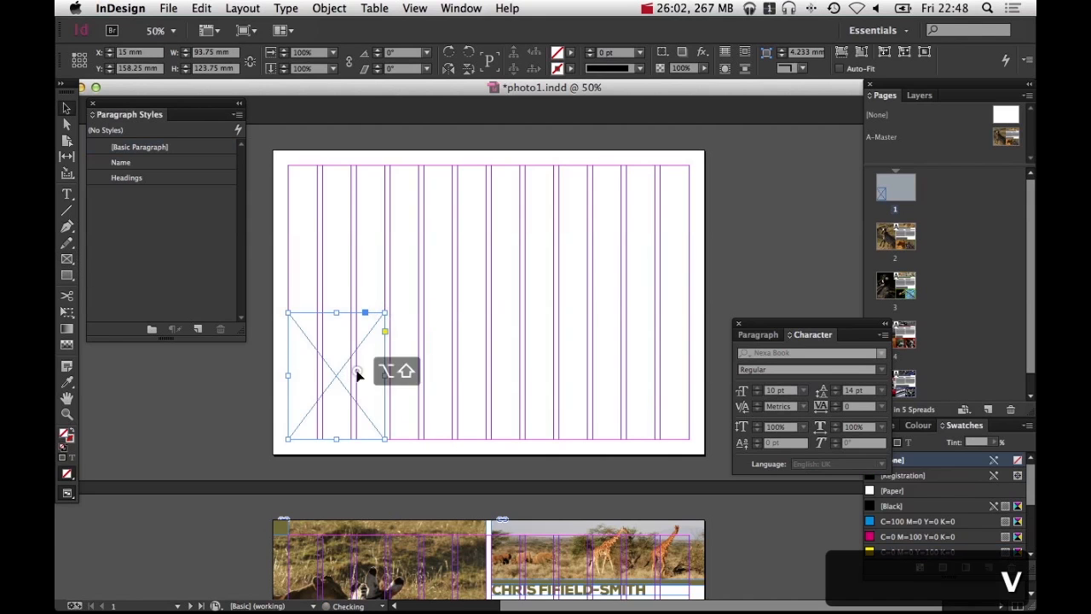
left_click_drag(352, 371, 446, 372)
left_click(353, 375, "shift")
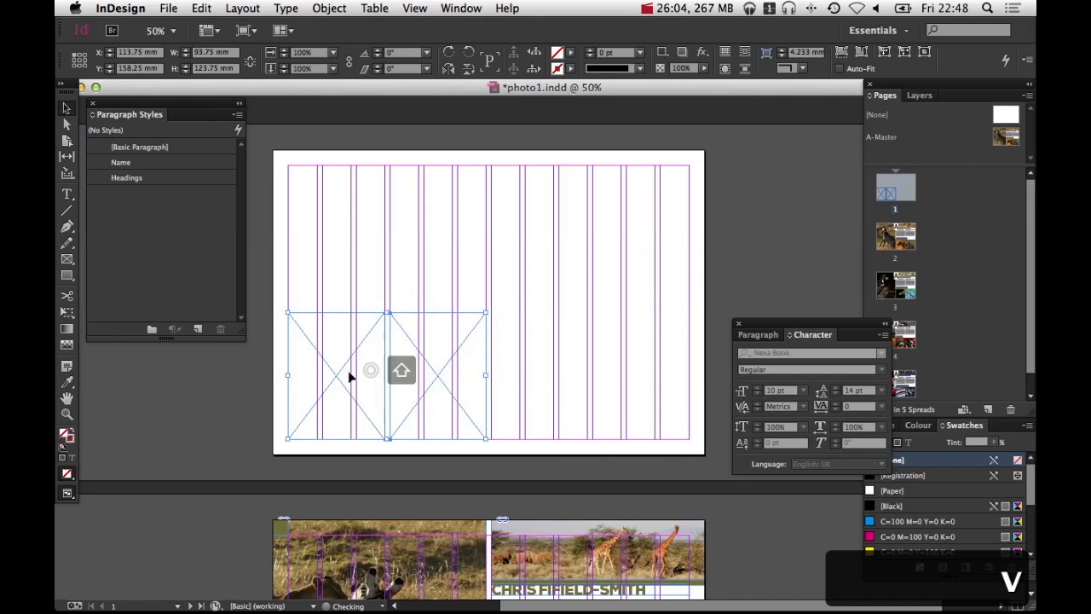
Duplicate the pair of frames beside themselves to make a row of four frames along the page's lower edge
left_click_drag(353, 375, 552, 378)
left_click(550, 271)
Place the zebra photo from the Safari folder into the first frame and fill the frame proportionally
left_click(343, 376)
key("super+d")
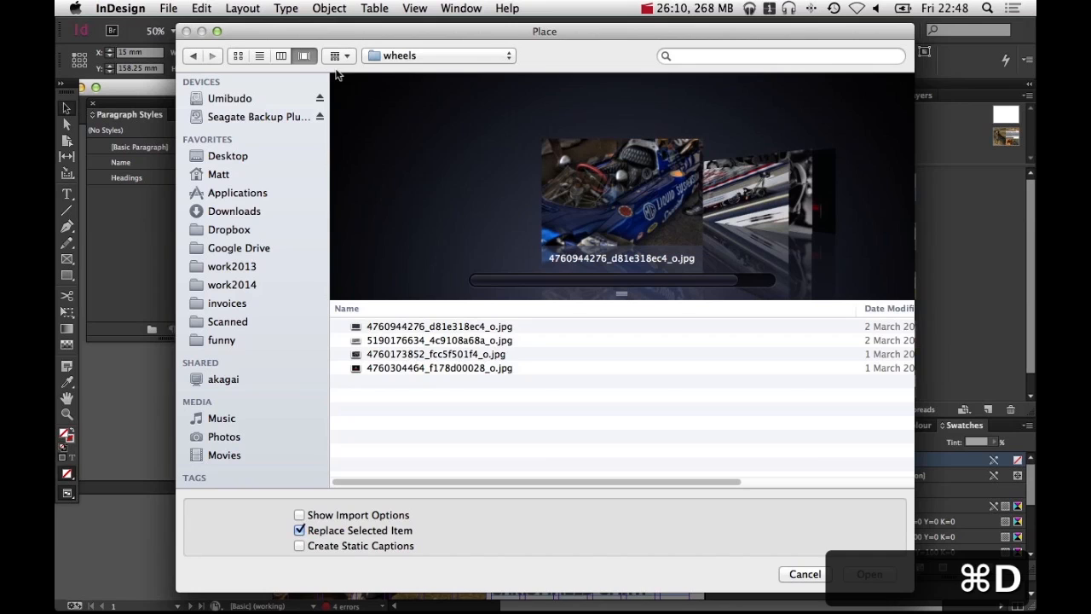
left_click(282, 55)
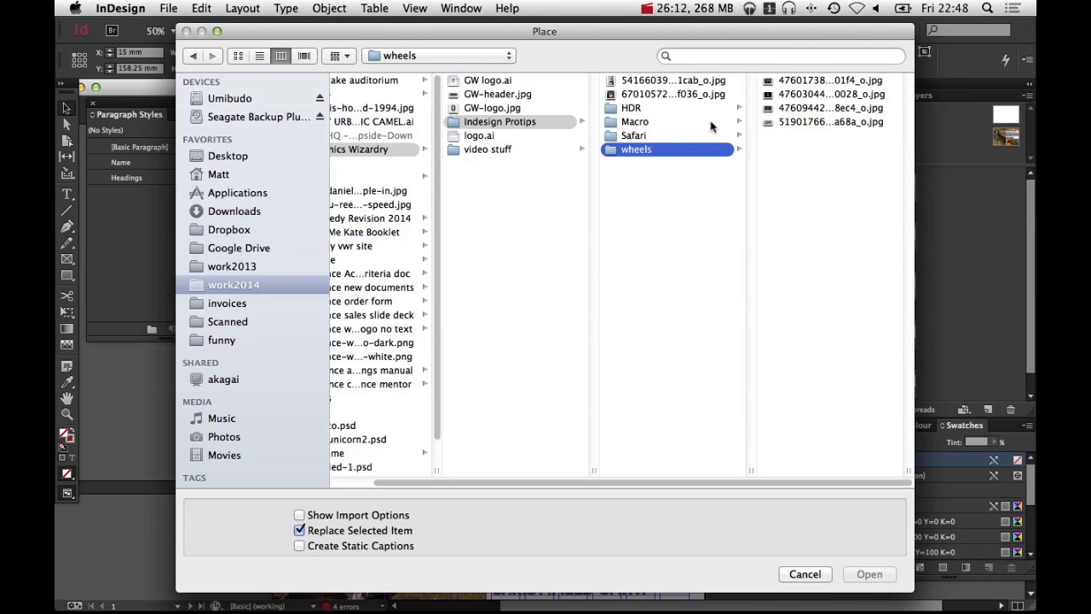
left_click(669, 135)
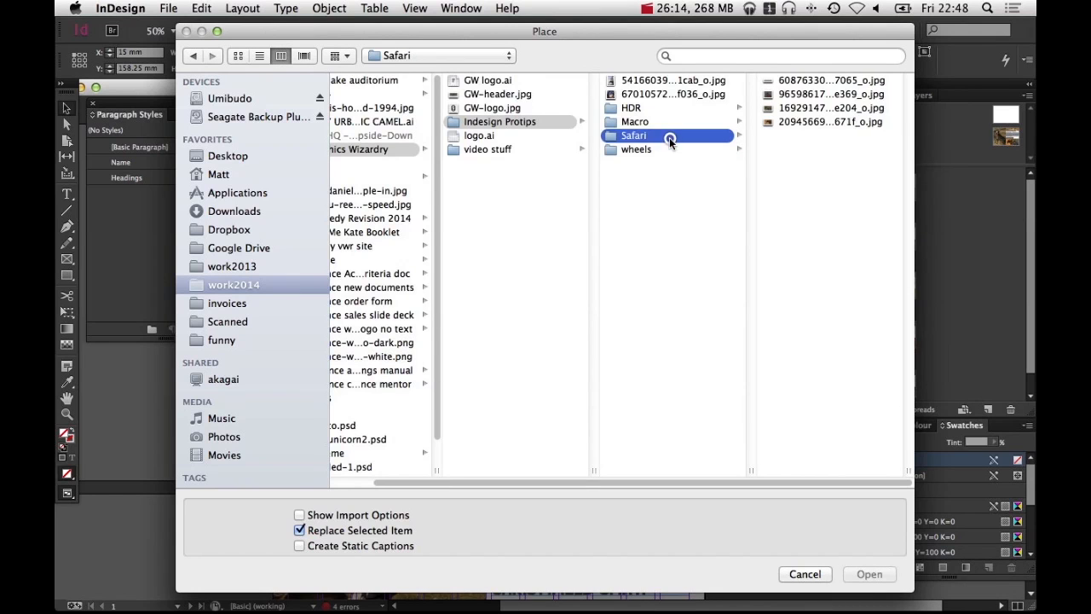
left_click(797, 94)
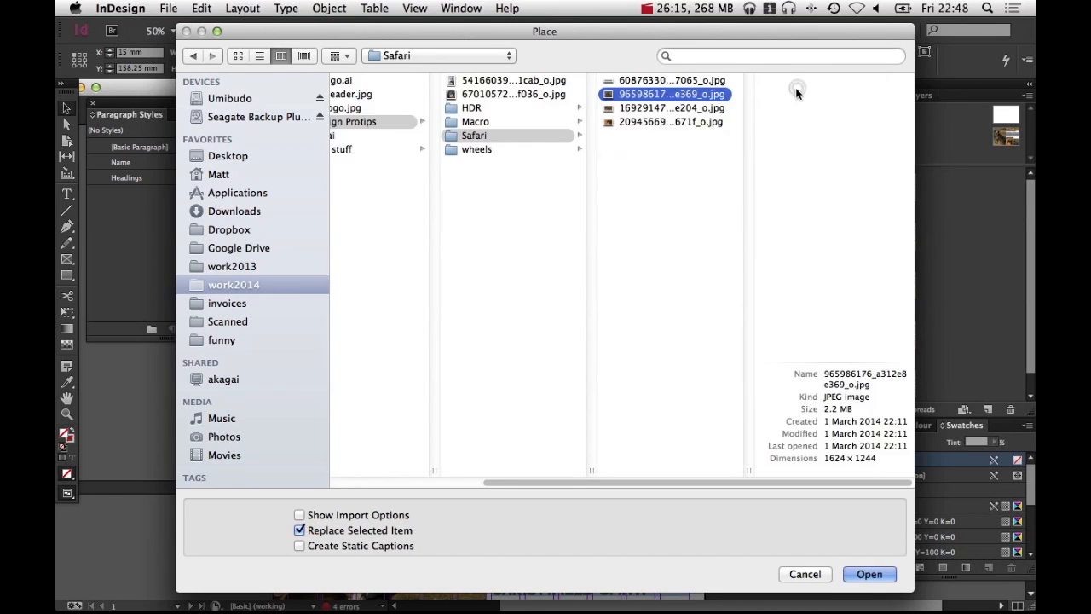
left_click(685, 109)
key("Return")
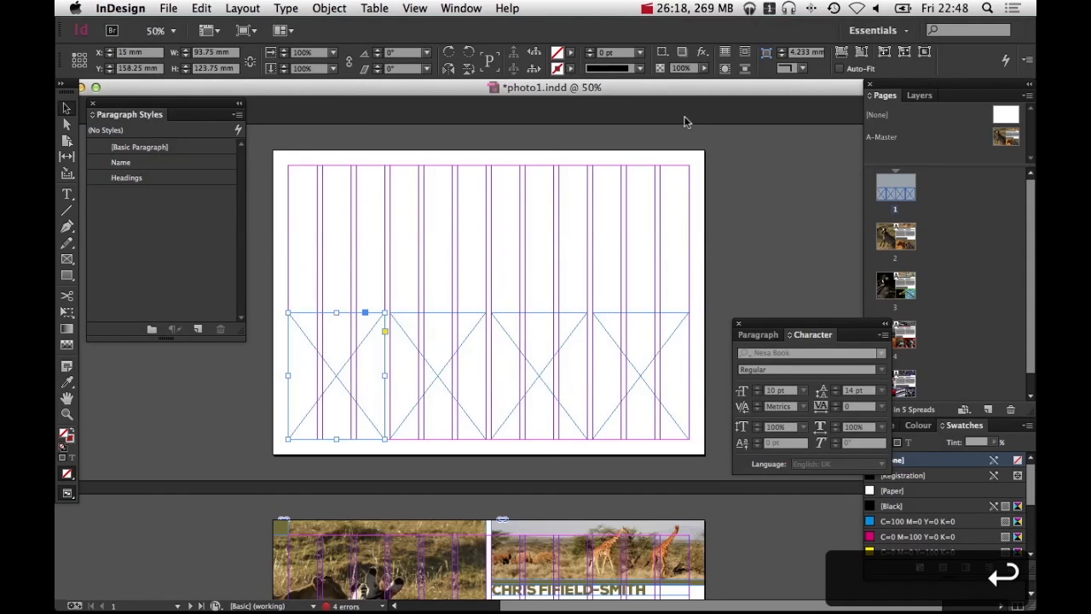
key("super+alt+shift+c")
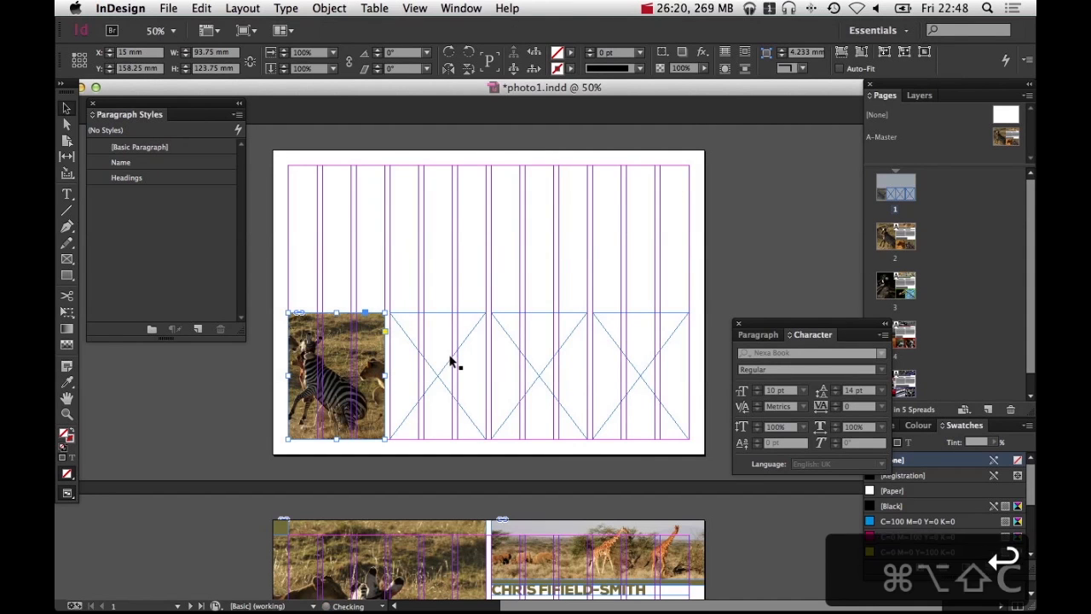
Place the first photo from the Macro folder into the second frame, fill it proportionally and shift it within the frame
left_click(450, 361)
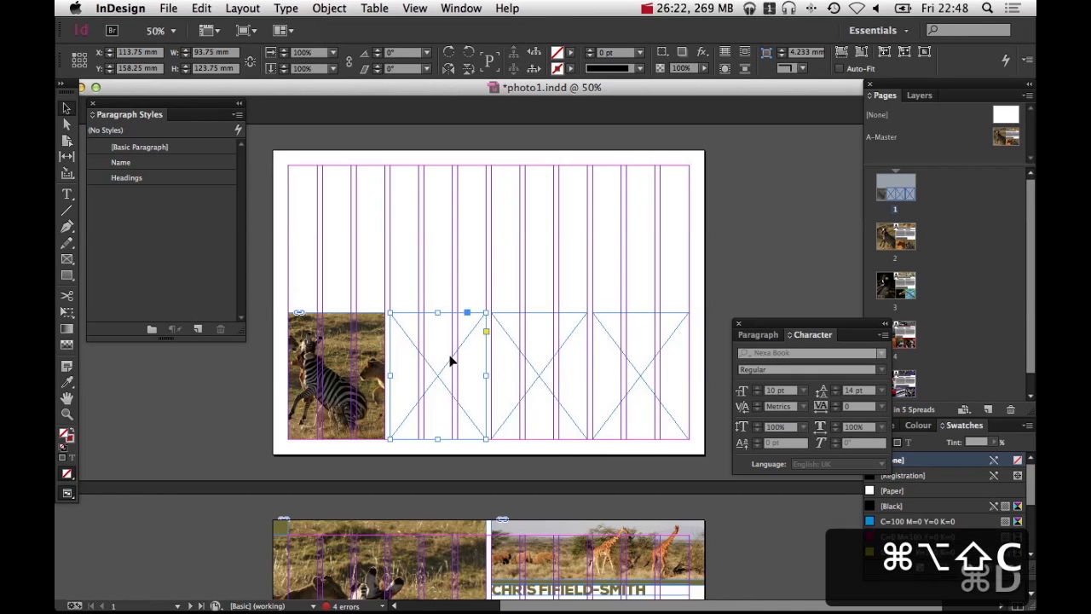
key("super+d")
left_click(678, 122)
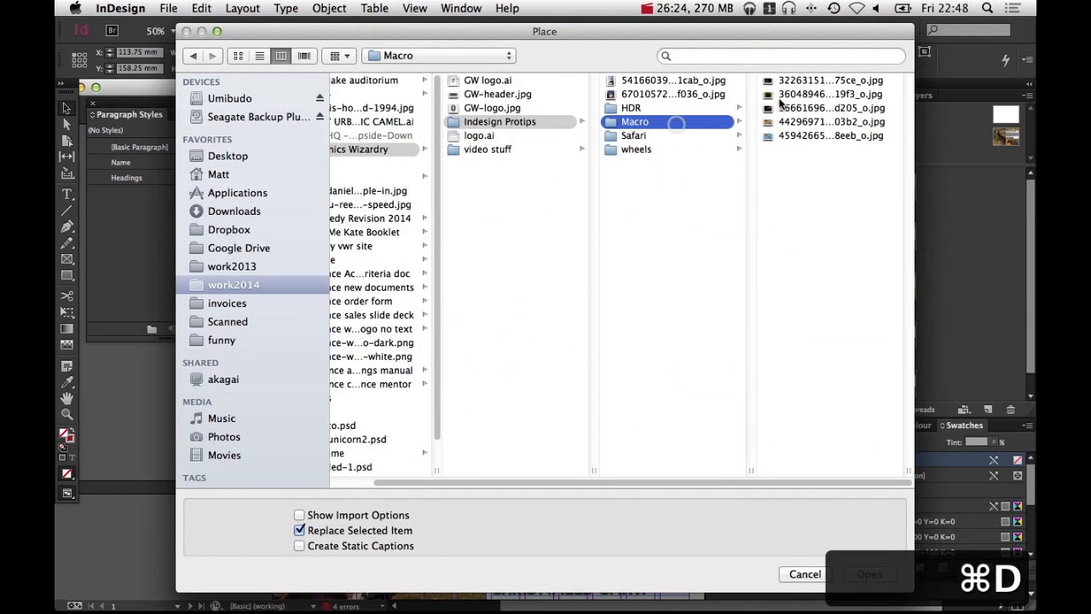
left_click(810, 82)
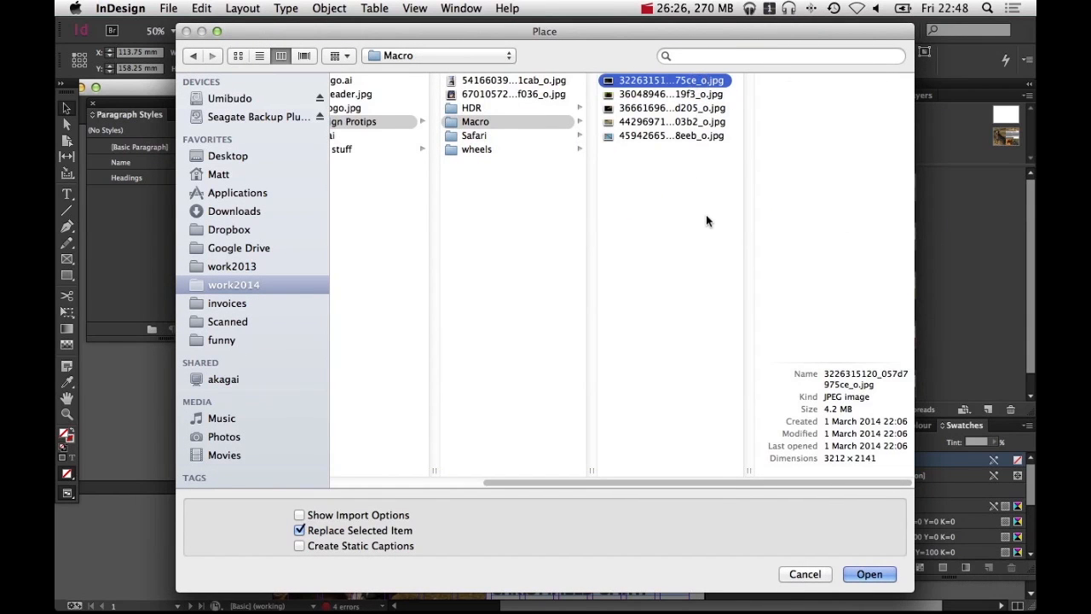
key("Return")
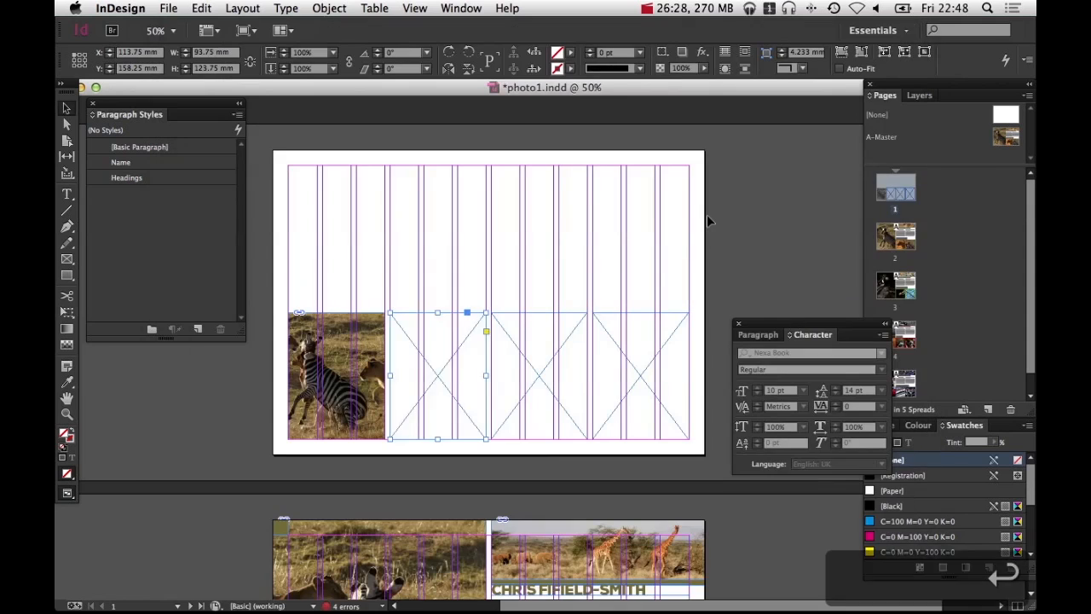
key("super+alt+shift+c")
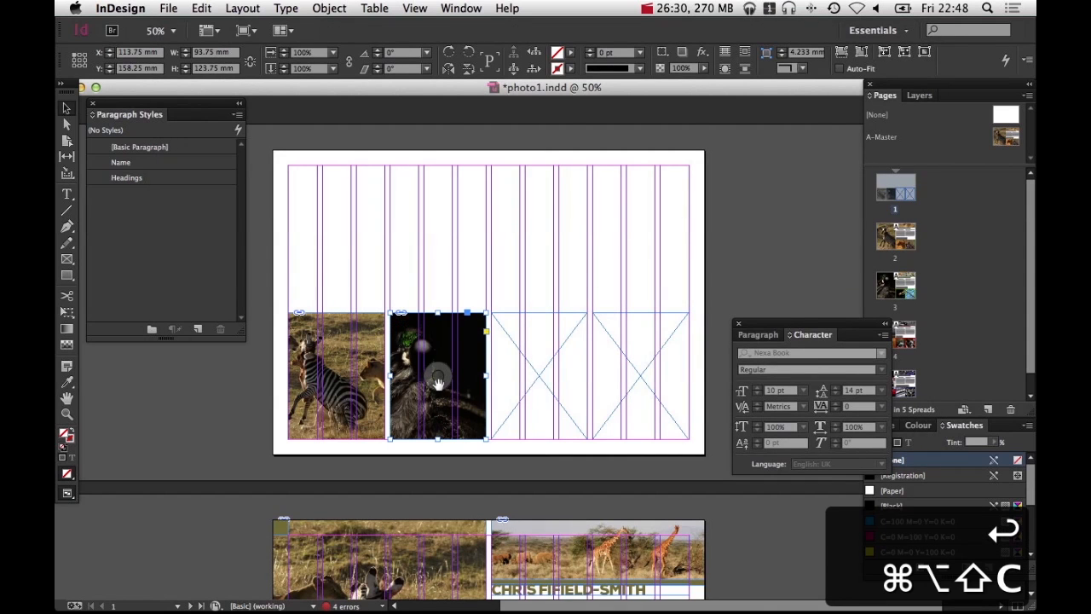
left_click_drag(438, 375, 462, 387)
Place the poppy-field photo from the HDR folder into the third frame and fill the frame proportionally
left_click(555, 383)
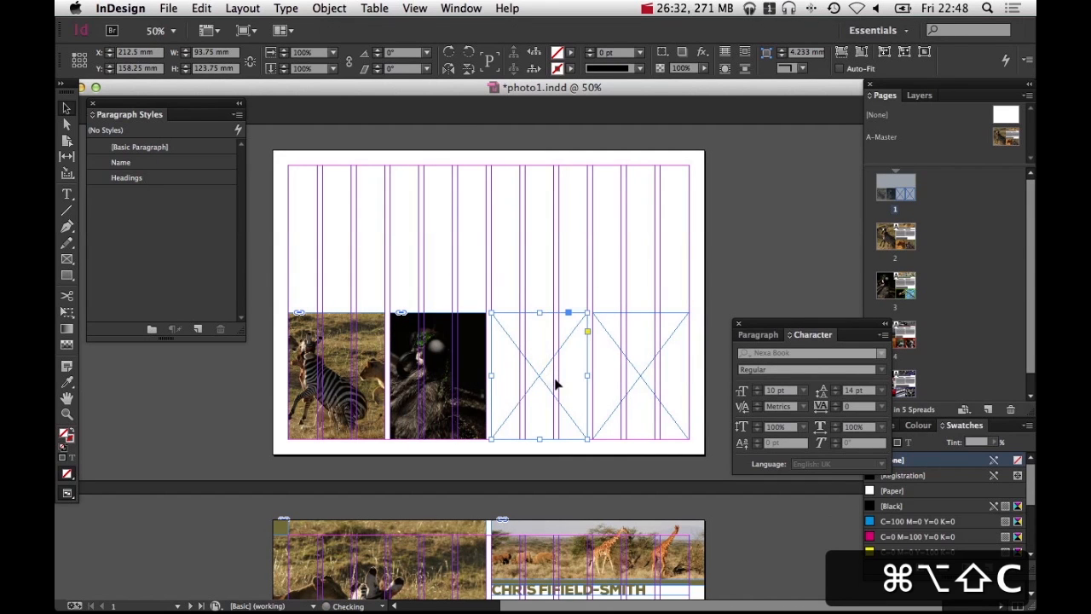
key("super+d")
left_click(686, 137)
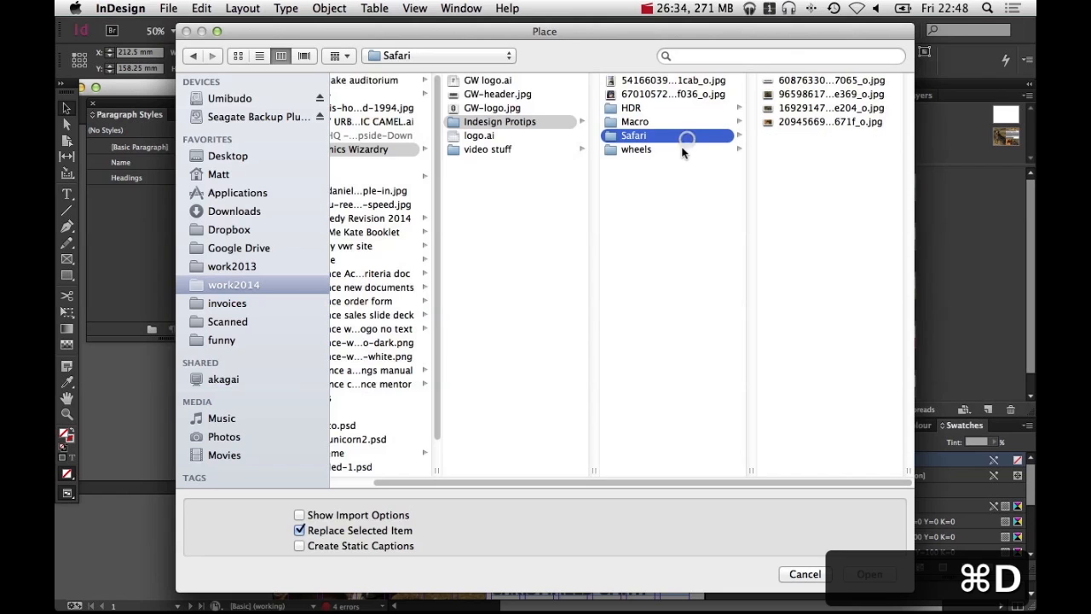
left_click(687, 108)
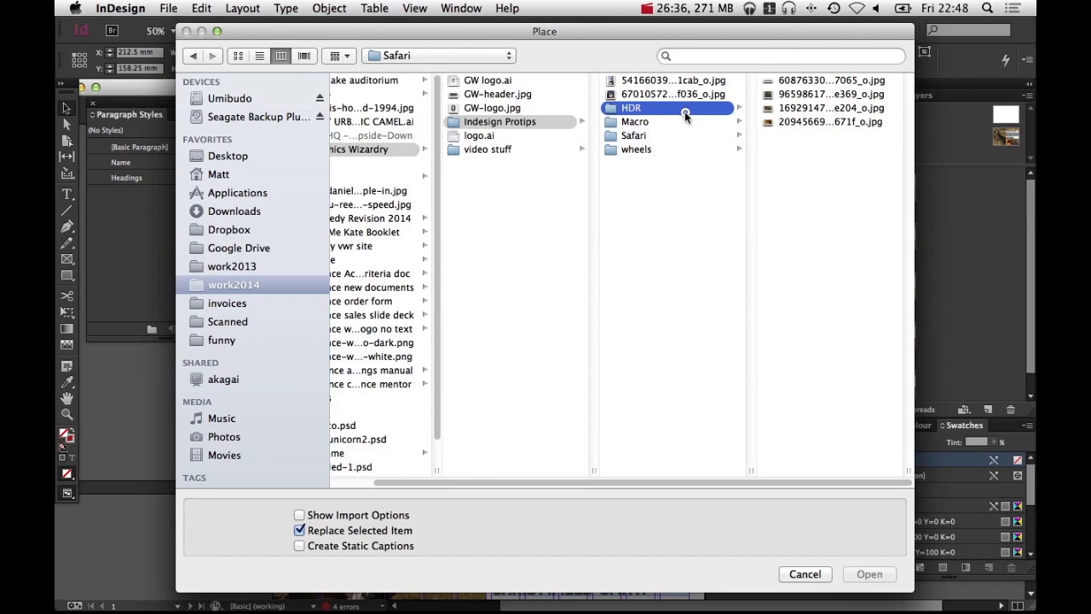
left_click(789, 96)
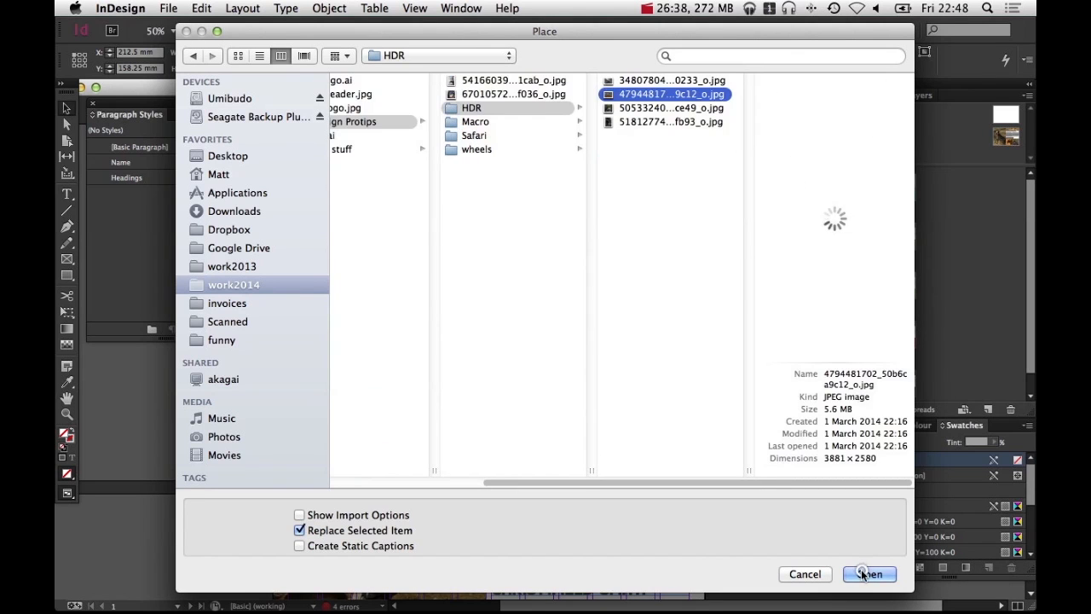
left_click(869, 574)
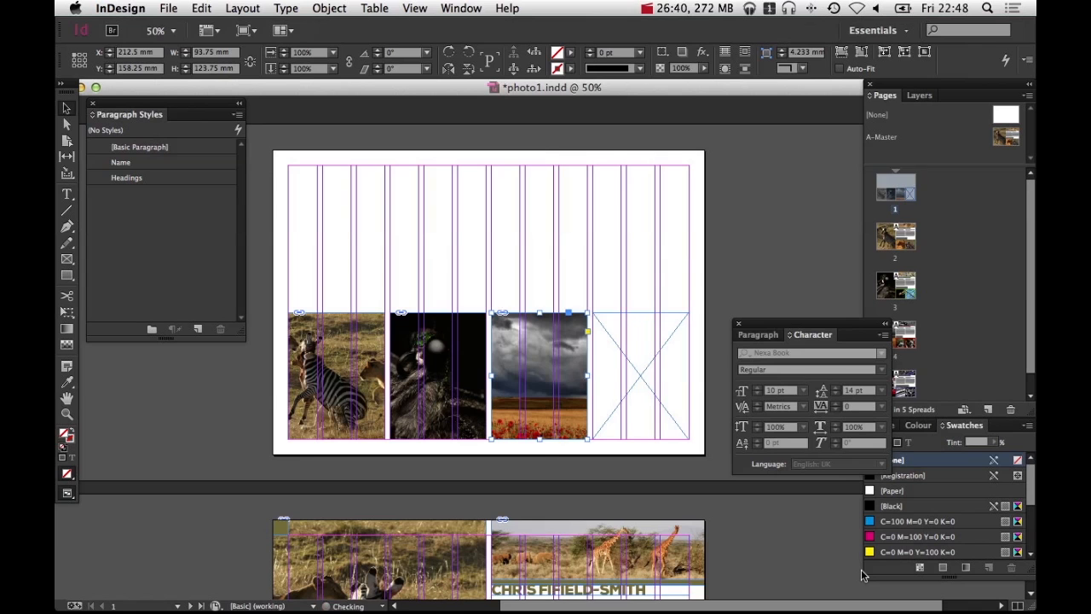
key("super+alt+shift+c")
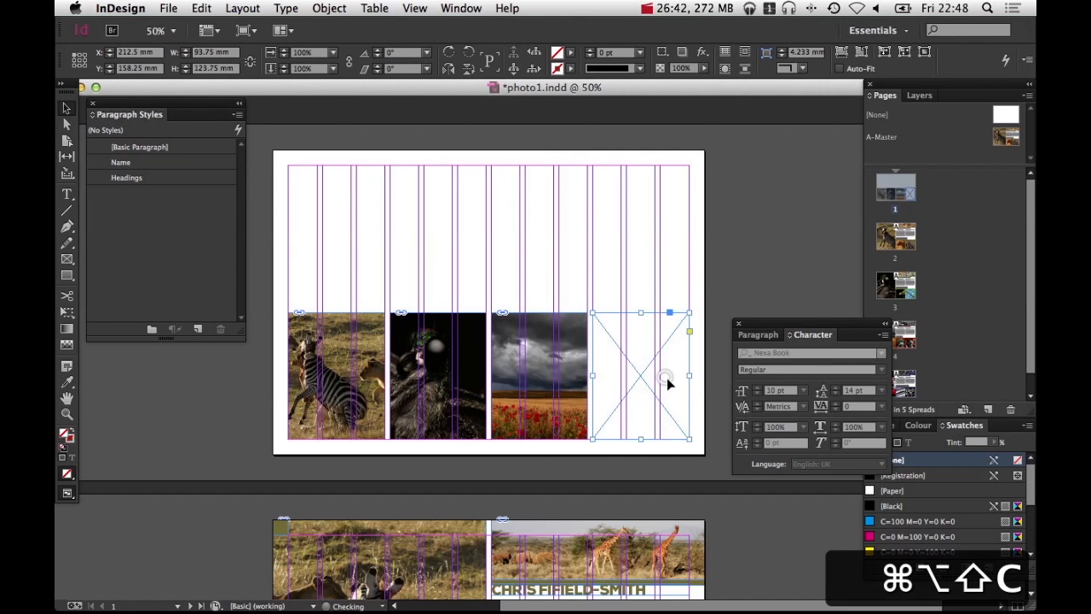
Place the racing car photo from the wheels folder into the fourth frame, fill it proportionally and reposition it inside
key("super+d")
left_click(647, 150)
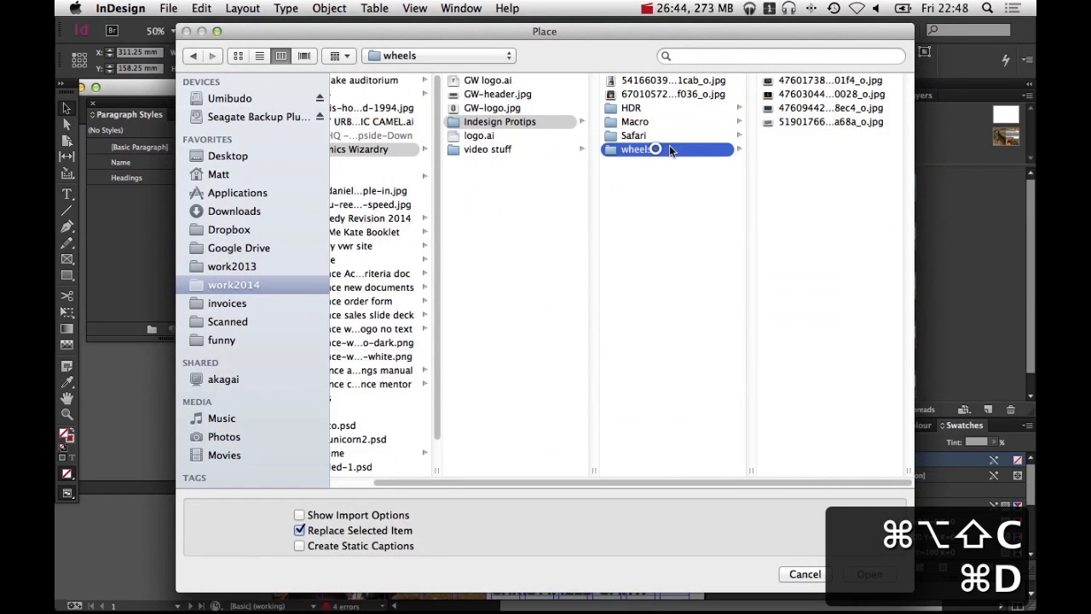
left_click(790, 94)
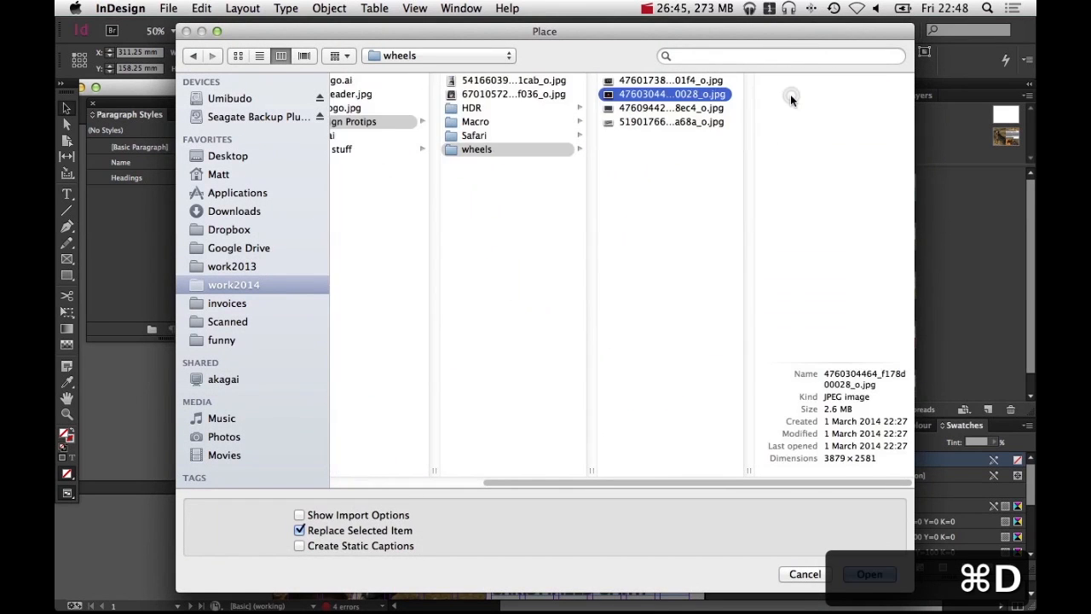
left_click(890, 578)
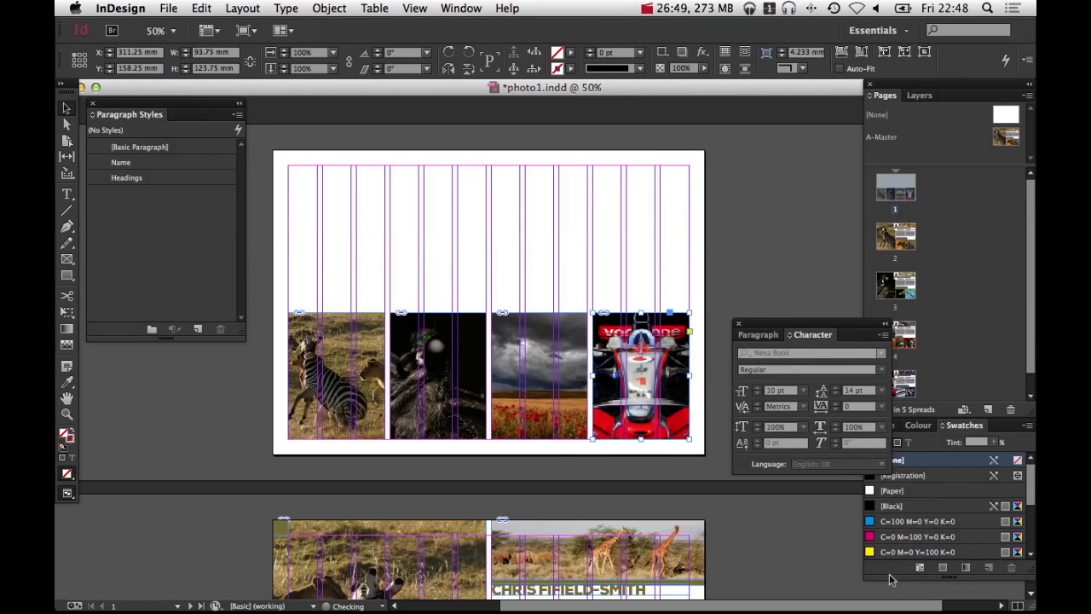
key("super+alt+shift+c")
left_click_drag(641, 374, 600, 376)
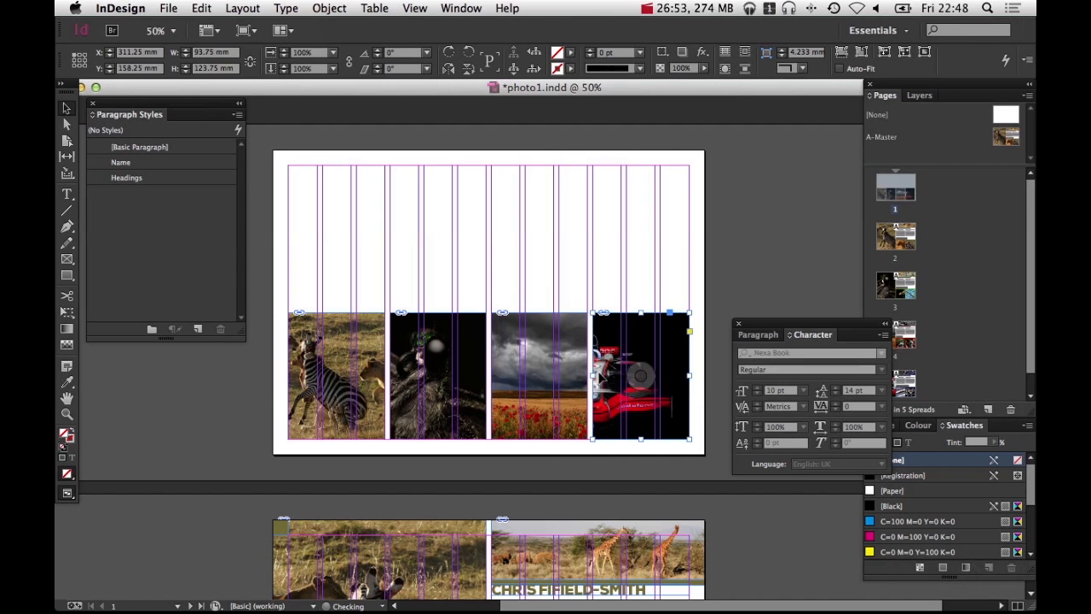
Draw a blue rectangle 93.75 mm wide along the top of the zebra photo and raise its top edge to about 25 mm tall
left_click(774, 241)
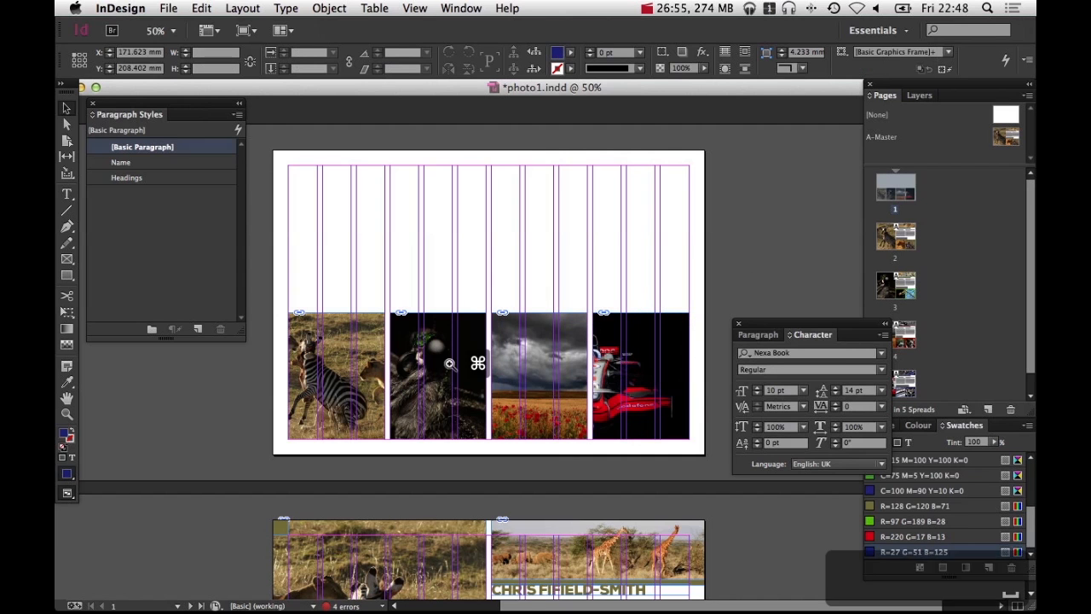
key("super+equal")
left_click_drag(477, 345, 428, 326)
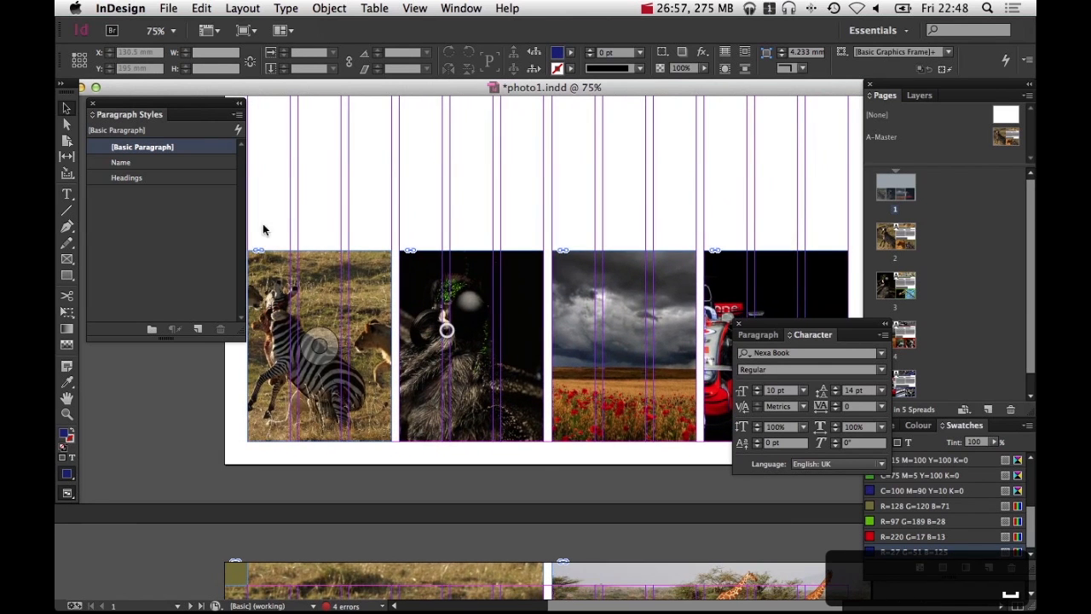
left_click(67, 273)
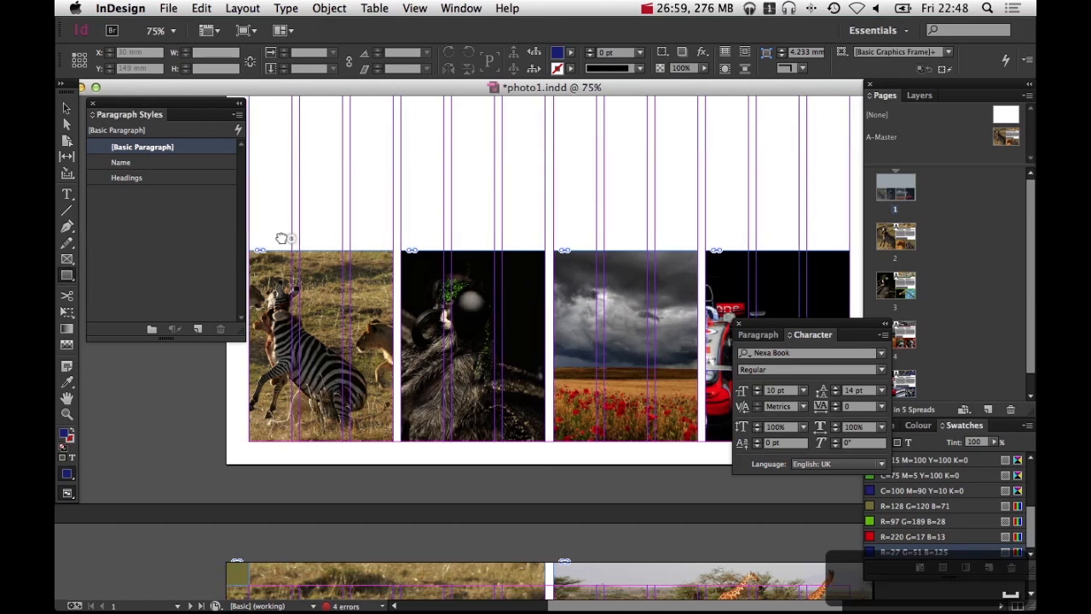
left_click_drag(253, 245, 276, 247)
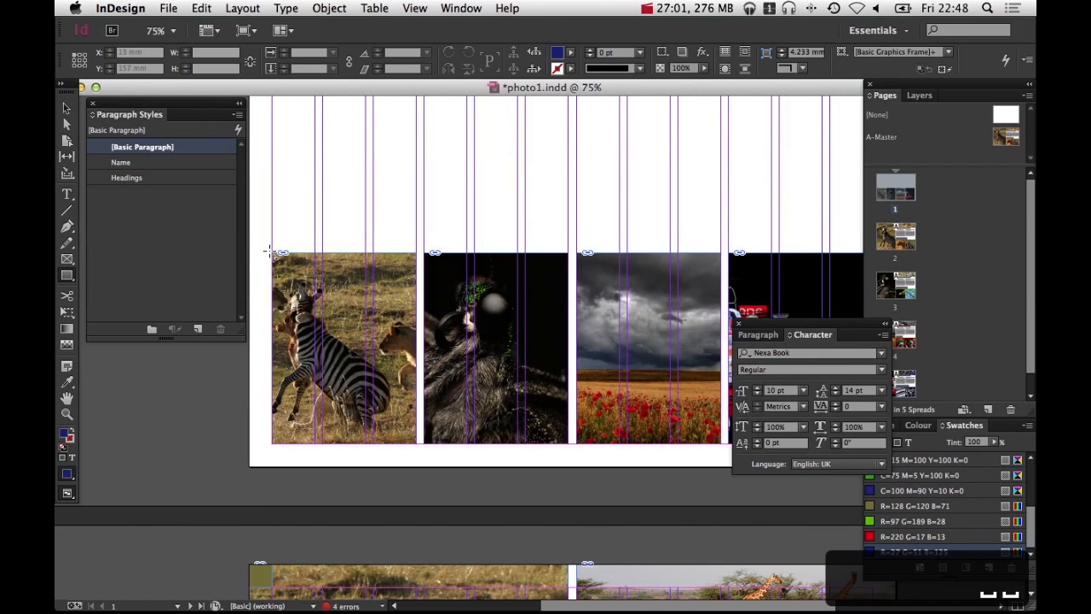
left_click_drag(272, 253, 377, 253)
key("a")
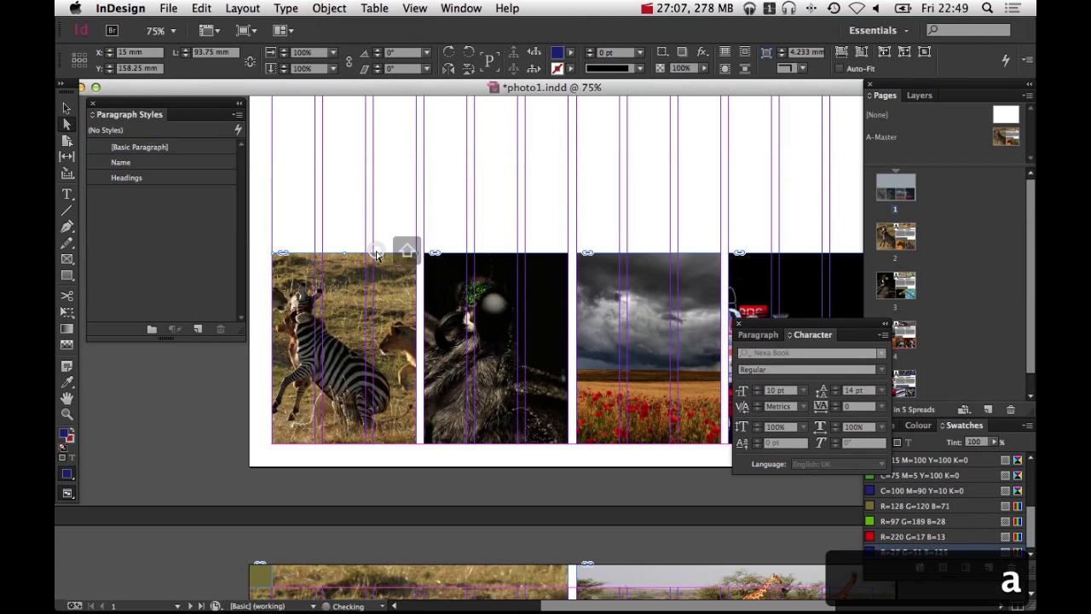
key("shift+Up")
key("shift+Up")
key("shift+Up")
key("shift+Up")
key("shift+Up")
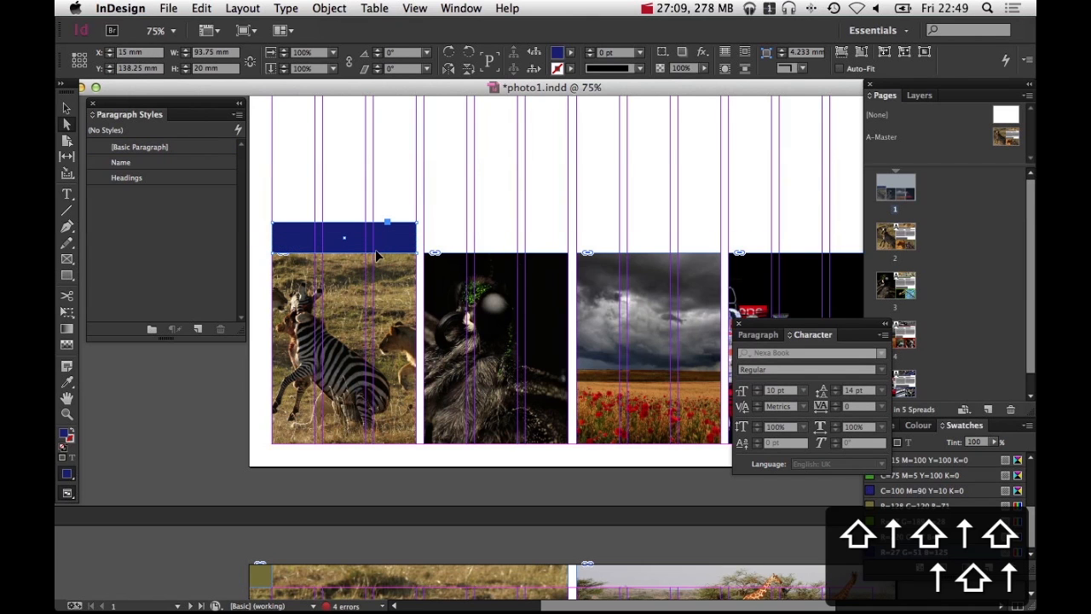
Duplicate the blue bar across the tops of the other three photos
key("v")
left_click(491, 218)
key("space")
left_click_drag(450, 308, 427, 304)
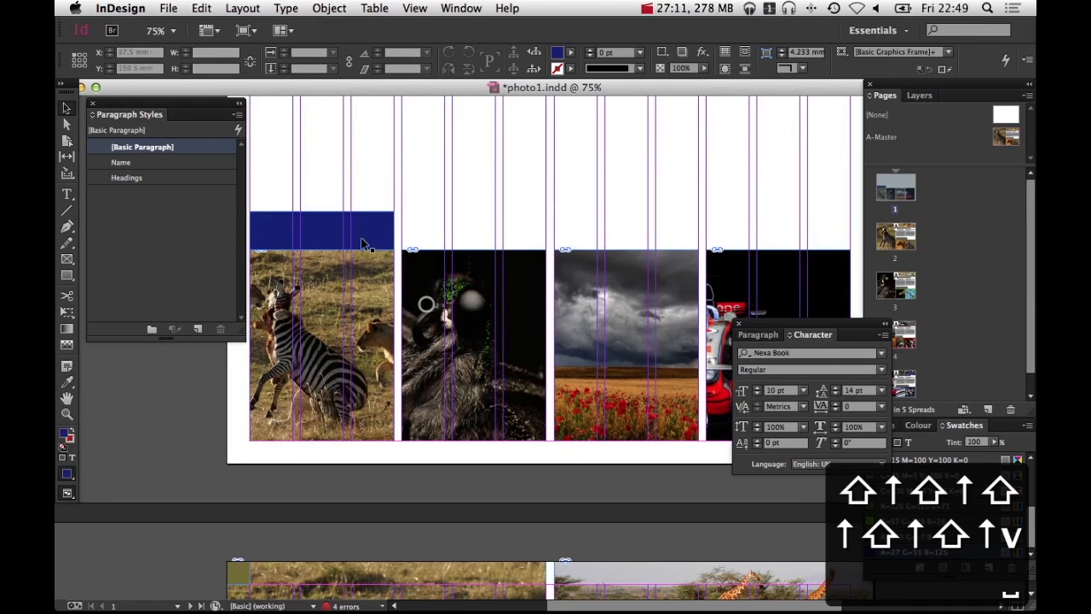
left_click_drag(363, 233, 510, 232)
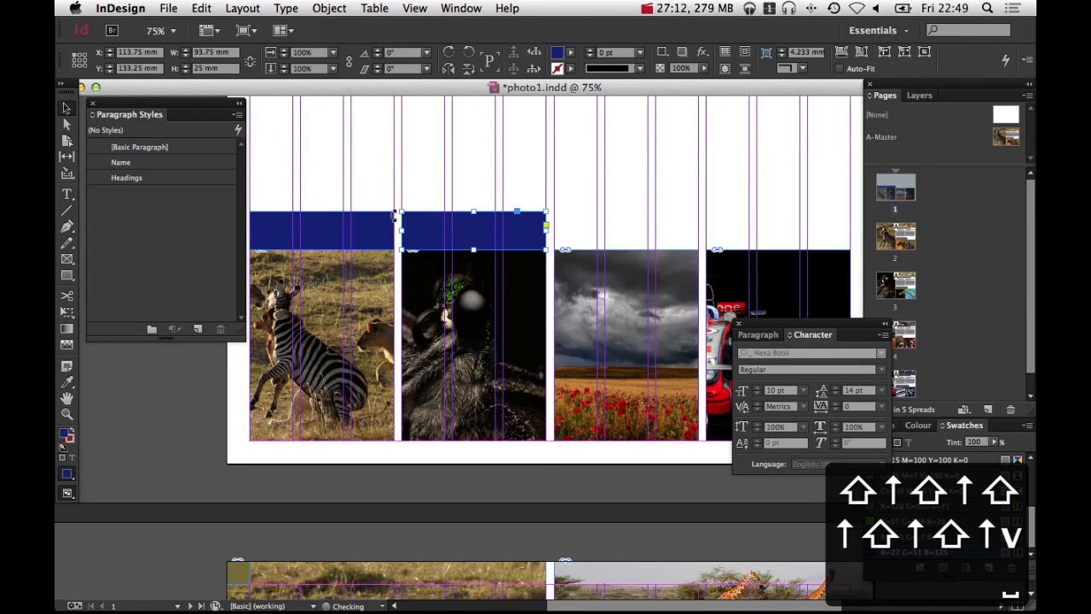
left_click(429, 288, "alt+super")
left_click_drag(547, 325, 629, 314)
left_click(621, 239)
Colour the bars above the first three photos with the olive, green and red swatches respectively
left_click(386, 303)
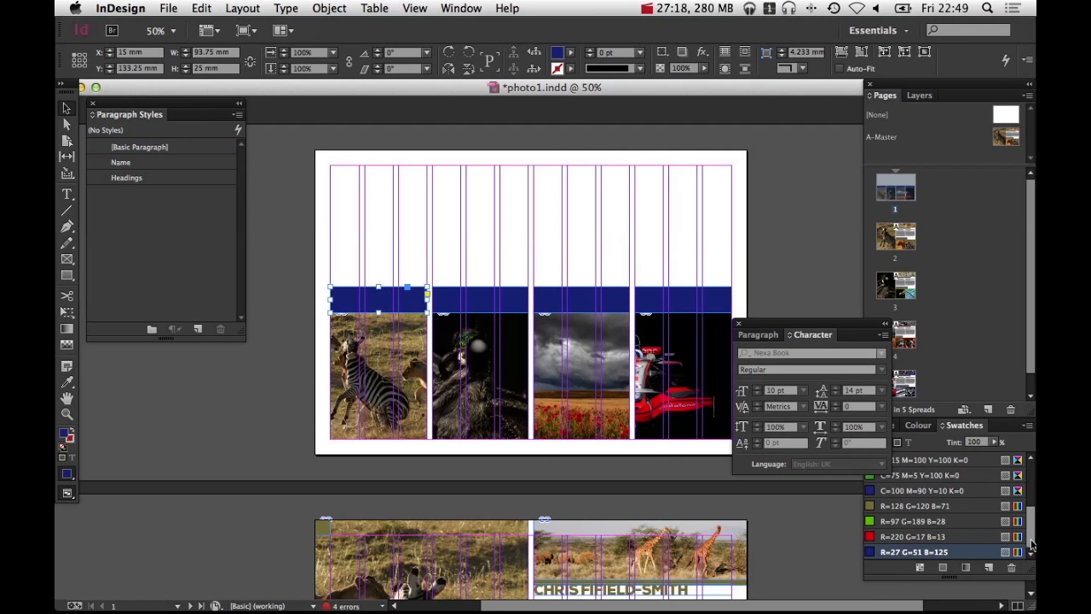
left_click(1028, 569)
left_click(917, 506)
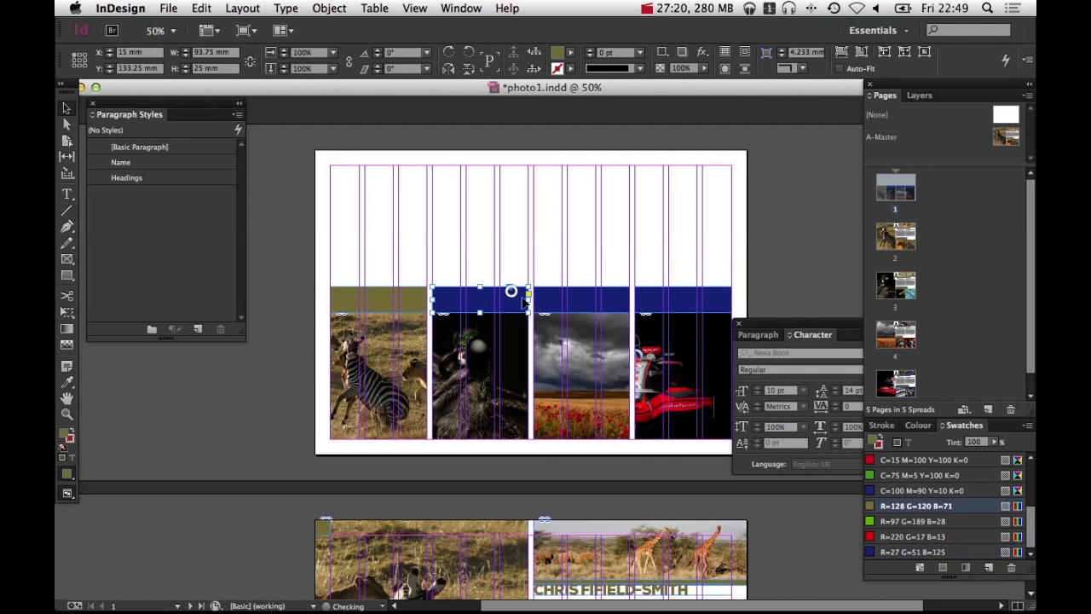
left_click(895, 521)
left_click(598, 299)
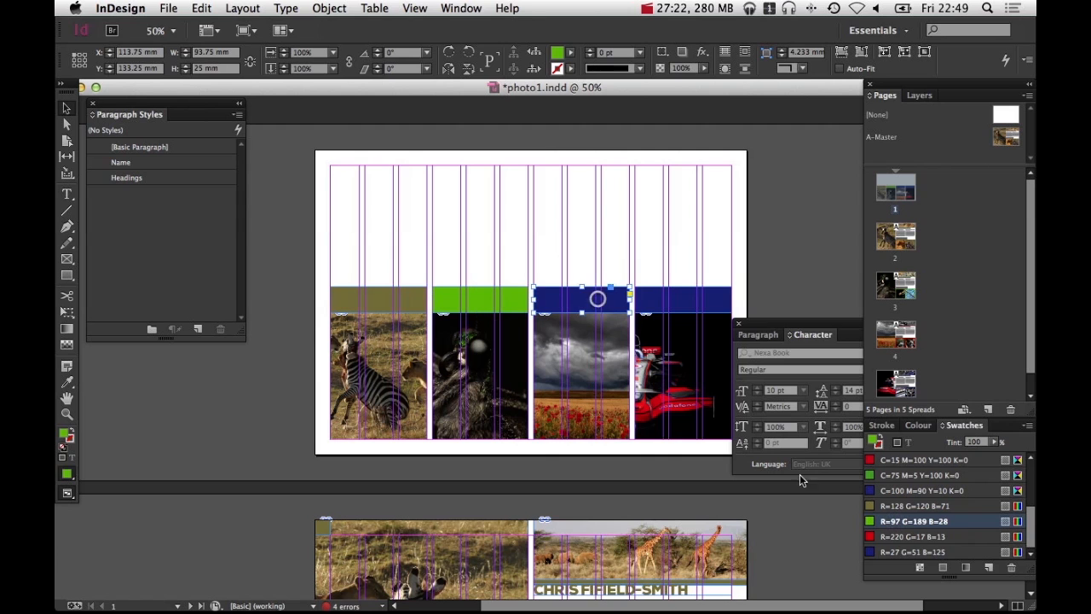
left_click(912, 536)
left_click(714, 243)
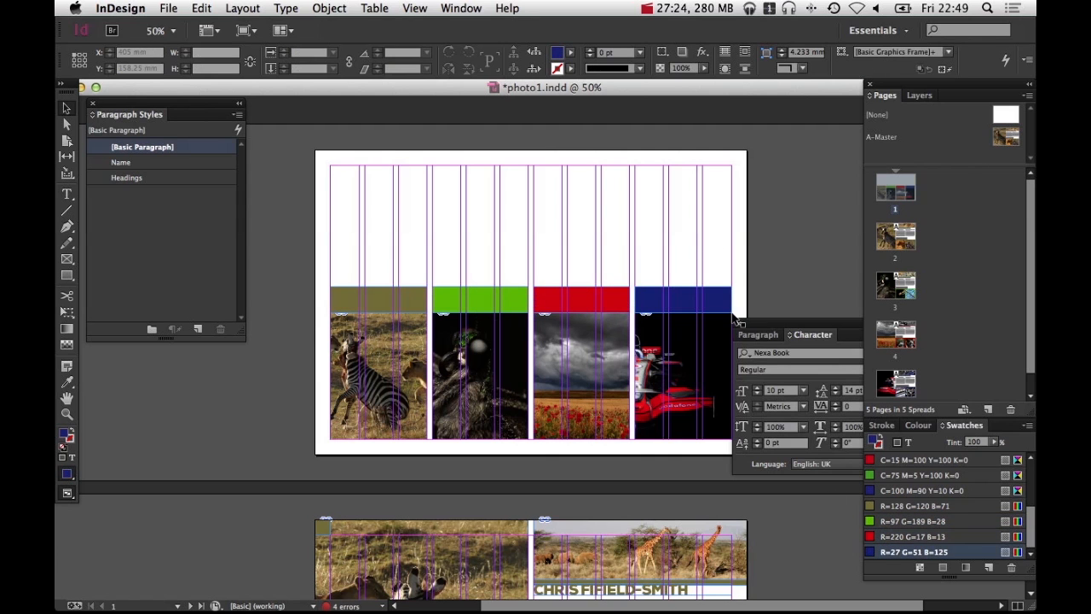
Draw a text frame across the top of the opening page and type Photography in the Name paragraph style
left_click(530, 226, "super")
left_click_drag(587, 307, 597, 304)
left_click(597, 302, "alt+super")
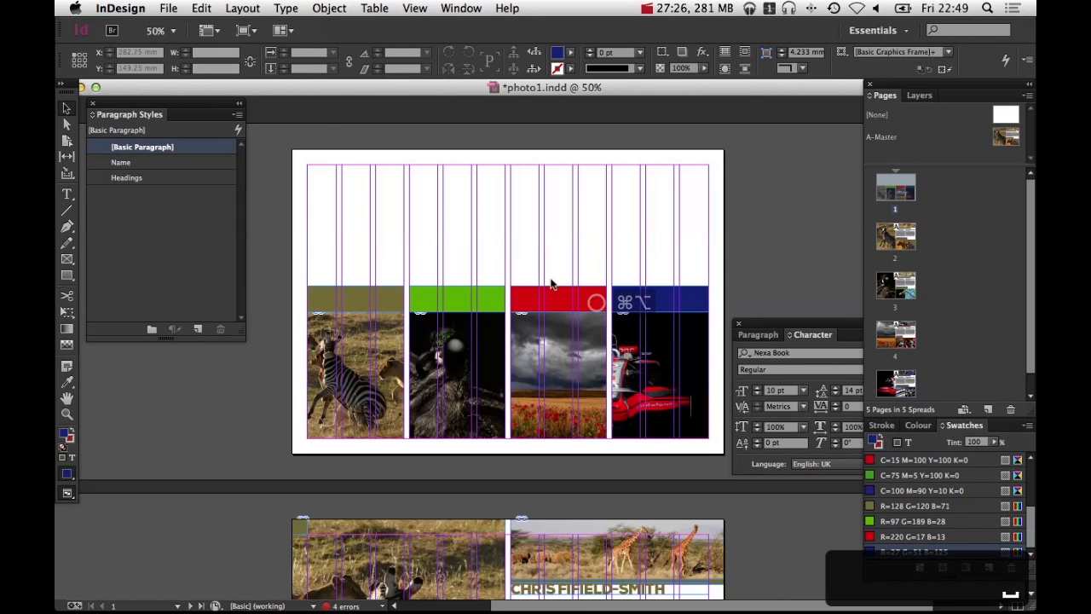
left_click(70, 194)
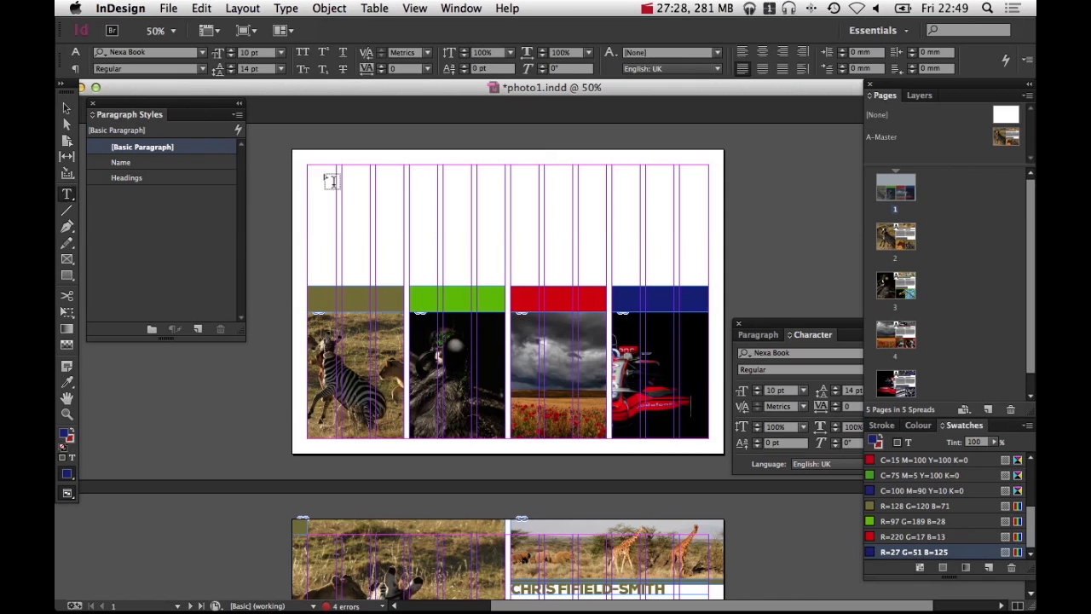
left_click_drag(314, 173, 708, 229)
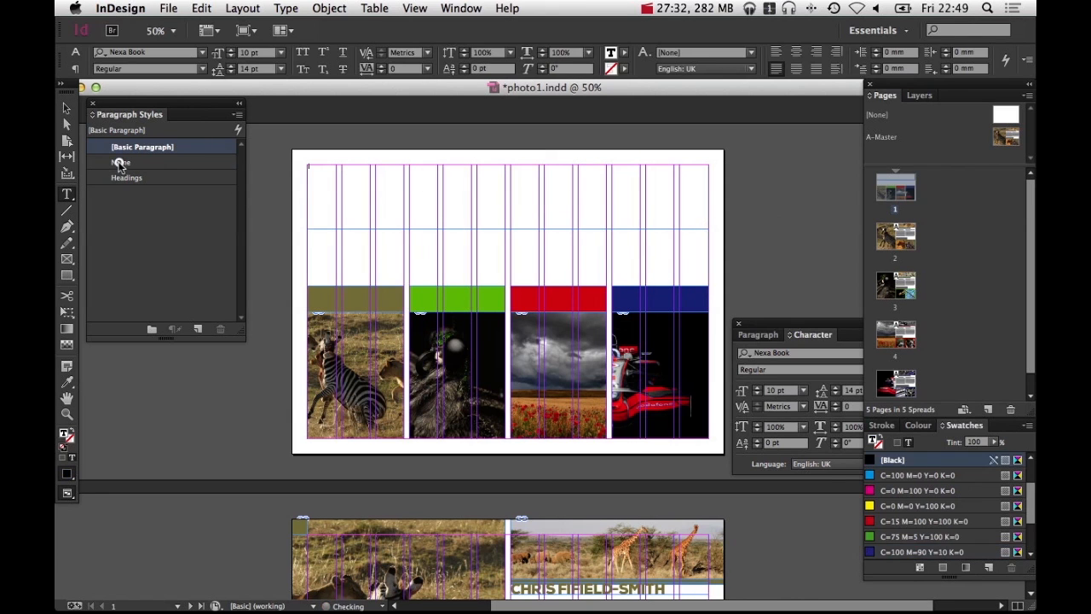
left_click(119, 162)
type("Photography")
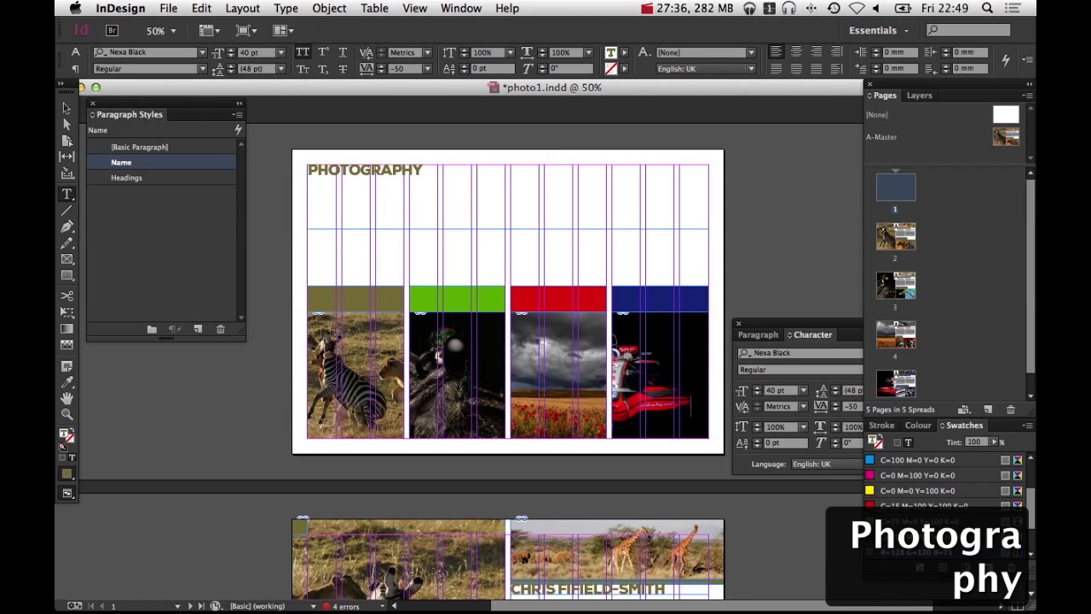
Apply the Headings paragraph style to the Photography text and start a new line after it
key("super+a")
left_click(128, 178)
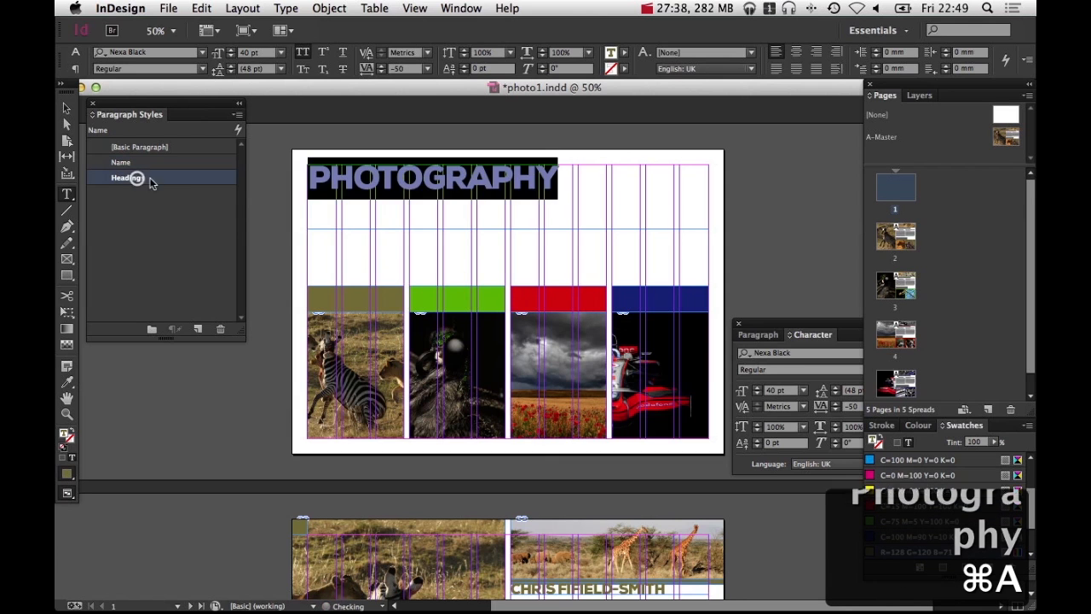
left_click(563, 184)
key("Return")
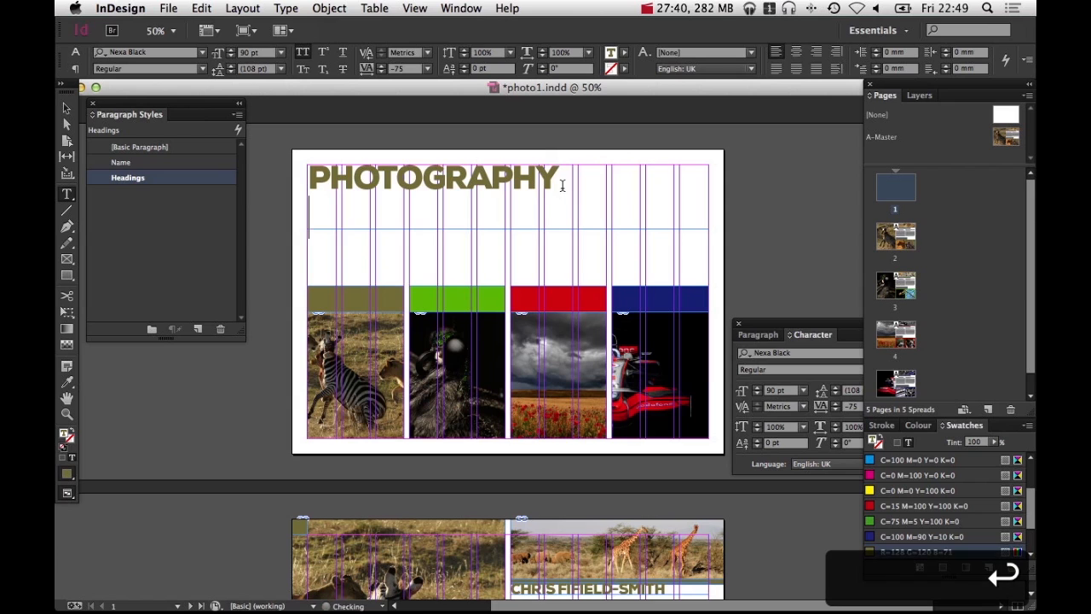
Type the photographer's full name on the new line in the Name paragraph style
left_click(189, 163)
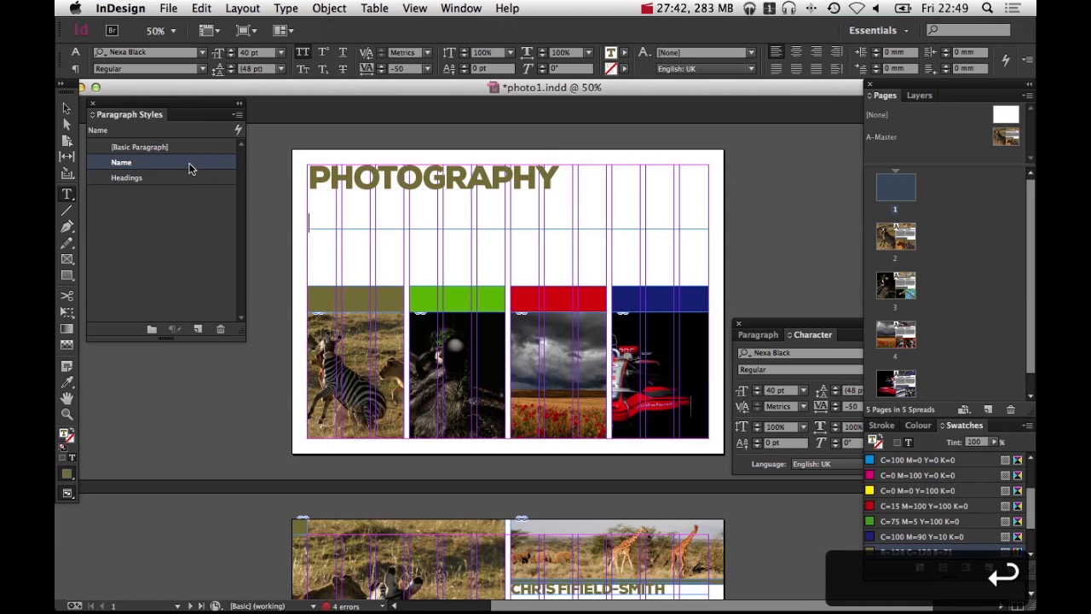
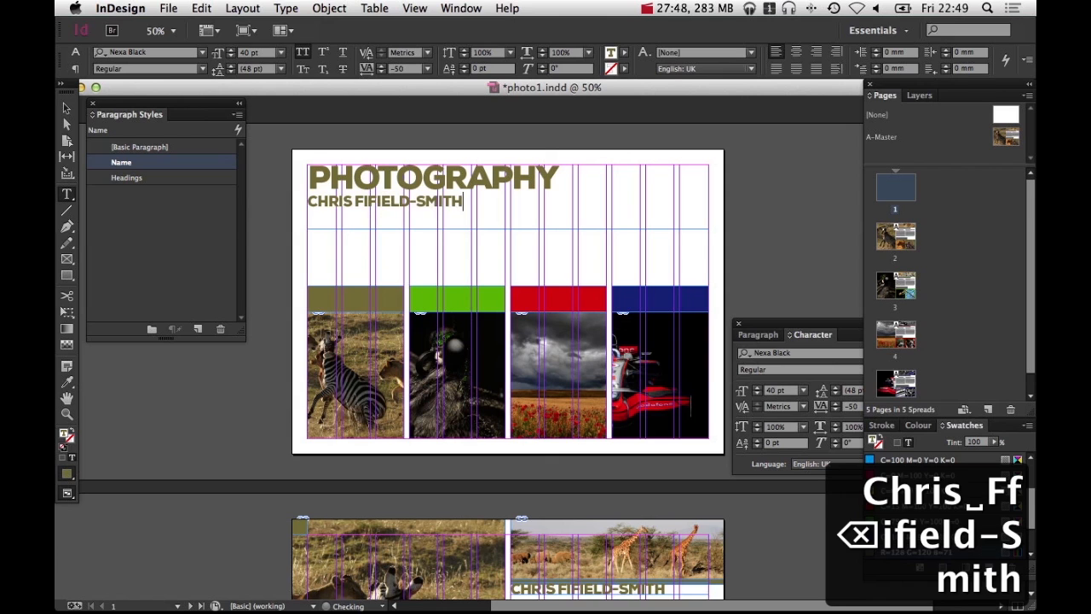
key("Escape")
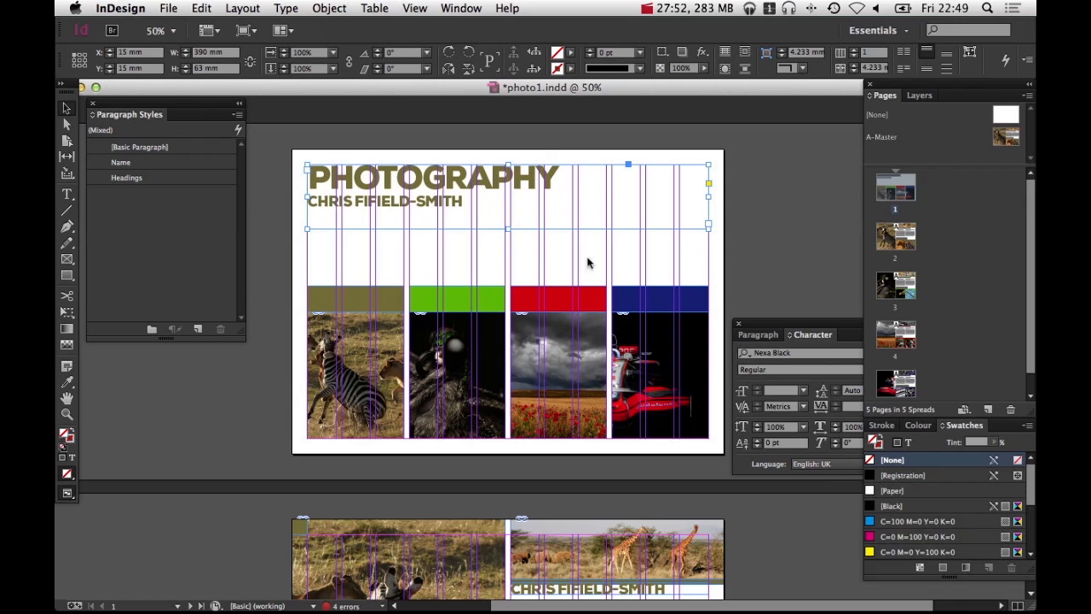
Try filling the title frame with 75% black in CMYK mode, then undo the fill
left_click(918, 424)
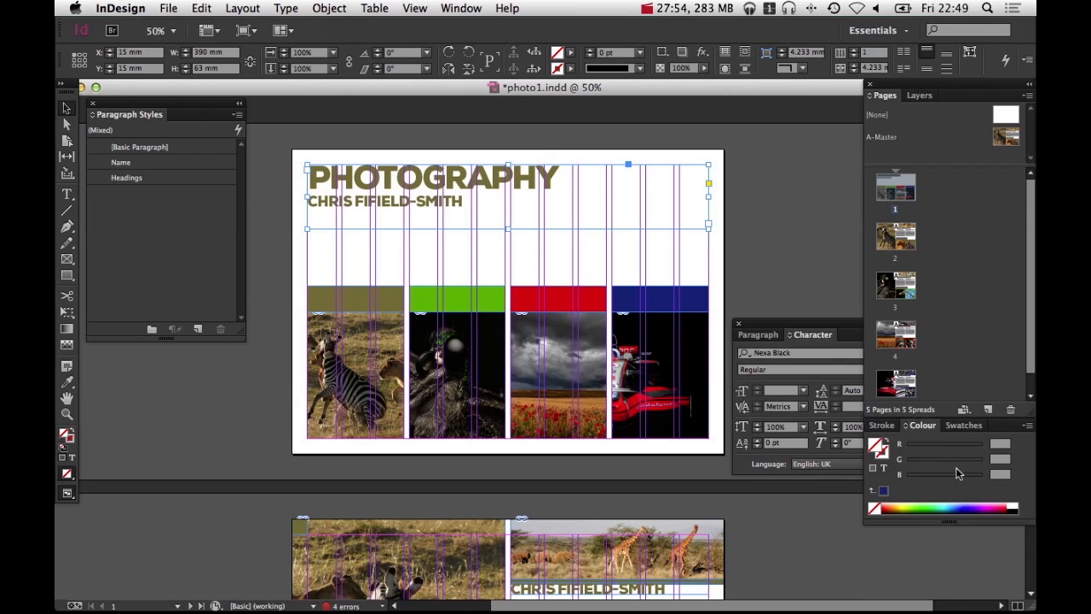
left_click(1027, 425)
left_click(996, 473)
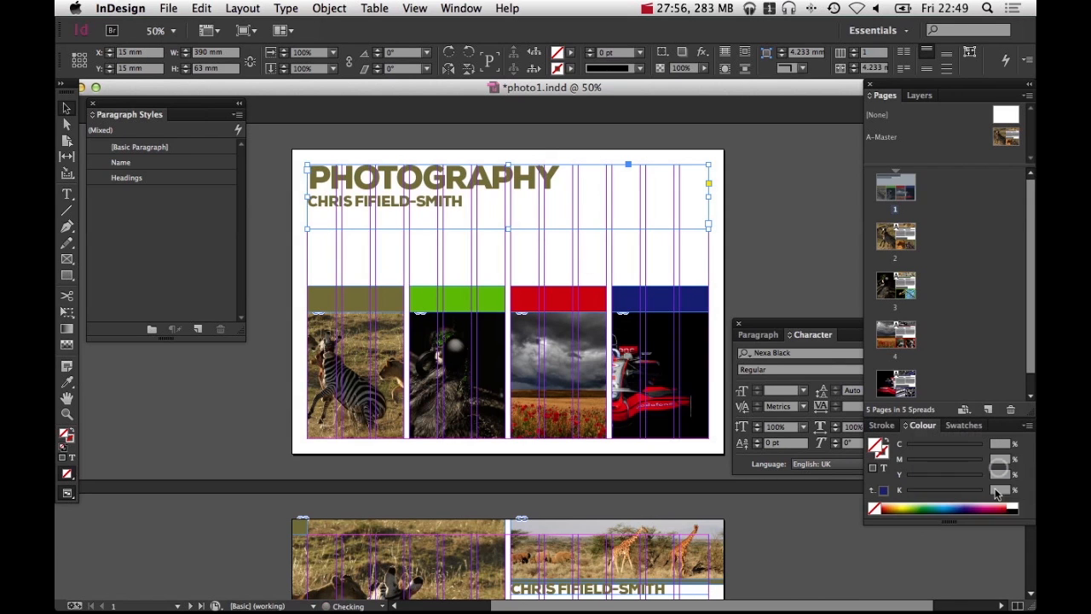
left_click(1009, 503)
left_click_drag(948, 491, 964, 495)
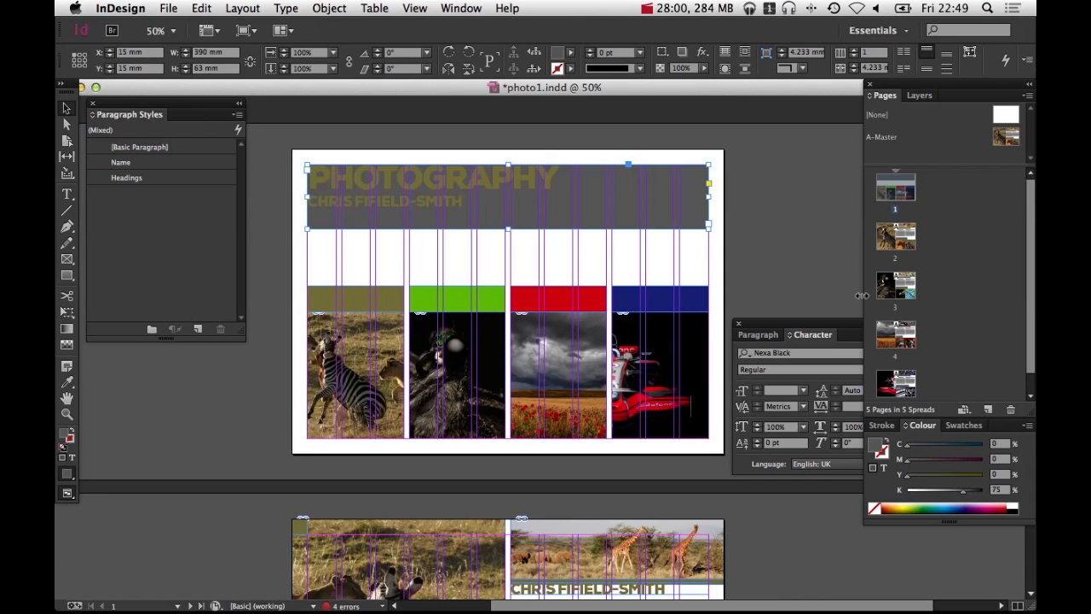
key("super+z")
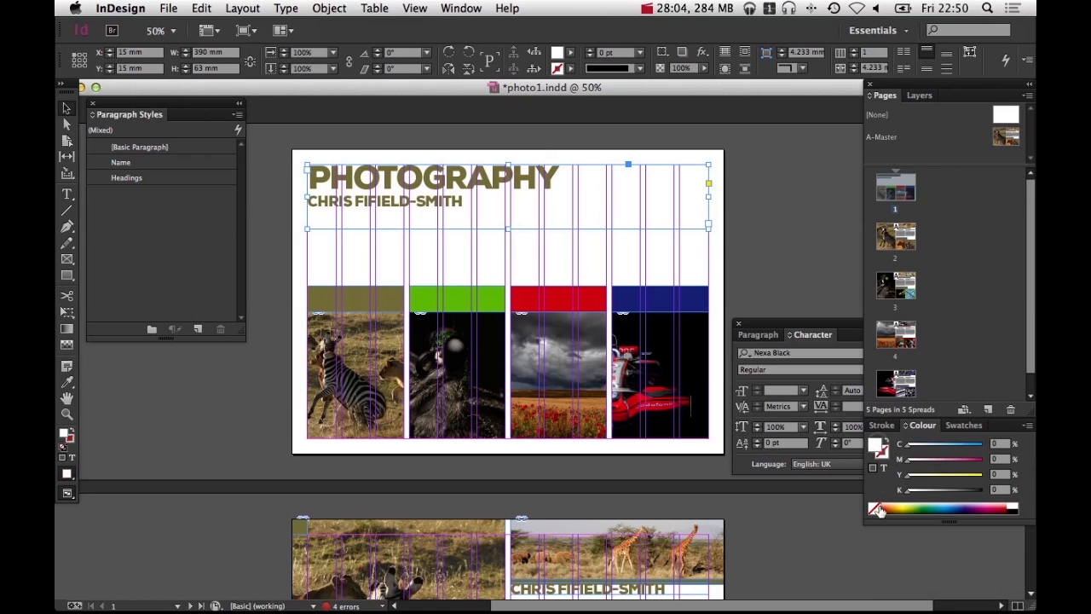
Colour the title text 75% black using the CMYK colour sliders
left_click(884, 467)
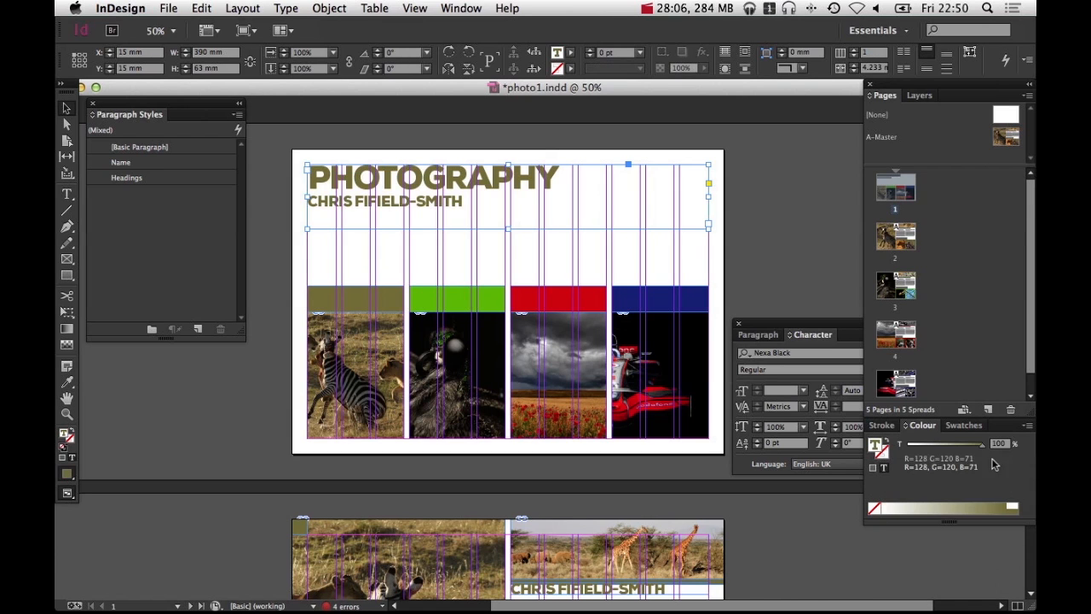
left_click(1028, 424)
left_click(994, 475)
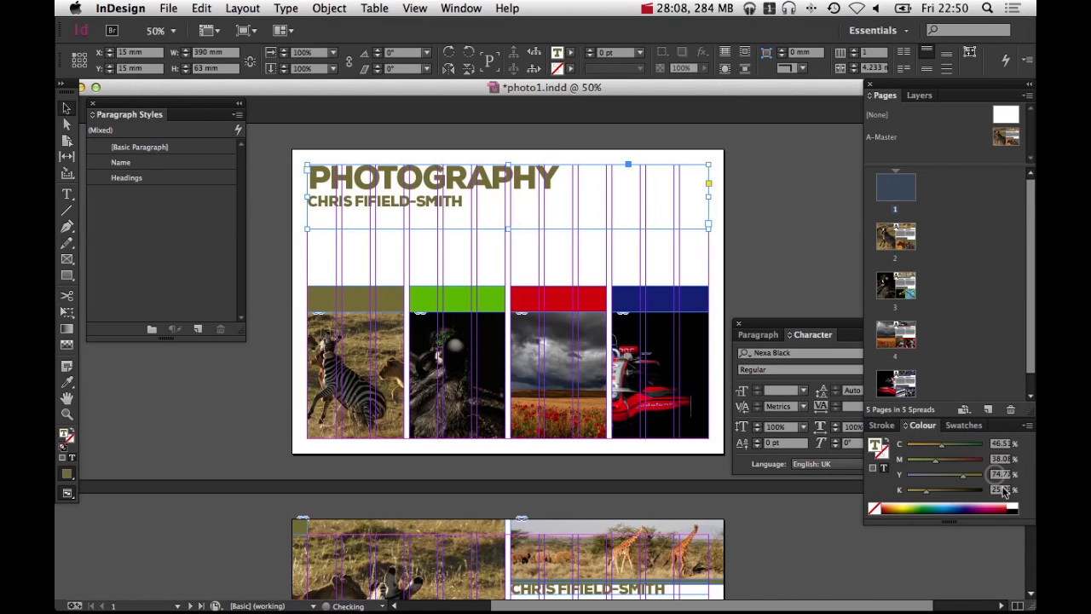
left_click(1012, 508)
left_click_drag(980, 491, 964, 491)
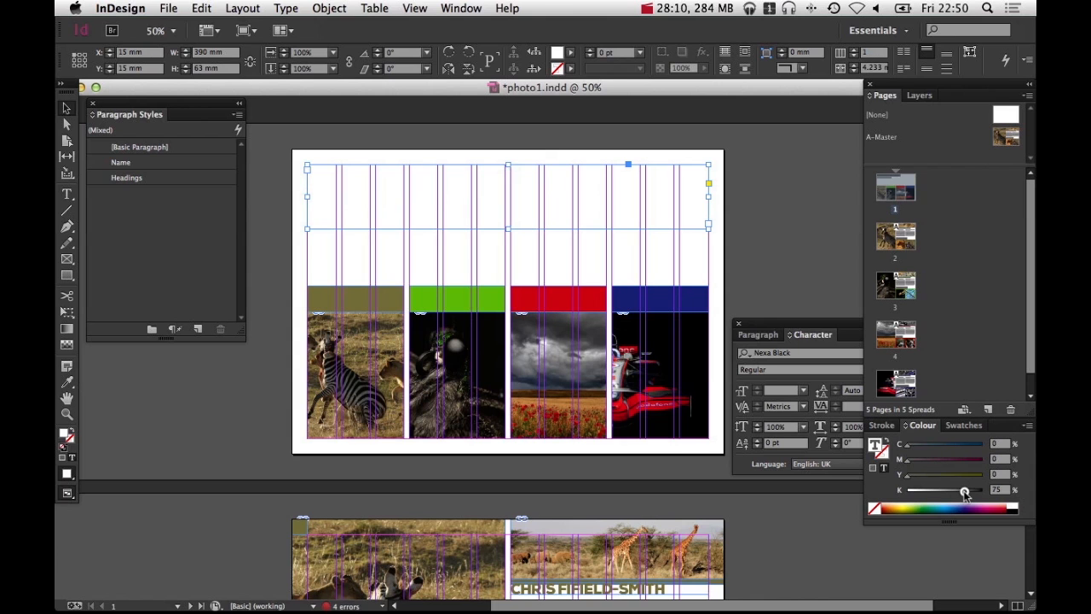
left_click(803, 261)
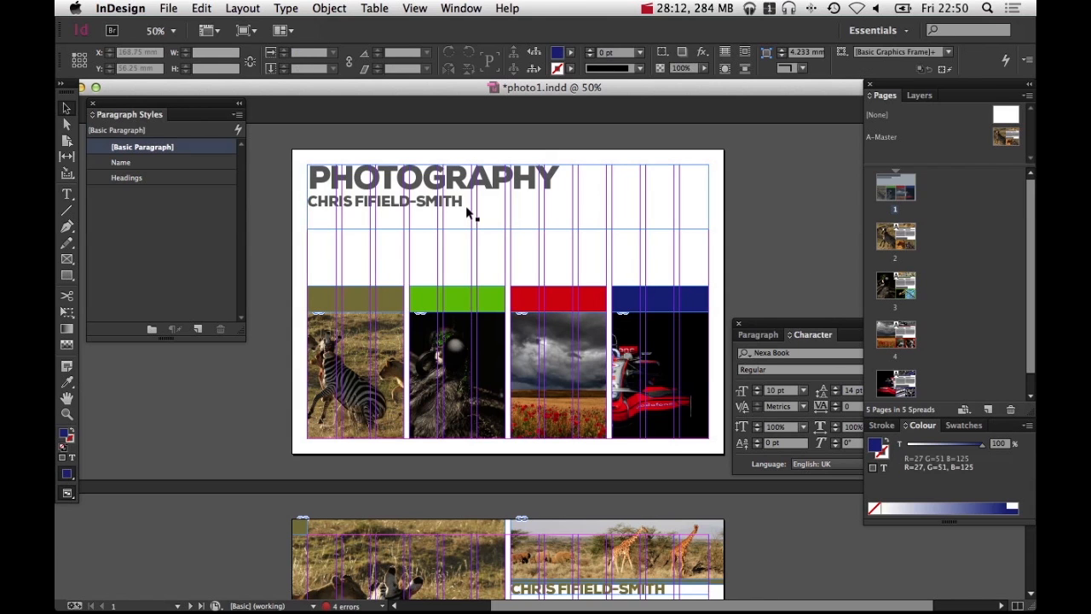
Shorten the title text frame by raising its bottom edge to a 42 mm height
key("w")
left_click(503, 228)
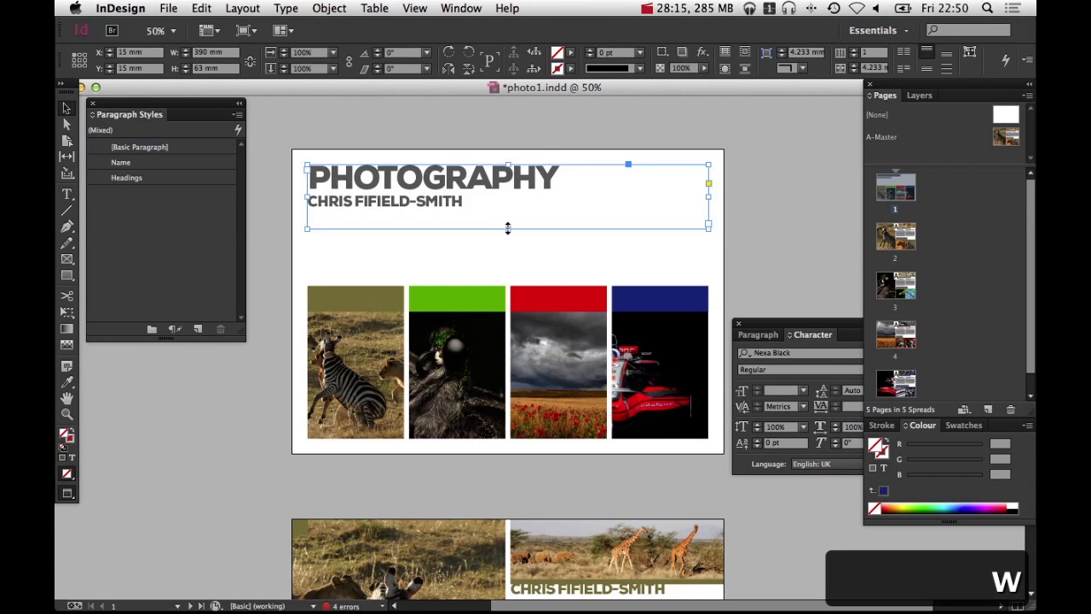
left_click_drag(506, 235, 509, 213)
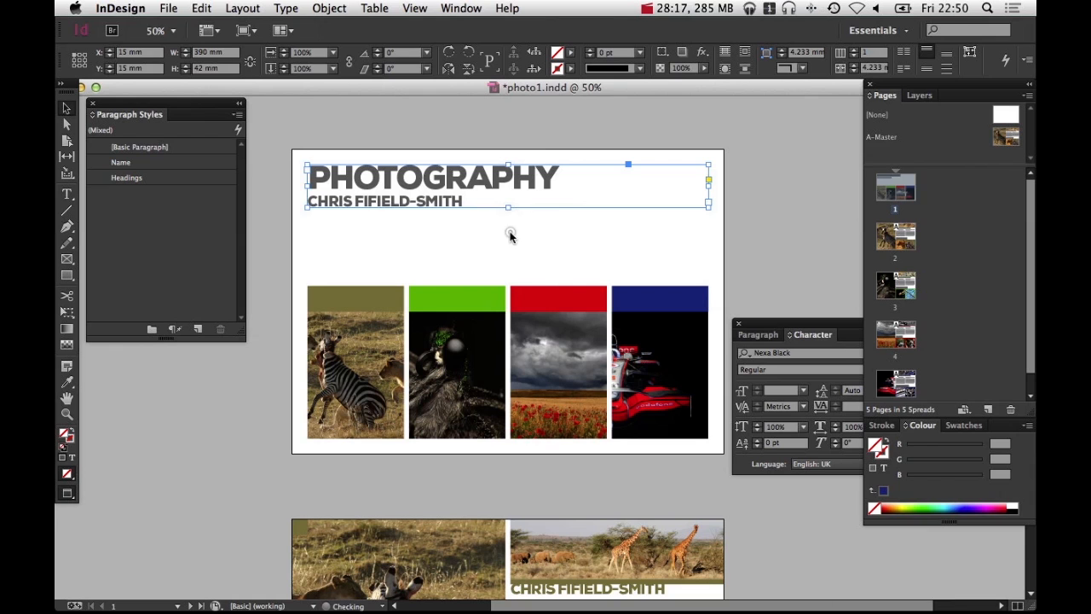
left_click(512, 247)
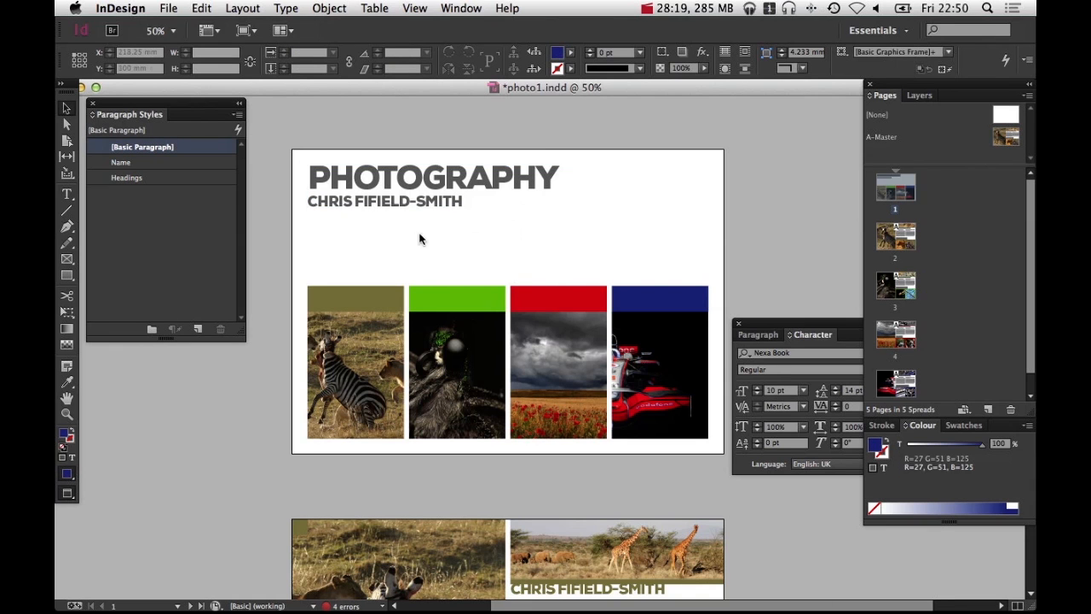
Draw a text frame below the name above the zebra photo and type Contents
left_click_drag(648, 219, 624, 289)
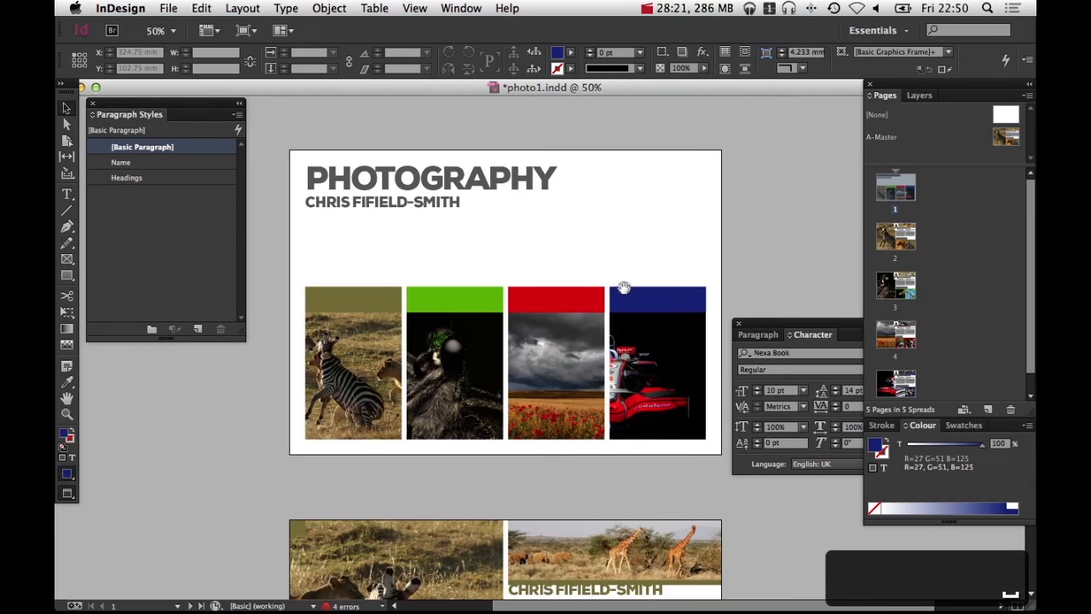
key("w")
left_click(528, 245, "super")
left_click(514, 316, "super")
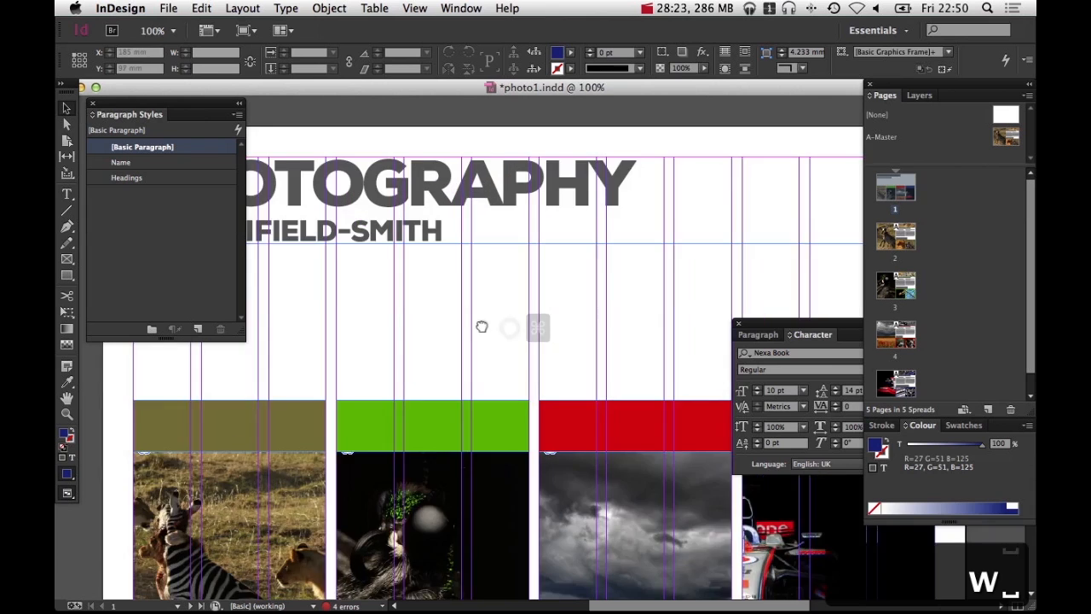
left_click_drag(482, 327, 585, 245)
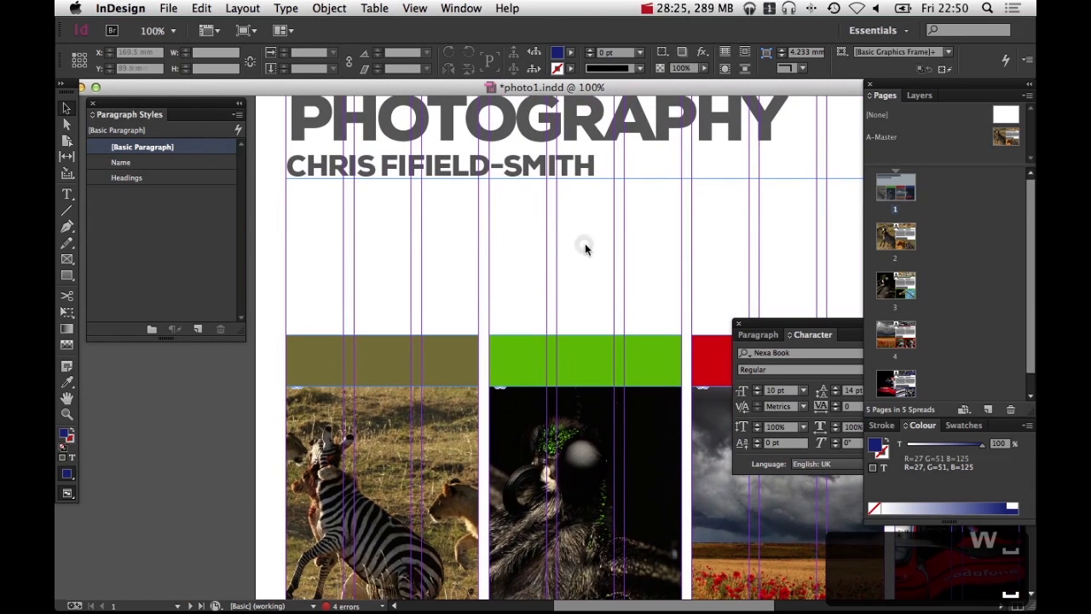
left_click(67, 195)
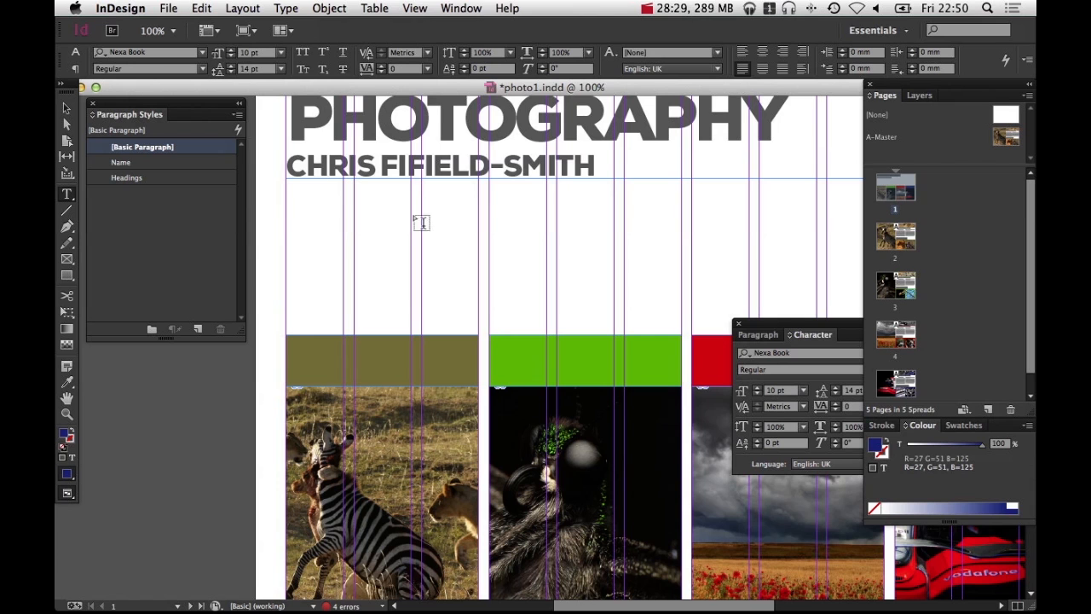
scroll(512, 247, "right", 10)
left_click_drag(461, 265, 284, 268)
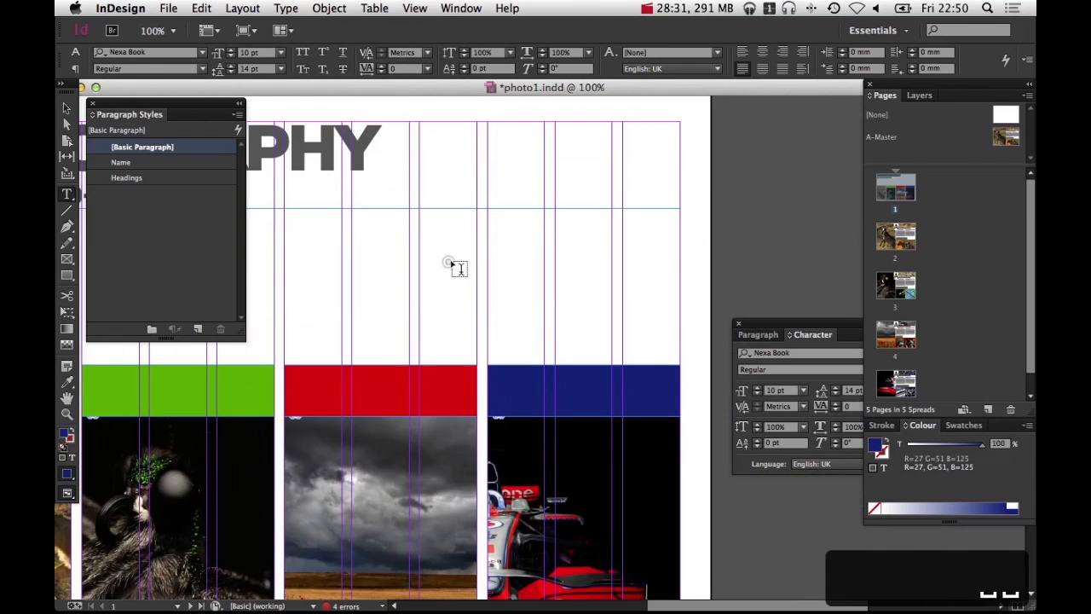
key("v")
left_click_drag(382, 270, 716, 260)
left_click_drag(390, 302, 489, 294)
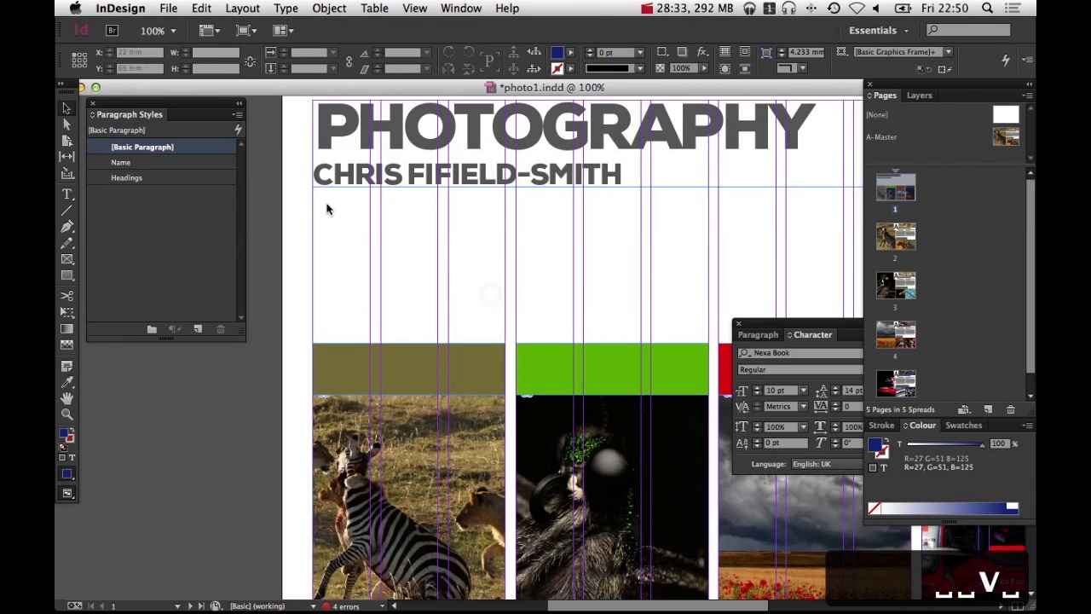
key("t")
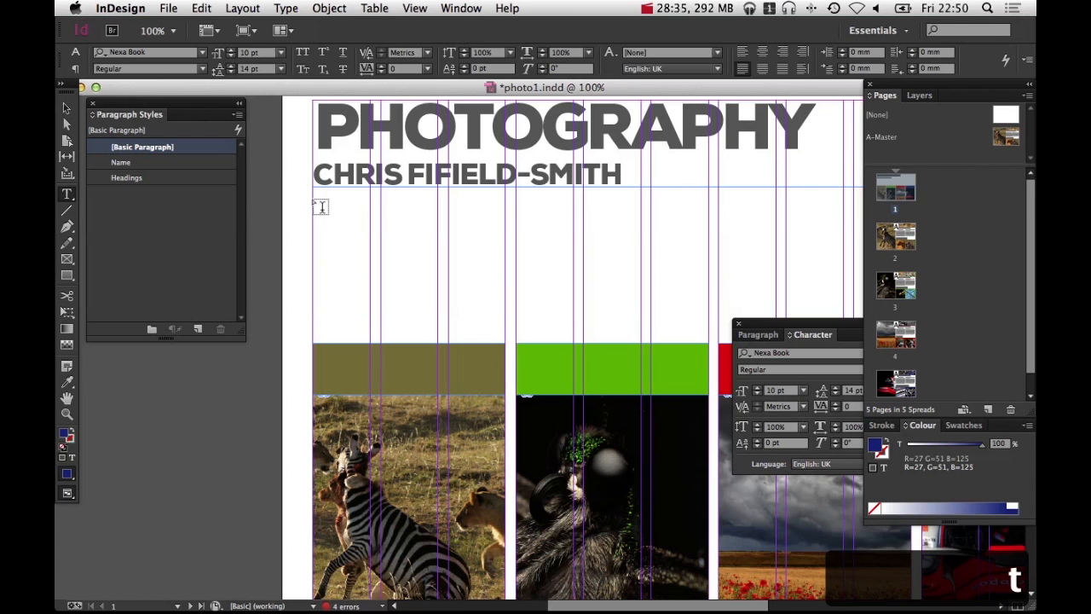
left_click_drag(313, 202, 504, 334)
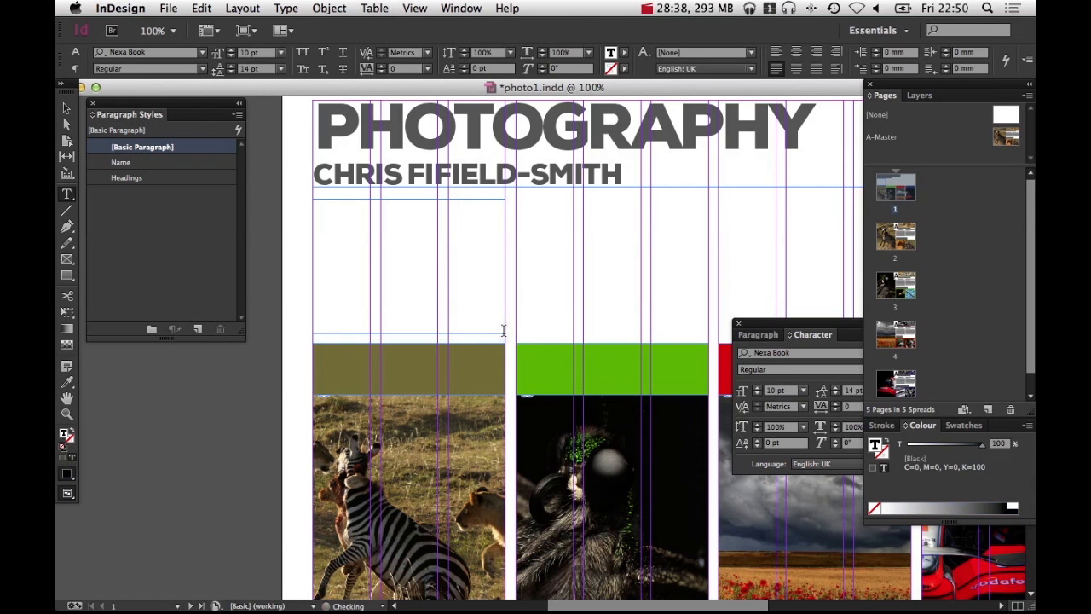
type("Contents")
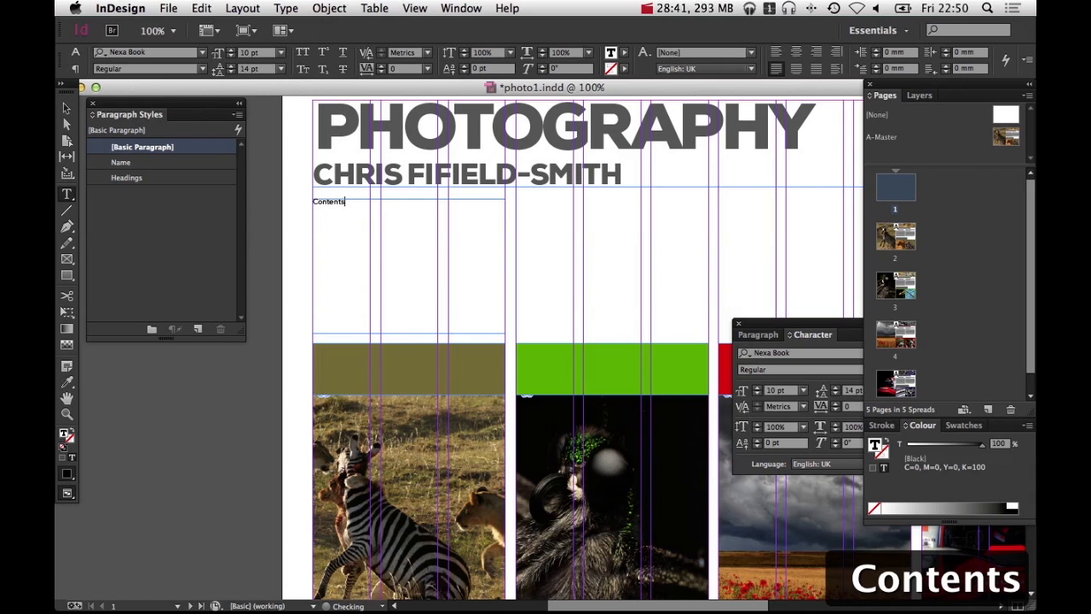
Add two lines, Page tab 1 and Page tab 2, under the Contents heading
key("Return")
type("Page")
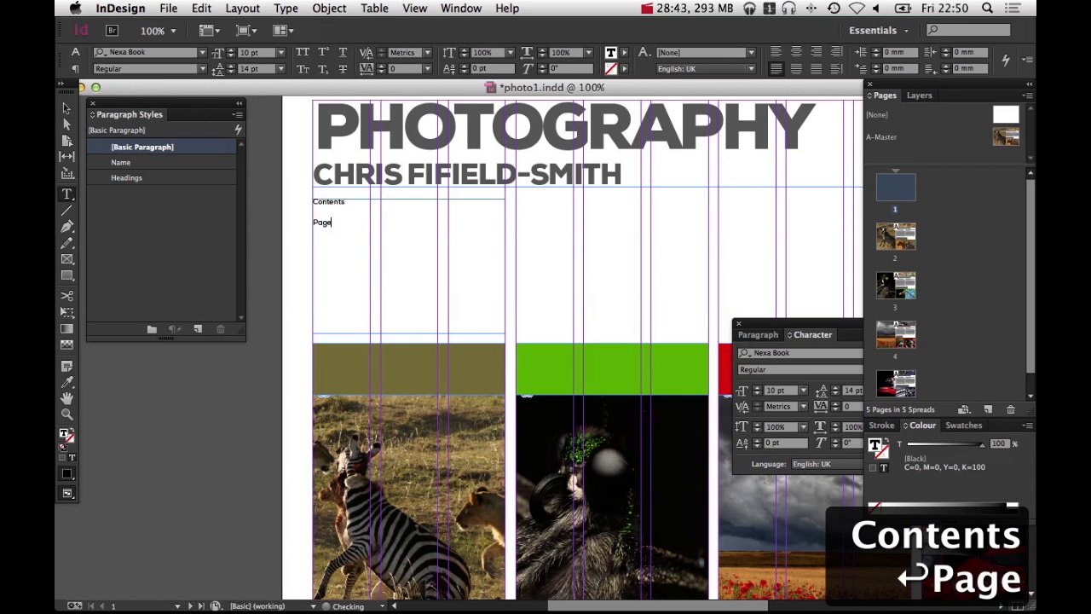
key("Tab")
type("1")
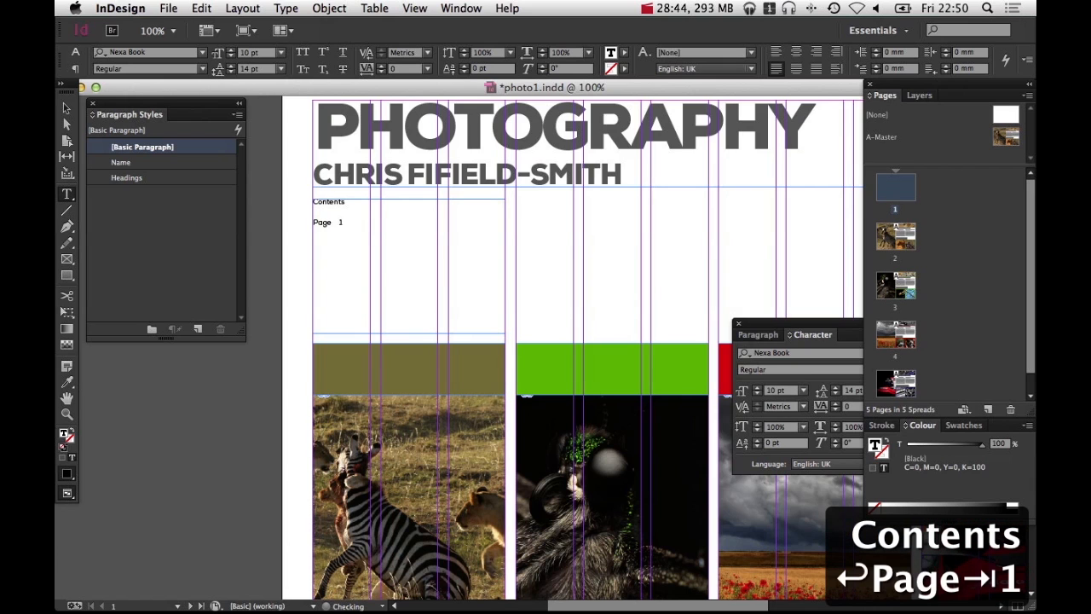
key("Return")
type("Page")
key("Tab")
type("2")
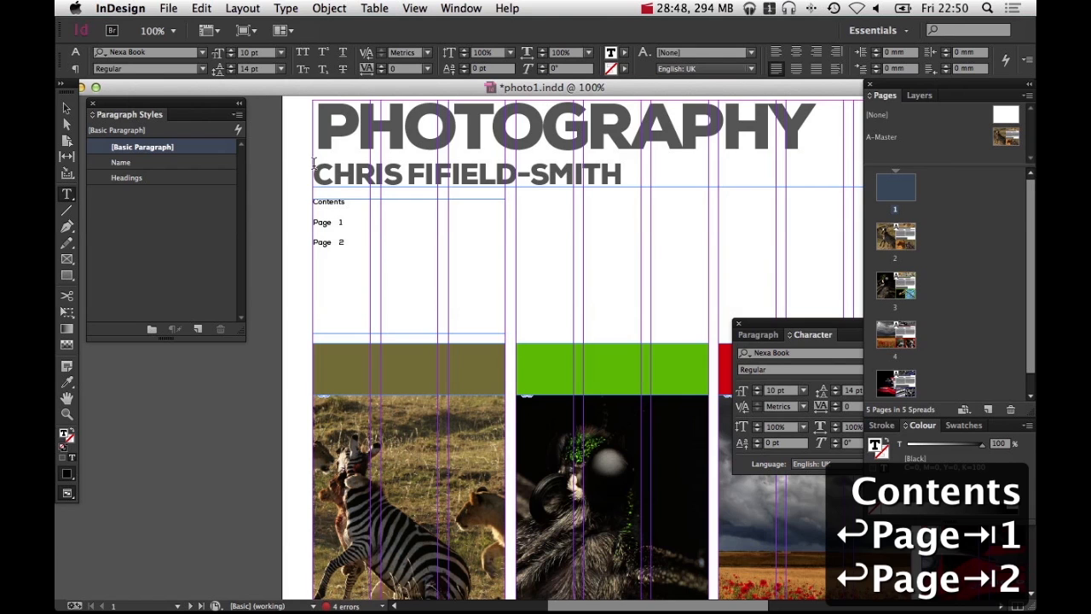
Apply the Name paragraph style to the Contents heading and colour it 75% black with the CMYK sliders
triple_click(394, 201)
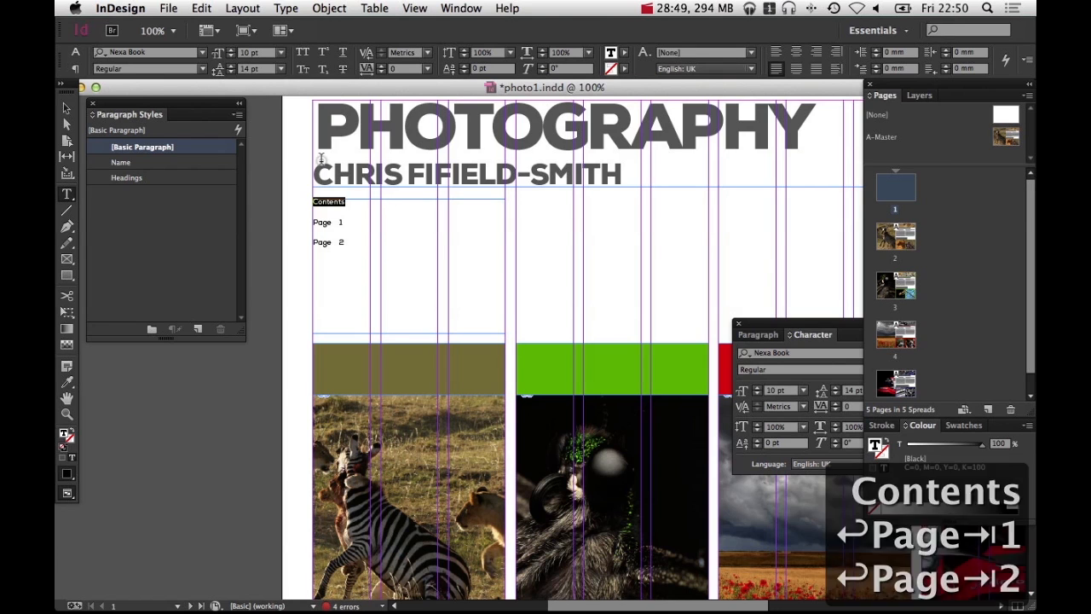
left_click(156, 162)
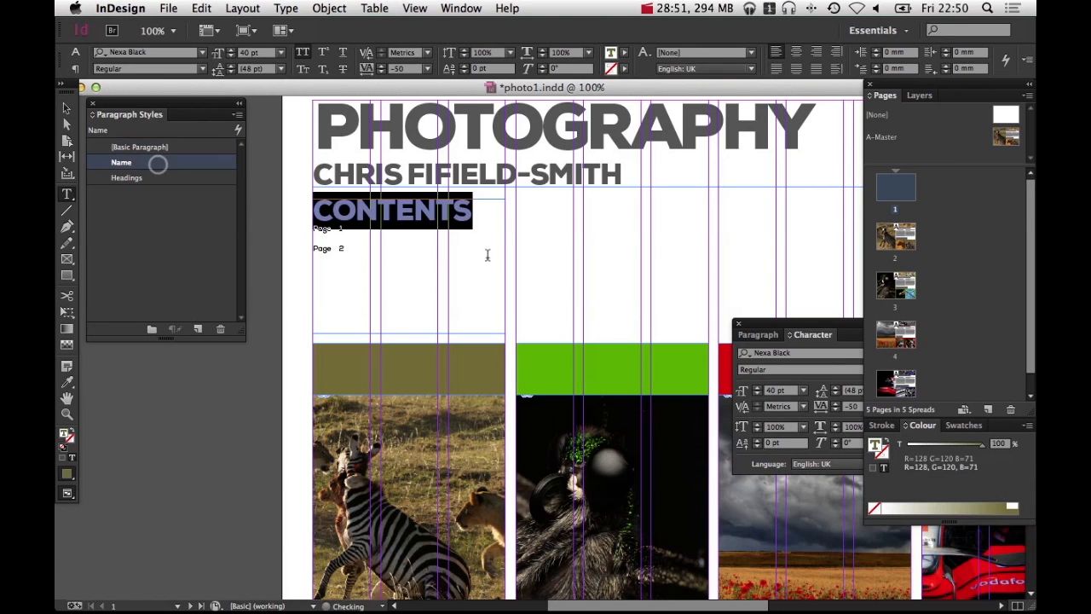
left_click(1028, 426)
left_click(997, 470)
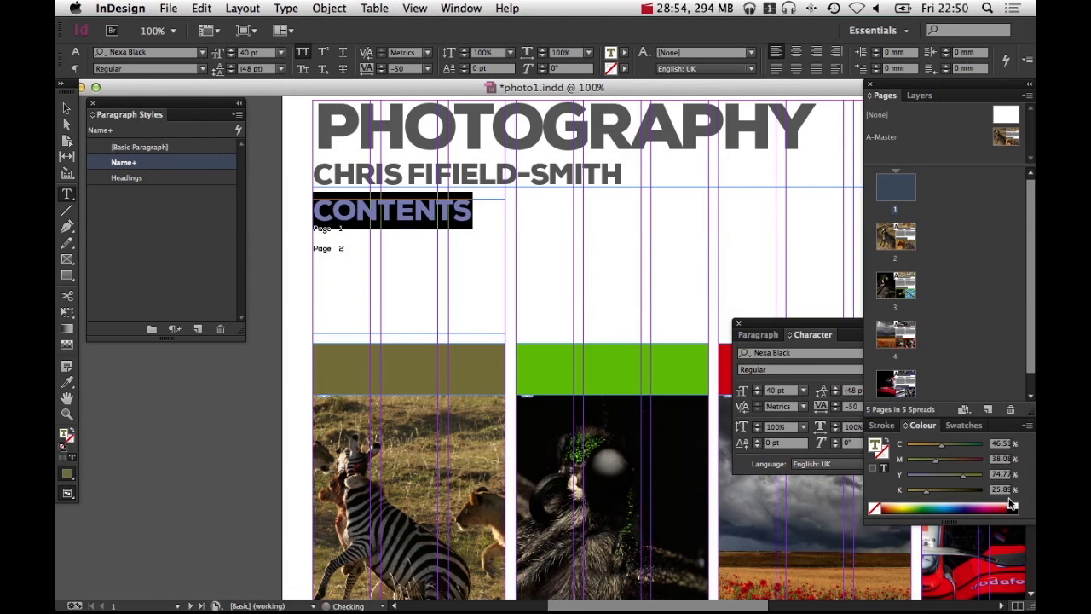
left_click(1012, 506)
left_click_drag(982, 491, 964, 492)
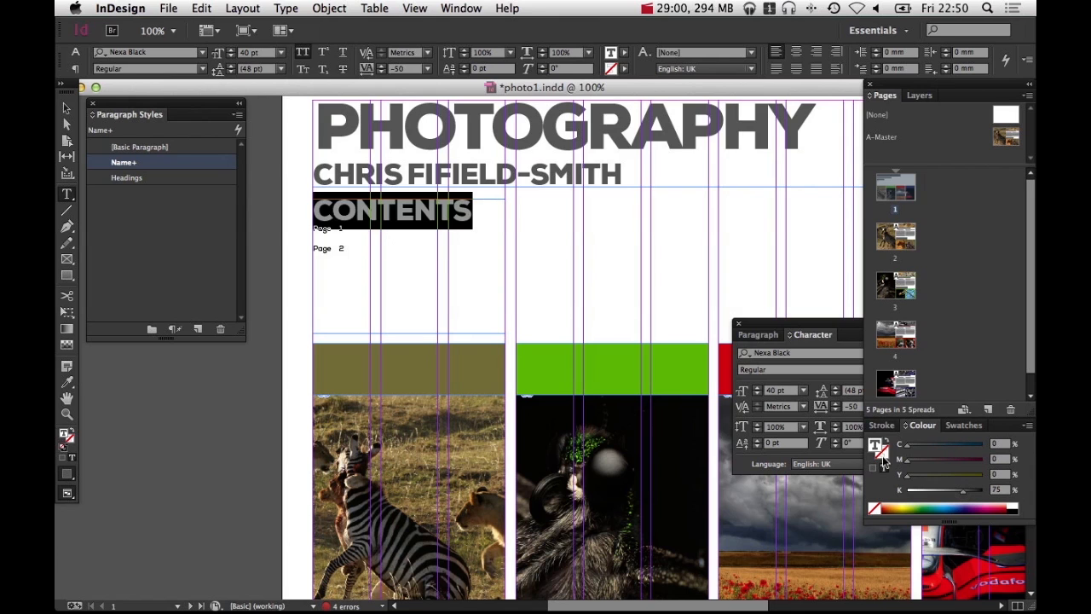
Set the Contents heading's font size to 24 pt
left_click(771, 390)
type("20")
key("Return")
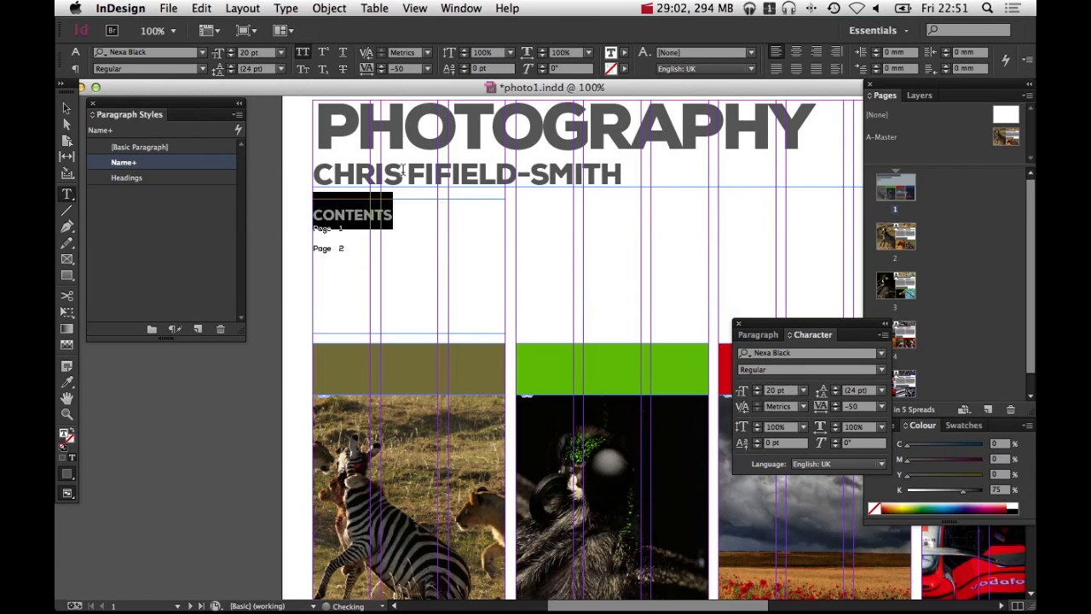
triple_click(386, 216)
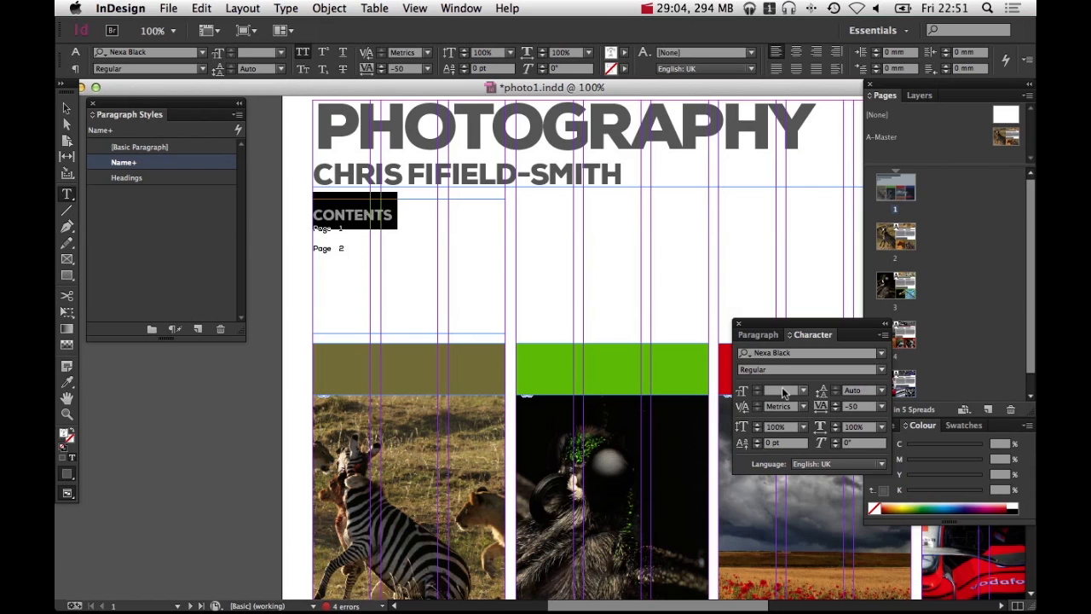
type("24")
key("Return")
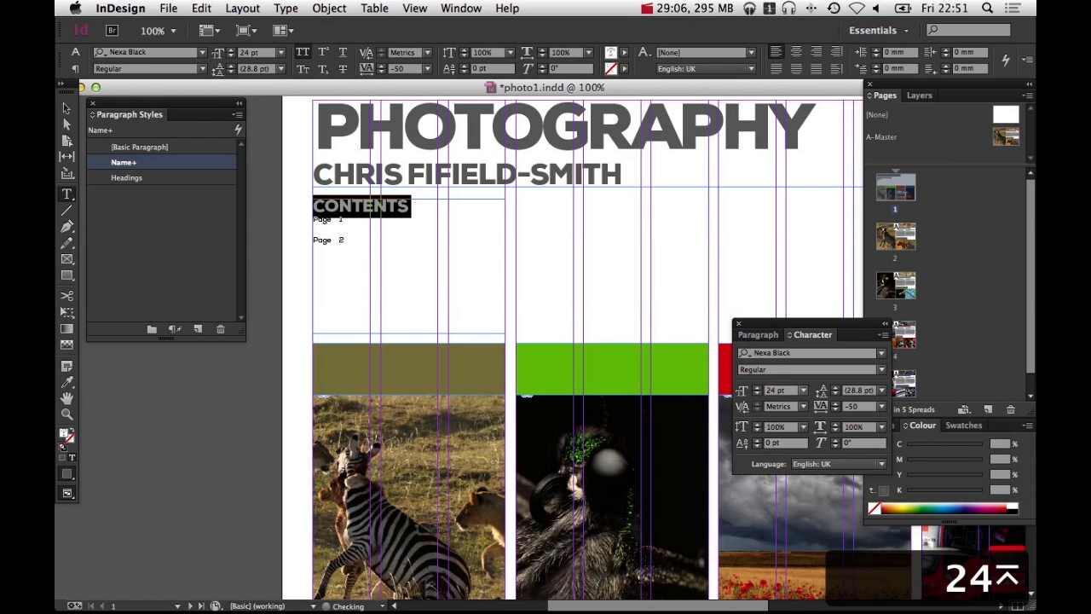
Add 5 mm of space after the Contents heading paragraph
left_click(758, 335)
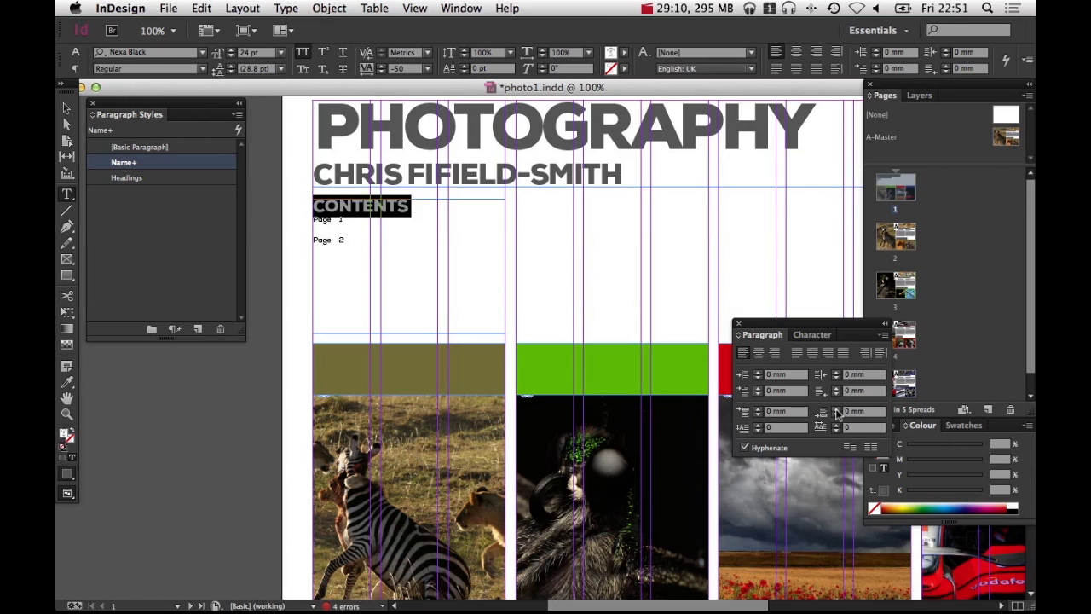
left_click(836, 411)
left_click(835, 411)
left_click(835, 411)
left_click(836, 411)
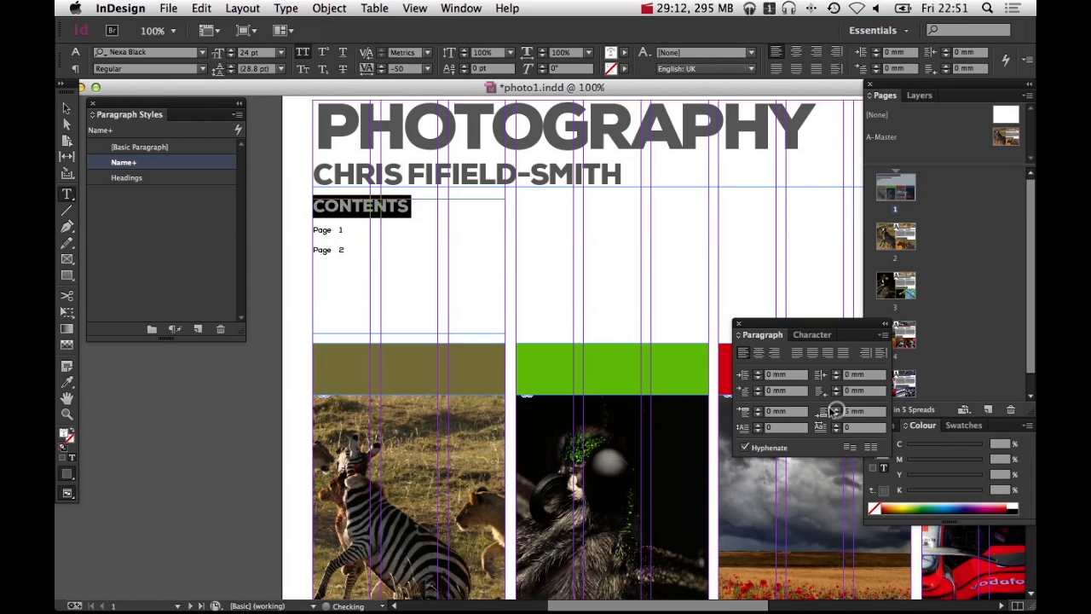
Set the font size of the two page entry lines to 19 pt
left_click_drag(406, 258, 248, 236)
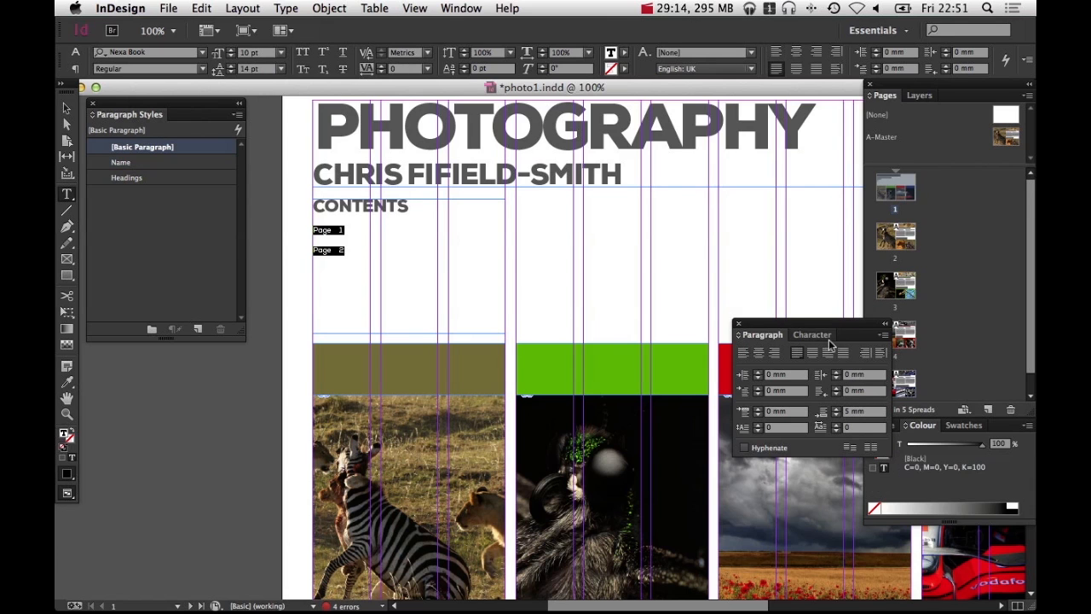
left_click(825, 336)
left_click(758, 388)
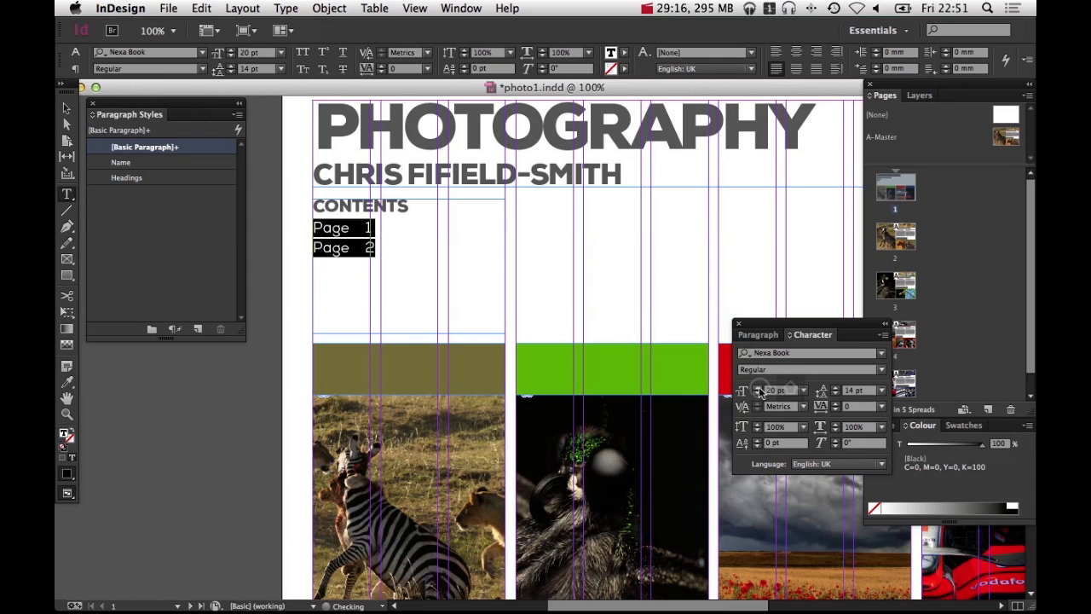
left_click(758, 394)
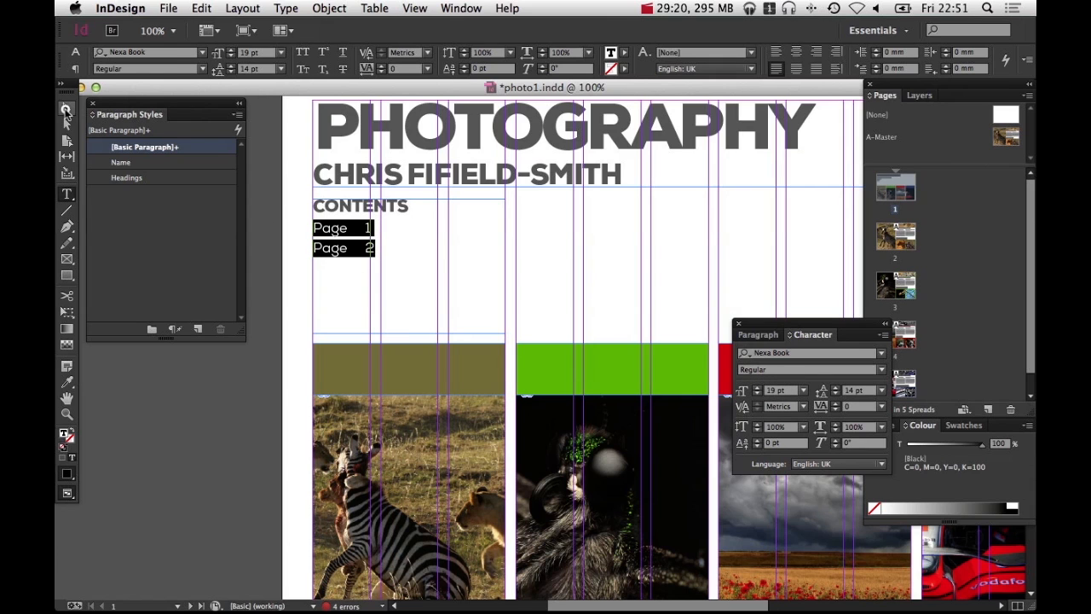
Add a left tab stop at about 66 mm for the page entry lines so the page numbers align
left_click(66, 109)
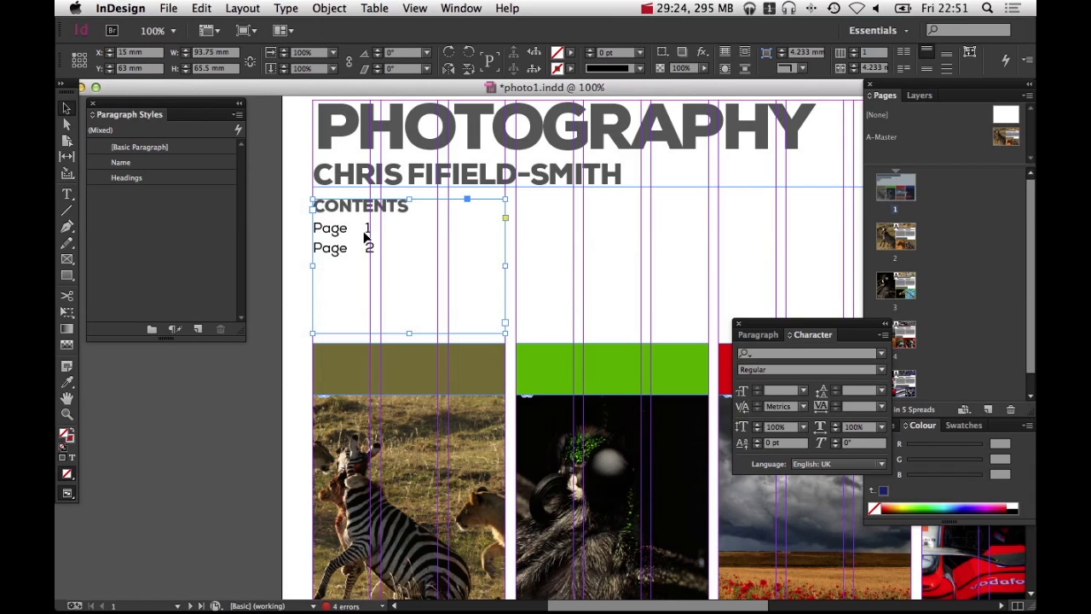
double_click(365, 228)
key("super+a")
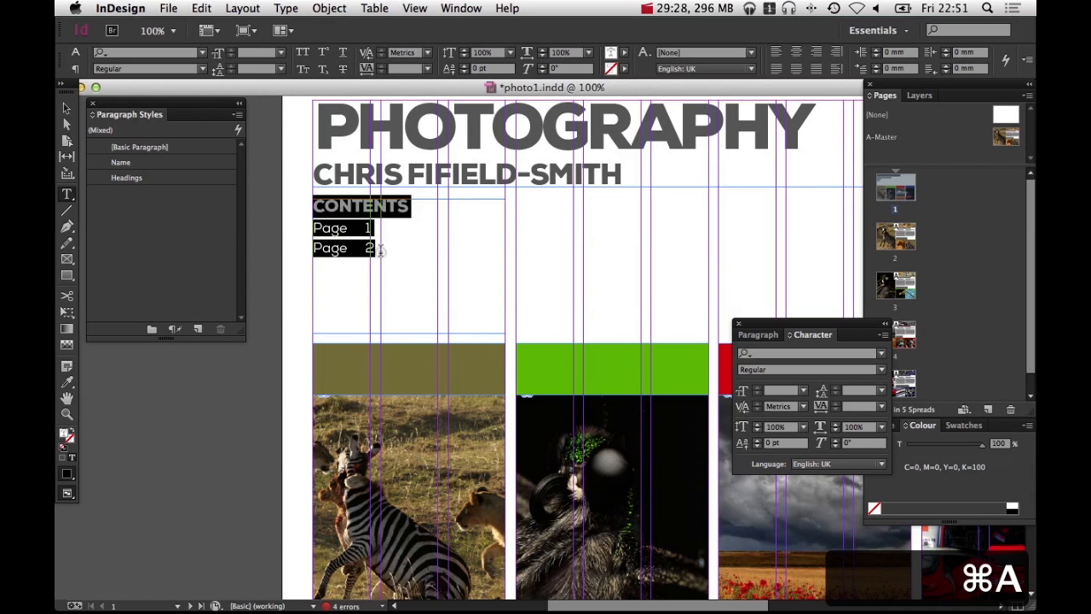
left_click_drag(379, 249, 285, 231)
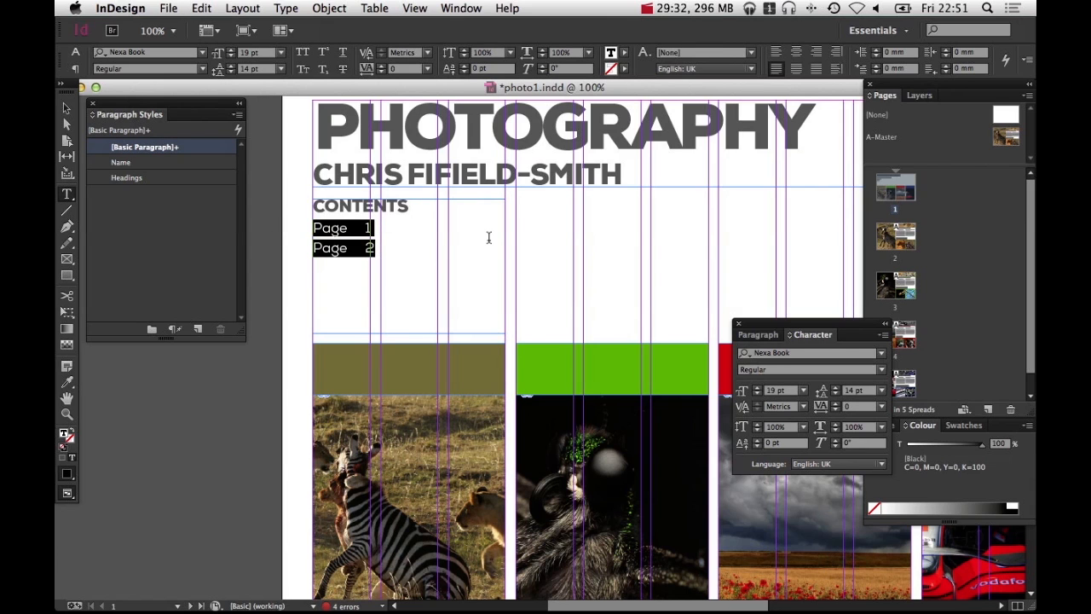
key("super")
key("super+shift+t")
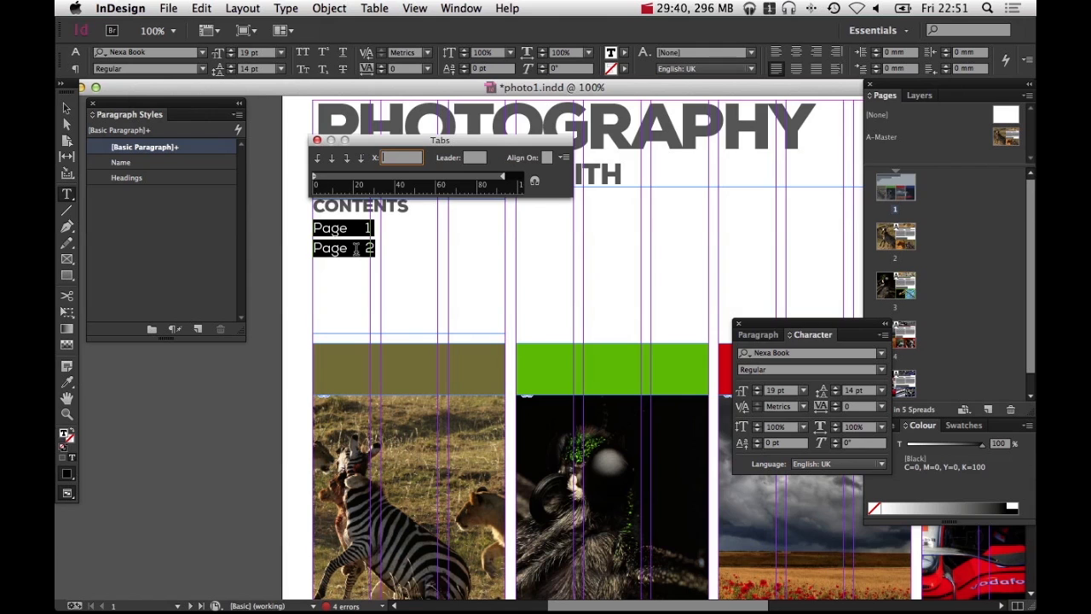
left_click_drag(420, 179, 446, 179)
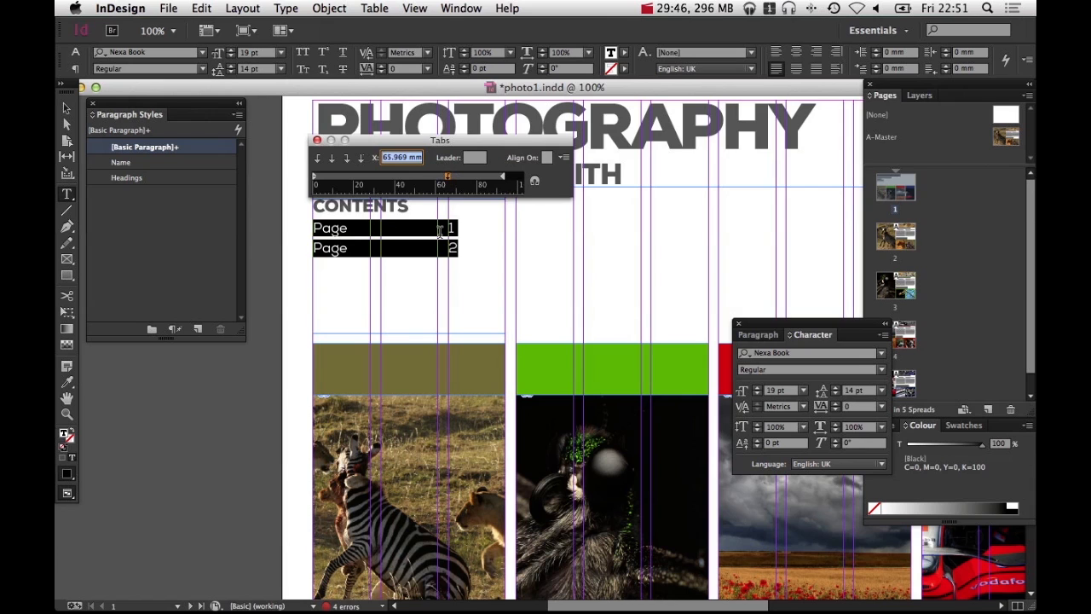
left_click(317, 140)
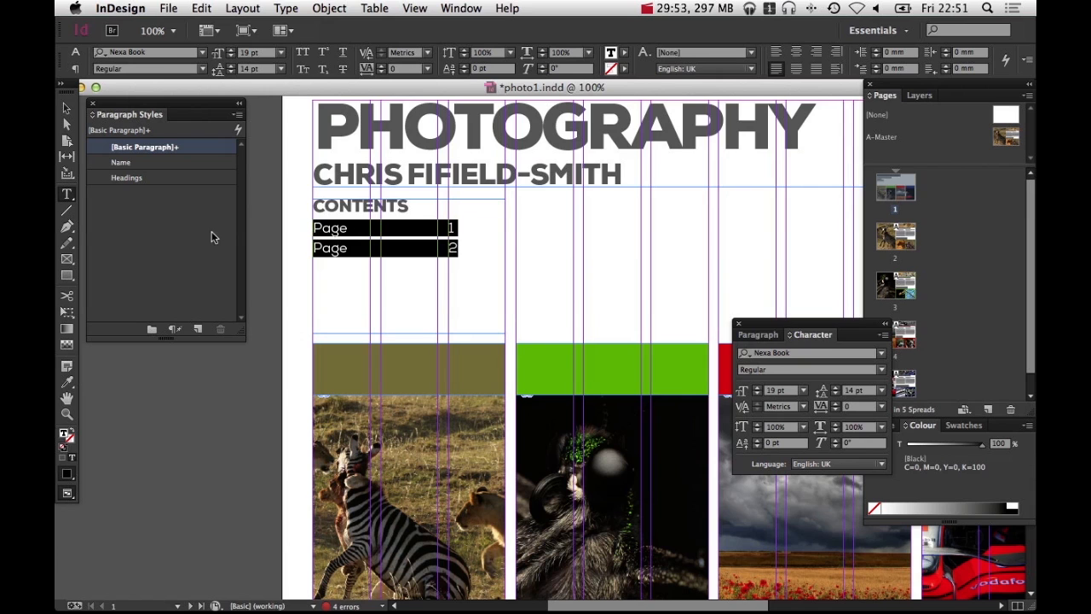
Create a new paragraph style from the page entries and name it Contents entry
left_click(197, 329)
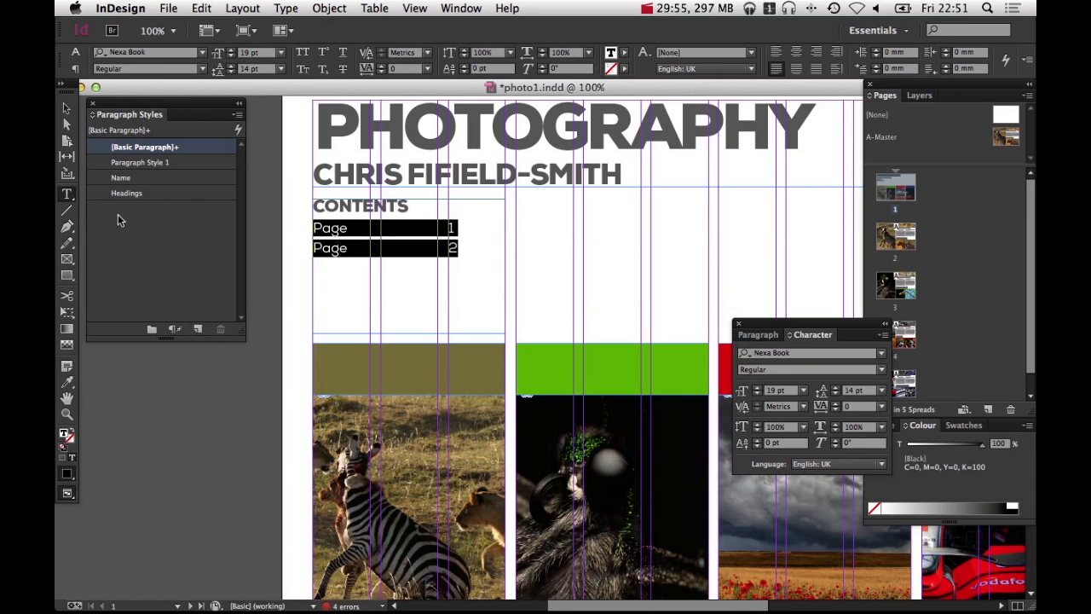
left_click(132, 164)
double_click(132, 163)
type("C")
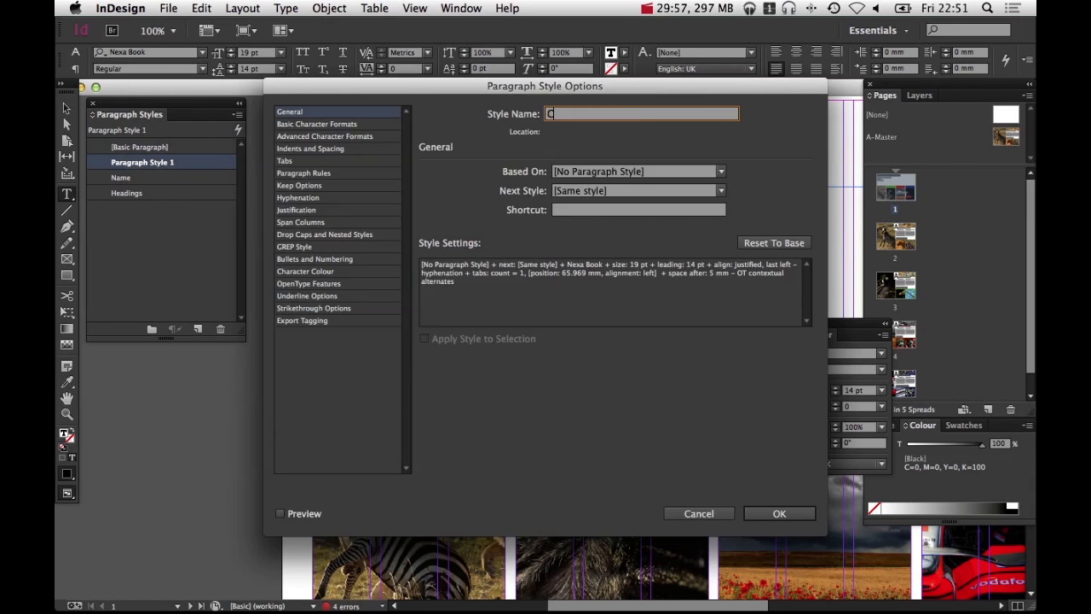
type("ontents entry")
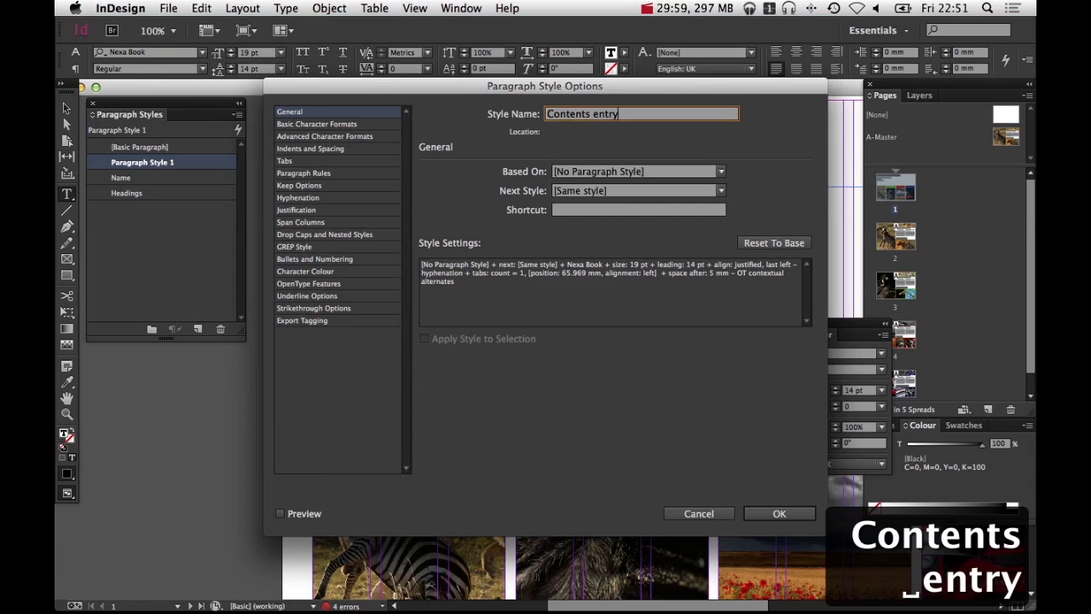
key("Return")
Create a new paragraph style from the Contents heading and name it Contents header
triple_click(418, 212)
left_click(123, 177)
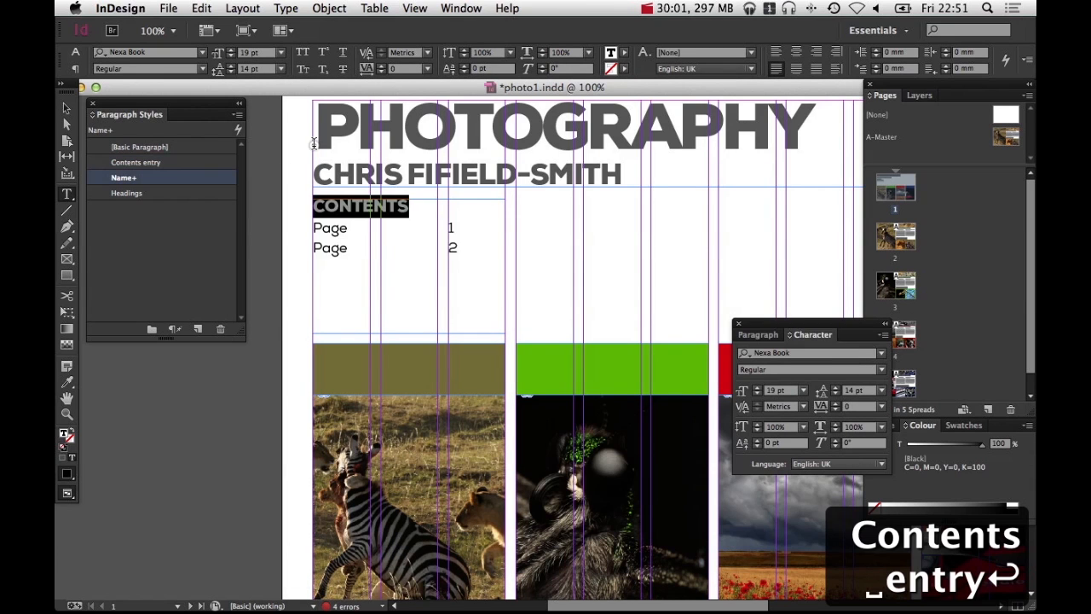
left_click(198, 328)
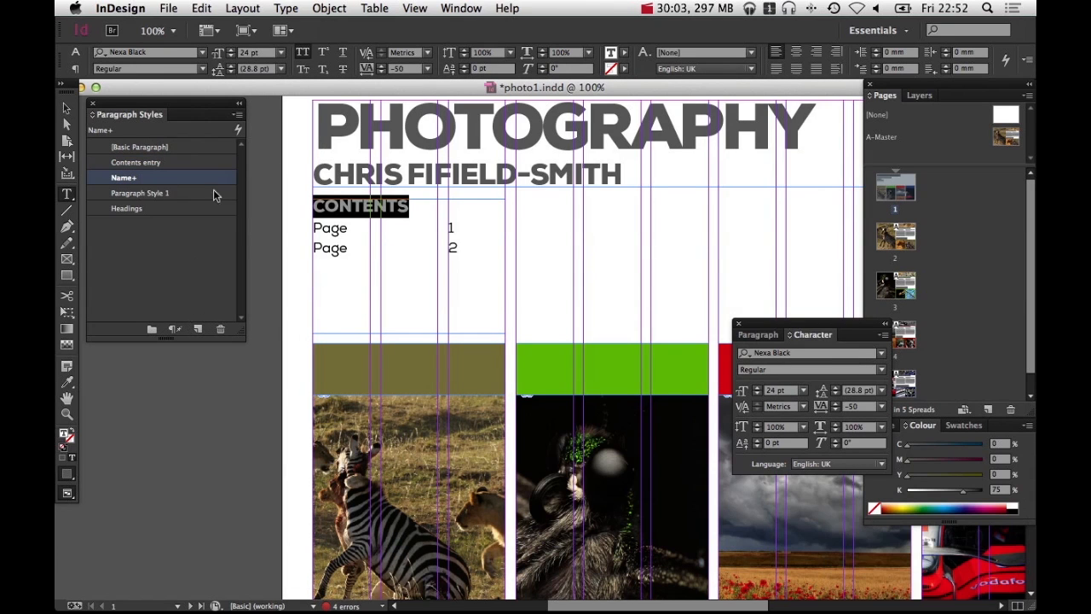
double_click(164, 193)
type("Cont")
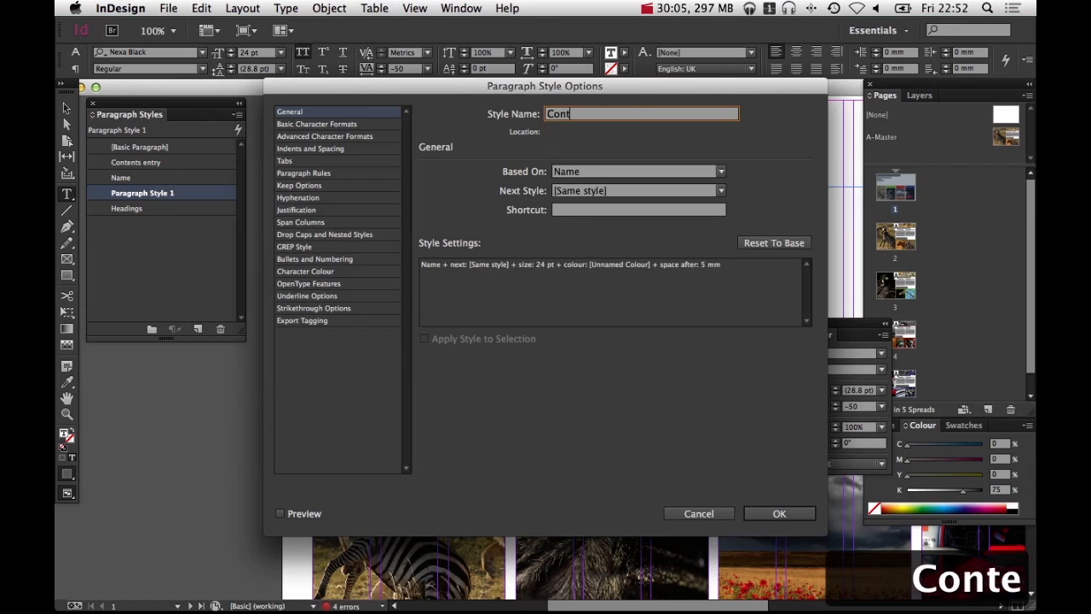
type("ents header")
key("Return")
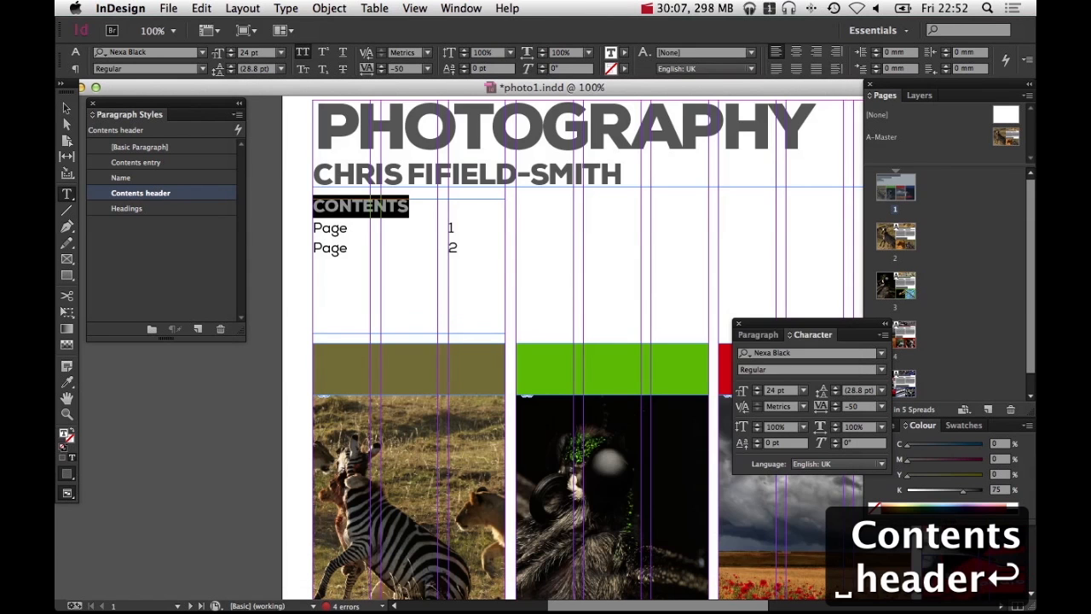
Delete the sample Contents text frame
left_click(66, 108)
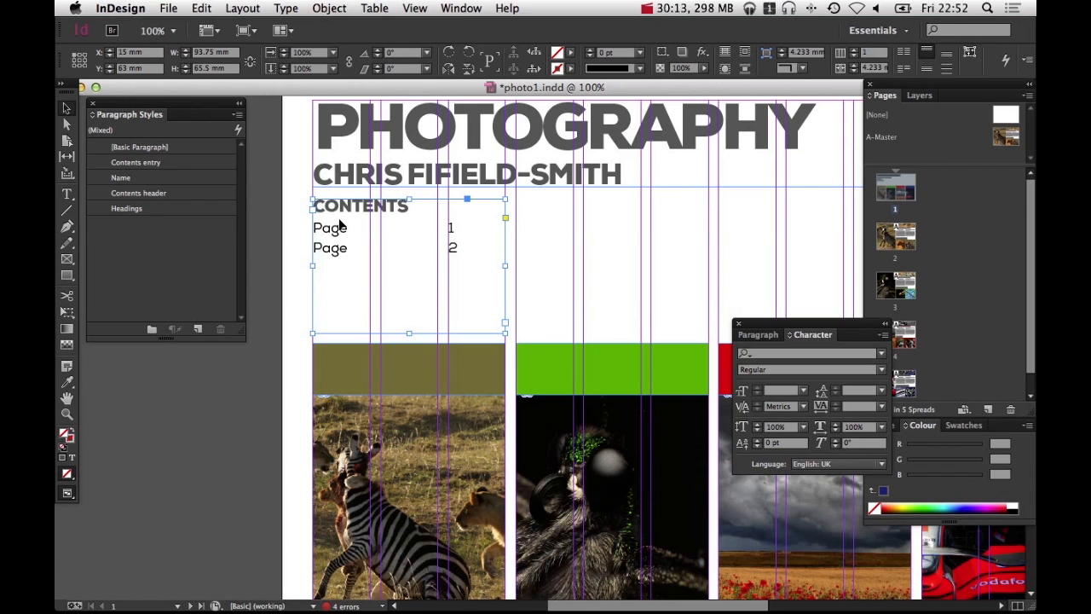
key("BackSpace")
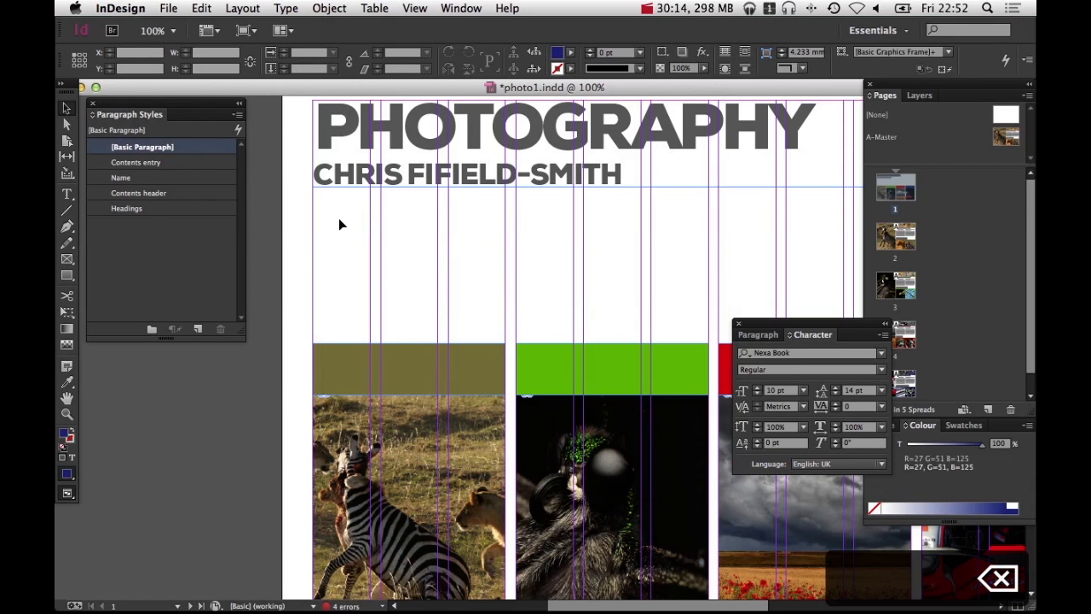
Open the Table of Contents dialog and set the title style to Contents header and the entry style to Contents entry
left_click(198, 8)
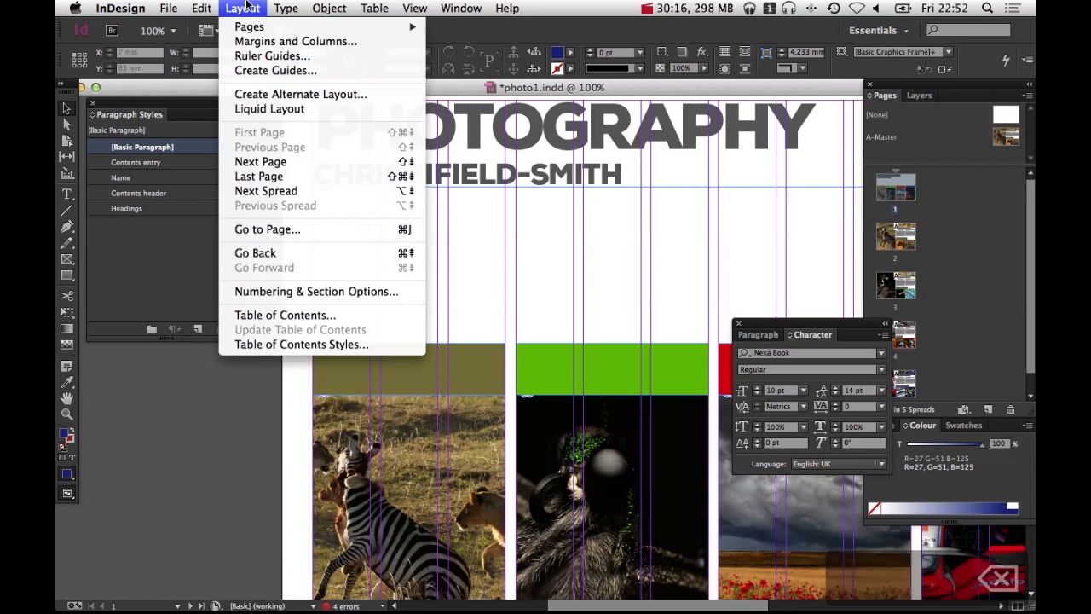
left_click(287, 314)
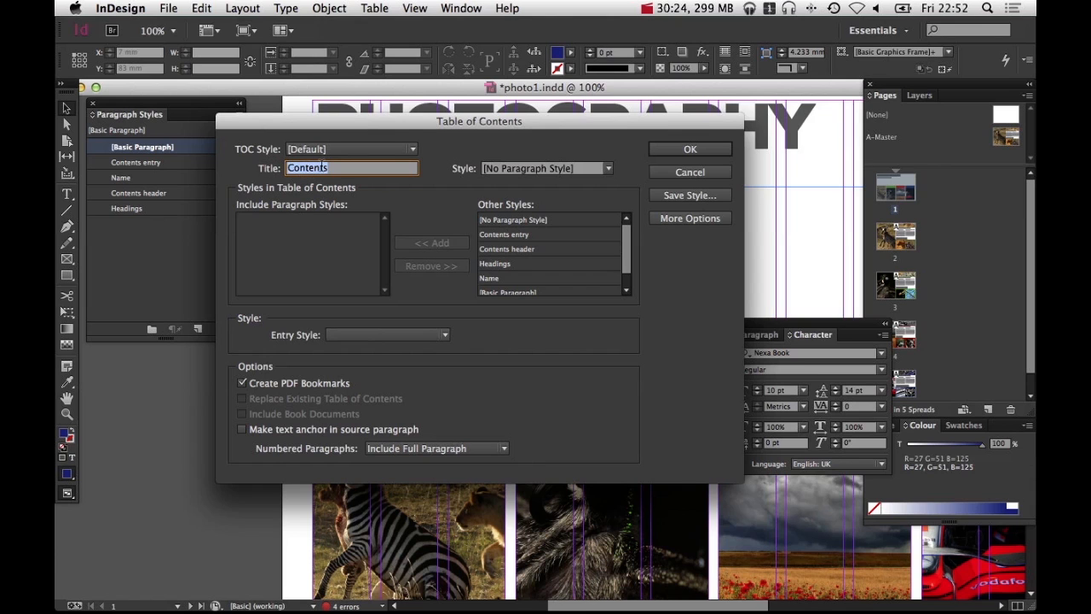
left_click(550, 168)
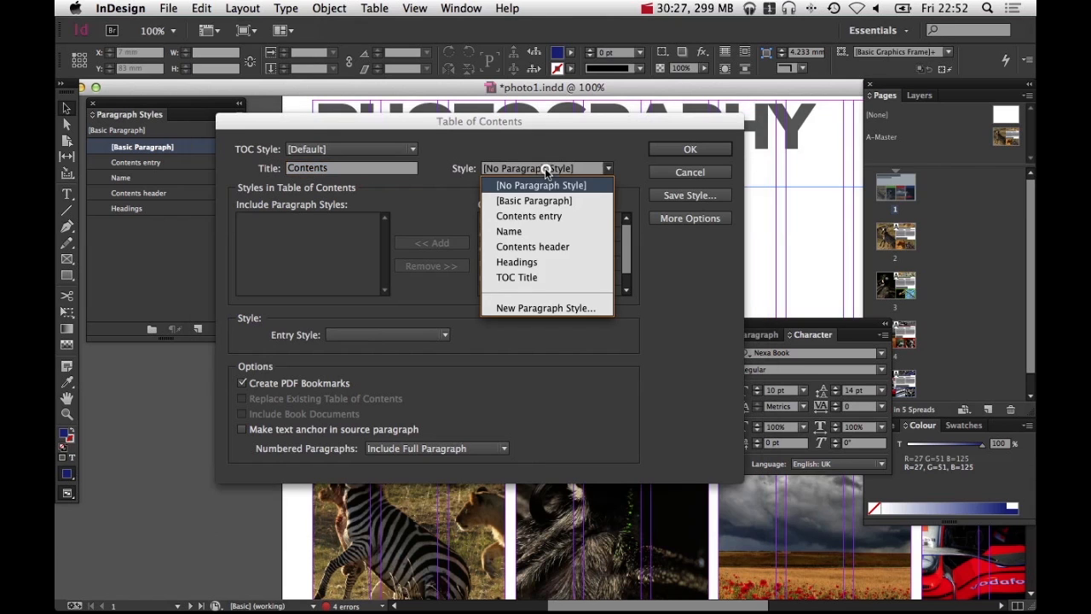
left_click(555, 247)
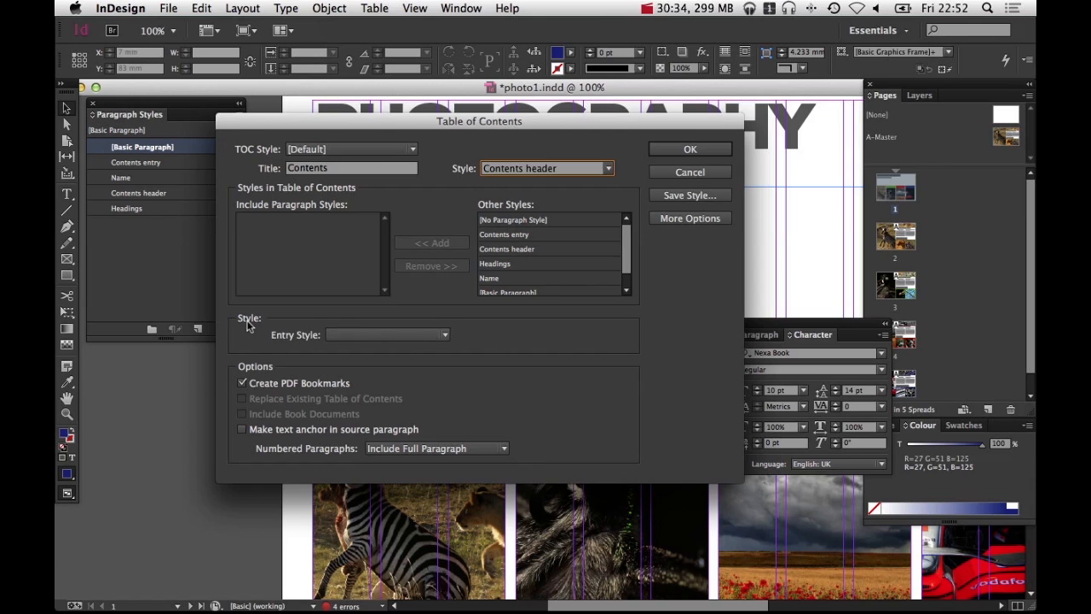
left_click(352, 334)
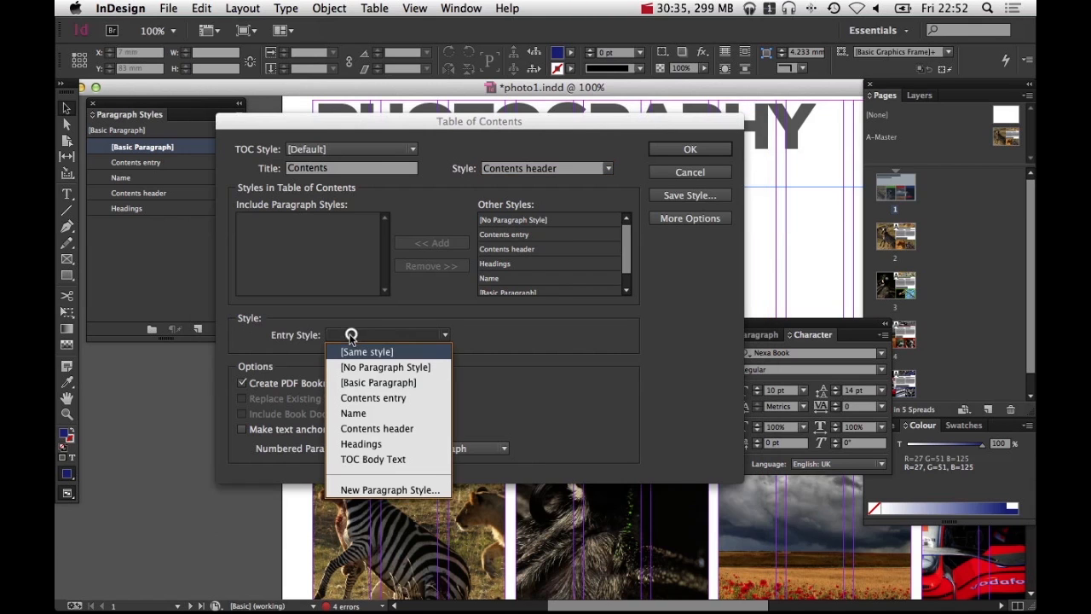
left_click(432, 405)
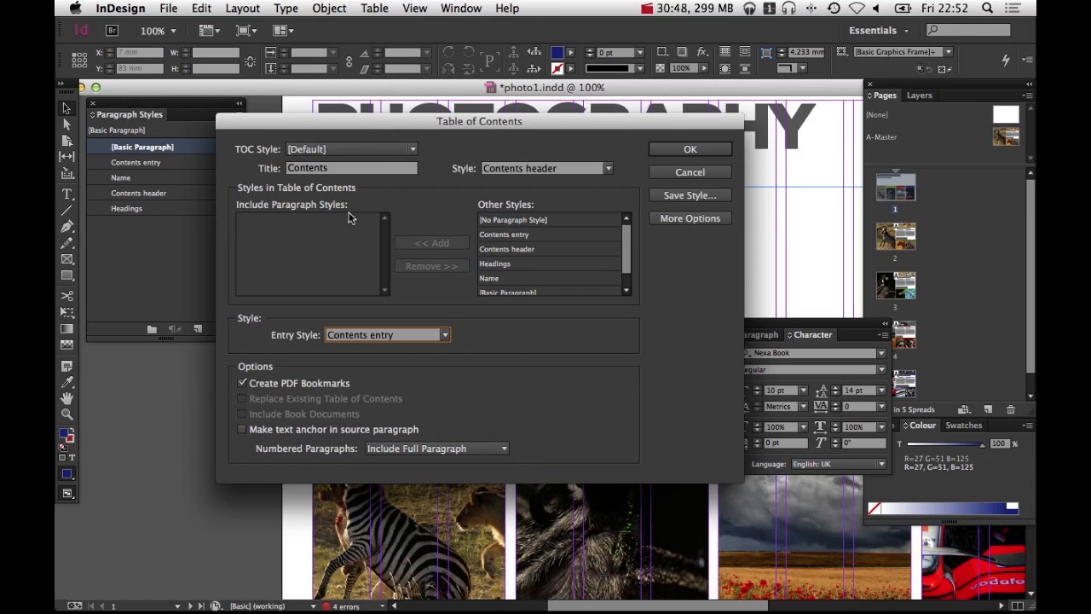
Include the Headings paragraph style in the table of contents and generate it, including items in overset text
left_click(496, 266)
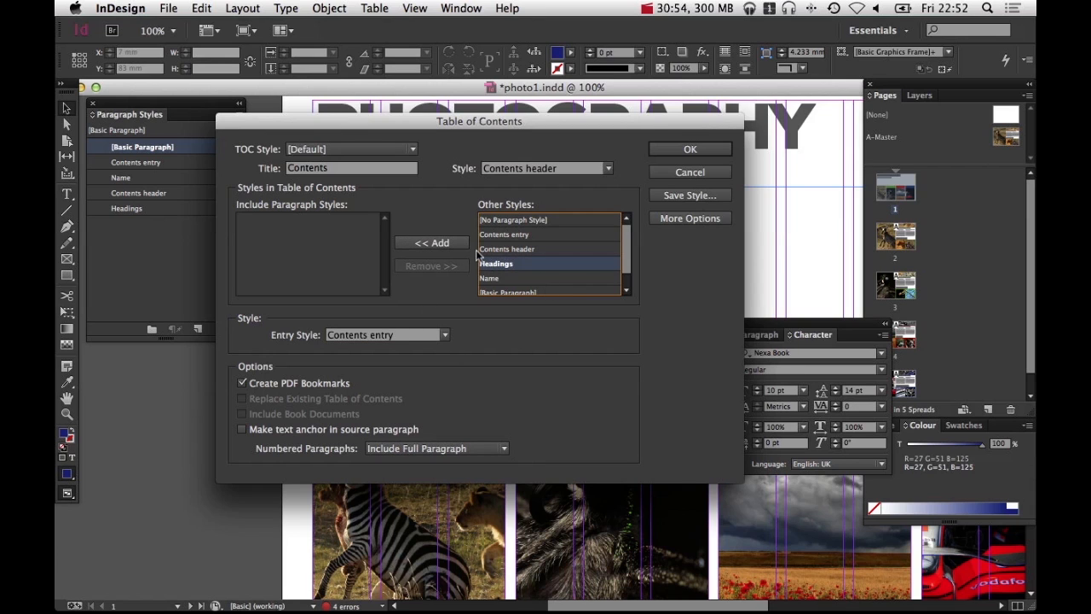
left_click(426, 243)
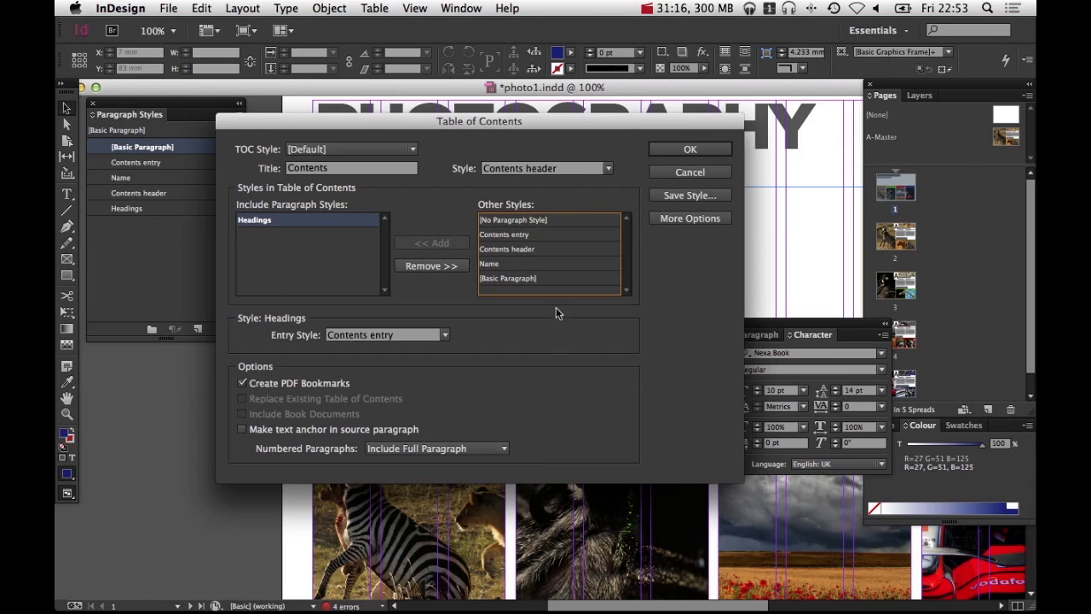
left_click(704, 155)
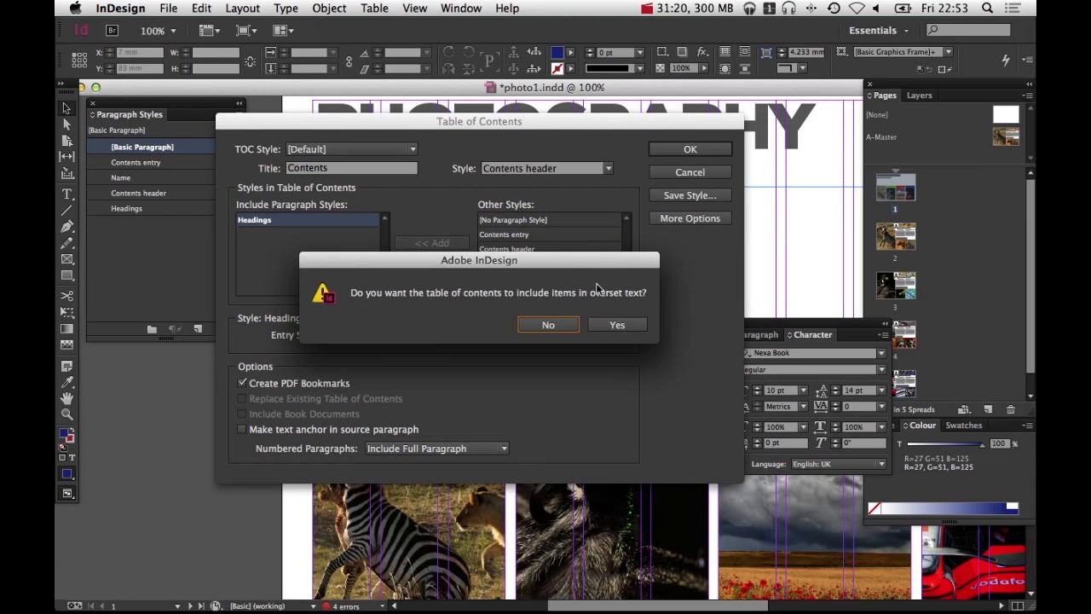
left_click(612, 323)
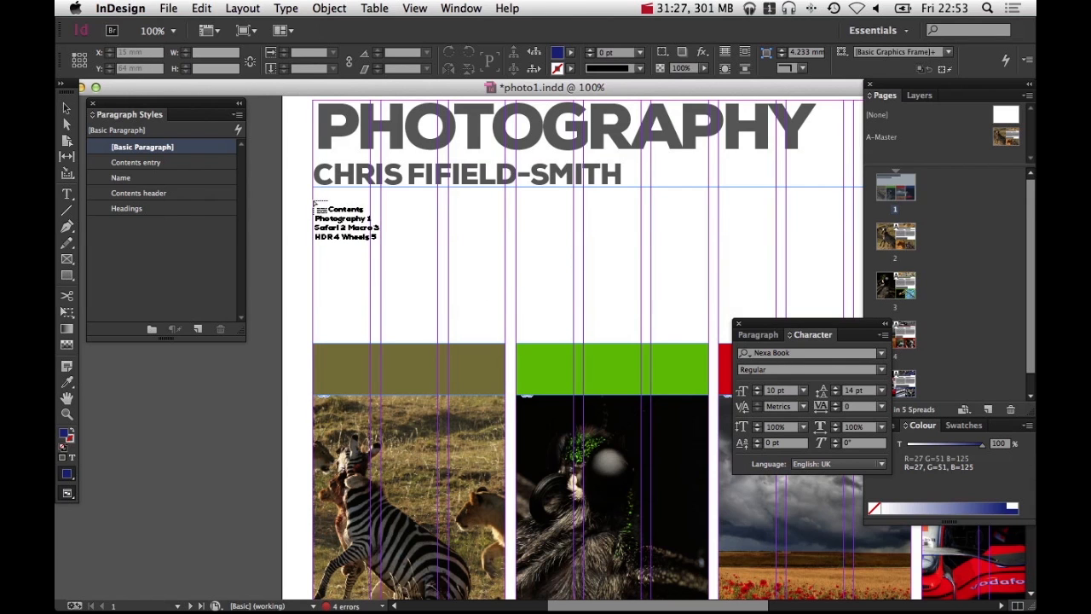
Place the table of contents frame in the first column below the author name and extend its bottom edge
left_click_drag(313, 200, 505, 328)
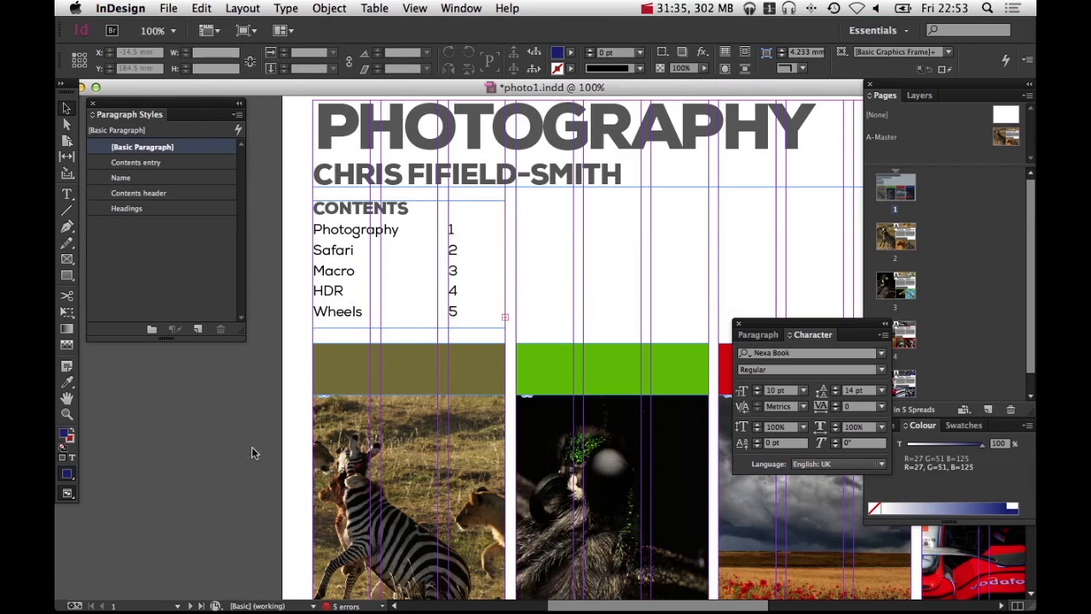
left_click_drag(409, 328, 411, 344)
left_click(234, 394)
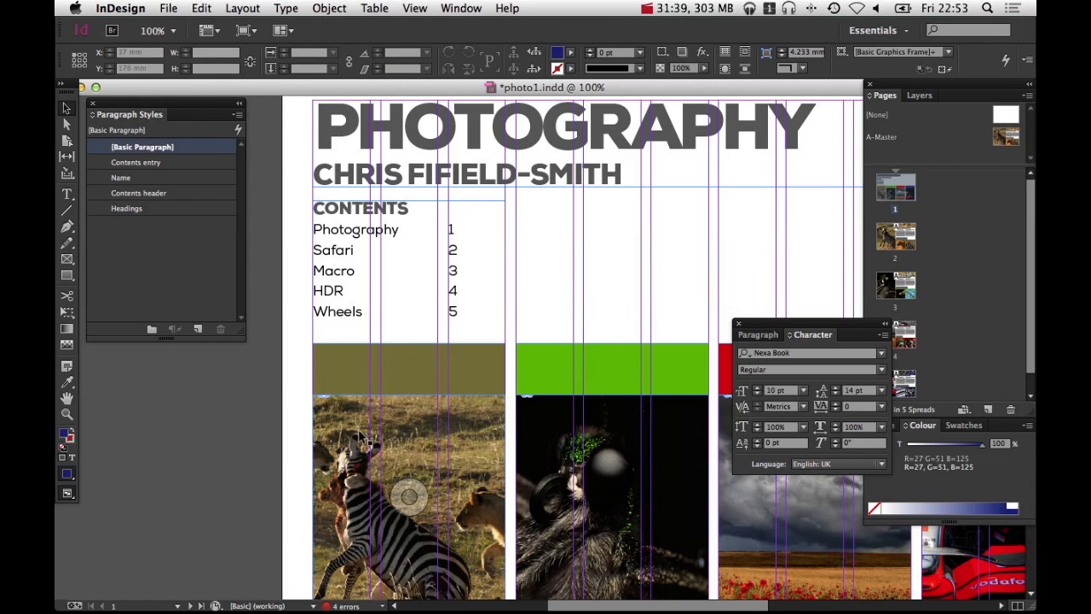
key("w")
left_click(600, 227, "alt+super")
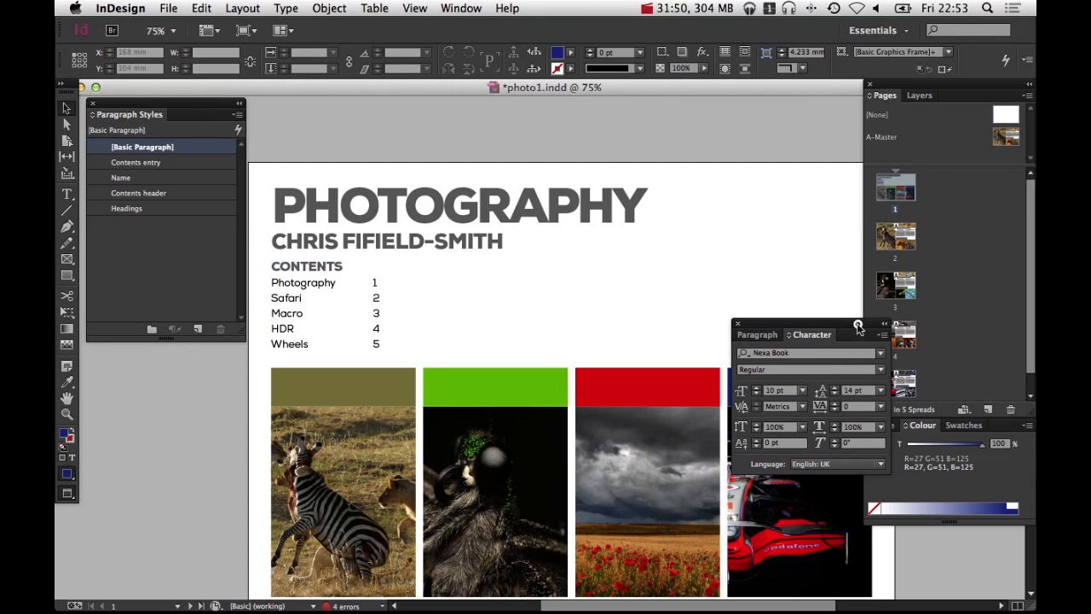
left_click_drag(859, 324, 816, 345)
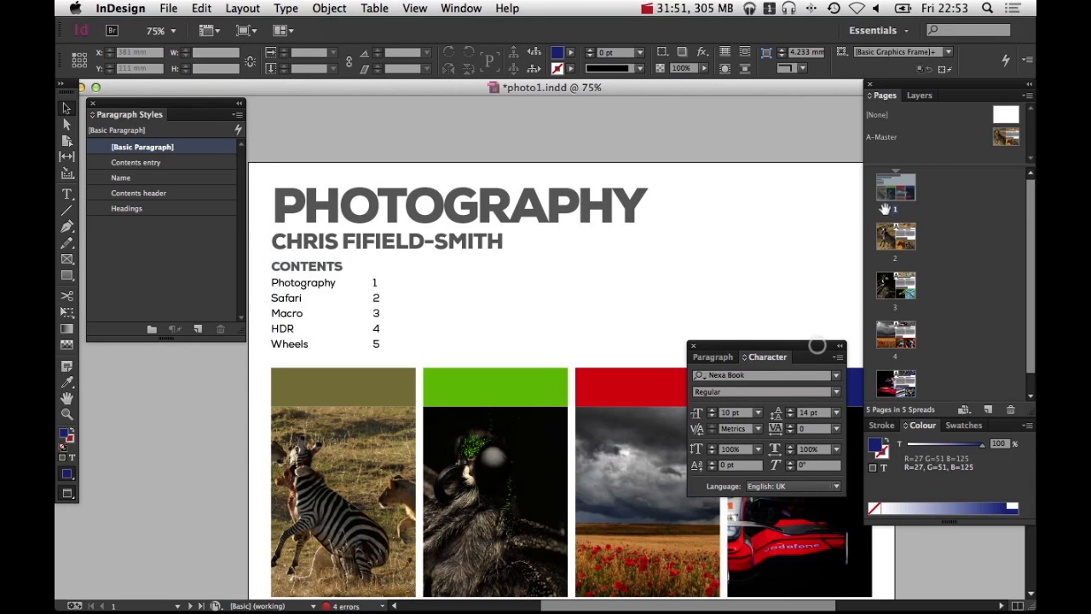
Reorder the pages so the Macro page comes before the Safari page
double_click(895, 291)
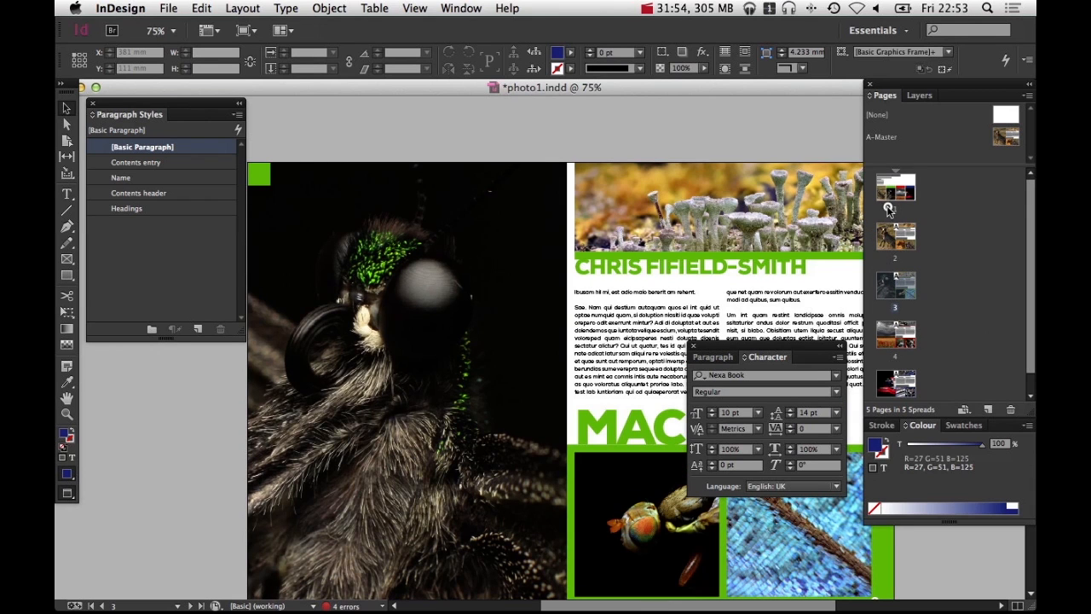
left_click_drag(878, 237, 880, 238)
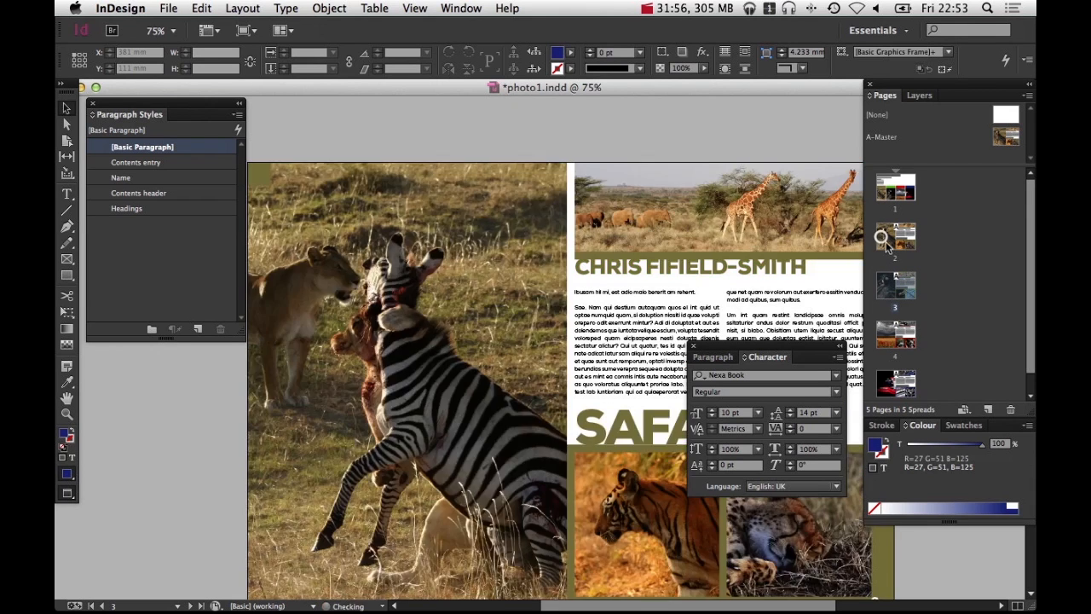
double_click(898, 192)
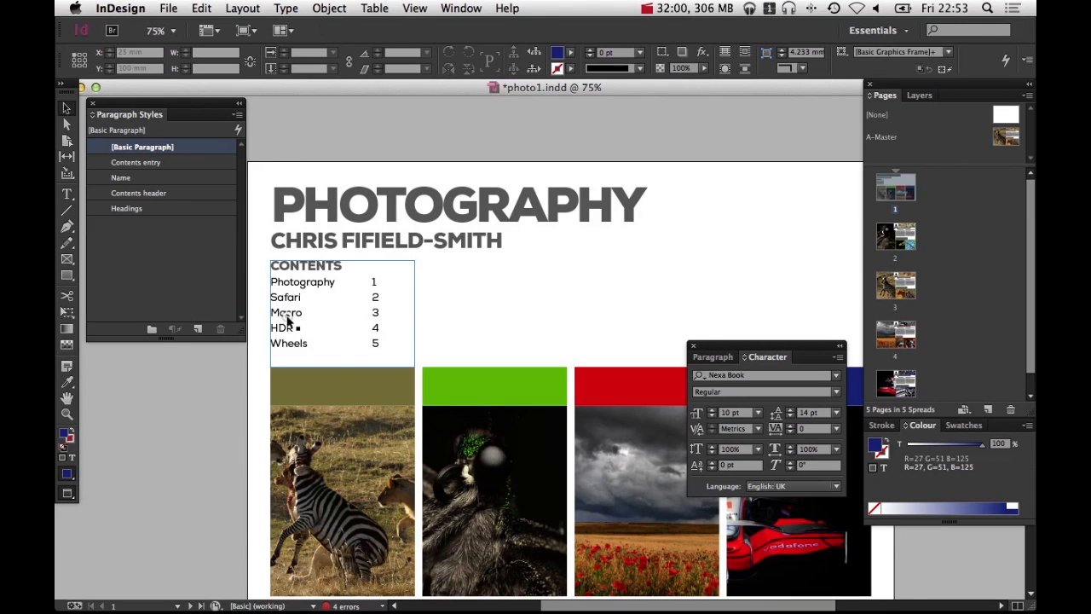
Update the table of contents, including items in overset text
left_click(288, 318)
left_click(235, 8)
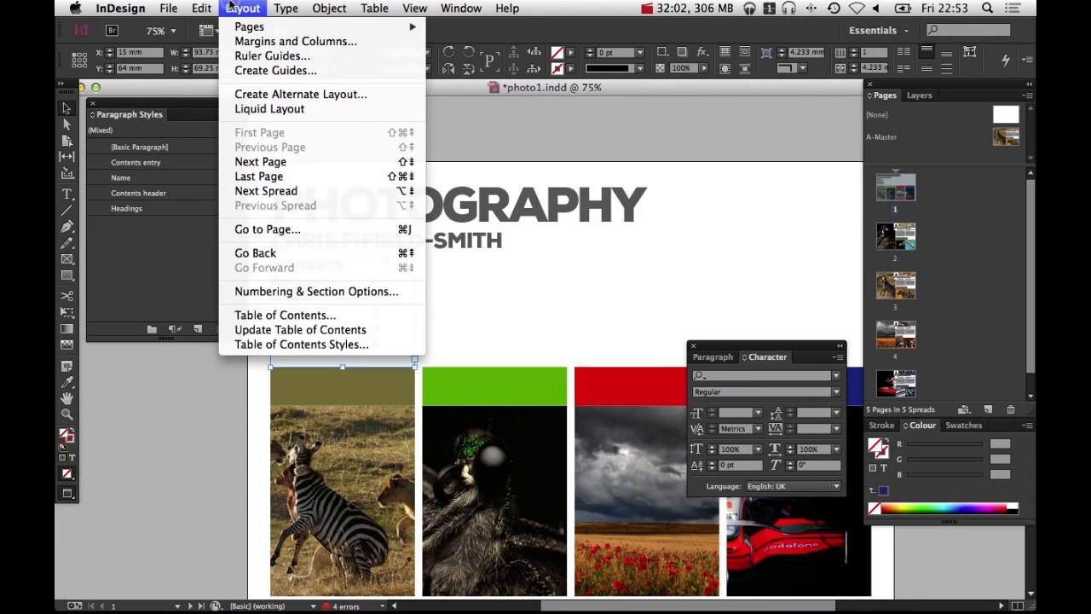
left_click(289, 329)
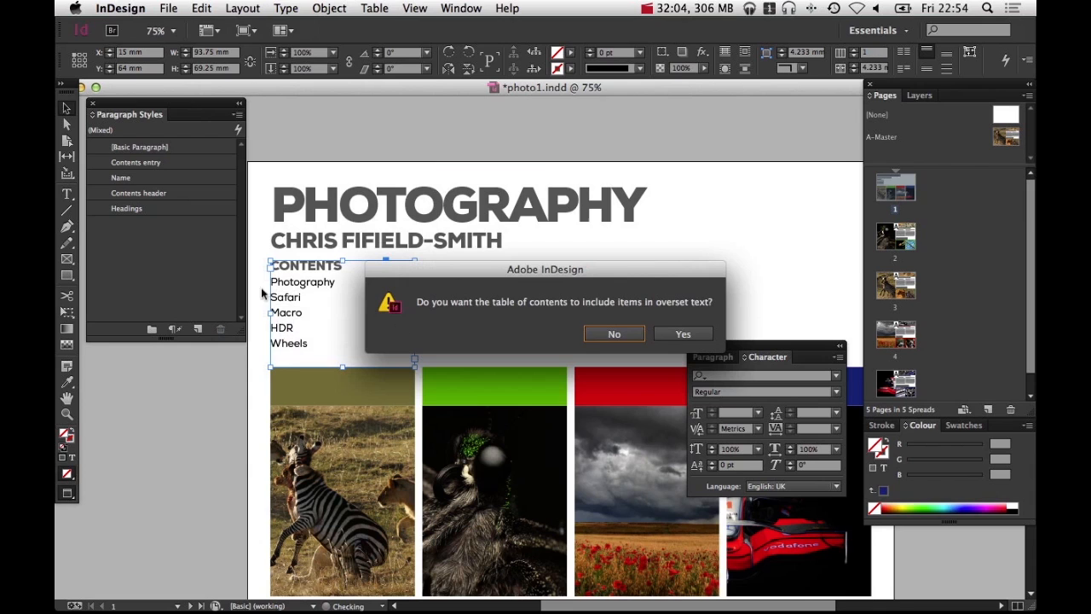
left_click(683, 334)
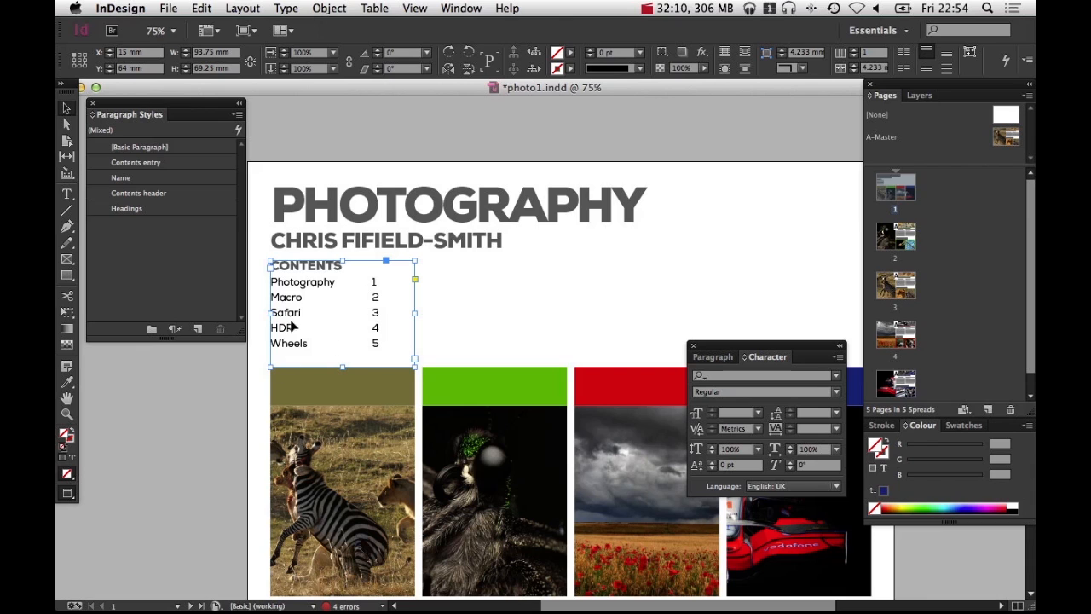
Move the contents frame to the top-right corner of the opening page
left_click(524, 299)
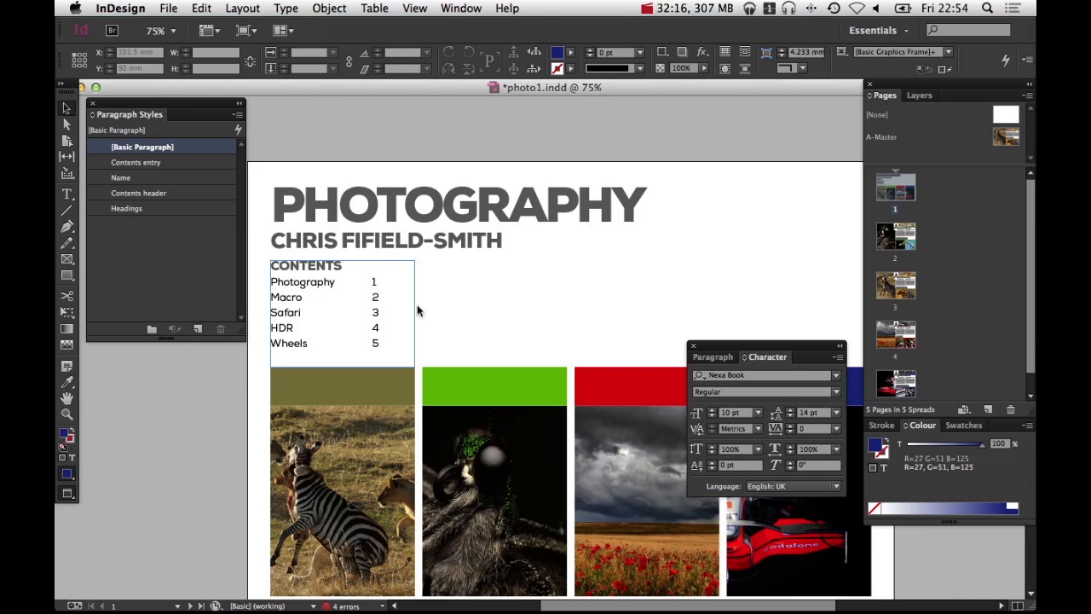
key("space")
left_click_drag(464, 310, 389, 311)
left_click(300, 333)
left_click(509, 305)
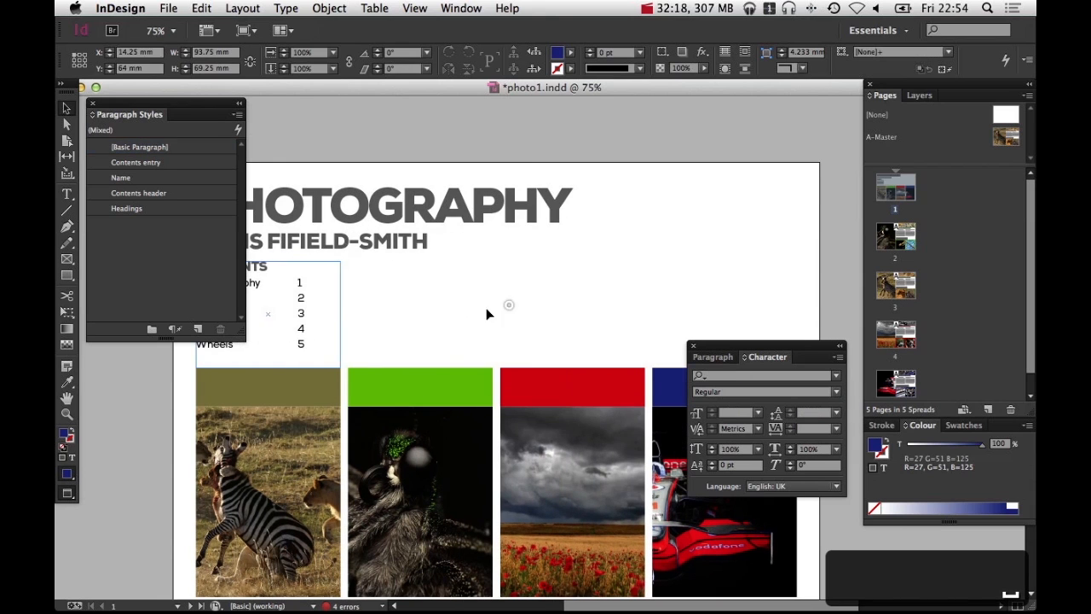
left_click_drag(487, 314, 729, 253)
Nudge the contents frame slightly to the right and preview the layout
key("w")
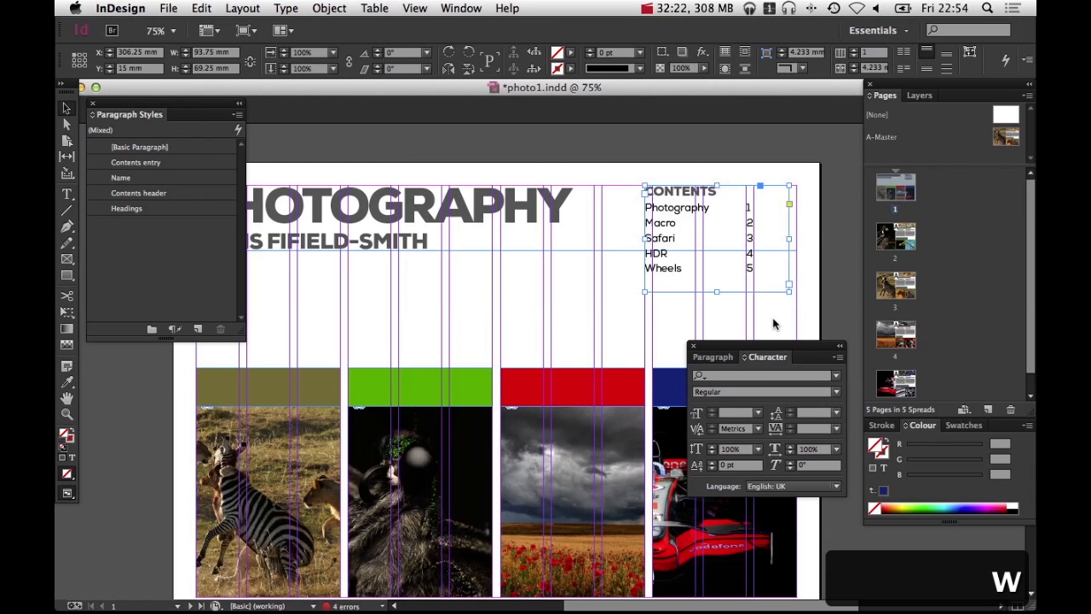
key("shift+Right")
key("shift+Right")
key("shift+Left")
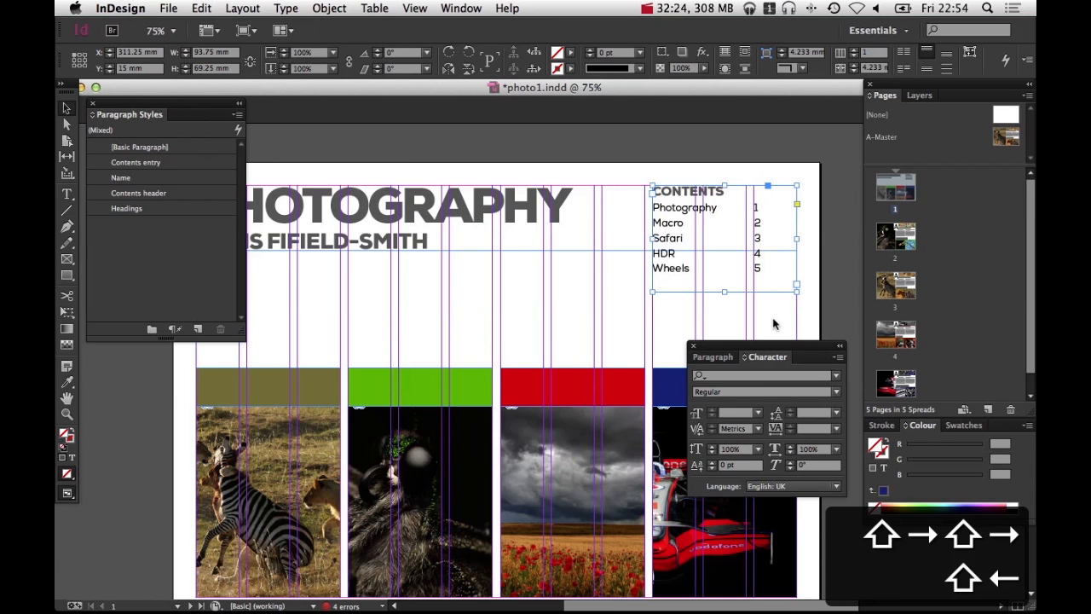
key("w")
left_click(810, 300)
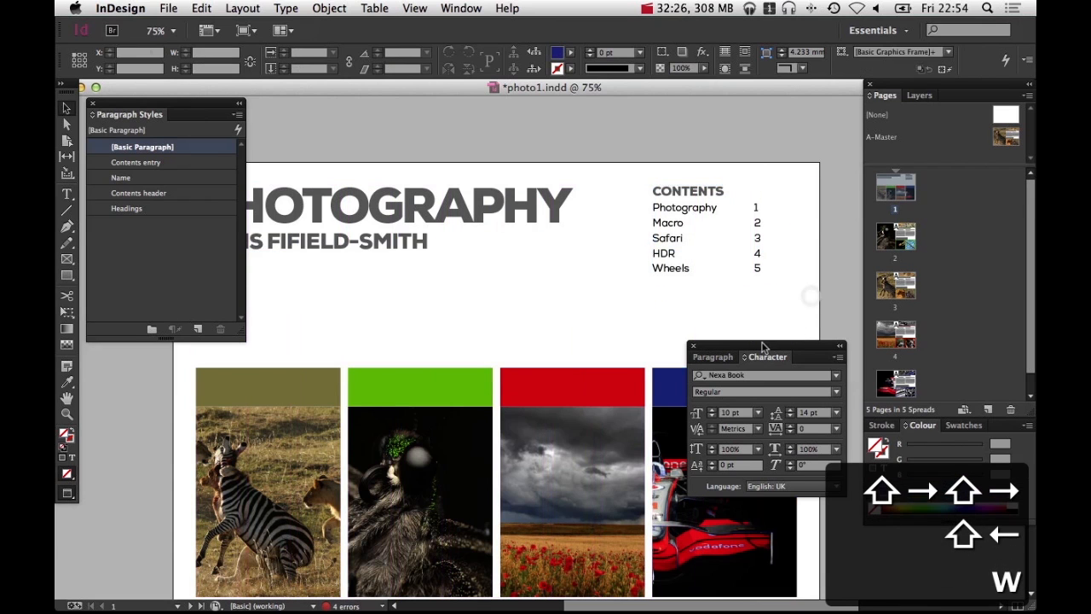
Move the Wheels page to become the second page in the page order
left_click(633, 306, "alt+super")
left_click_drag(598, 359, 649, 360)
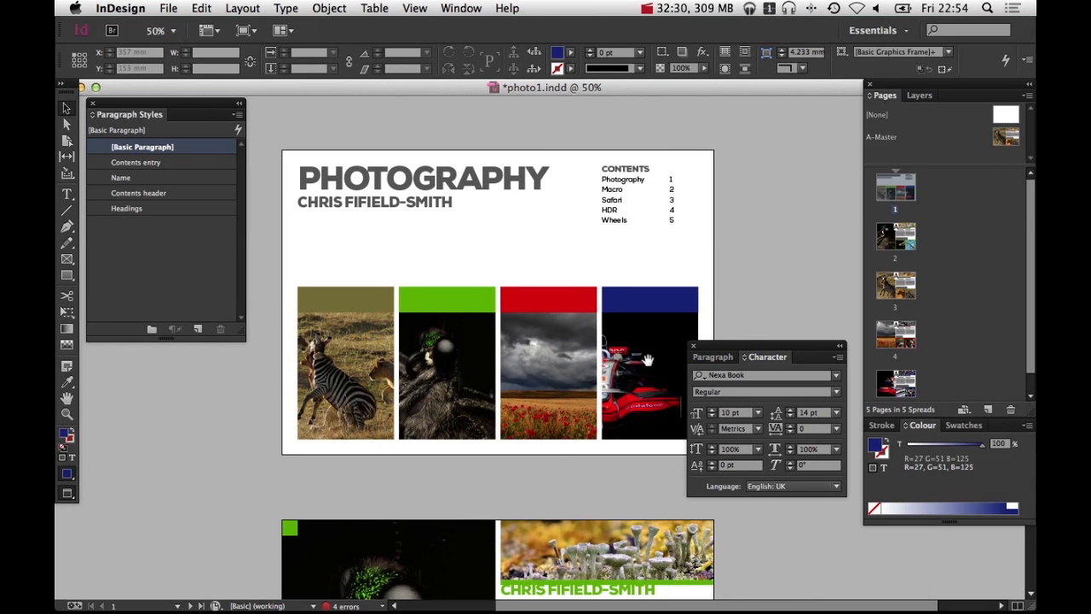
left_click_drag(906, 390, 902, 342)
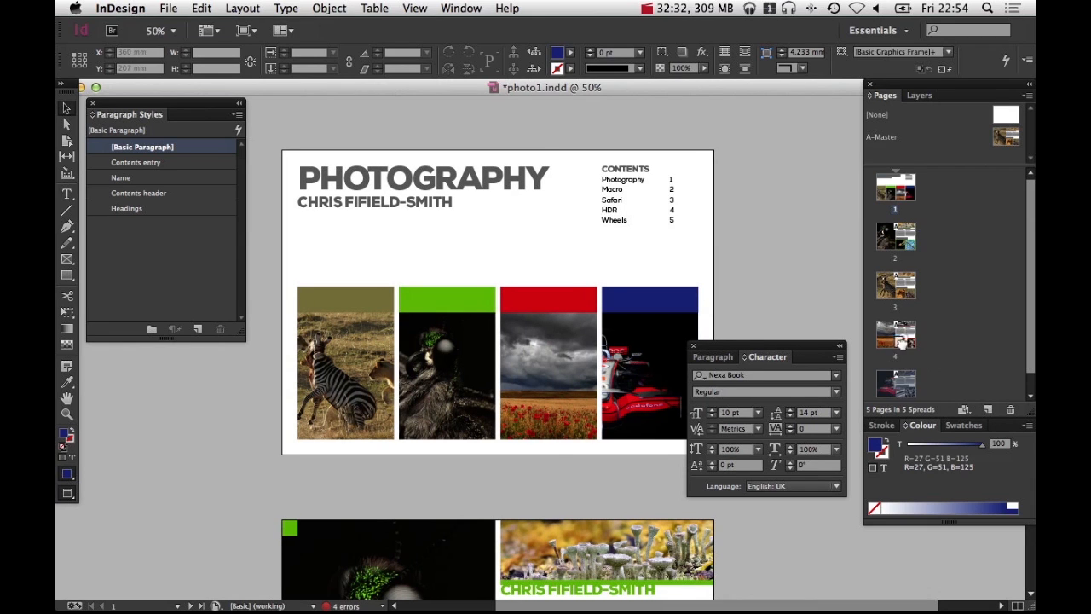
left_click_drag(889, 261, 890, 260)
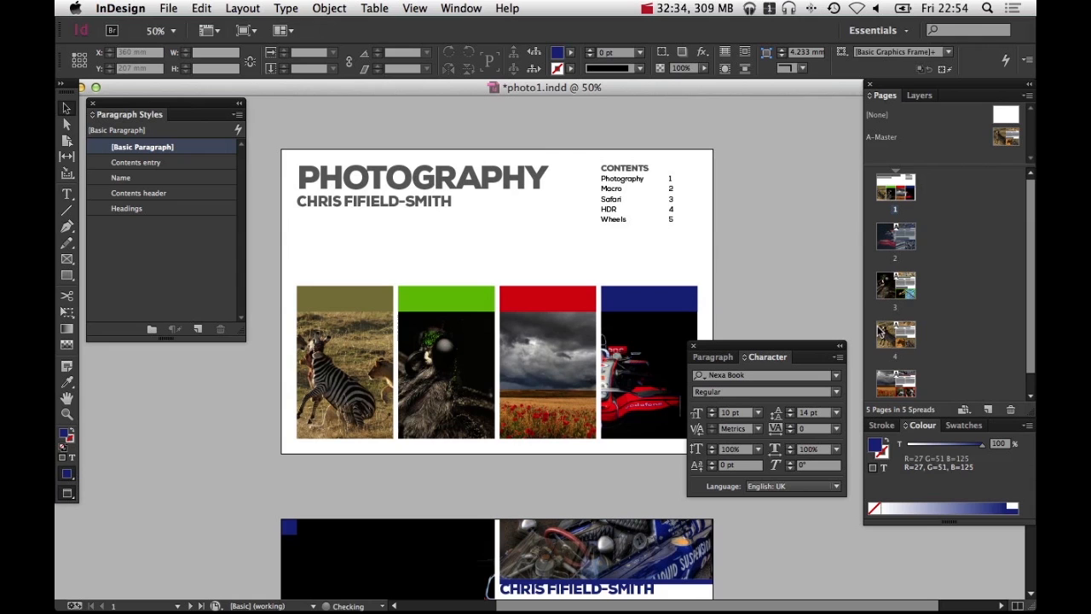
Update the table of contents again to reflect the new page order, including overset text
left_click(628, 190)
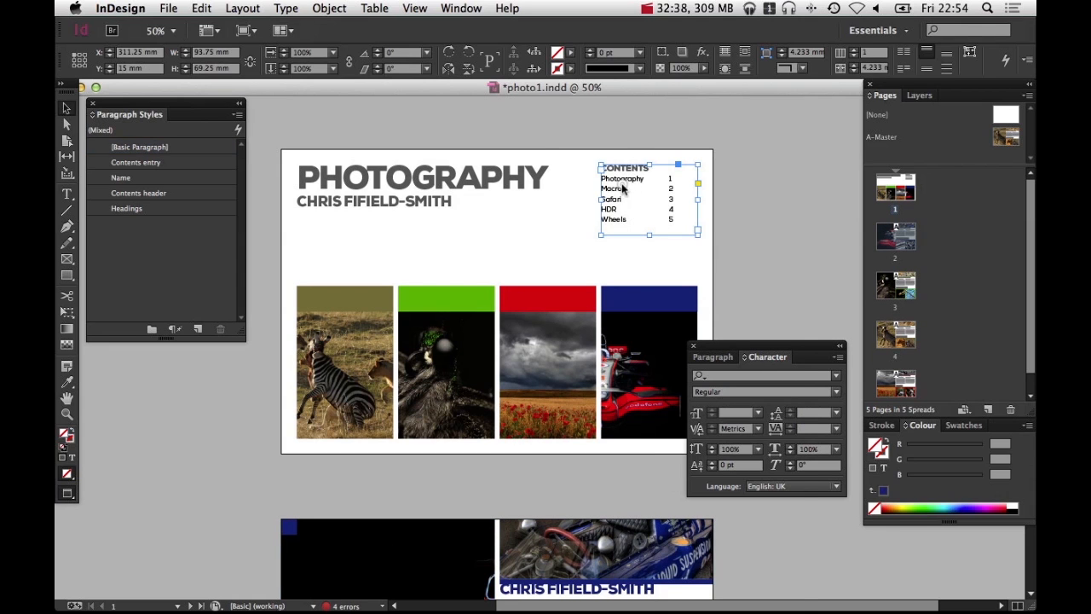
right_click(623, 190)
left_click(262, 8)
left_click(240, 8)
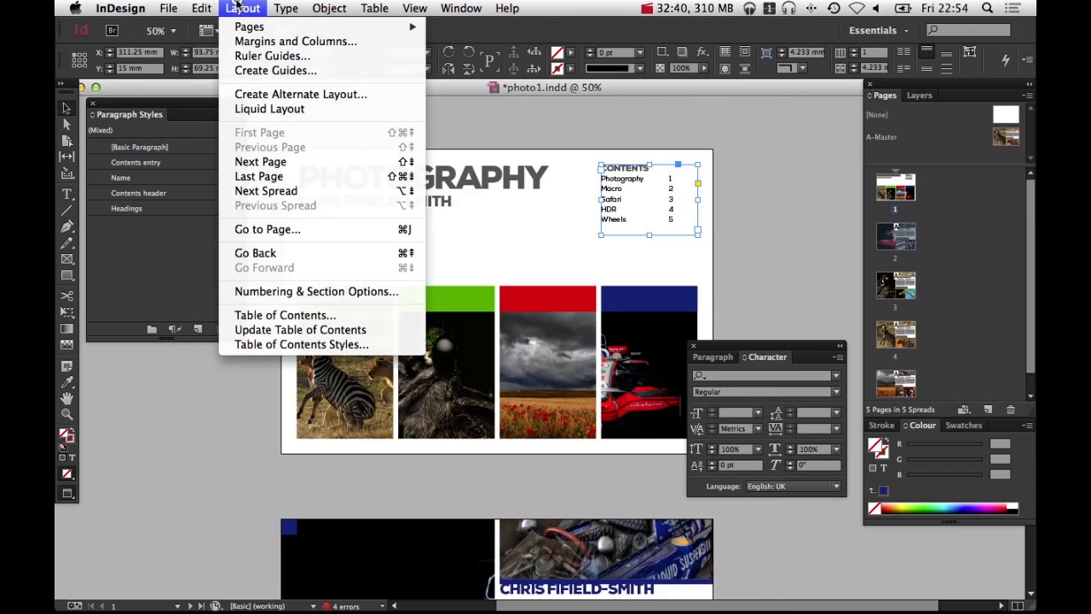
left_click(352, 330)
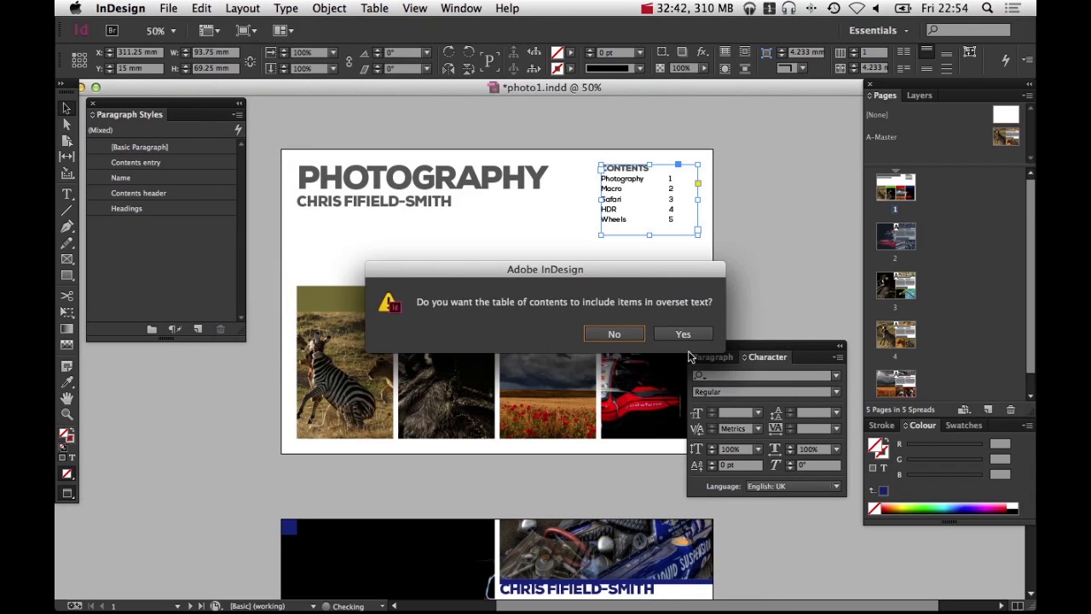
left_click(701, 336)
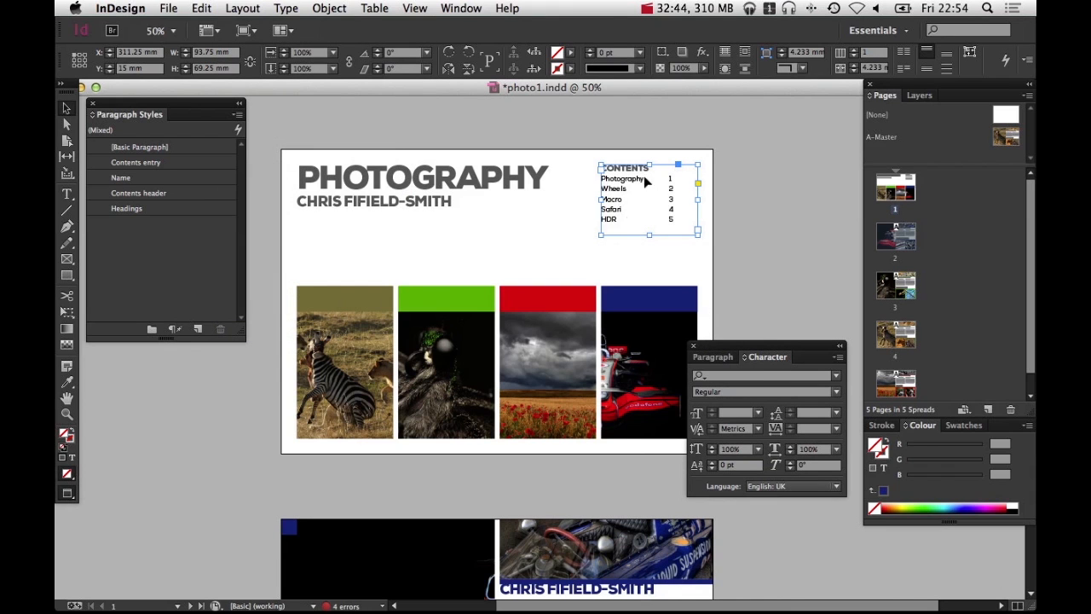
key("w")
key("w")
left_click(723, 274)
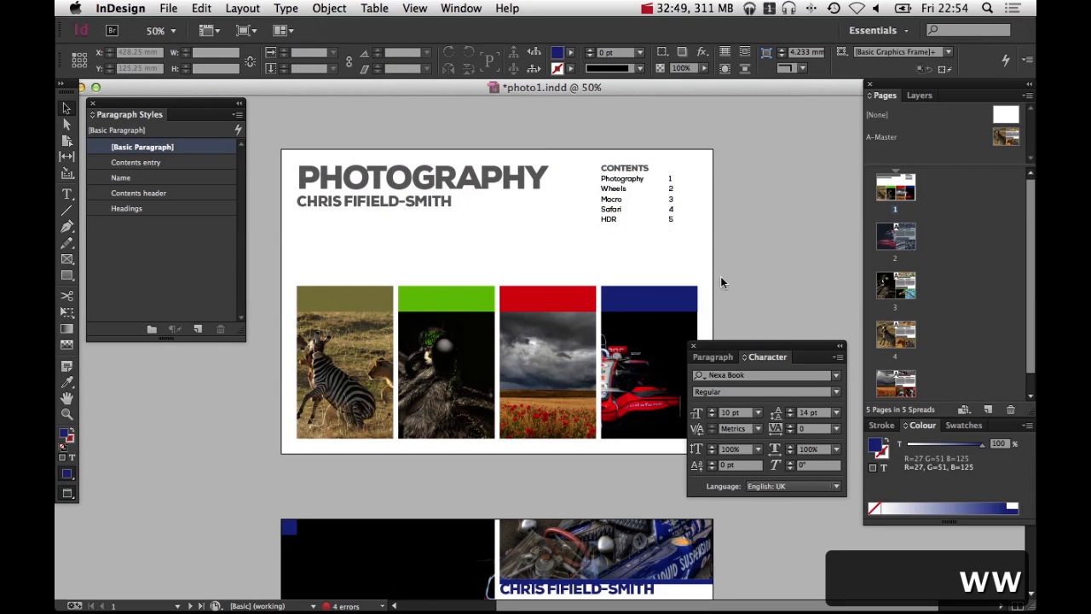
left_click_drag(721, 276, 687, 243)
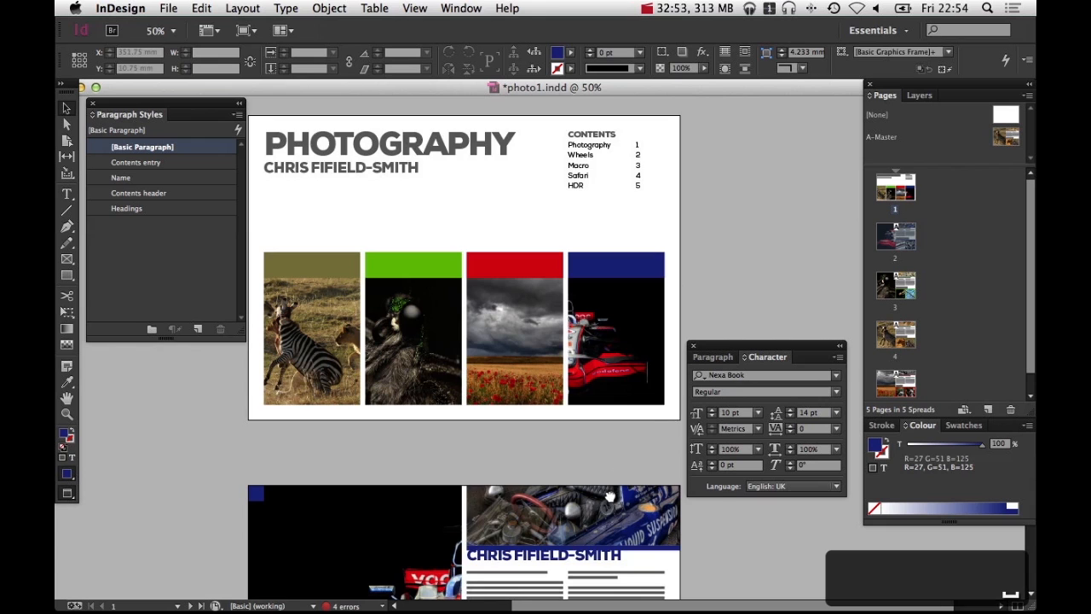
scroll(610, 497, "down", 10)
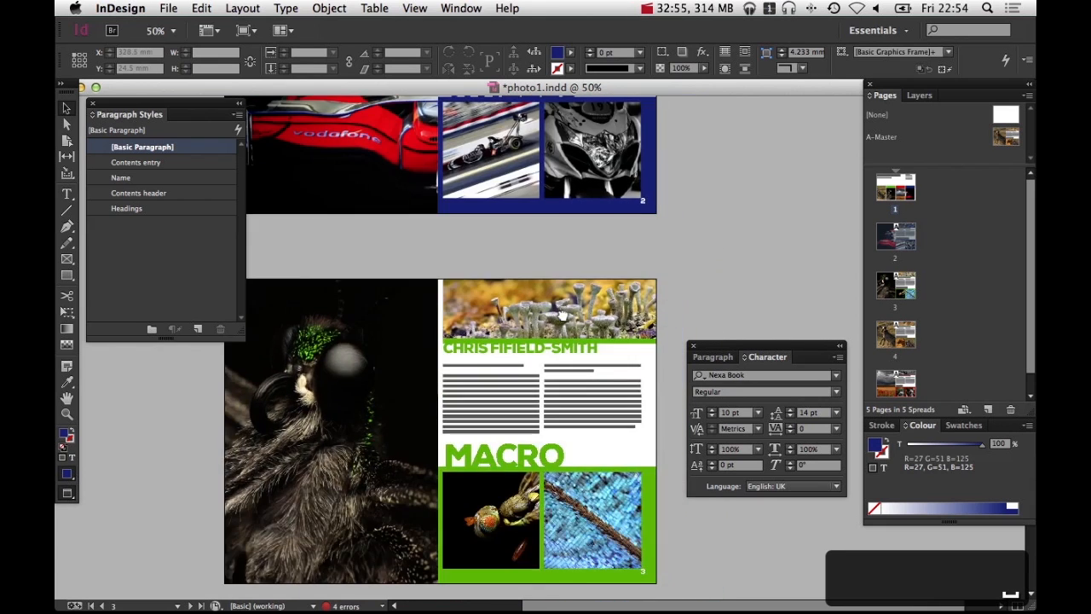
Open the master page and nudge the section heading frame up slightly
scroll(563, 316, "down", 5)
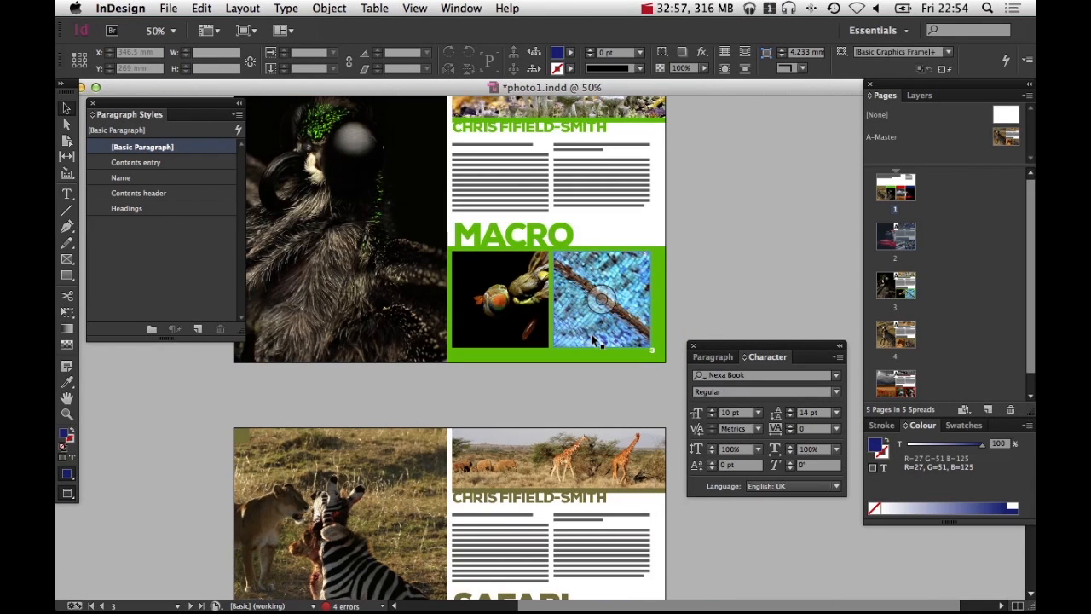
key("space")
mouse_move(578, 425)
left_mouse_down()
mouse_move(577, 355)
mouse_move(609, 210)
mouse_move(579, 445)
left_mouse_up()
scroll(579, 445, "up", 12)
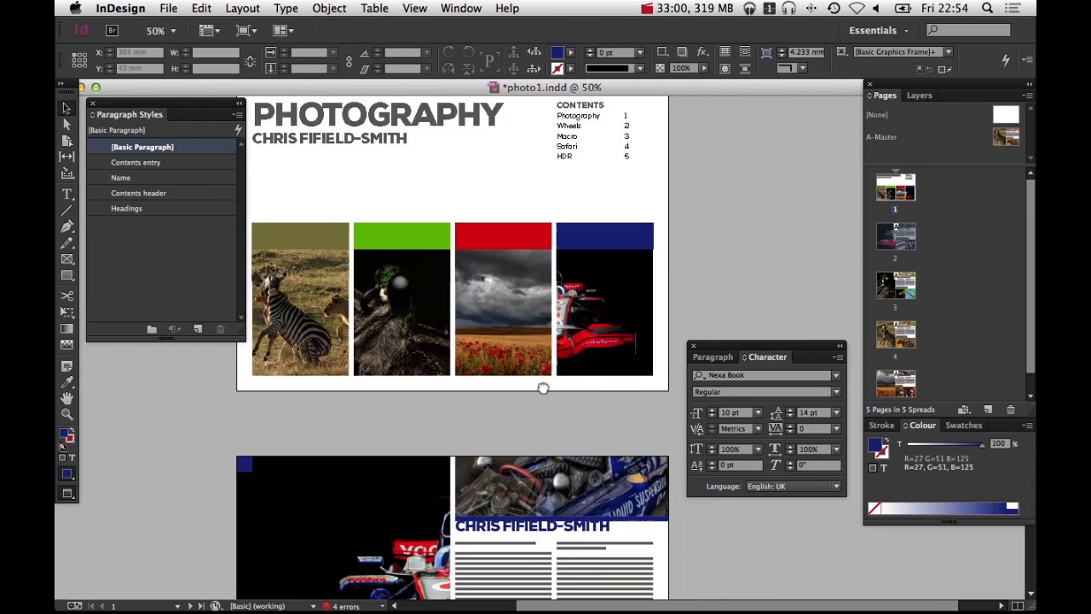
left_click_drag(543, 388, 562, 177)
key("space")
left_click_drag(627, 274, 542, 225)
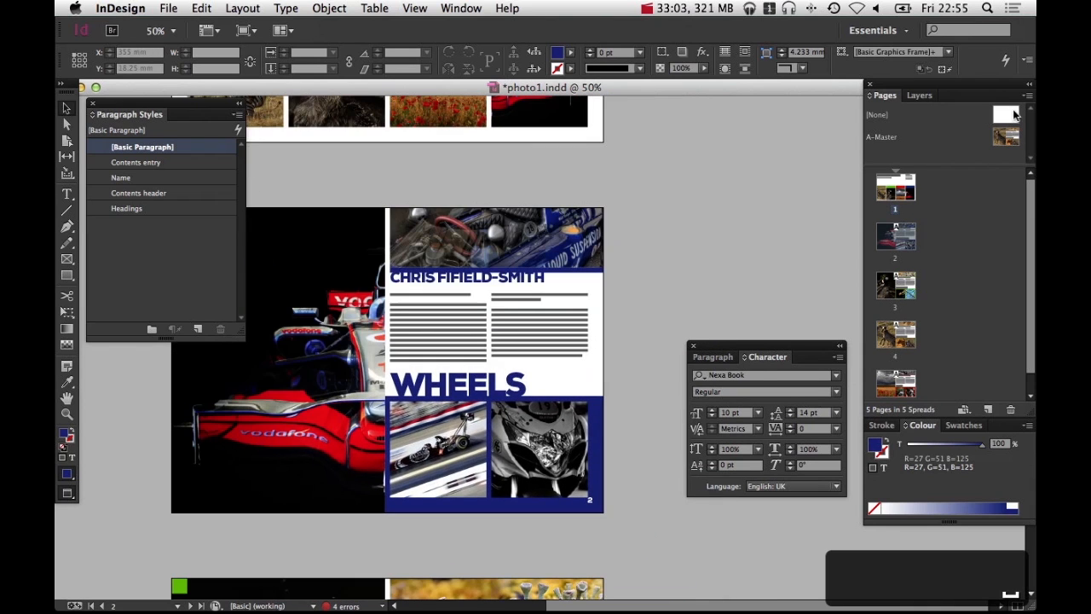
double_click(1006, 136)
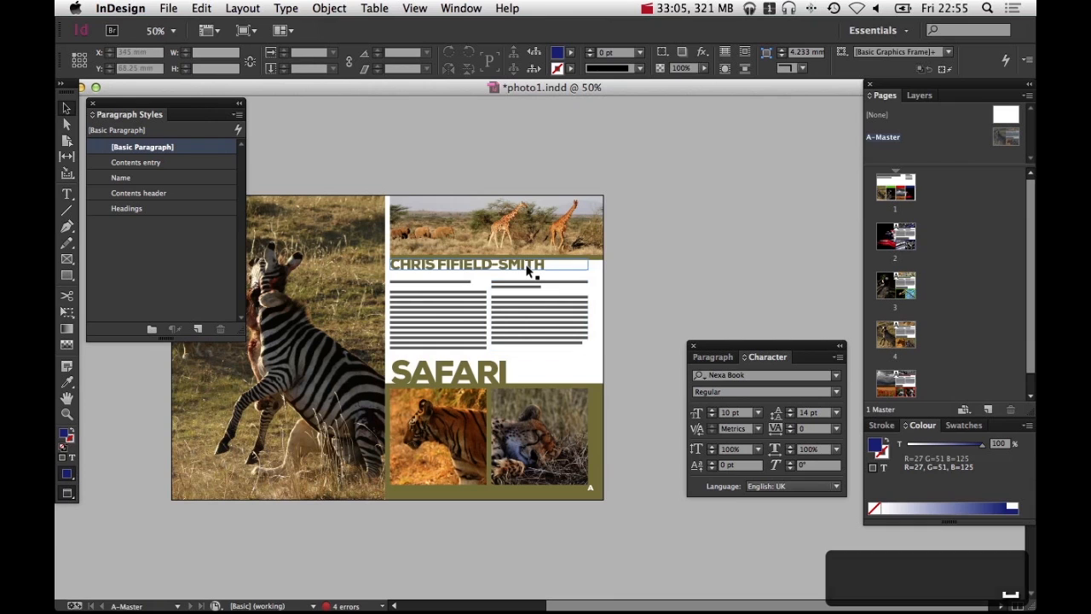
left_click(530, 380)
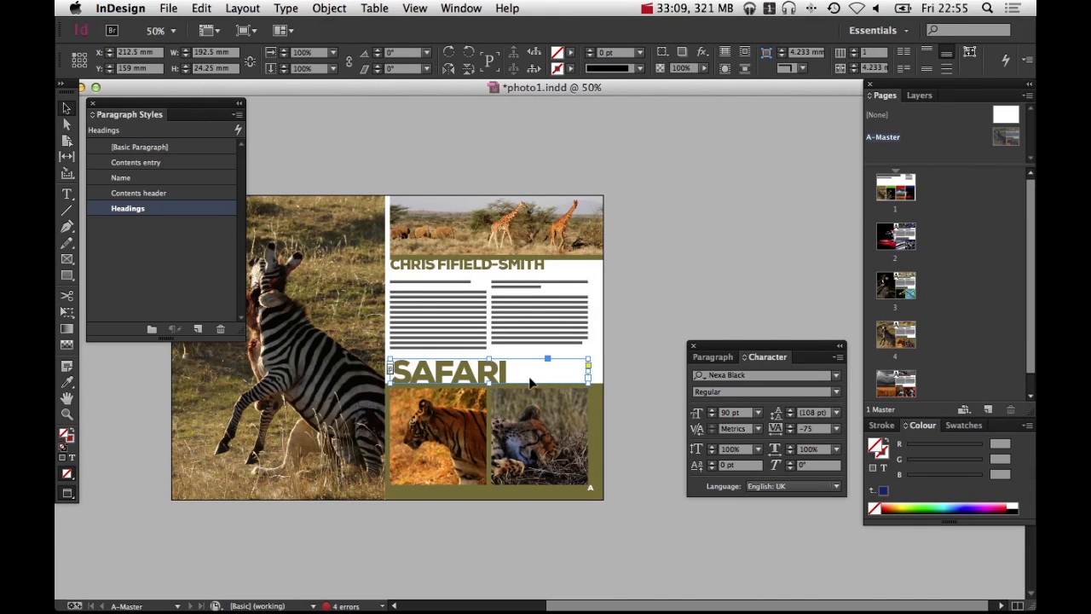
key("shift+Up")
left_click(653, 309)
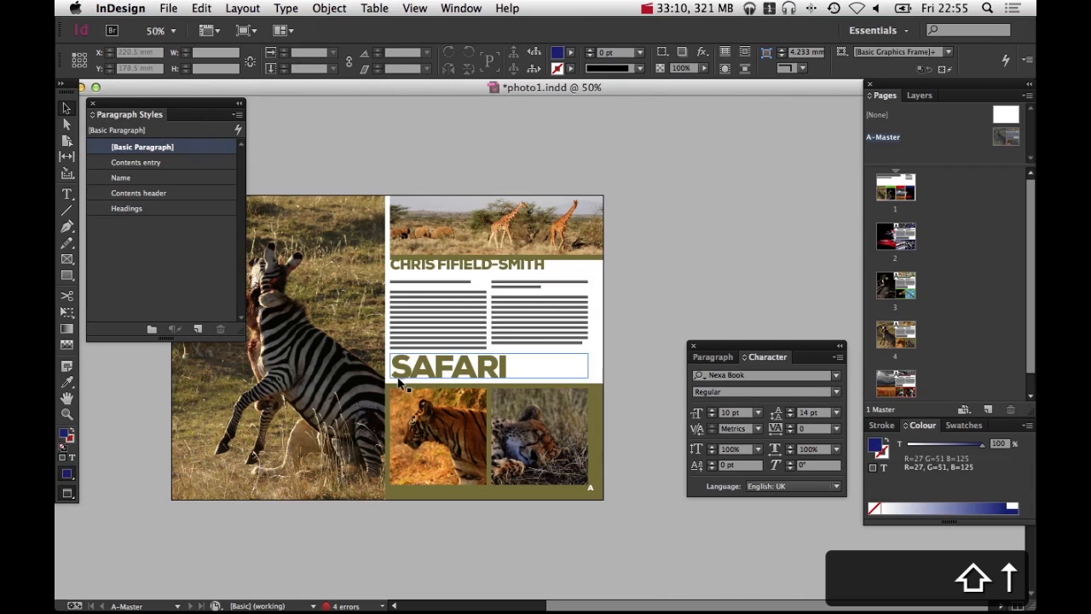
Zoom in on the master heading and review the Wheels, Safari and HDR spreads
key("super+space")
left_click_drag(395, 351, 461, 410)
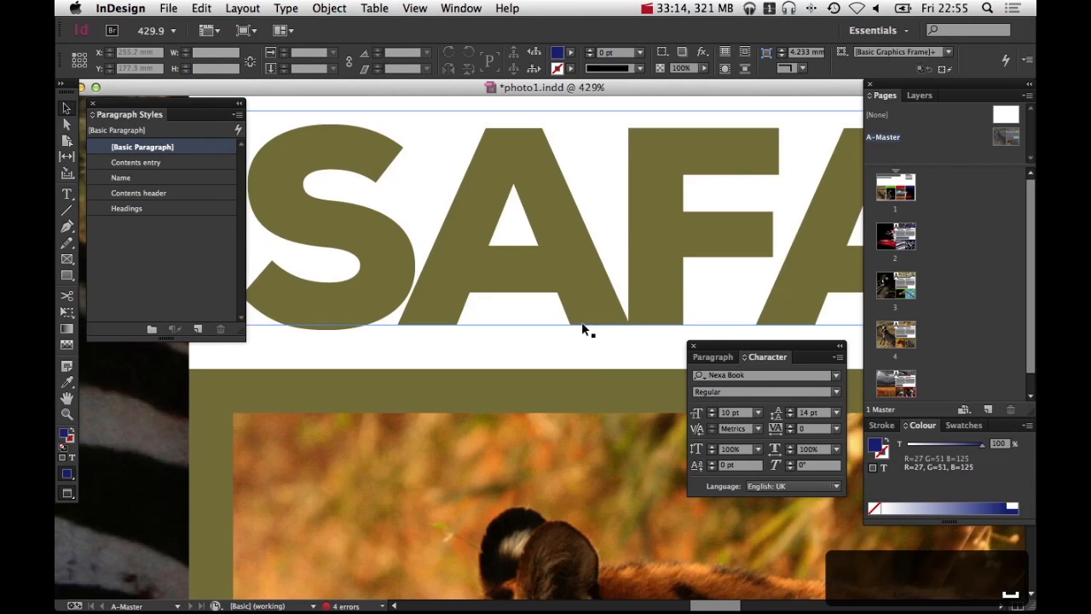
left_click(595, 326, "alt+super")
left_click(594, 329, "alt+super")
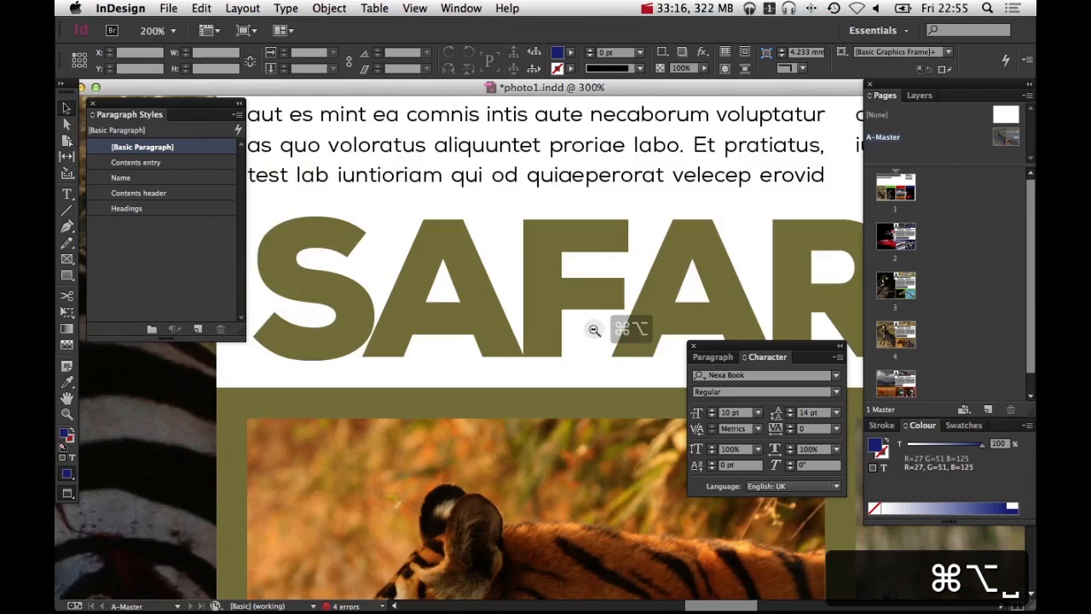
left_click(594, 329, "alt+super")
left_click(594, 329, "alt+super")
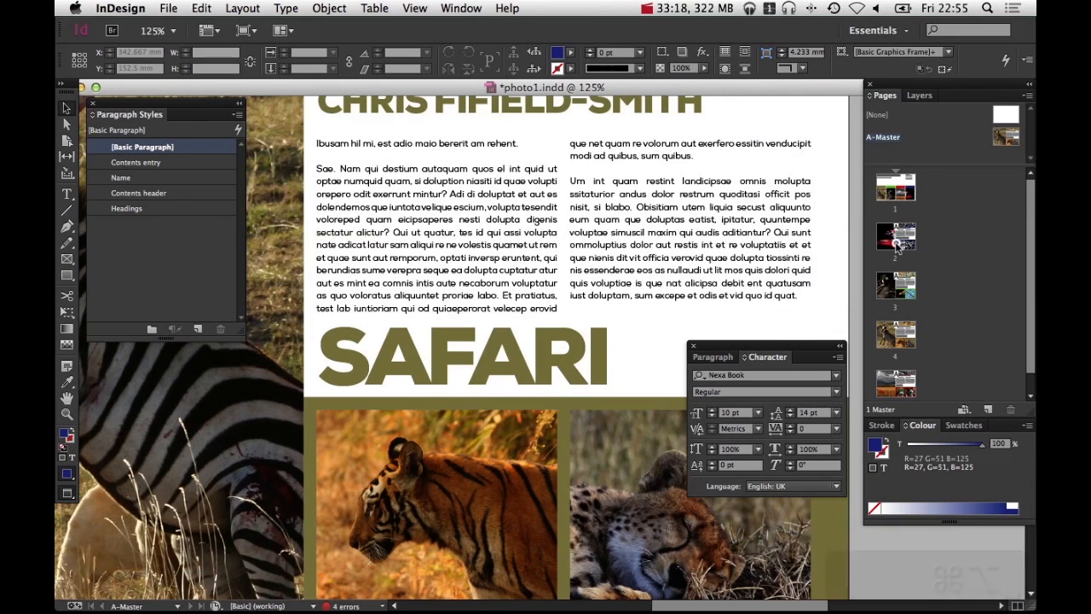
double_click(896, 246)
left_click(470, 330, "alt+super")
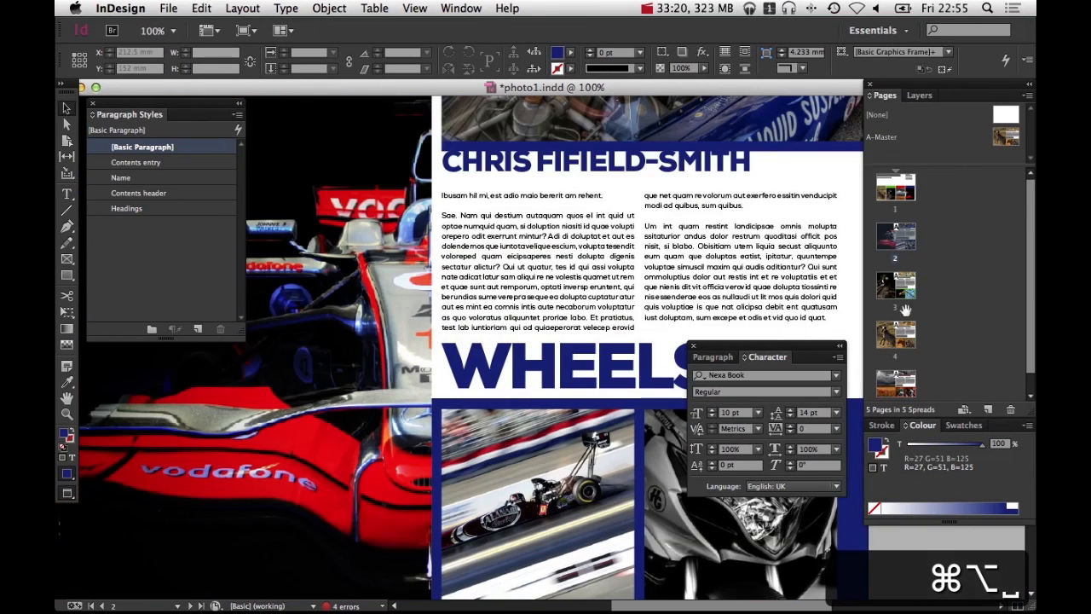
double_click(896, 332)
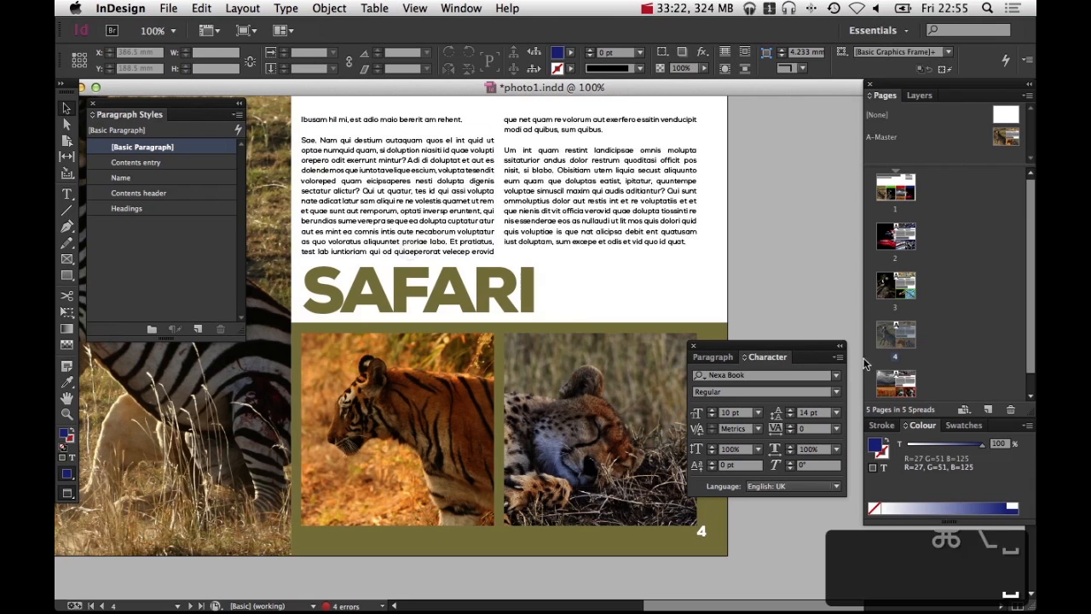
left_click(896, 384)
double_click(896, 385)
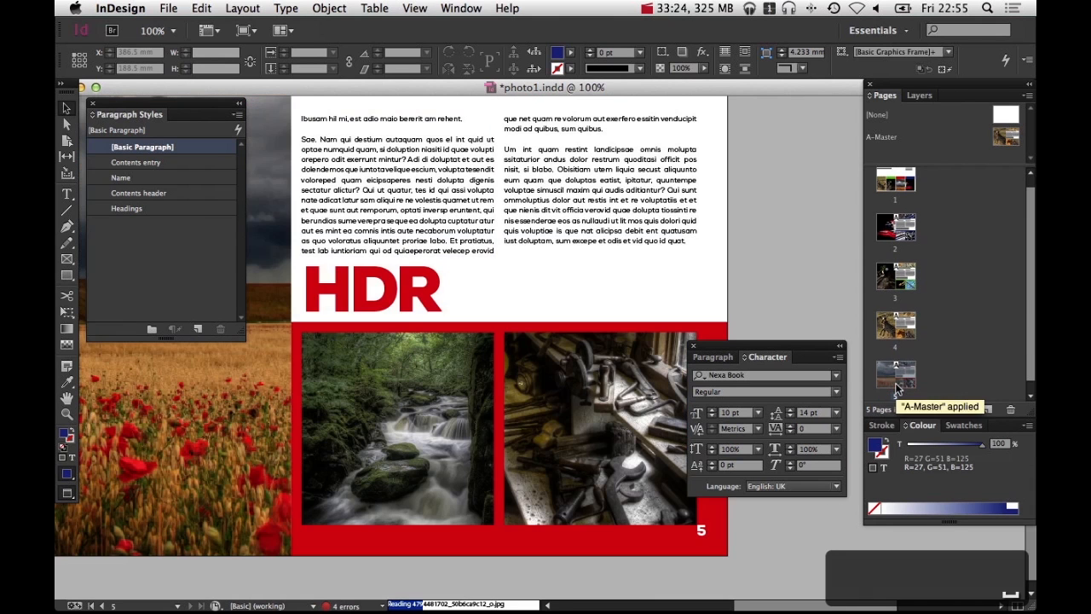
left_click(582, 268, "alt+super")
left_click_drag(579, 367, 583, 374)
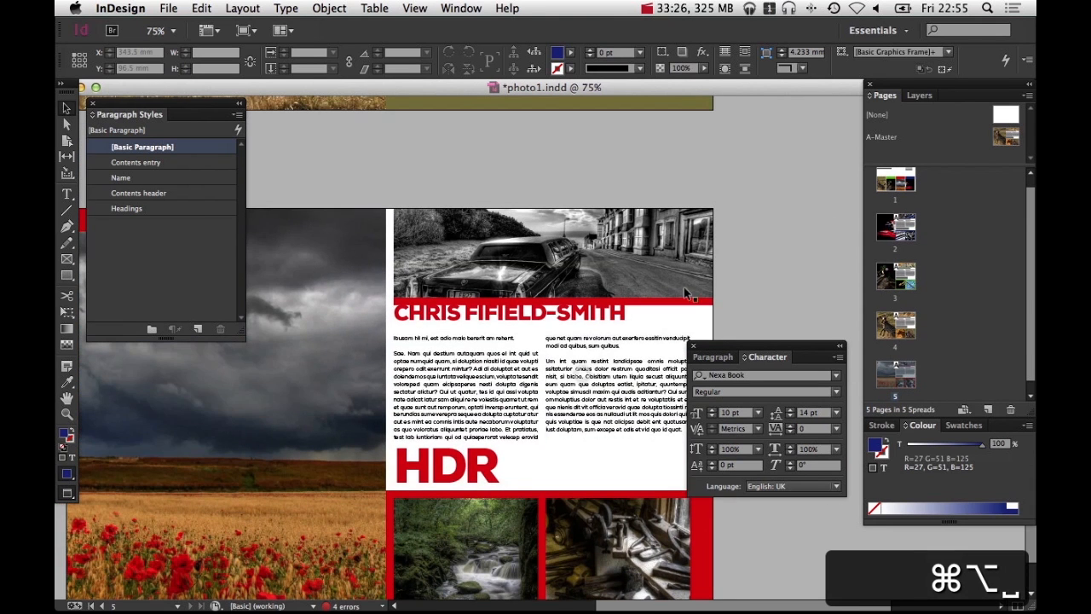
On the master page, nudge the photographer name frame down slightly
double_click(1008, 136)
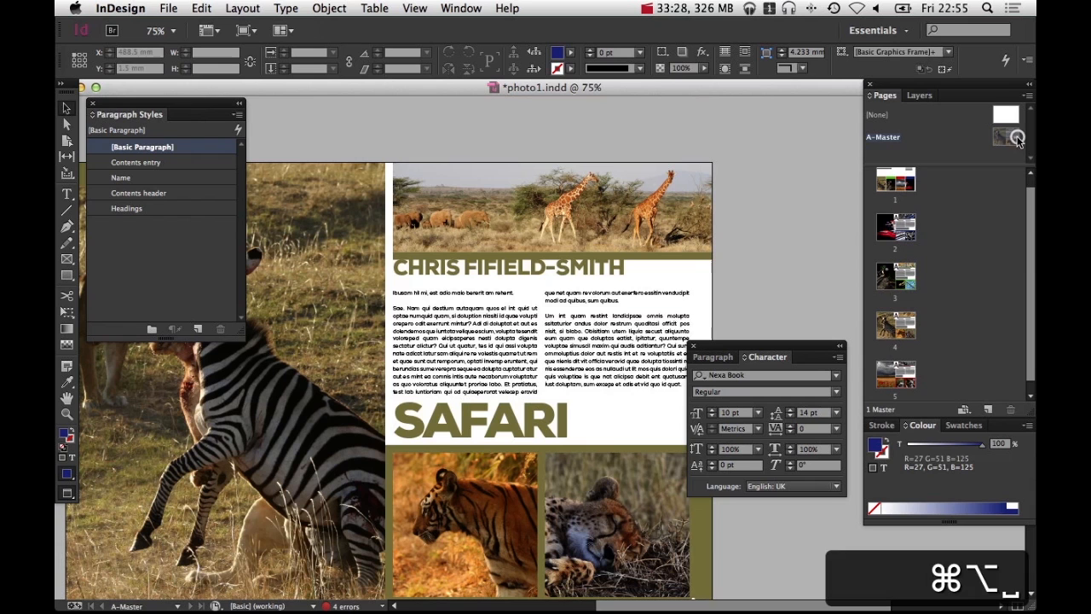
left_click(572, 269)
key("shift+Down")
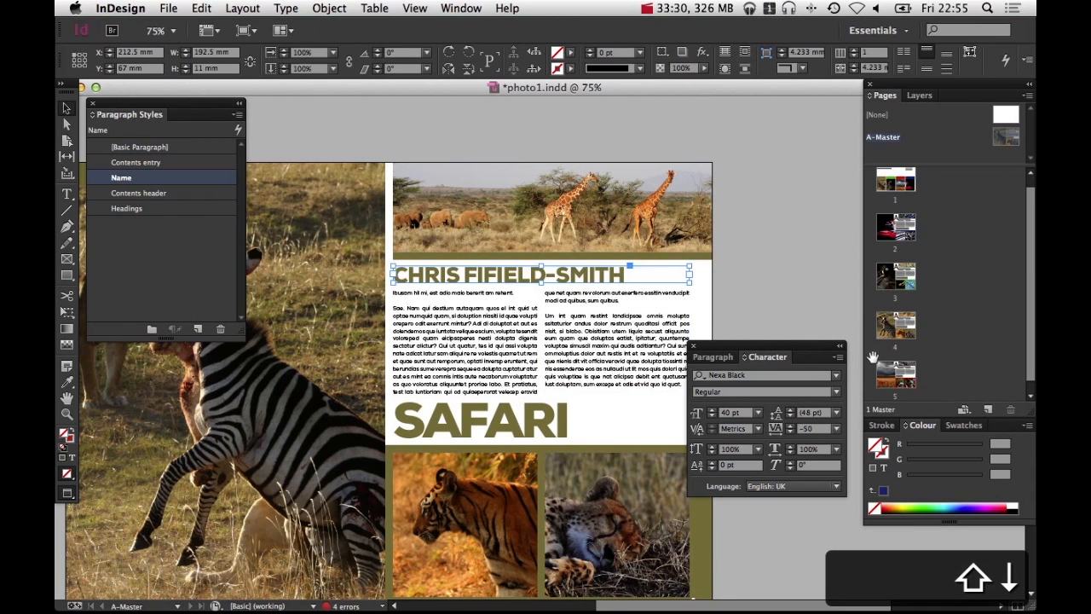
On the Macro spread, nudge the section heading frame up slightly
double_click(902, 377)
double_click(895, 320)
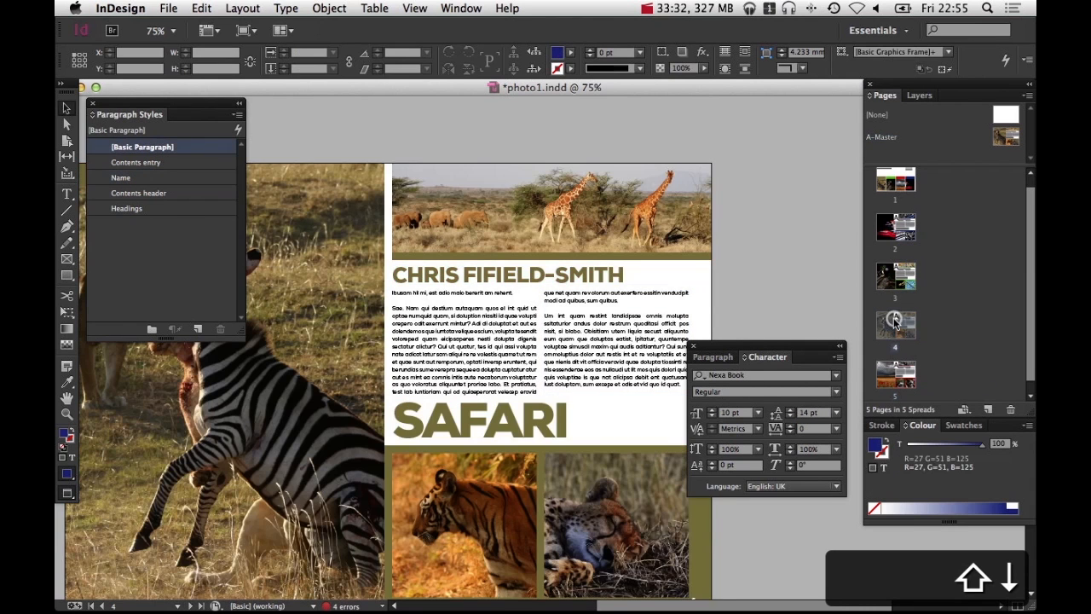
double_click(889, 282)
double_click(887, 228)
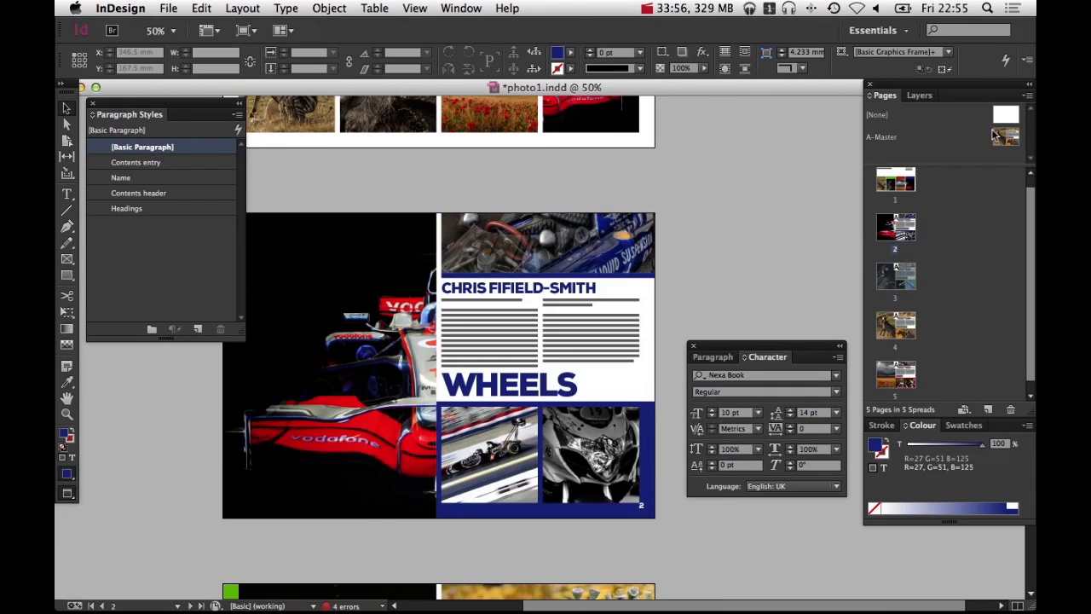
double_click(904, 291)
left_click(550, 383)
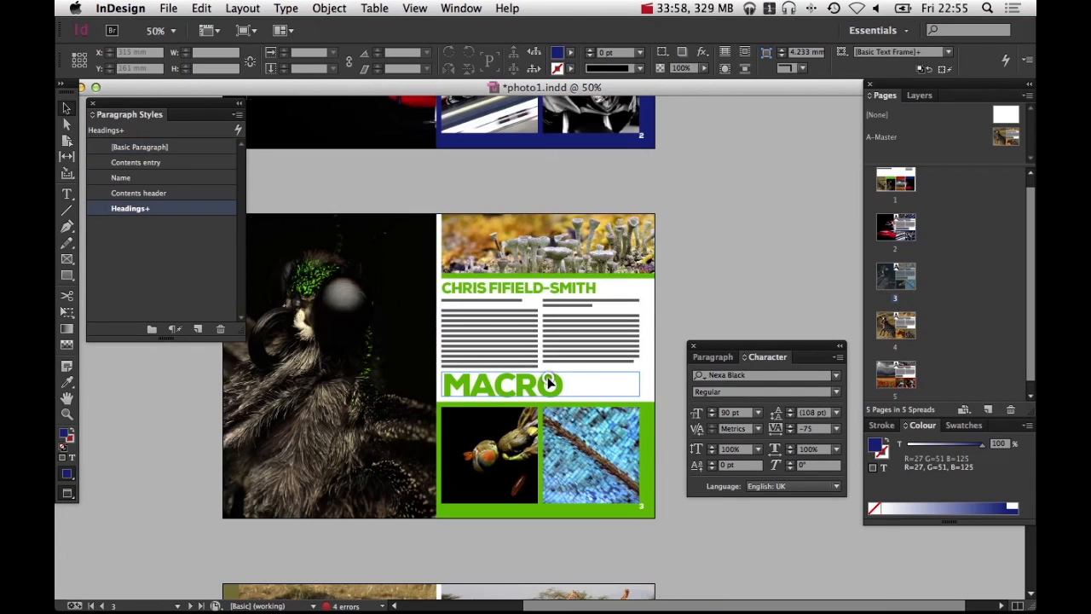
key("shift+Down")
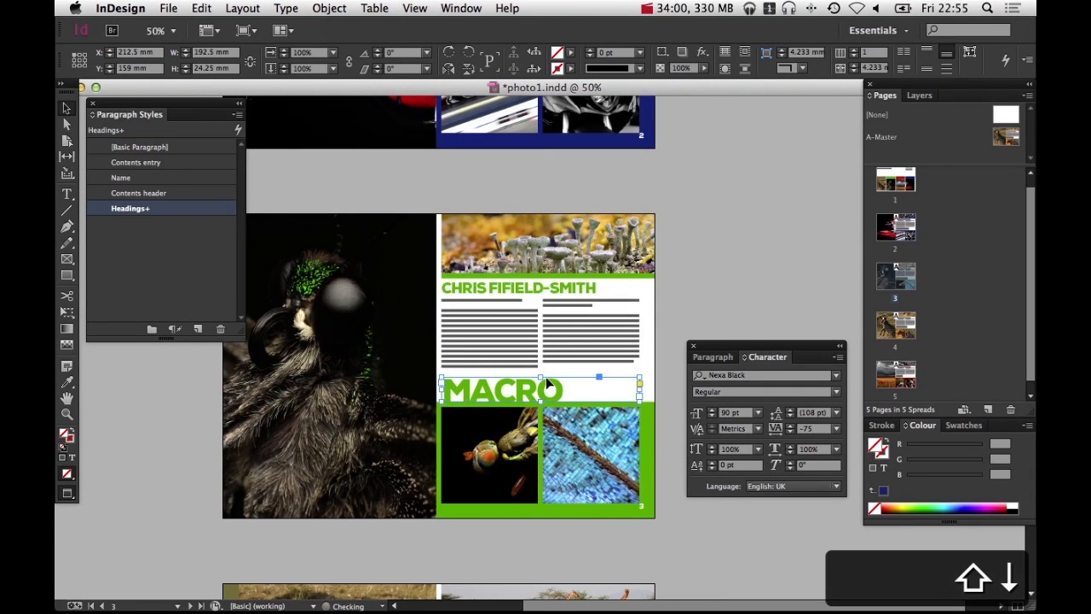
key("shift+Up")
key("shift+Up")
left_click(699, 260)
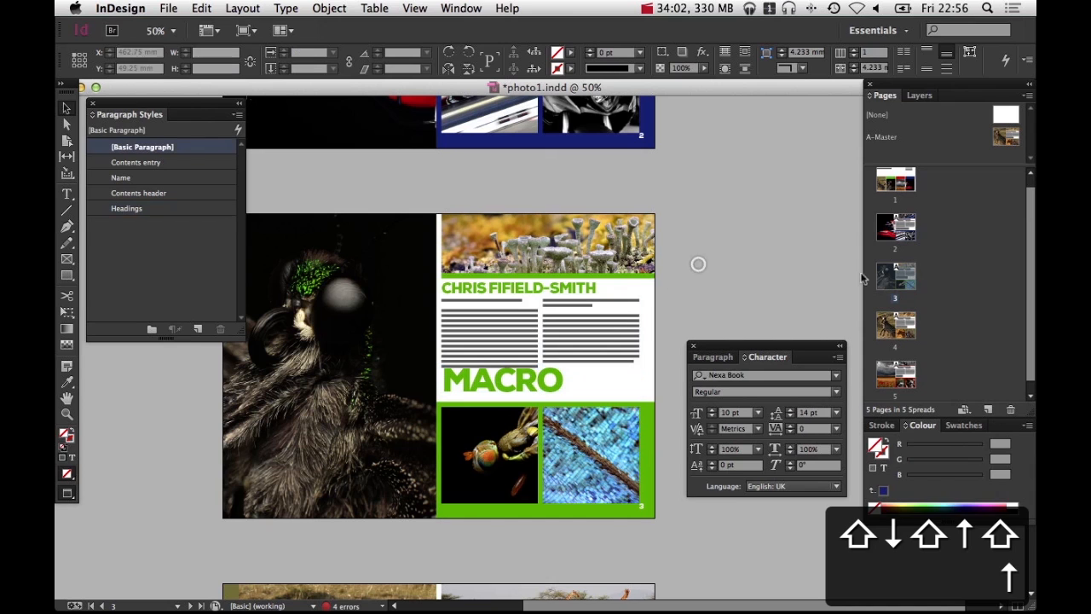
On the master page, nudge the section heading frame back down slightly
double_click(1005, 137)
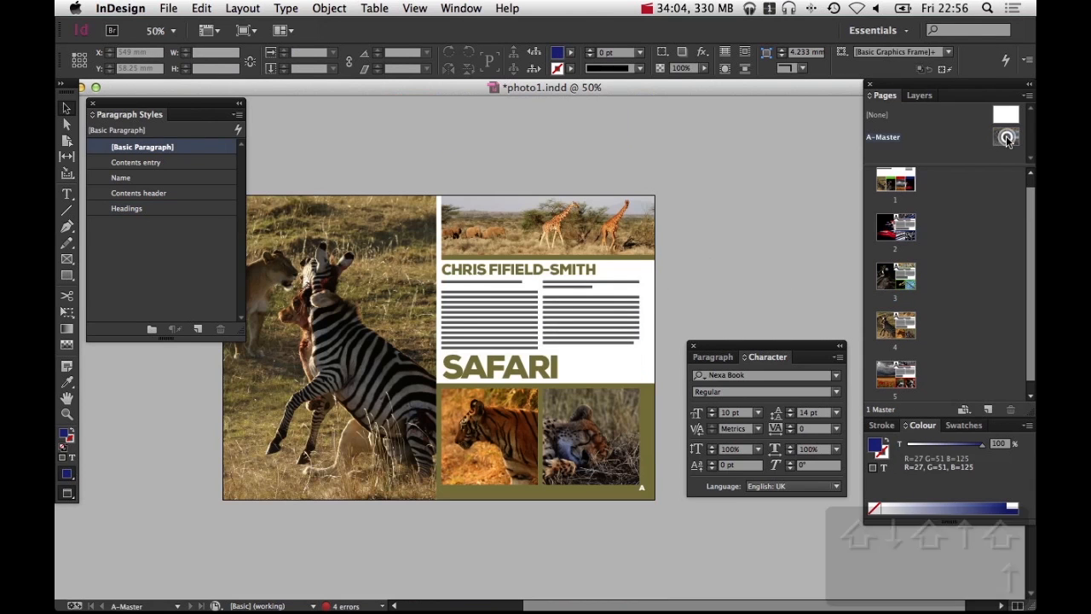
left_click(544, 375)
key("shift+Down")
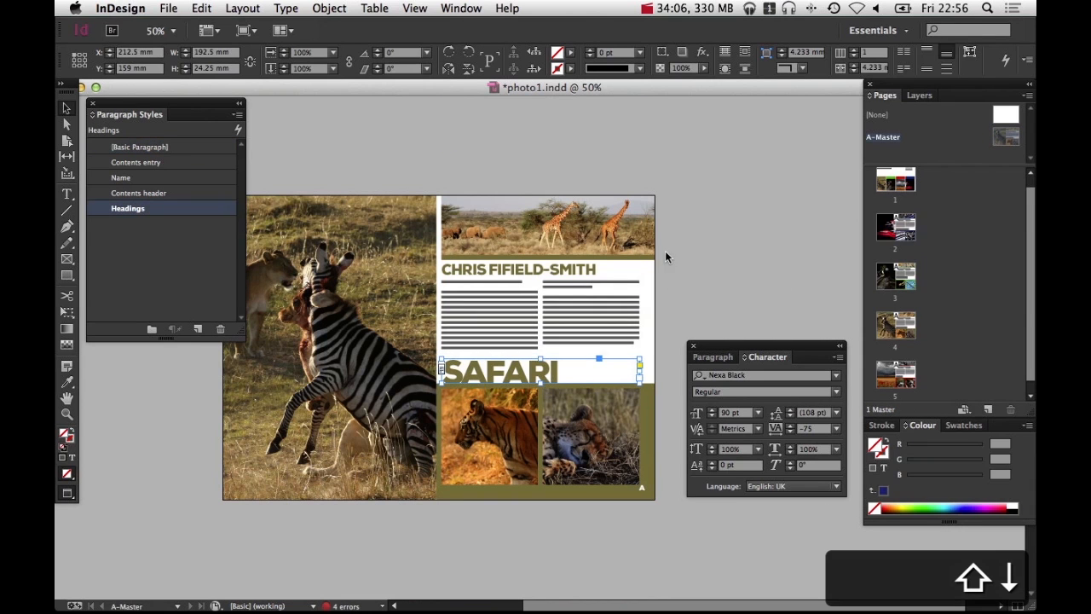
left_click(721, 244)
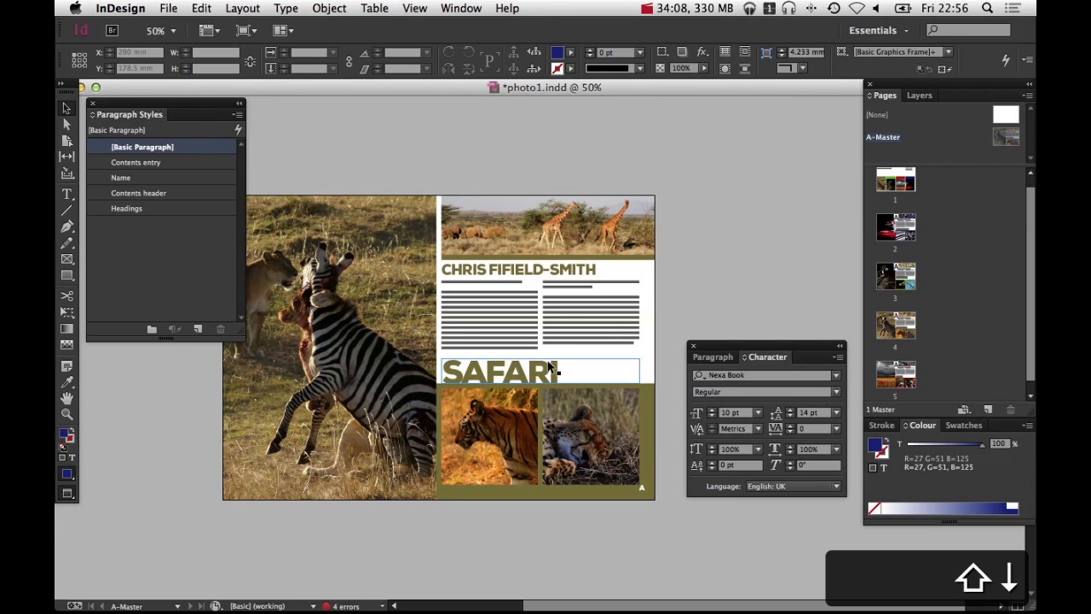
Nudge the Macro spread's section heading frame down two increments
double_click(902, 285)
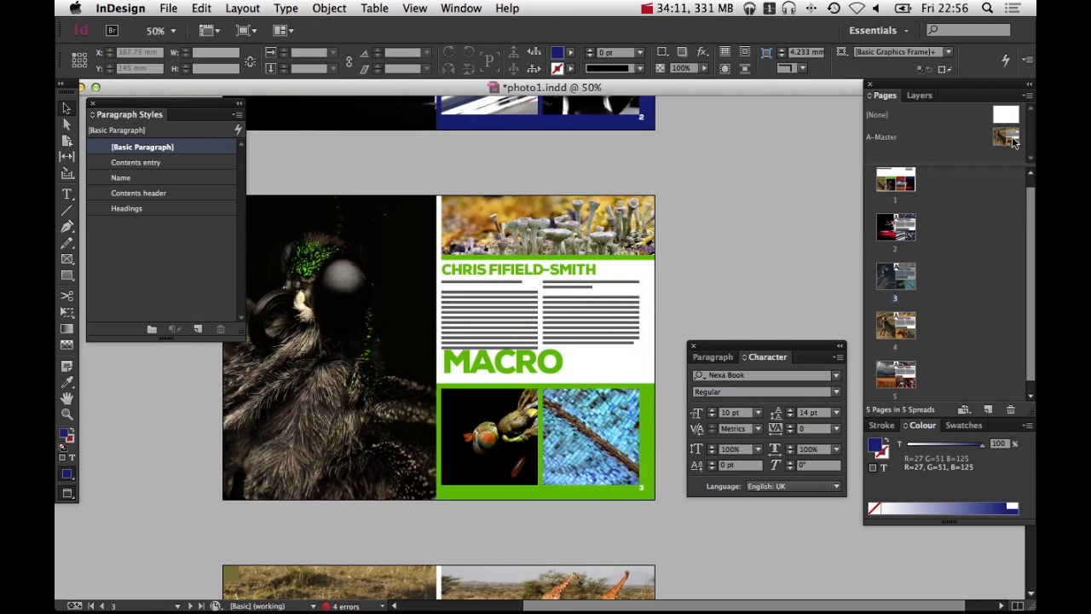
double_click(899, 234)
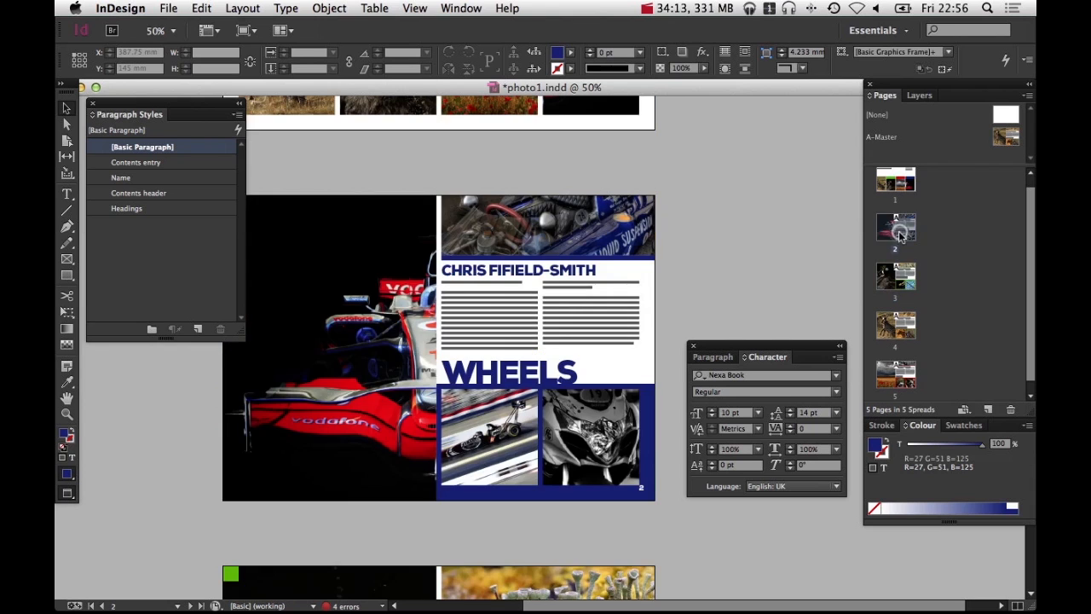
double_click(896, 375)
double_click(905, 325)
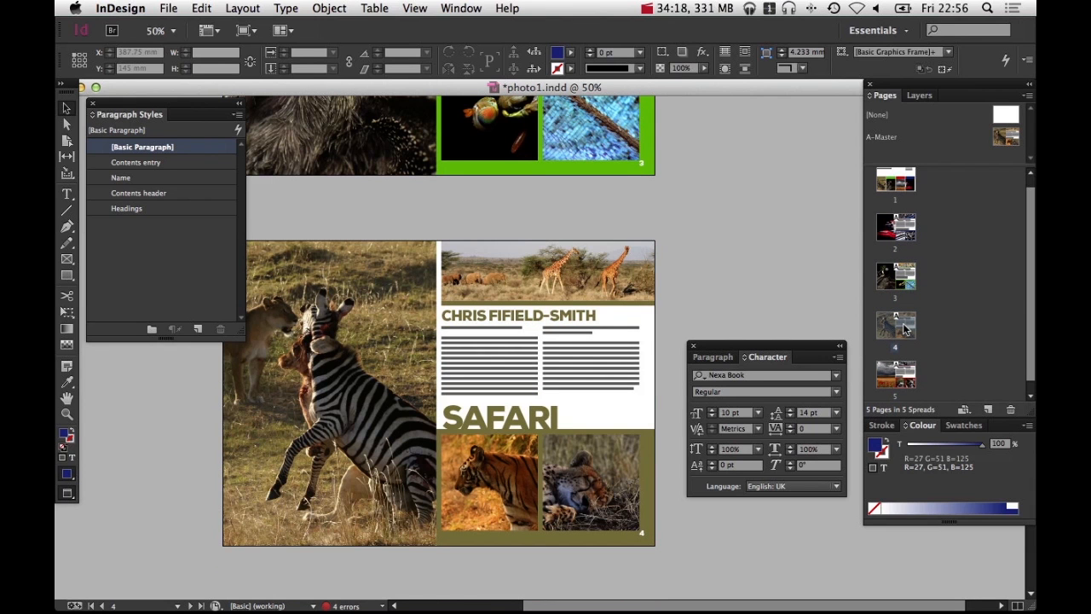
double_click(909, 275)
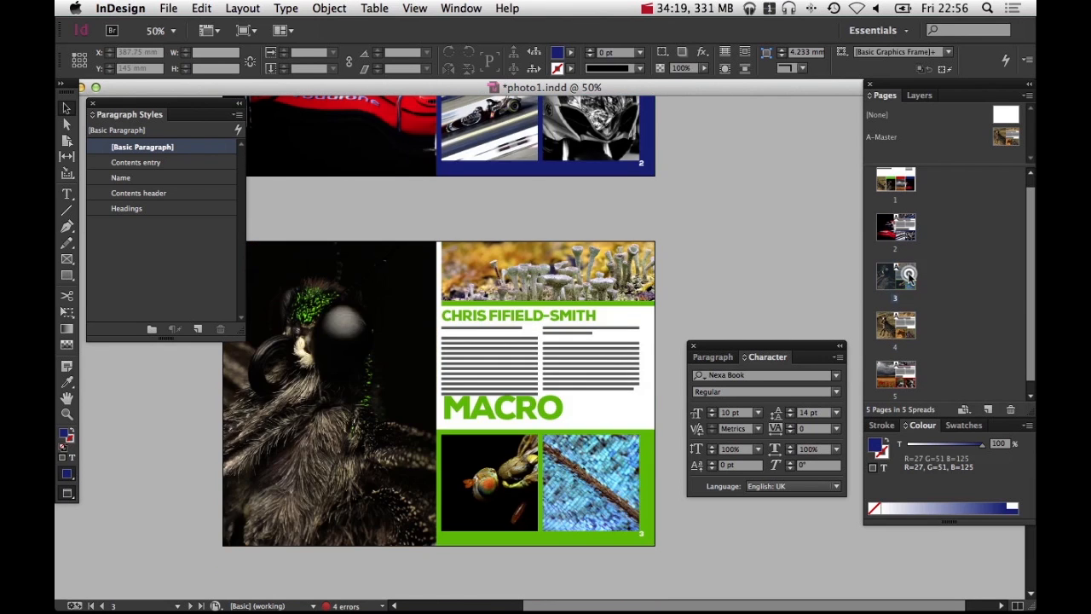
left_click(507, 412)
key("shift+Down")
key("shift+Down")
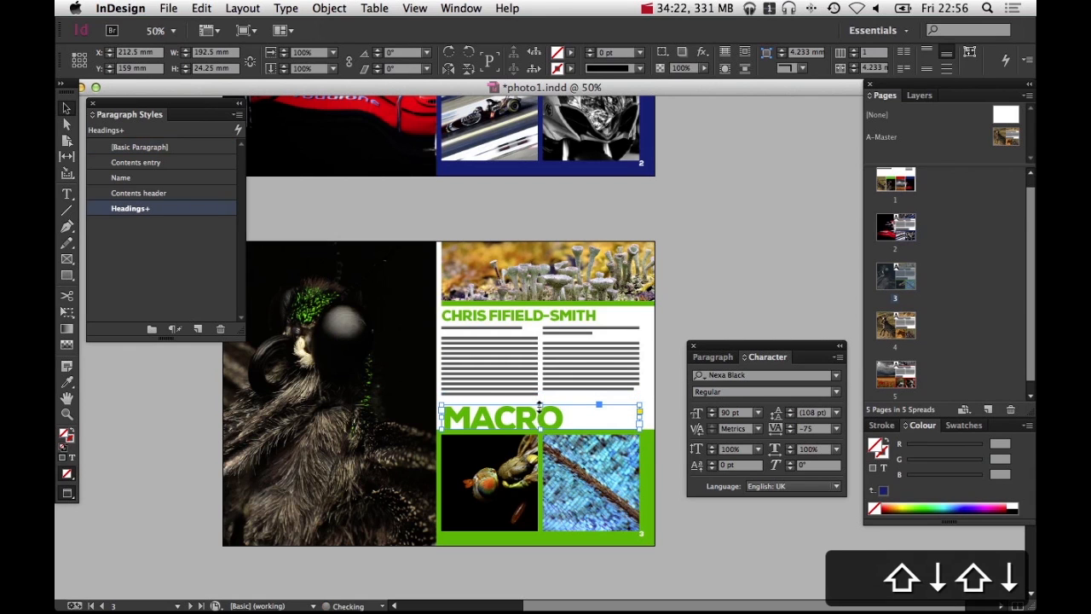
left_click(717, 321)
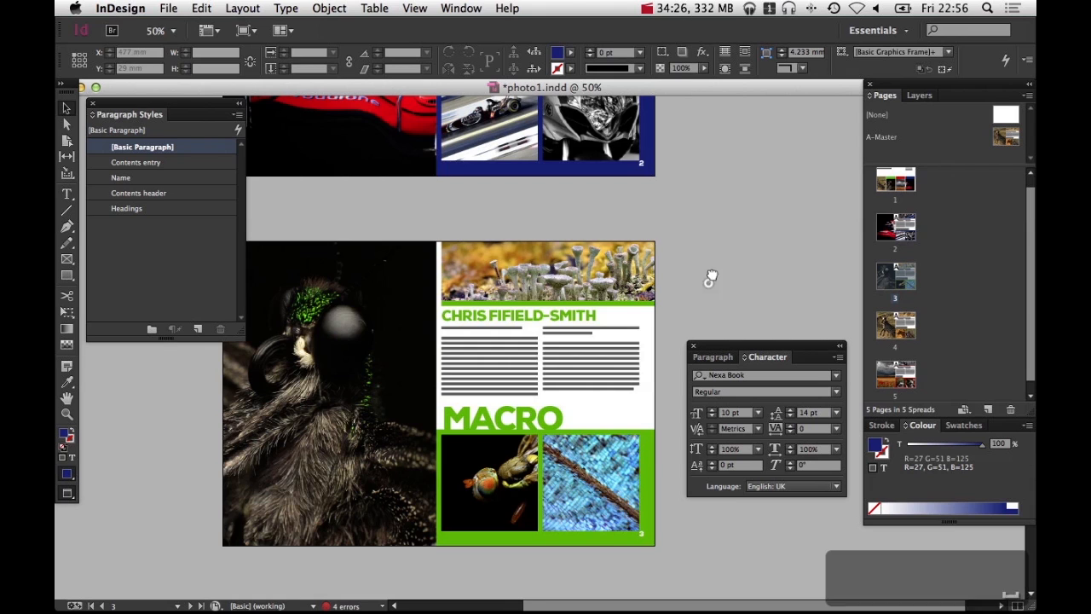
On the master page, nudge the photographer name frame back up slightly
left_click_drag(711, 272, 695, 324)
double_click(1007, 137)
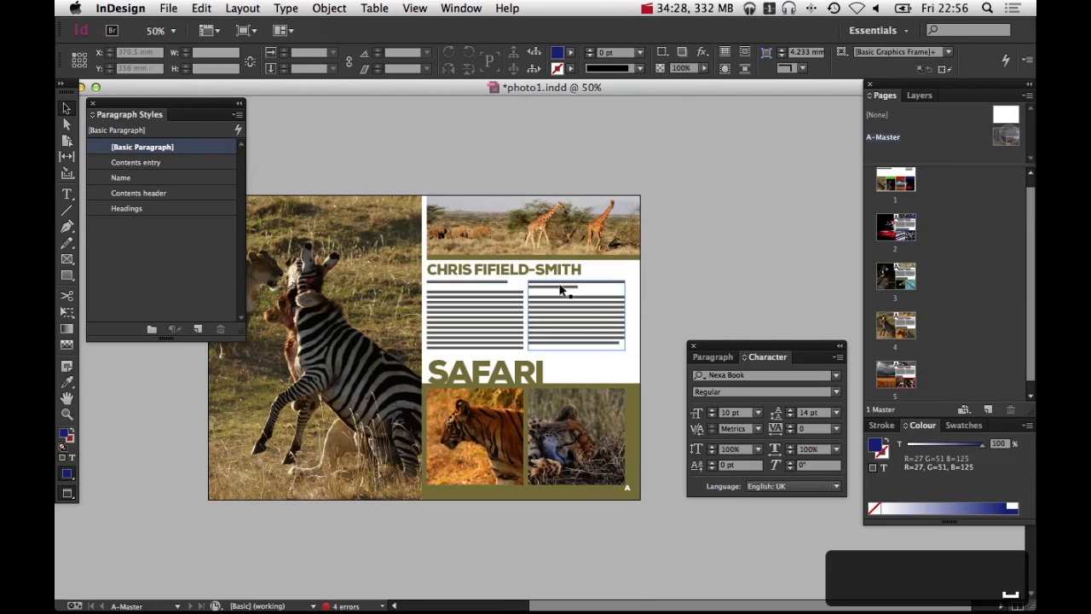
left_click(562, 271)
key("shift+Up")
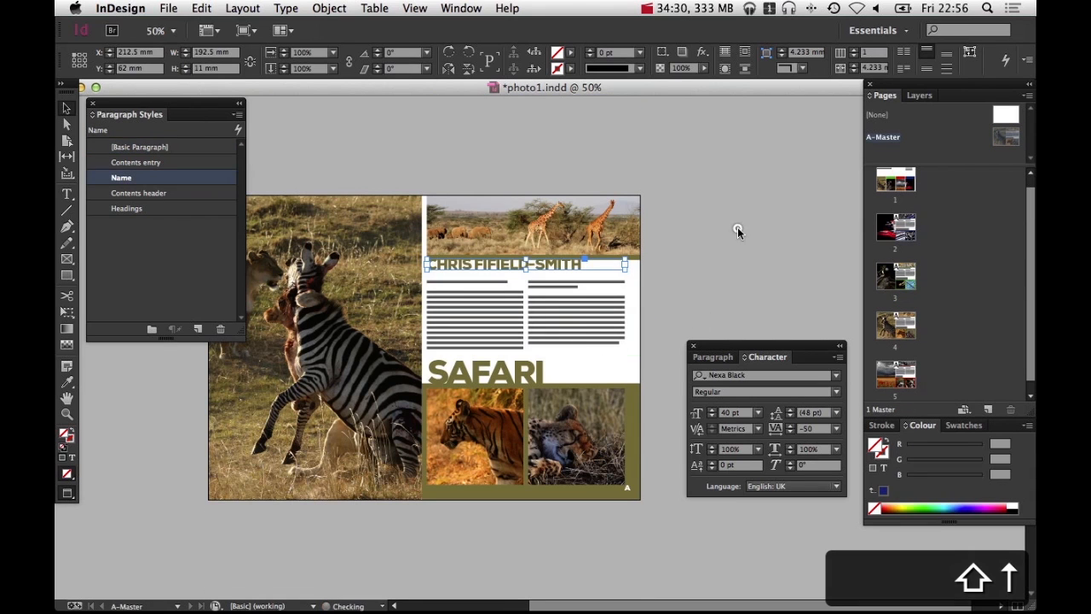
left_click(723, 263)
Review all spreads of the magazine at reduced zoom
double_click(895, 227)
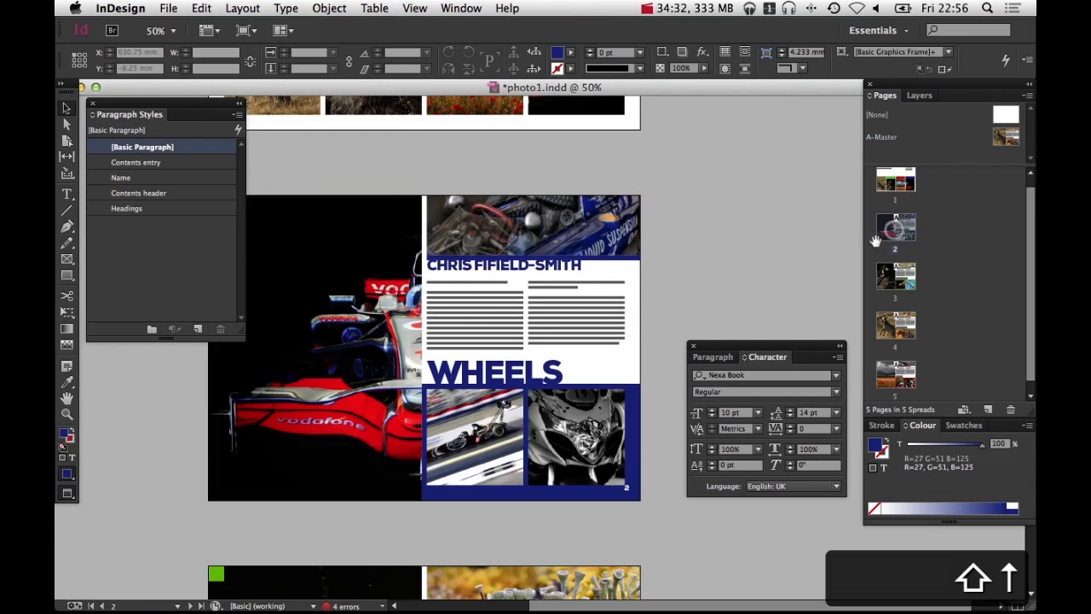
key("super+equal")
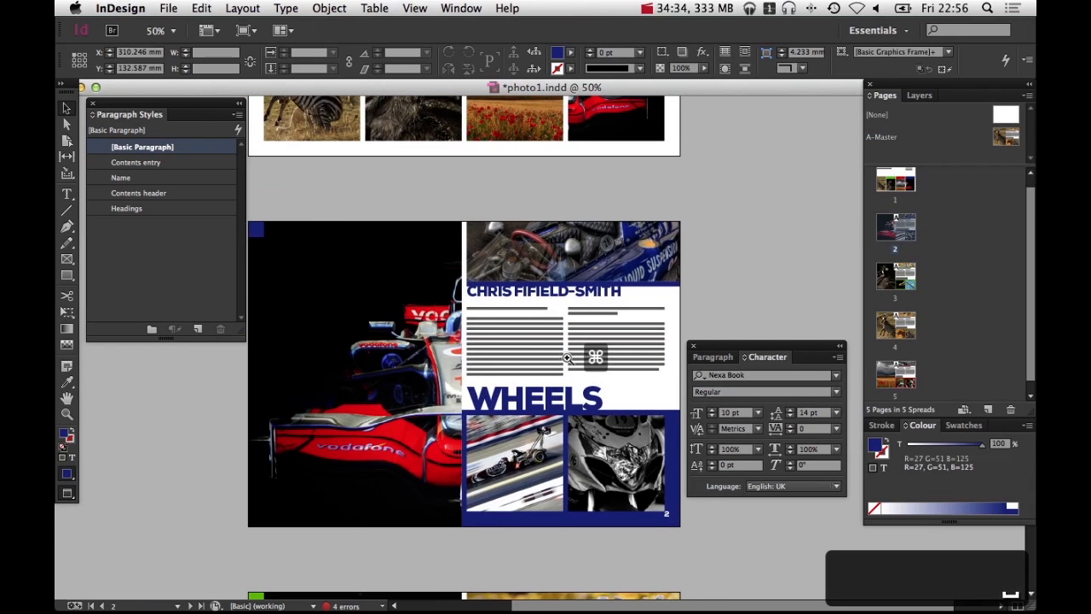
scroll(566, 351, "down", 2)
scroll(566, 351, "right", 2)
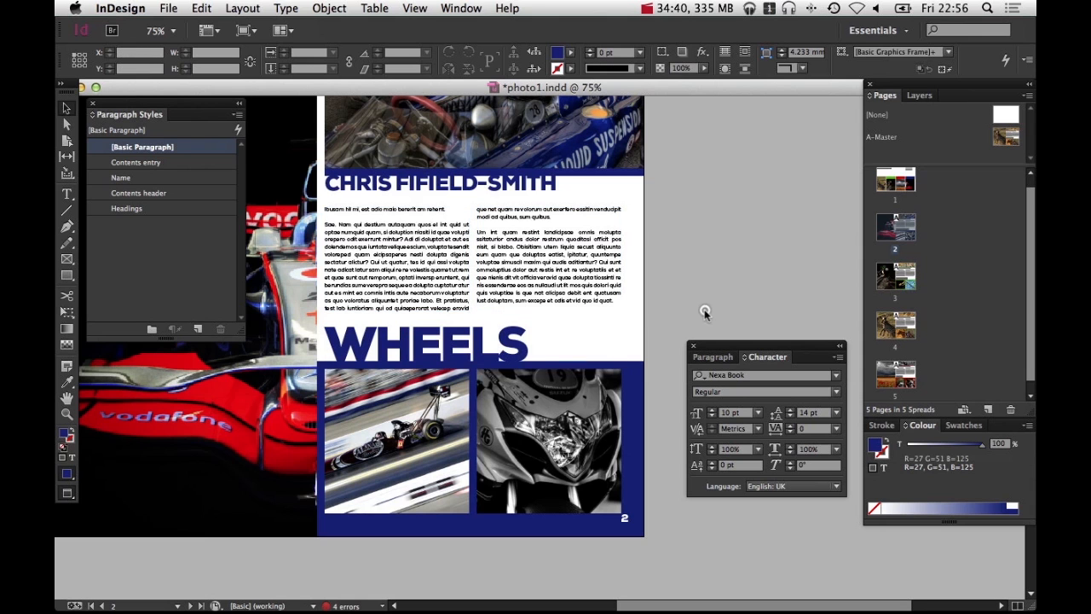
scroll(653, 367, "down", 1, "alt")
scroll(604, 397, "down", 5)
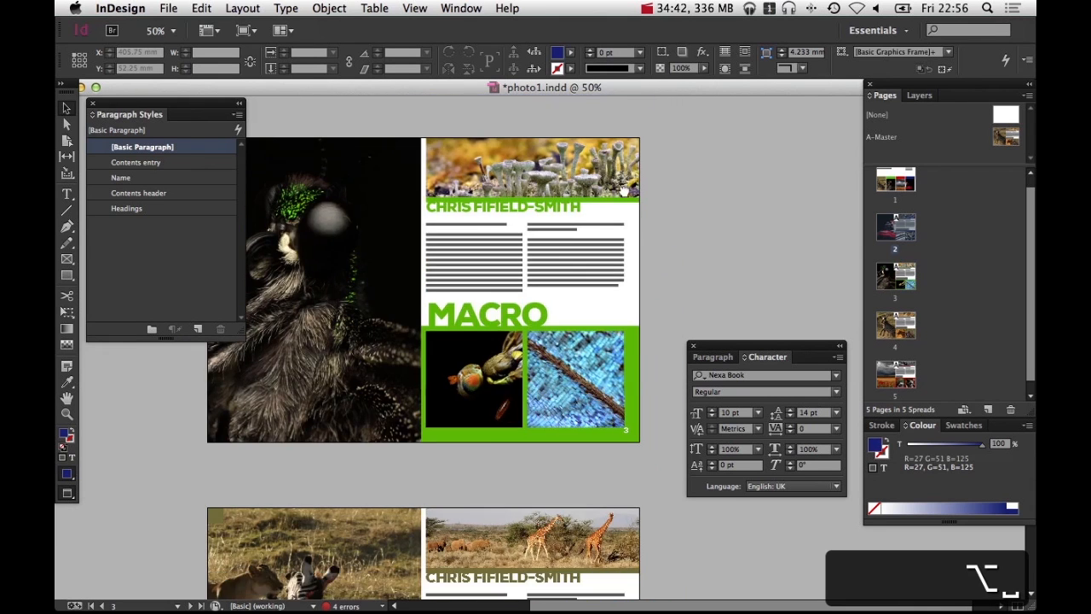
scroll(624, 189, "down", 10)
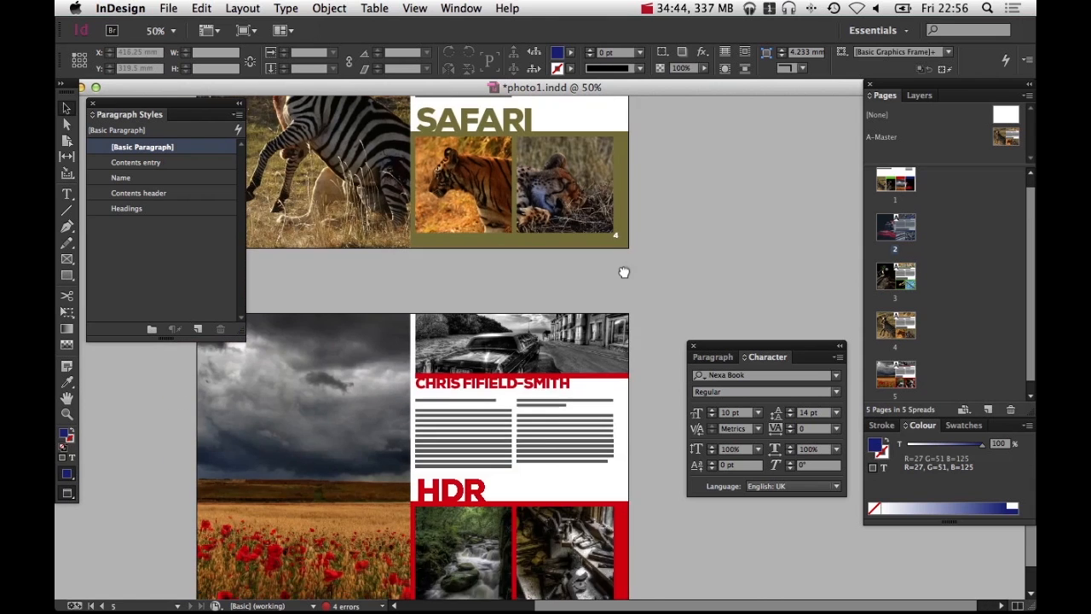
left_click_drag(544, 382, 526, 308)
left_click(495, 284, "alt+super")
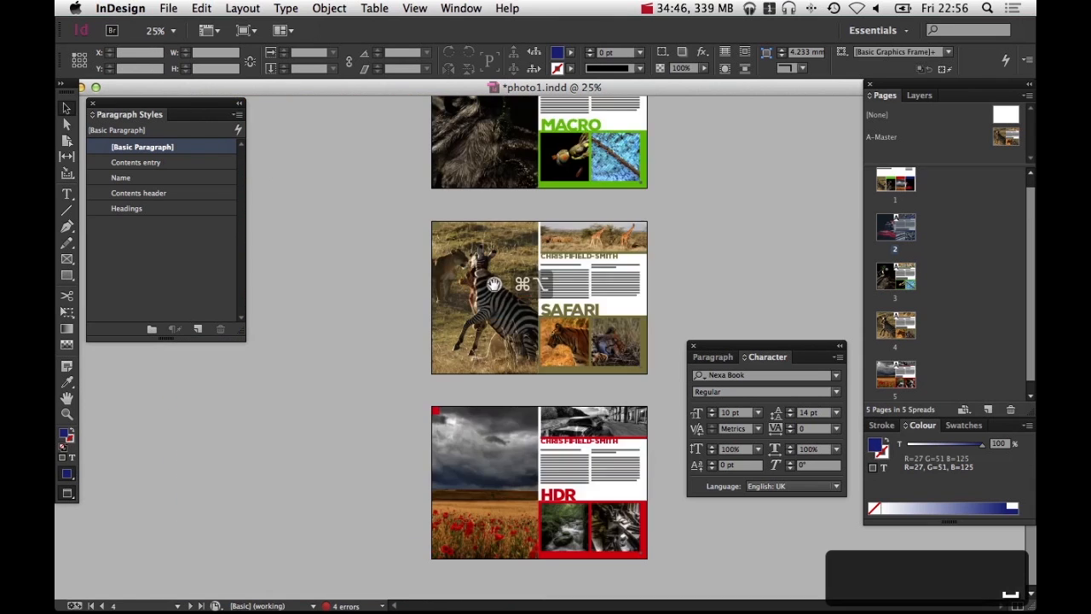
scroll(385, 450, "up", 5)
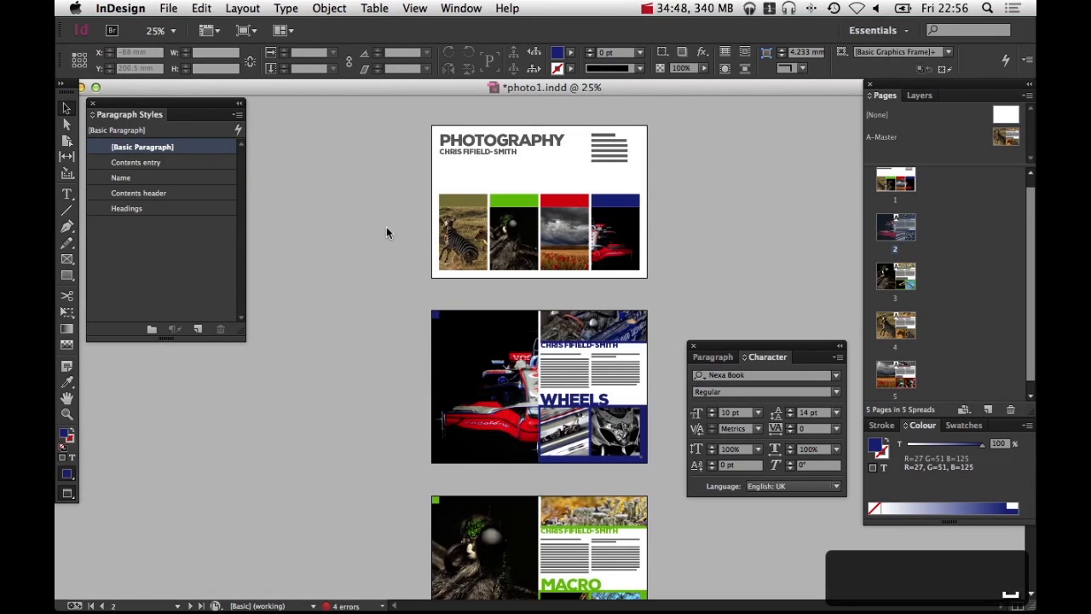